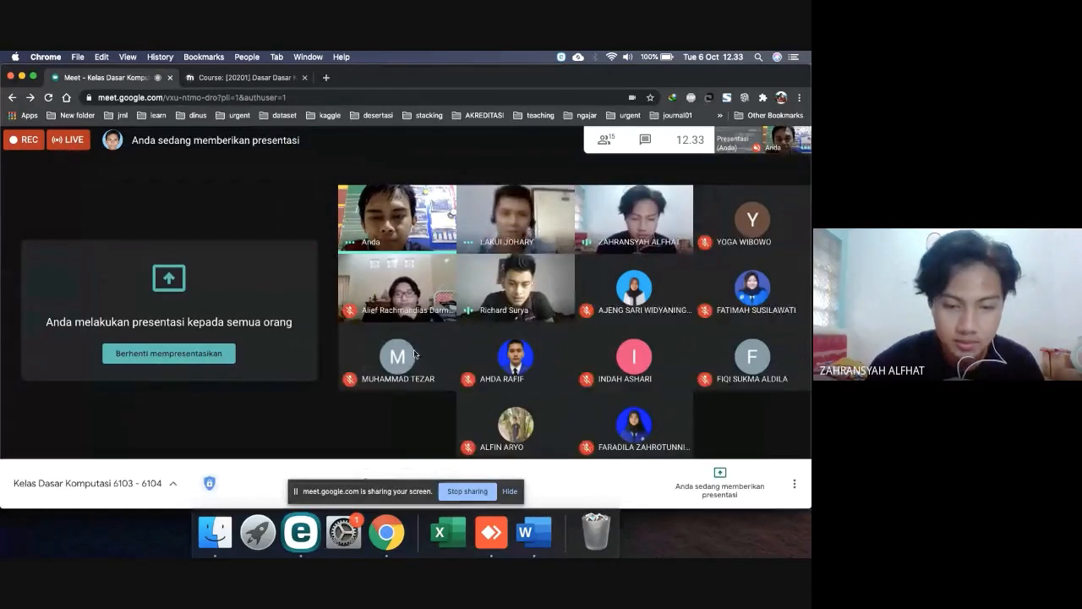
Hide the Google Meet screen-sharing bar and switch to the Kulino Course tab
click(510, 491)
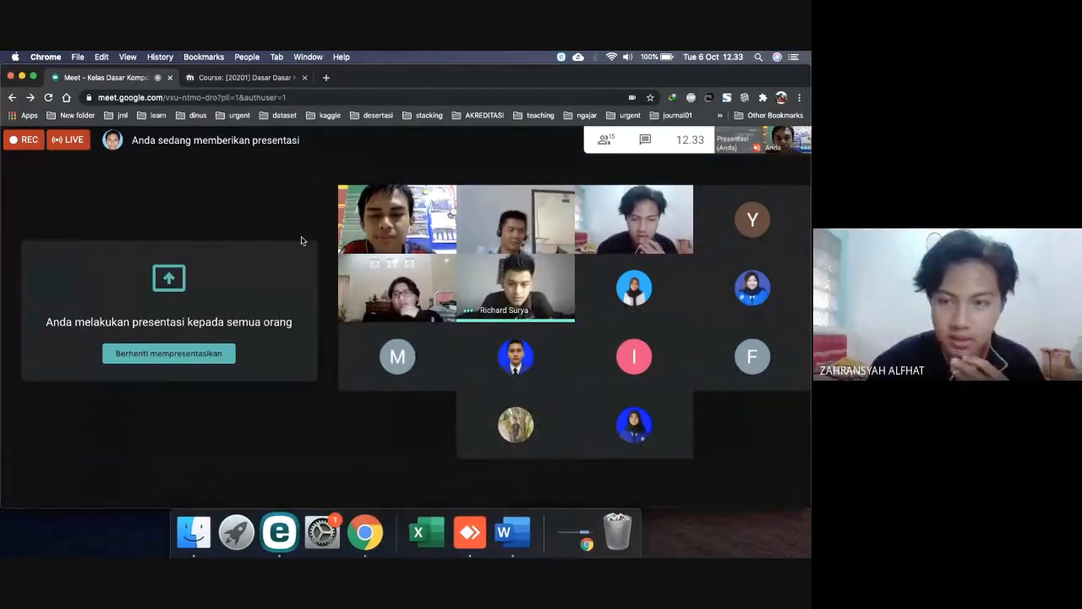
click(245, 77)
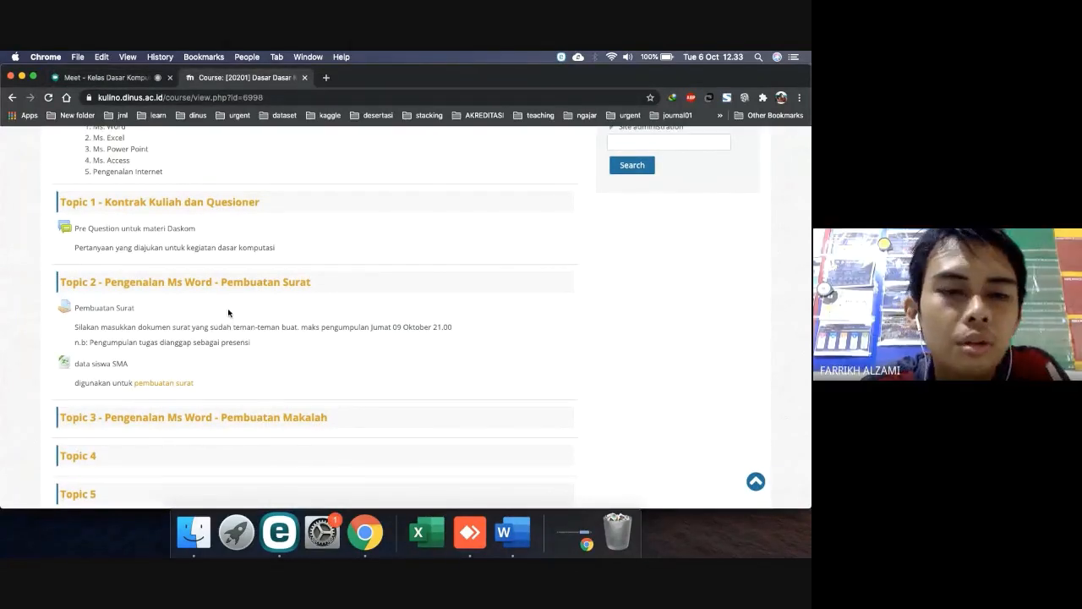
Scroll through the Kulino course topics, then go back to the Meet call tab
scroll(220, 330, down, 2)
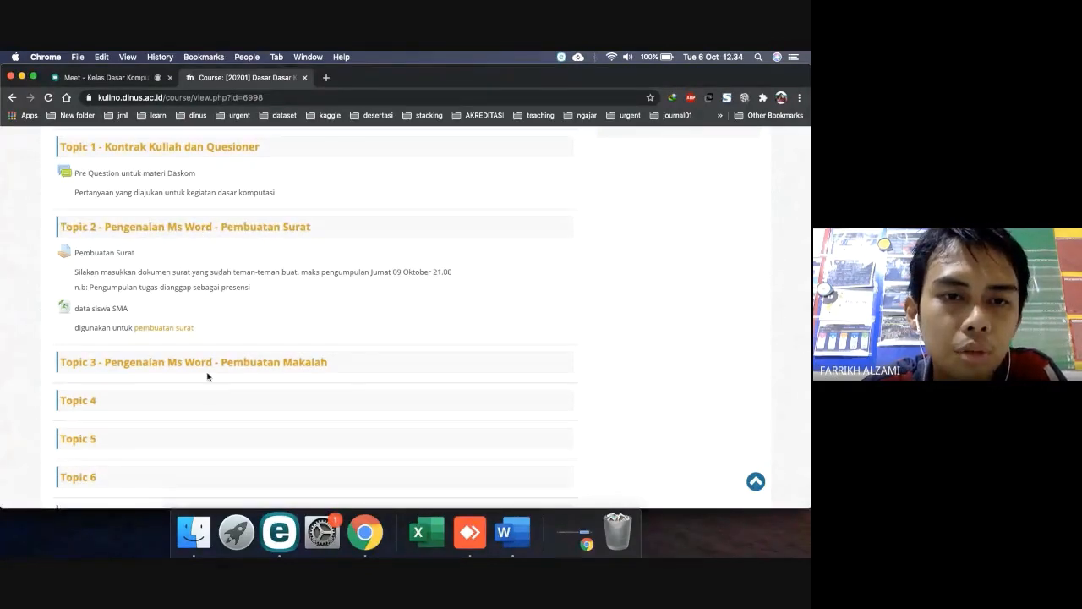
scroll(226, 380, down, 2)
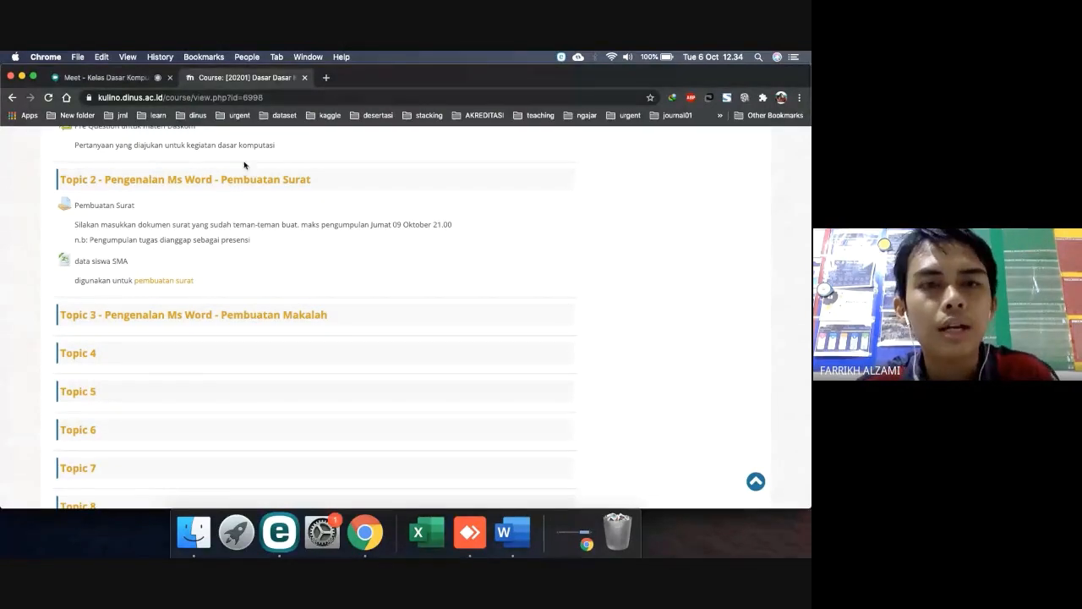
scroll(254, 239, up, 1)
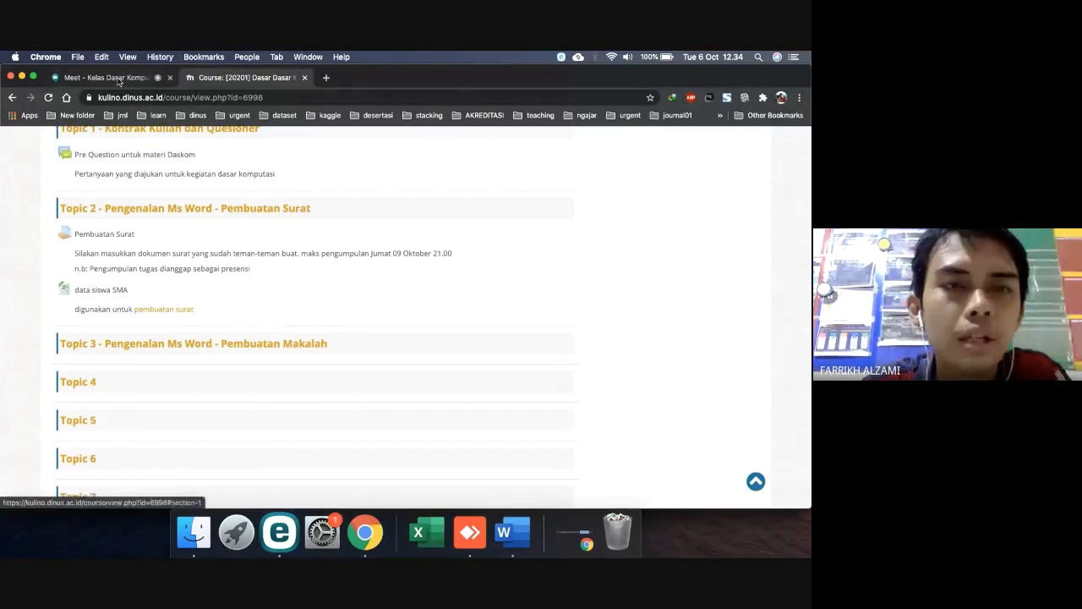
click(117, 78)
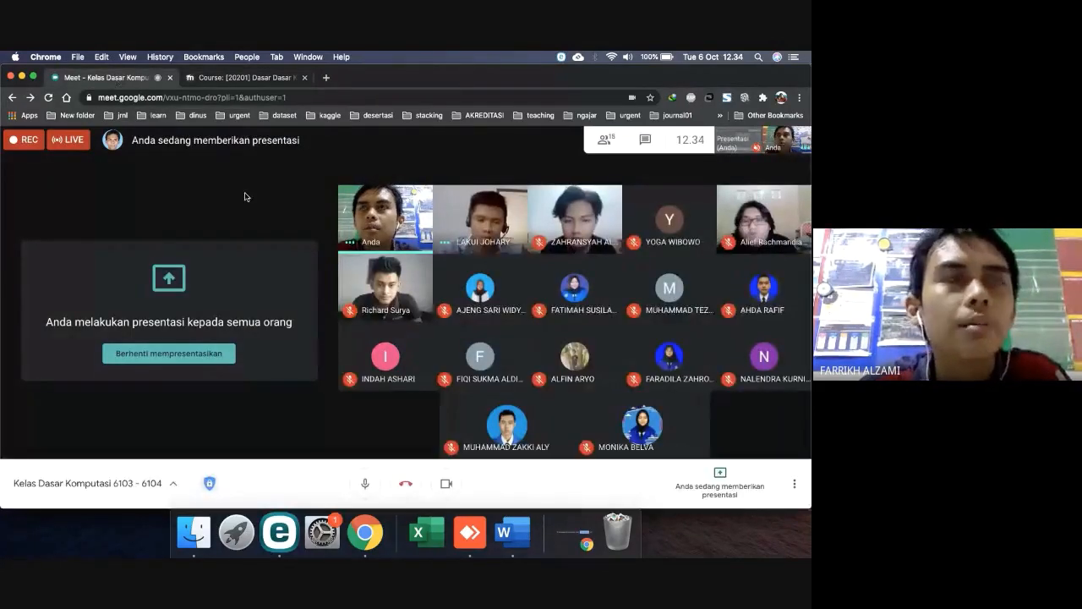
click(246, 79)
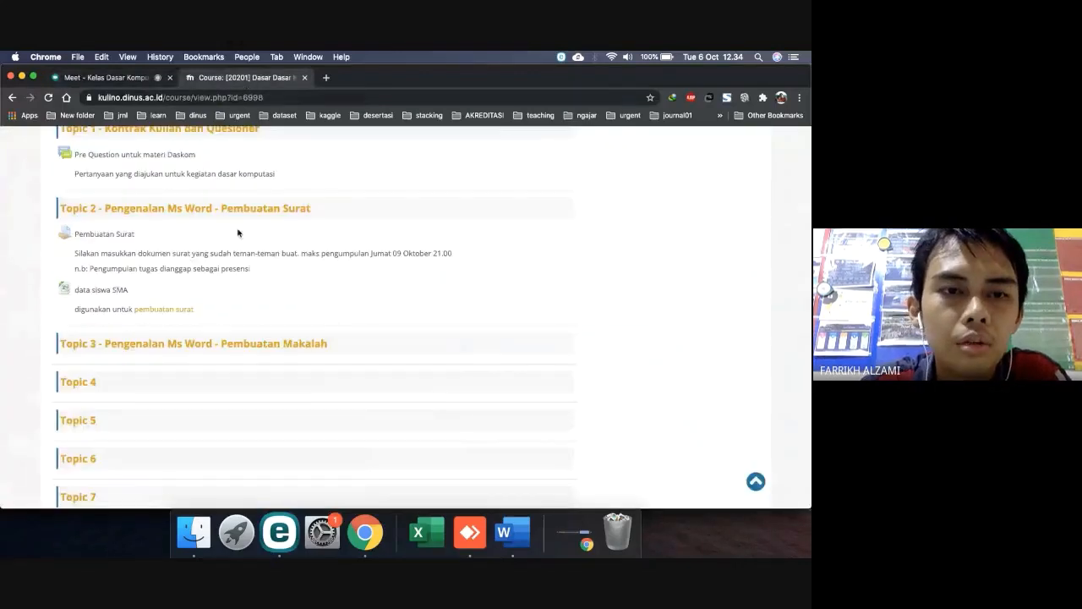
click(125, 79)
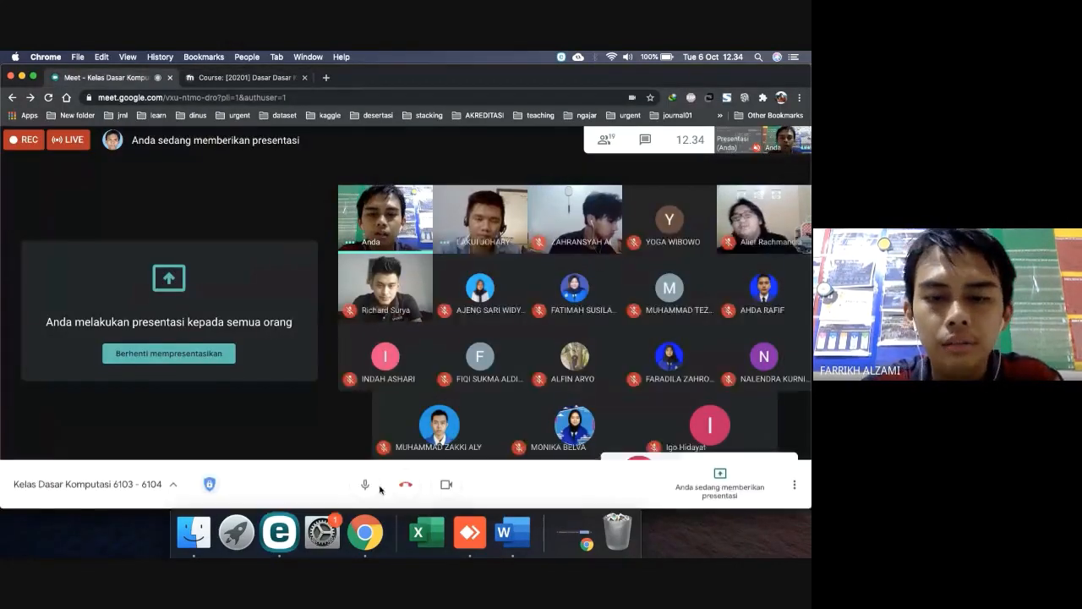
Open google.com in a new browser tab
click(325, 78)
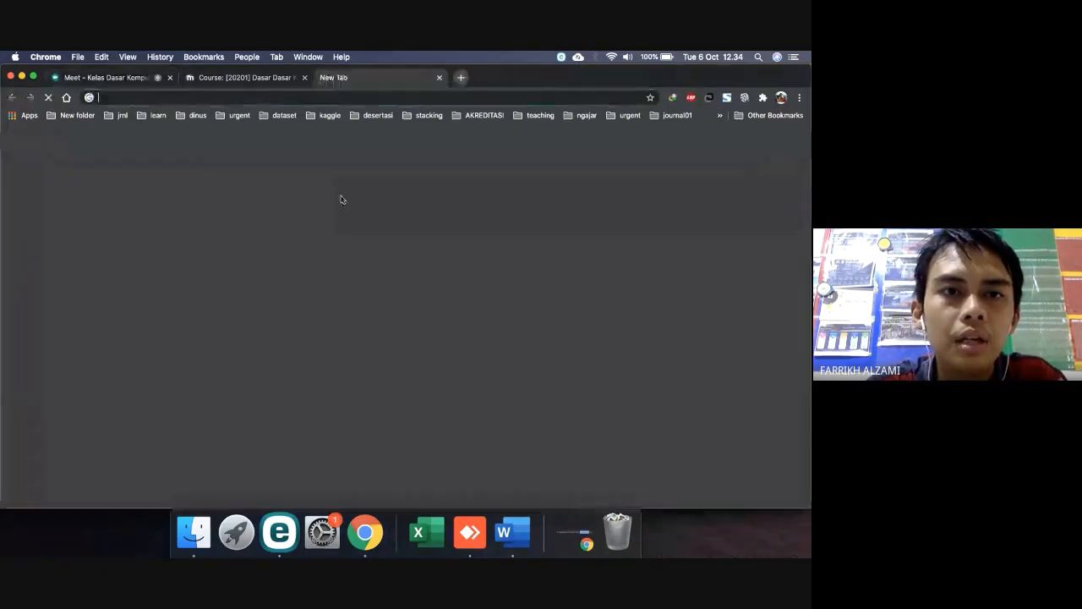
text(go)
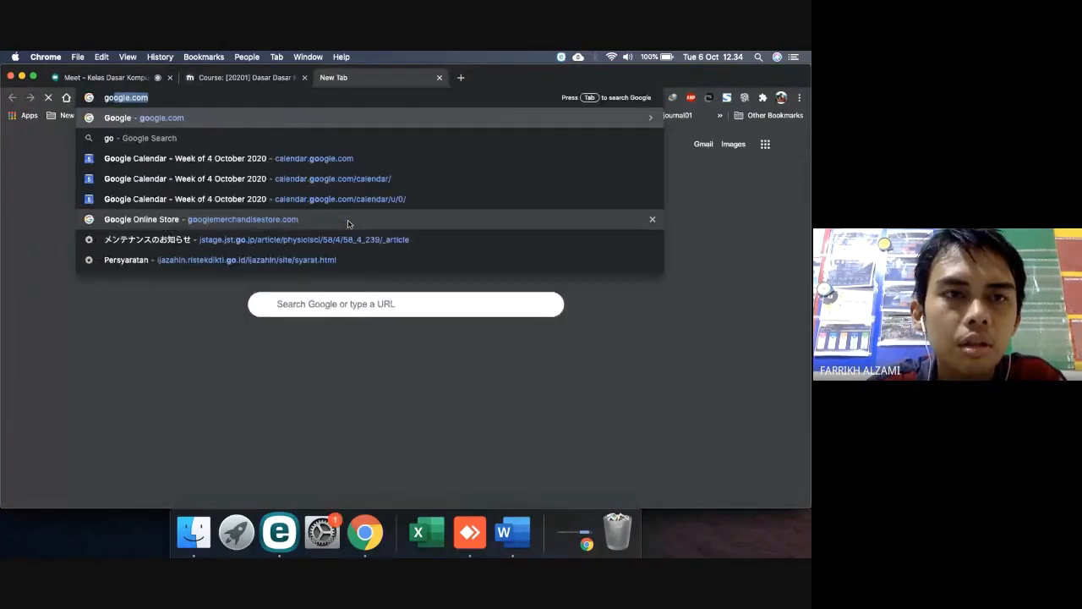
key(Return)
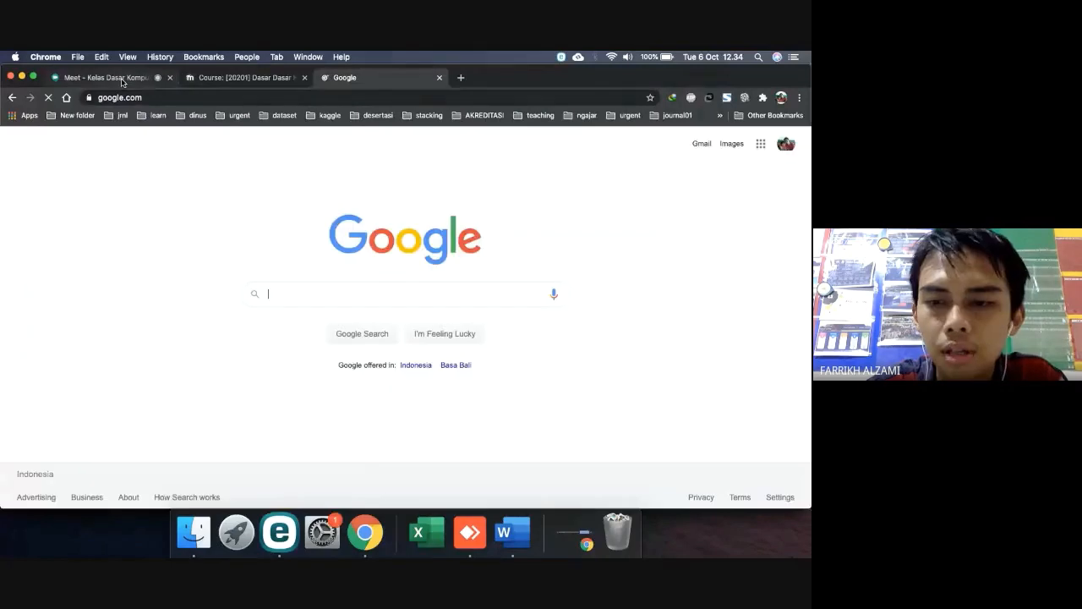
click(123, 80)
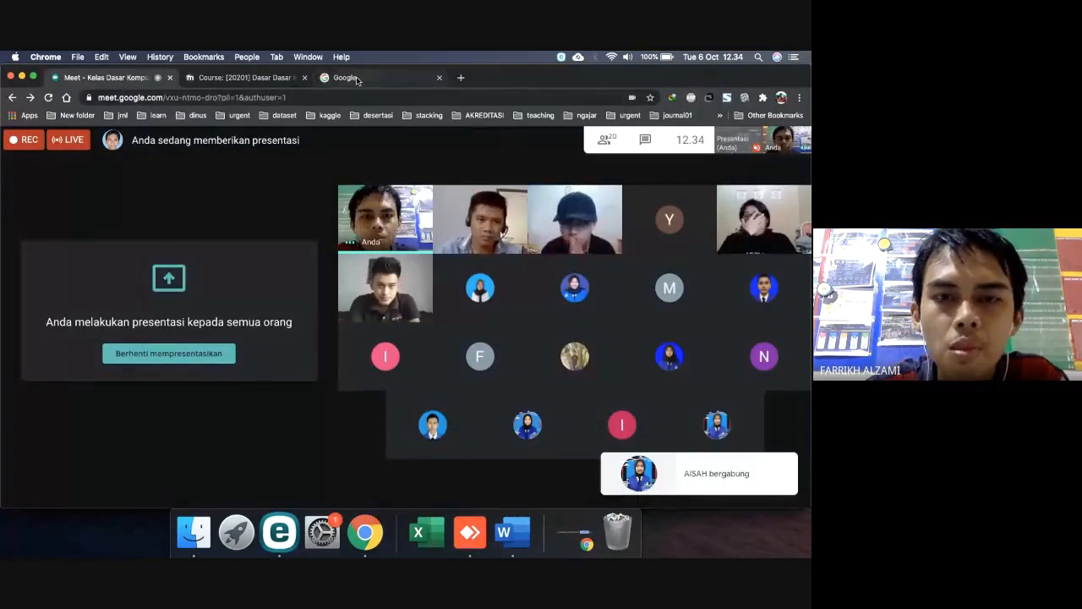
click(348, 77)
Search images for 'format surat' and open the first example's source blog page
click(394, 285)
text(format surat)
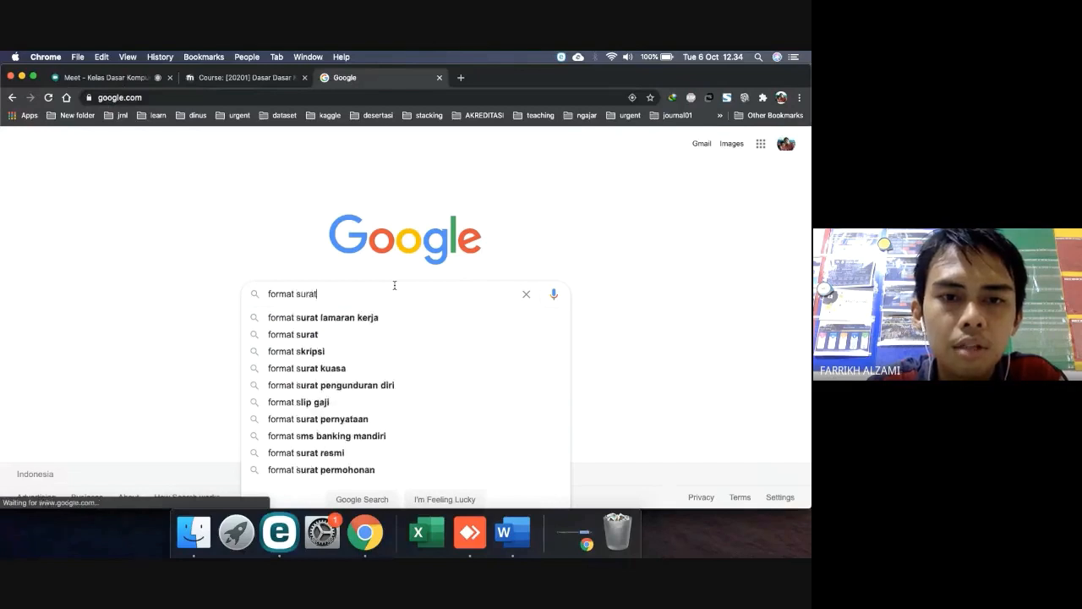
key(Return)
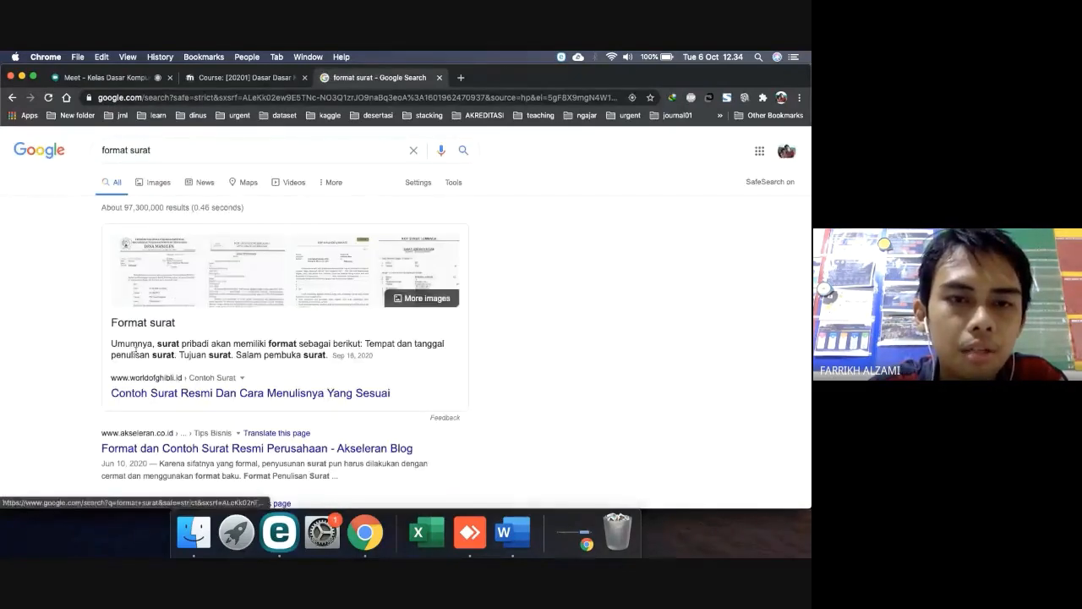
click(152, 286)
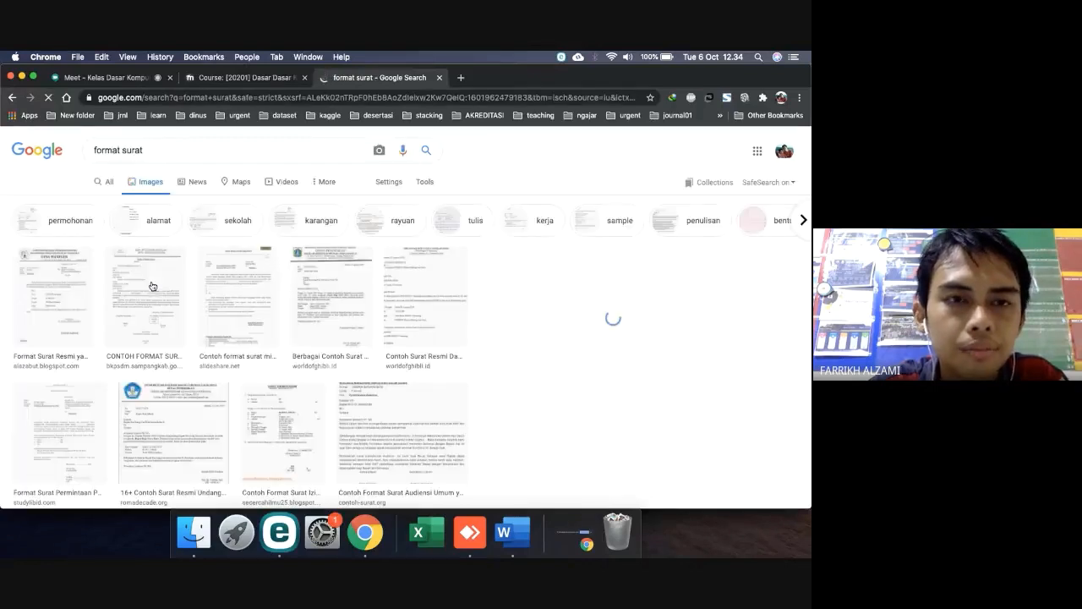
click(64, 288)
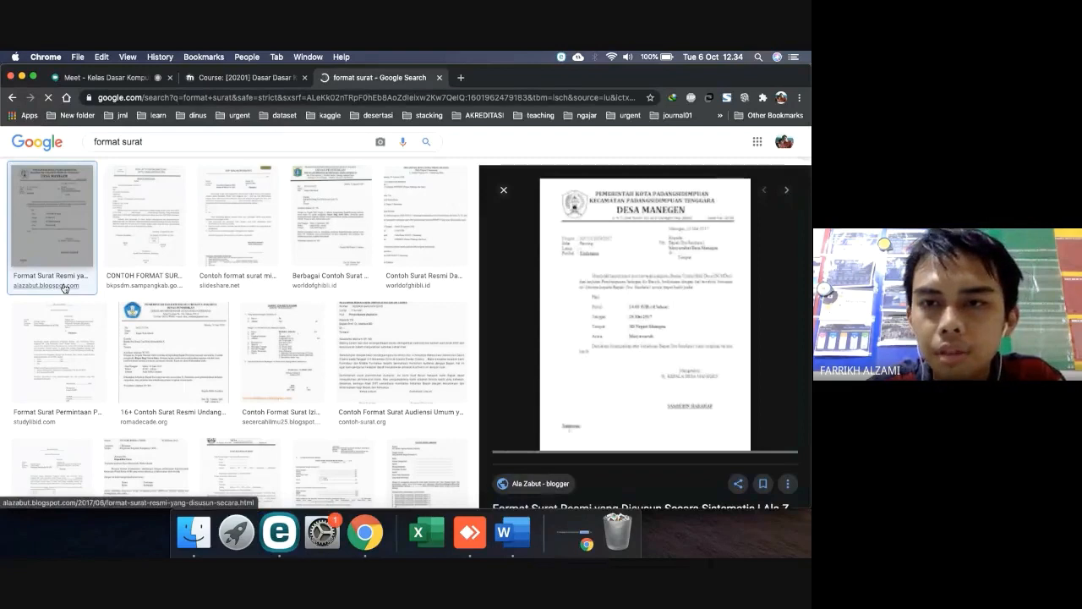
click(645, 291)
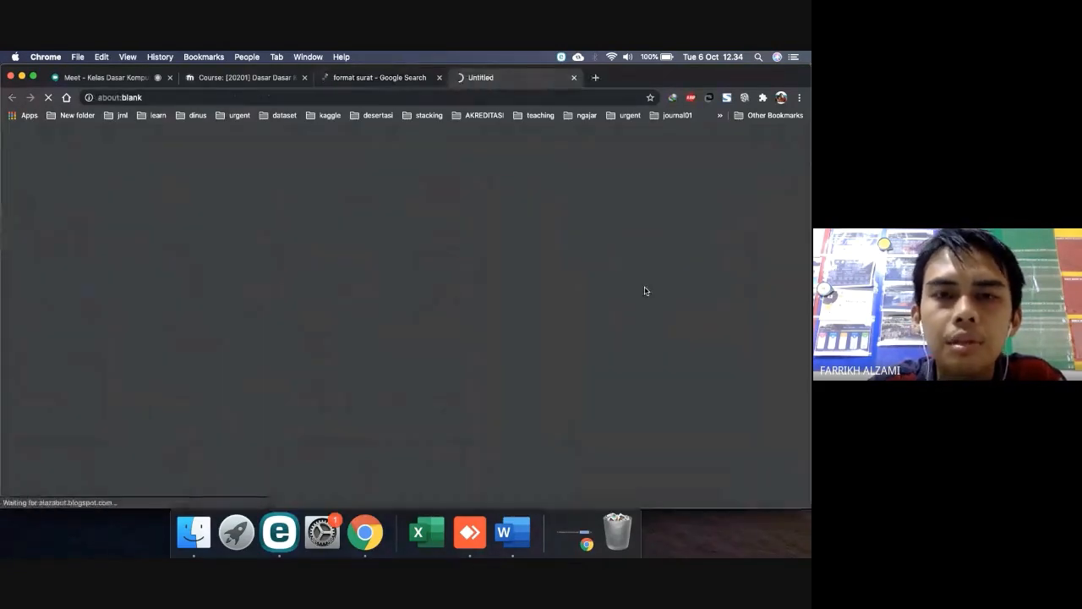
click(512, 533)
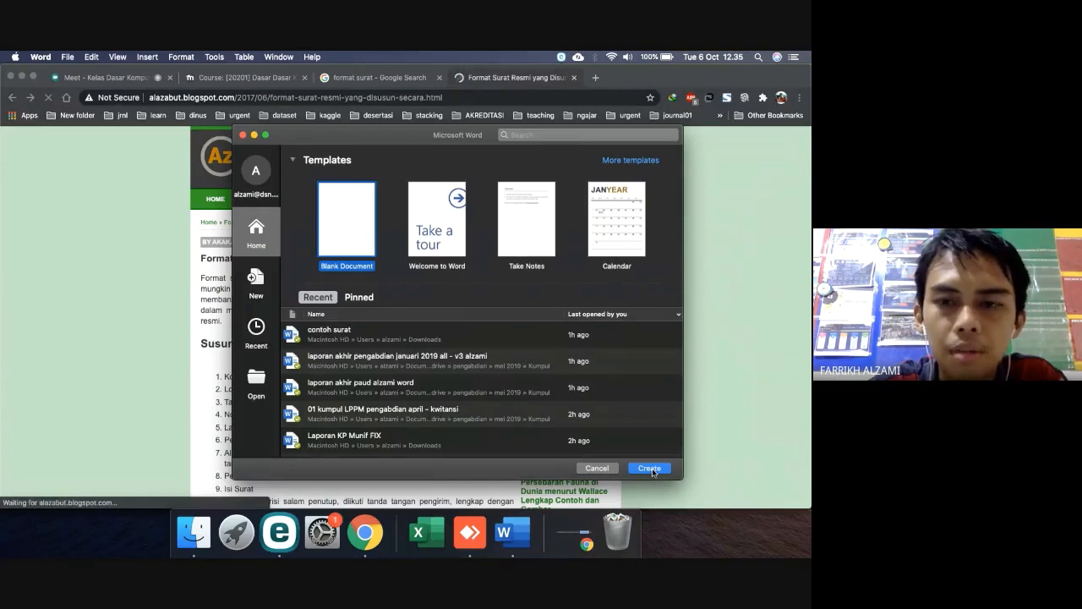
Create a Blank Document from the Word template gallery
click(651, 470)
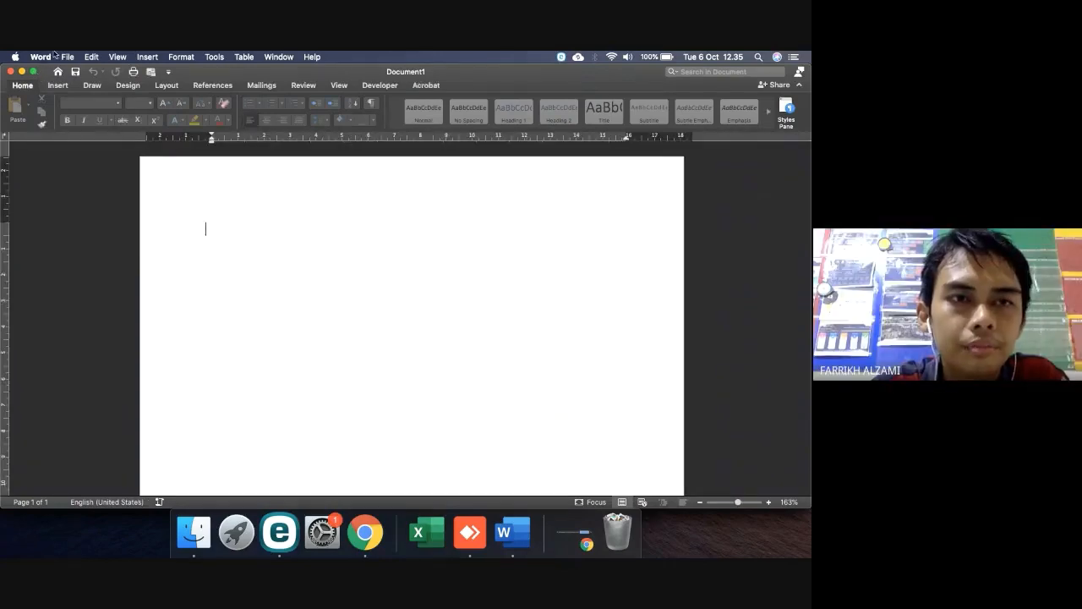
Make the Word window full screen and browse the Insert, Draw, Design and Home tabs, ending on Layout
click(34, 73)
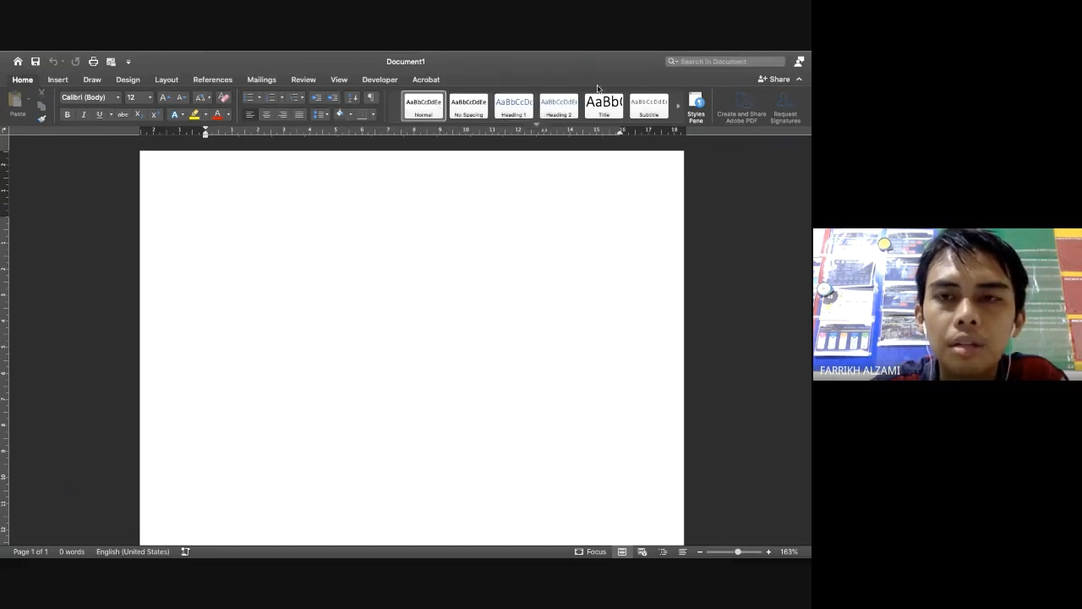
click(56, 80)
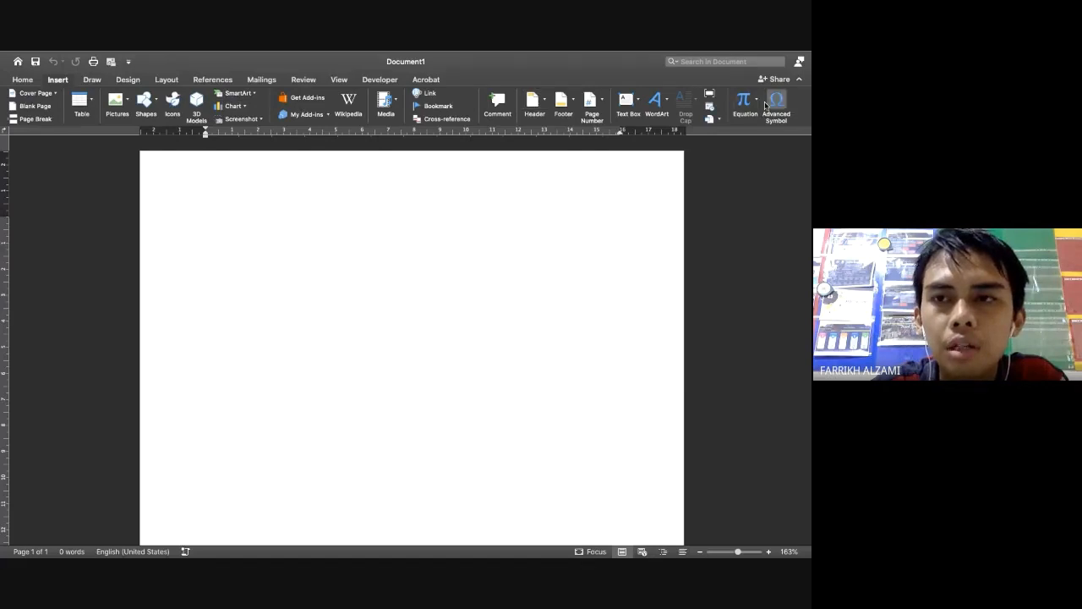
click(103, 83)
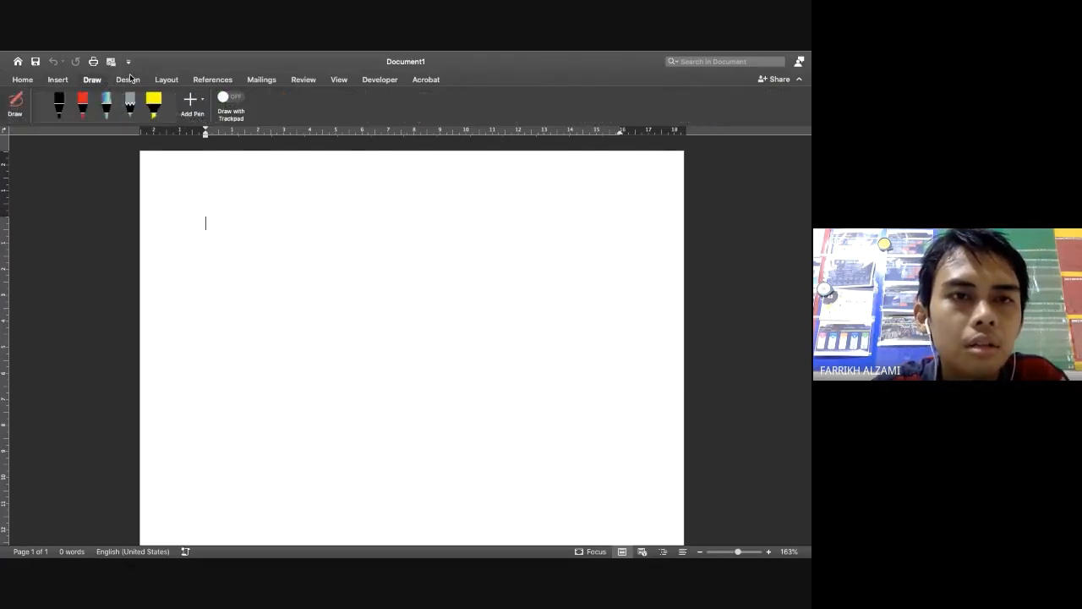
click(129, 77)
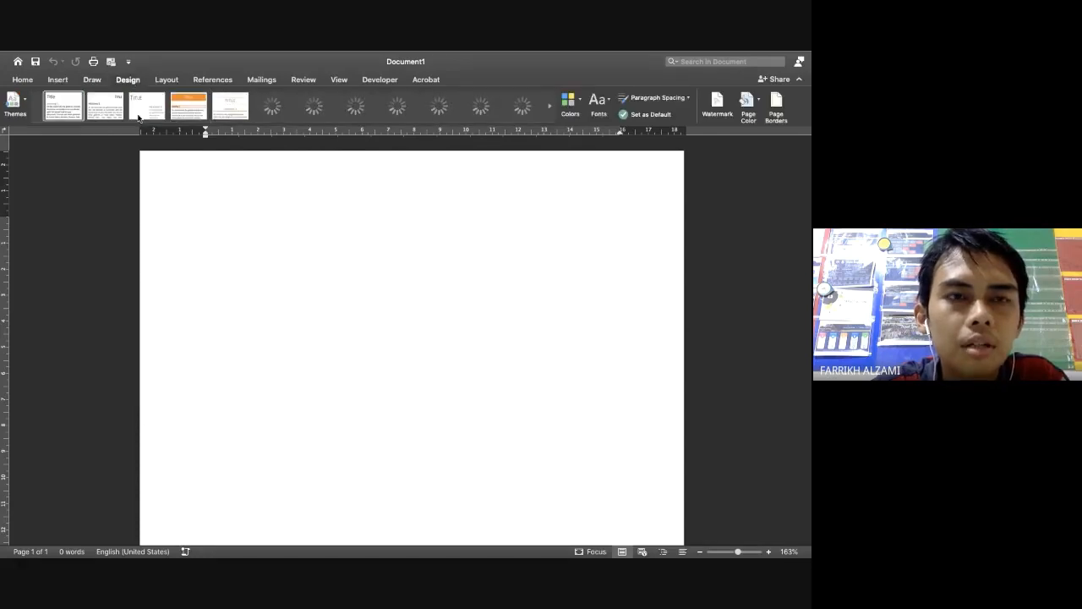
click(170, 82)
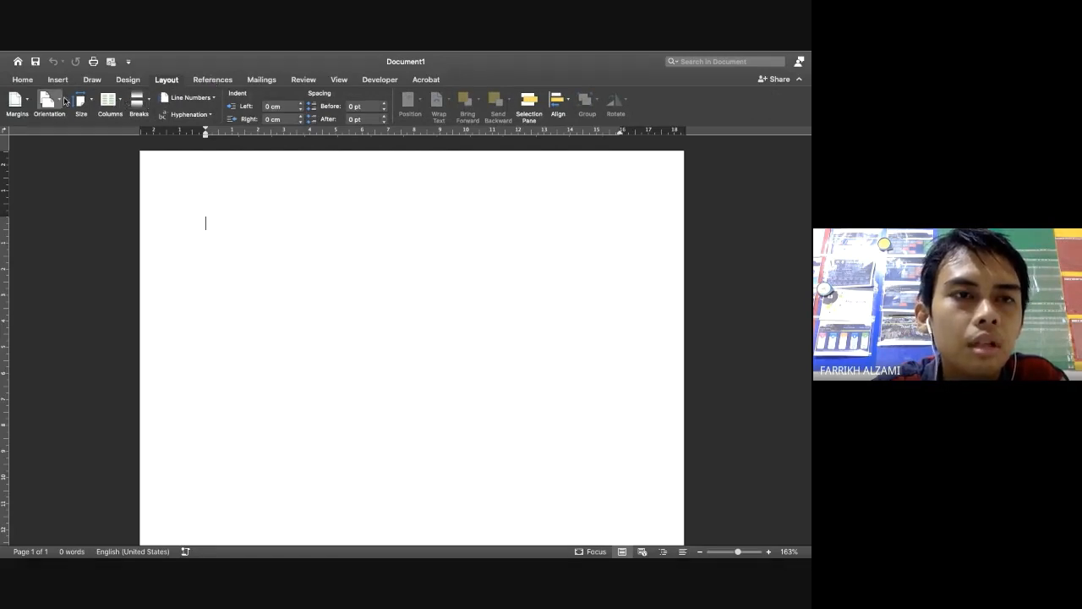
click(23, 80)
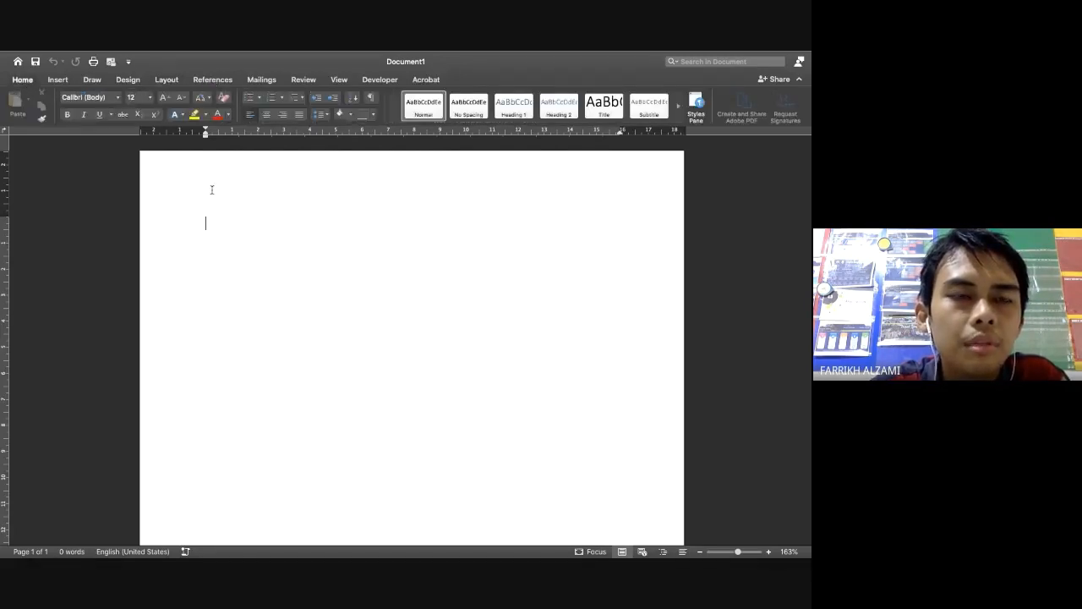
click(164, 82)
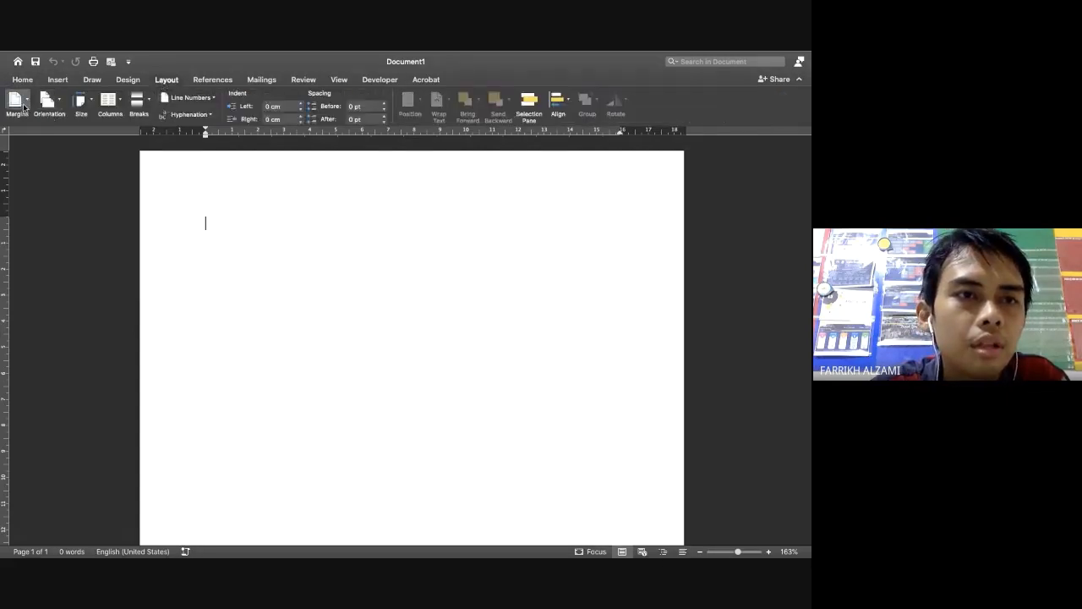
Set custom margins (top 4, bottom 3, left 4, right 3 cm) and A4 paper size
click(25, 107)
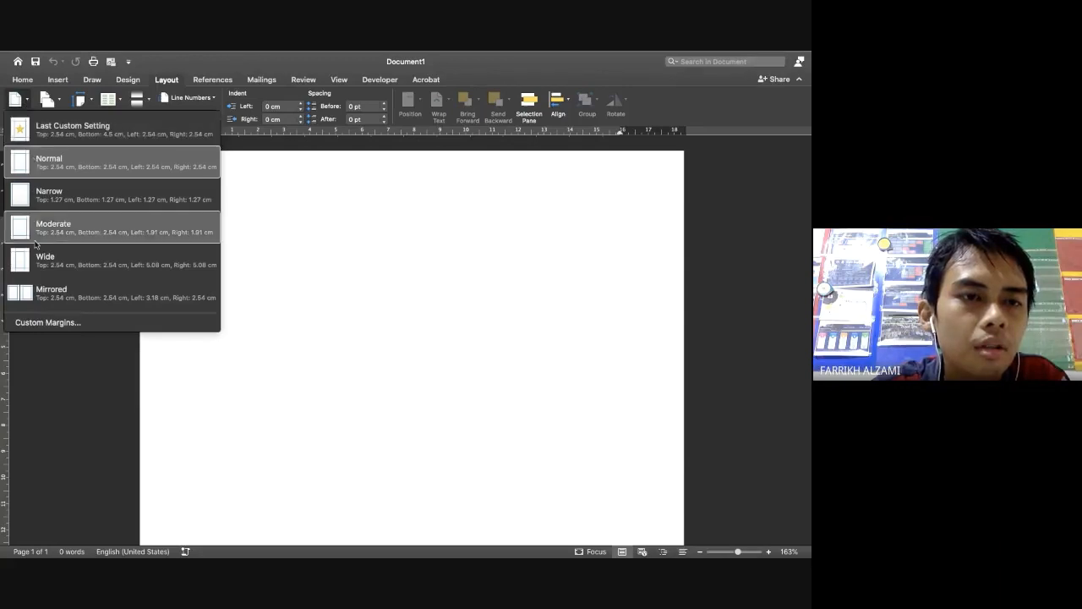
click(51, 325)
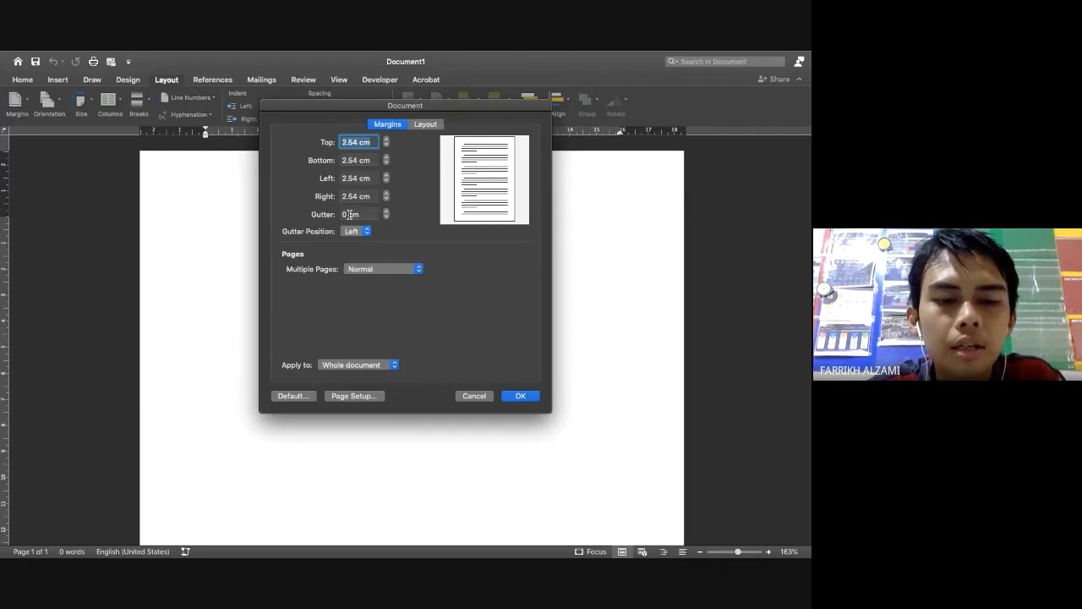
text(4)
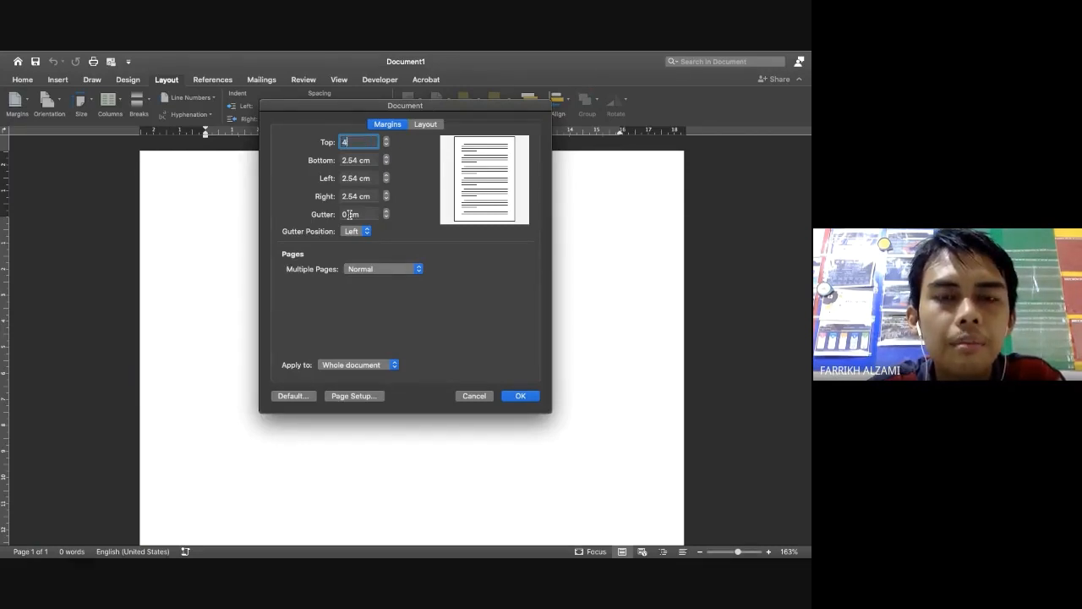
key(Tab)
text(3)
key(Tab)
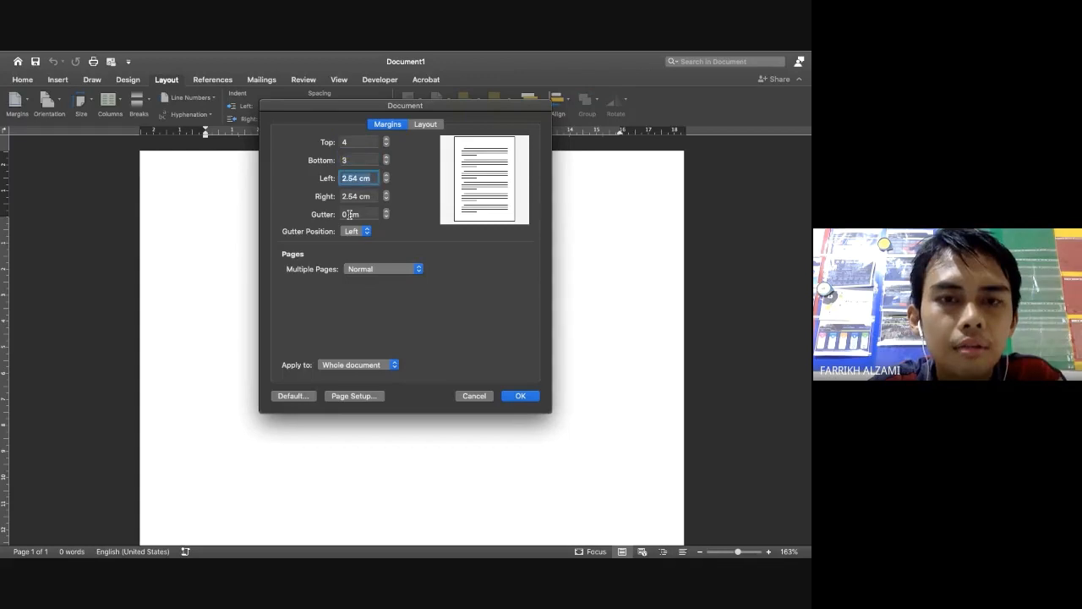
text(4)
key(Tab)
text(3)
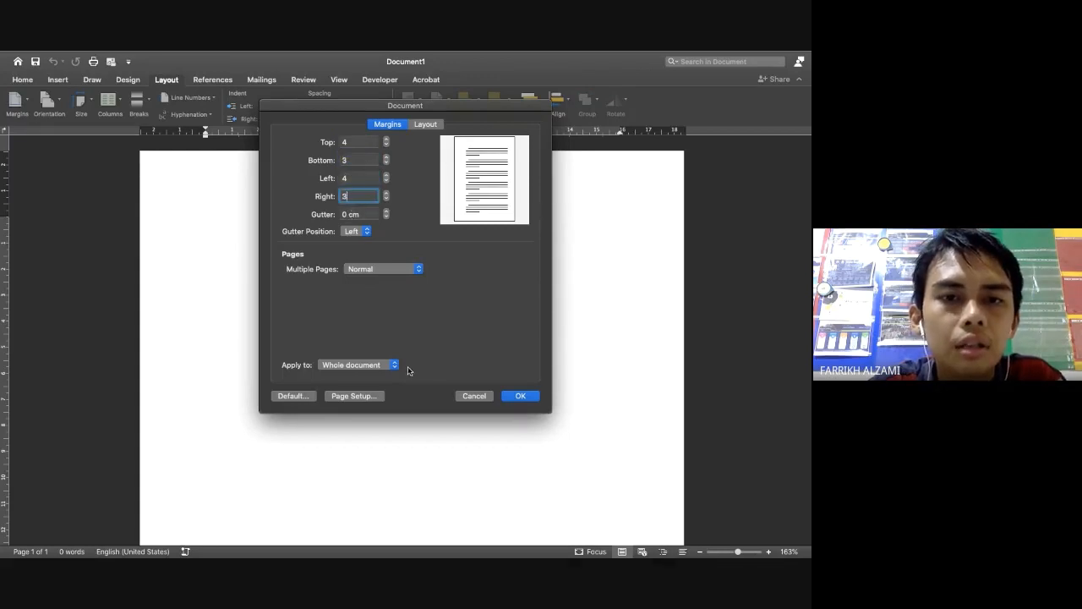
click(517, 396)
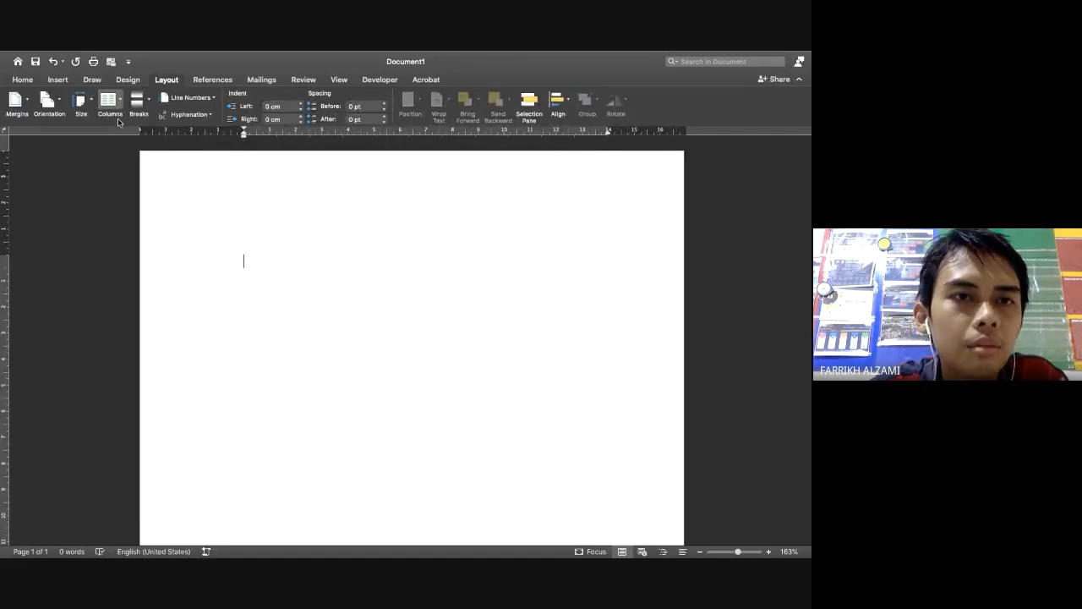
click(82, 103)
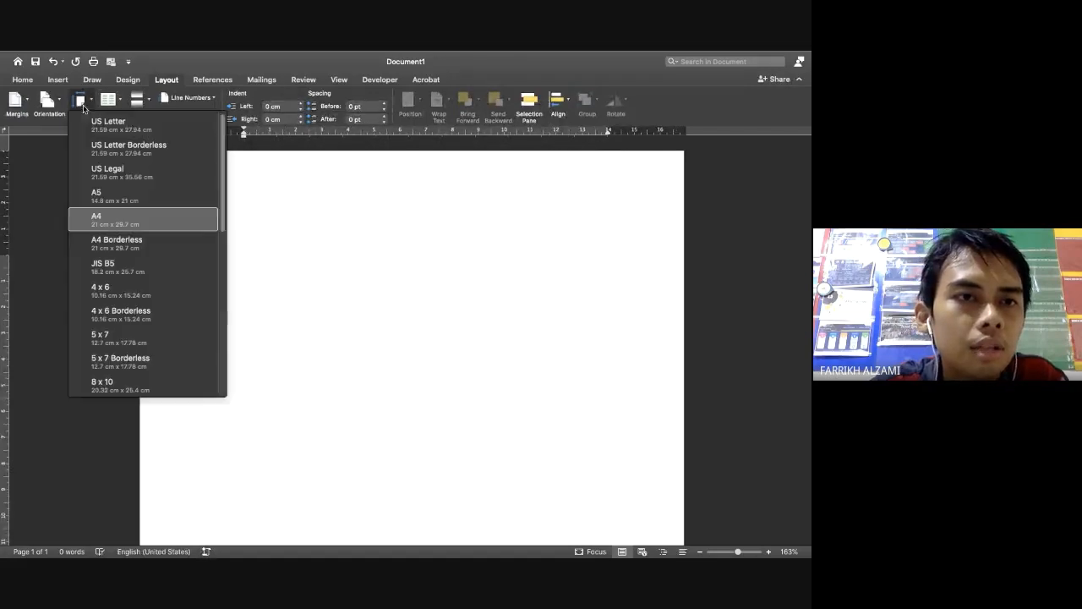
click(115, 222)
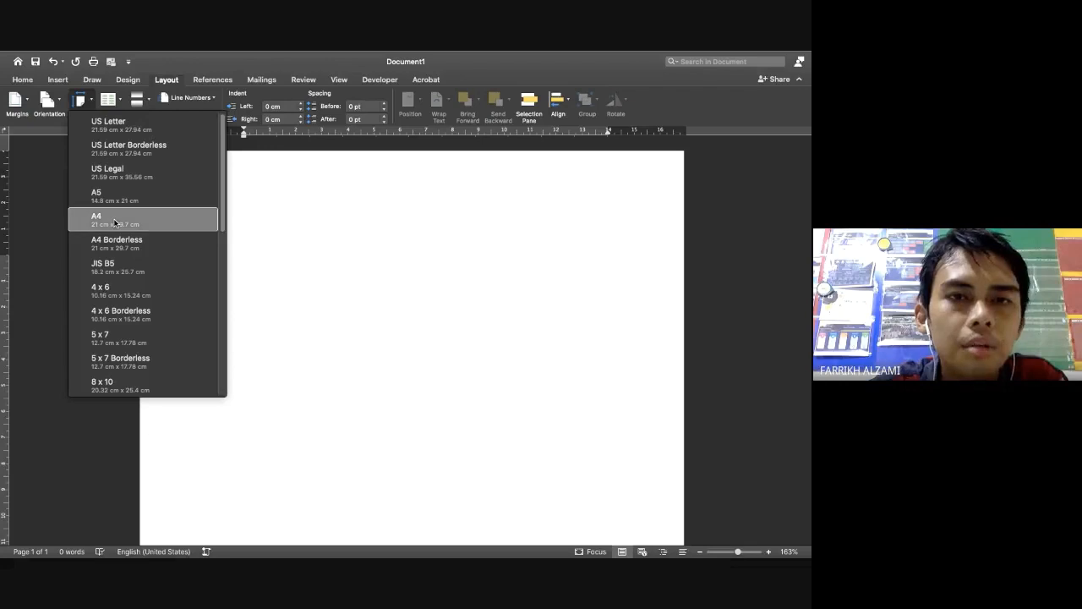
Modify the Normal style to Times New Roman 12, justified, with 1.5 line spacing
click(23, 82)
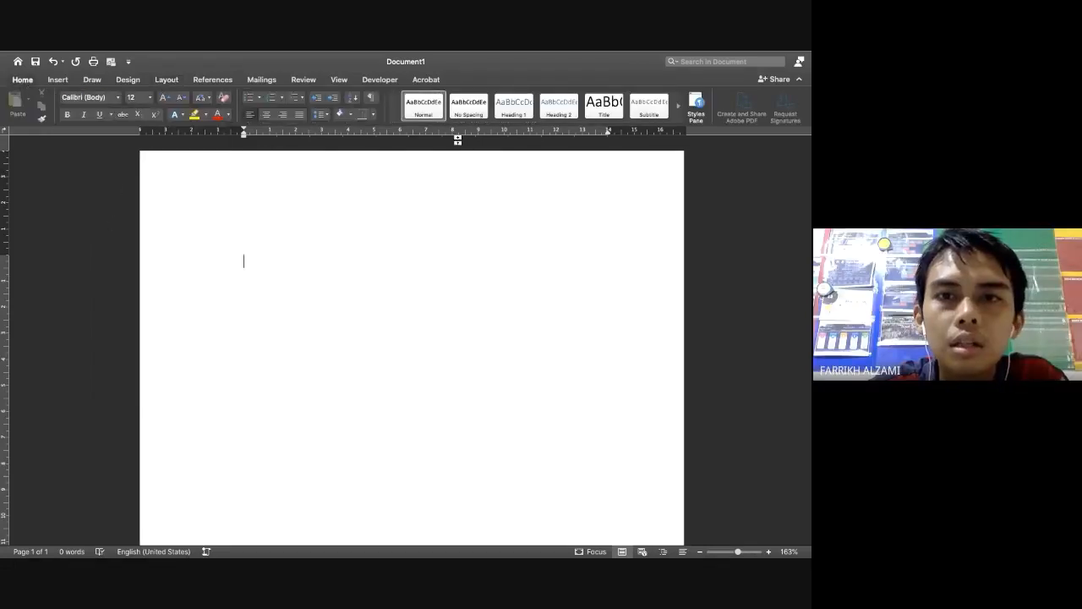
right_click(423, 111)
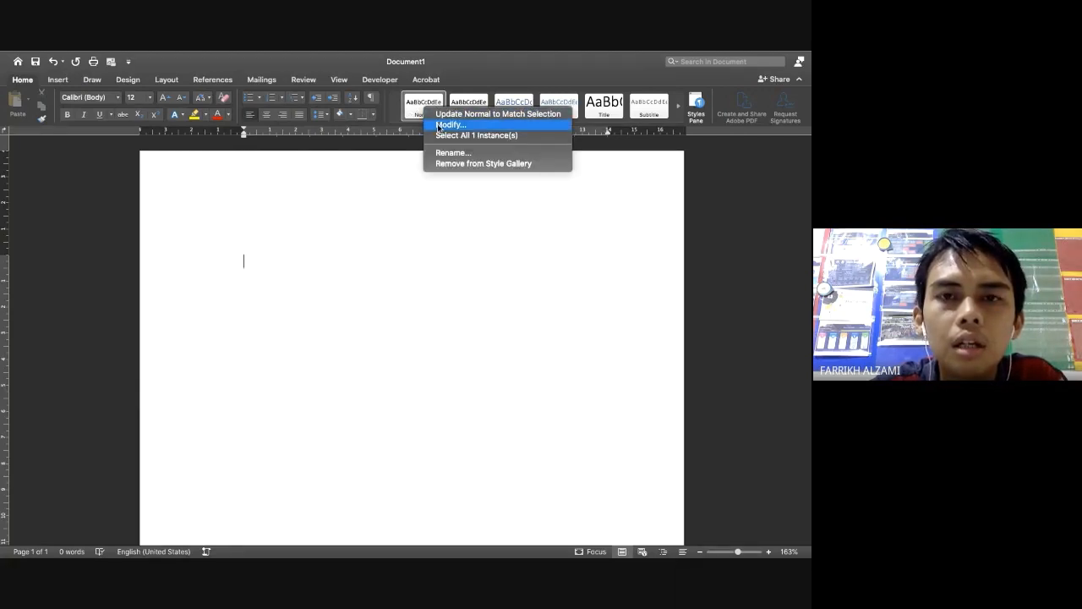
click(439, 125)
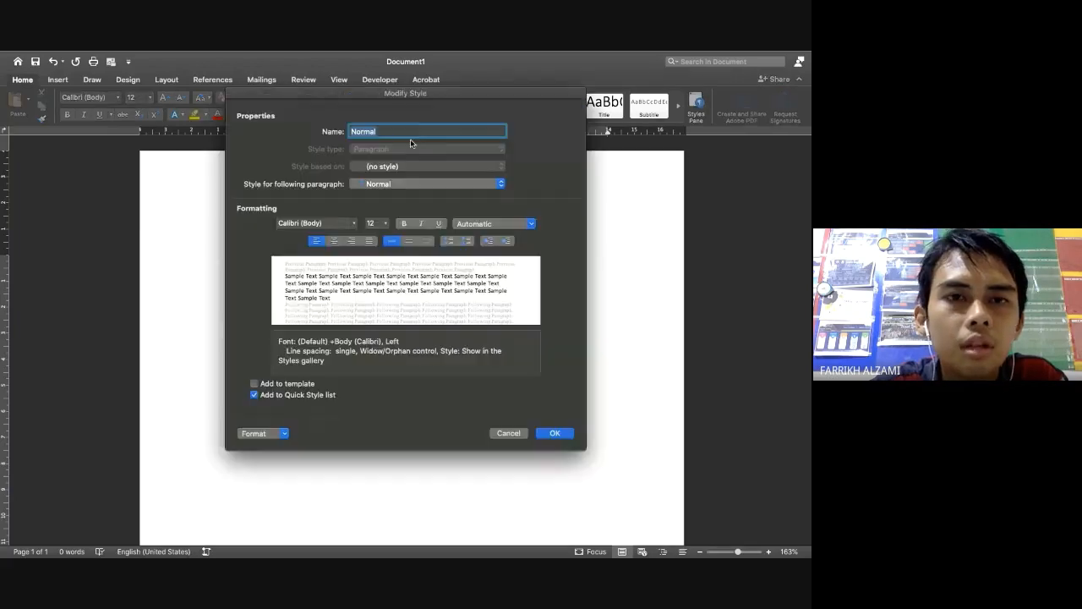
click(332, 222)
text(times new)
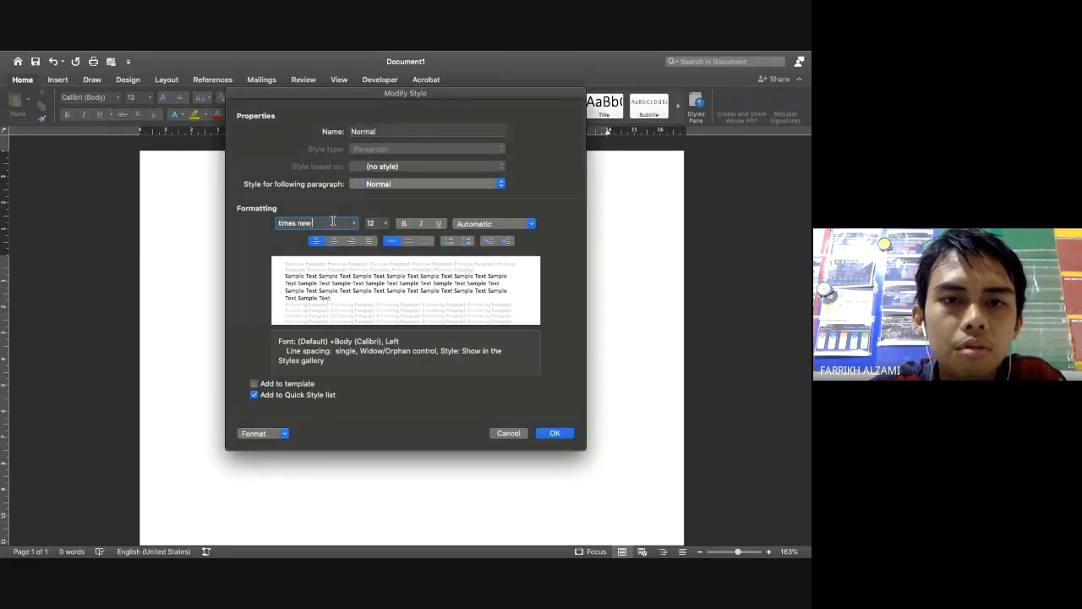
key(Tab)
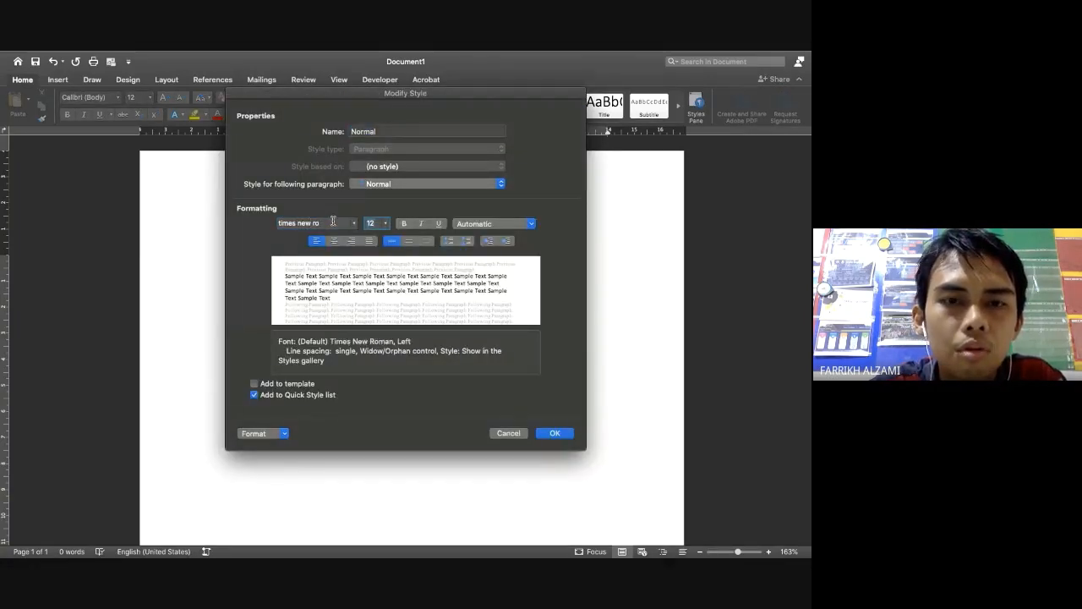
click(370, 242)
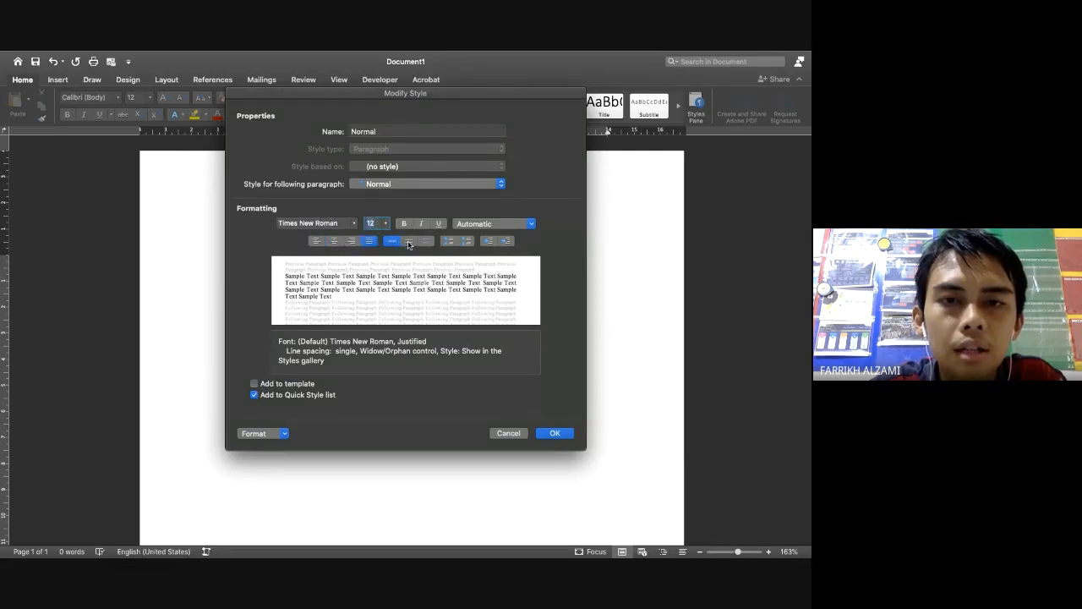
click(409, 242)
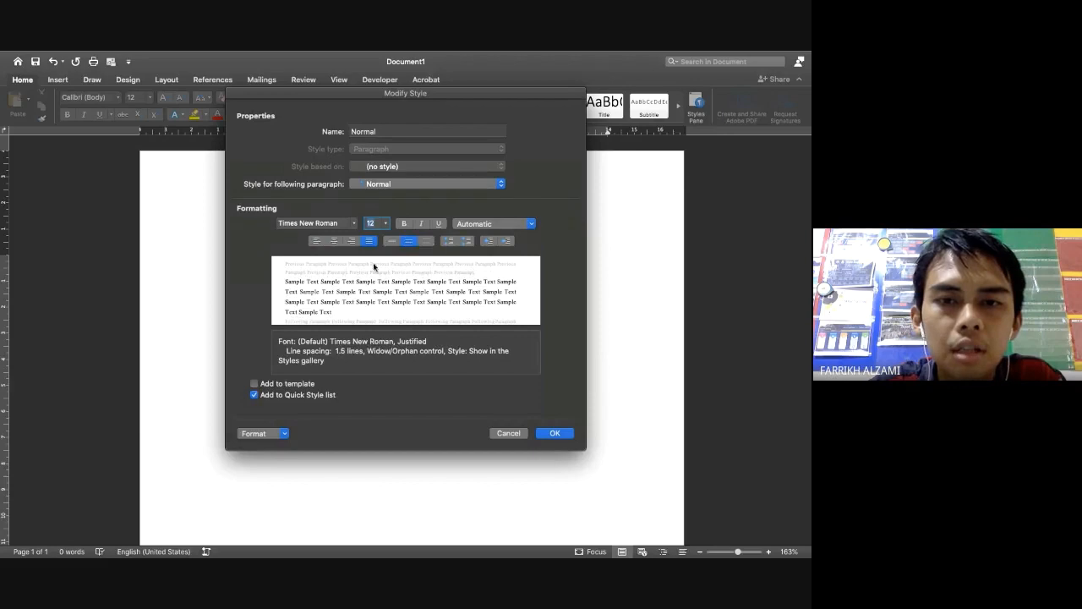
click(553, 432)
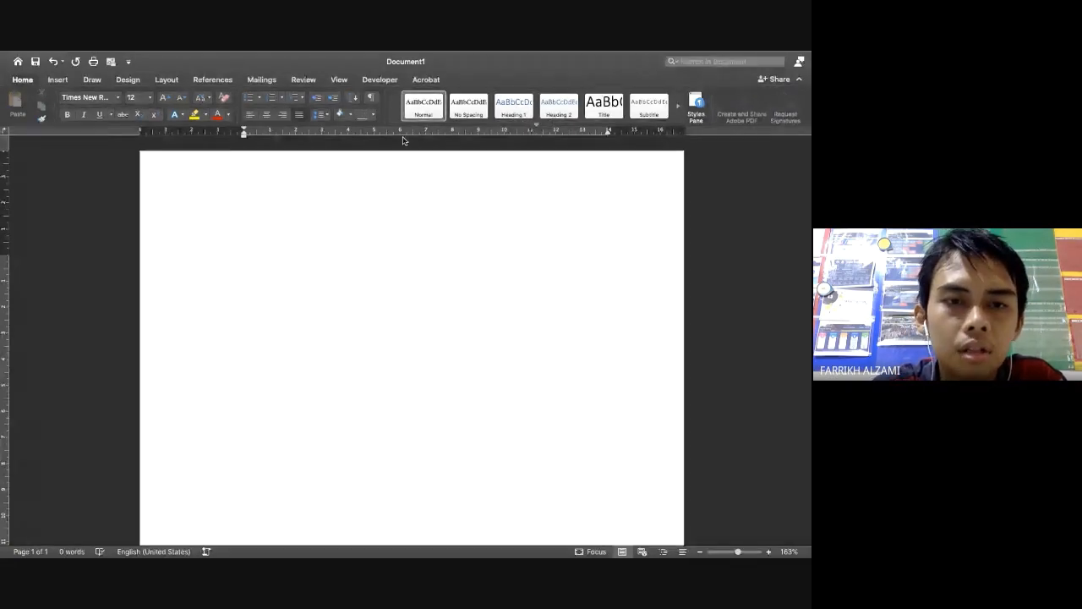
Scroll the Chrome letter-format page to the sample letter, comparing it with the Word document
key(ctrl+Left)
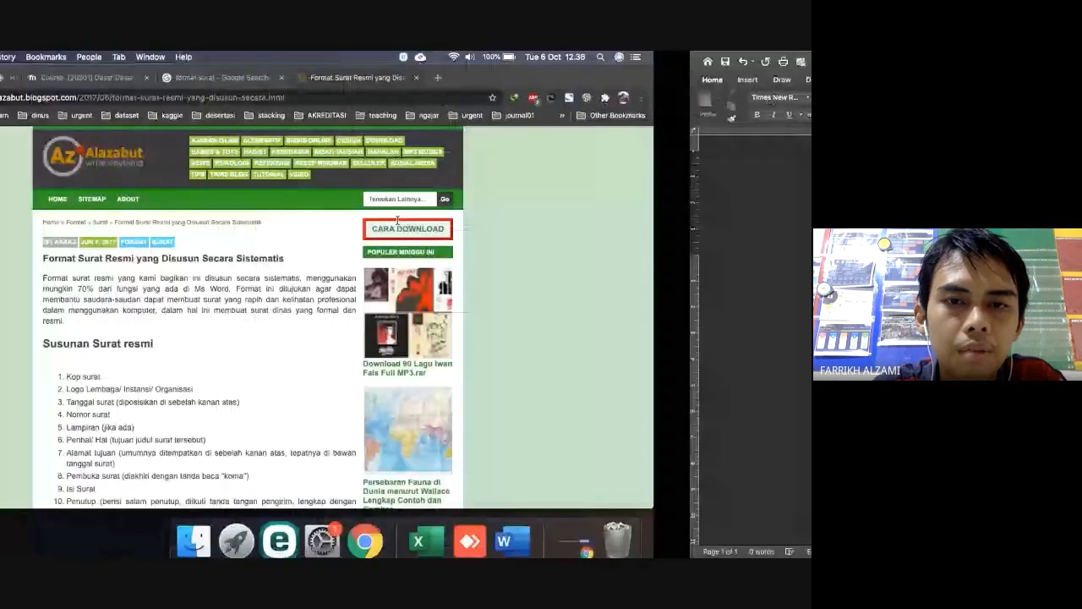
scroll(359, 257, down, 7)
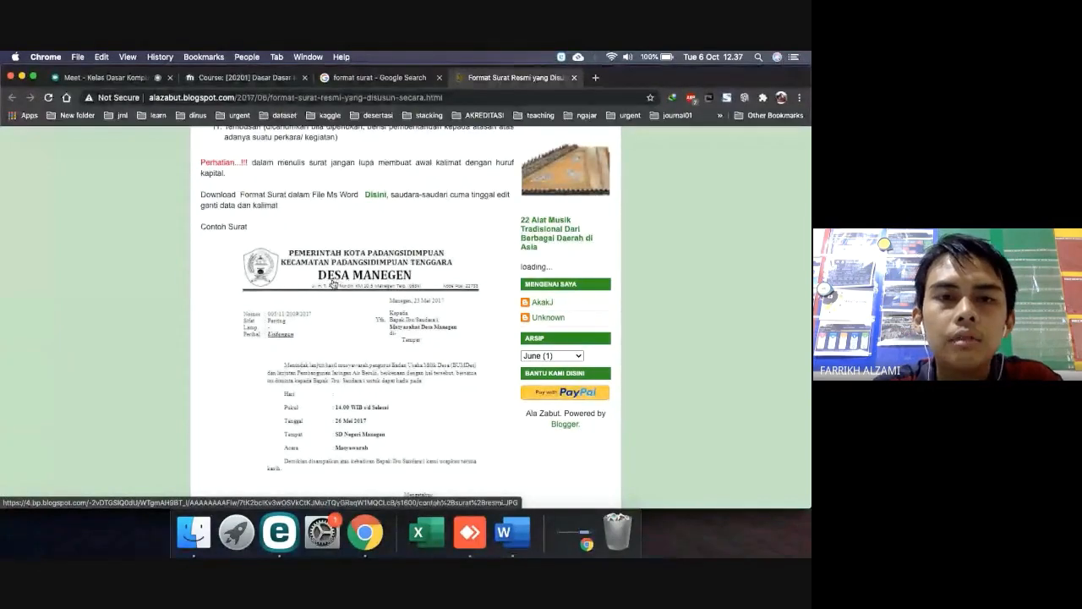
key(ctrl+Right)
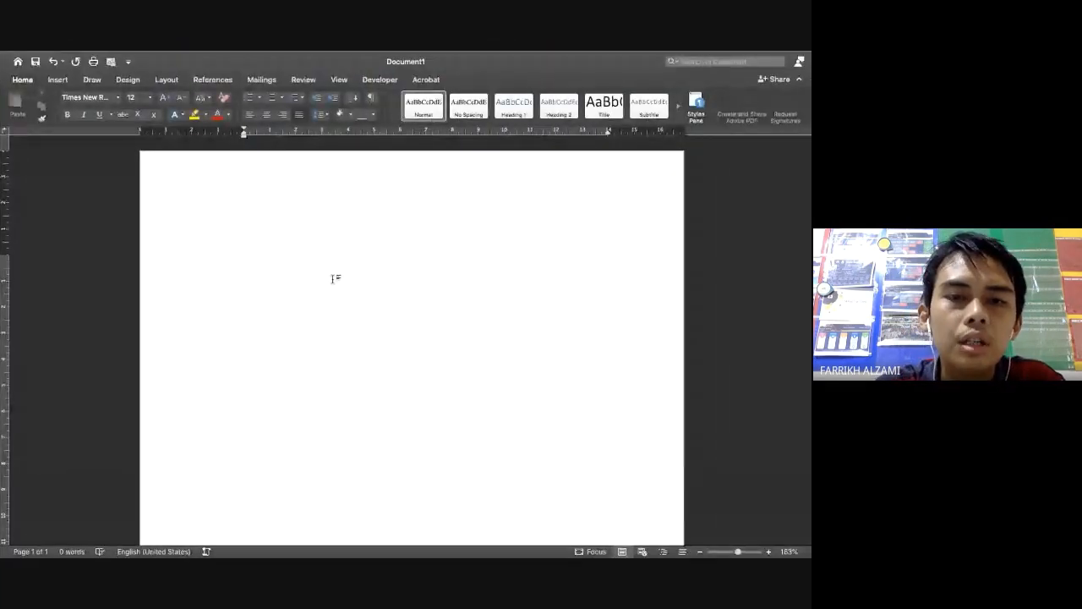
key(ctrl+Left)
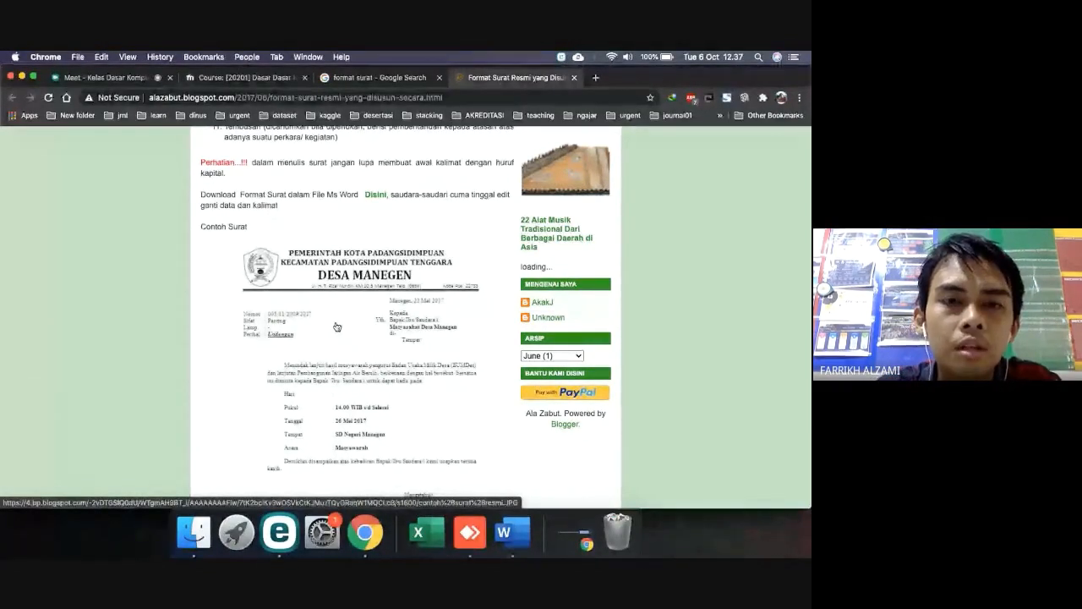
key(ctrl+Right)
key(ctrl+Left)
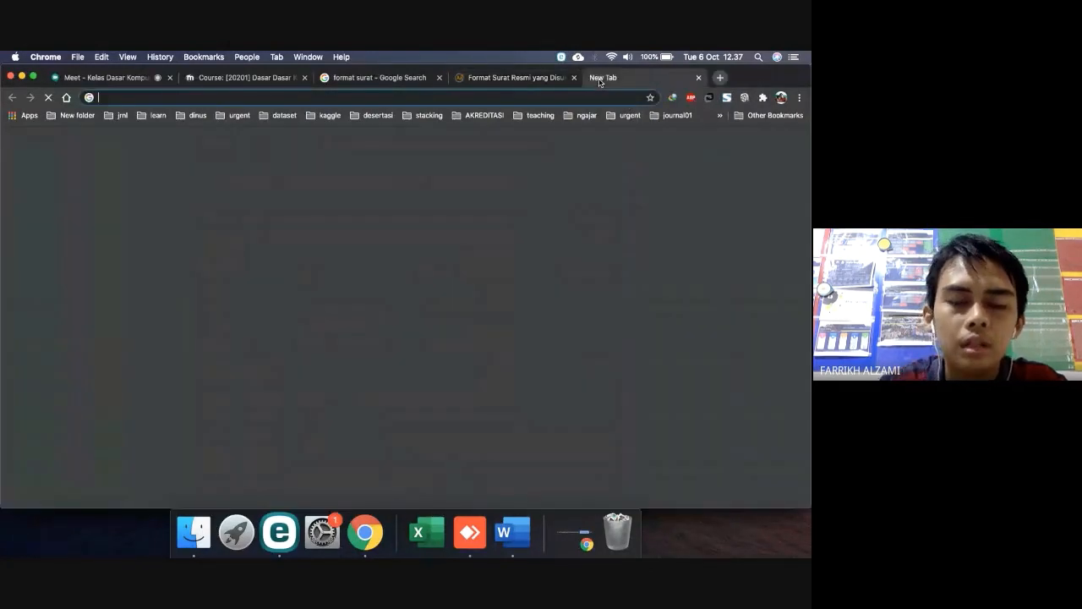
Google 'logo udinus' in a new tab and open the logo's Wikipedia file page
click(596, 78)
text(google.com)
key(Return)
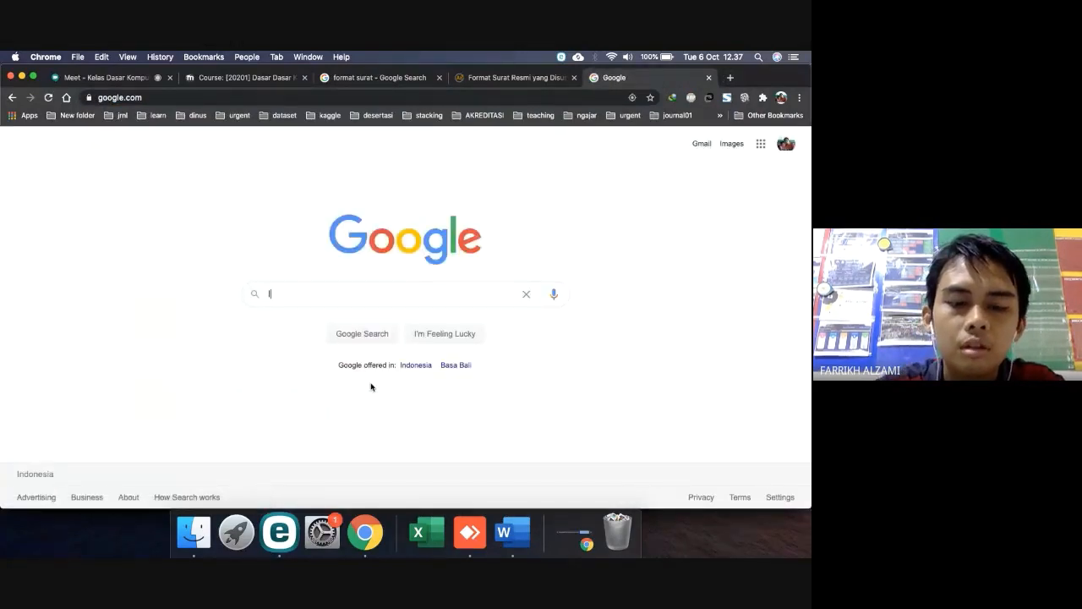
text(logo udinus)
key(Return)
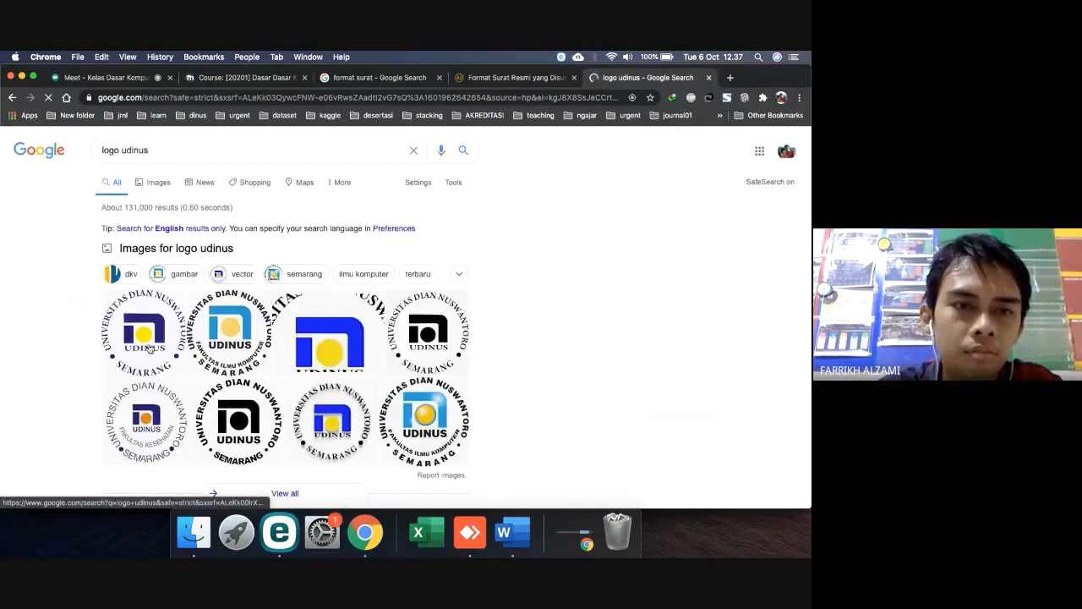
click(148, 347)
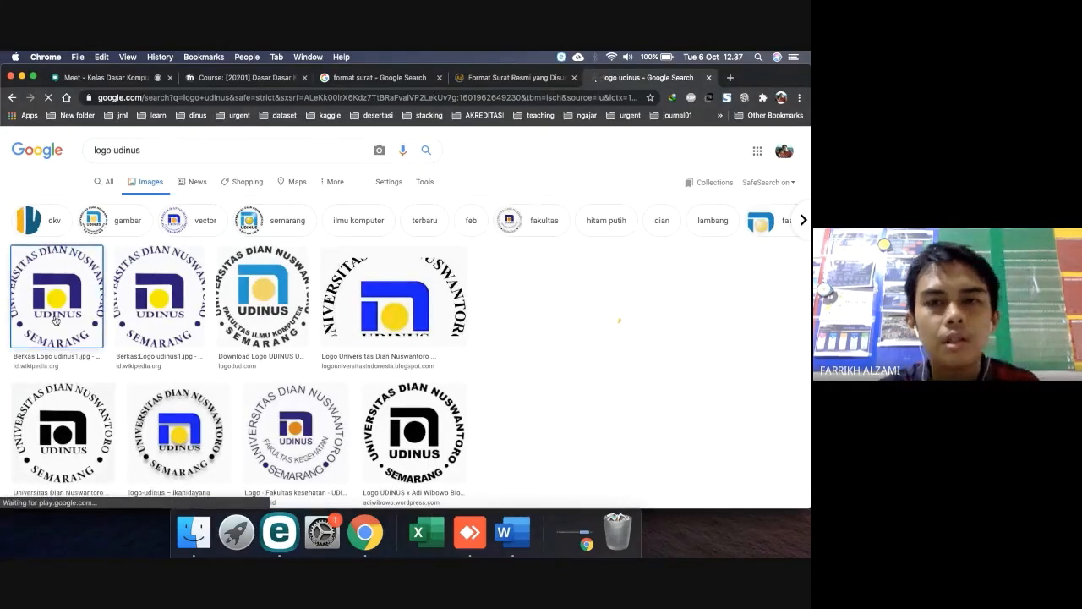
click(599, 298)
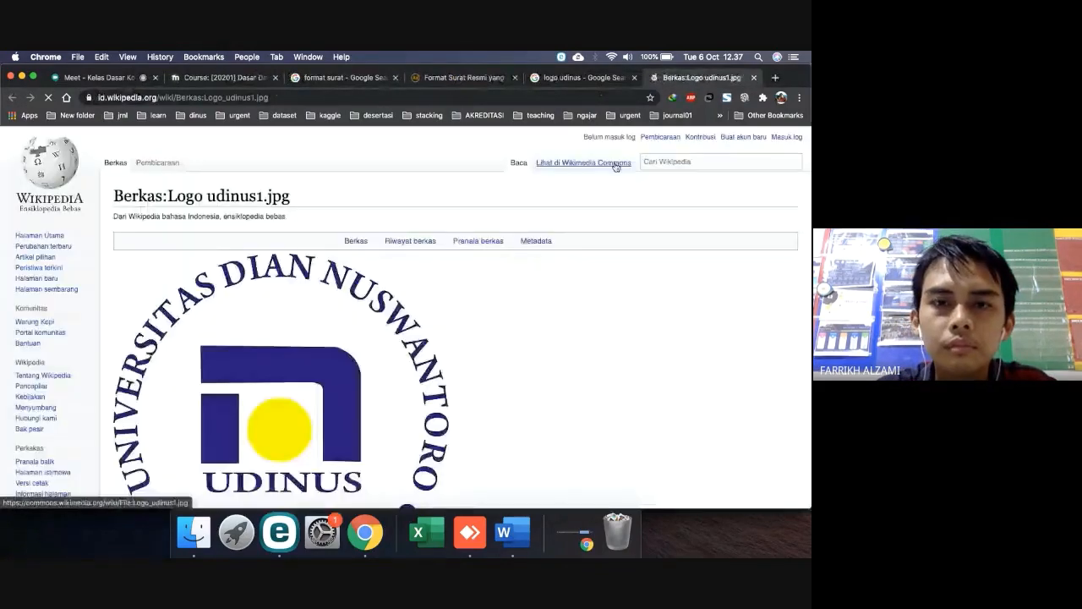
Save the UDINUS logo image into Downloads, replacing the existing file
right_click(303, 296)
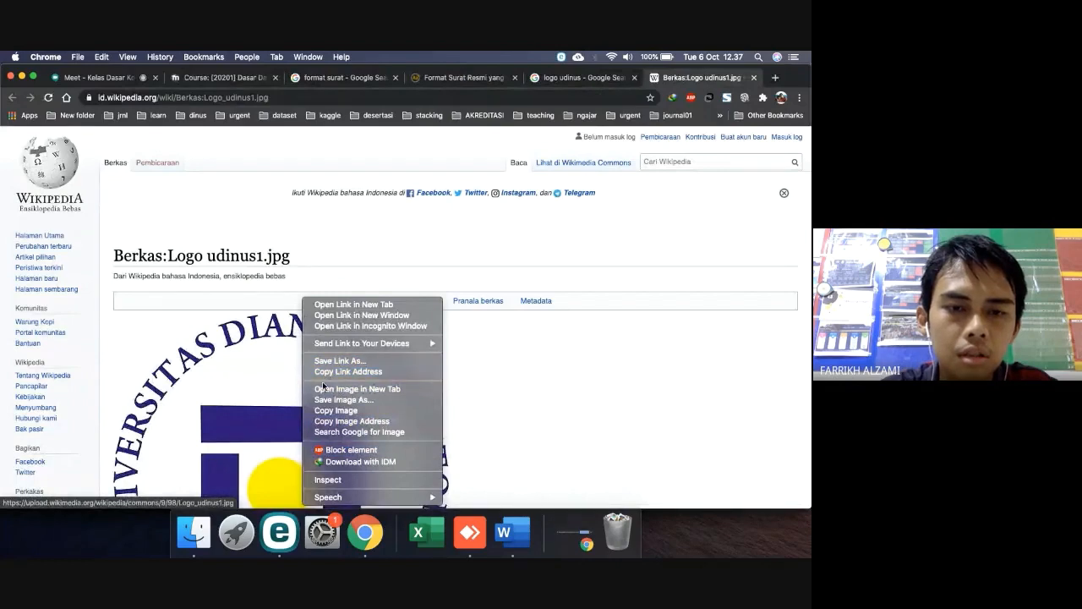
click(322, 400)
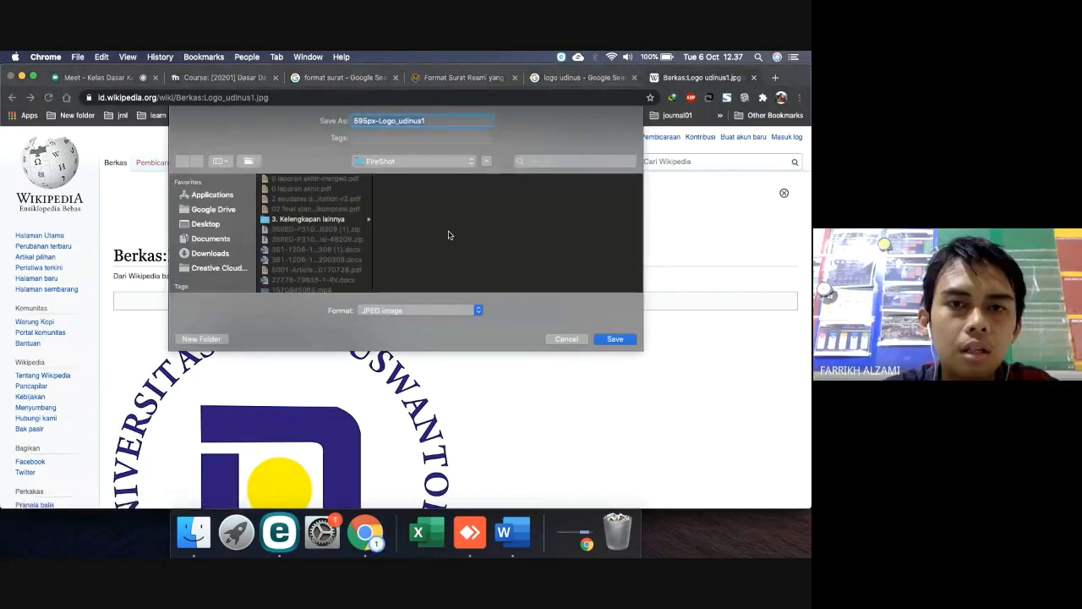
click(211, 254)
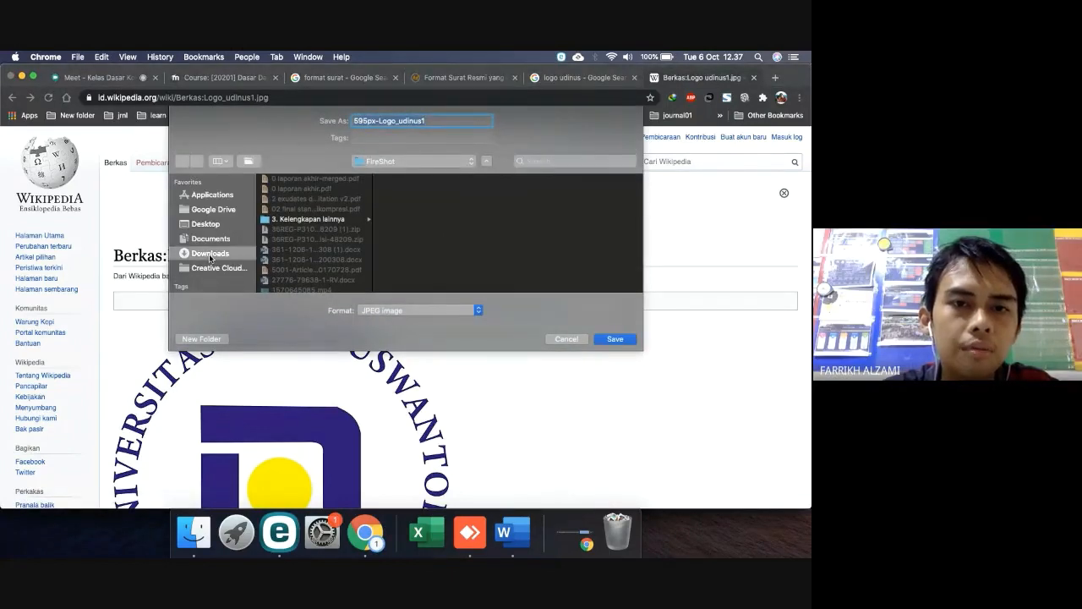
click(615, 339)
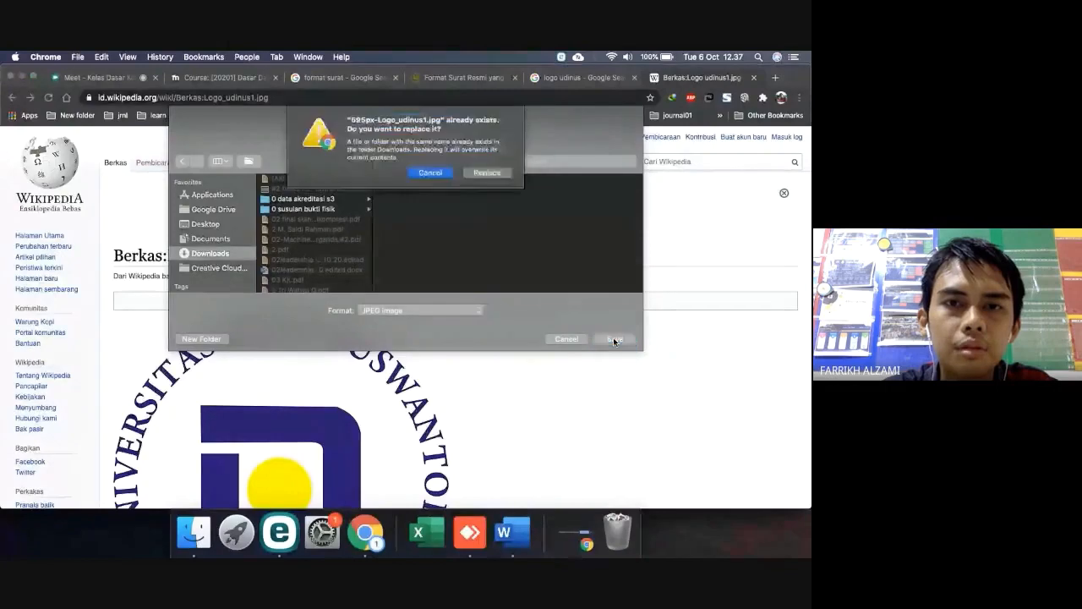
click(473, 175)
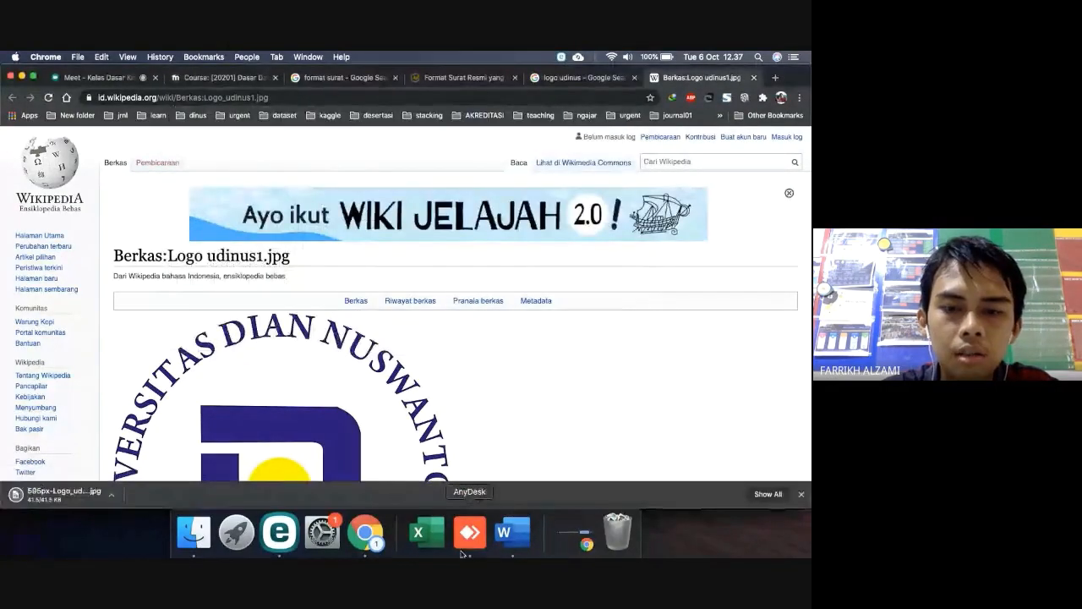
click(513, 533)
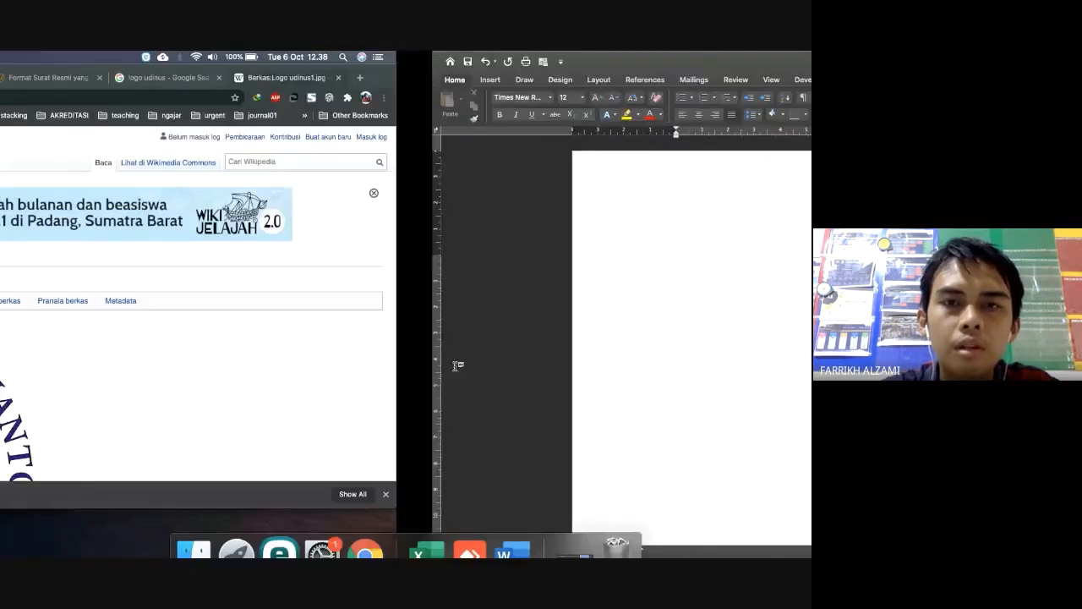
Insert a one-row, two-column table at the top of the Word document
click(475, 81)
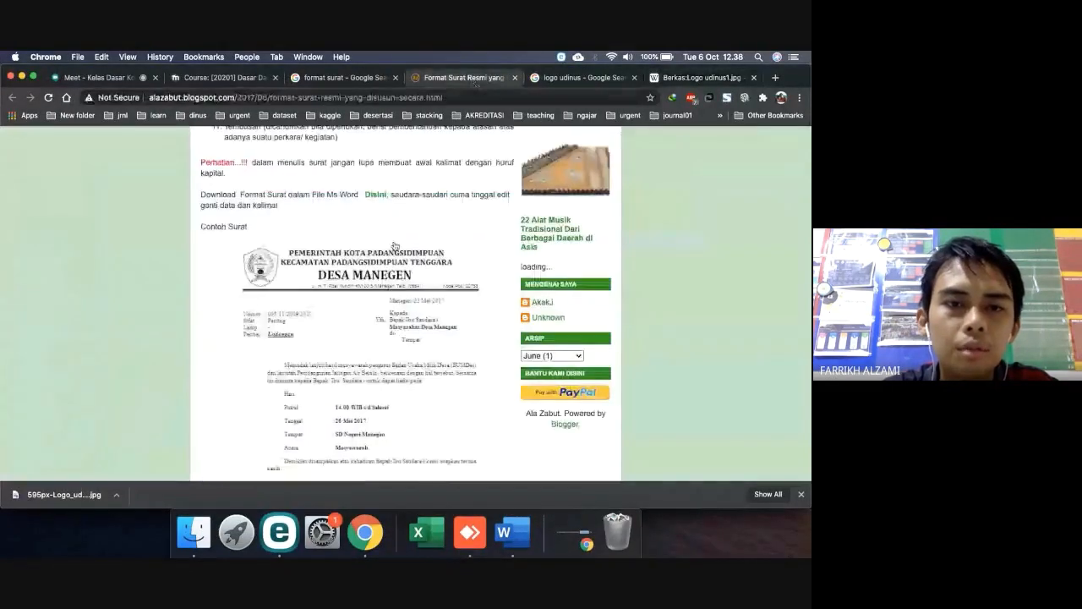
key(ctrl+Right)
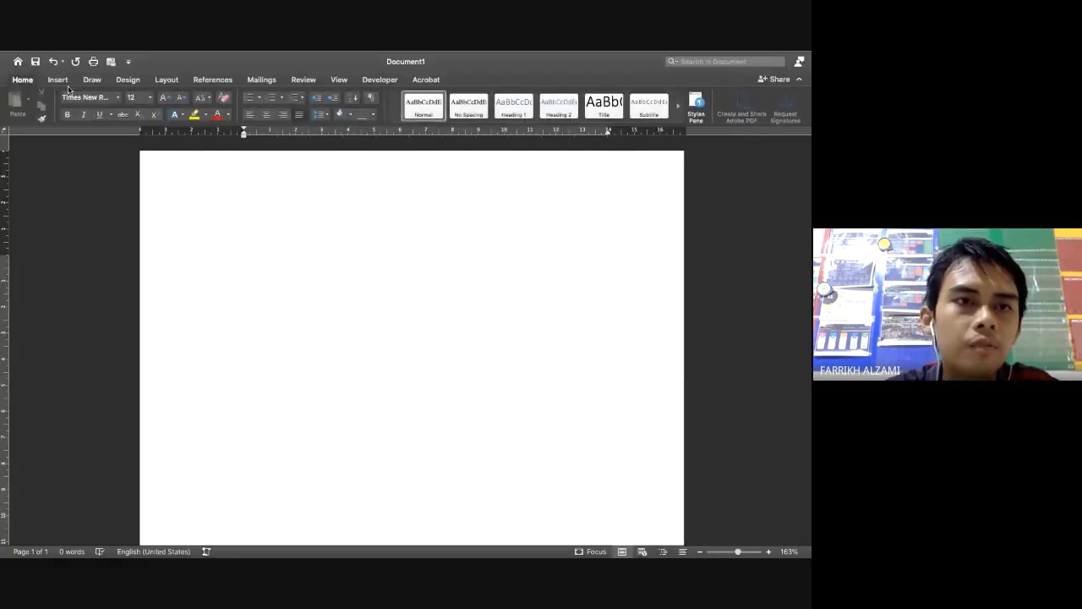
click(59, 80)
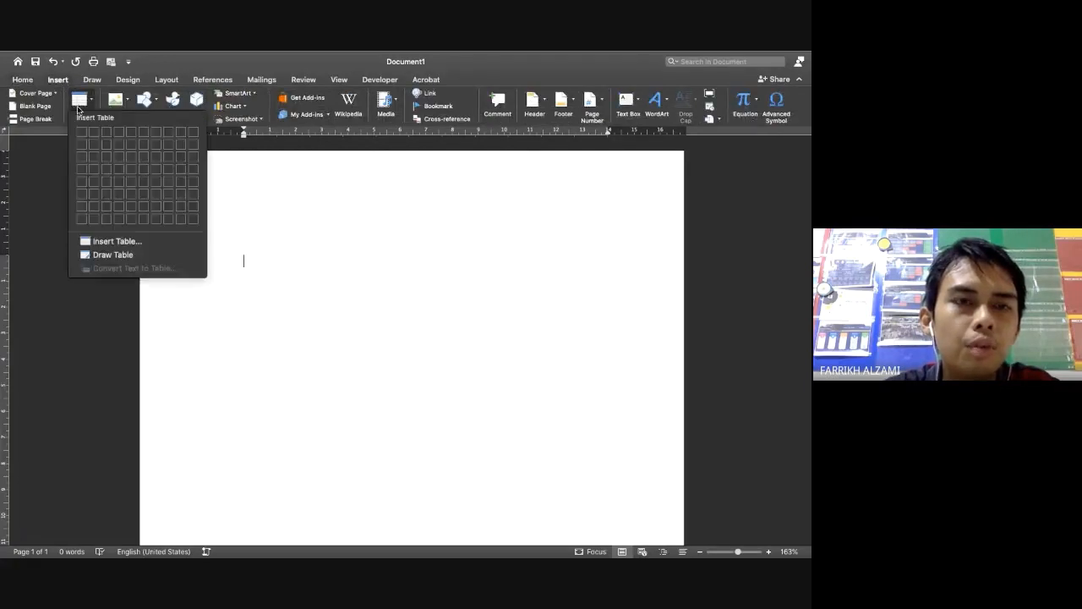
click(80, 103)
click(95, 136)
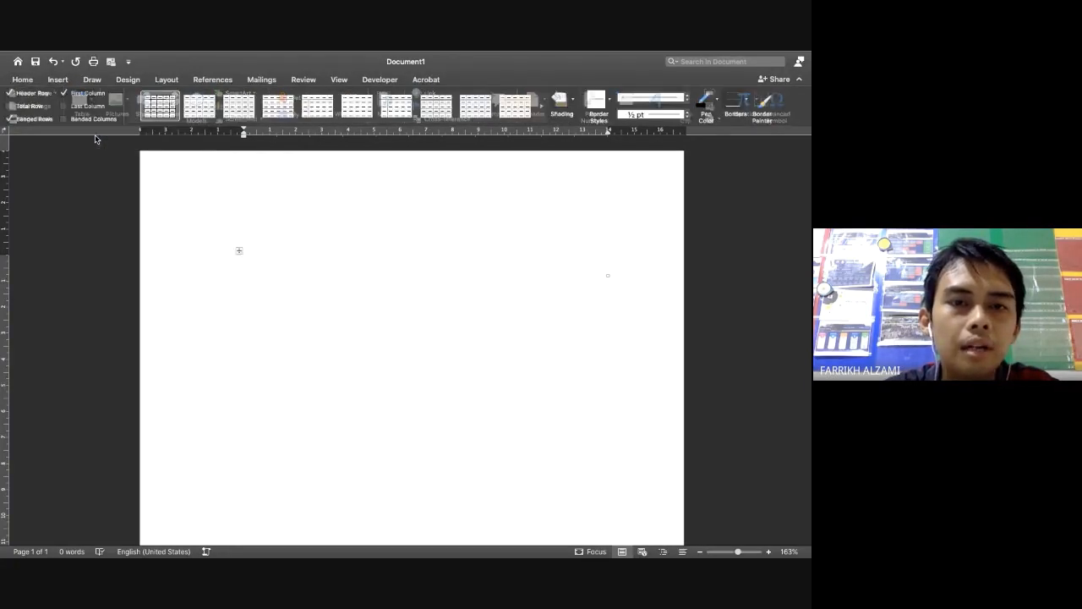
key(ctrl+Left)
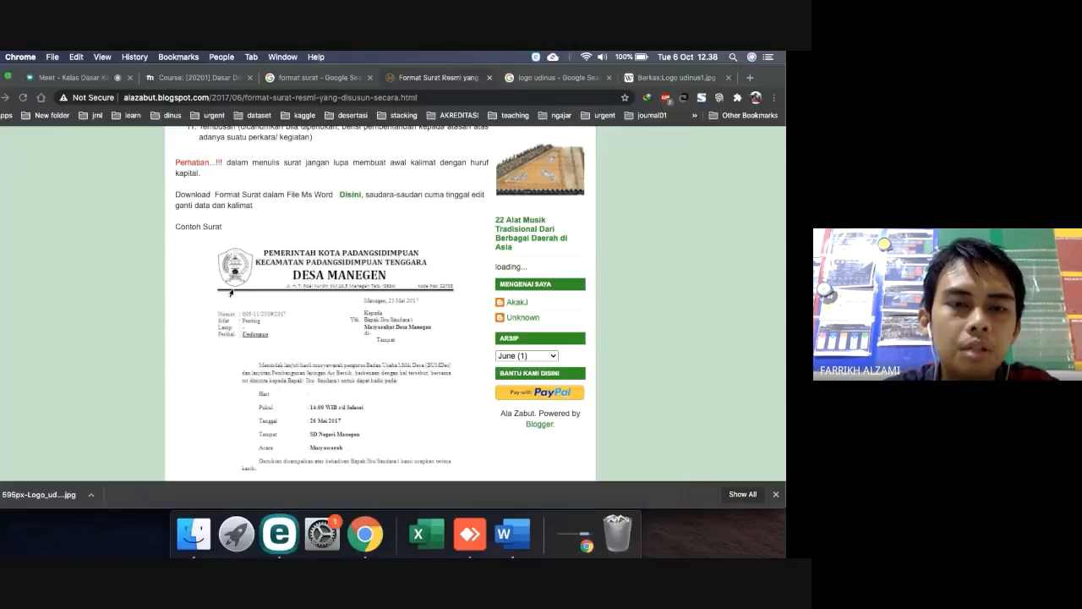
key(ctrl+Right)
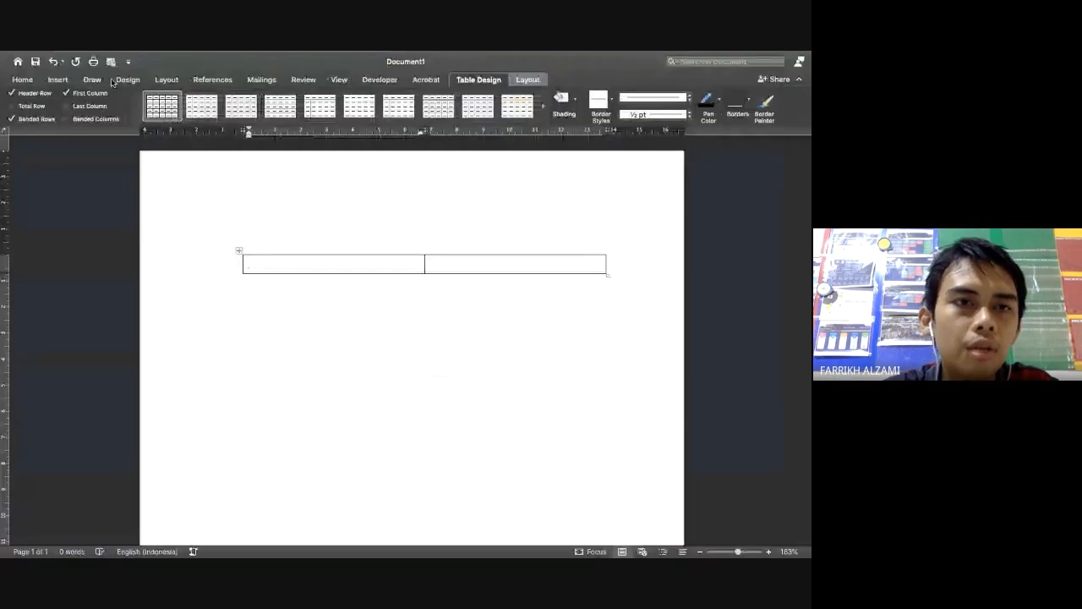
click(61, 80)
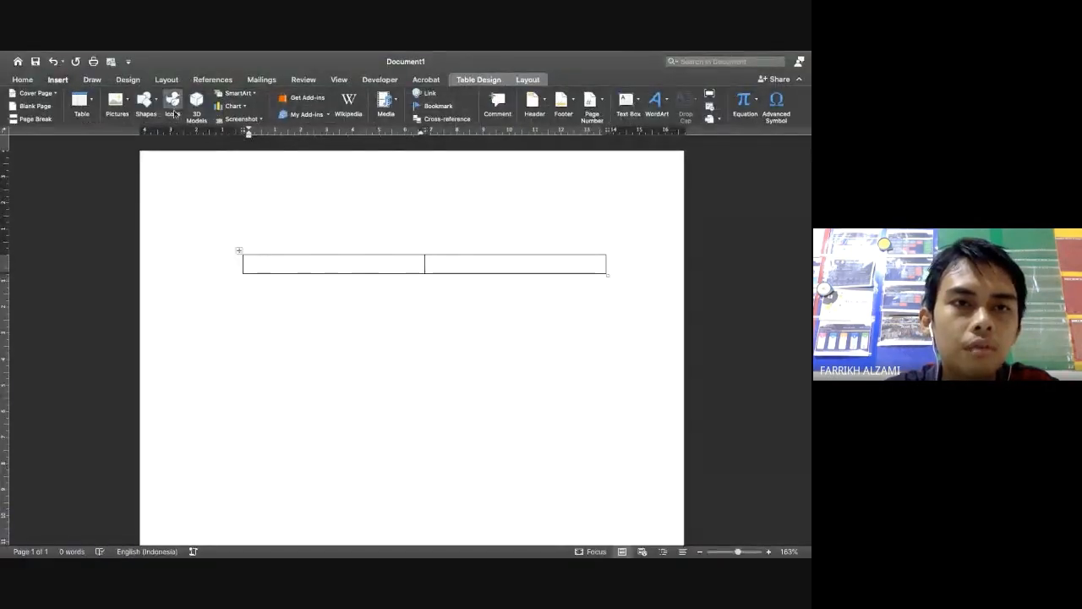
Insert the picture 595px-Logo_udinus1.jpg from file into the table's left cell
click(116, 101)
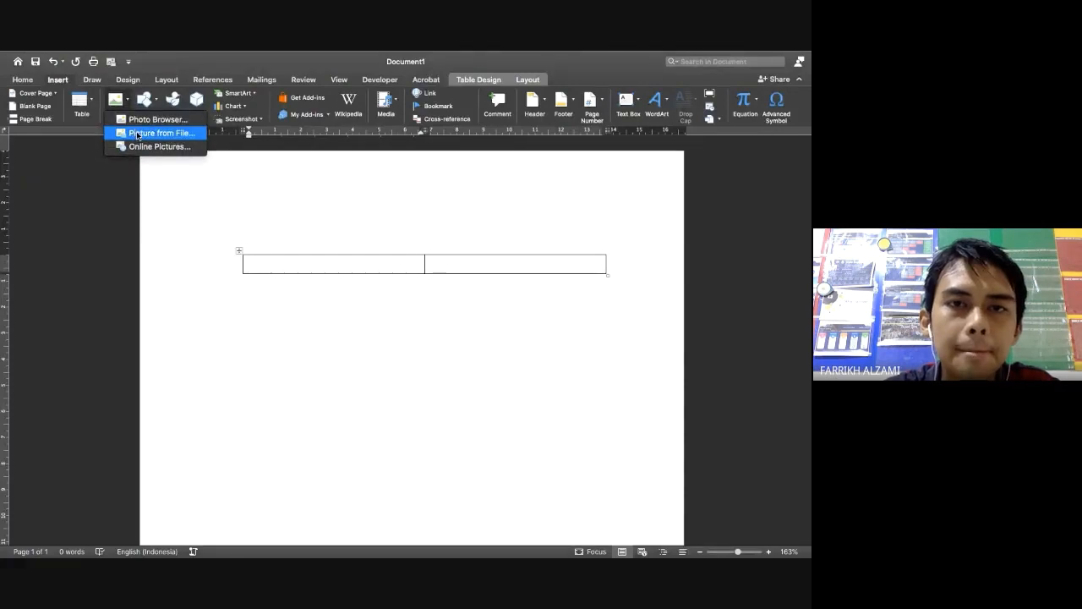
click(137, 133)
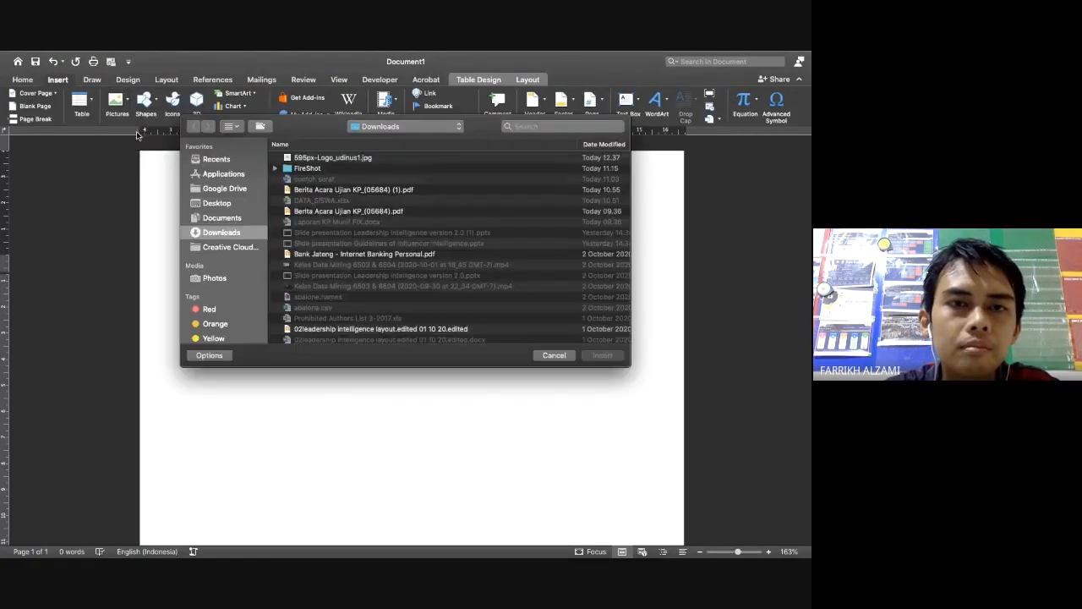
click(317, 158)
double_click(317, 161)
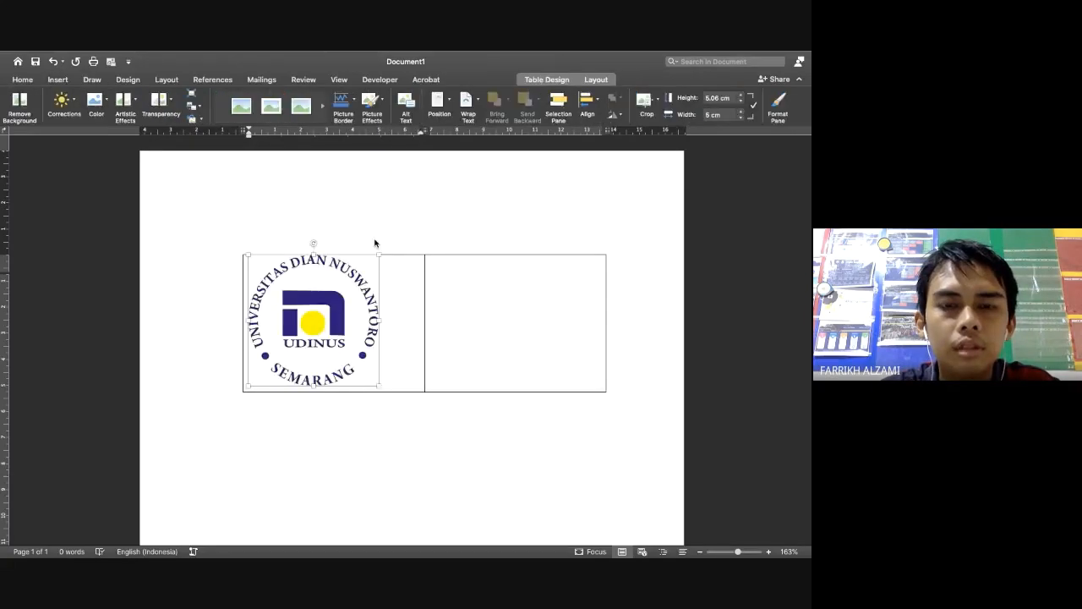
Set the logo's text wrapping to In Front of Text and nudge it into place, then switch to the browser
right_click(329, 325)
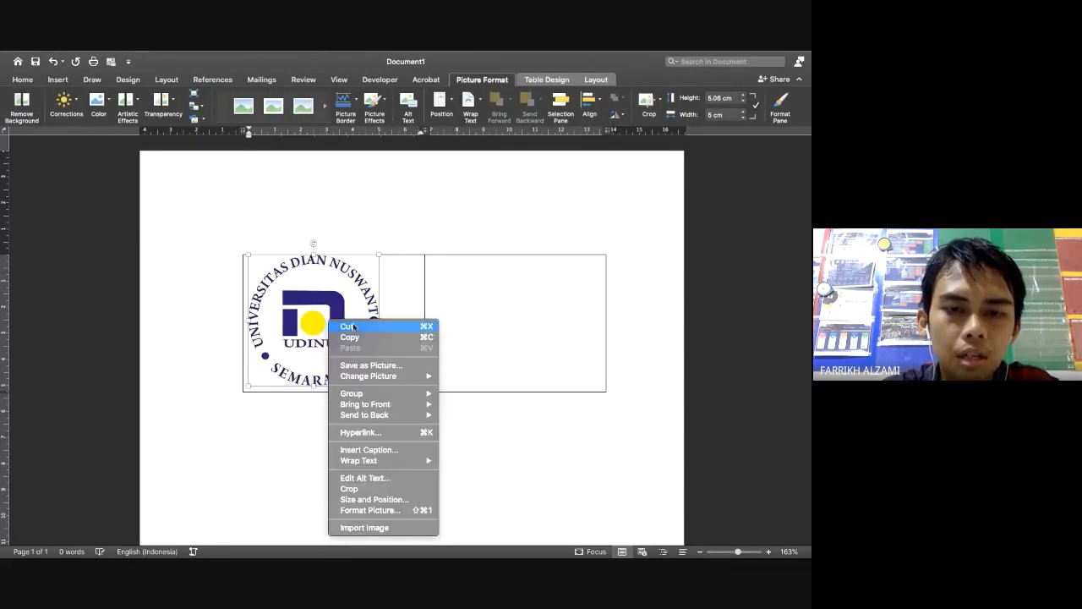
mouse_move(397, 462)
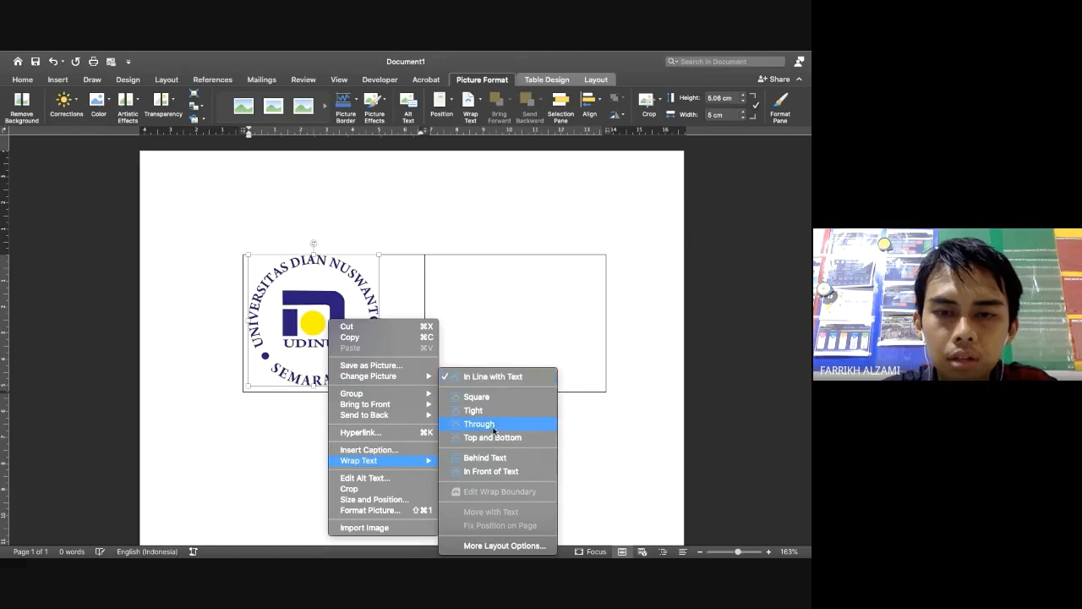
click(505, 470)
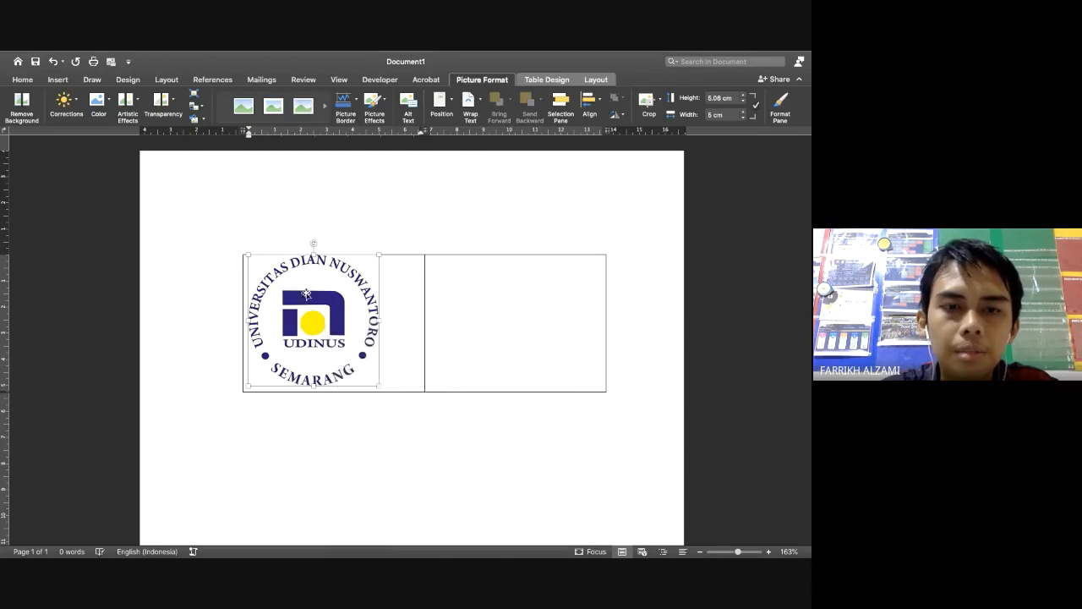
mouse_move(306, 296)
mouse_down()
mouse_move(348, 296)
mouse_move(311, 298)
mouse_up()
right_click(312, 298)
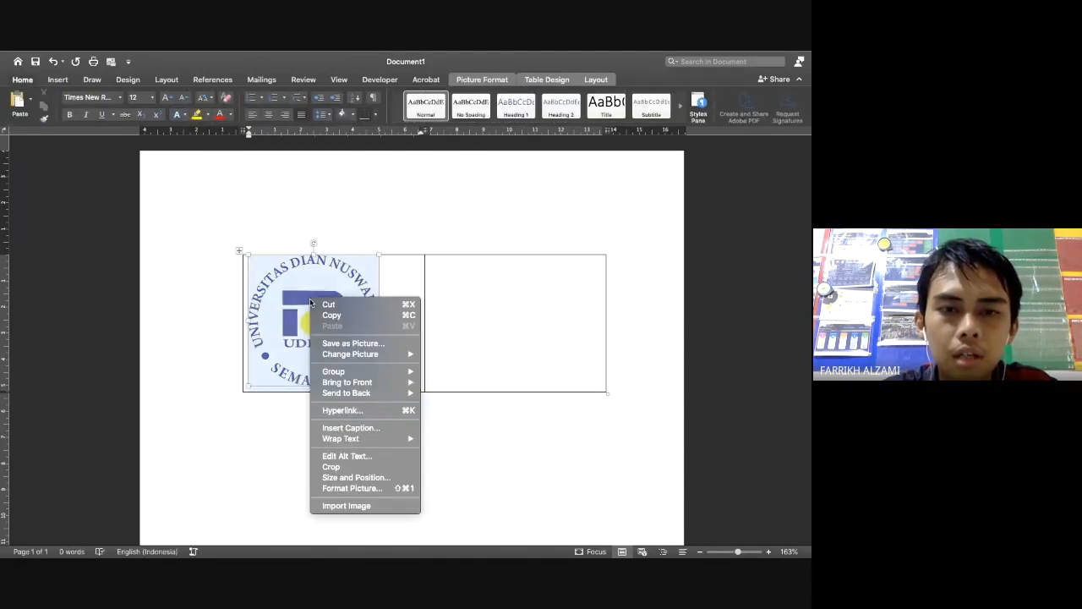
mouse_move(381, 438)
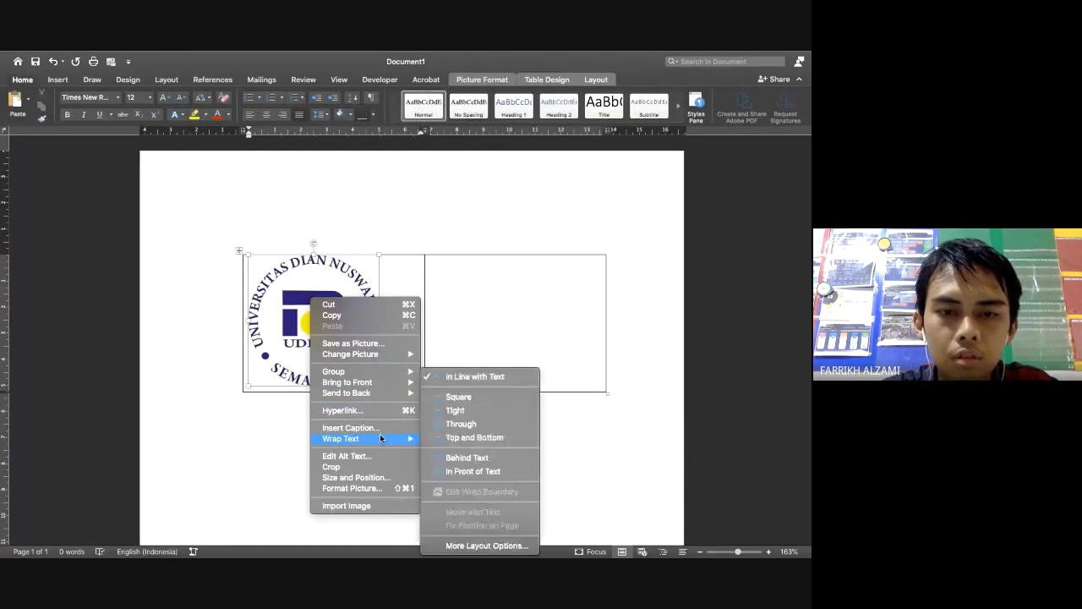
click(450, 470)
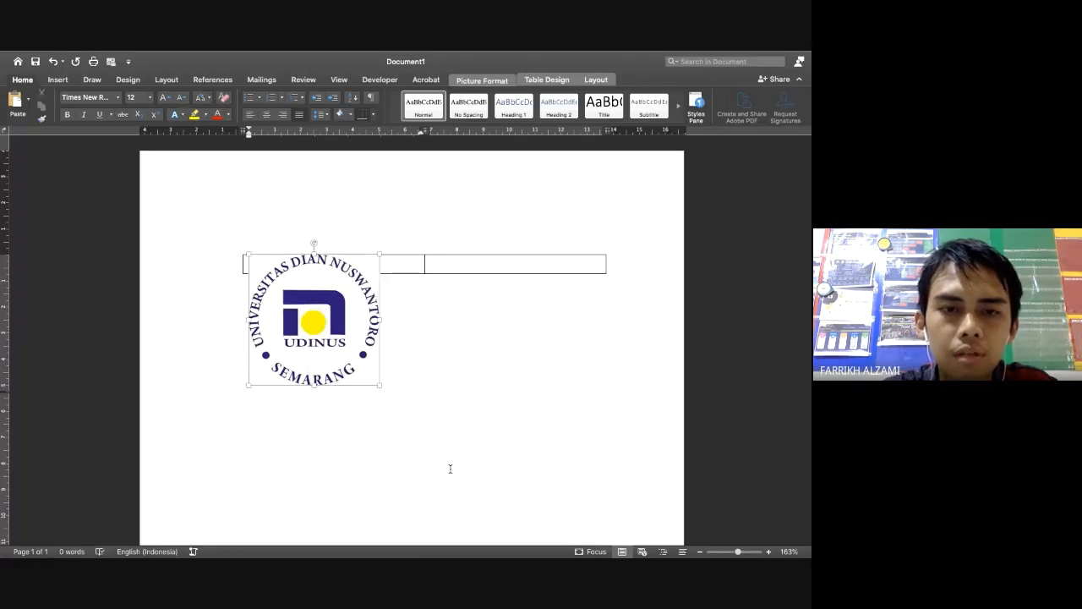
key(ctrl+Left)
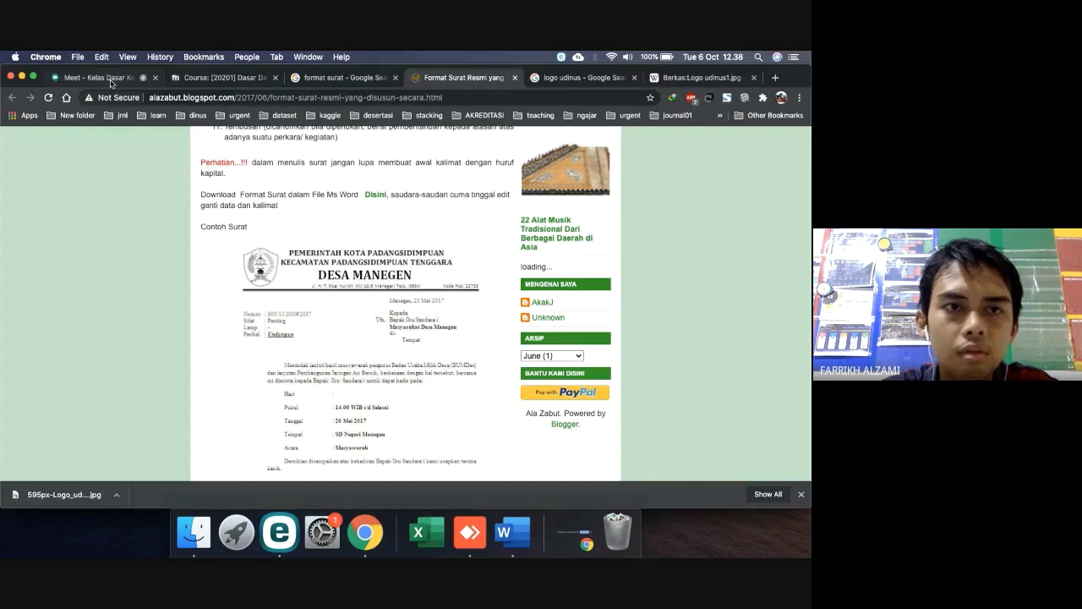
Admit the waiting participant in Google Meet with Izinkan, then return to Word
click(110, 80)
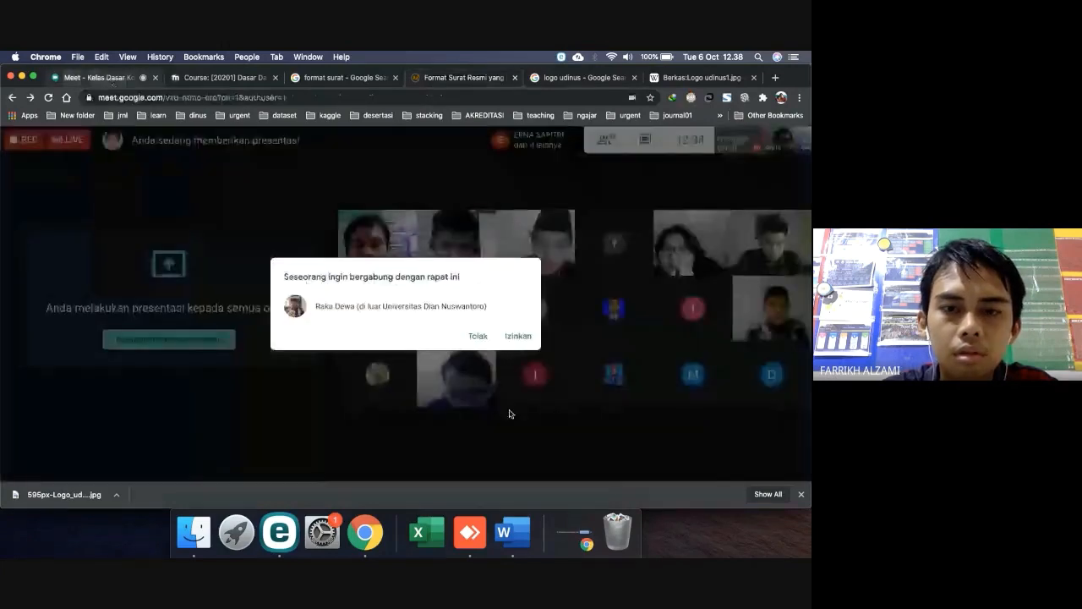
click(516, 336)
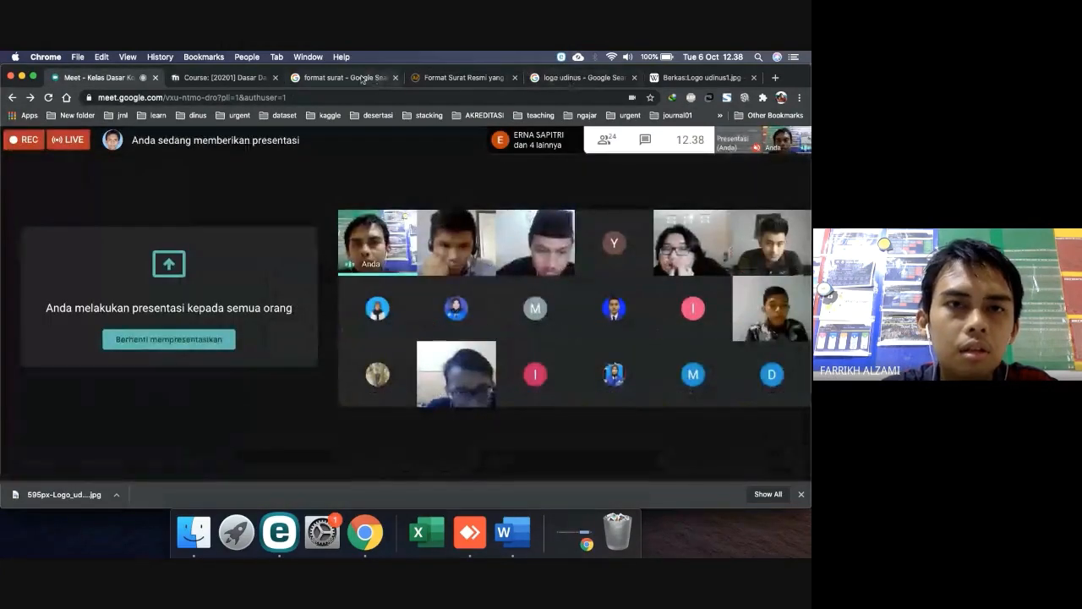
click(479, 79)
key(super+Tab)
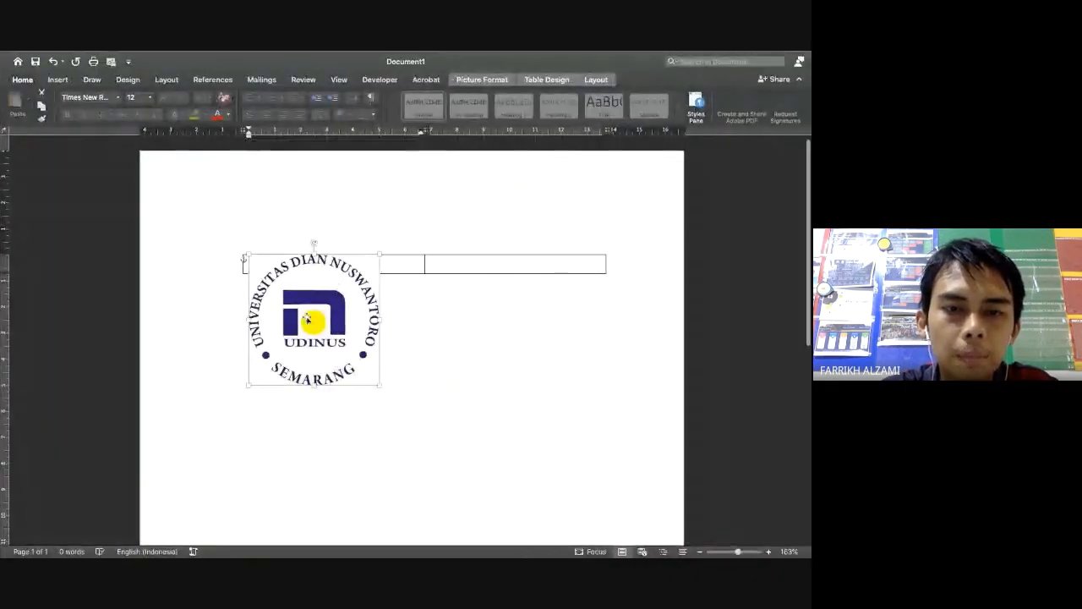
Change the logo's wrapping, ending with In Line with Text inside the first cell
right_click(306, 316)
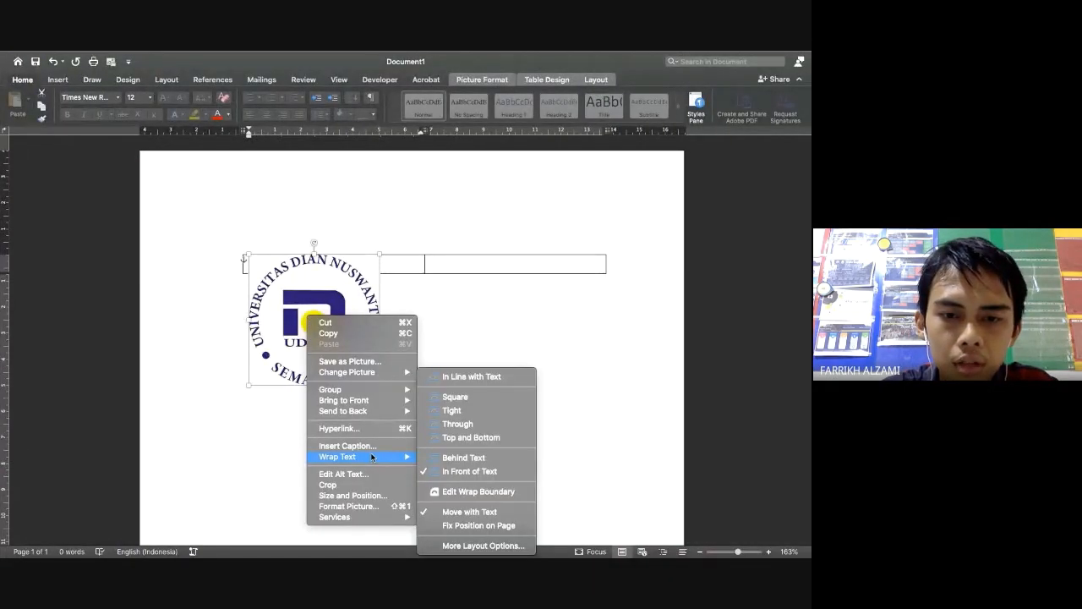
click(477, 424)
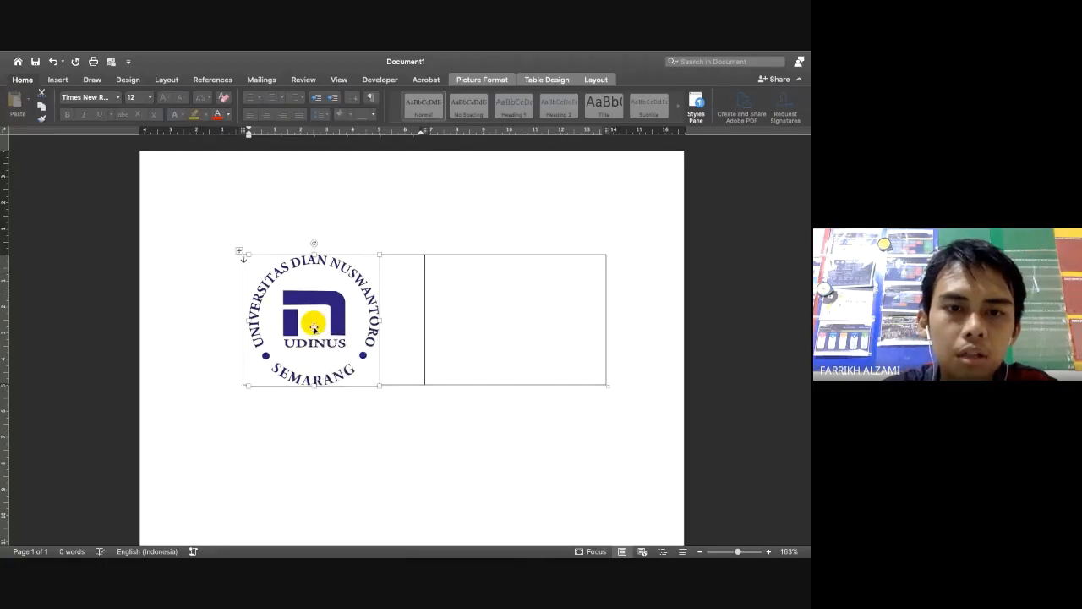
mouse_move(312, 328)
mouse_down()
mouse_move(360, 324)
mouse_move(309, 322)
mouse_move(321, 324)
mouse_up()
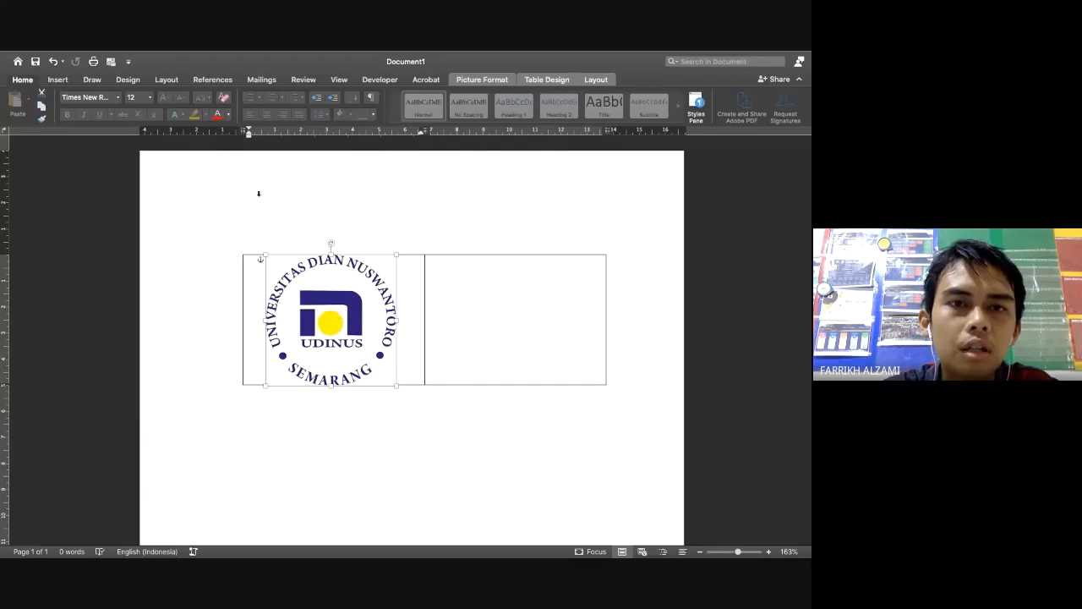
right_click(326, 350)
mouse_move(387, 443)
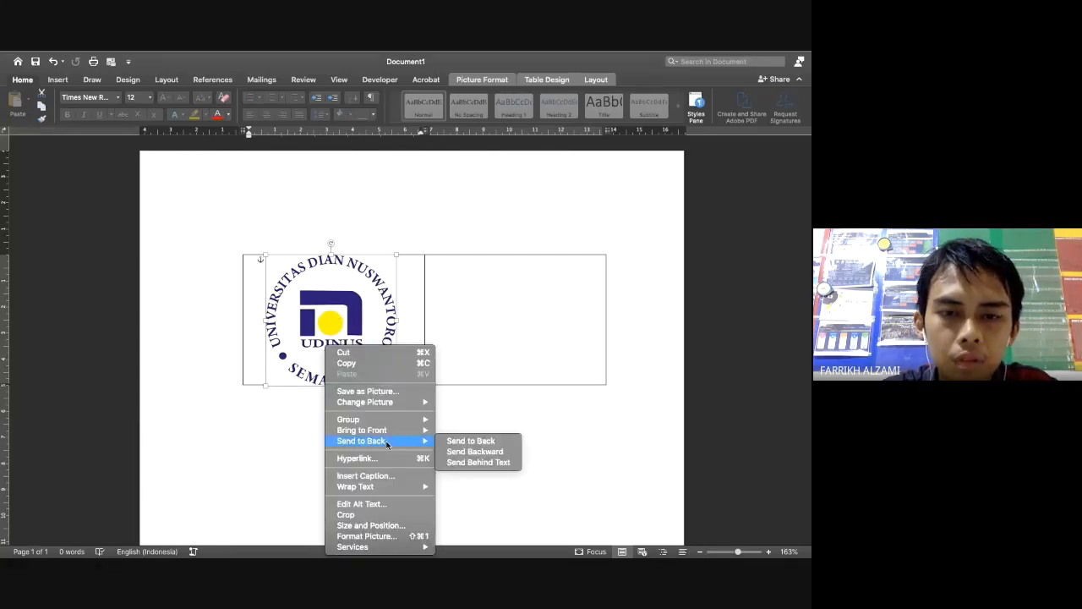
mouse_move(393, 488)
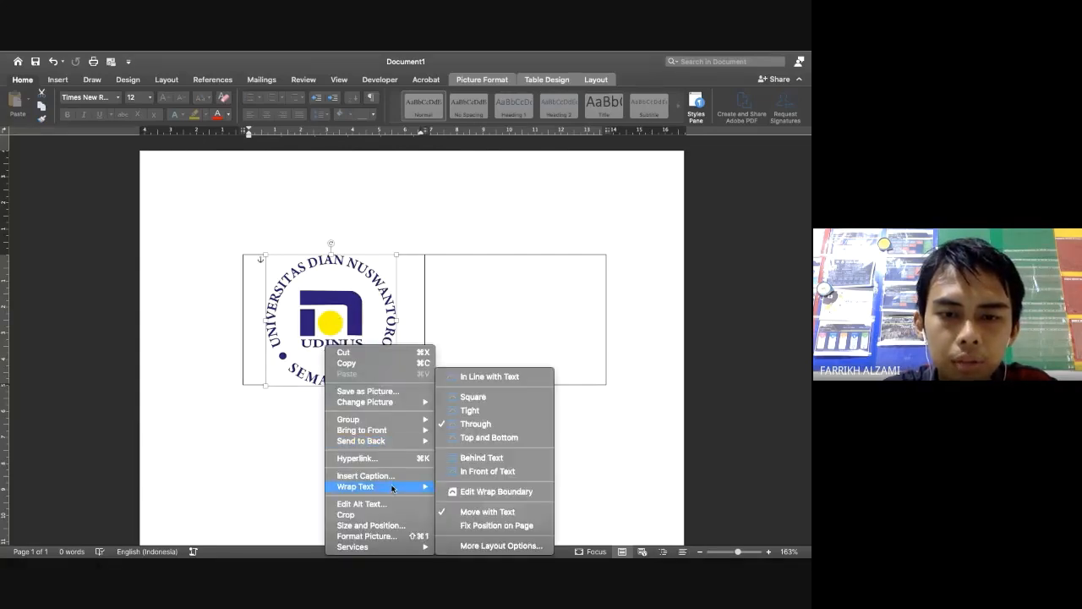
click(515, 376)
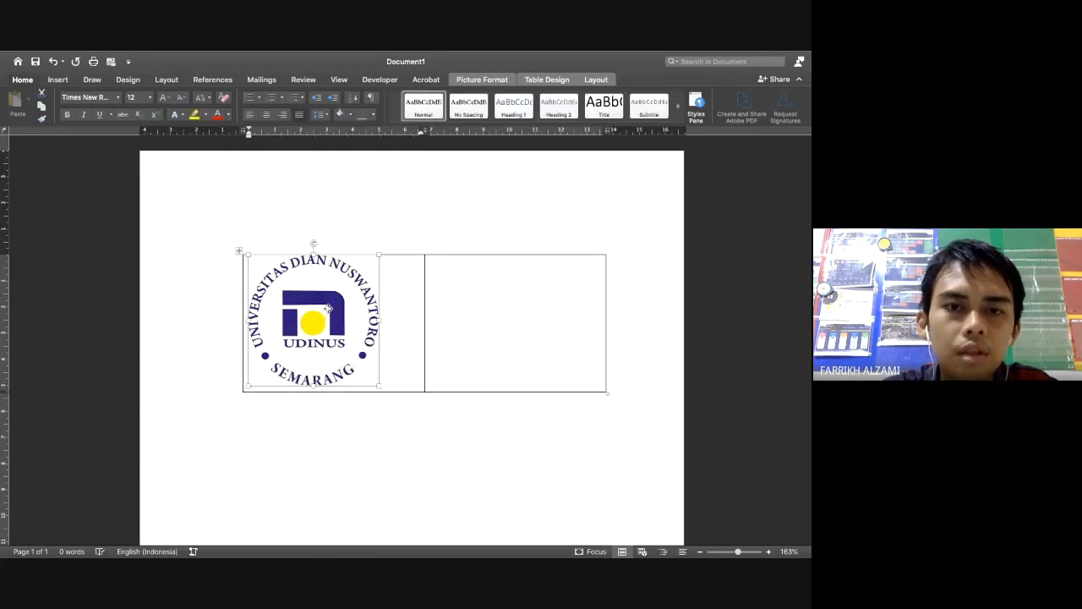
Centre the inline logo within its table cell
click(268, 115)
click(251, 116)
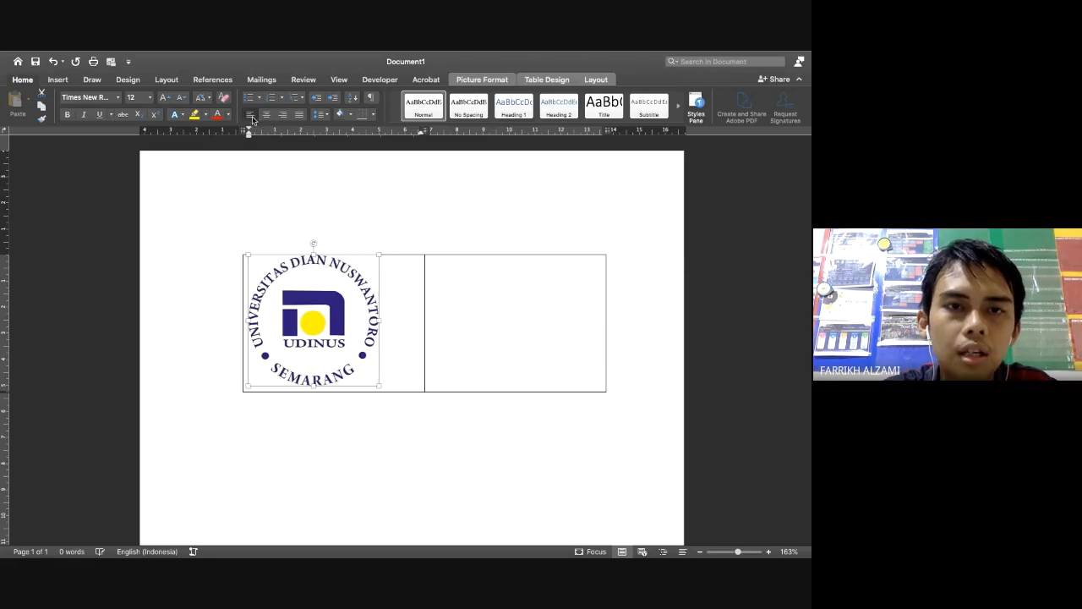
click(267, 116)
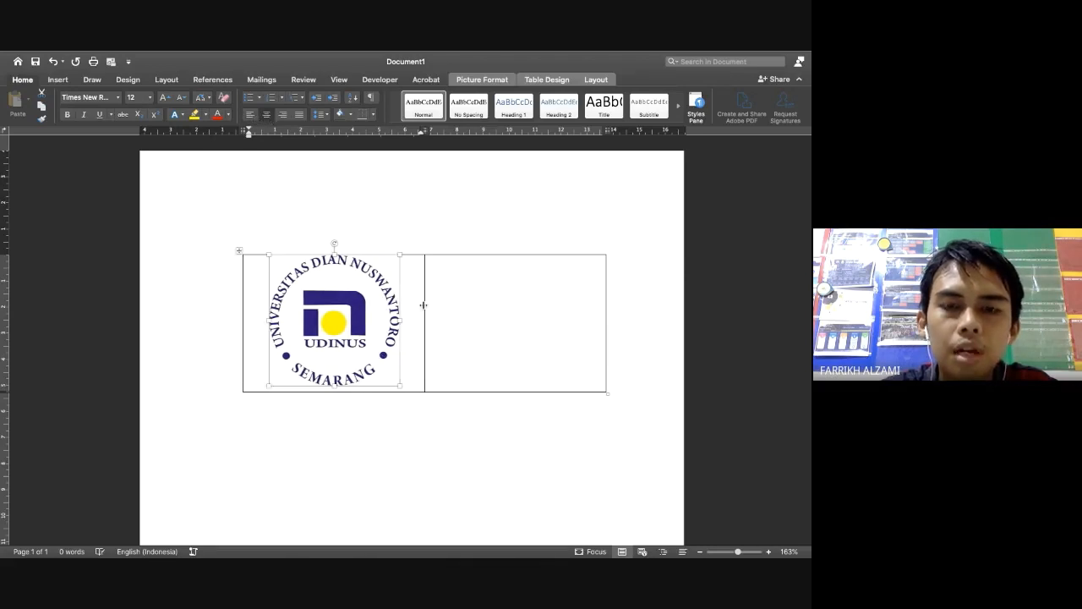
right_click(353, 329)
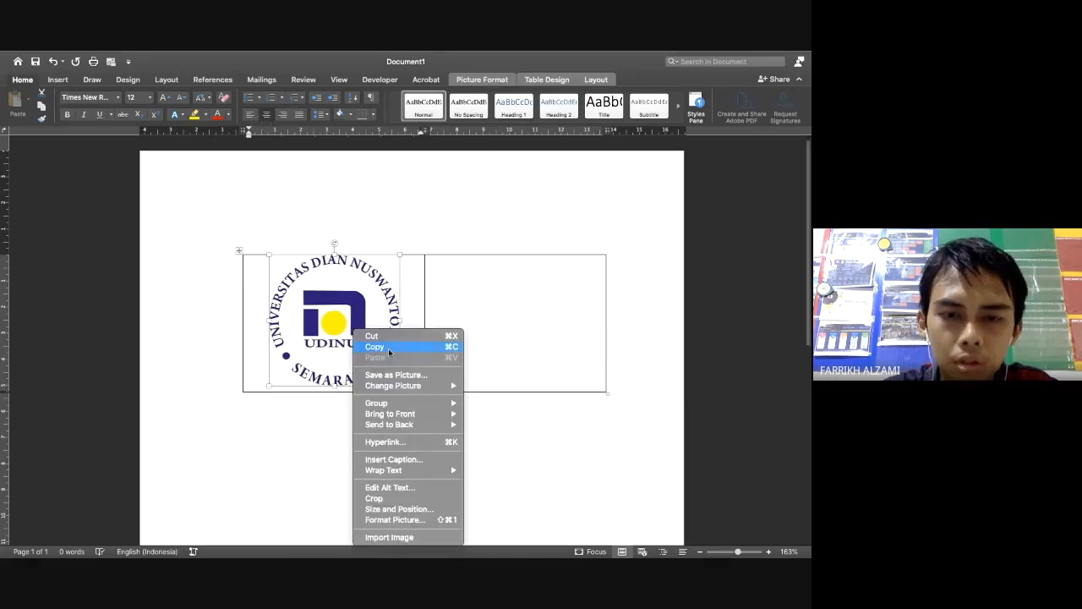
Resize the logo to 2 cm high (40%, aspect locked) and left-align it in the cell
click(425, 512)
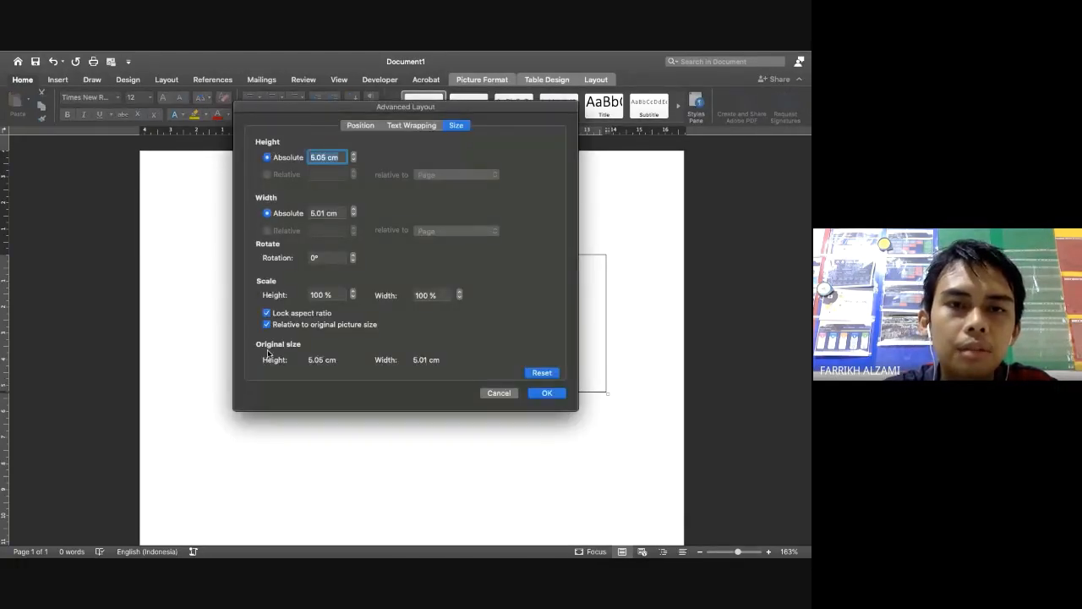
click(325, 160)
click(284, 160)
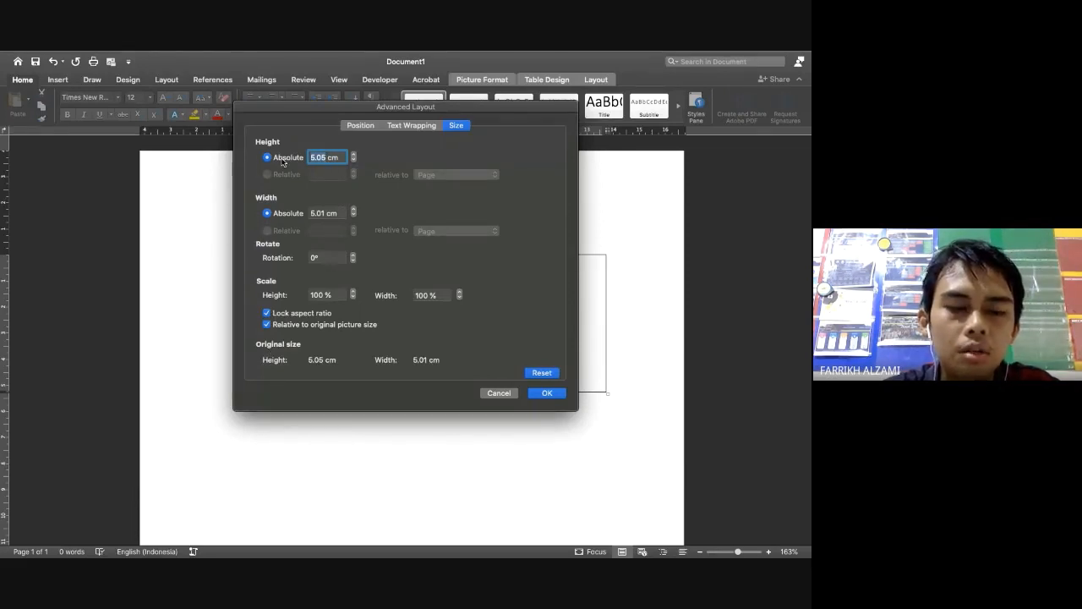
text(2)
key(Tab)
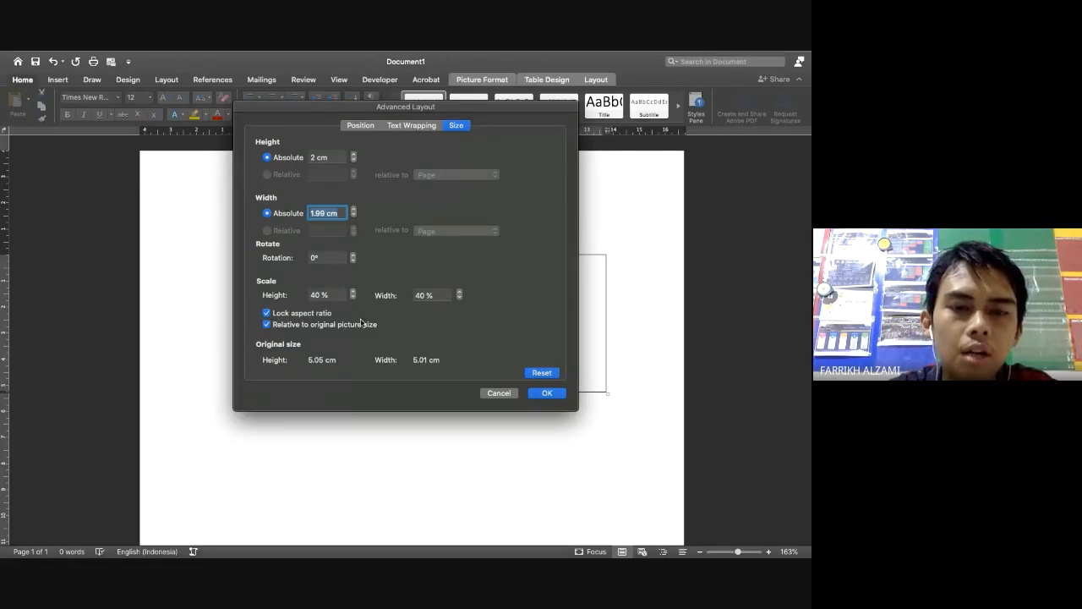
click(545, 393)
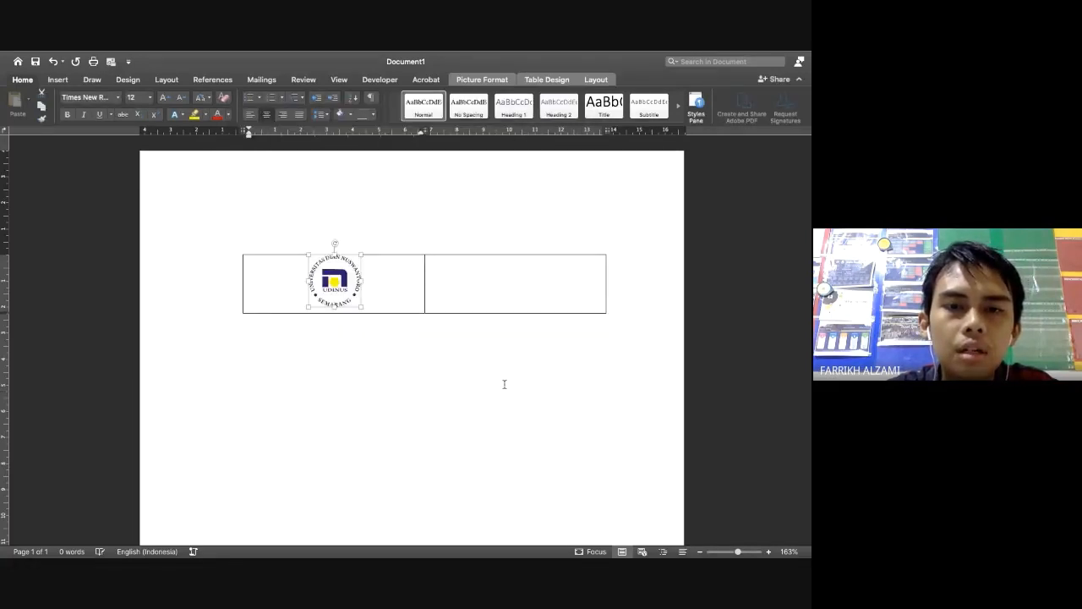
click(250, 114)
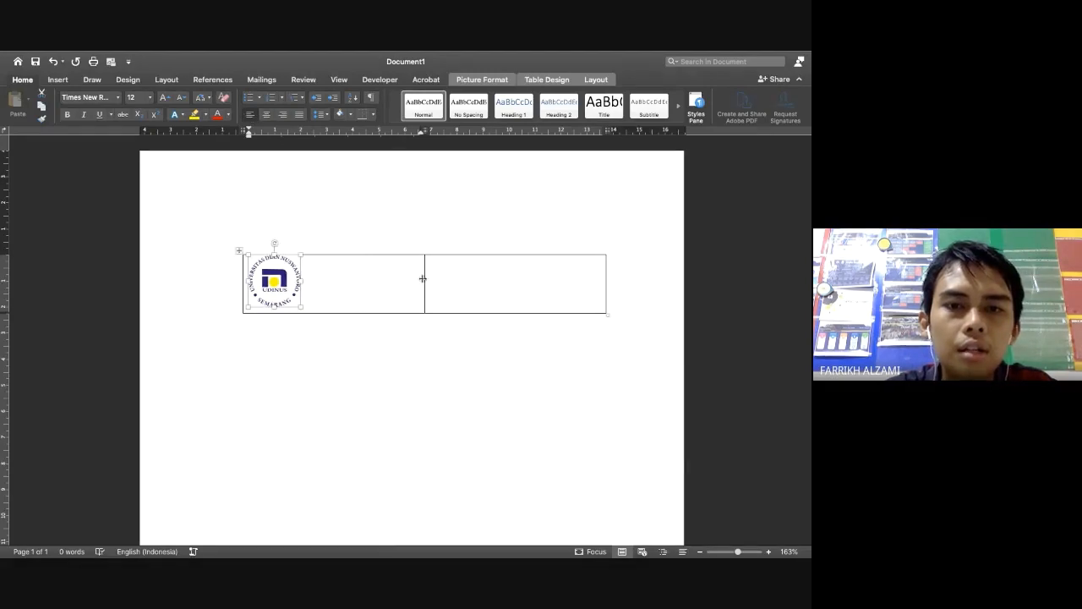
Narrow the logo column to fit the logo and set centred alignment in the empty right cell
drag(424, 279, 311, 279)
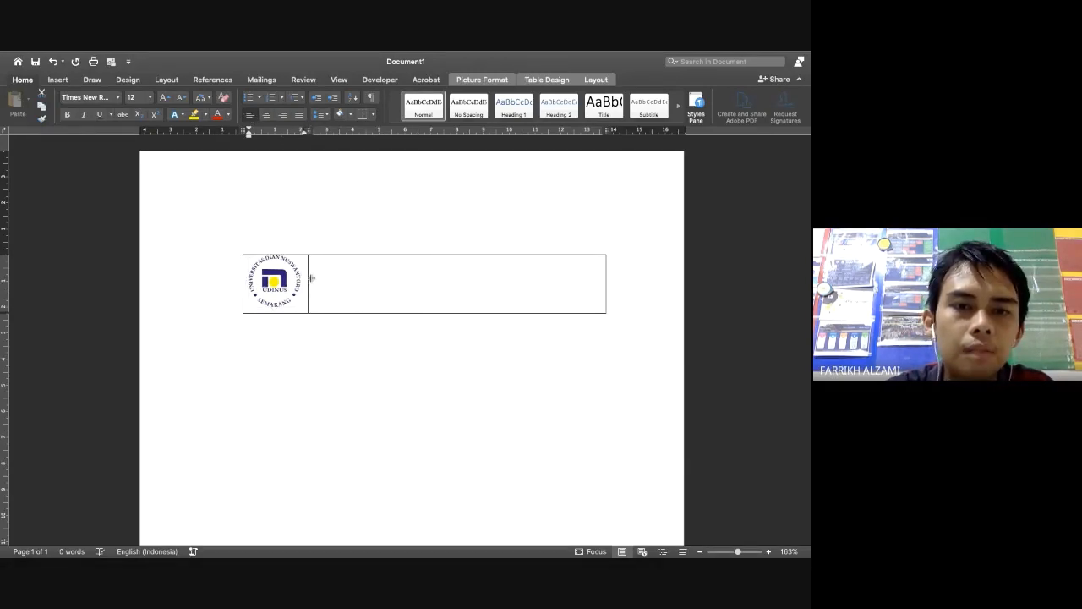
click(335, 278)
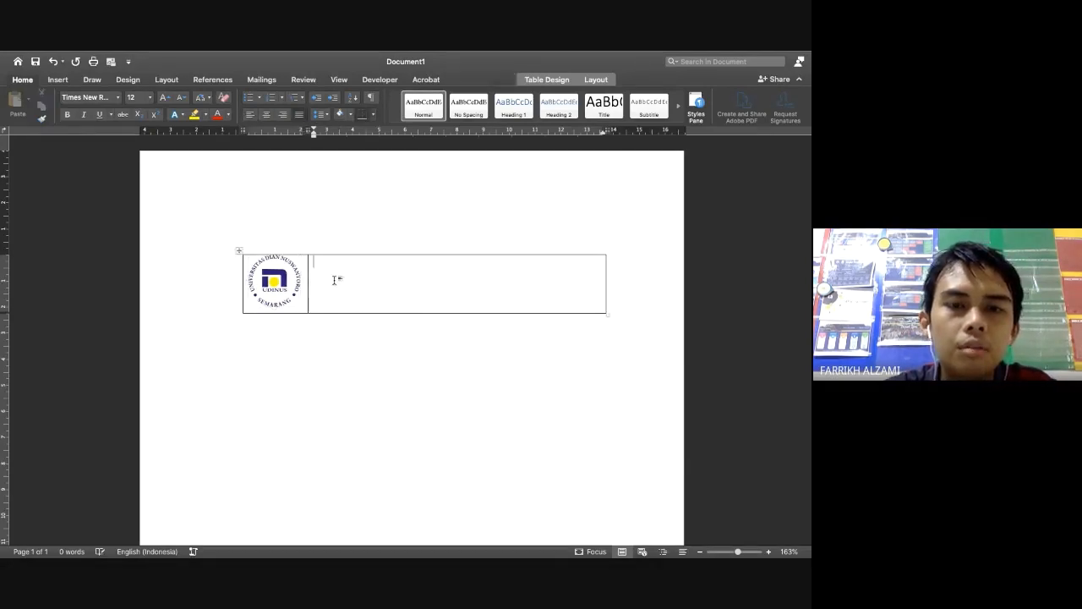
click(266, 114)
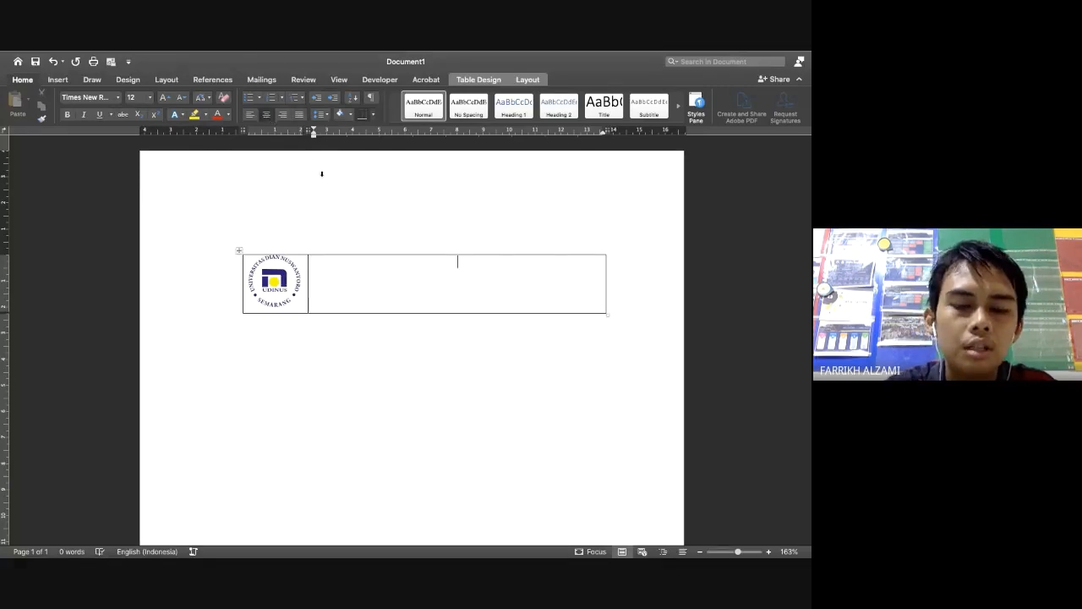
key(super+Tab)
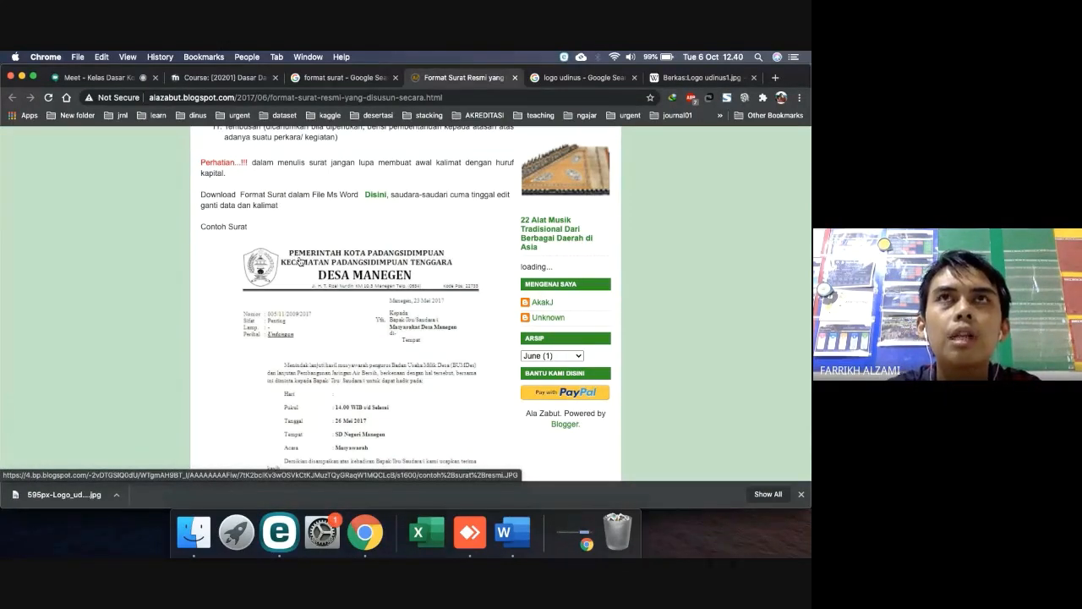
key(ctrl+Right)
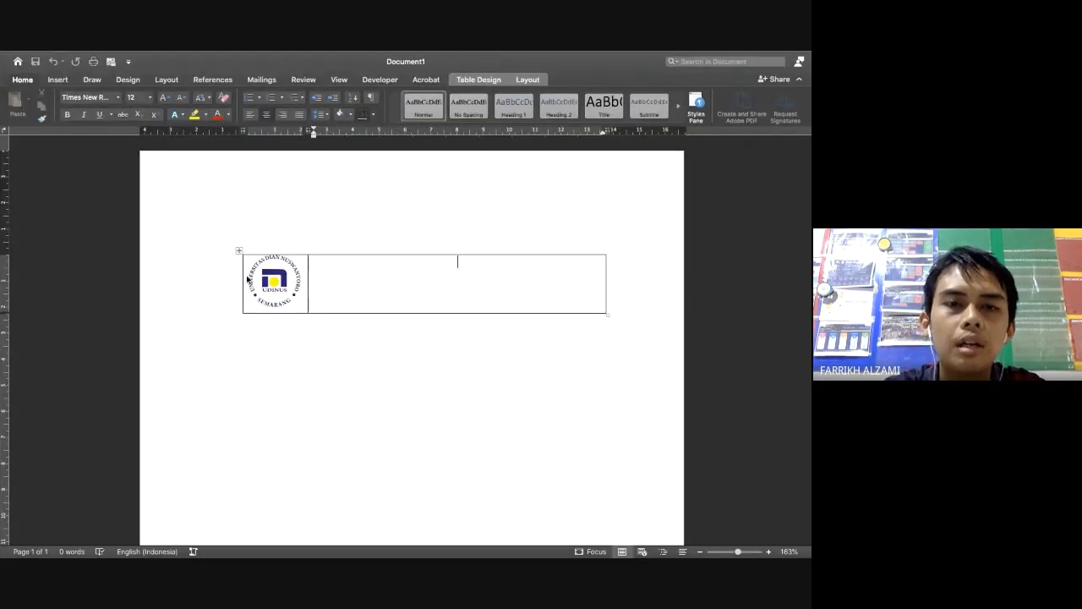
key(ctrl+Left)
Type 'UNIVERSITAS DIAN NUSWANTORO' and the 'Jl. Imam Bonjol 207a Semarang, Jawa Tengah, Indonesia' address in the right cell
key(ctrl+Right)
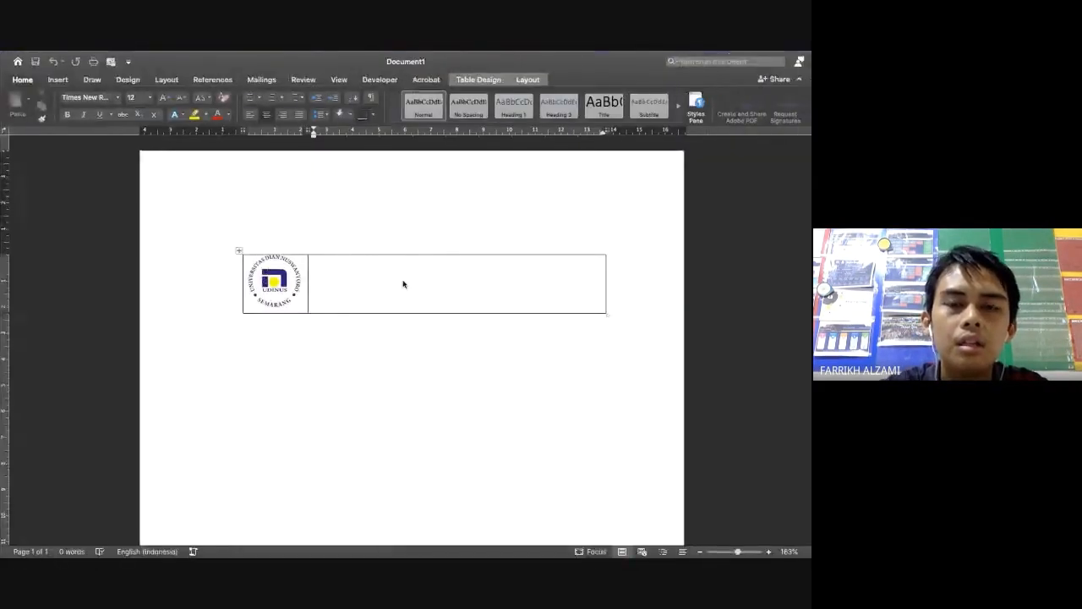
text(UNI)
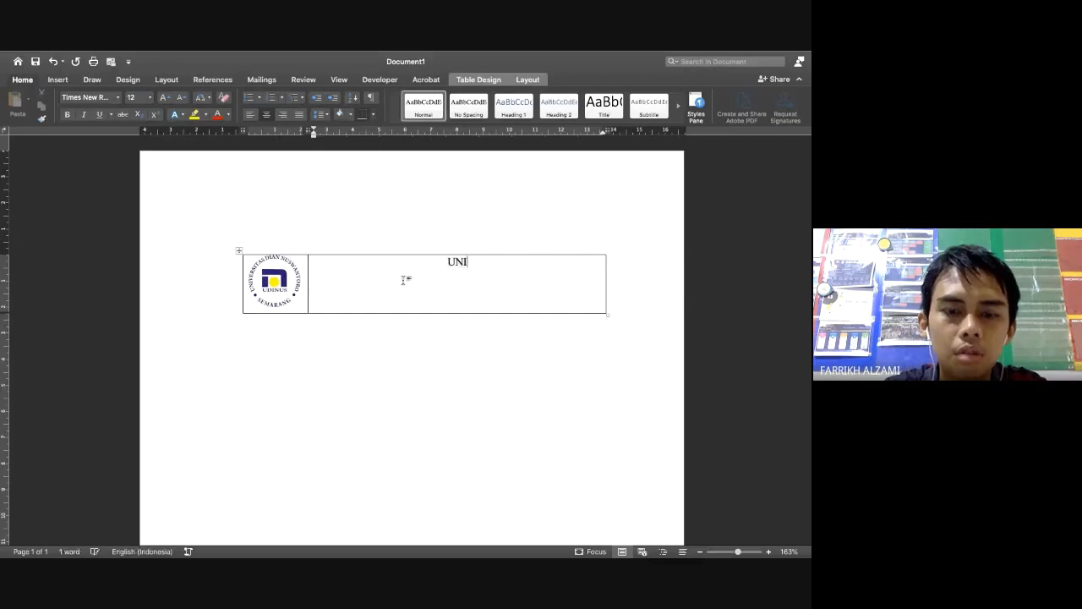
text(VERSITAS DIAN N)
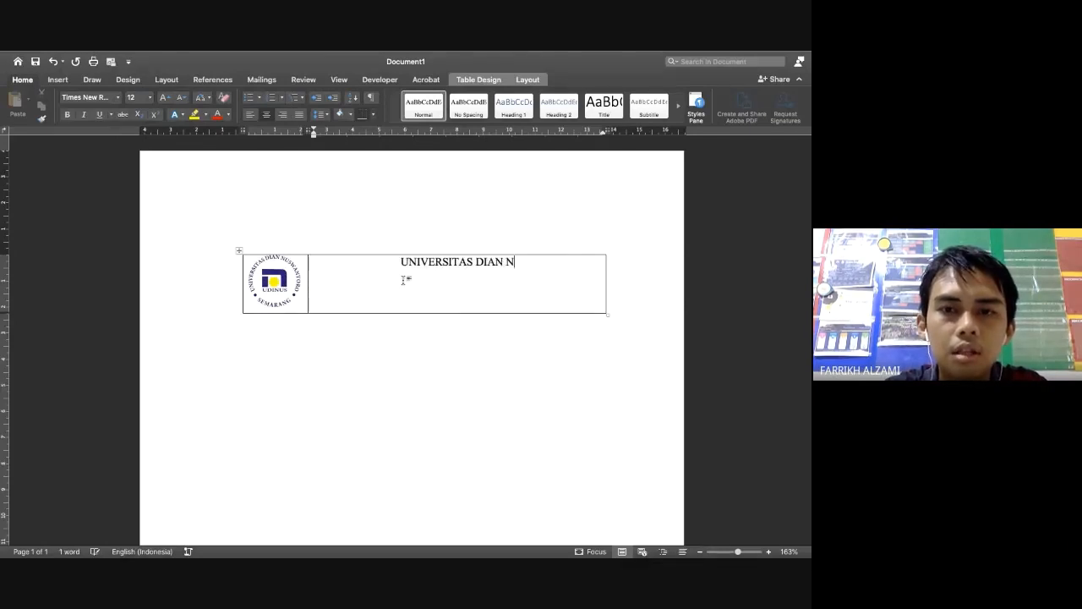
text(USWANTORO )
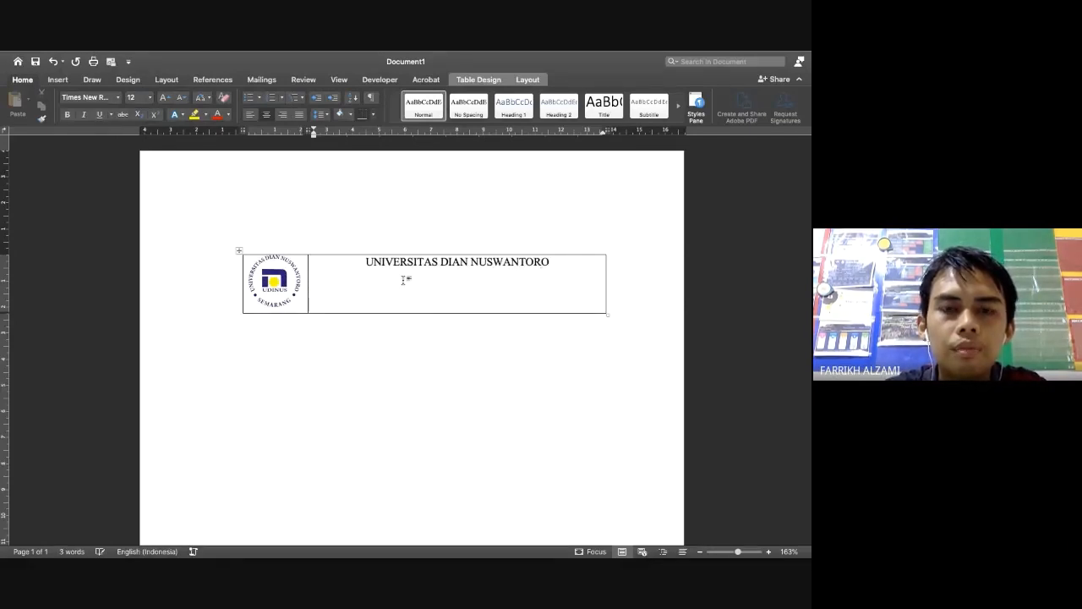
text(JL)
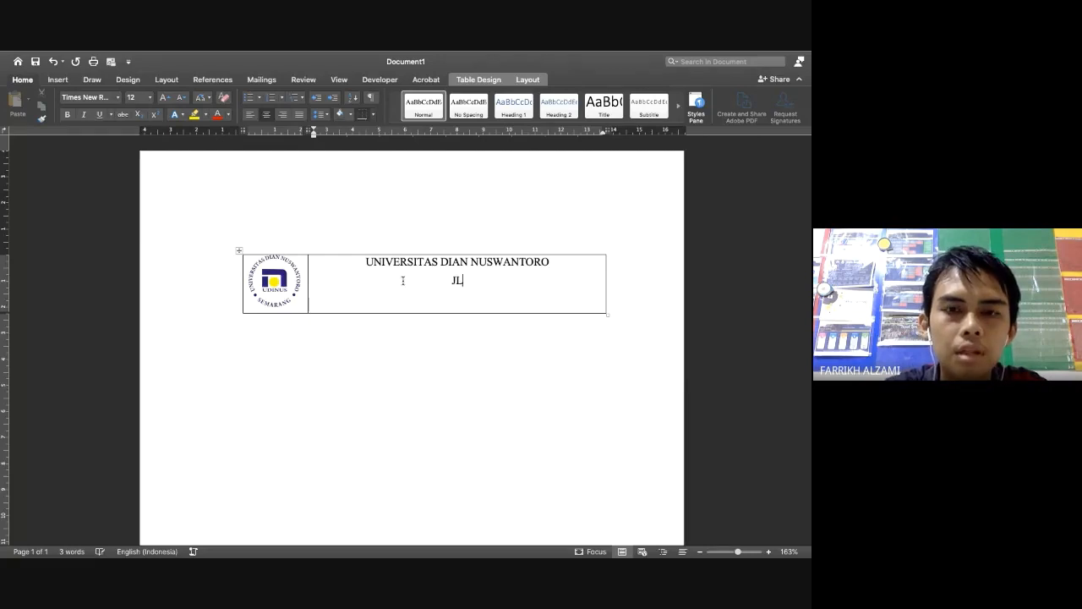
text(. I)
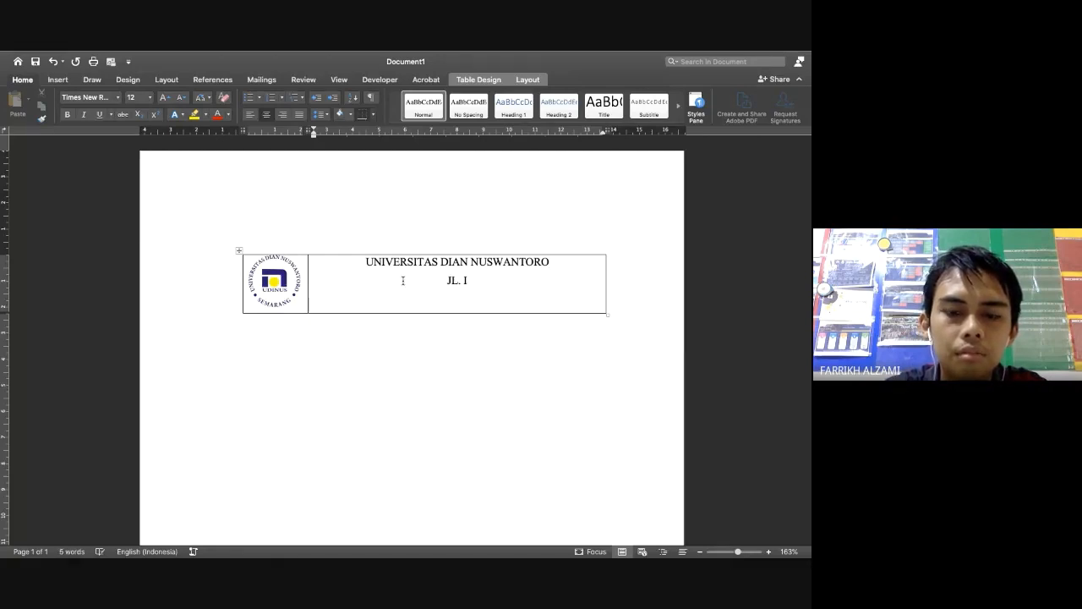
key(BackSpace)
key(BackSpace)
key(BackSpace)
text(Jl. )
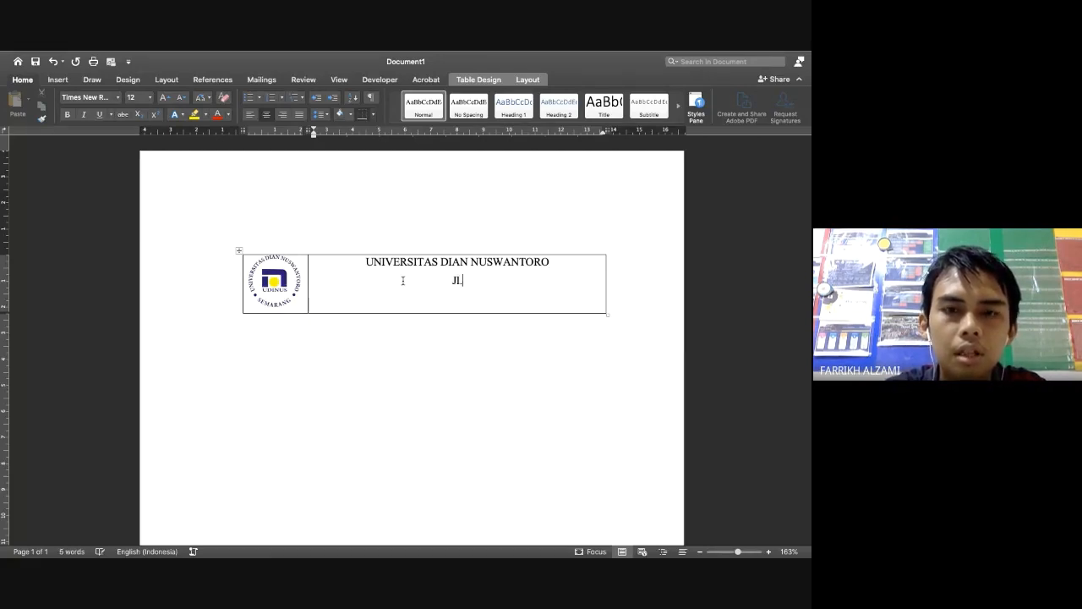
text(Imam )
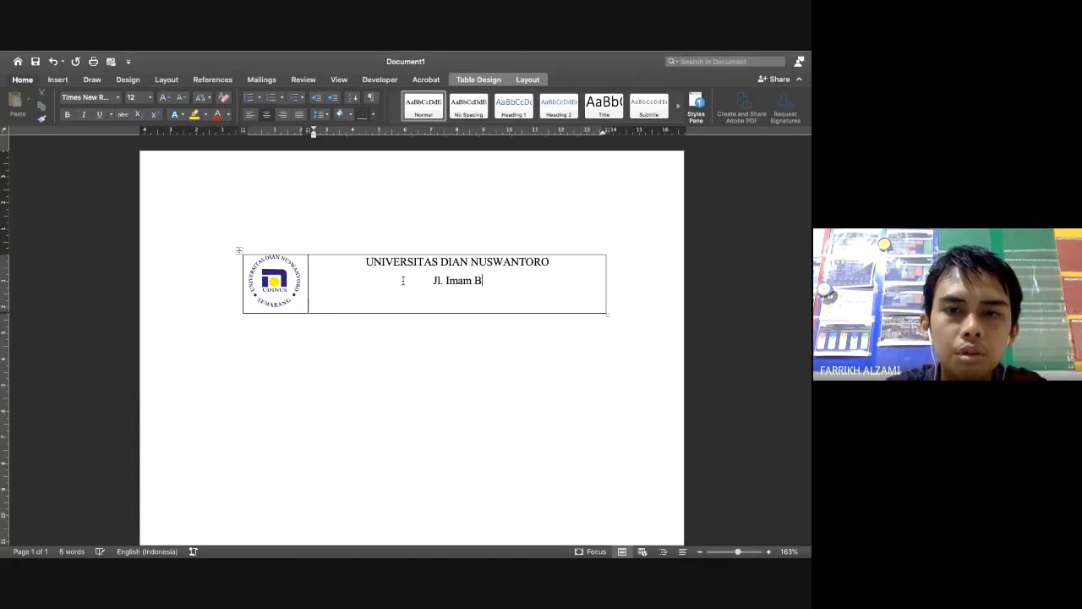
text(Bonjol 207A)
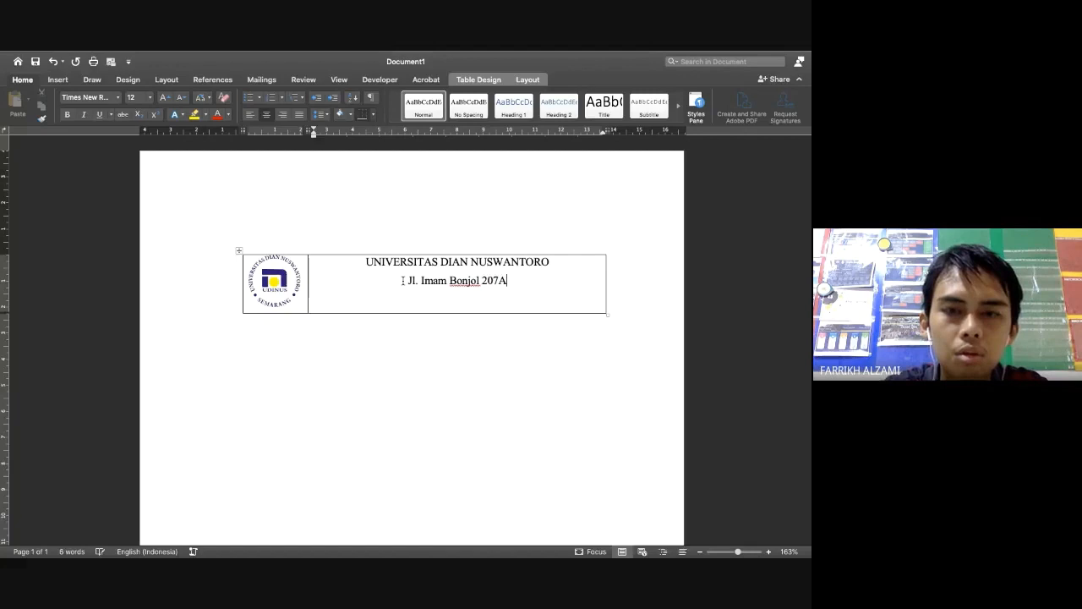
key(BackSpace)
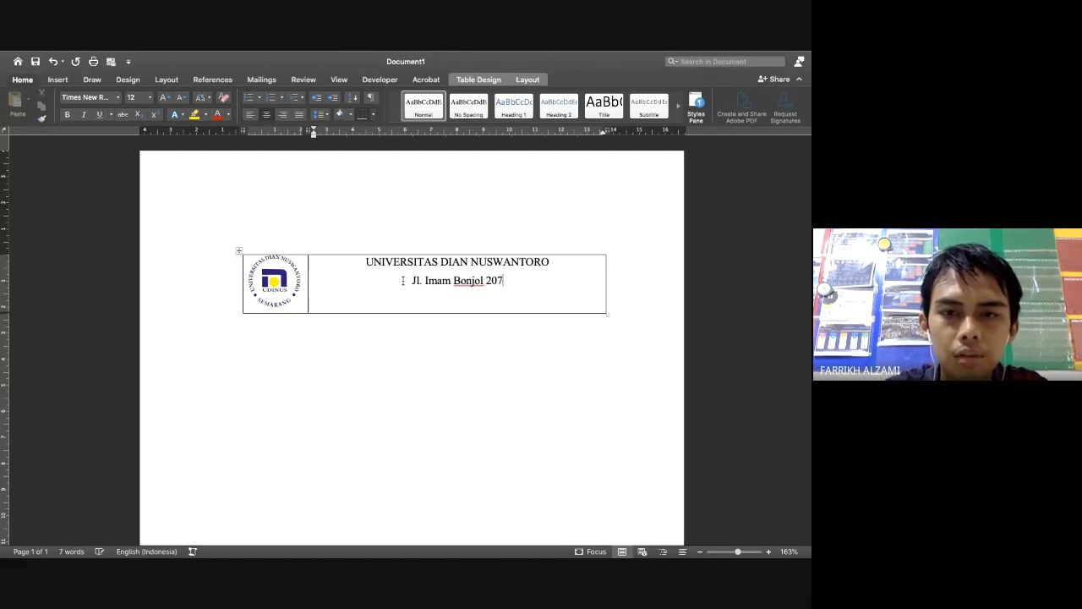
text(a Semarang, )
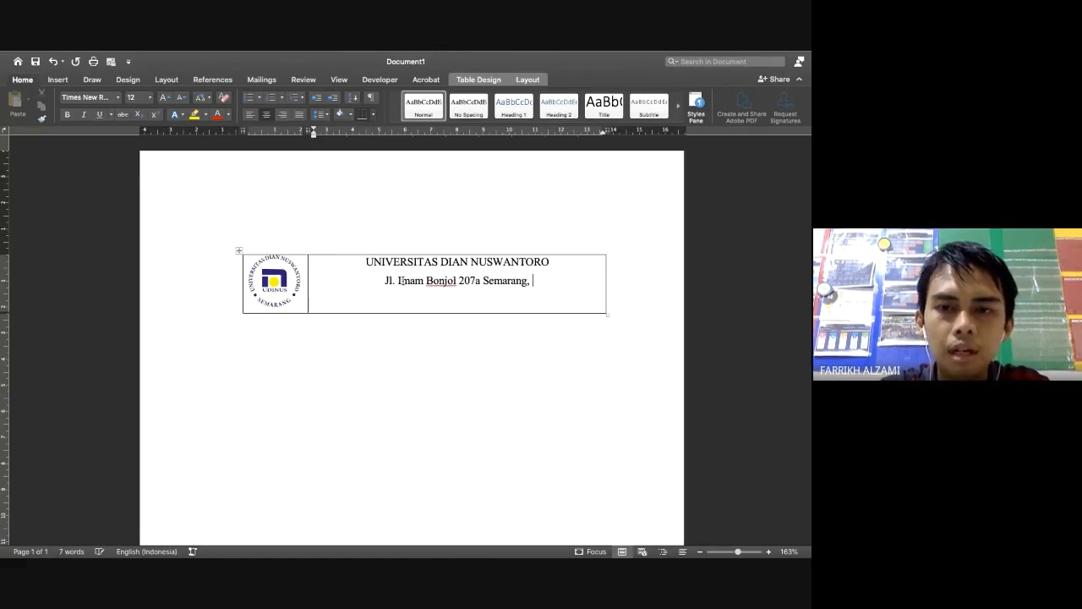
text(Jawa Tengah)
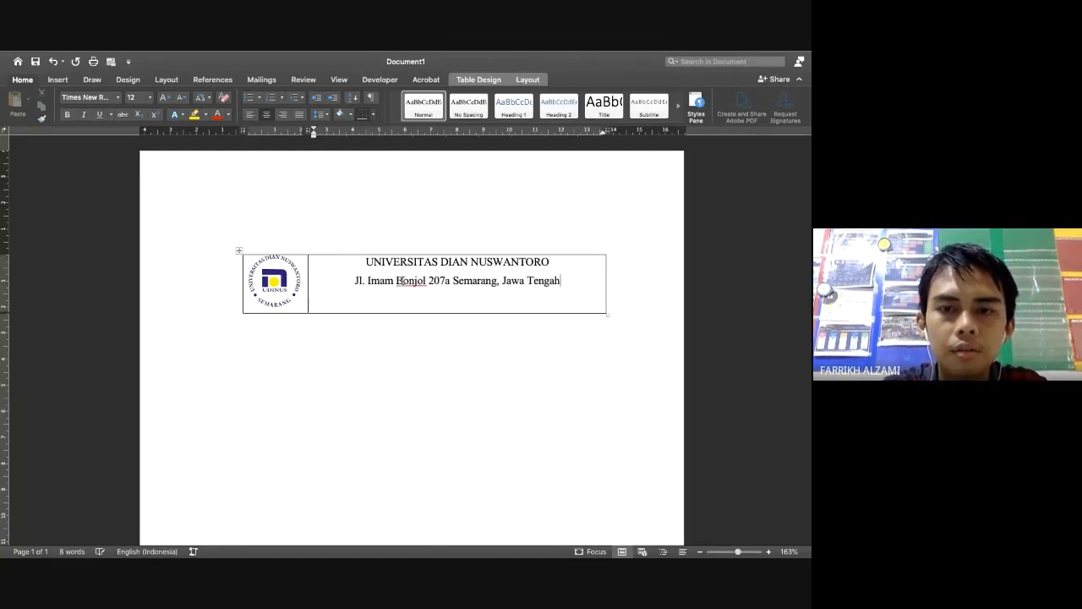
text(, INdonesi)
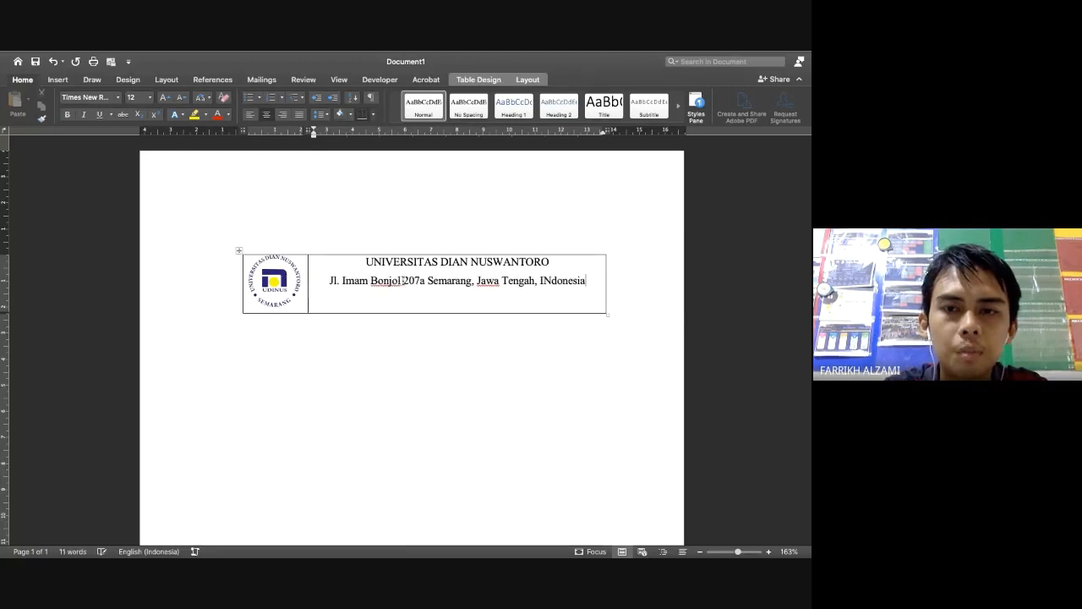
text(a)
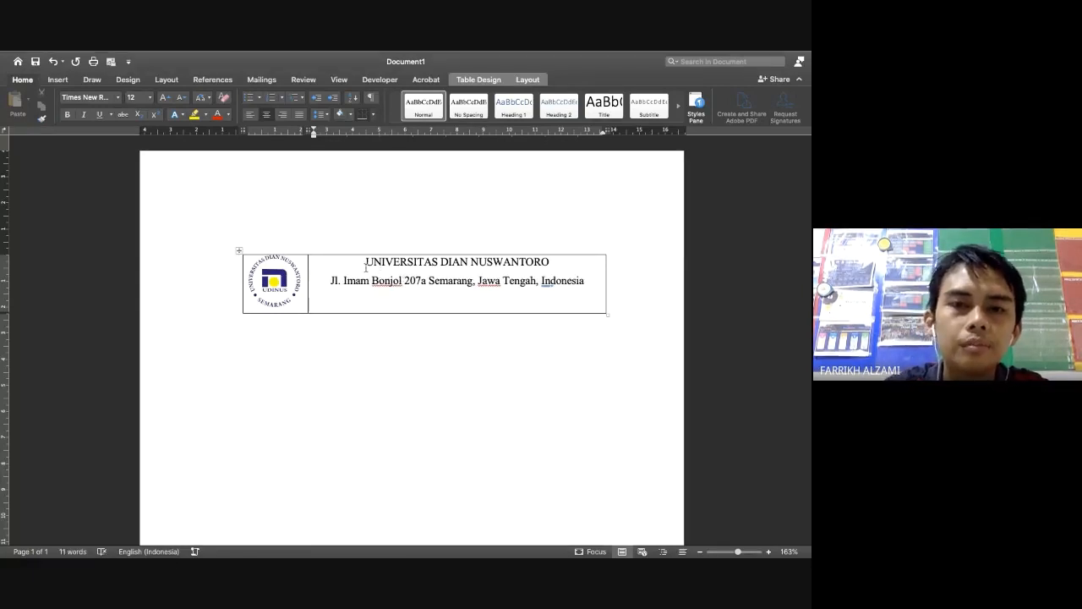
Add a 'Fakultas Ilmu Komputer' line above the university name
click(365, 267)
key(Return)
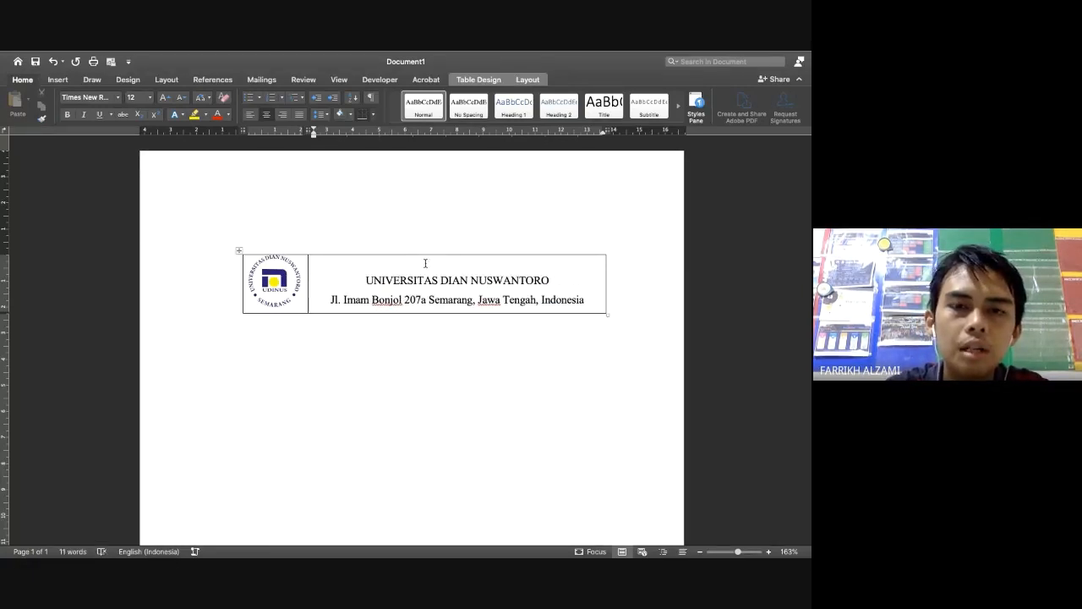
text(Fakultas)
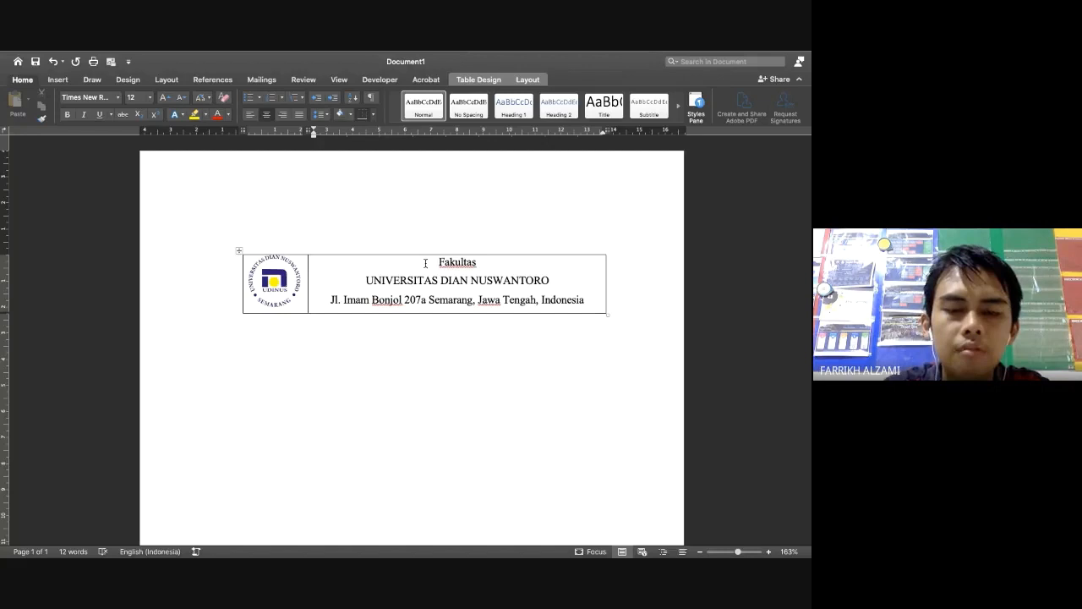
text( Ilmu K)
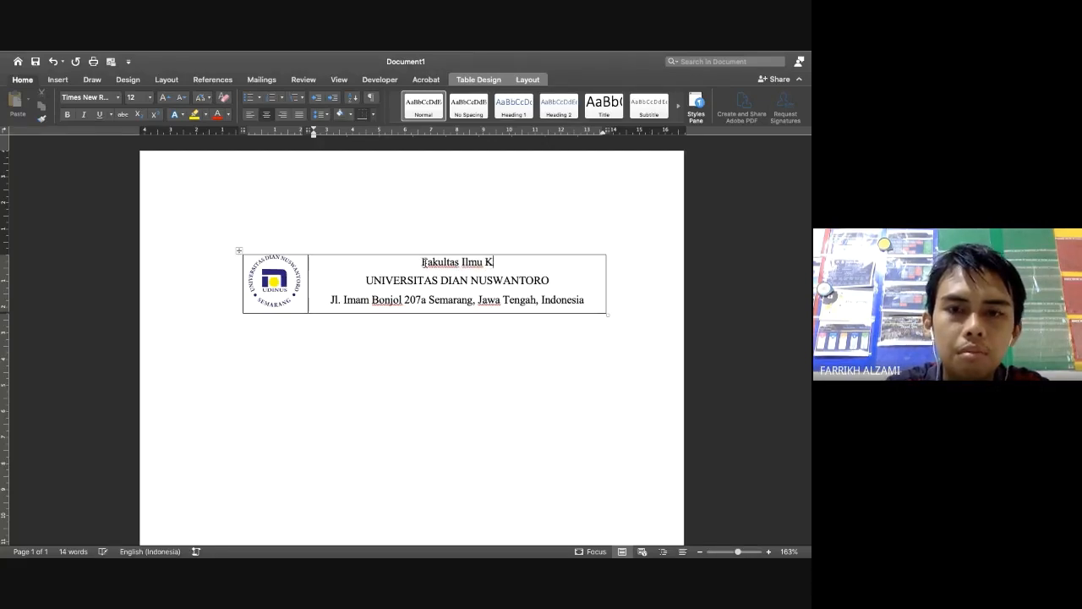
text(omputer)
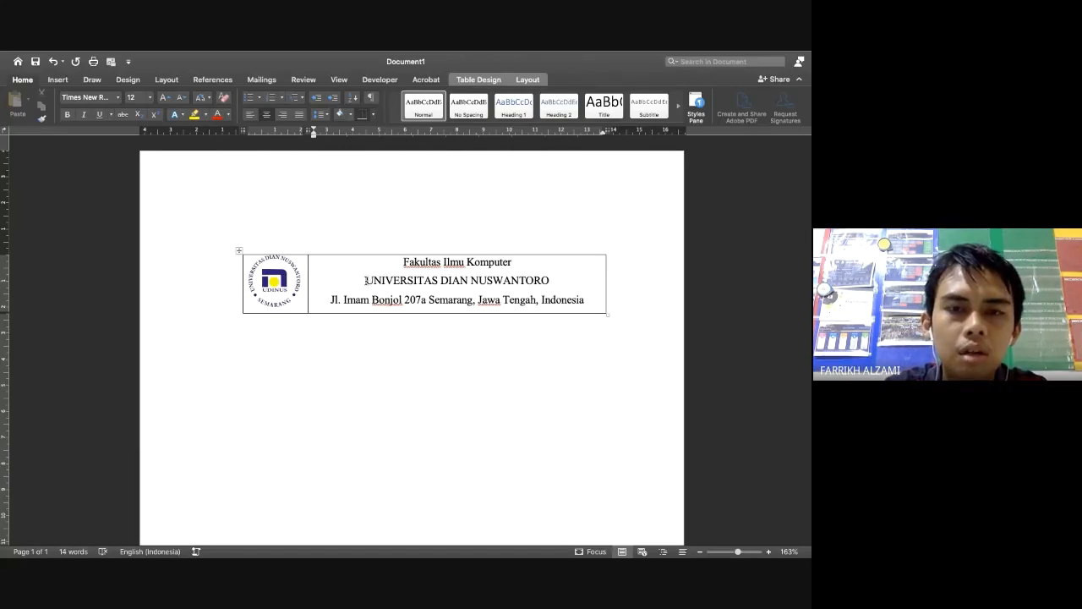
Change the university name to Capitalize Each Word case
drag(365, 281, 512, 278)
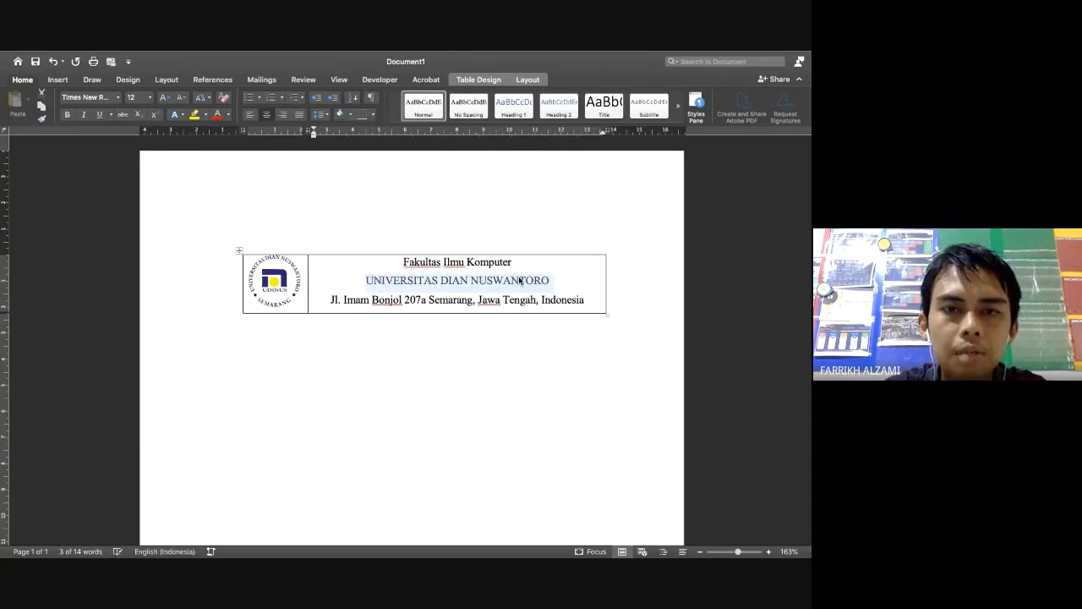
click(165, 98)
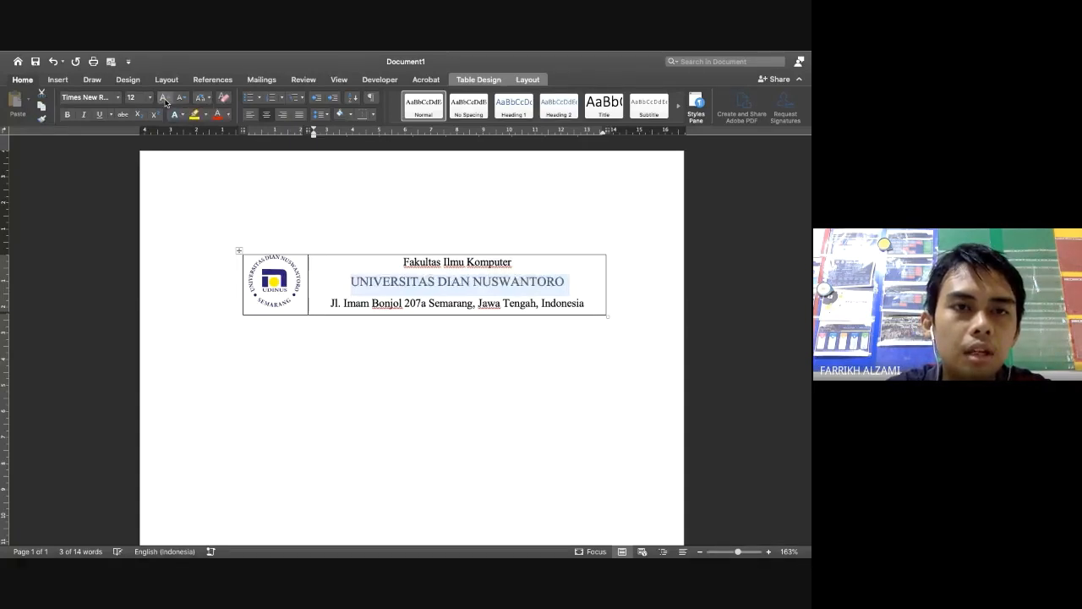
click(183, 98)
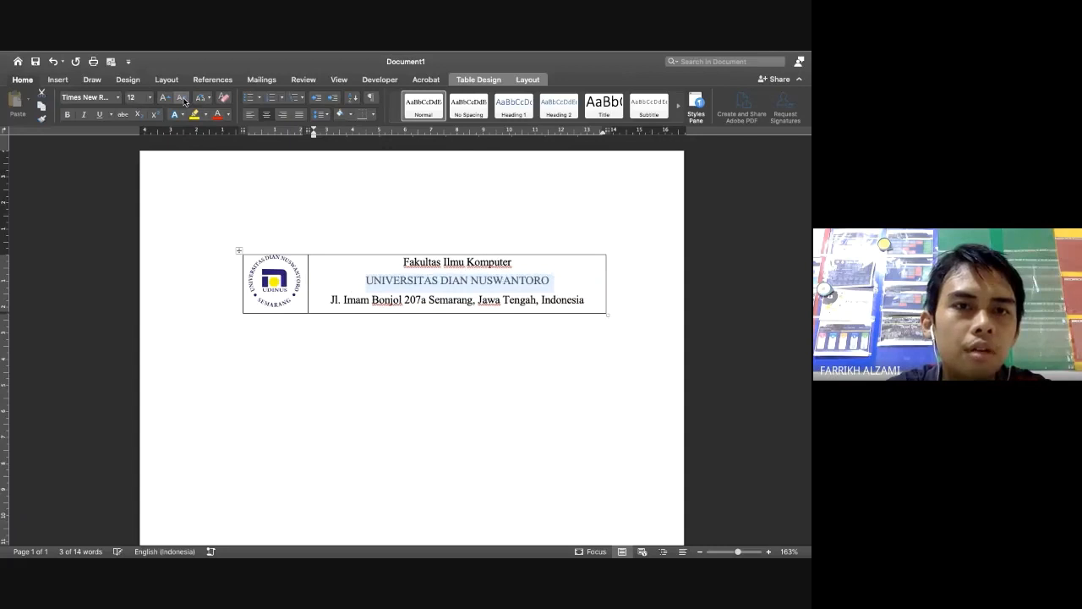
click(207, 99)
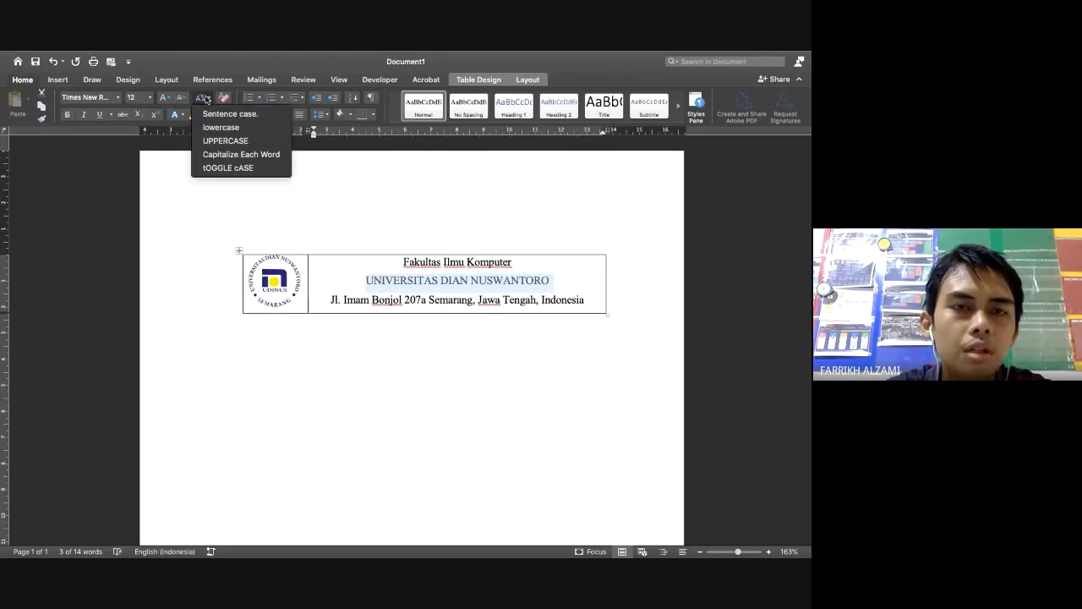
click(228, 155)
click(453, 343)
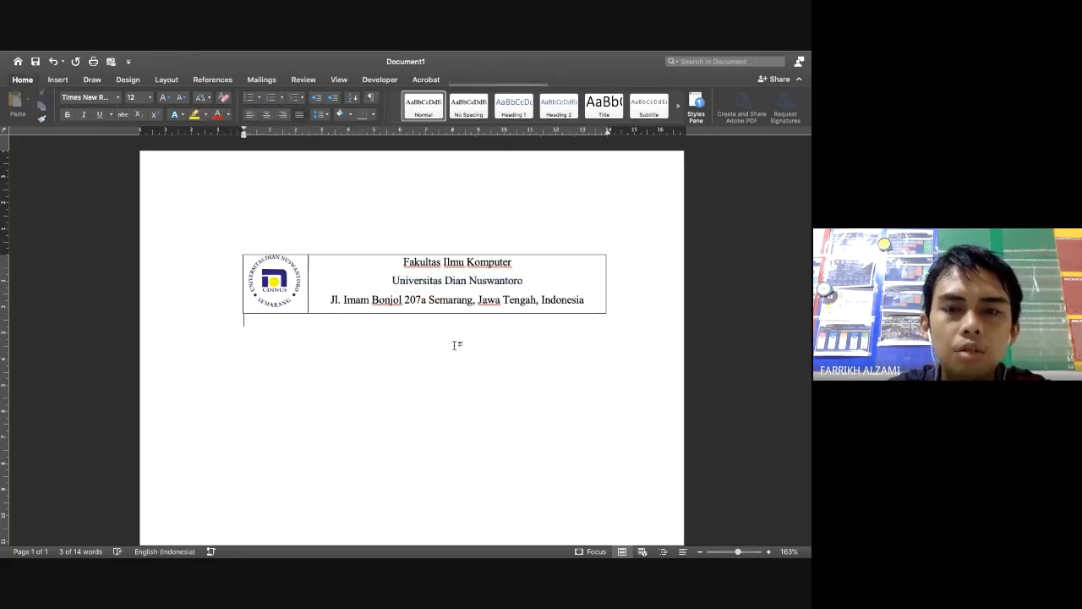
Make 'Universitas Dian Nuswantoro' bold at 16 pt, then check the sample letter in Chrome
drag(391, 281, 524, 281)
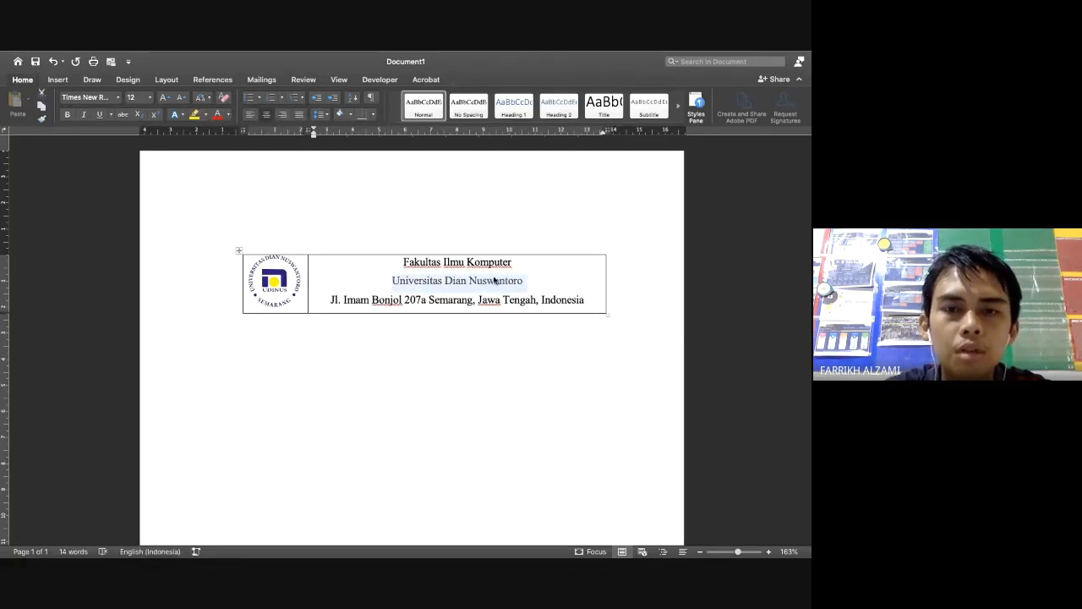
click(163, 98)
click(163, 99)
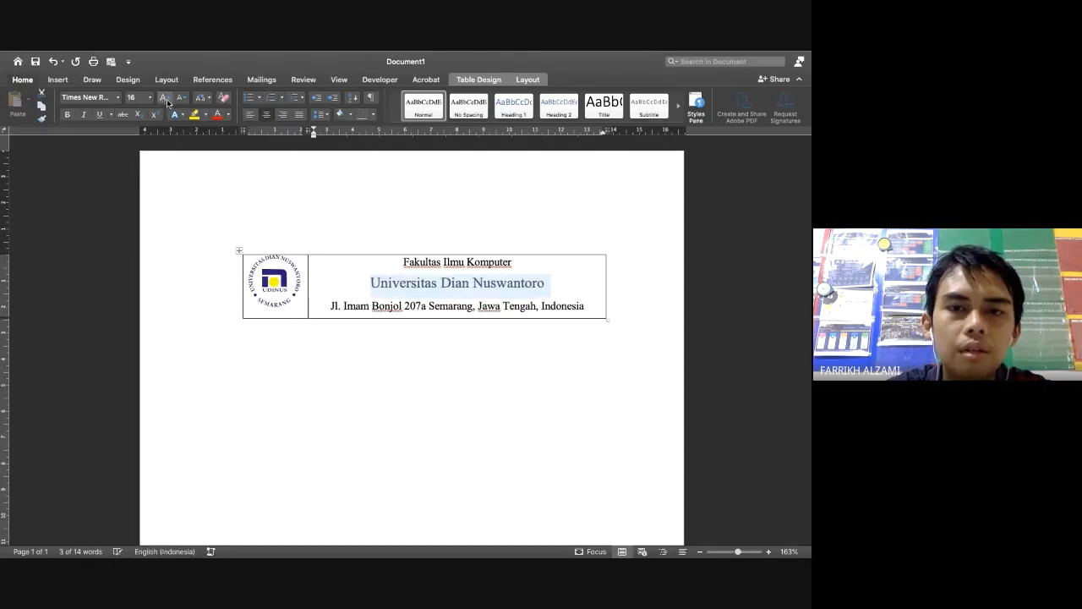
click(69, 116)
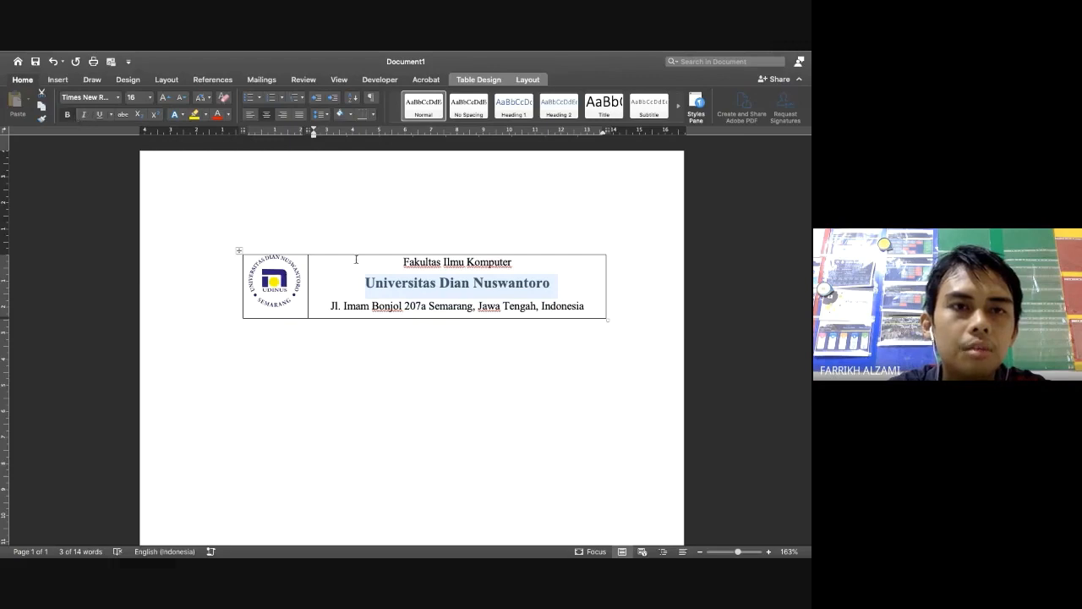
click(408, 315)
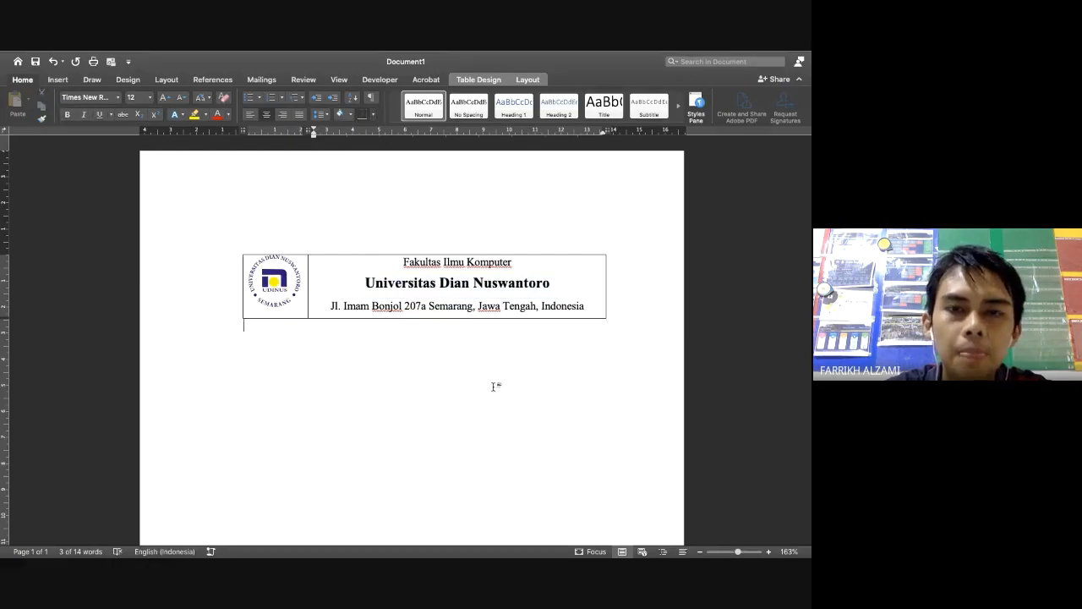
key(ctrl+Left)
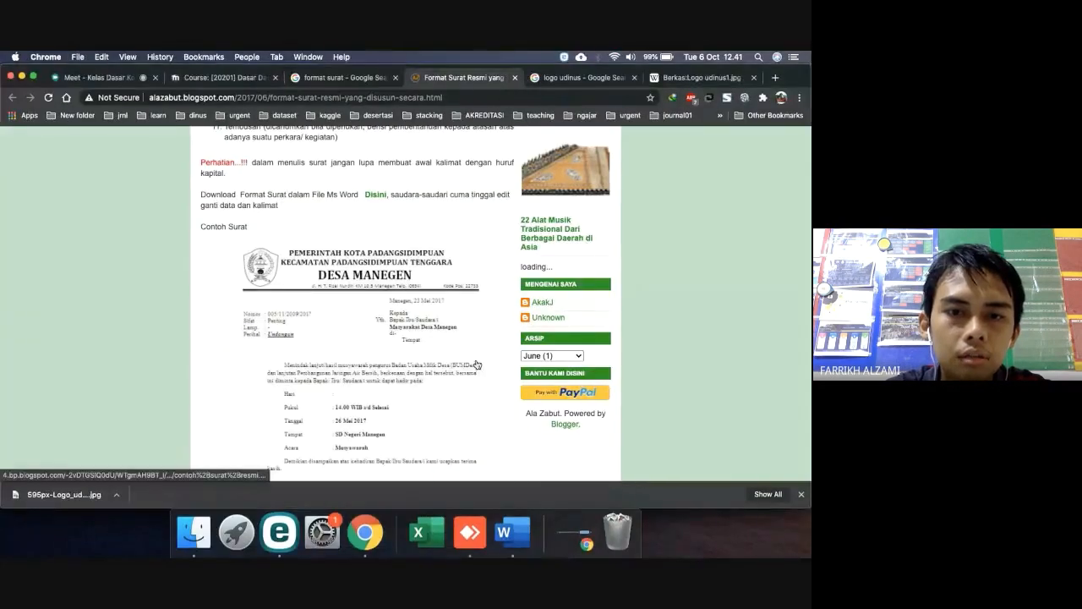
key(ctrl+Right)
key(ctrl+Left)
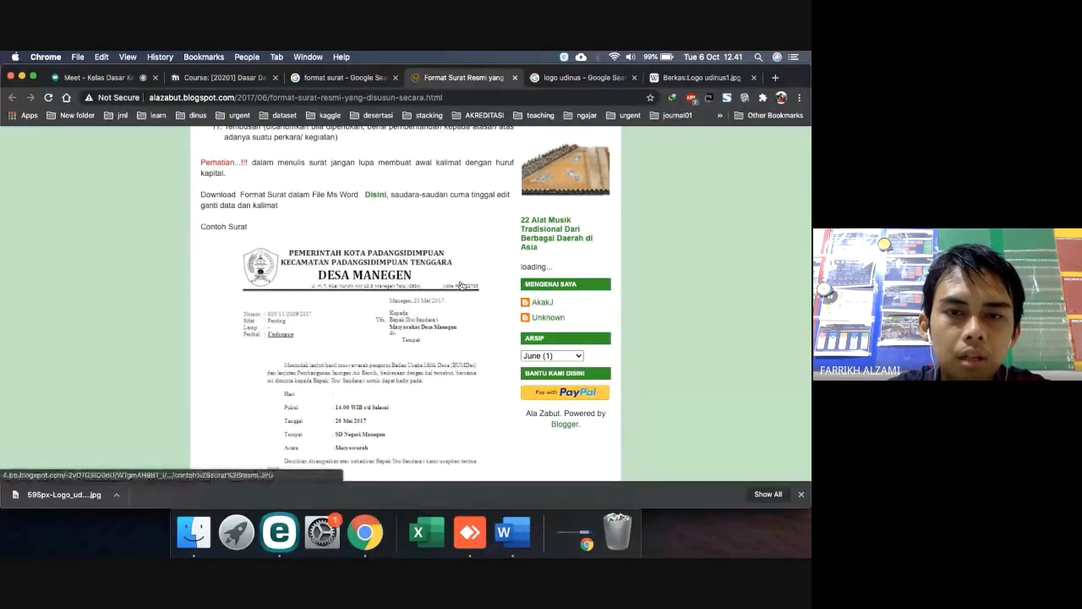
Add a 'No telp: +6224 12345' line below the address
key(ctrl+Right)
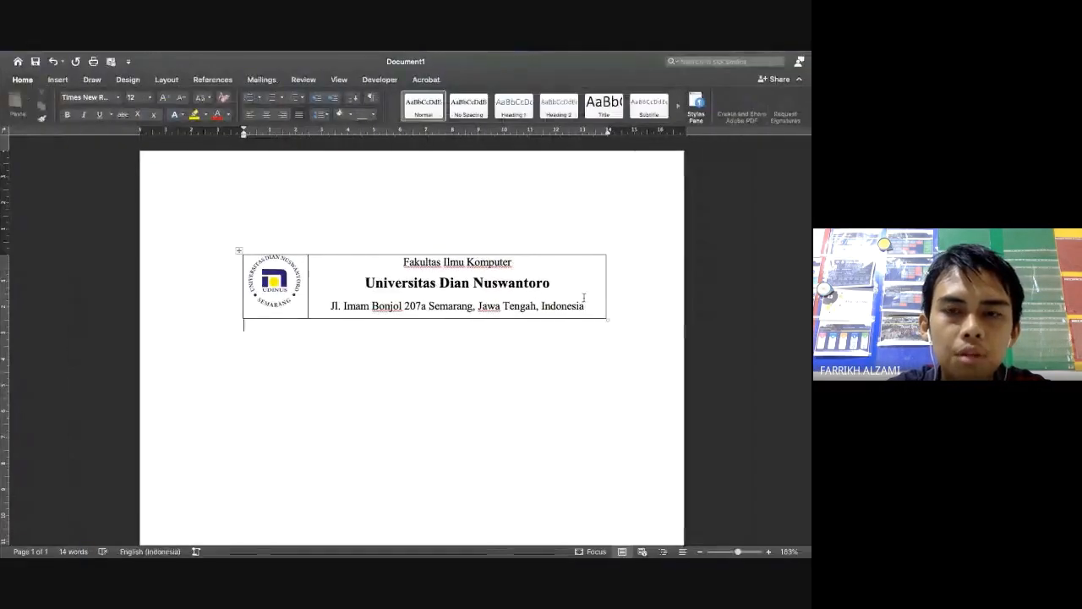
click(583, 302)
key(Return)
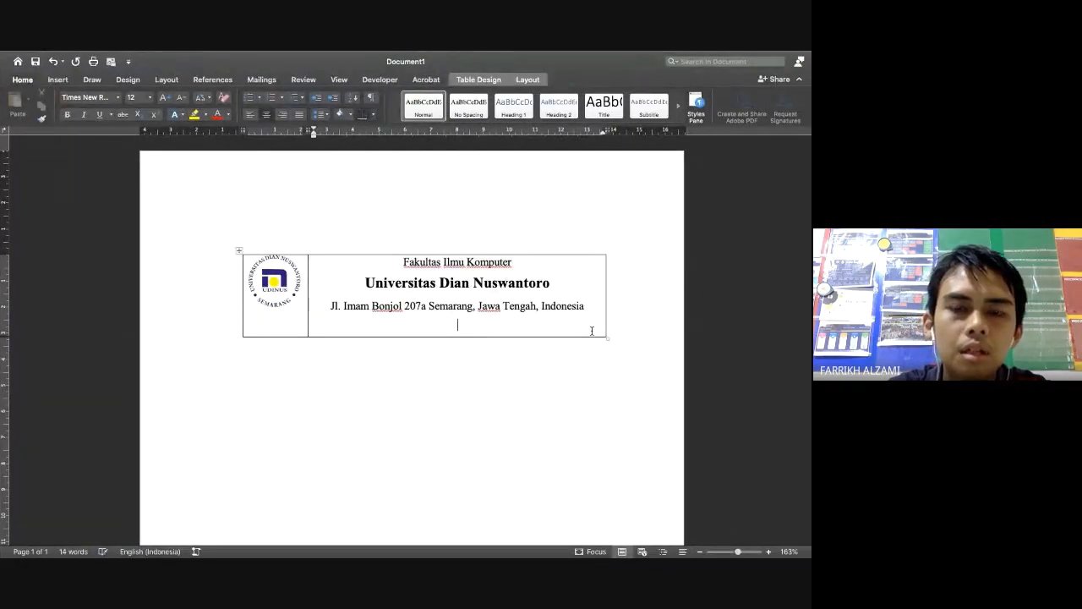
key(ctrl+Left)
key(ctrl+Right)
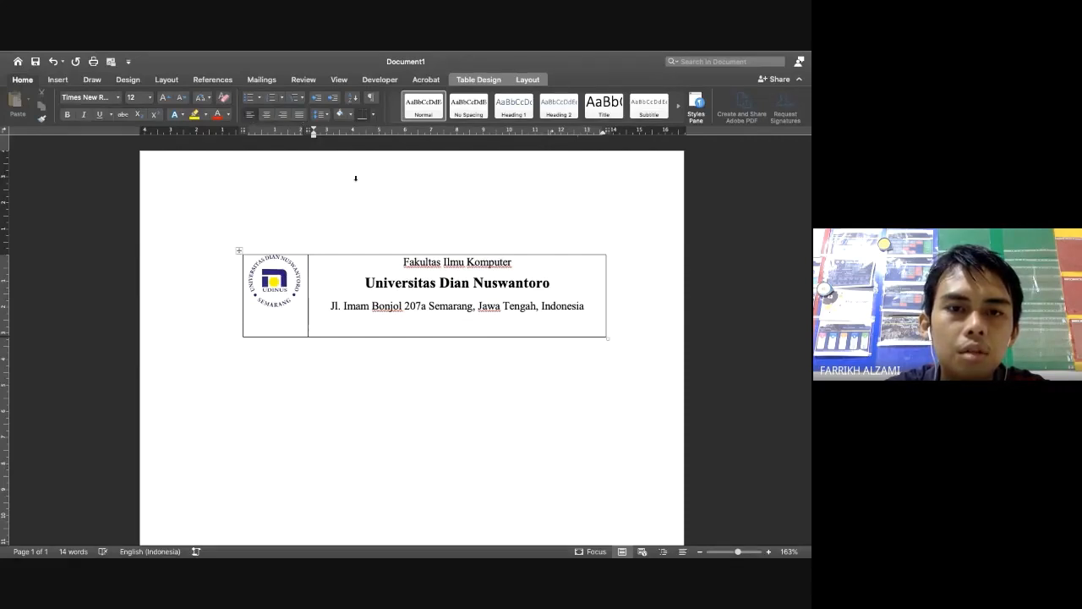
text(No tel)
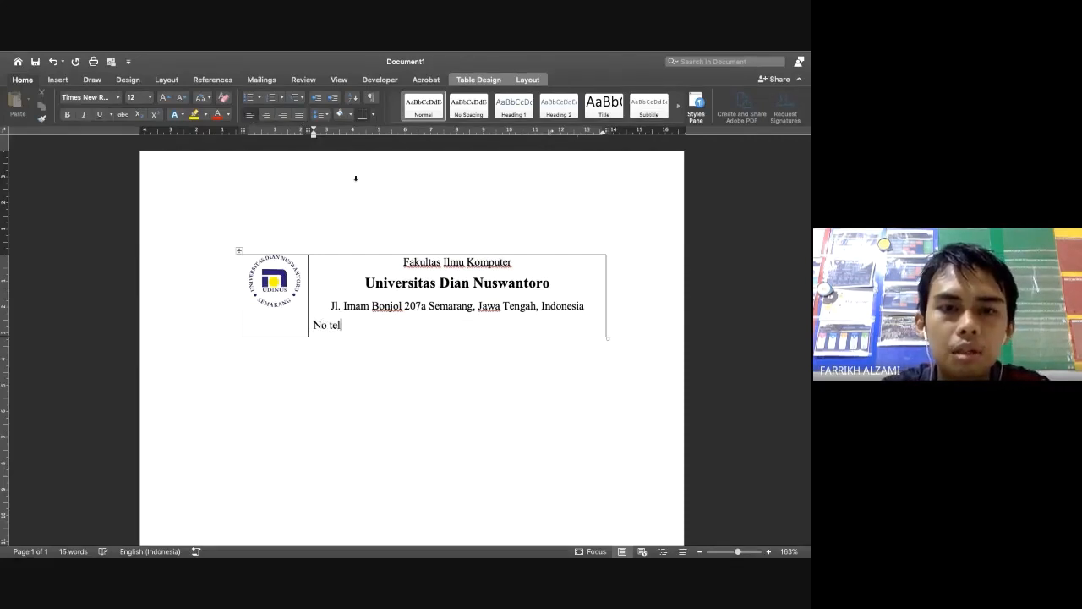
text(p: 08)
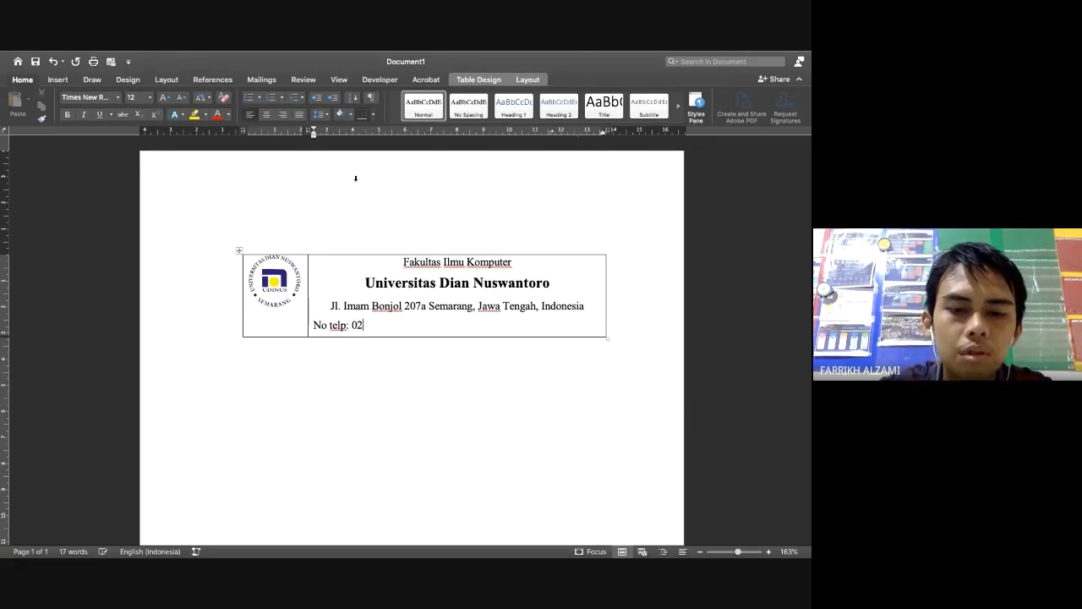
key(BackSpace)
key(BackSpace)
text(+6224)
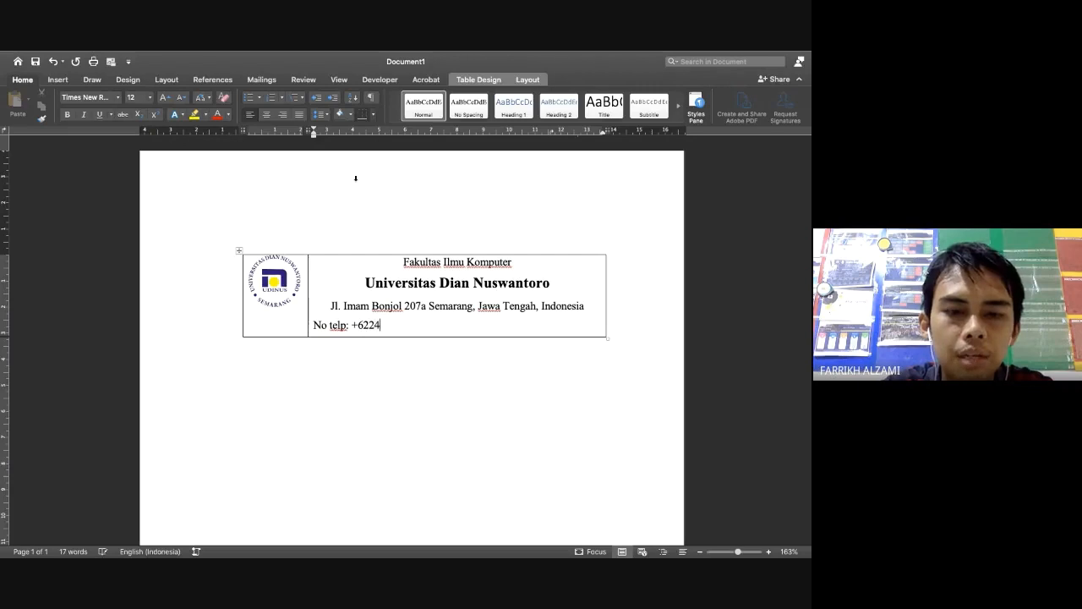
text( 12345)
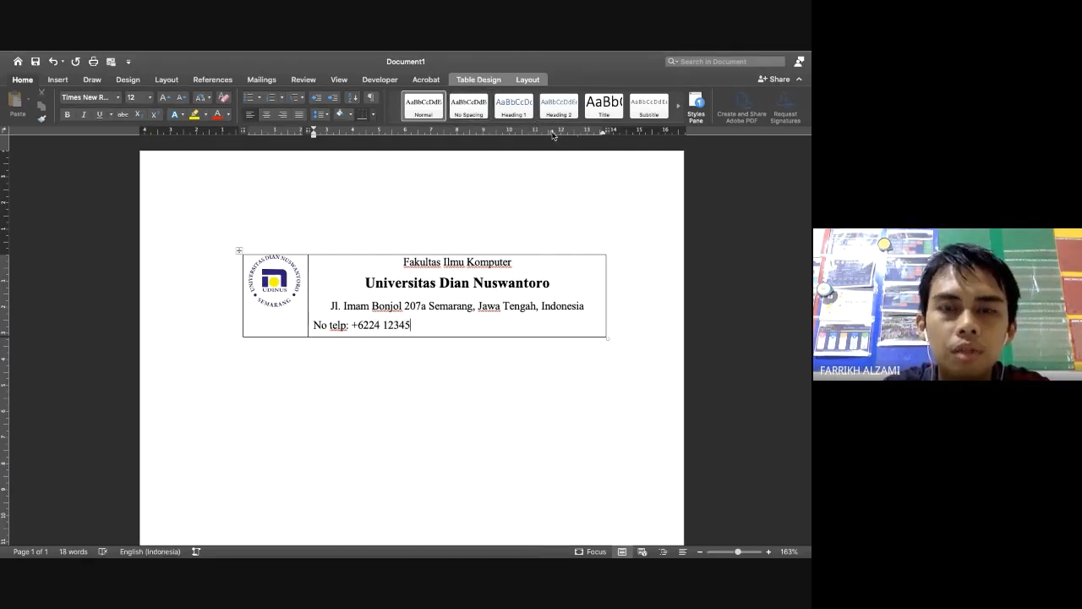
Centre the phone line and add an empty second row below the header table
key(Tab)
key(super+z)
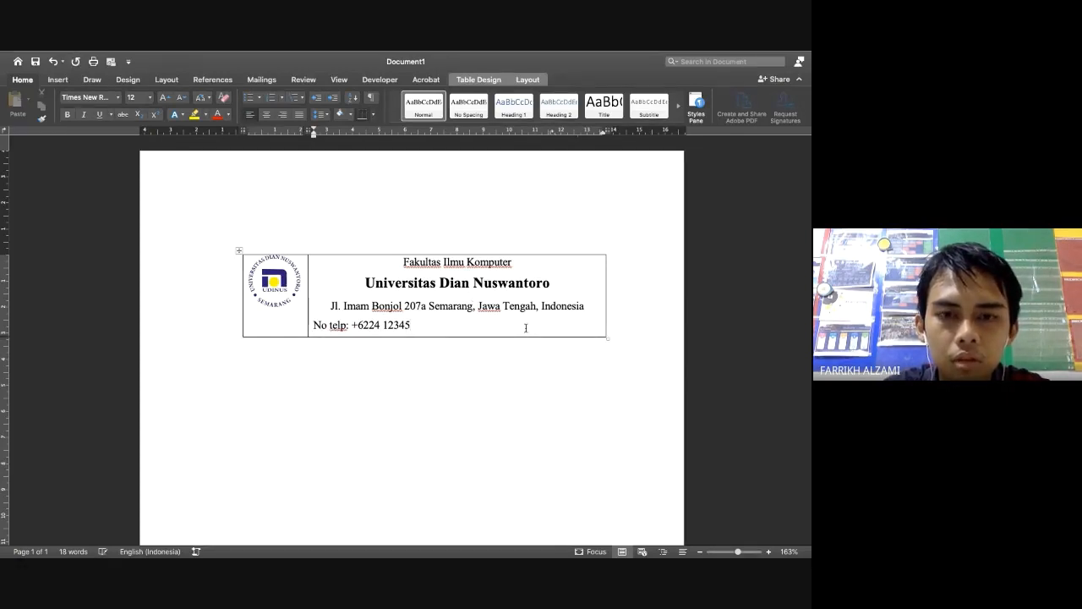
key(shift+Tab)
click(459, 328)
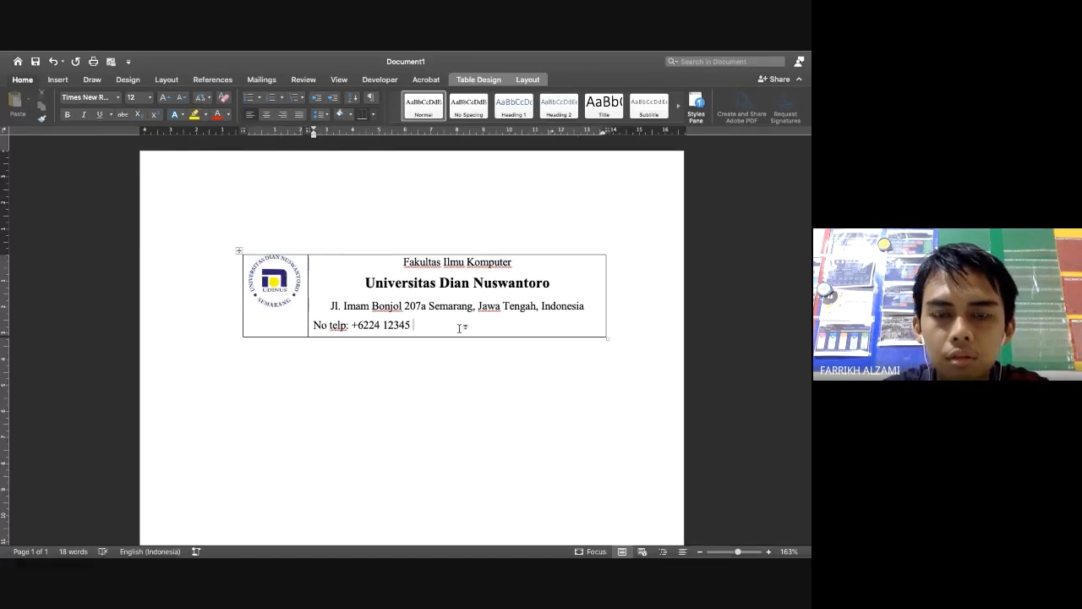
key(Tab)
click(460, 328)
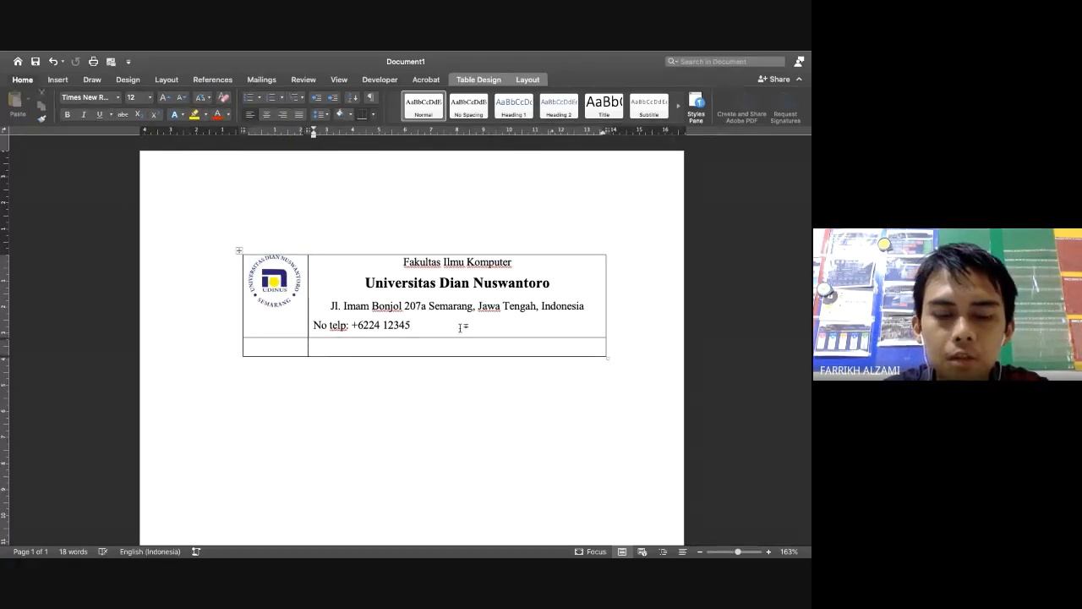
key(super+z)
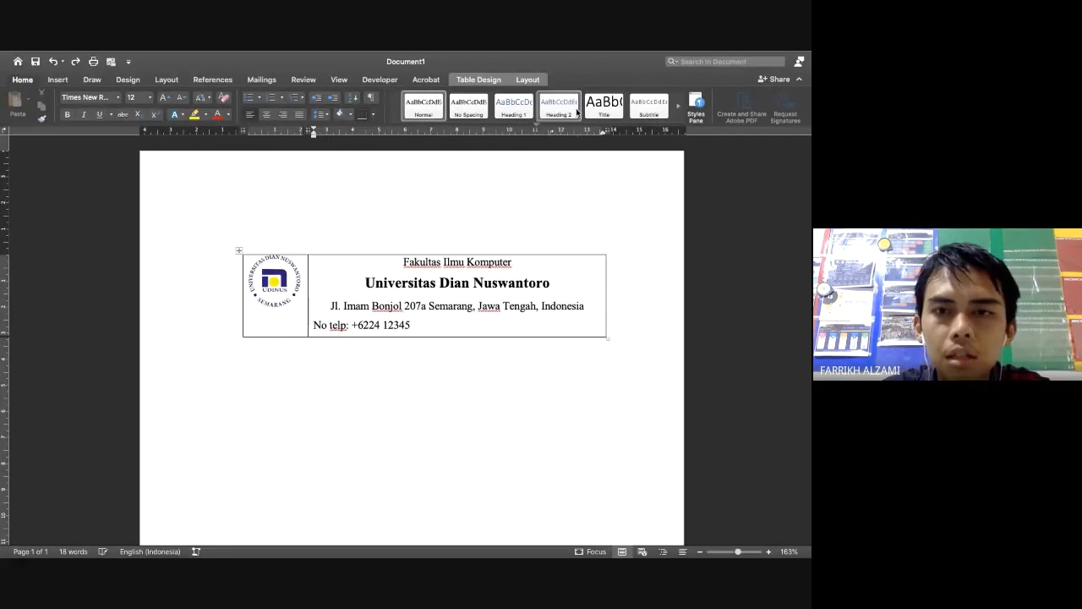
drag(551, 131, 554, 157)
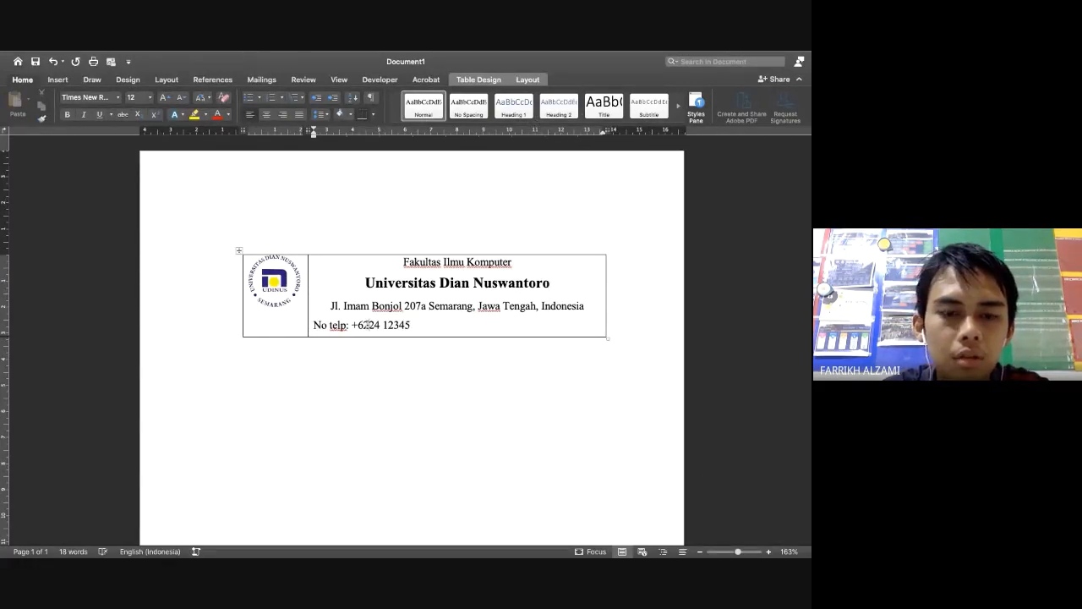
key(super+e)
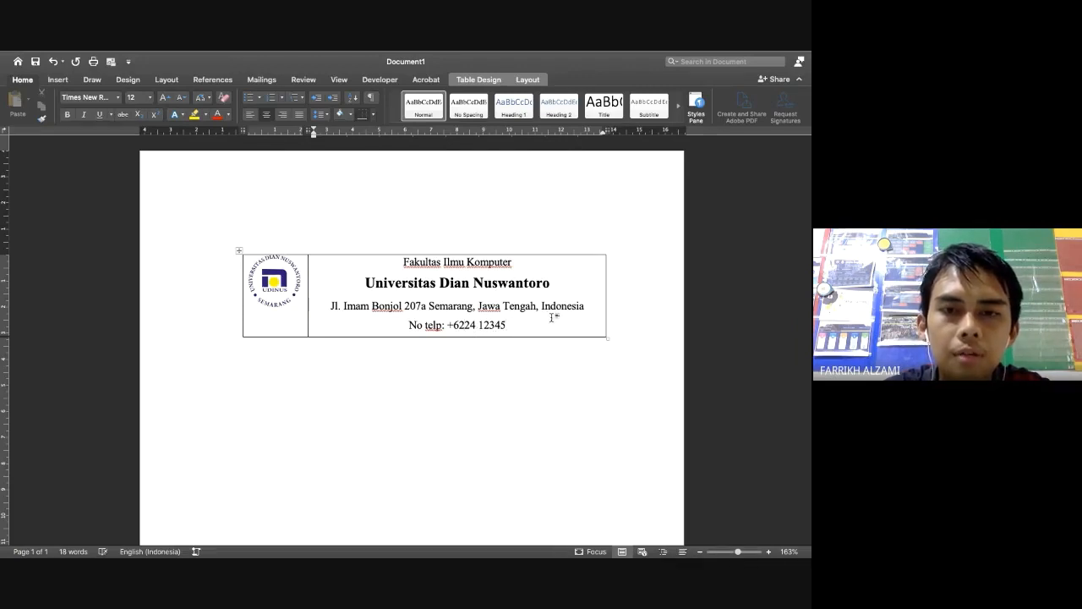
key(Tab)
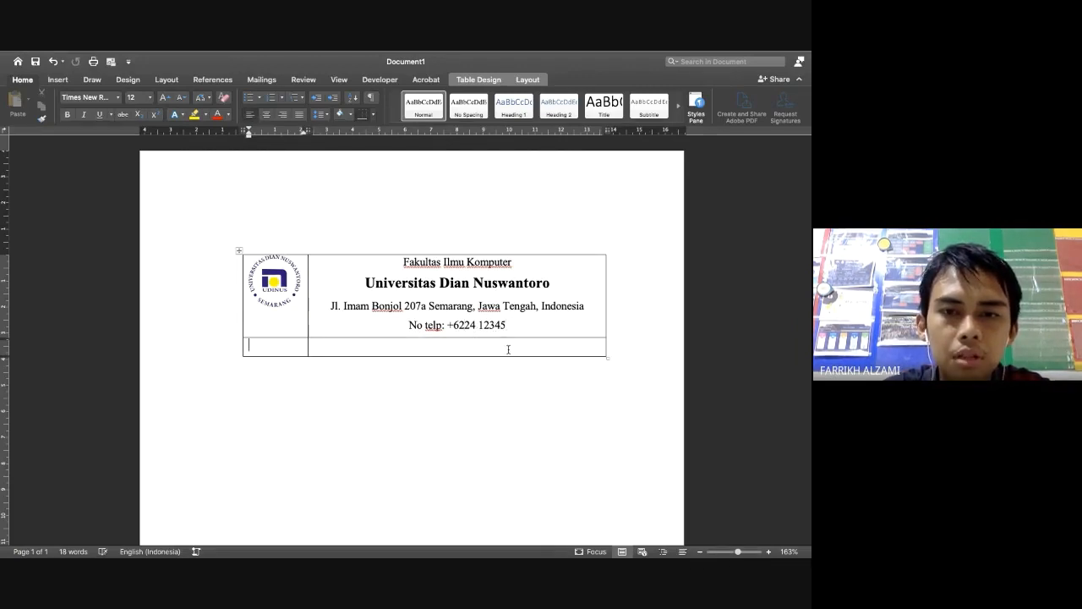
Split the new bottom row's cell into two columns
click(508, 348)
right_click(508, 347)
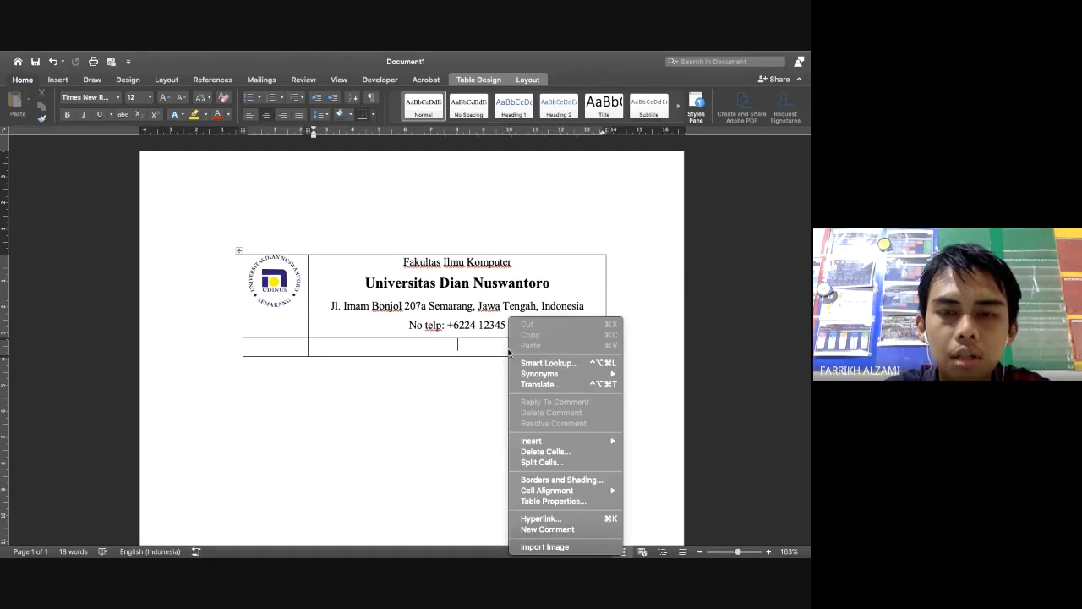
click(566, 462)
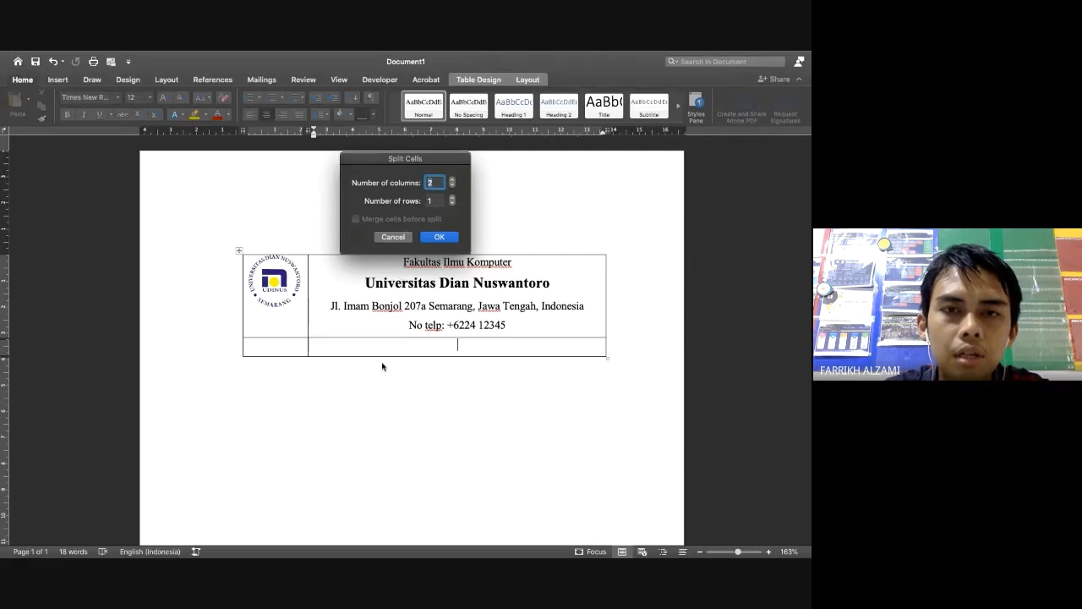
click(439, 236)
Fill the bottom cells with 'No Telp: +6224 12345' and 'Kode Pos: 50131'
click(425, 345)
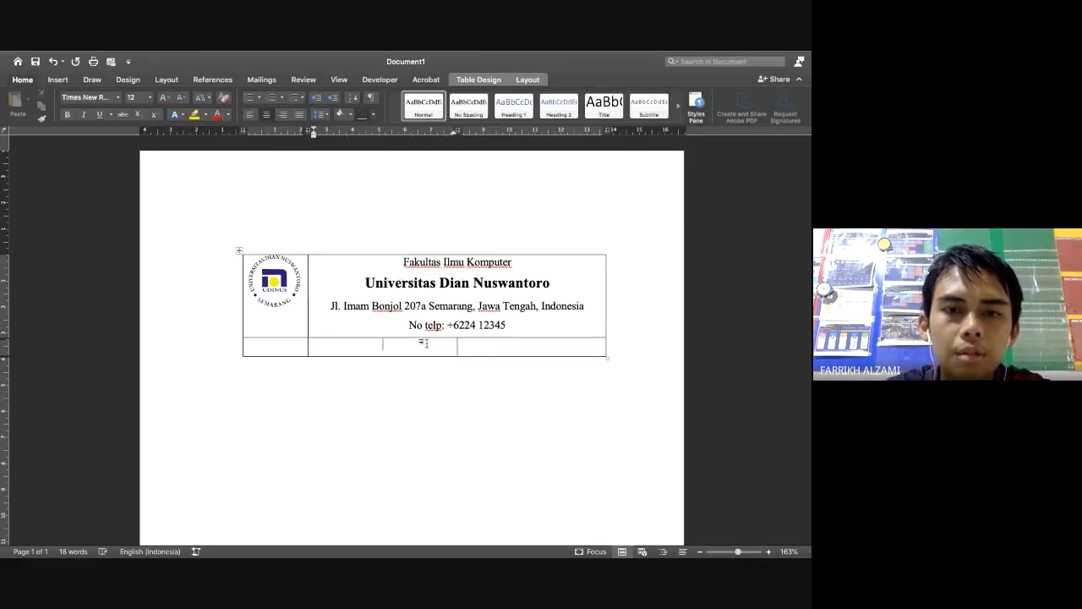
text(No Telp:)
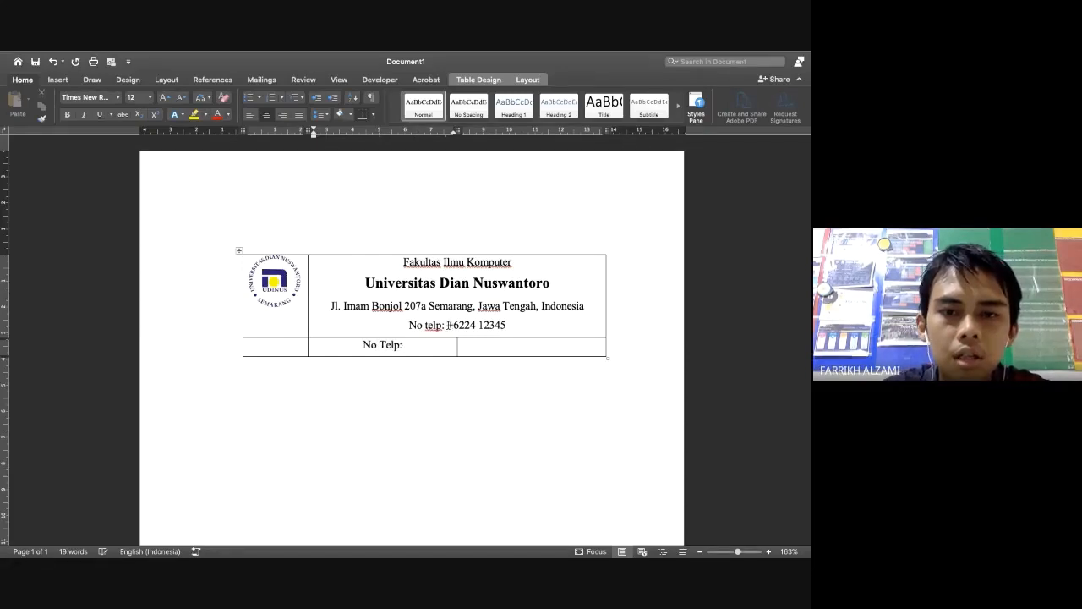
drag(448, 325, 506, 325)
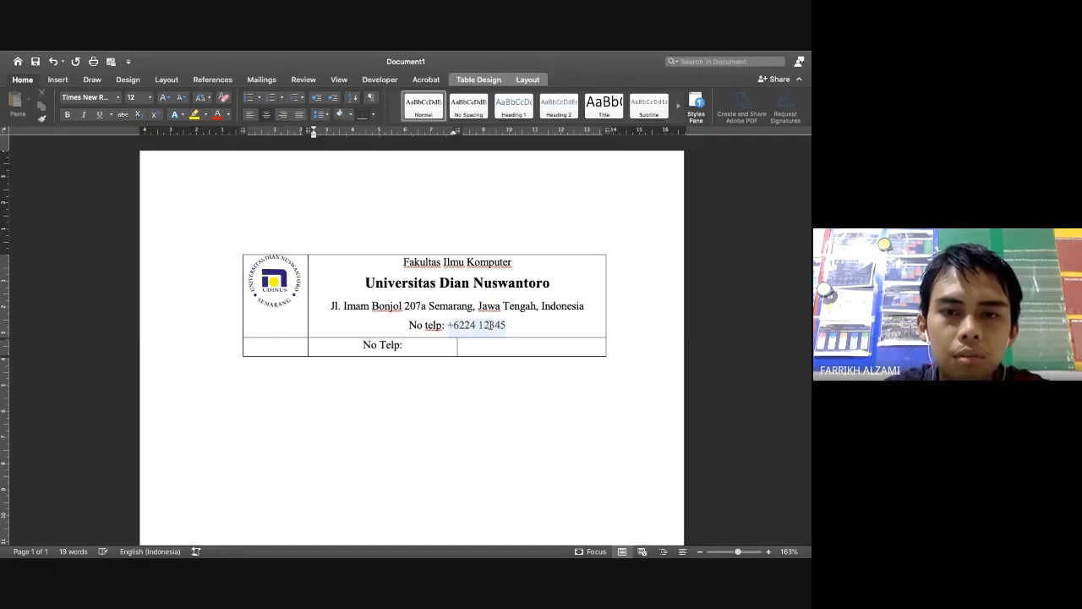
key(super+c)
click(415, 346)
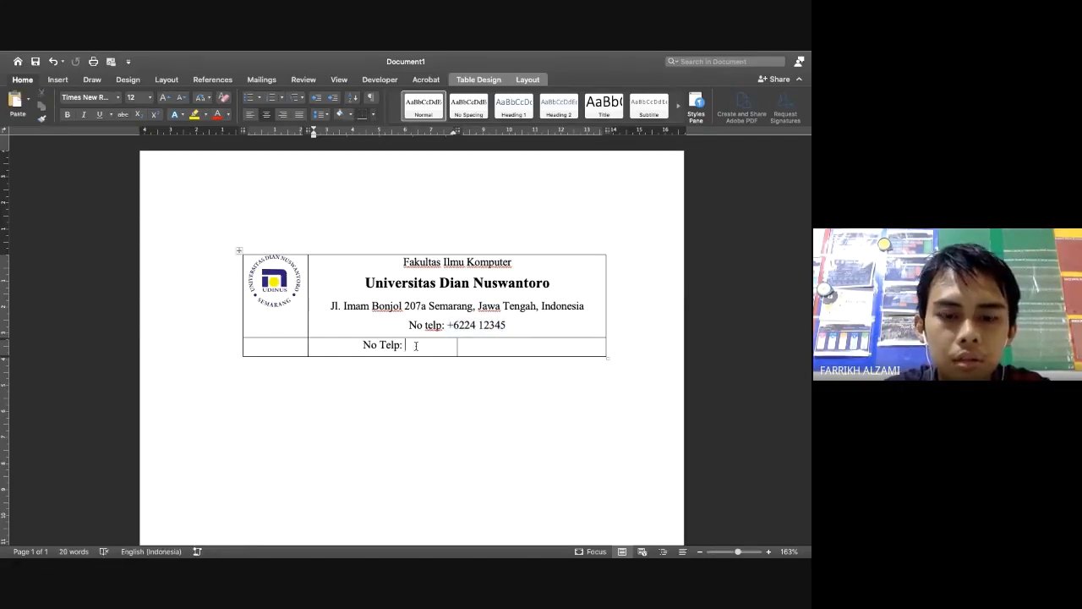
key(super+v)
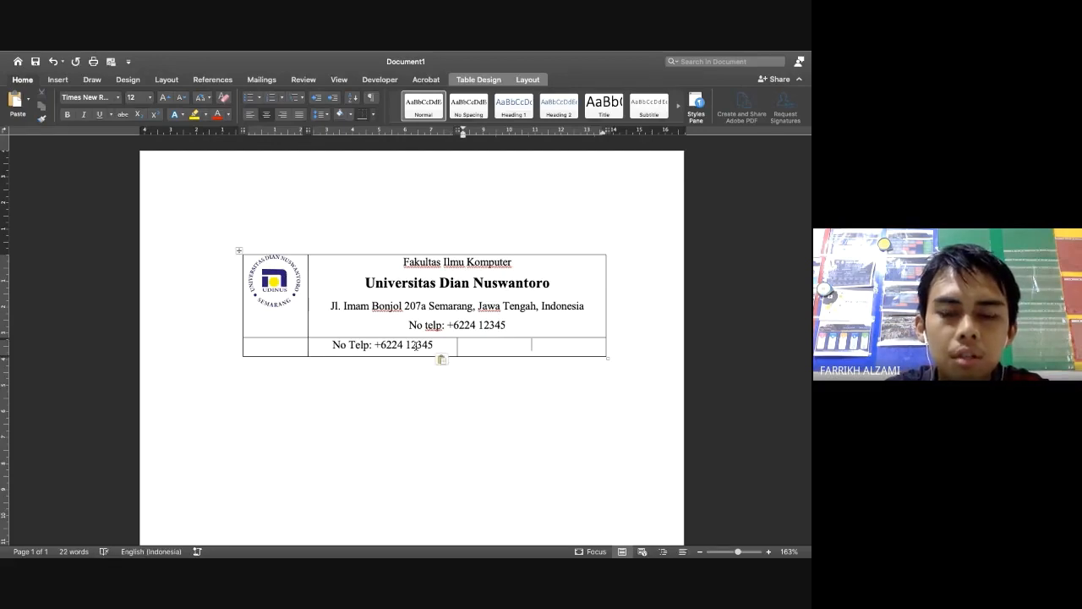
text(Kodep)
key(BackSpace)
text(Po)
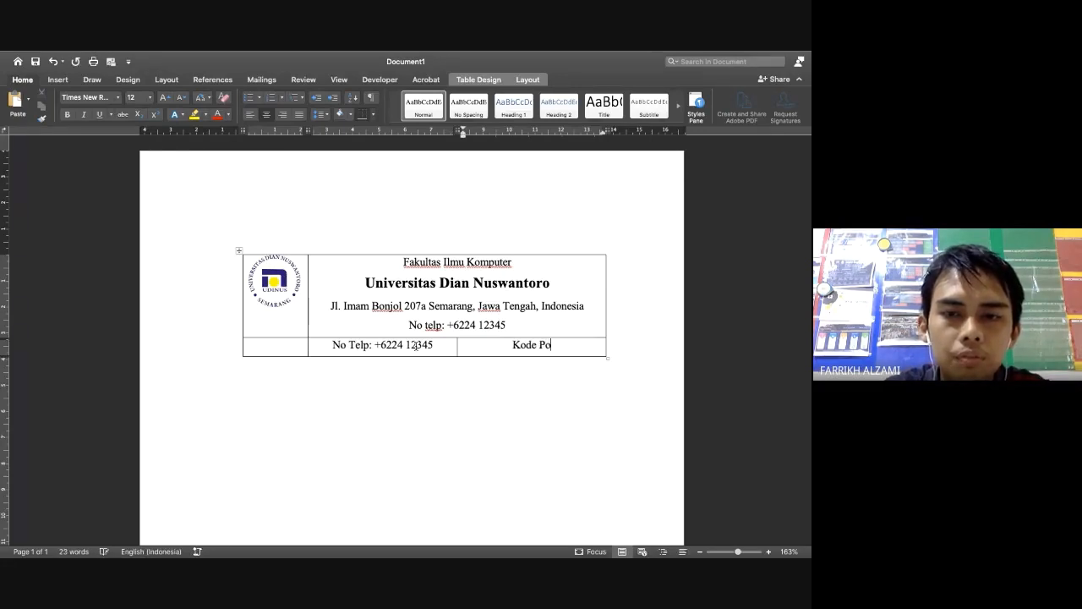
text(s: 50131)
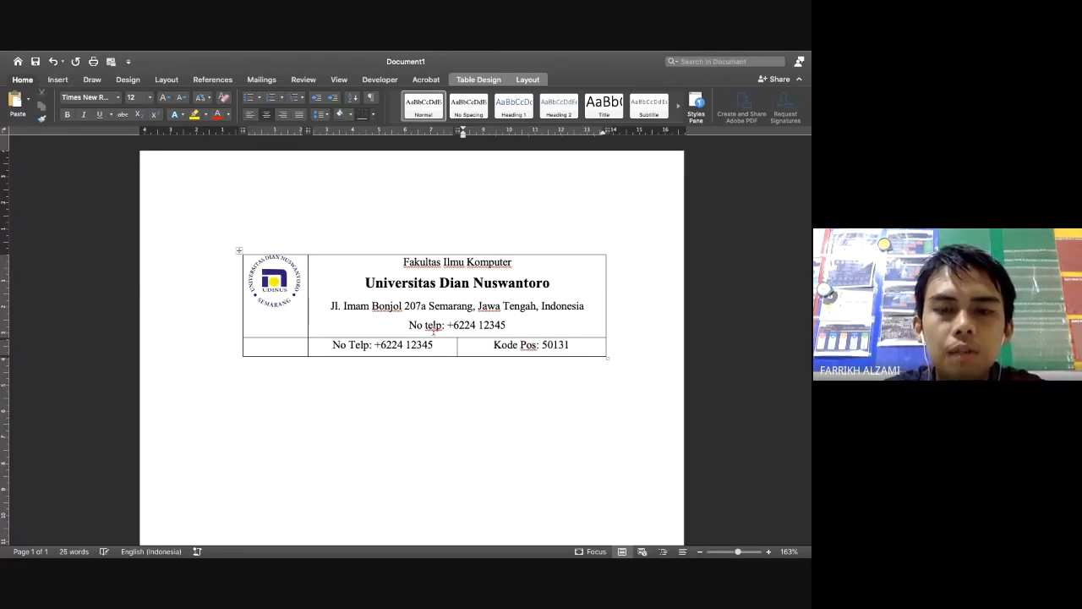
click(395, 389)
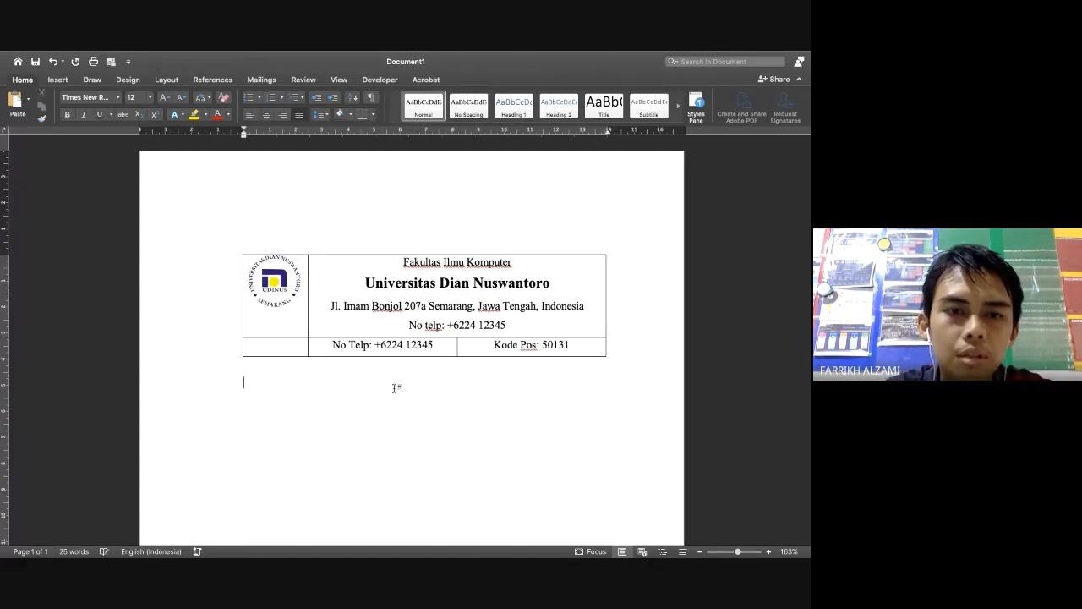
key(ctrl+Left)
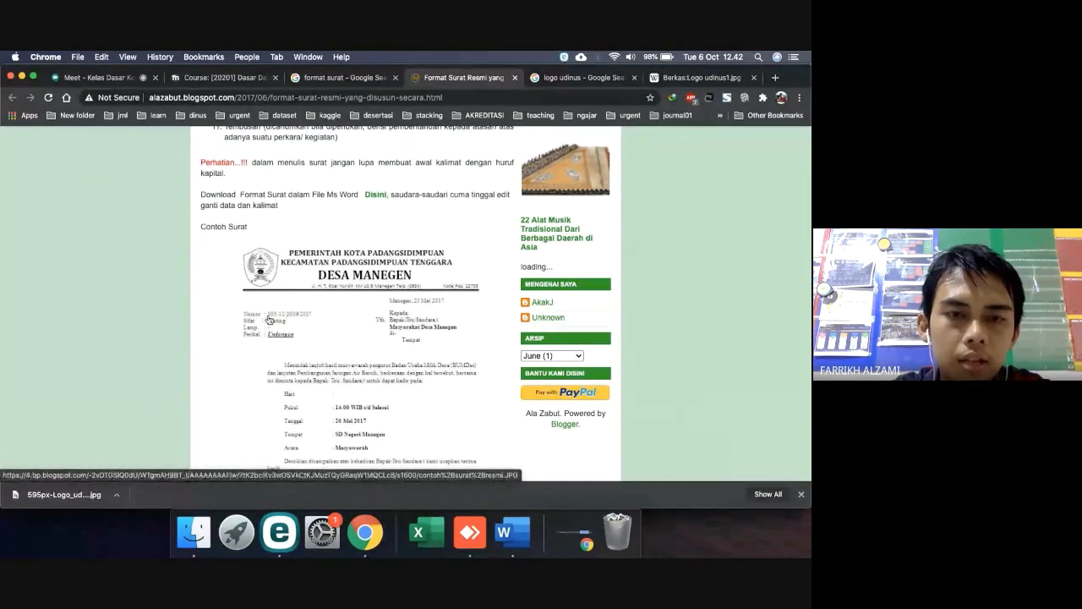
key(ctrl+Right)
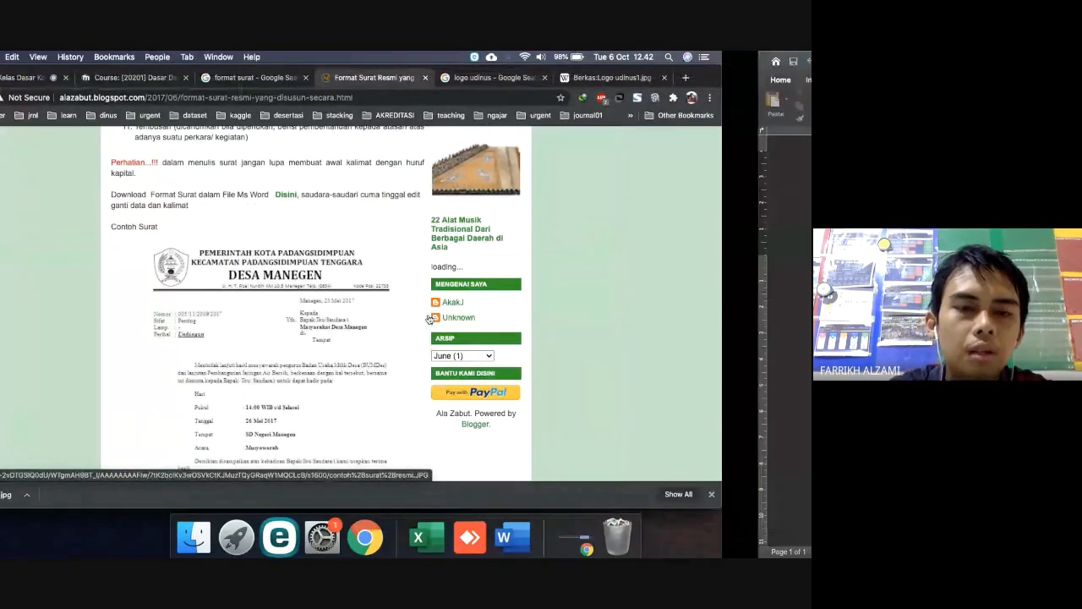
key(ctrl+Left)
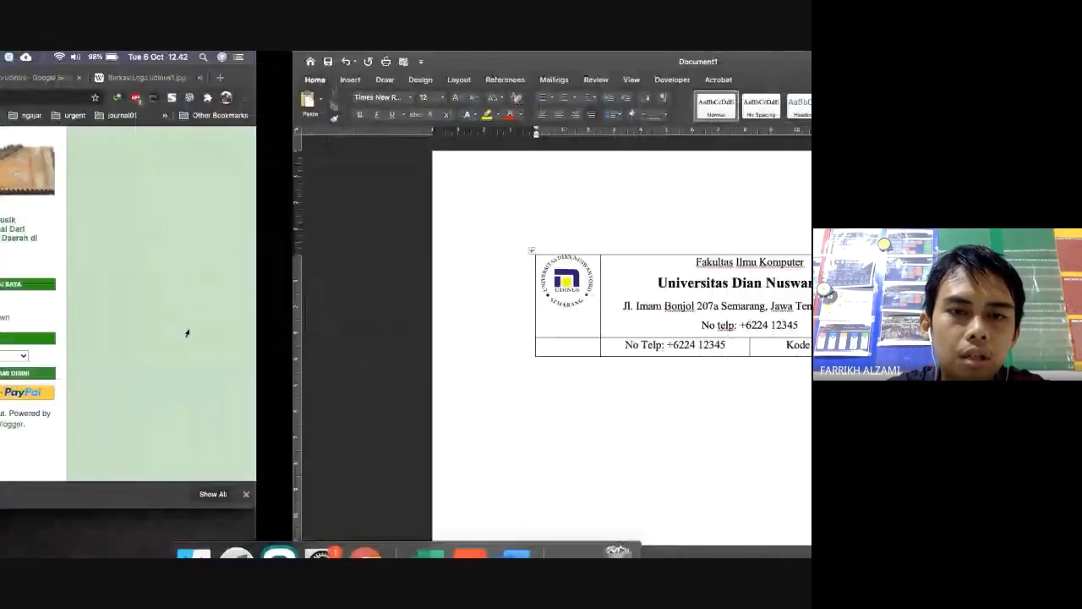
key(ctrl+Right)
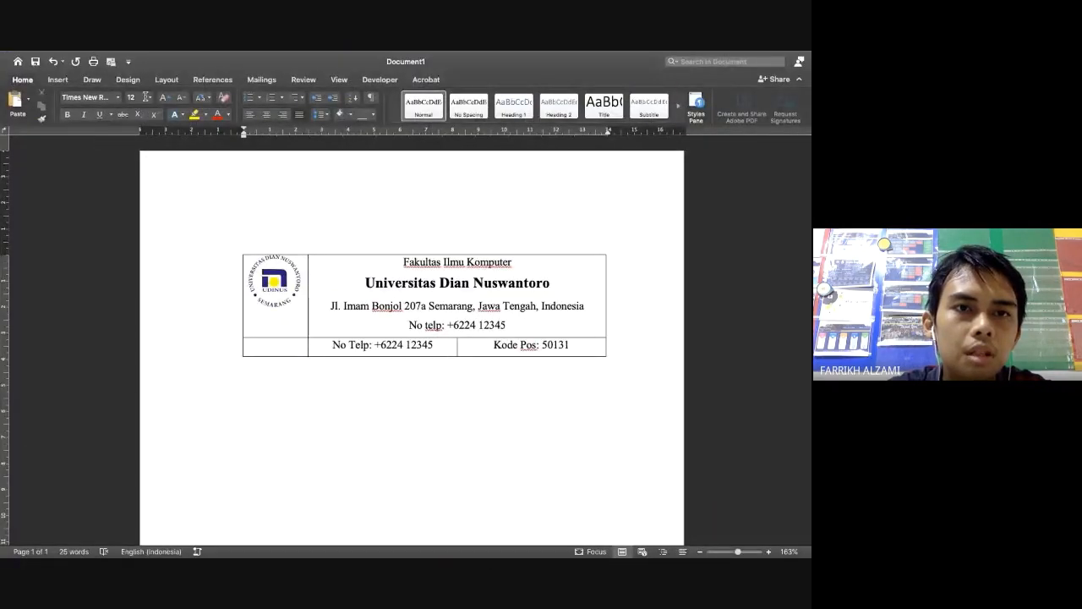
Insert a two-column, one-row table below the header, then undo it
click(57, 80)
click(78, 99)
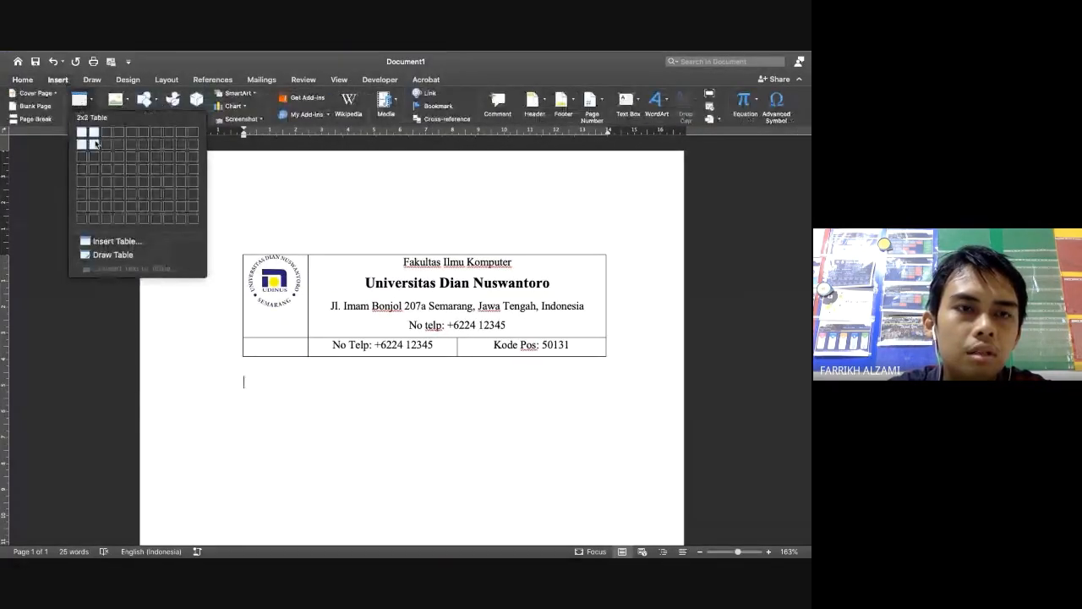
click(94, 132)
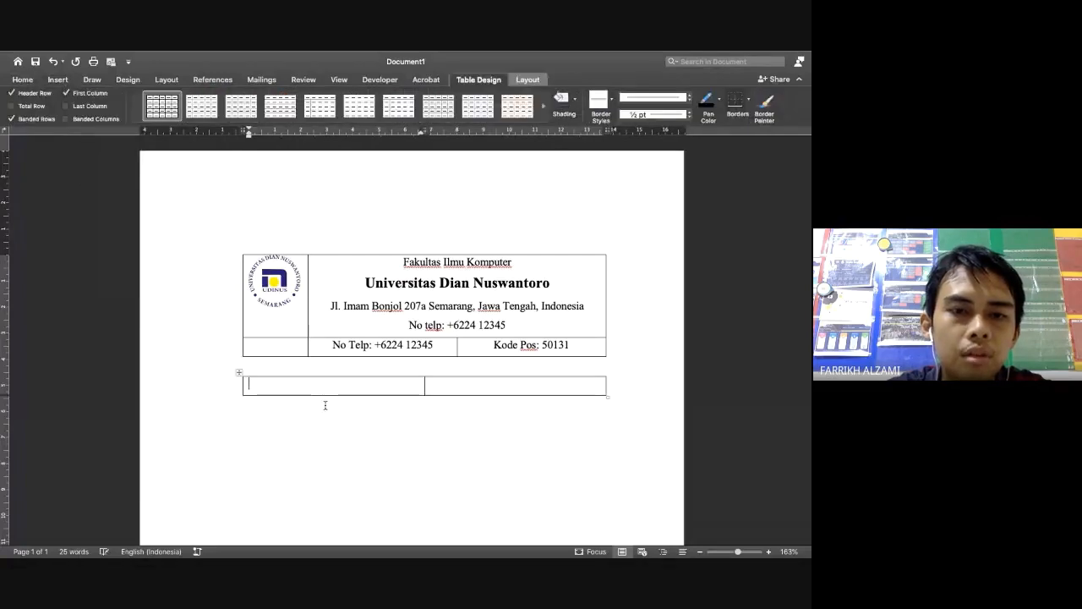
key(ctrl+Left)
key(ctrl+Right)
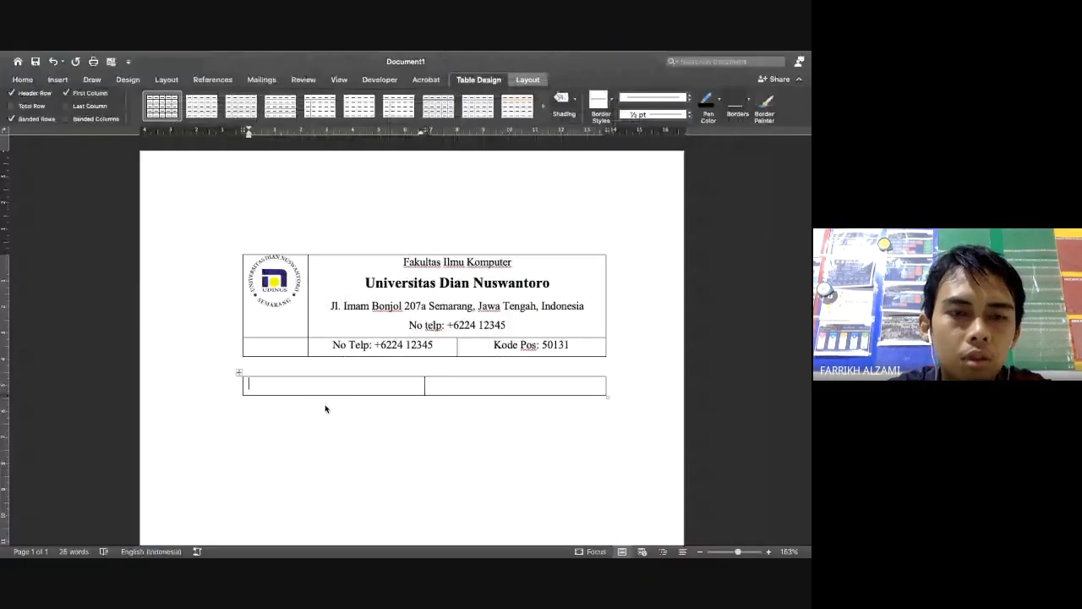
key(ctrl+Left)
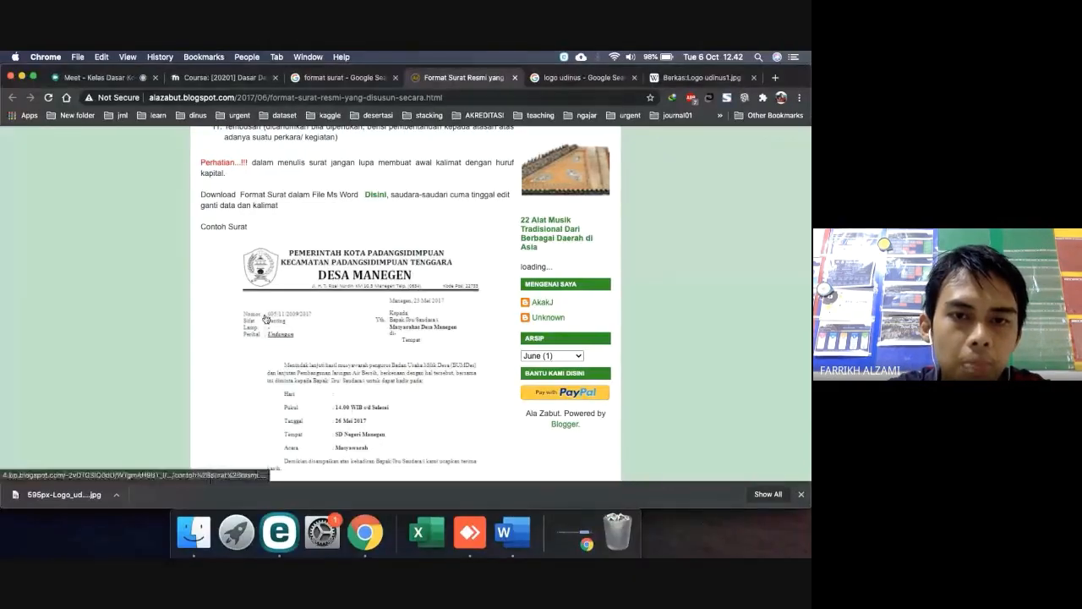
key(ctrl+Right)
key(super+z)
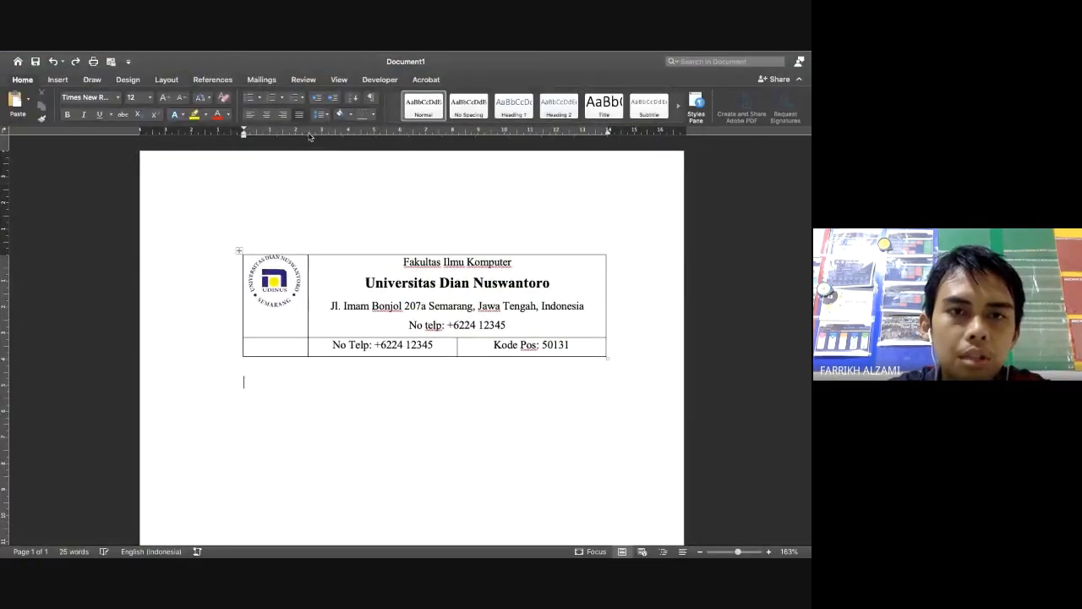
Type a 'Nomor :' line below the header table, then undo it
text(Nomo)
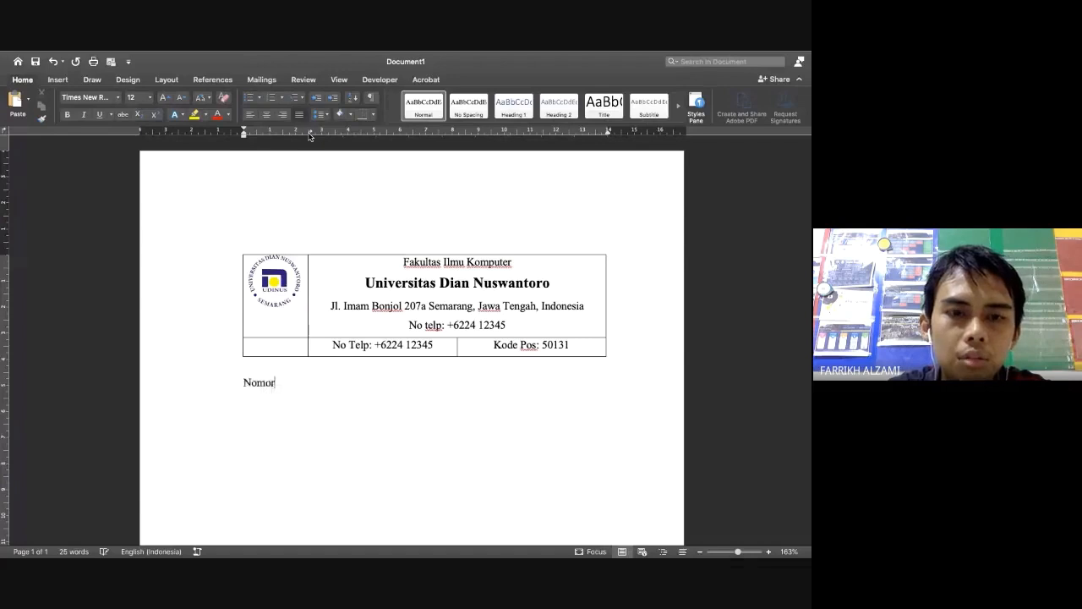
text(r	:)
key(ctrl+Left)
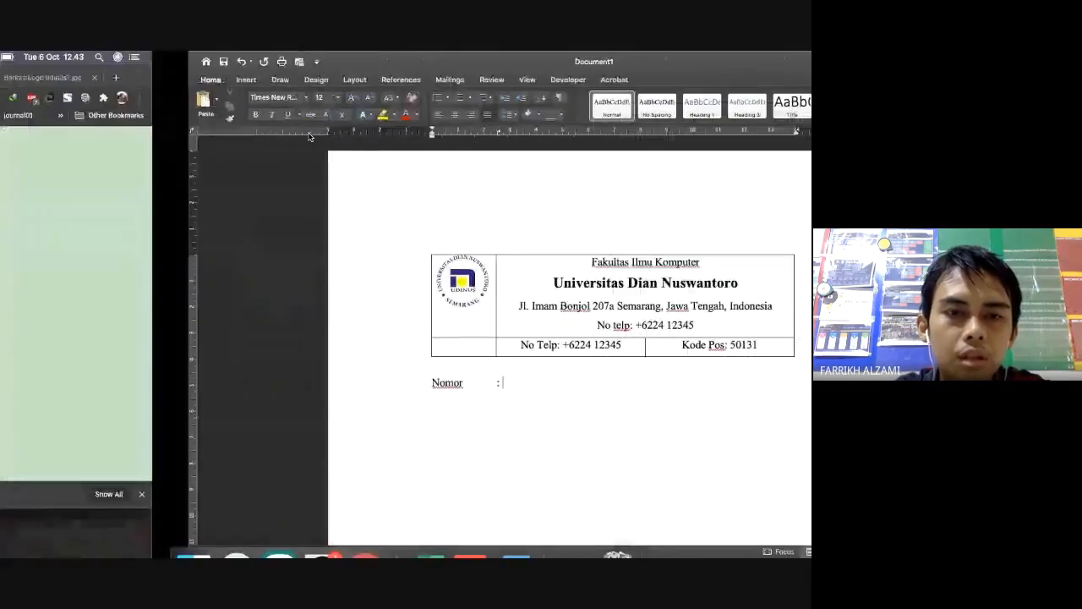
key(ctrl+Right)
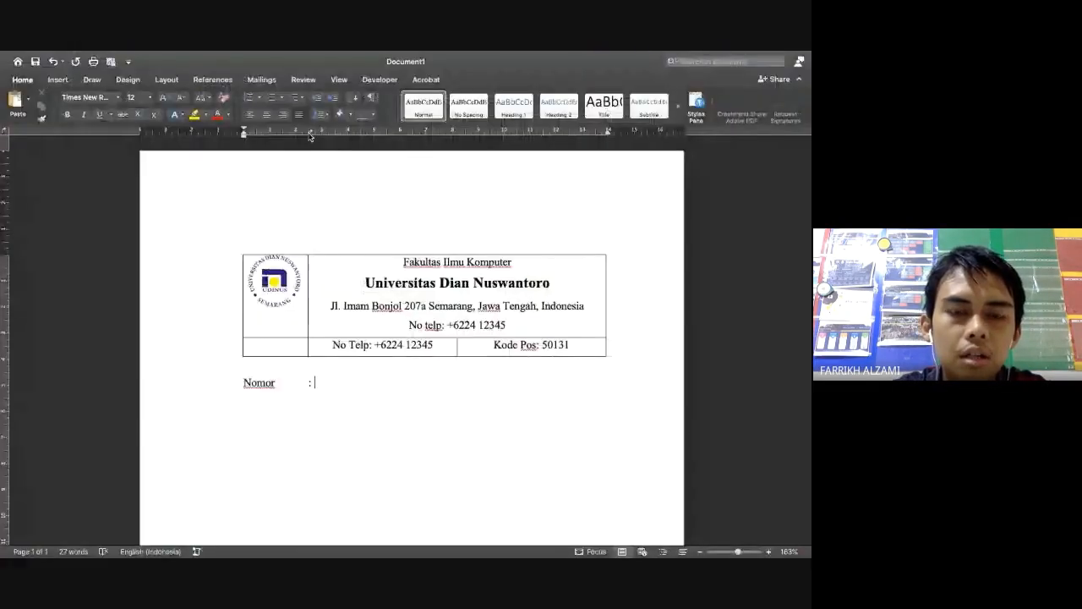
key(super+z)
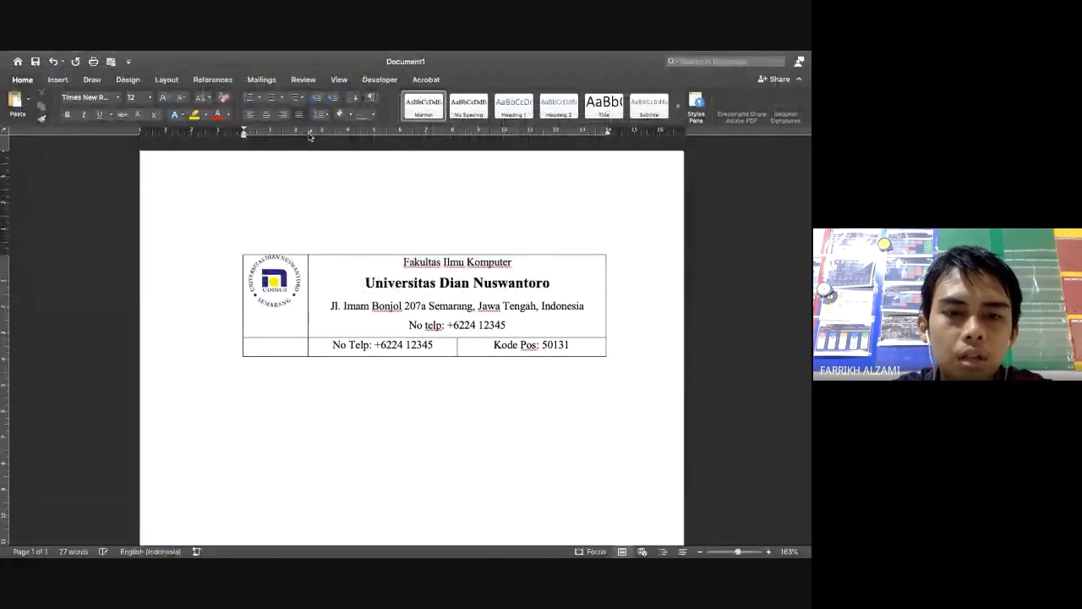
Insert a one-row, two-column table below the letterhead
click(58, 80)
click(78, 100)
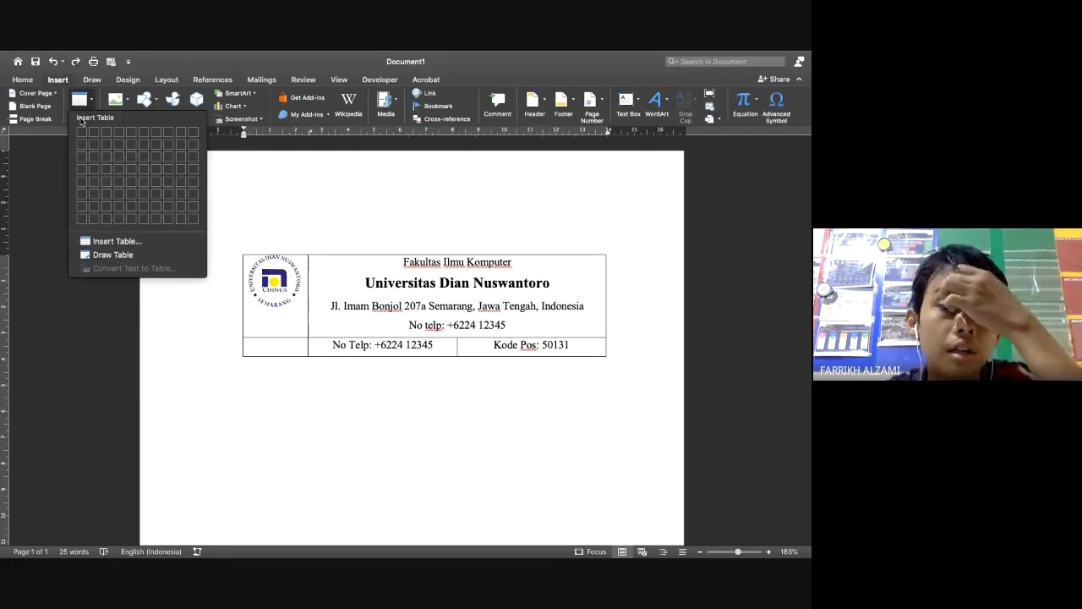
click(94, 131)
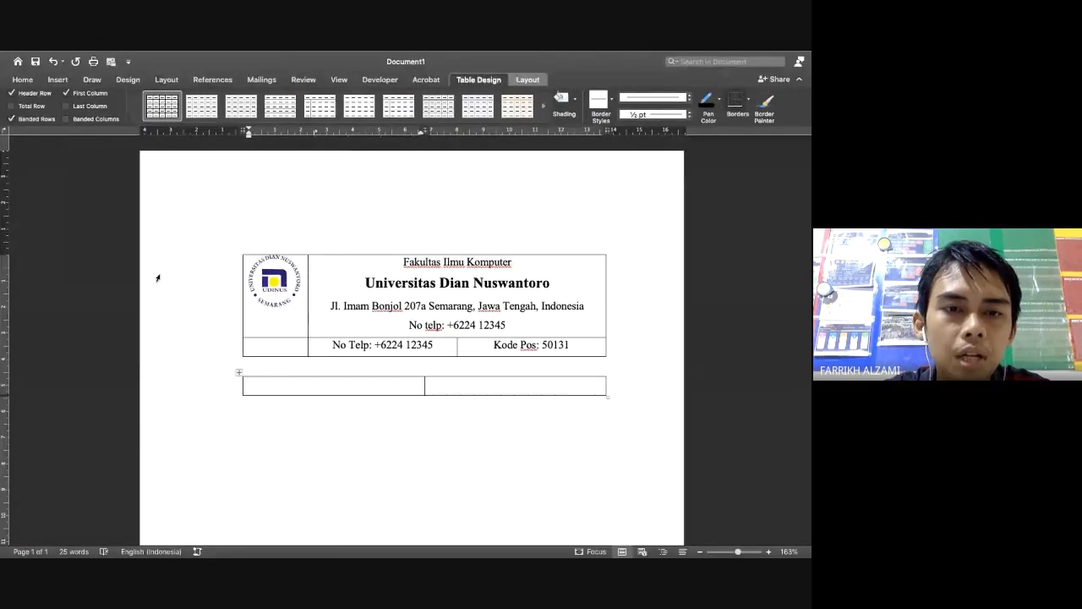
After checking the sample letter, undo the two-column table and bring up the table grid again
key(super+Tab)
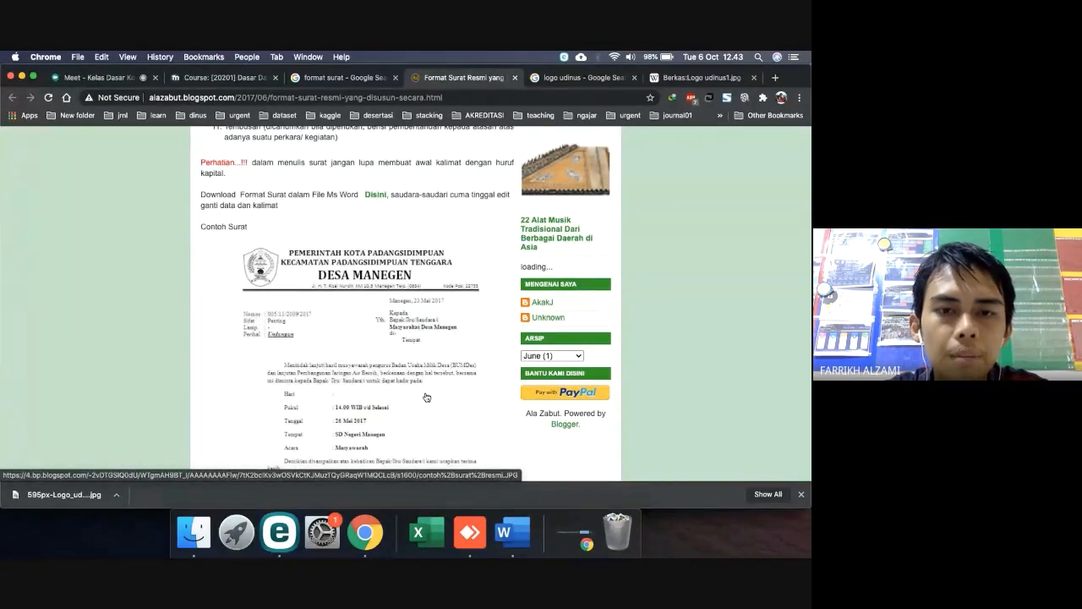
key(ctrl+Right)
key(super+z)
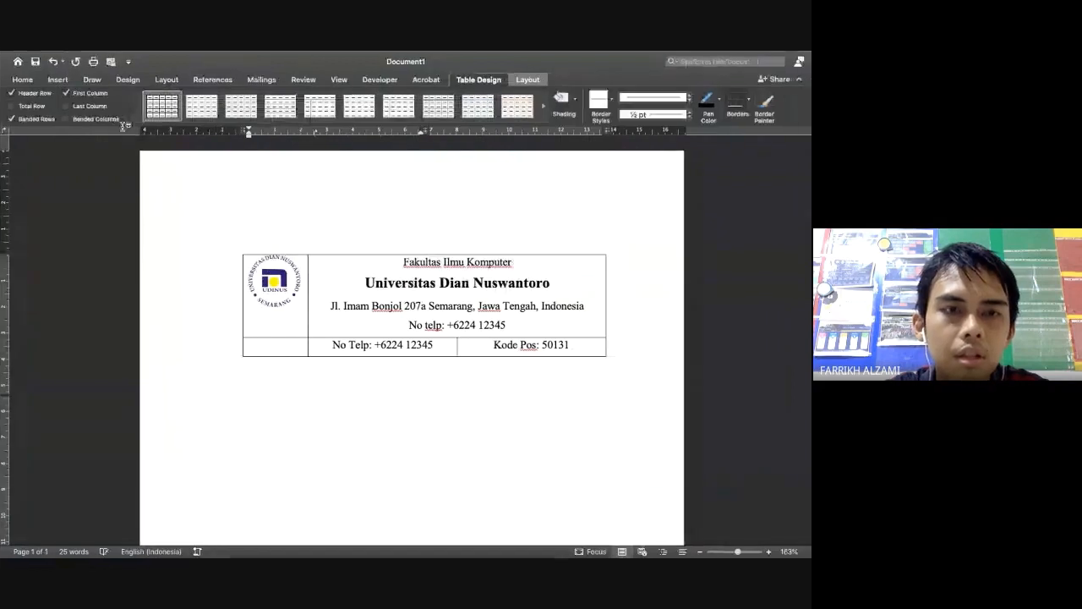
click(58, 79)
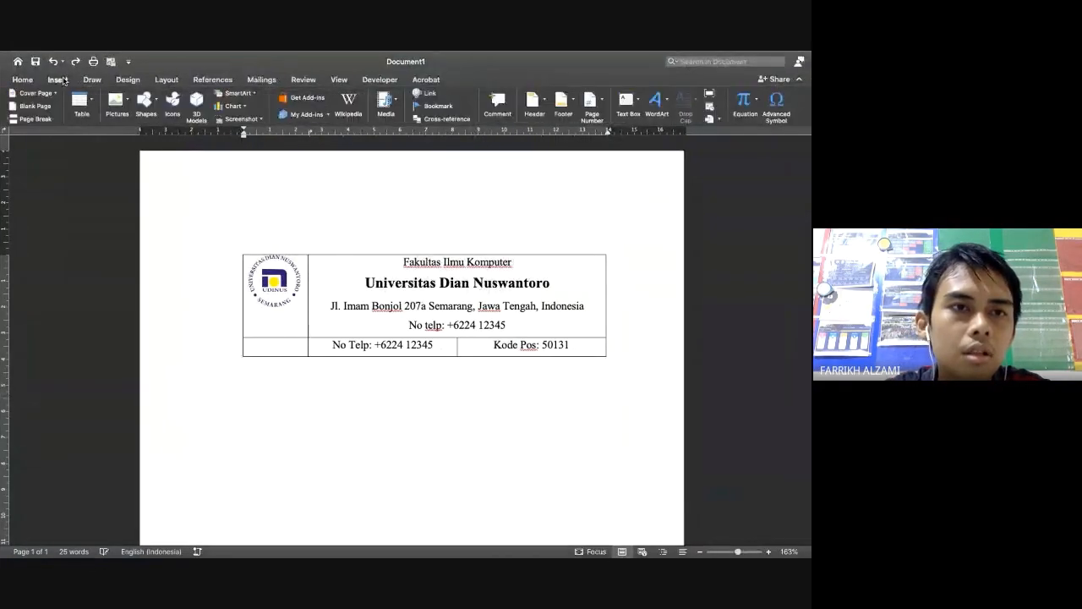
click(76, 101)
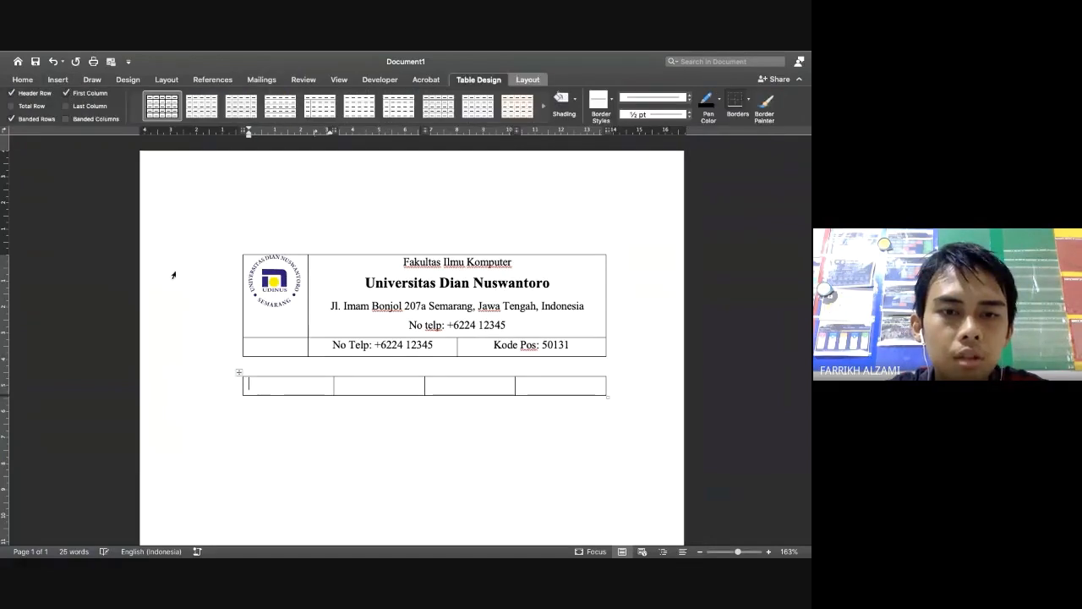
Fill the table's first row with Nomor, a colon, and Kepada, checking the sample letter
key(ctrl+Left)
key(ctrl+Right)
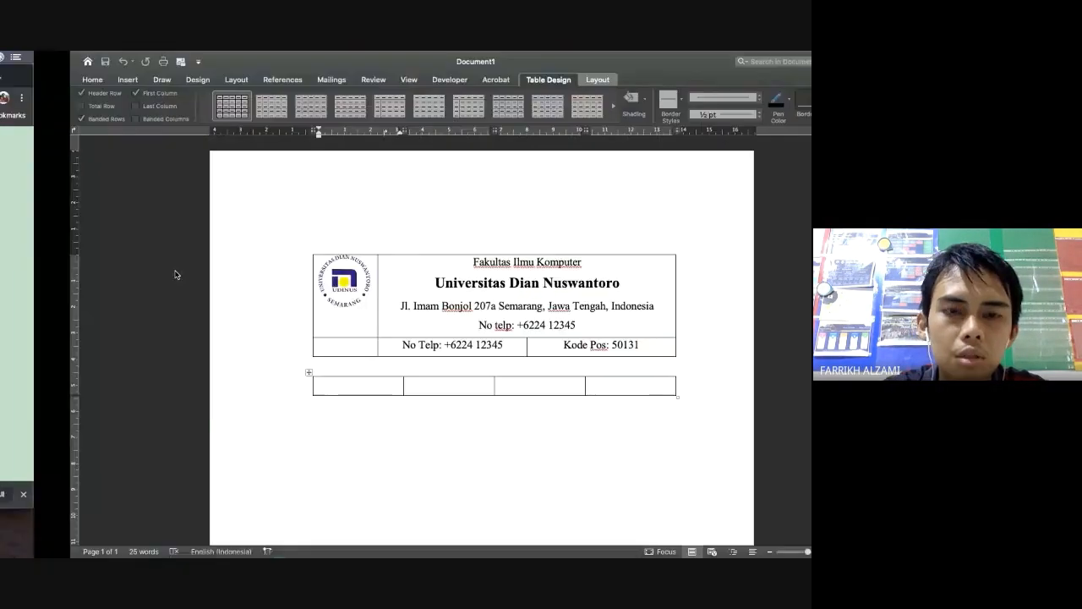
text(Nomo)
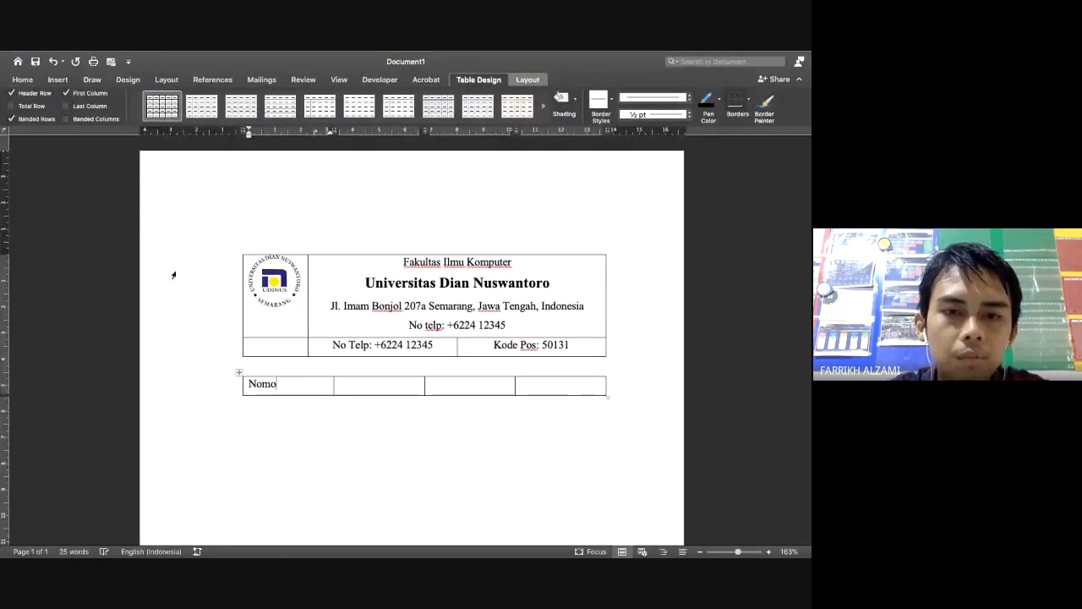
text(r)
key(ctrl+Left)
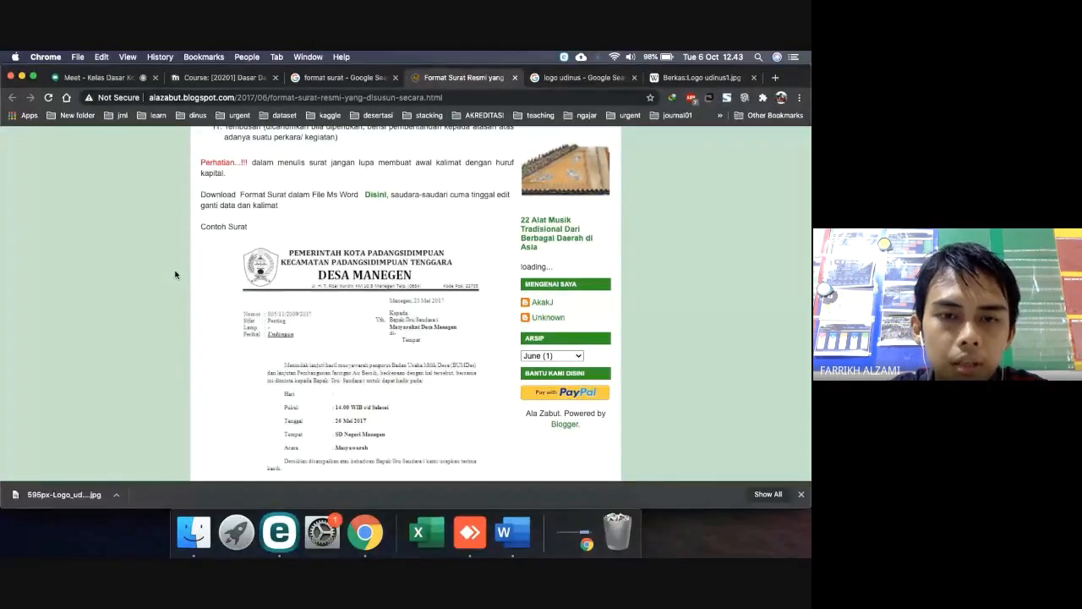
key(ctrl+Right)
key(Tab)
text(:)
key(Tab)
key(ctrl+Left)
key(ctrl+Right)
key(Tab)
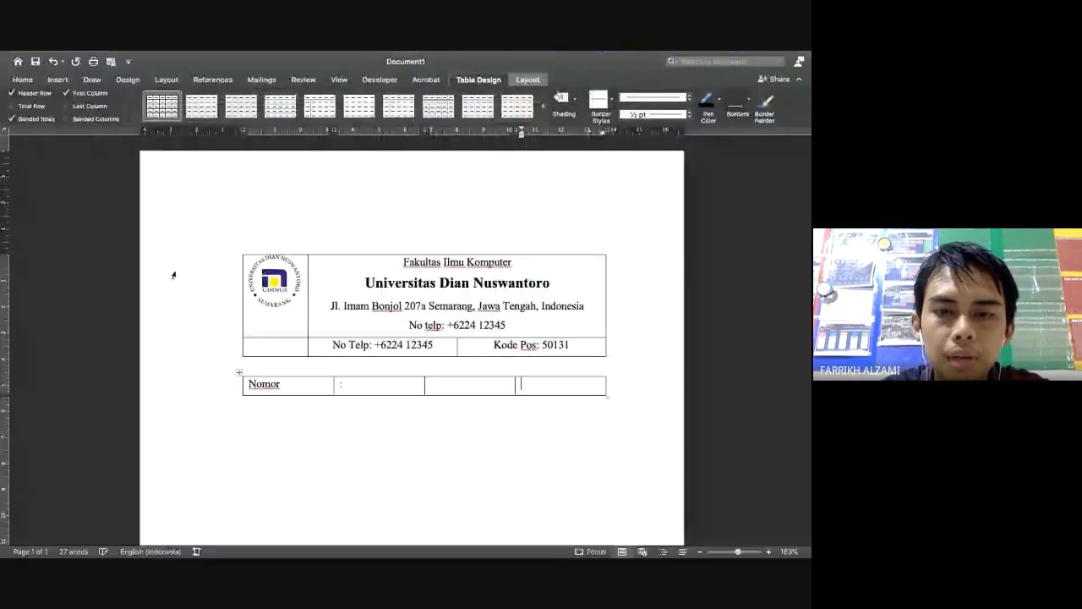
text(Kepada)
key(Tab)
Fill the second row with Sifat, a colon, Yth. and Bapak/Ibu/Sdr, then add a third row
key(ctrl+Left)
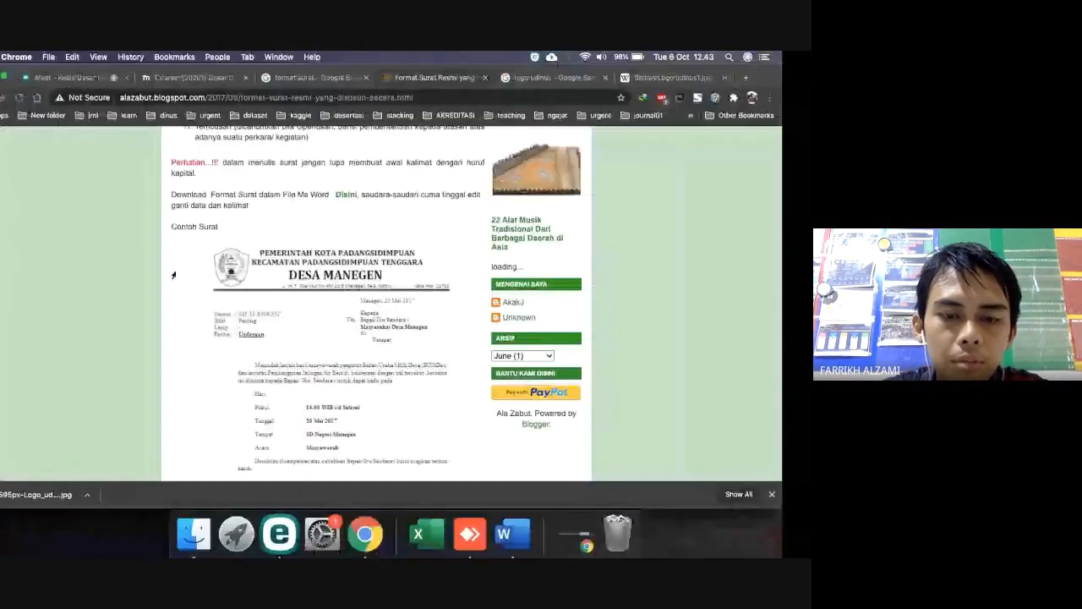
key(ctrl+Right)
text(Sifat)
key(Tab)
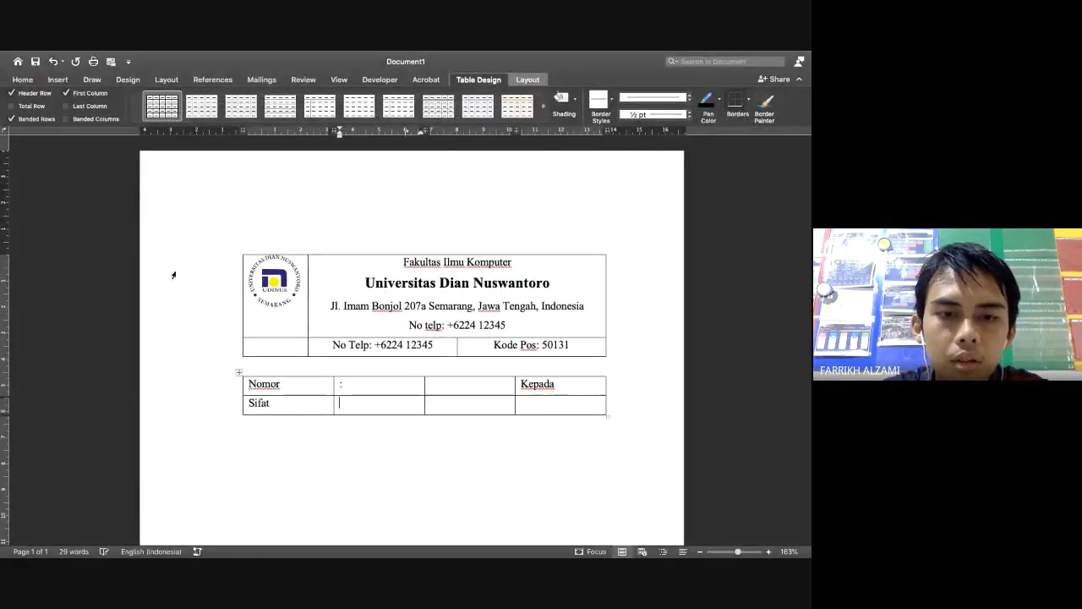
text(:)
key(Tab)
key(ctrl+Left)
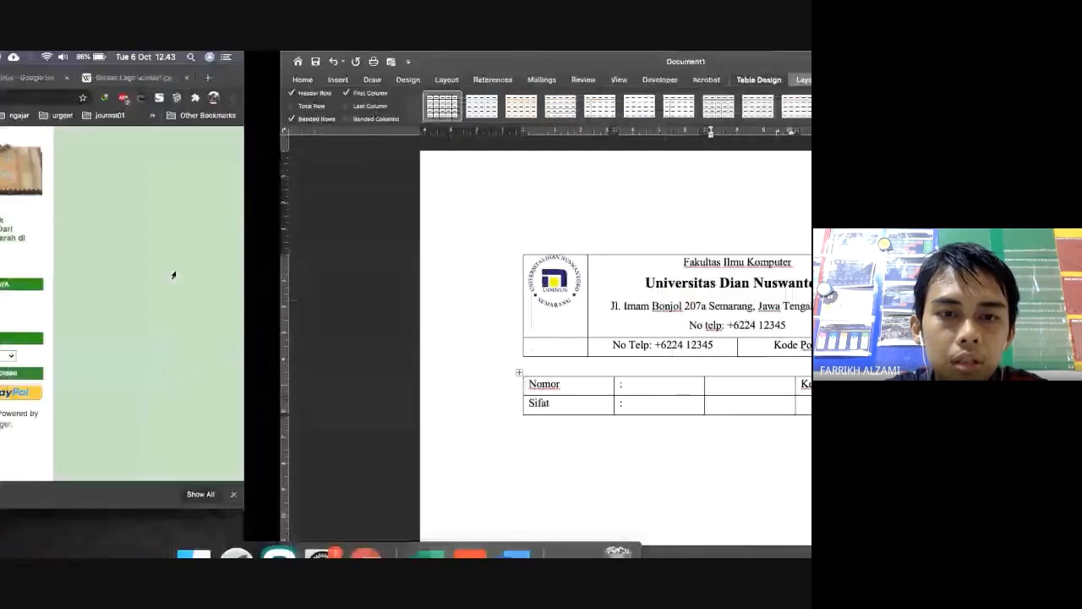
key(ctrl+Right)
text(Yth.)
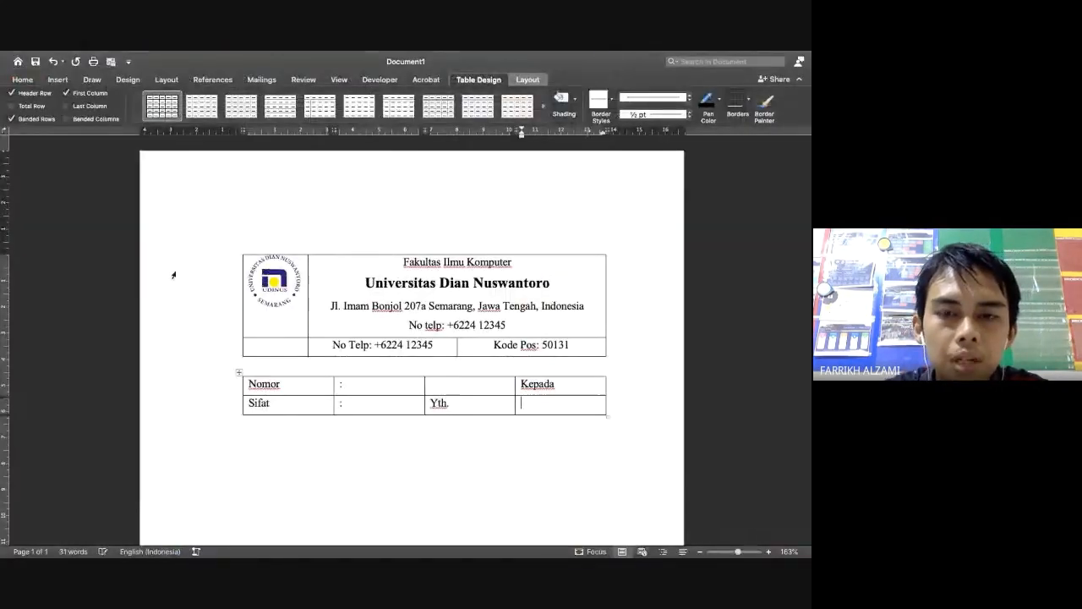
key(ctrl+Left)
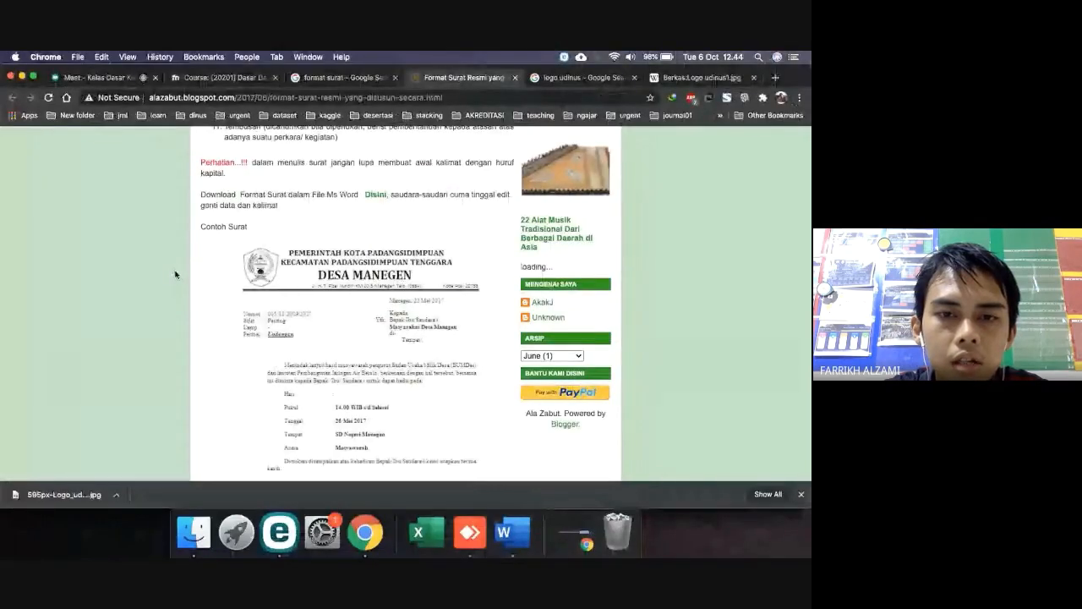
key(ctrl+Right)
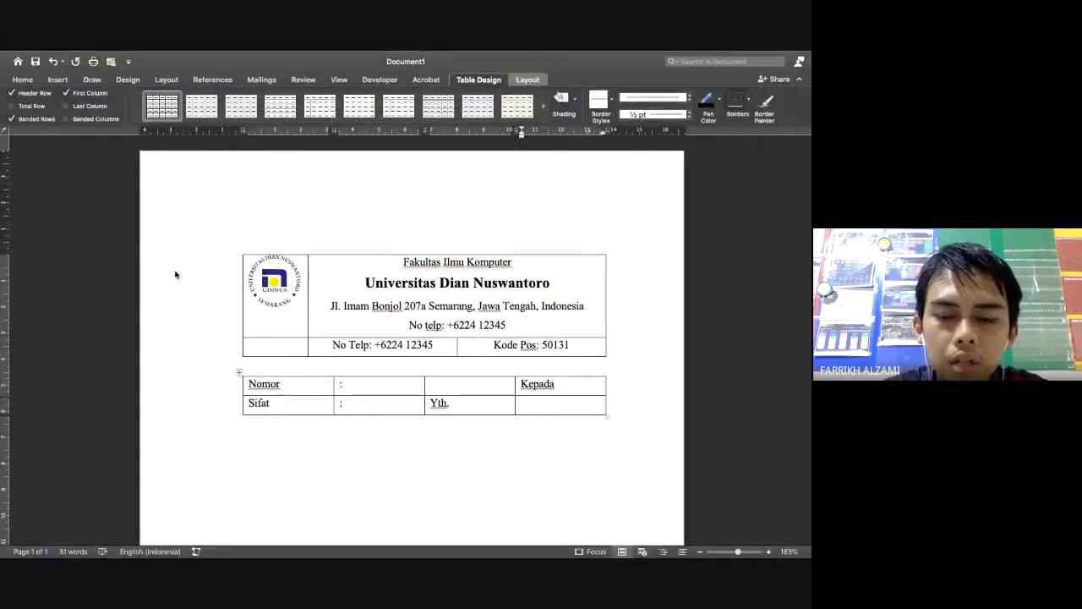
text(Bapak)
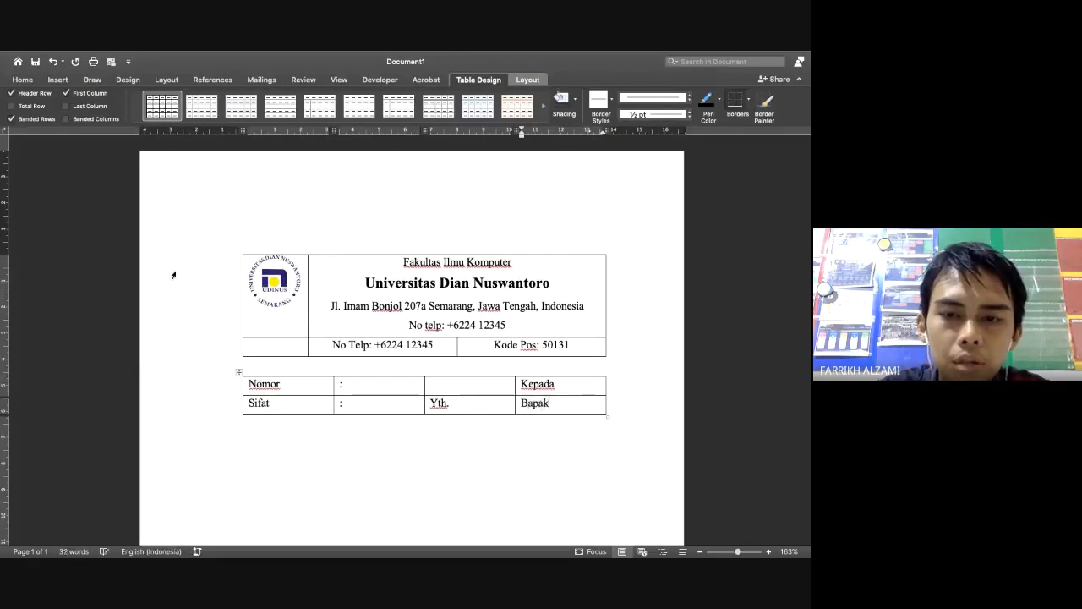
text(/I)
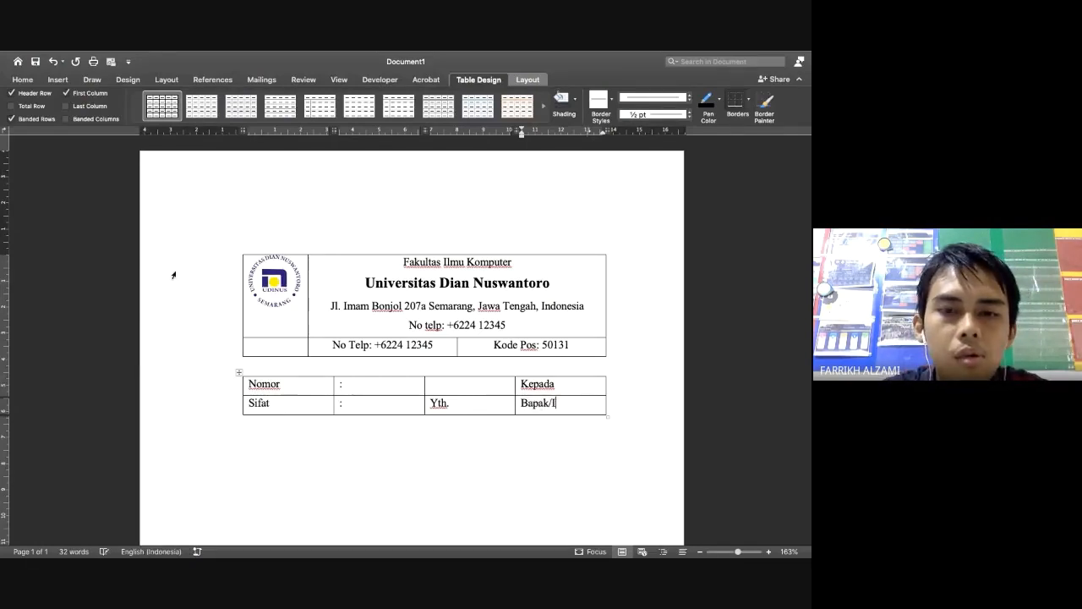
text(bu/Sdr)
key(Tab)
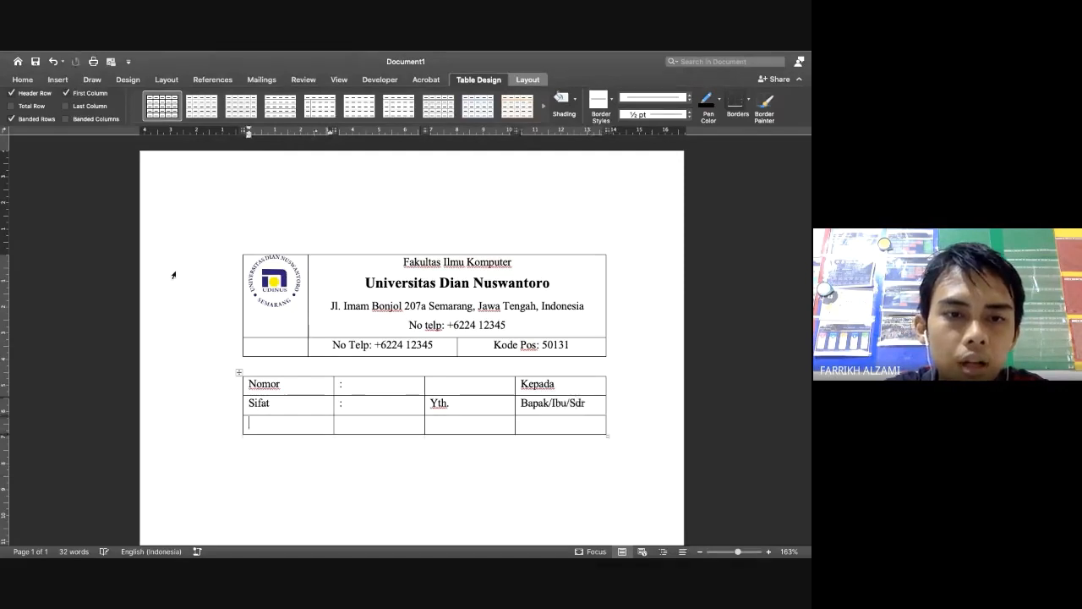
key(super+Tab)
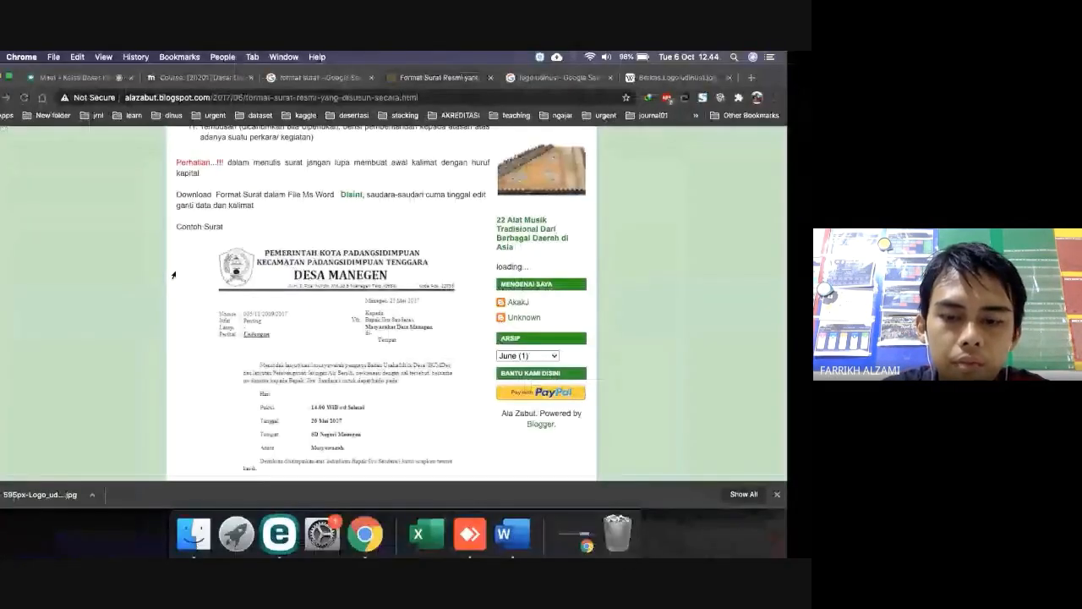
key(super+Tab)
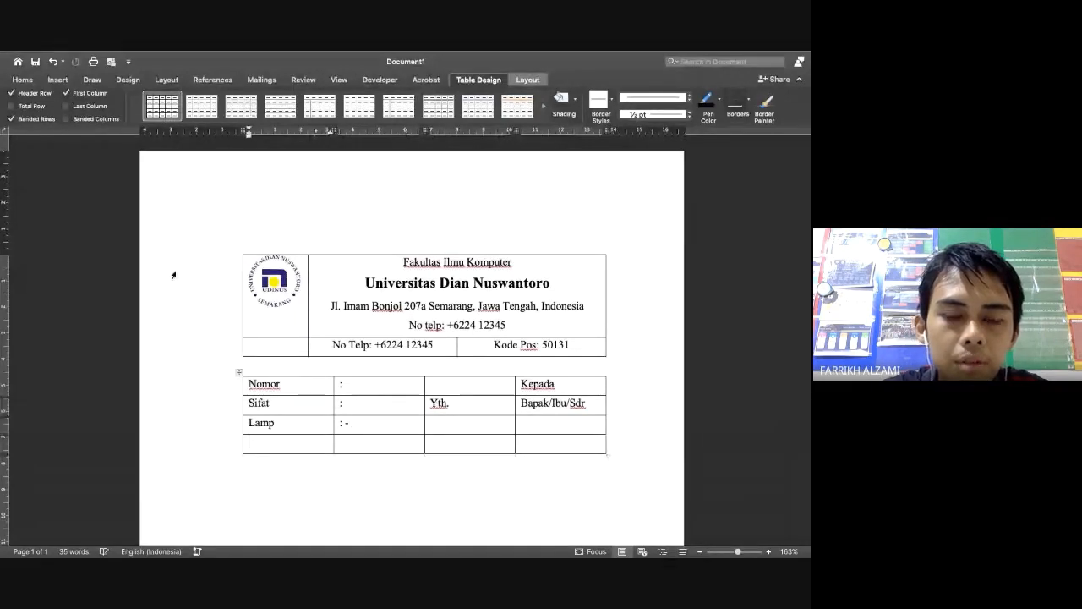
Enter Undangan as the Perihal value, using the sample letter as reference
key(super+Tab)
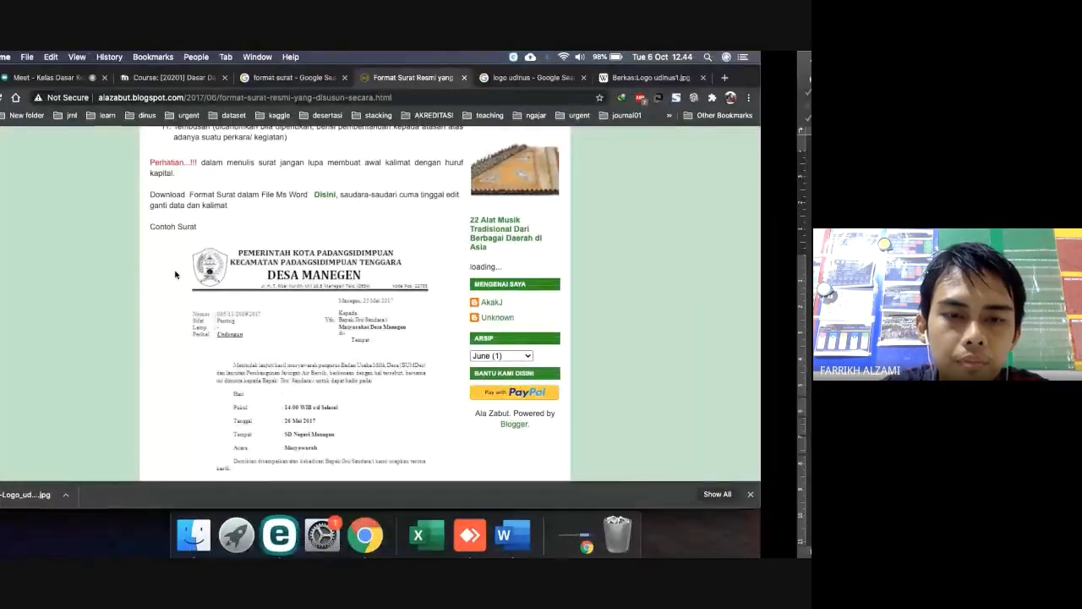
key(super+Tab)
text(Unda)
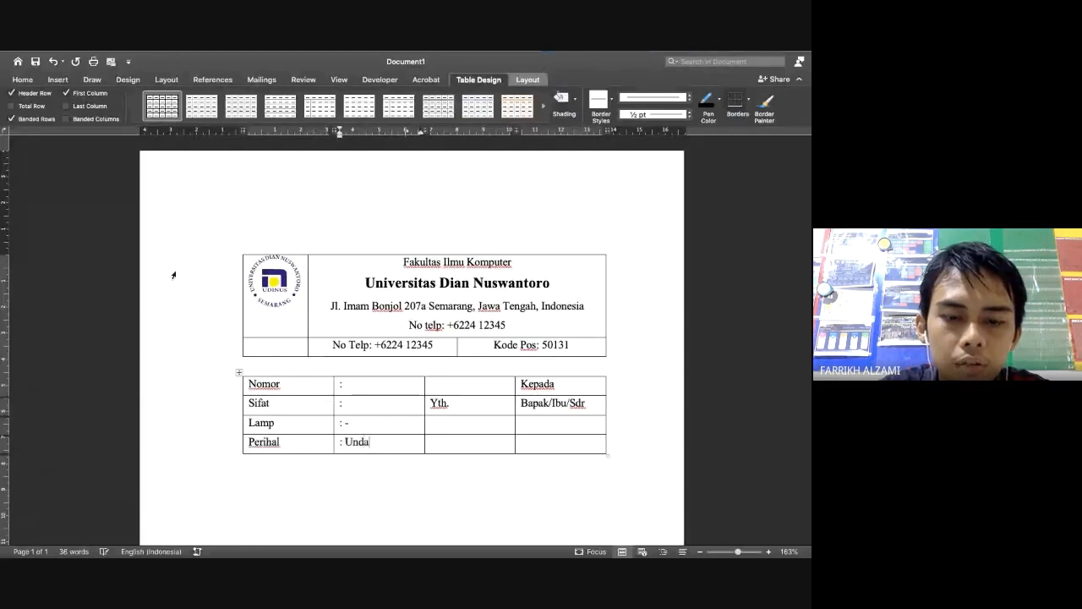
text(ngan)
key(super+Tab)
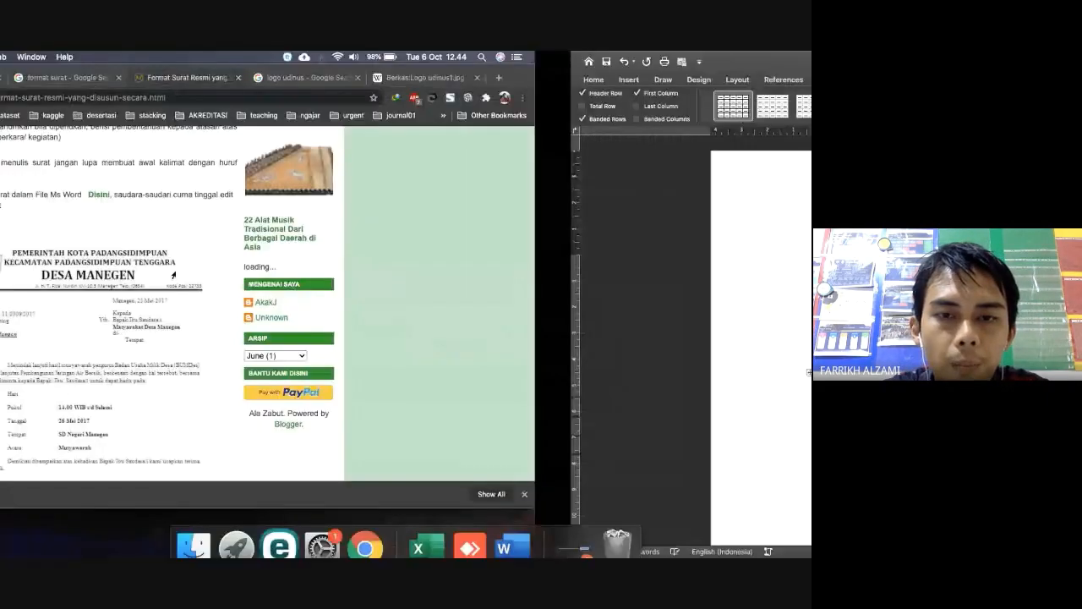
key(super+Tab)
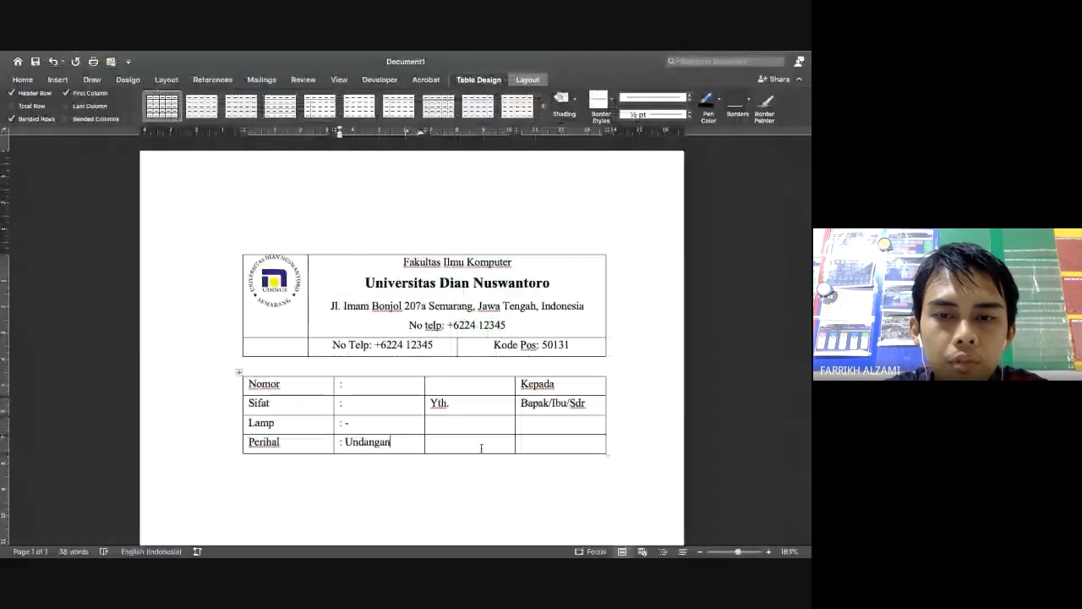
key(super+Tab)
key(super+Tab)
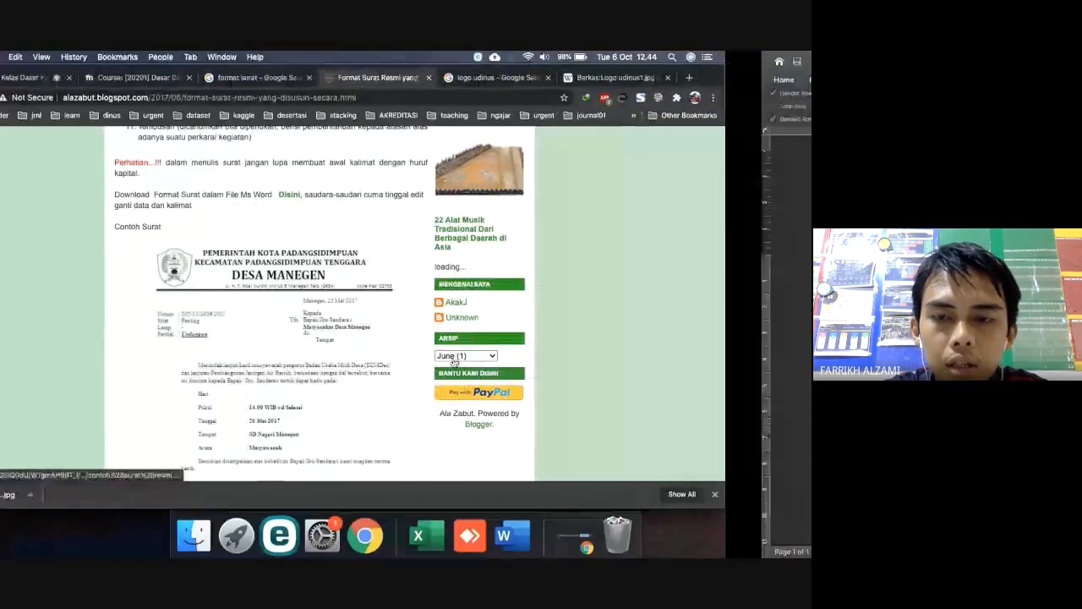
Write 'Wali mahasiswa' in the empty Kepada-column cell of the Lamp row
click(560, 422)
text(Wai)
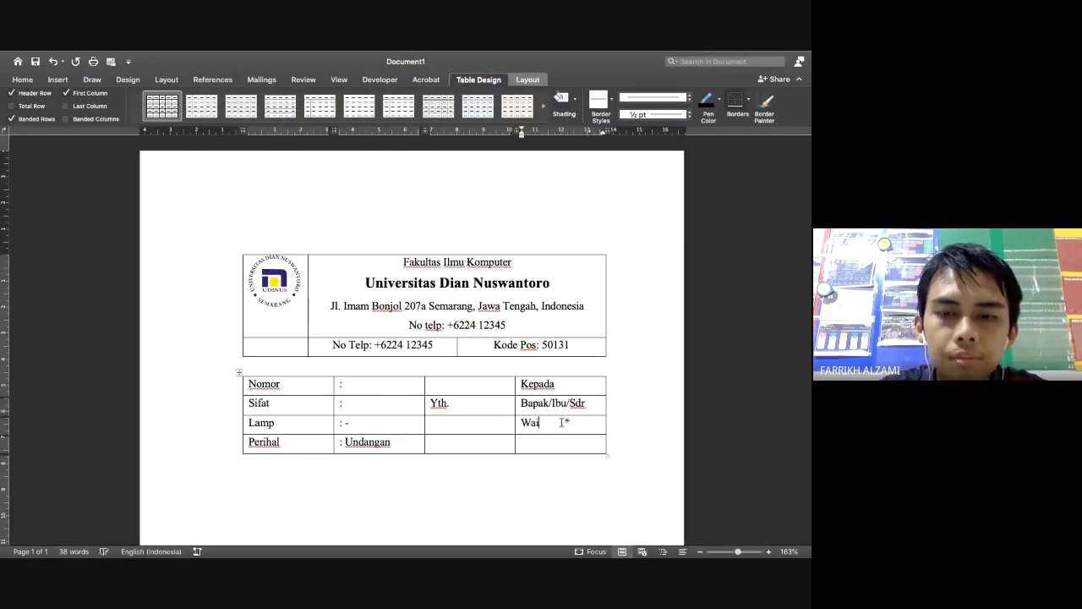
key(BackSpace)
text(limurid)
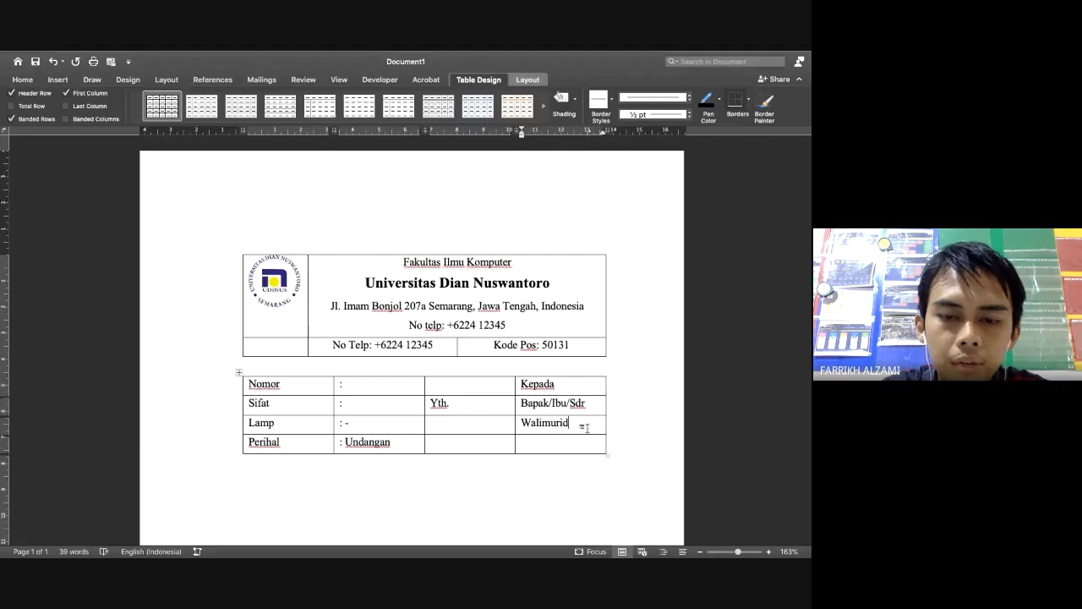
key(super+Tab)
key(super+Tab)
key(BackSpace)
key(BackSpace)
key(BackSpace)
key(BackSpace)
key(BackSpace)
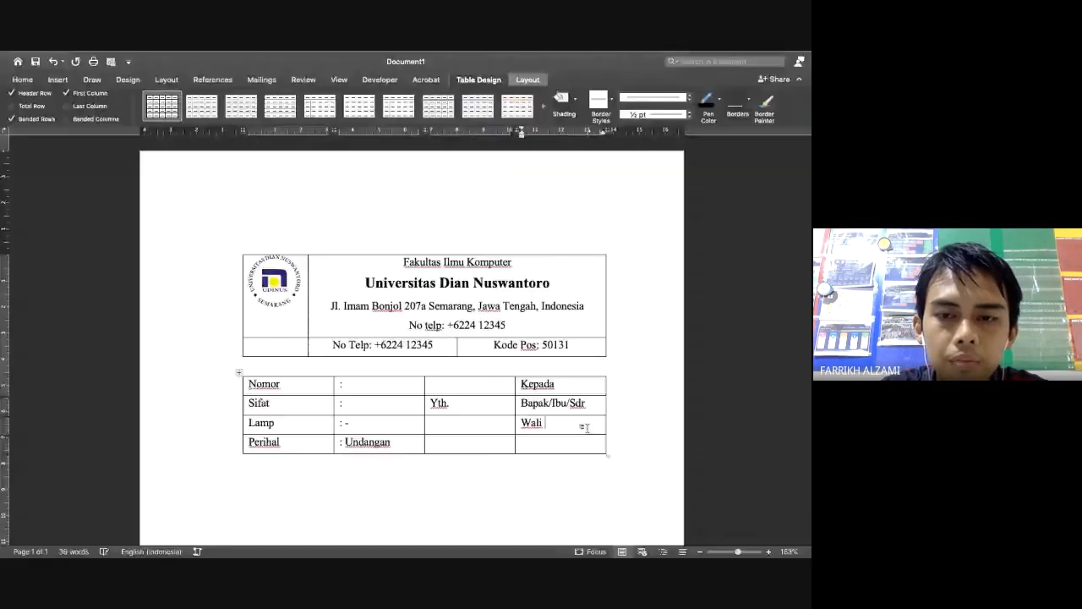
text(mahasiswa)
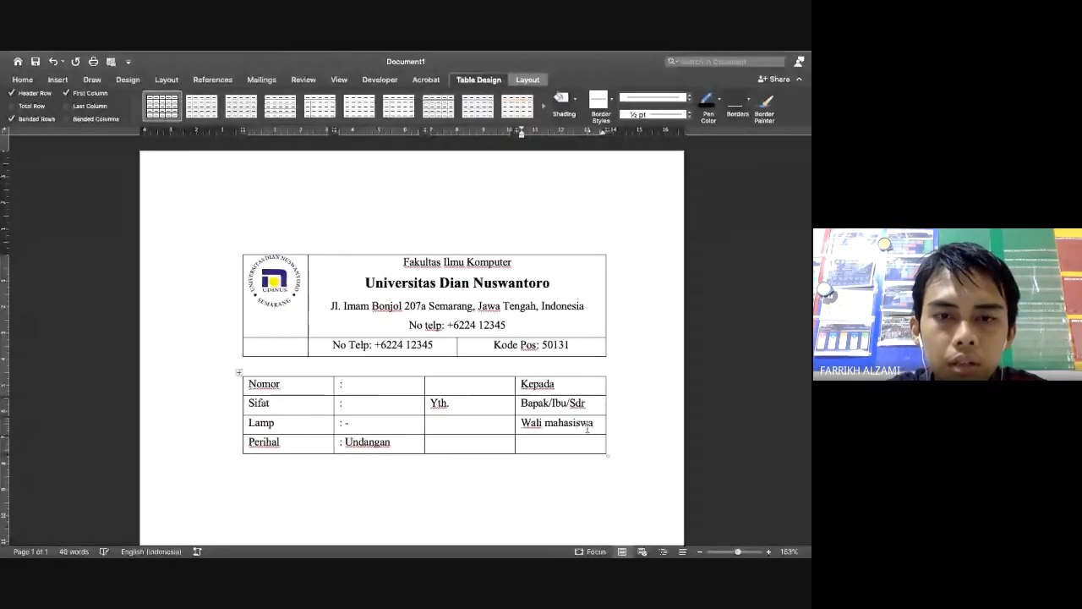
key(super+Tab)
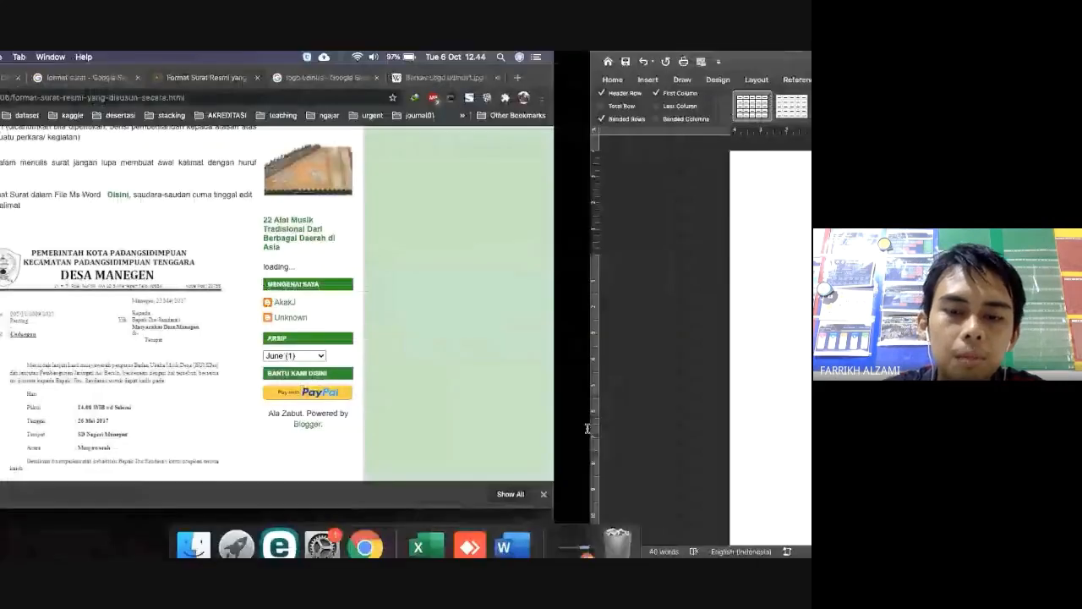
key(super+Tab)
Type 'Ditempat' in the cell below Wali mahasiswa and select the accidental extra bottom row
click(522, 442)
text(di)
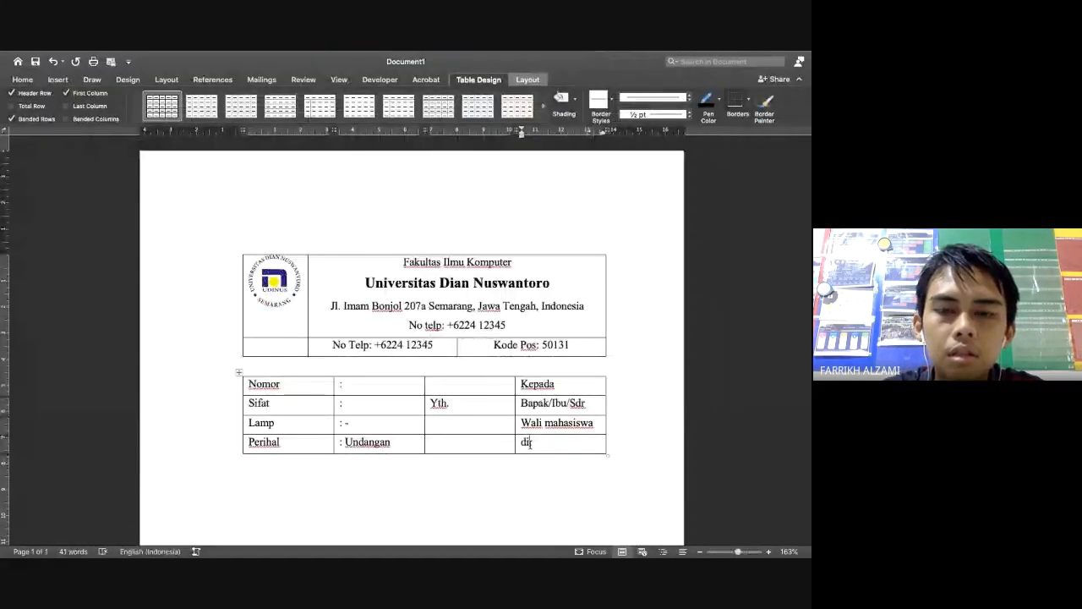
key(Tab)
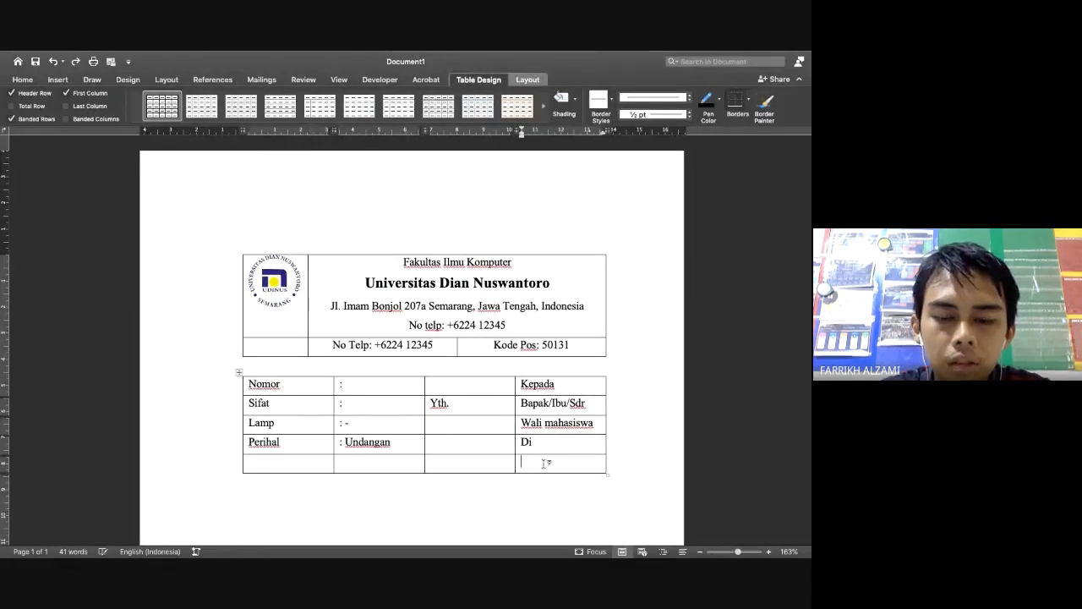
click(542, 464)
text(tem)
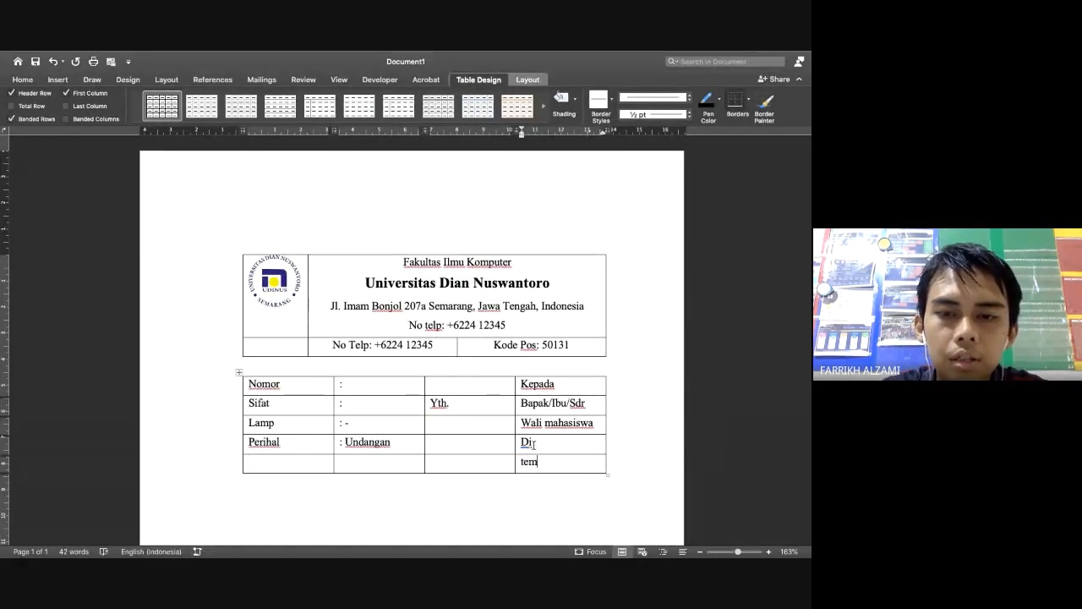
click(533, 442)
text(empat)
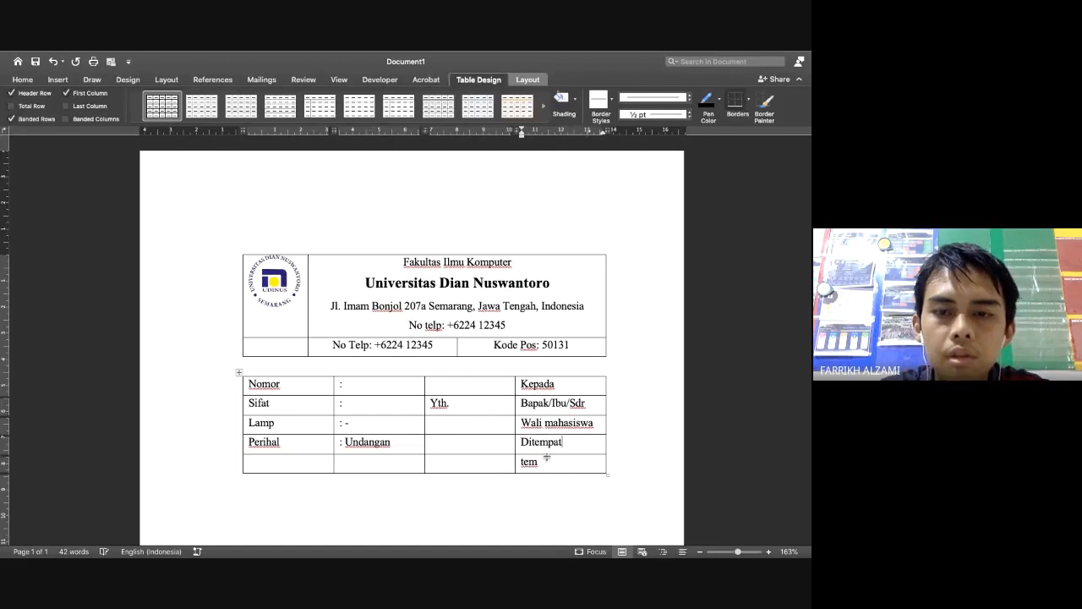
drag(324, 459, 539, 466)
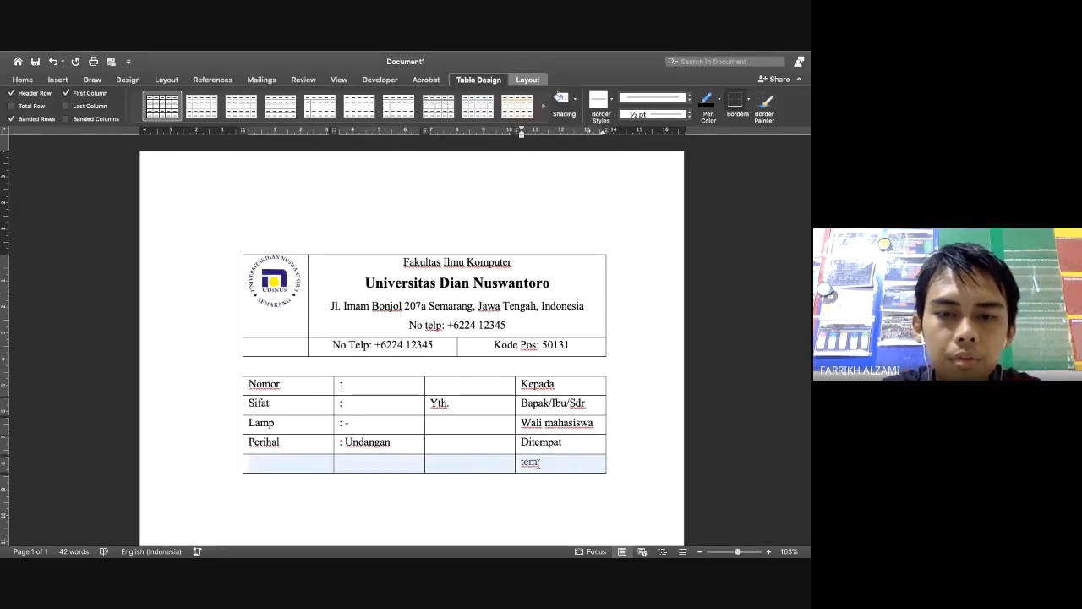
Delete the extra bottom row and narrow the label column to widen the value column
key(BackSpace)
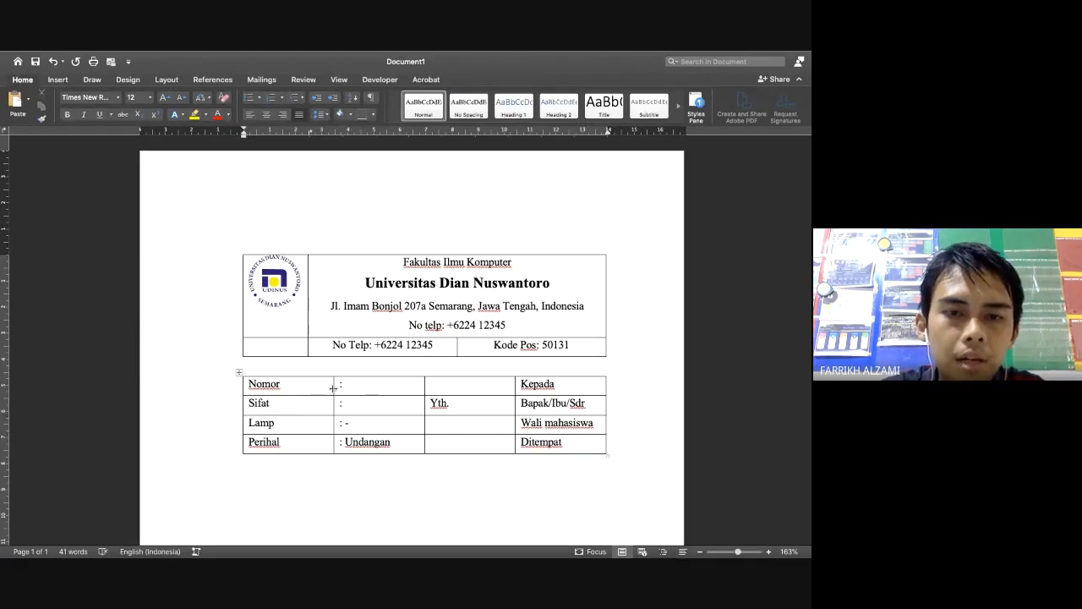
drag(333, 384, 286, 386)
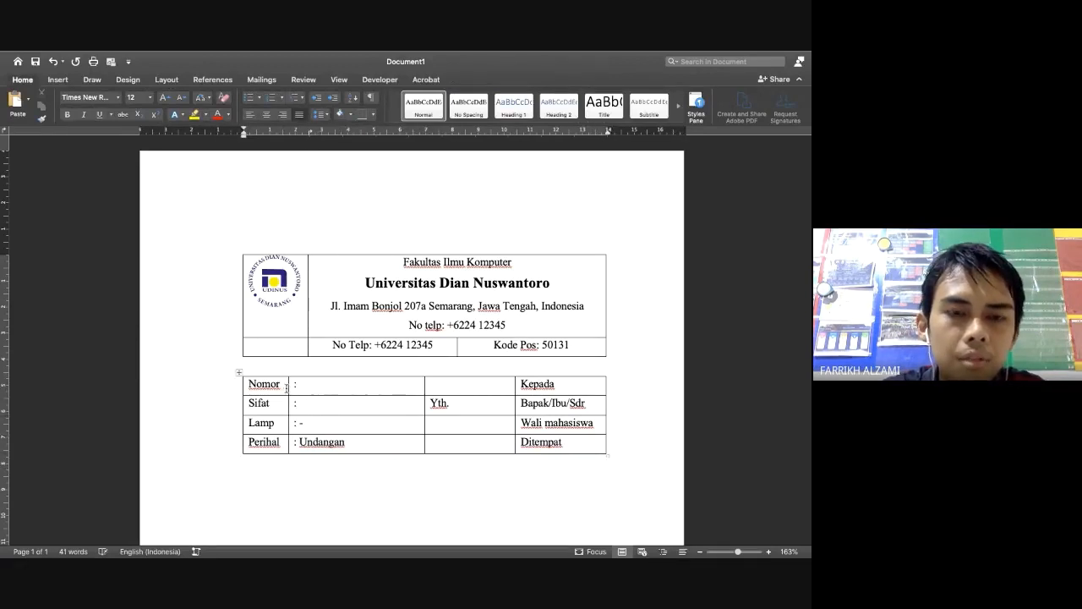
key(ctrl+Left)
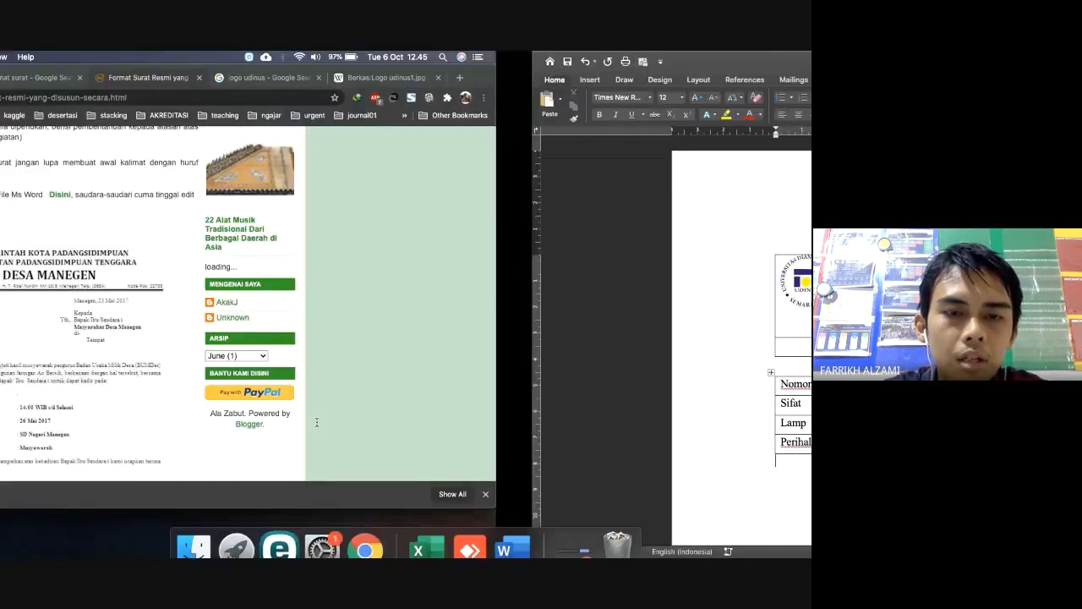
key(ctrl+Right)
Fill in Nomor with 005/X/2020 and Sifat with umum
click(314, 384)
text(00)
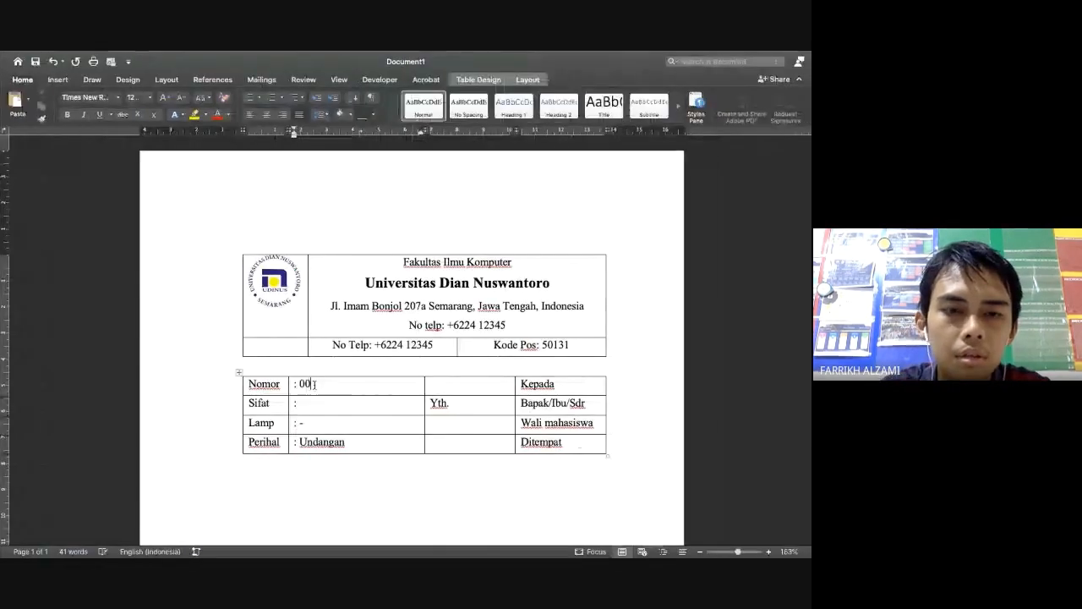
text(5/)
mouse_move(434, 53)
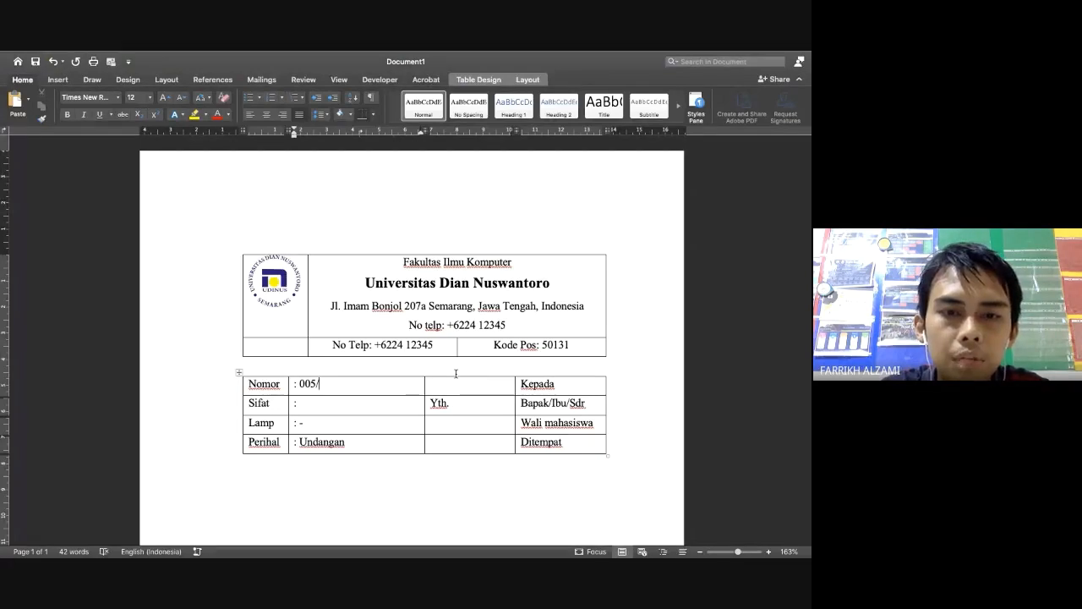
text(X/)
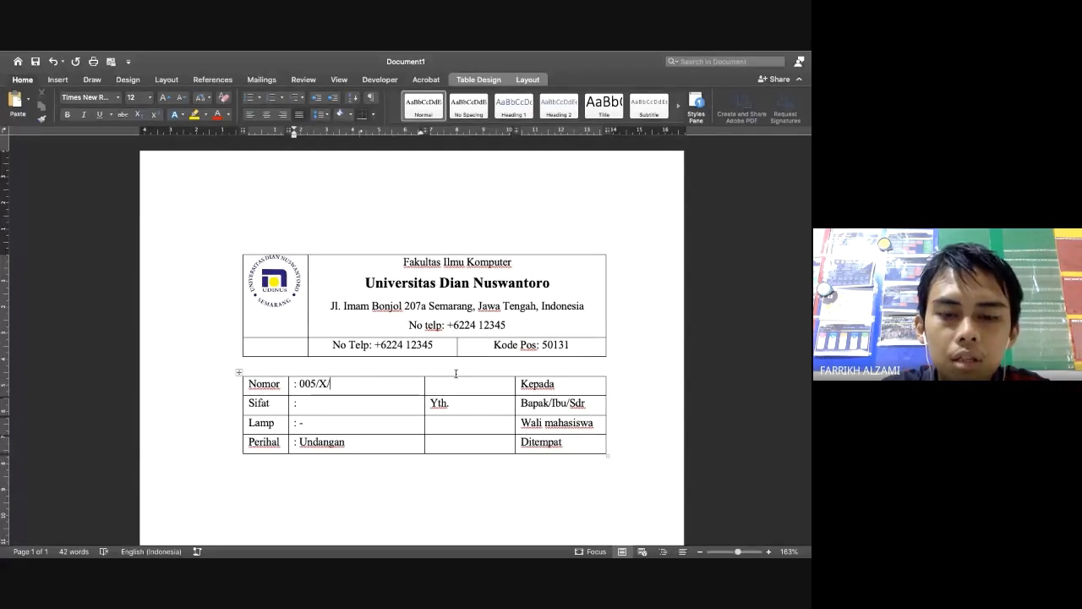
text(2020)
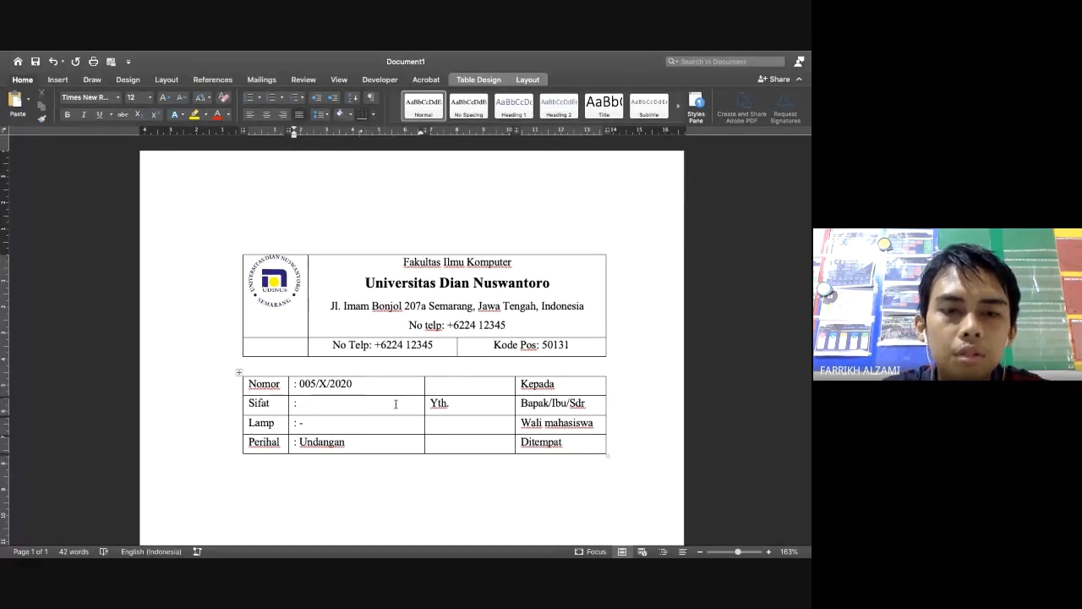
click(349, 403)
text(um)
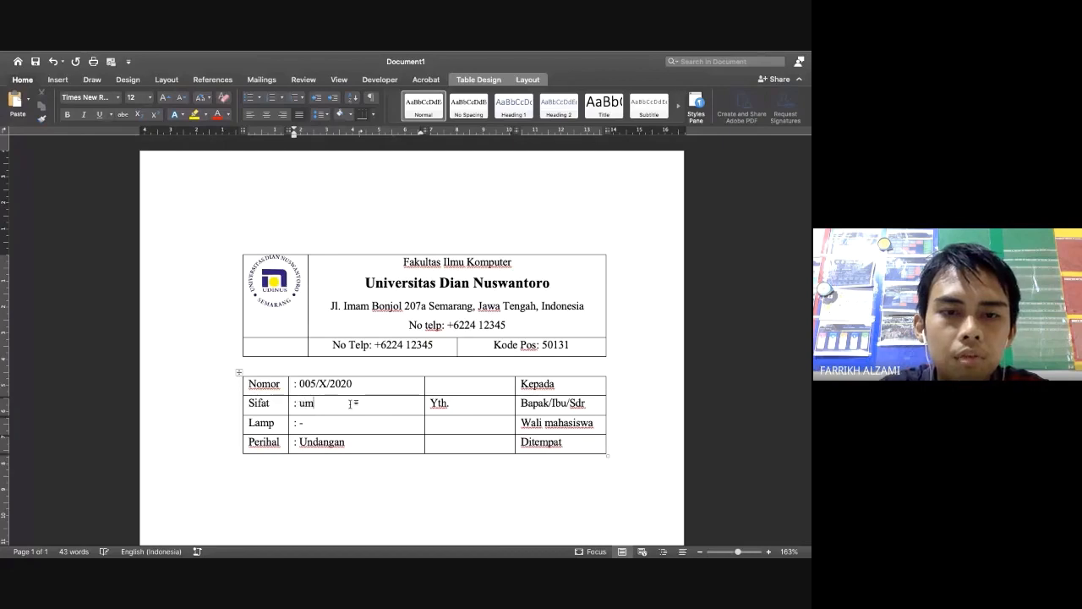
text(um)
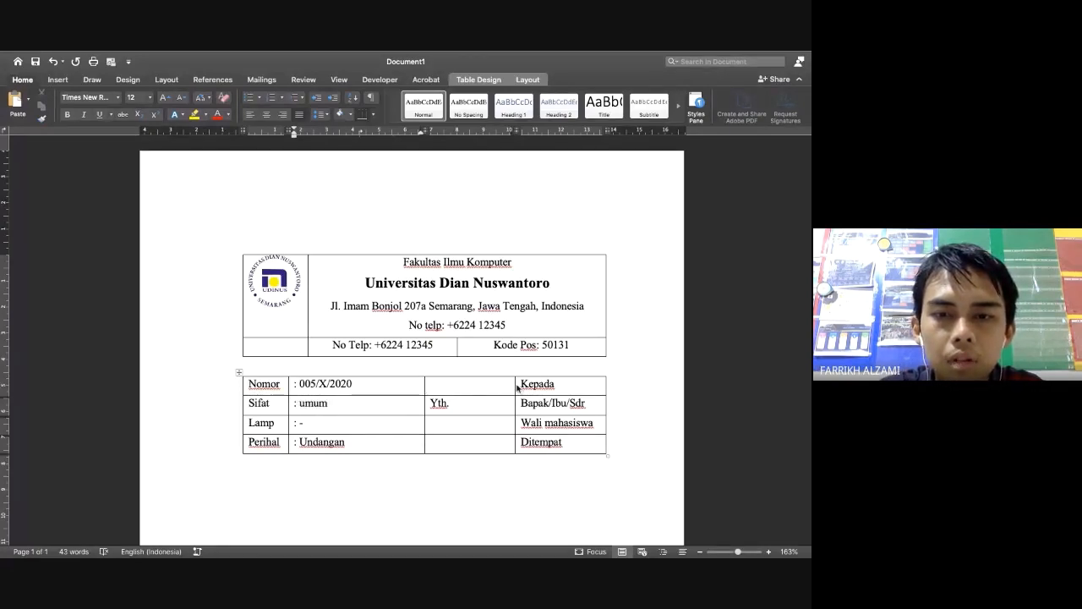
Add '{nama siswa}' after Wali mahasiswa and shift column borders left to widen the Kepada column
drag(516, 387, 465, 387)
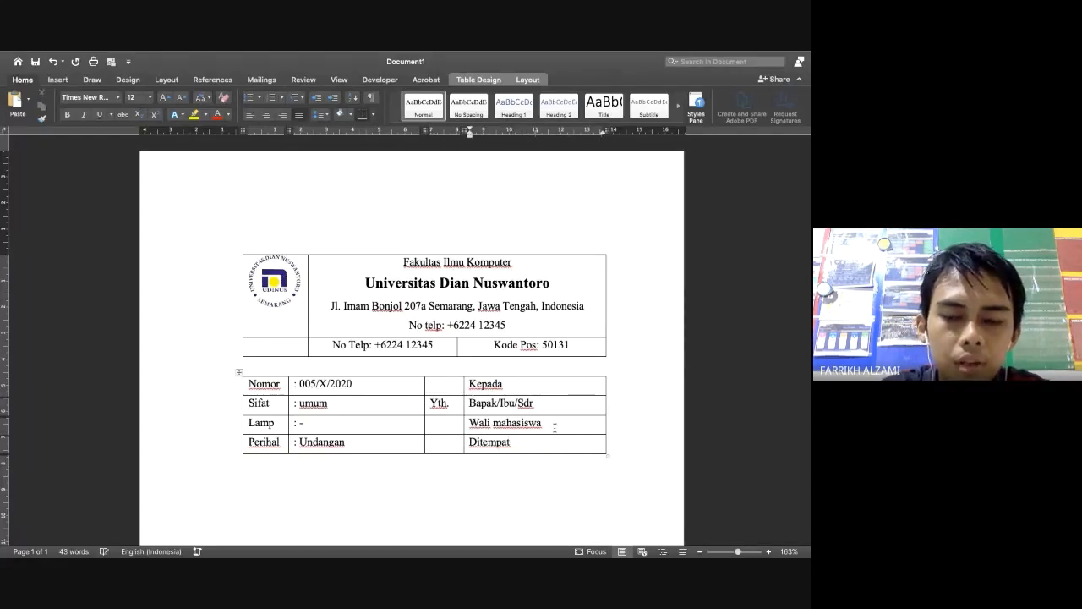
text({})
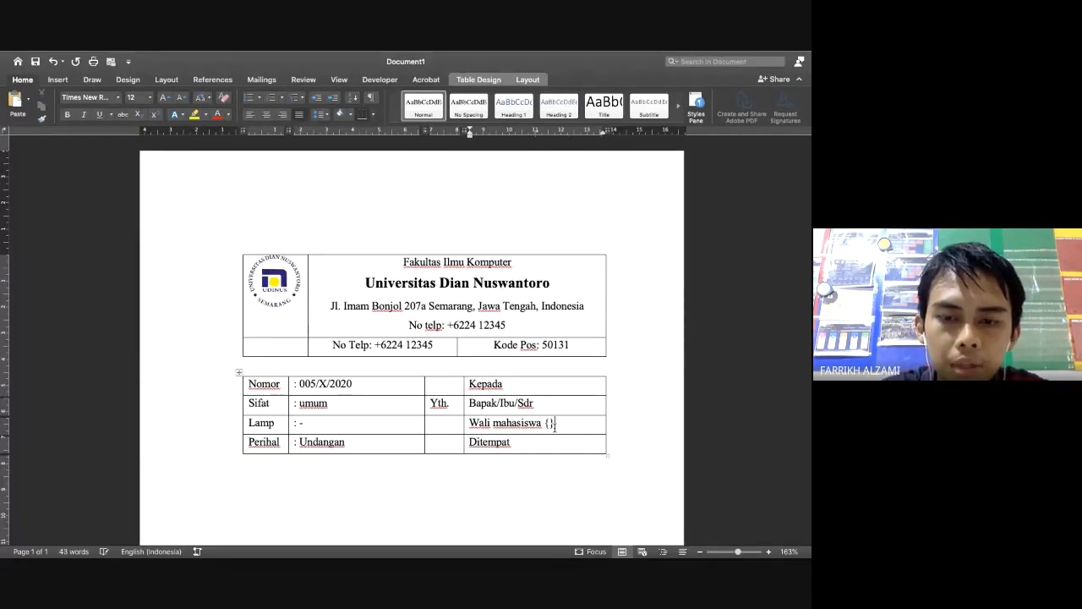
text(nama siswa)
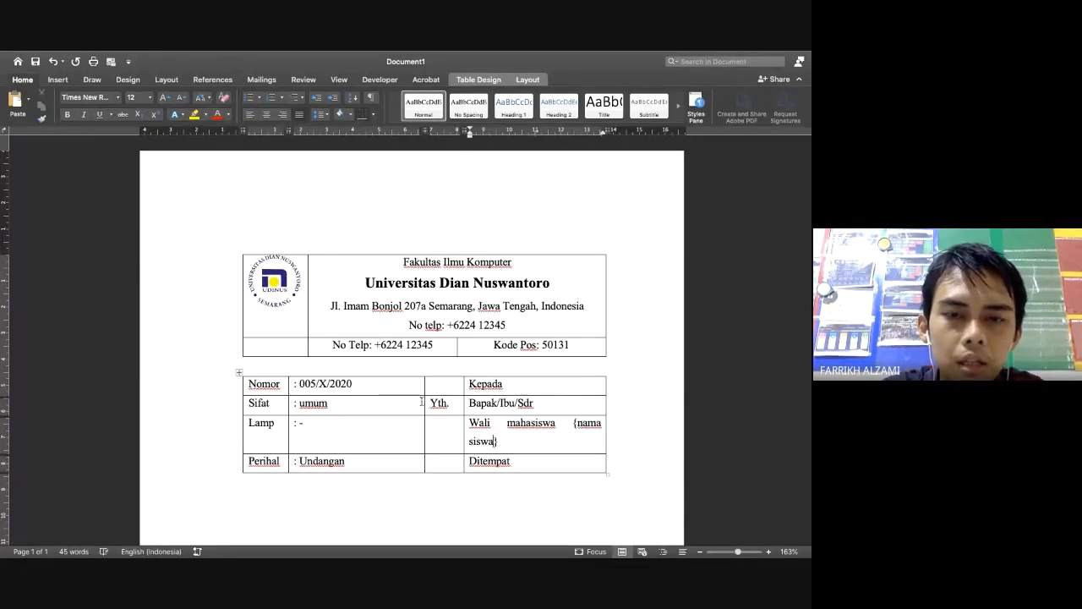
drag(424, 402, 378, 404)
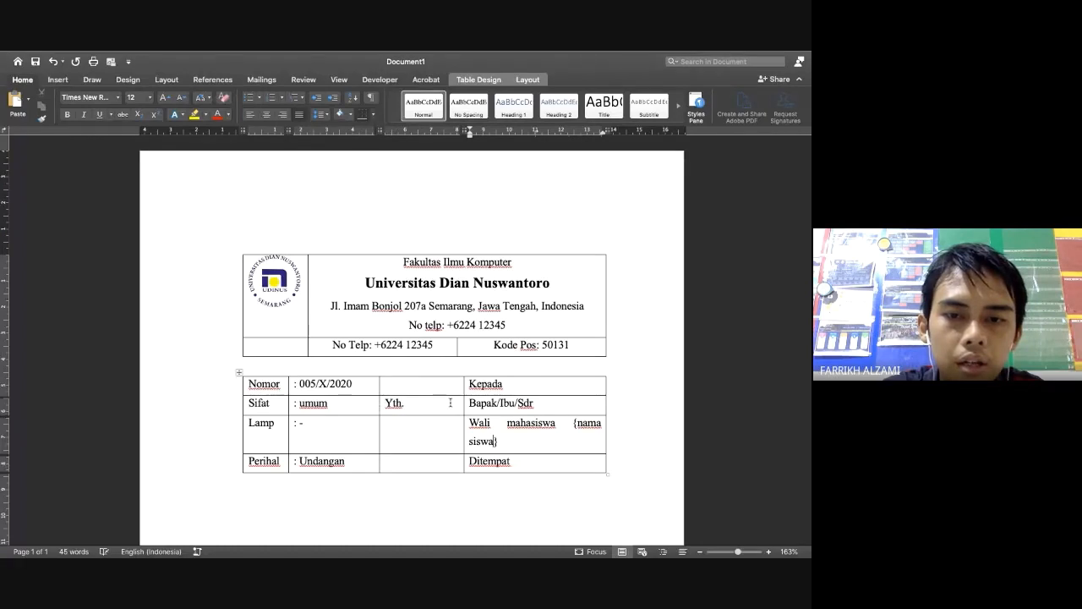
drag(463, 402, 408, 403)
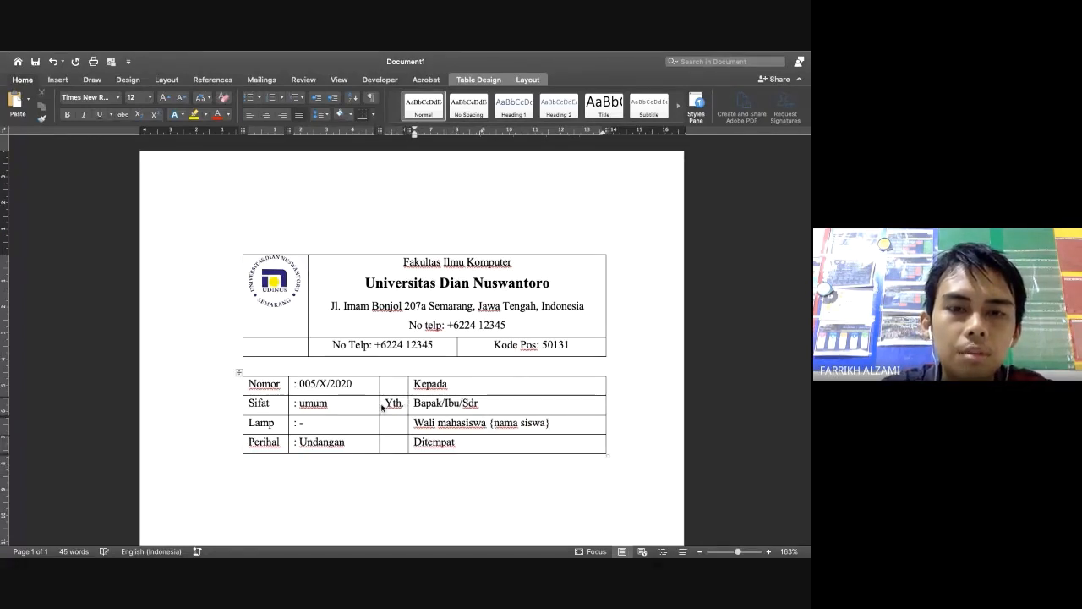
click(387, 404)
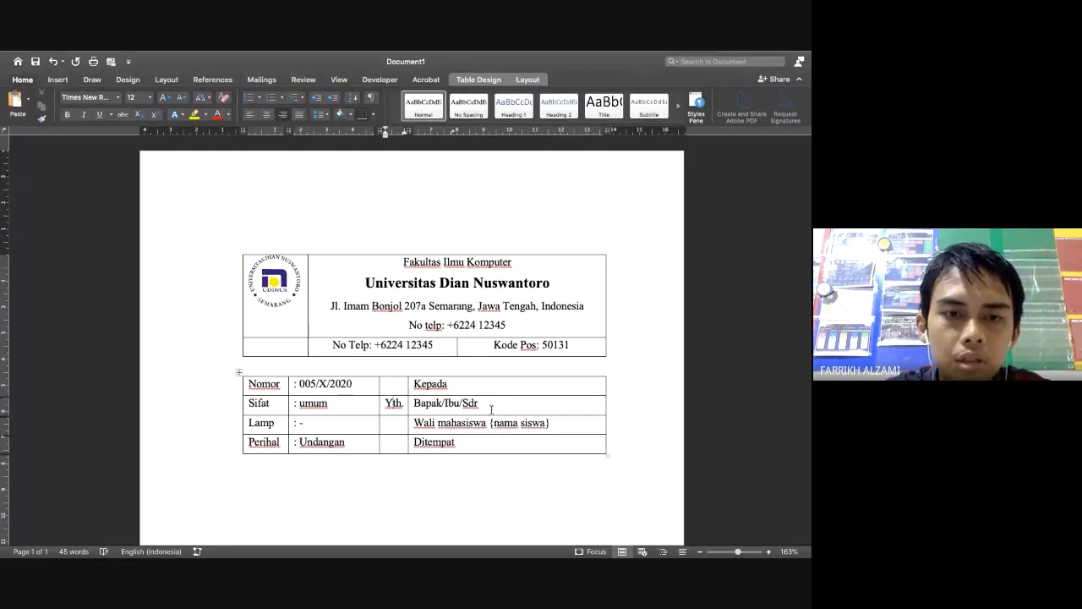
Admit the waiting participant on the Meet call, view the example letter, then return to Word
key(super+Tab)
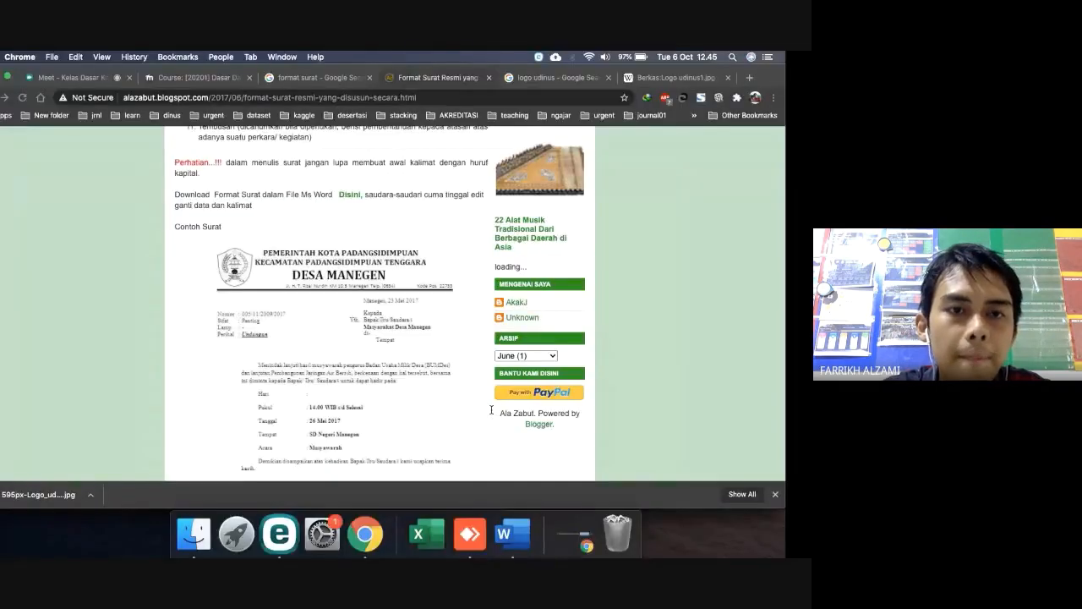
click(93, 77)
click(517, 338)
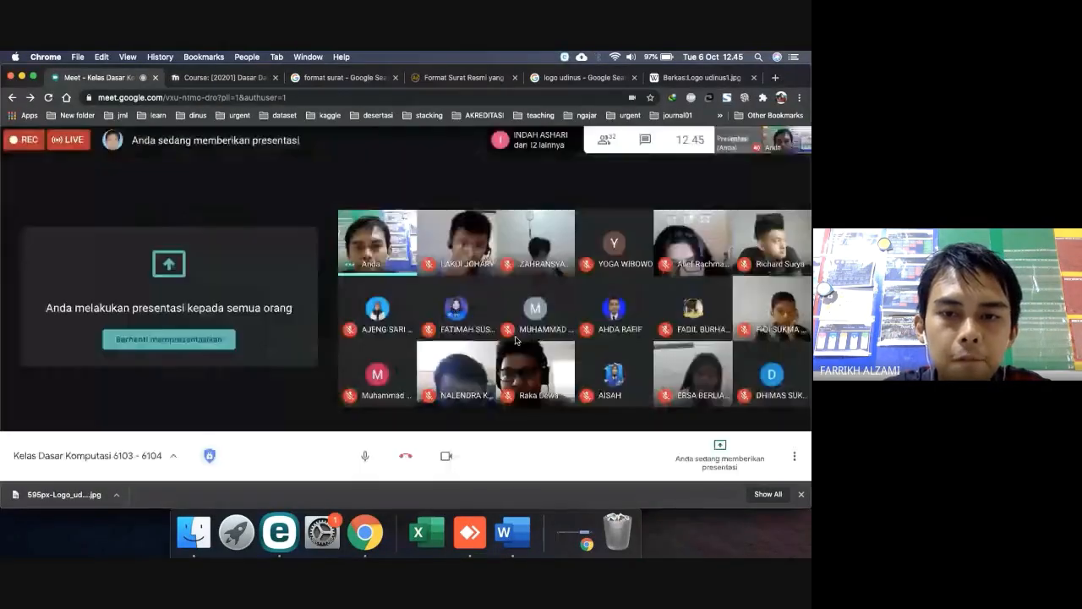
key(ctrl+Right)
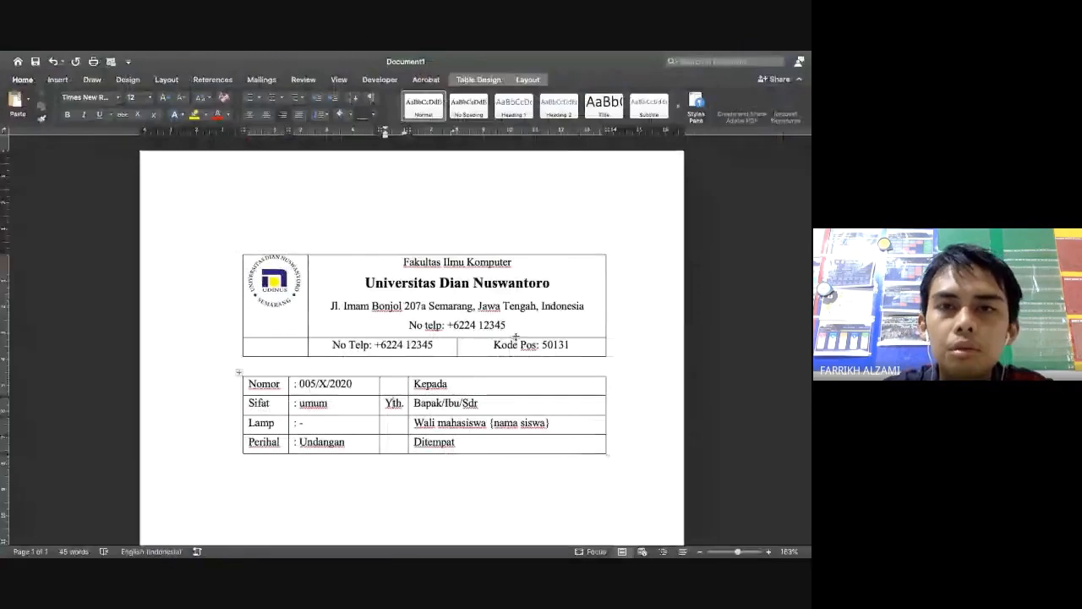
key(ctrl+Left)
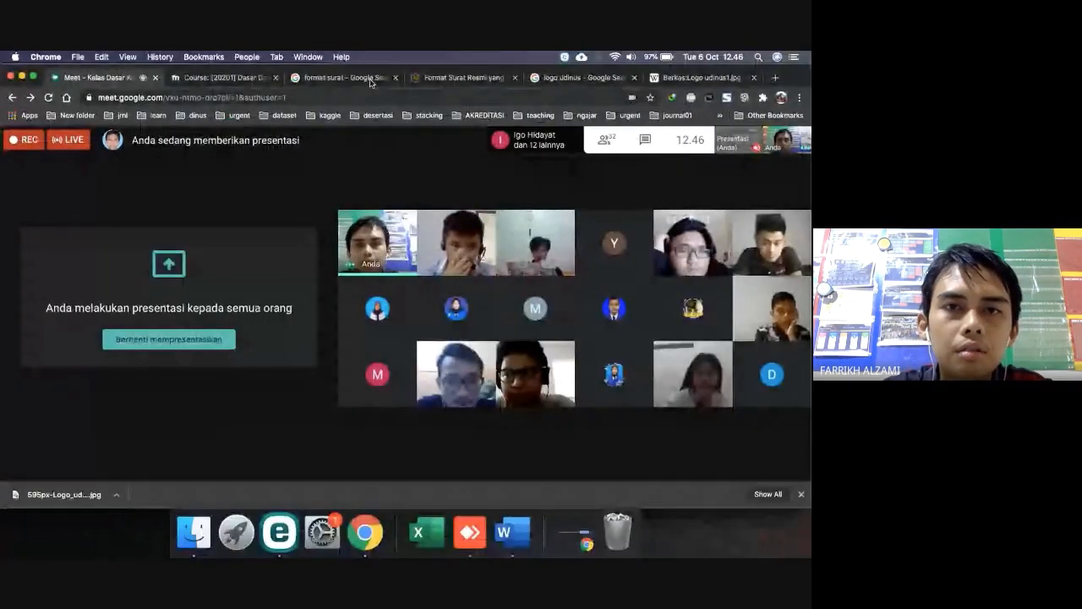
click(447, 77)
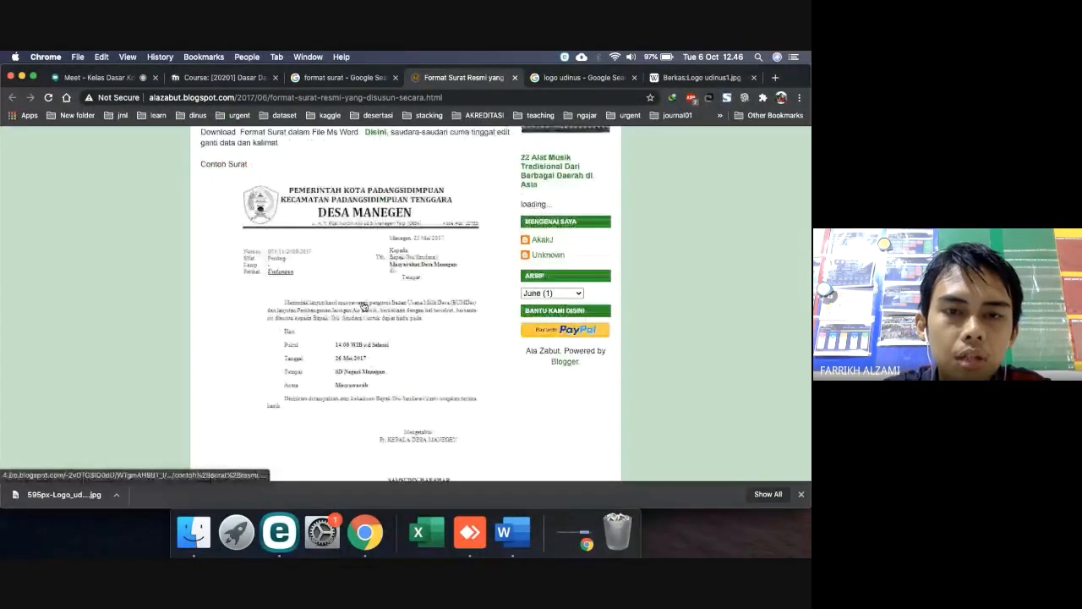
key(ctrl+Right)
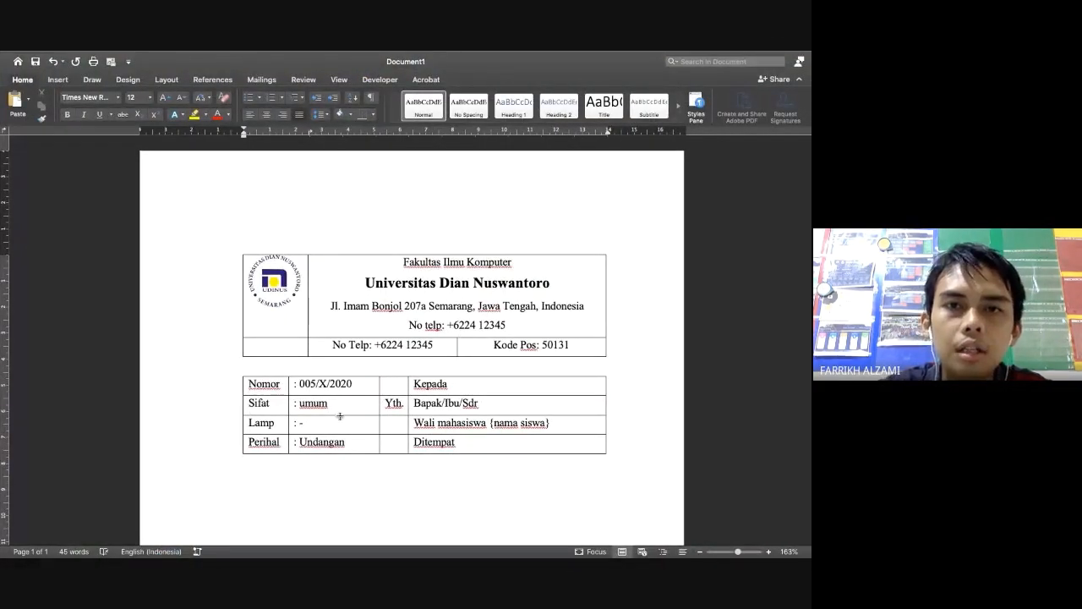
Write the paragraph 'Menindaklanjuti kegiatan belajar mengajar…' through '…sebagai berikut:' and start a new line
click(326, 115)
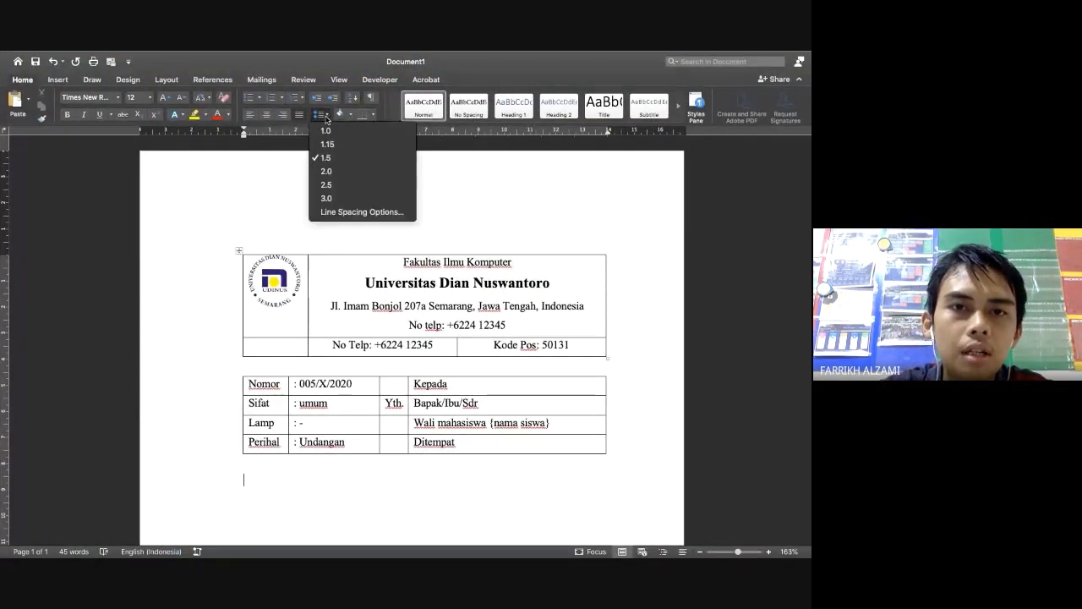
click(327, 118)
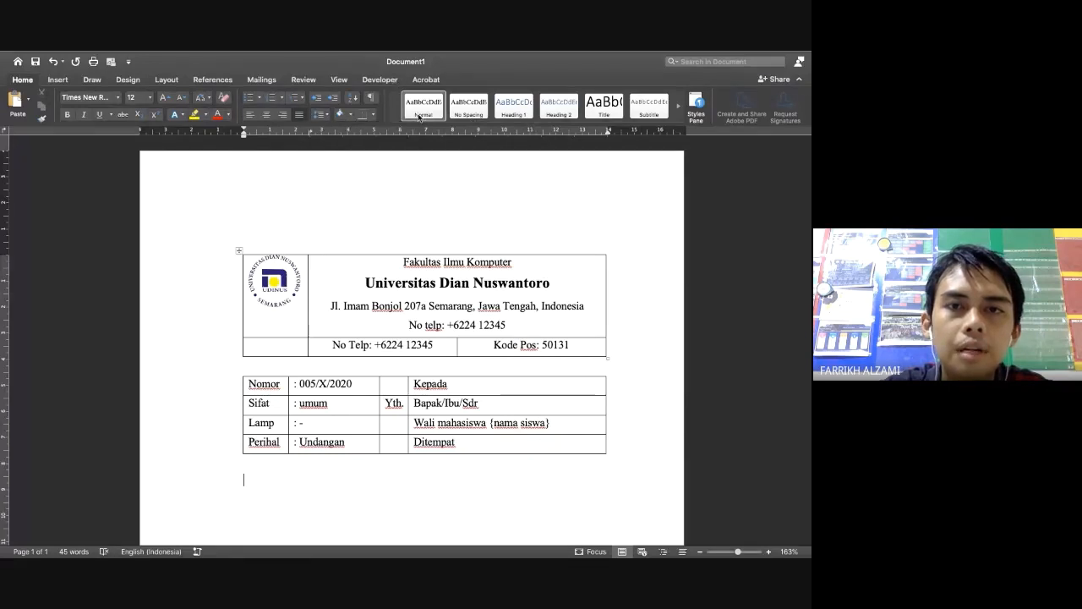
text(Menindaklan)
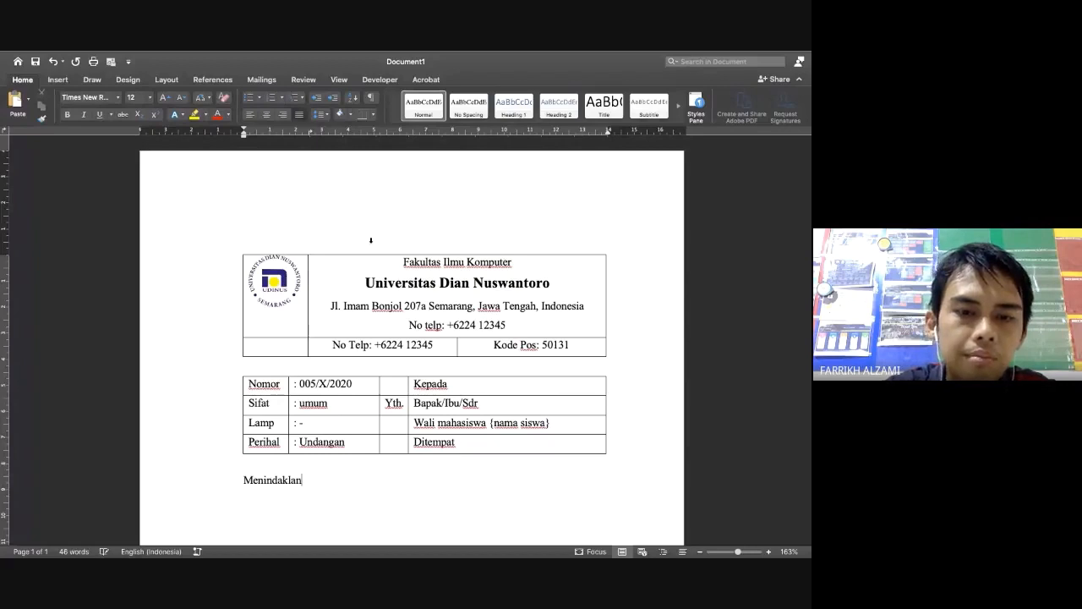
text(juti ke)
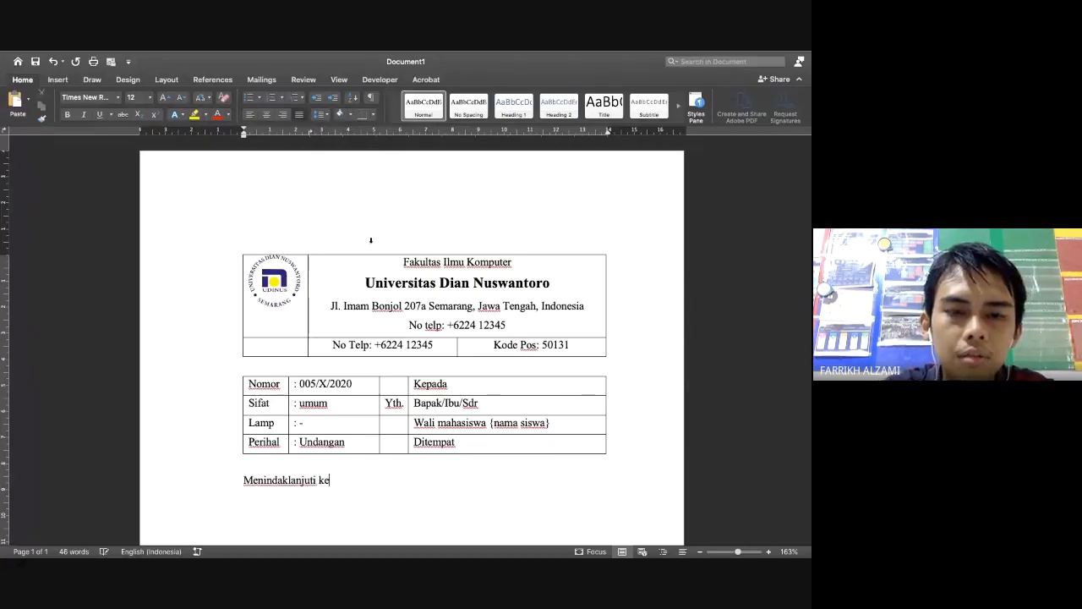
text(giatan be)
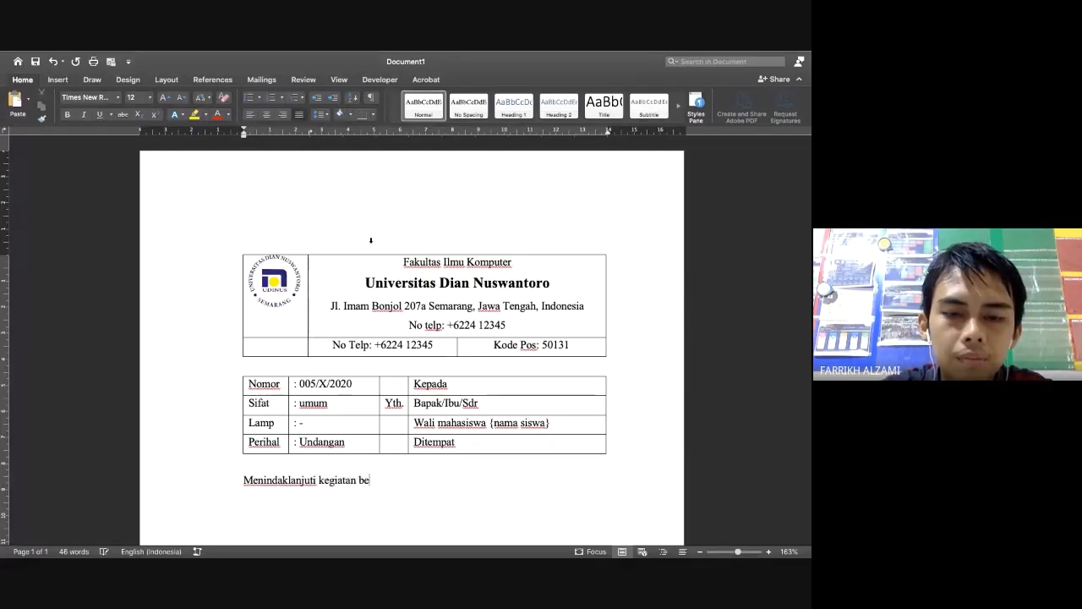
text(lajar mengaj)
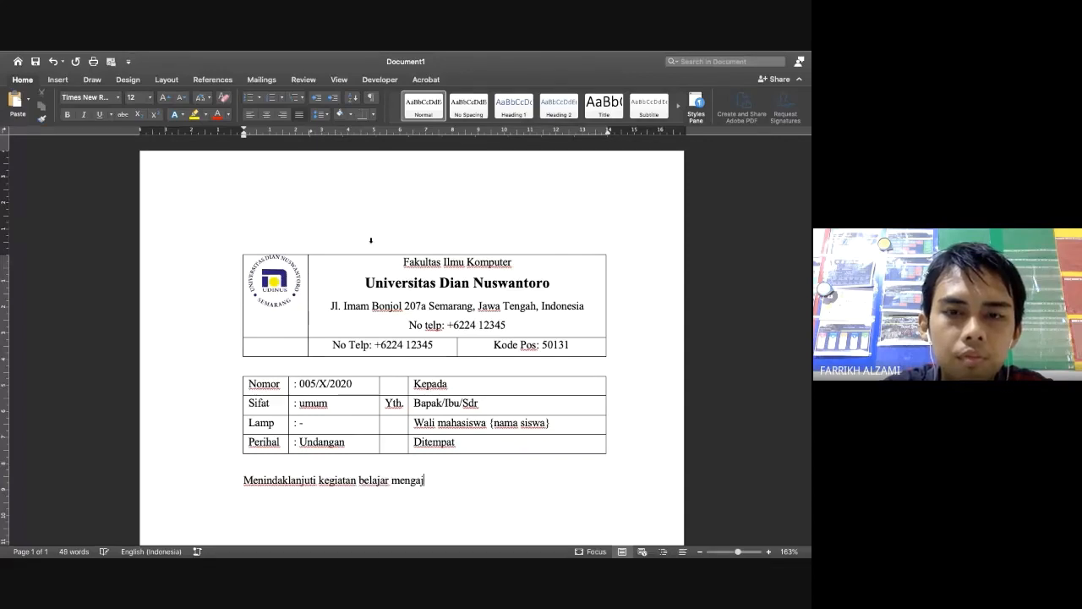
text(ar untuk )
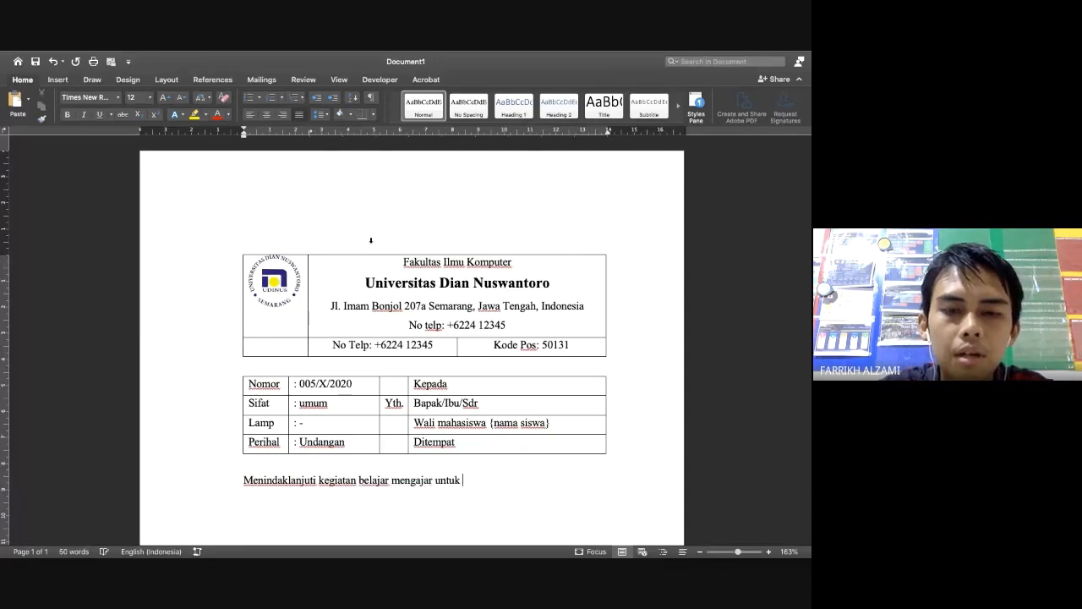
text(mahasiswa )
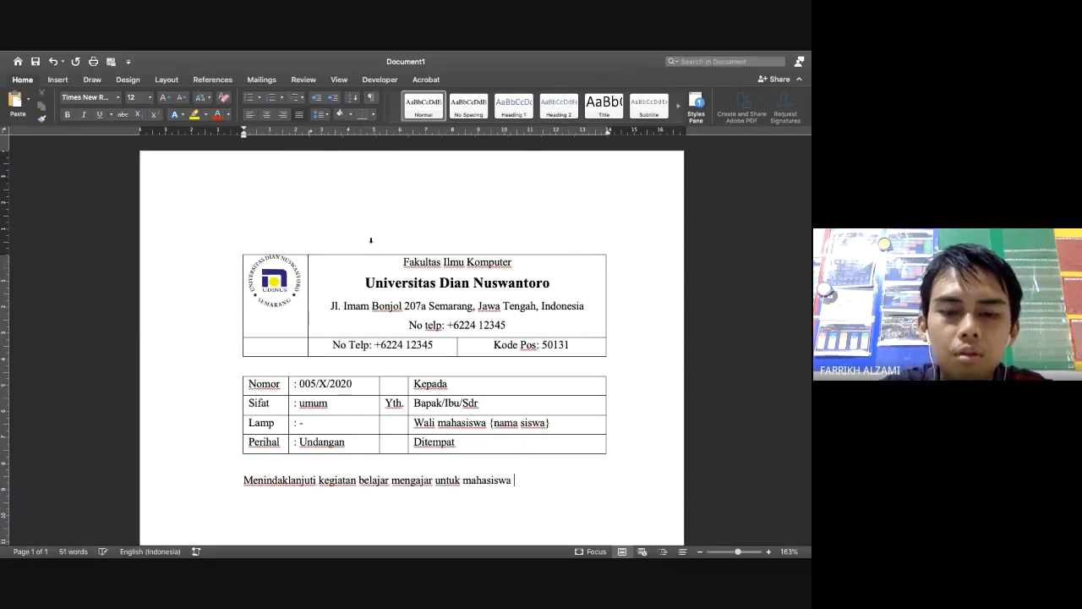
text(Fakul)
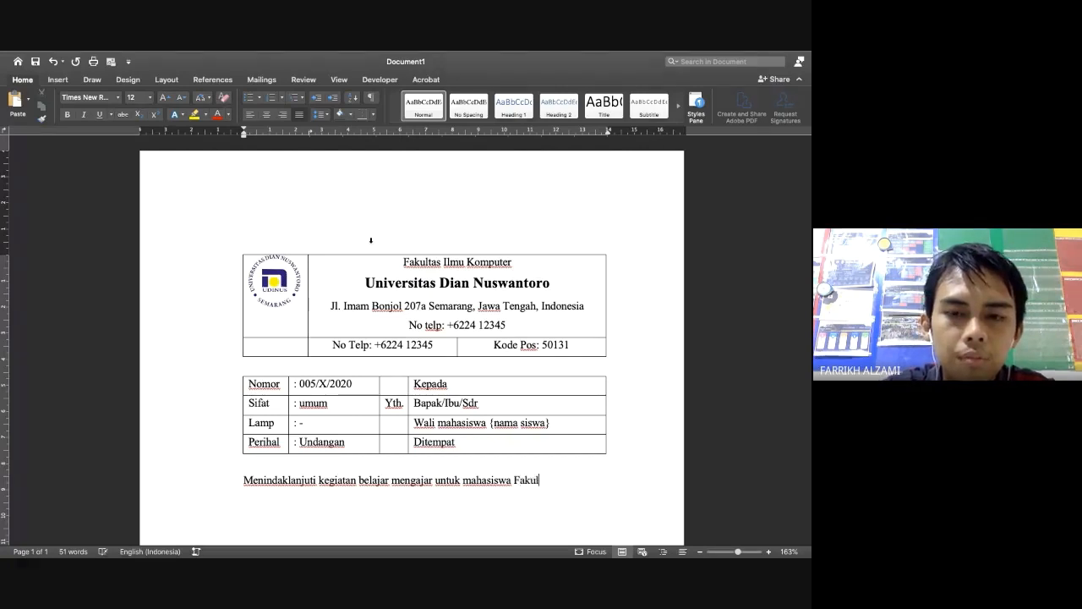
text(tas Ilmu KOmpuer)
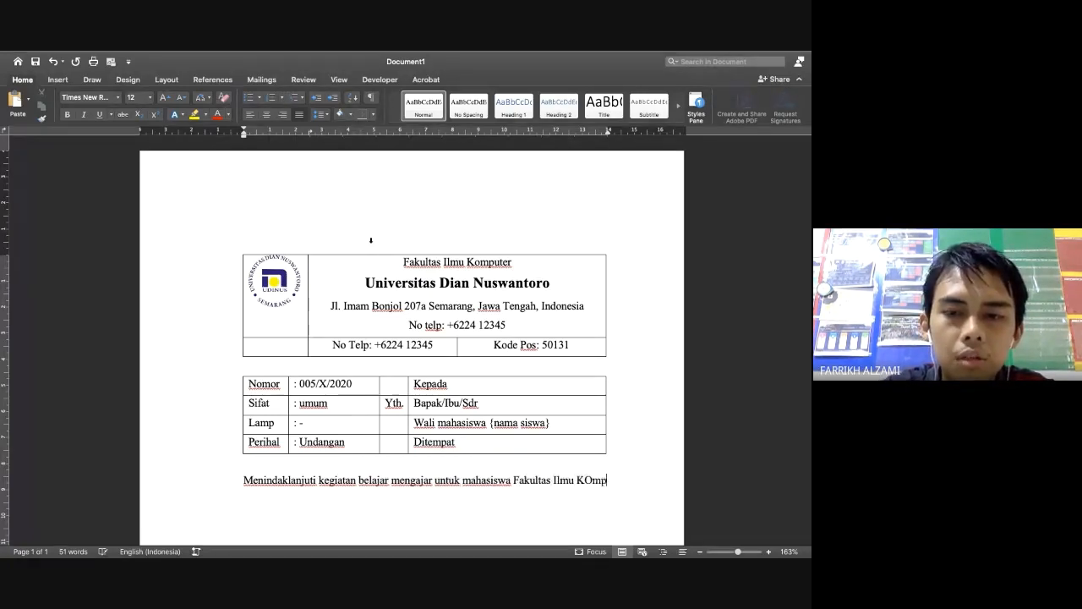
key(BackSpace)
key(BackSpace)
key(BackSpace)
key(BackSpace)
key(BackSpace)
key(BackSpace)
key(BackSpace)
key(BackSpace)
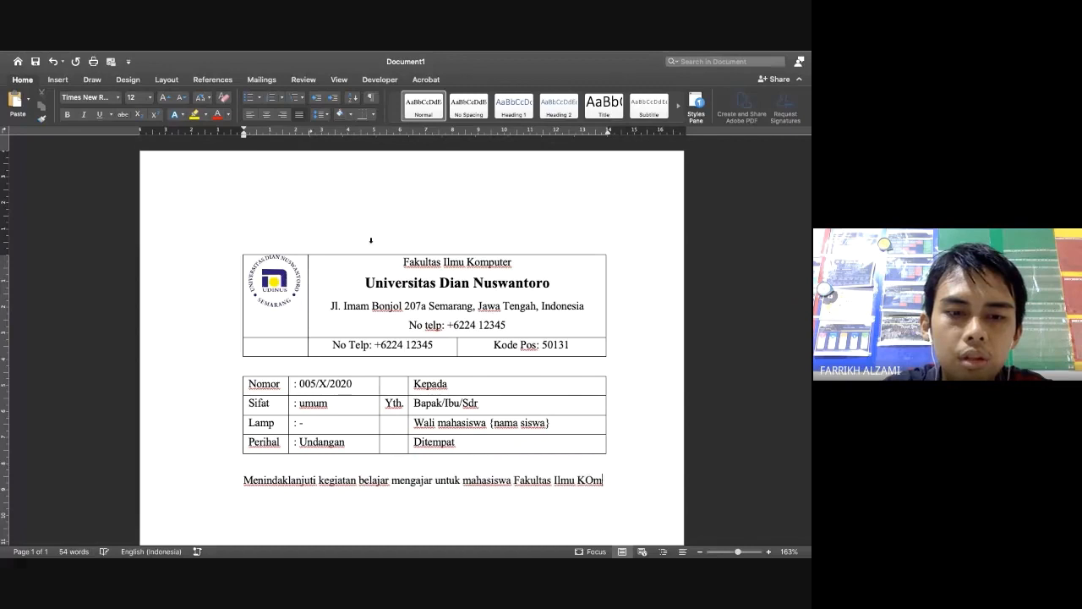
text(Komputer)
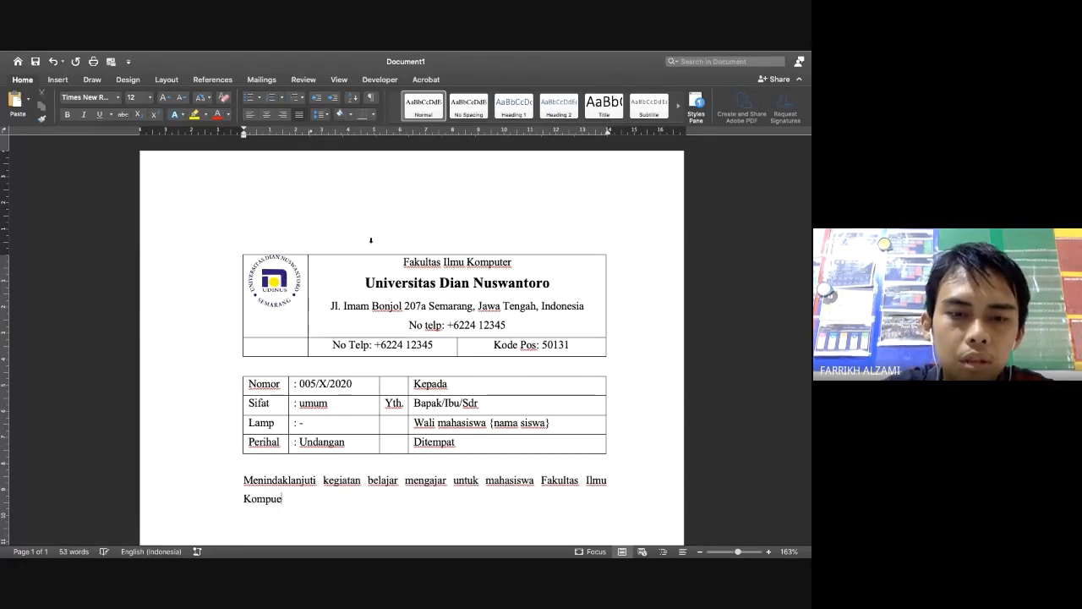
text( U)
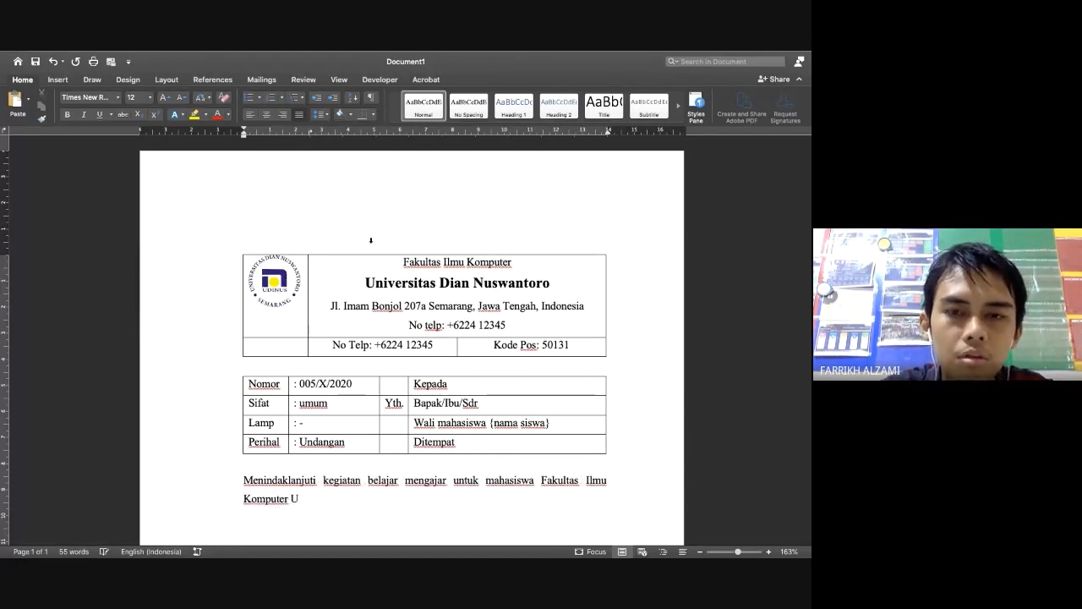
text(niversitas Dian)
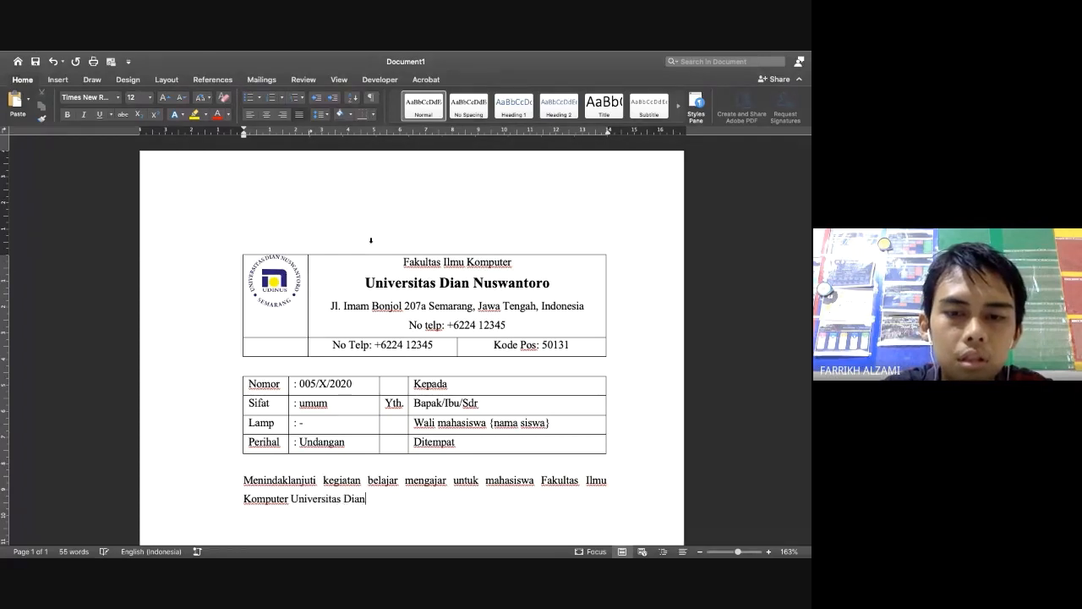
text( Nuswantoro,)
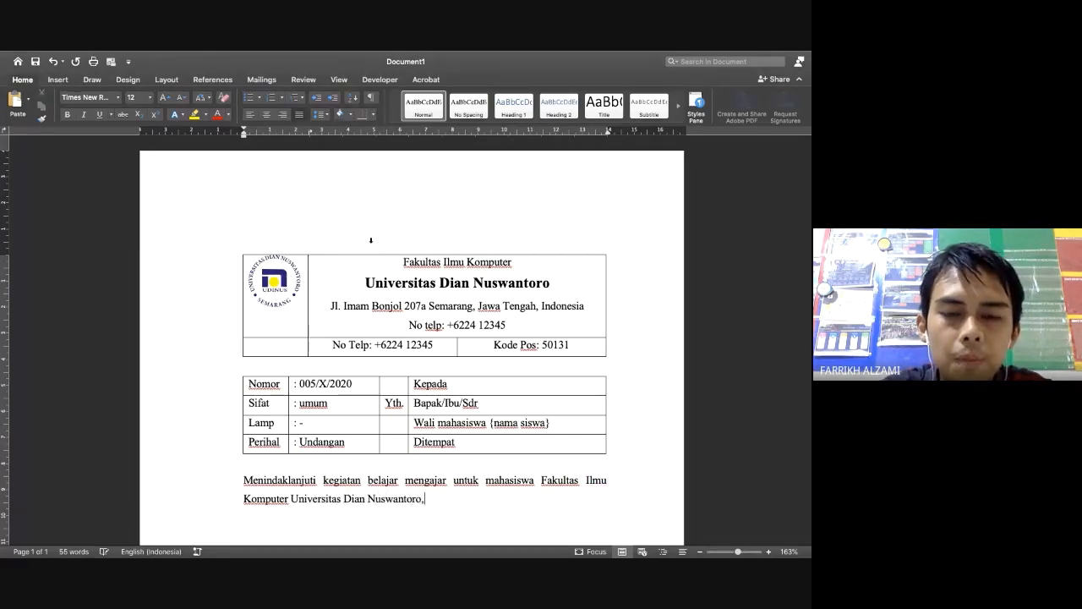
text( maka kami )
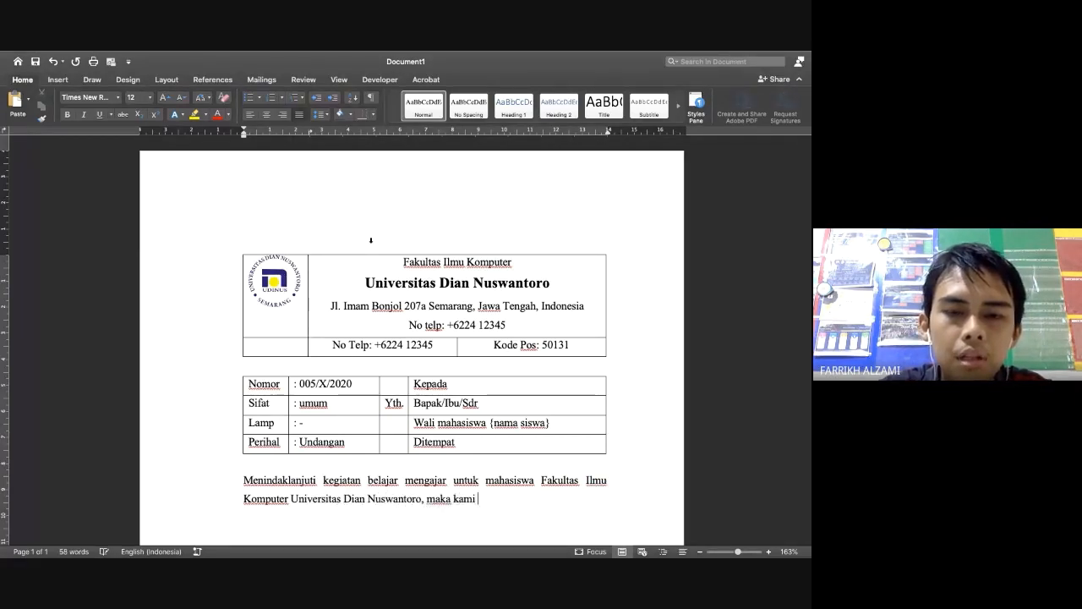
text(memberikan )
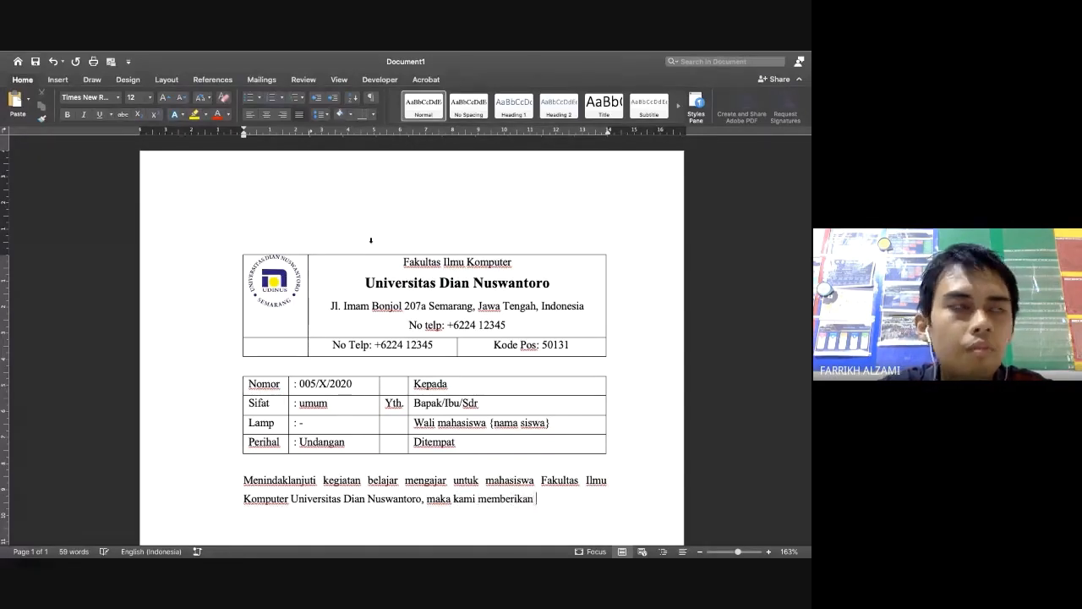
text(rincinan)
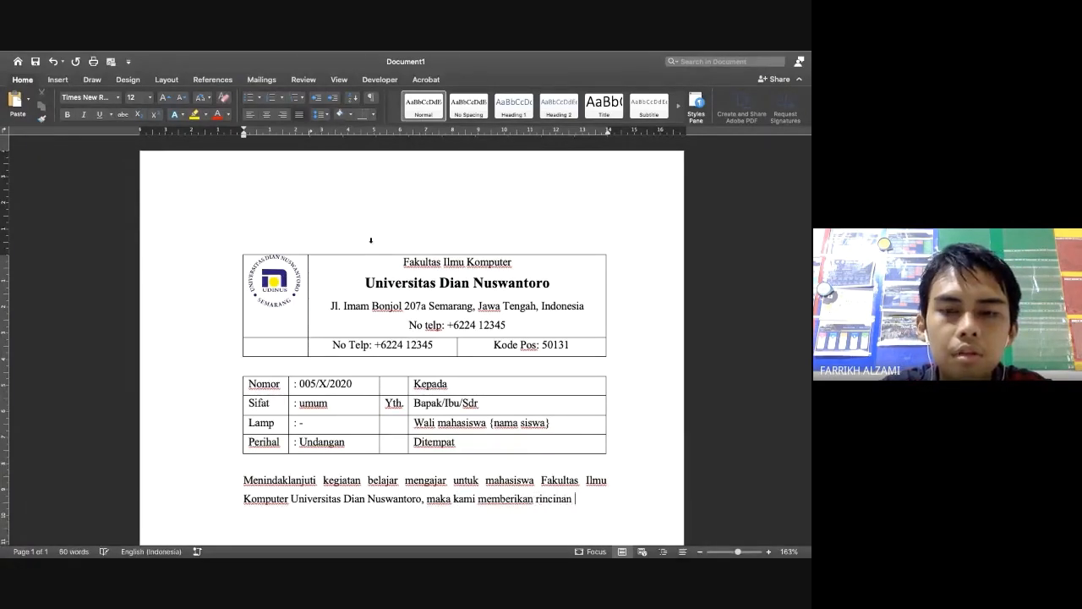
key(BackSpace)
key(BackSpace)
key(BackSpace)
text(an)
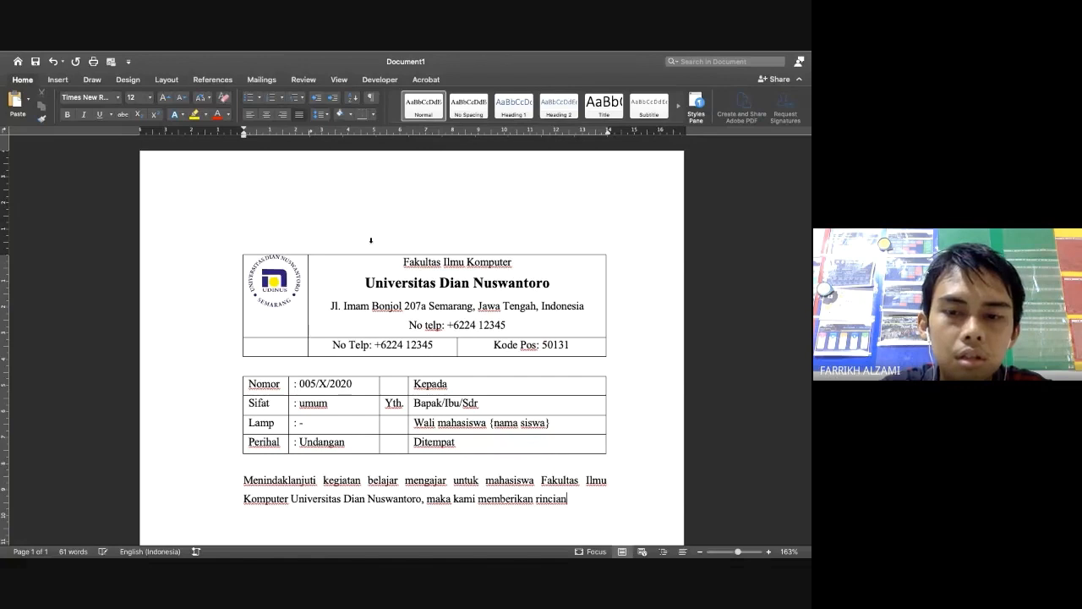
text( biaya)
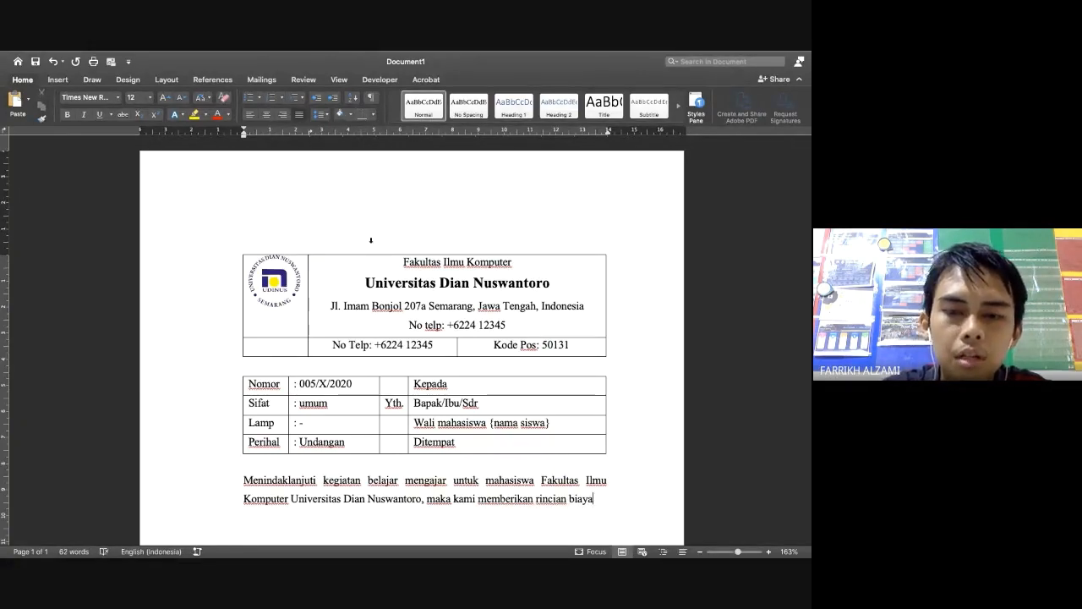
text( untuk )
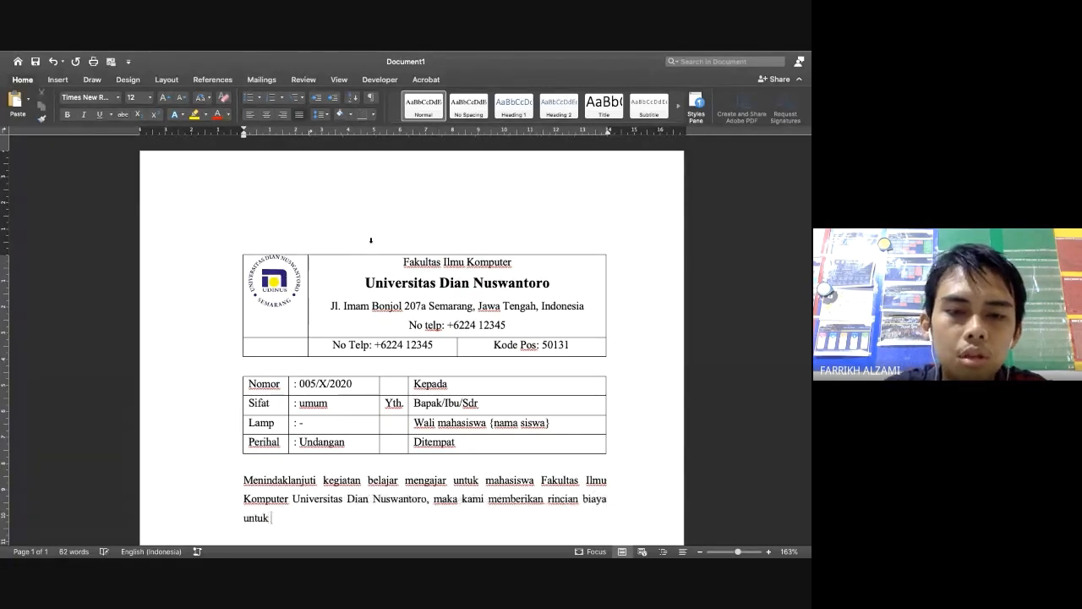
text(kegiatan )
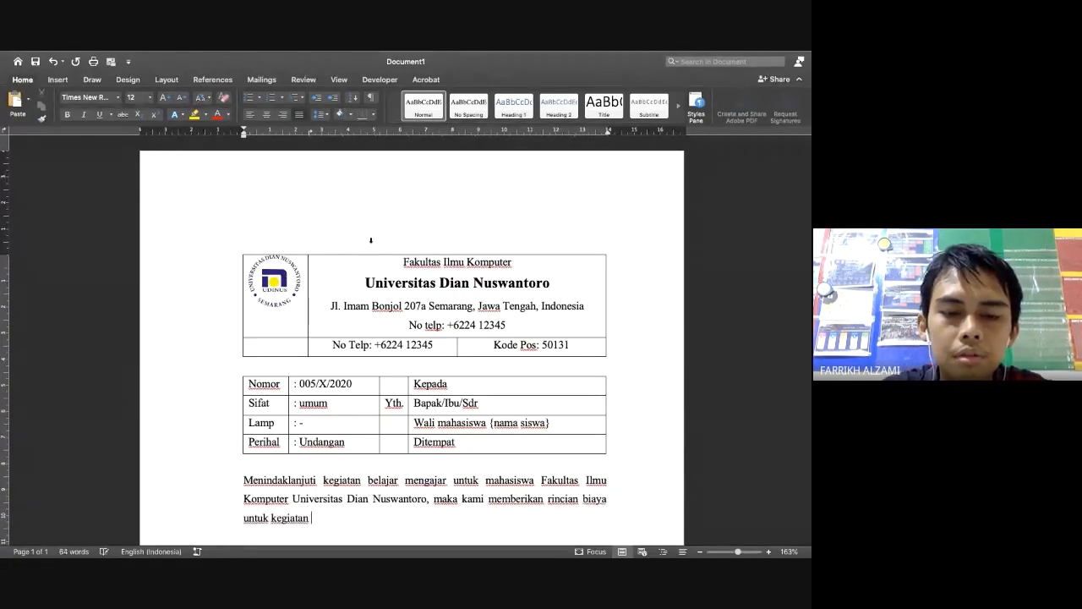
text(sebagai berikut:)
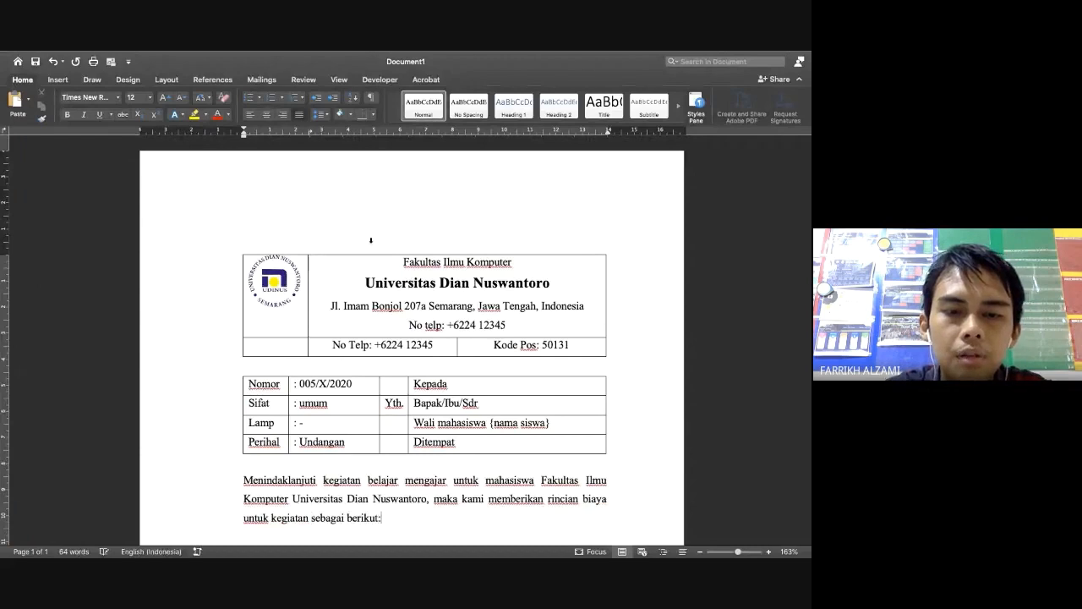
key(Return)
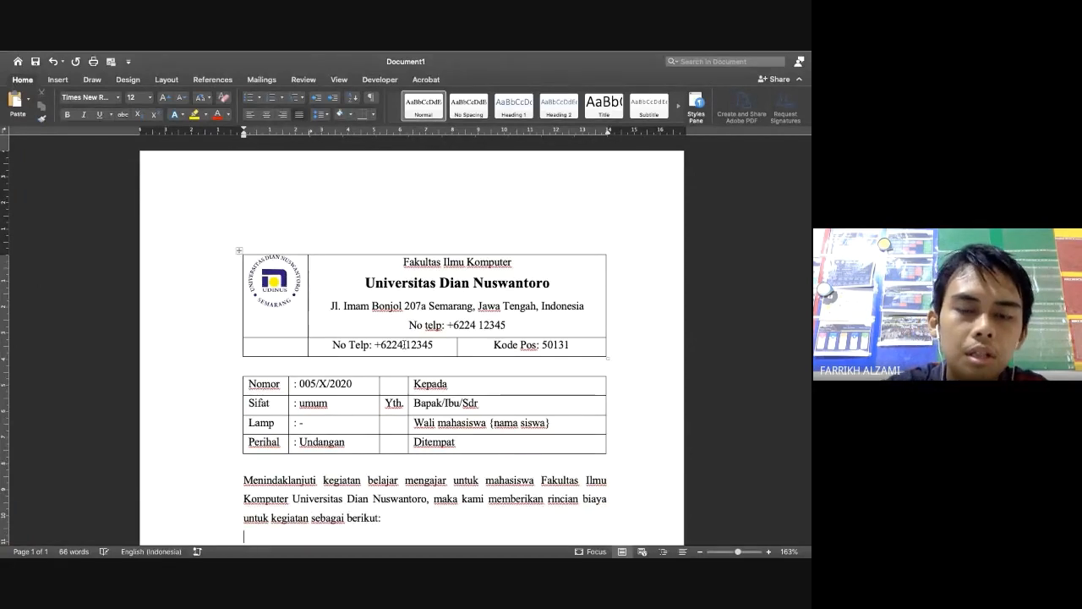
scroll(404, 344, down, 2)
scroll(404, 344, down, 1)
key(ctrl+Left)
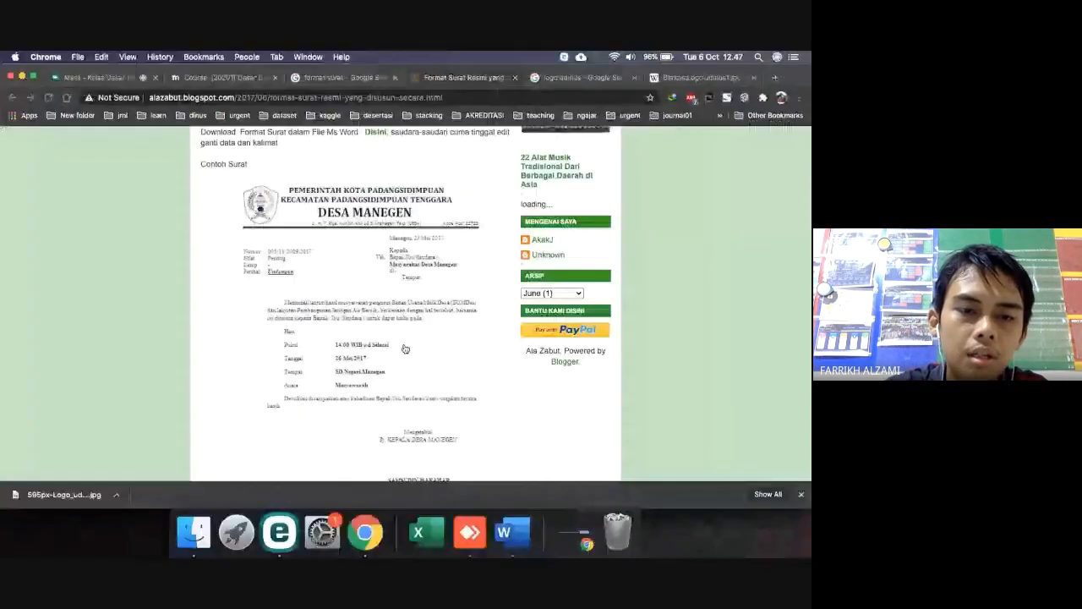
Open a Finder window, go to Downloads, and open DATA_SISWA.xlsx in Excel
click(194, 533)
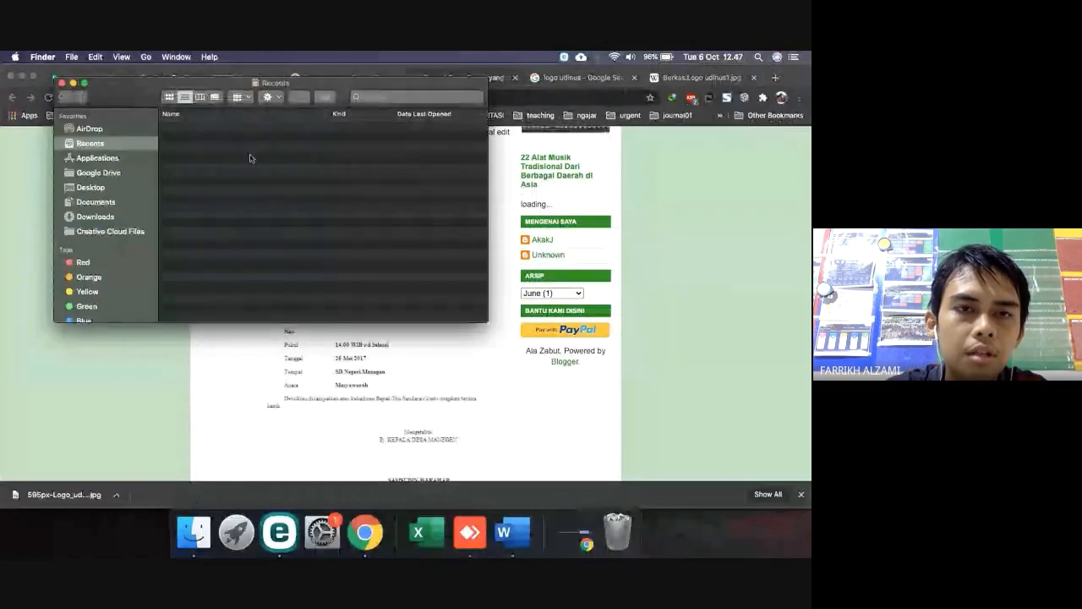
click(106, 219)
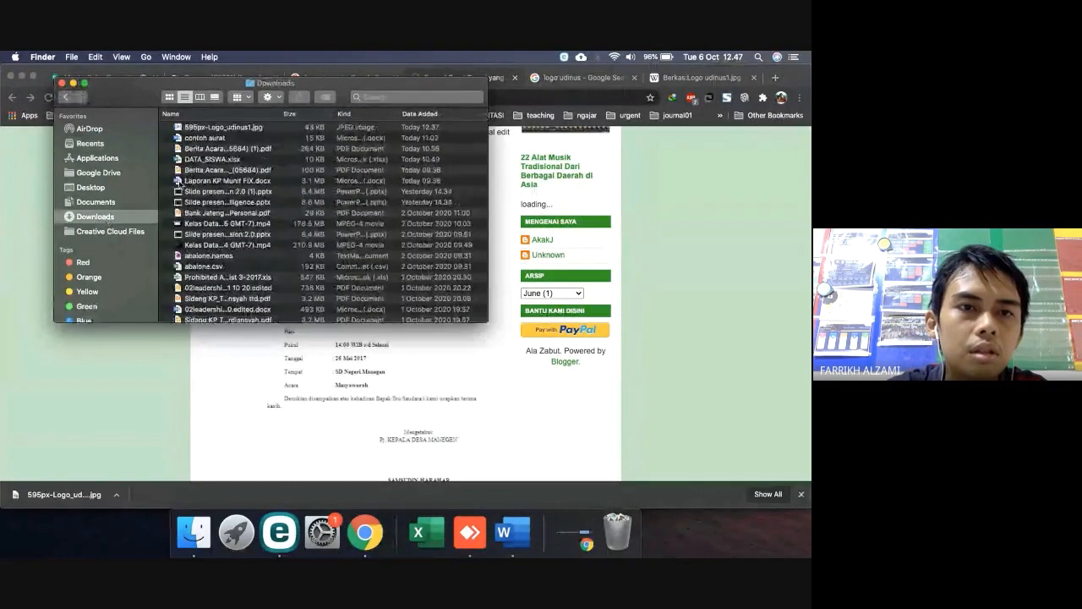
click(213, 161)
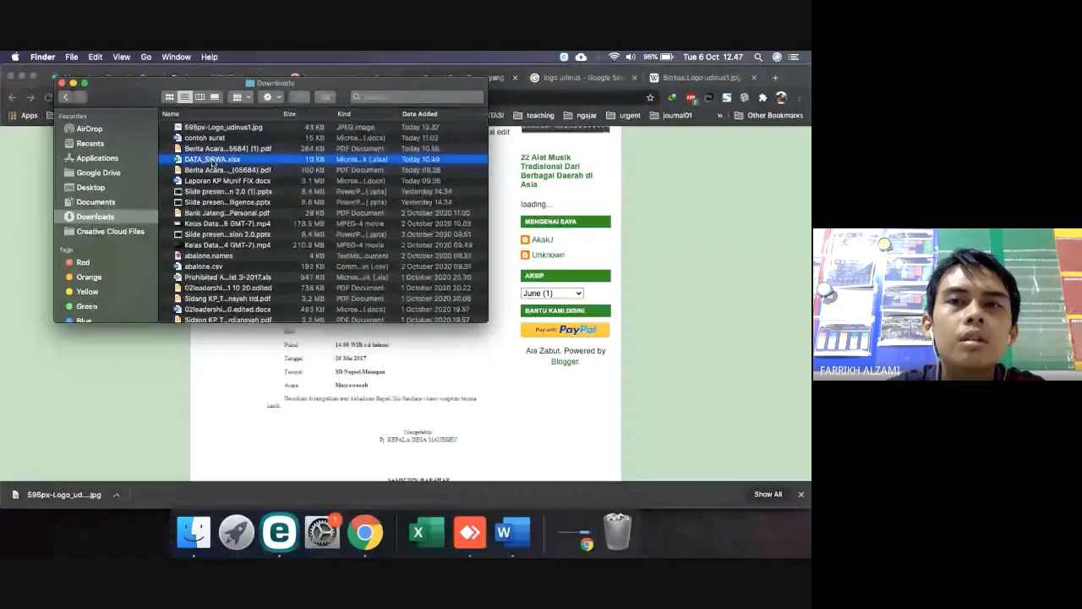
double_click(213, 162)
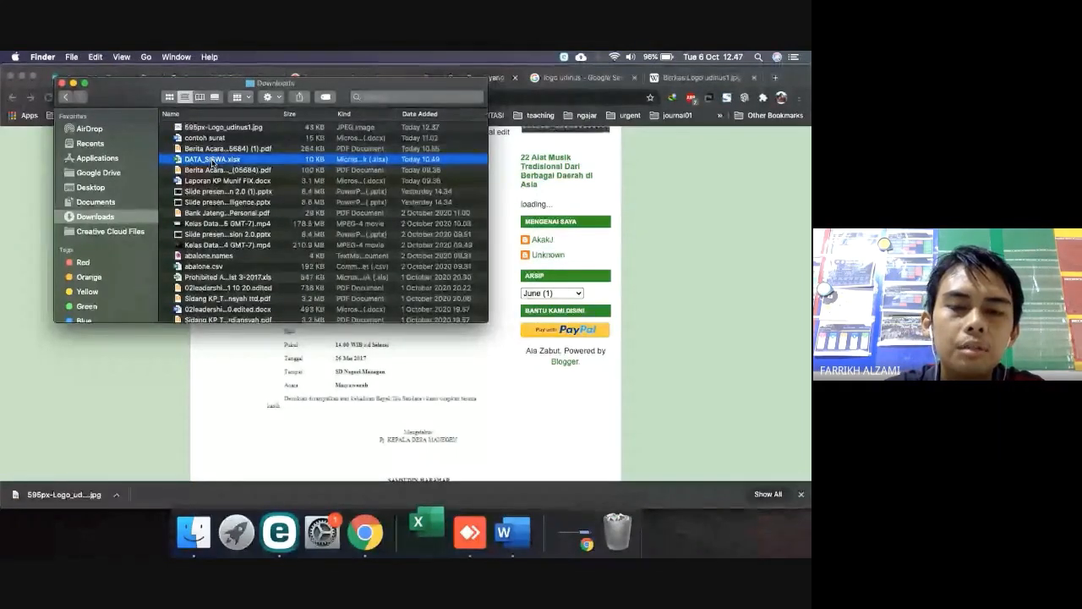
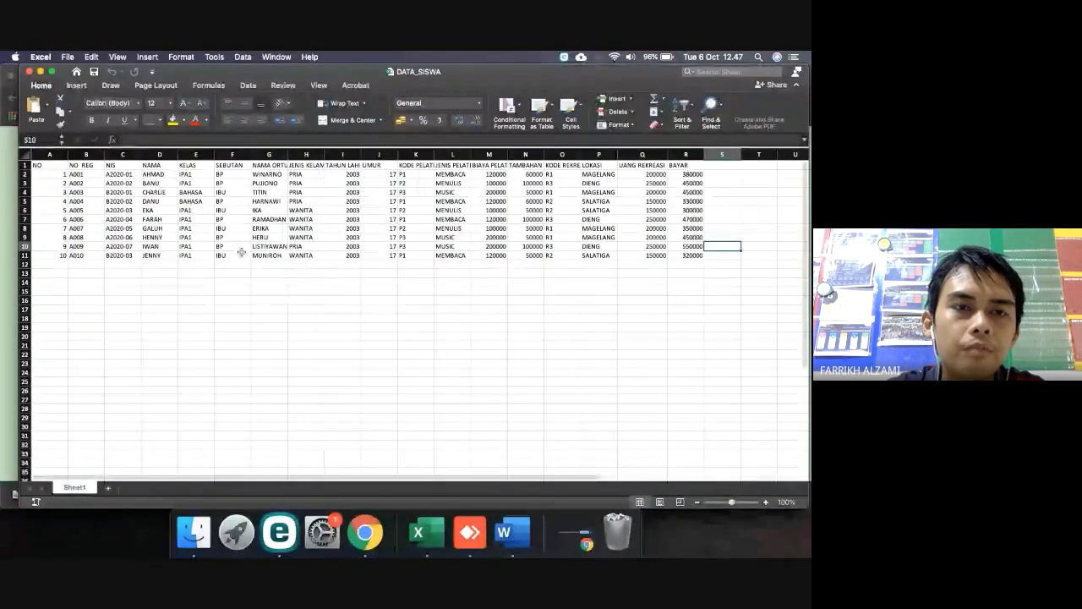
Back in Word, remove the stray 'mahasi' text so the line reads 'untuk kegiatan sebagai berikut:'
key(ctrl+Right)
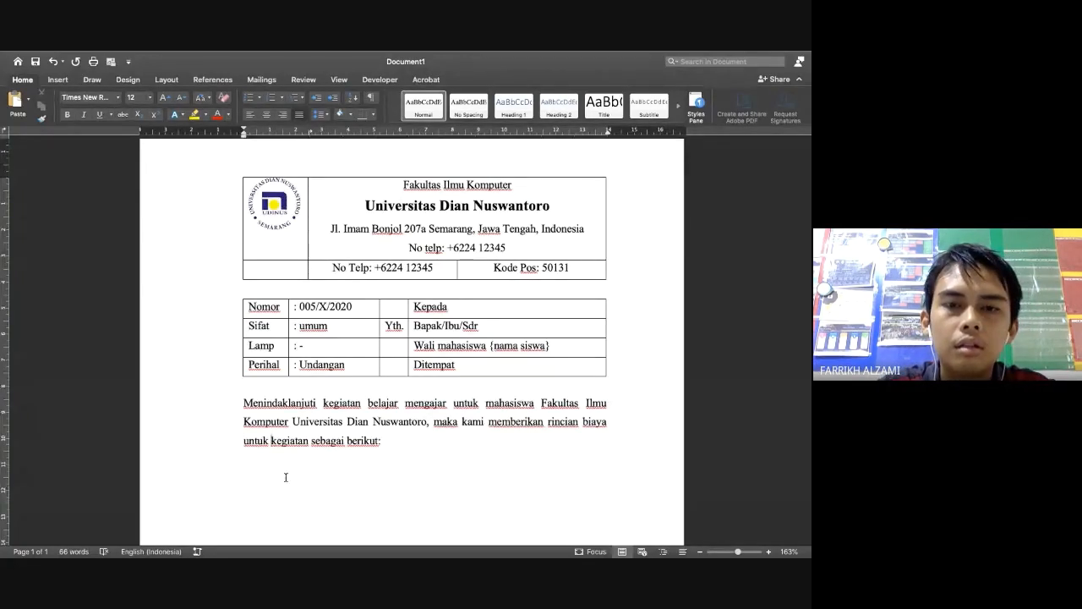
text(mahasi)
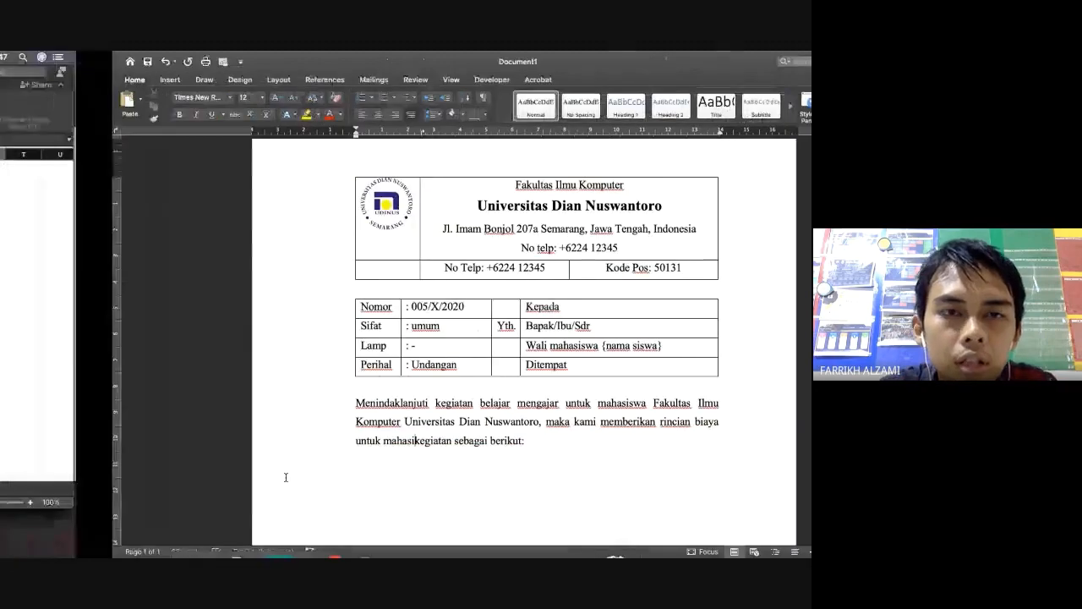
key(ctrl+Left)
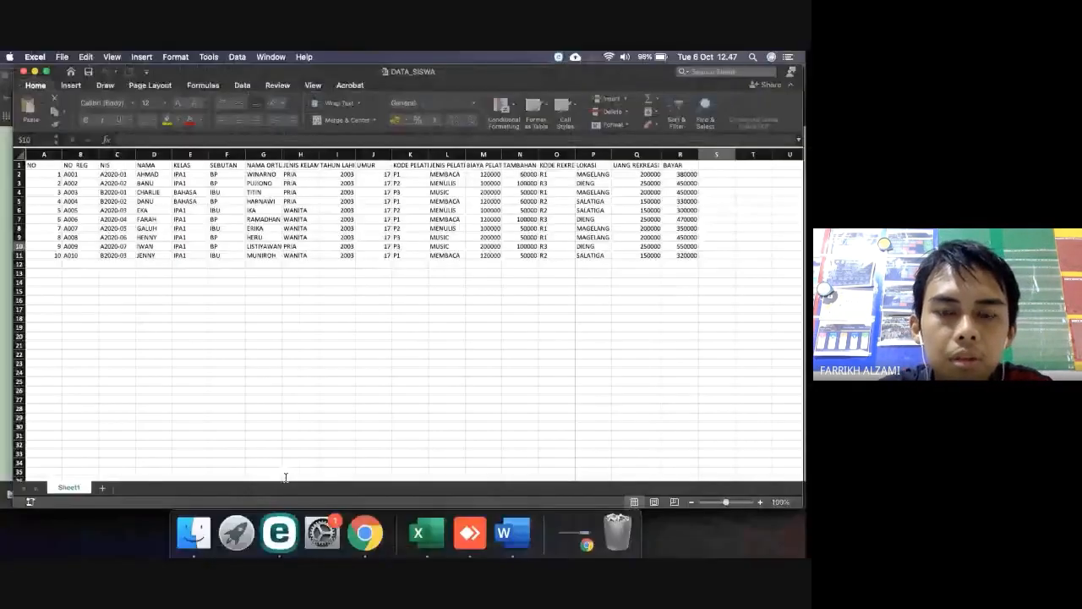
key(ctrl+Right)
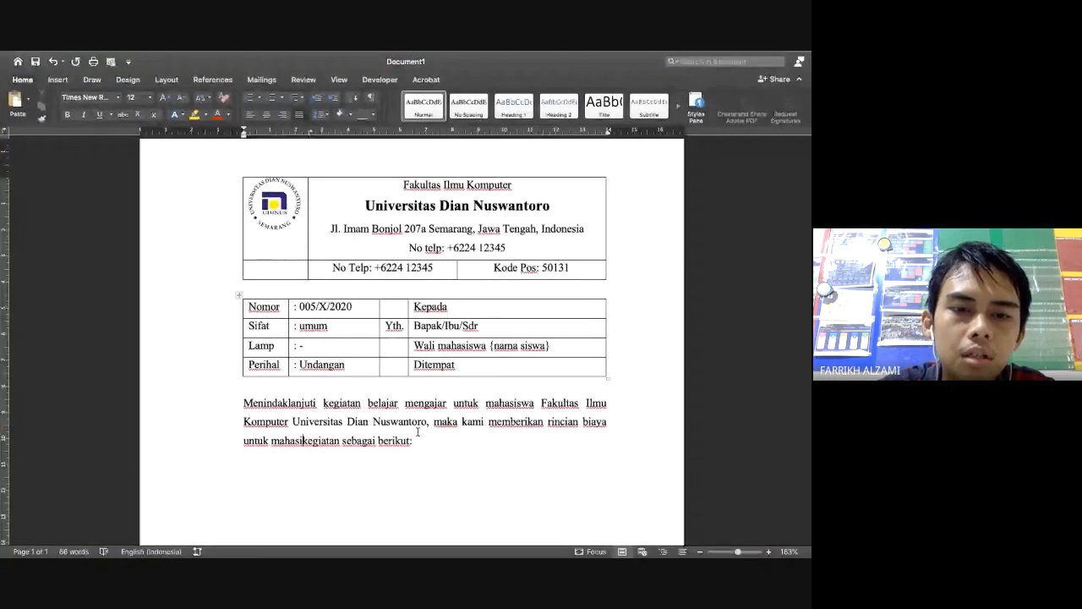
key(BackSpace)
key(BackSpace)
key(BackSpace)
key(BackSpace)
key(BackSpace)
key(BackSpace)
key(BackSpace)
key(BackSpace)
key(BackSpace)
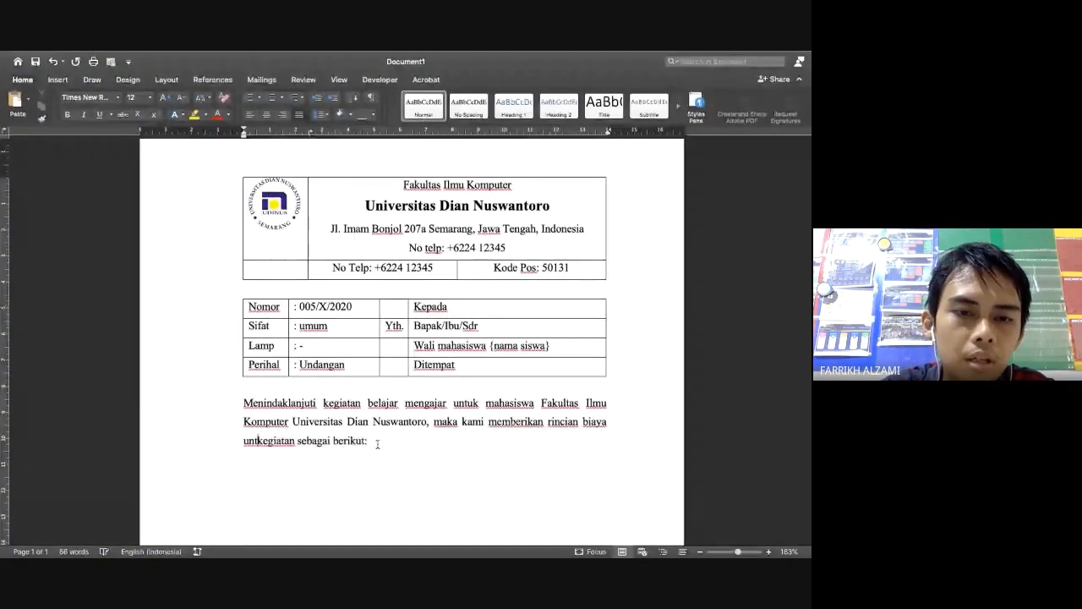
text(uk)
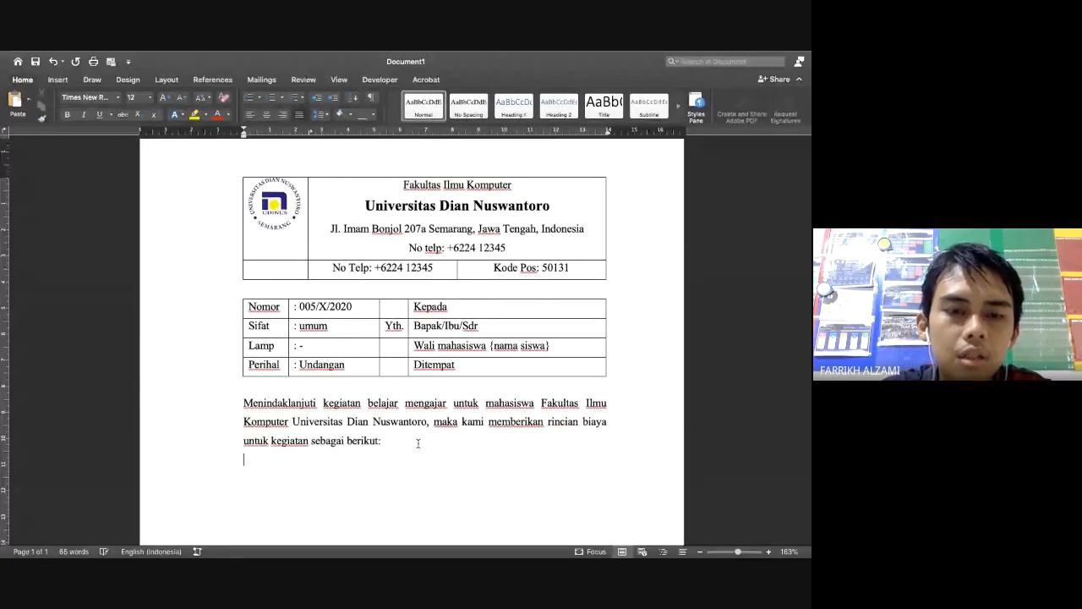
Insert a three-column, two-row table below the intro paragraph
click(57, 79)
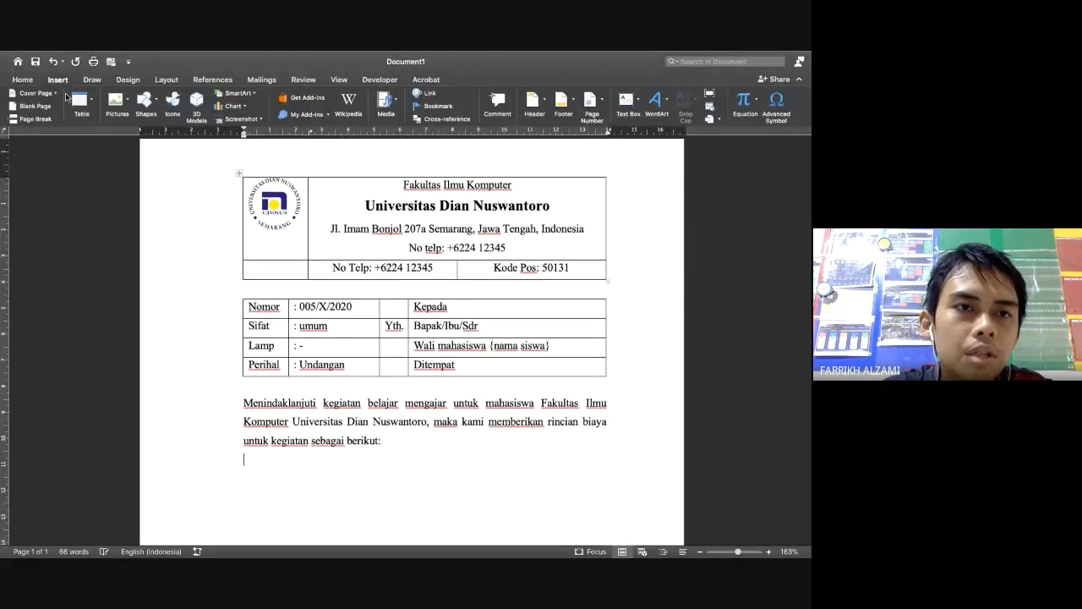
click(79, 99)
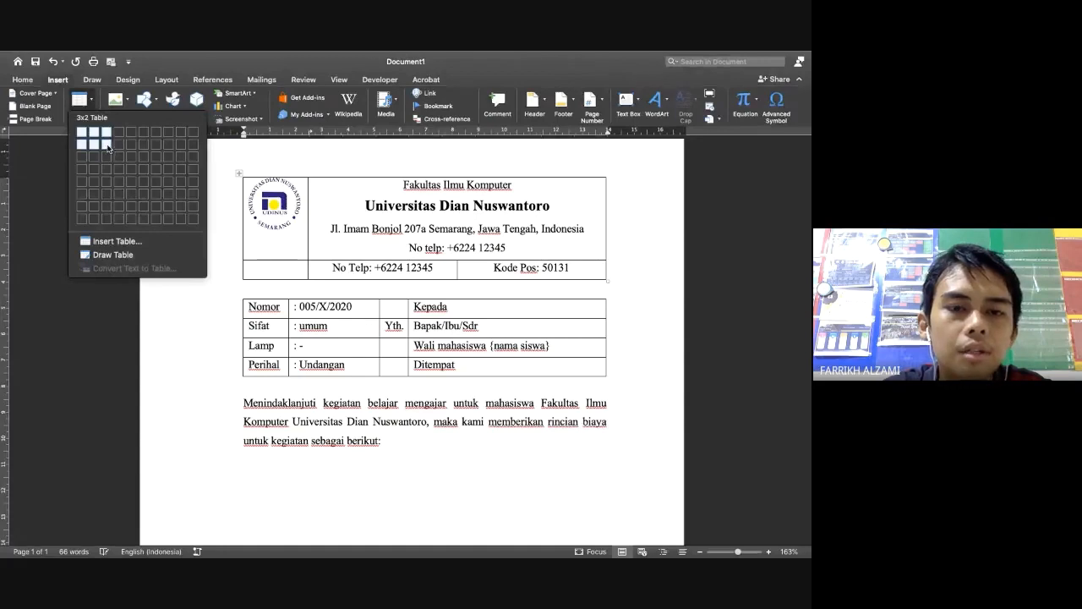
click(107, 147)
scroll(410, 444, down, 1)
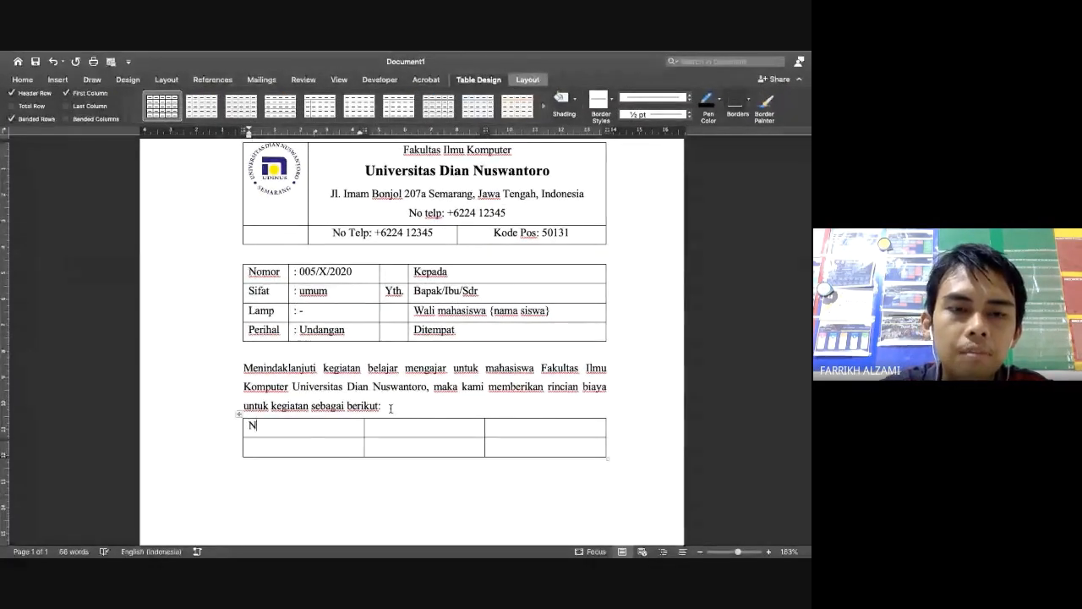
Type 'No Reg' in the first cell and narrow the first column
key(ctrl+Left)
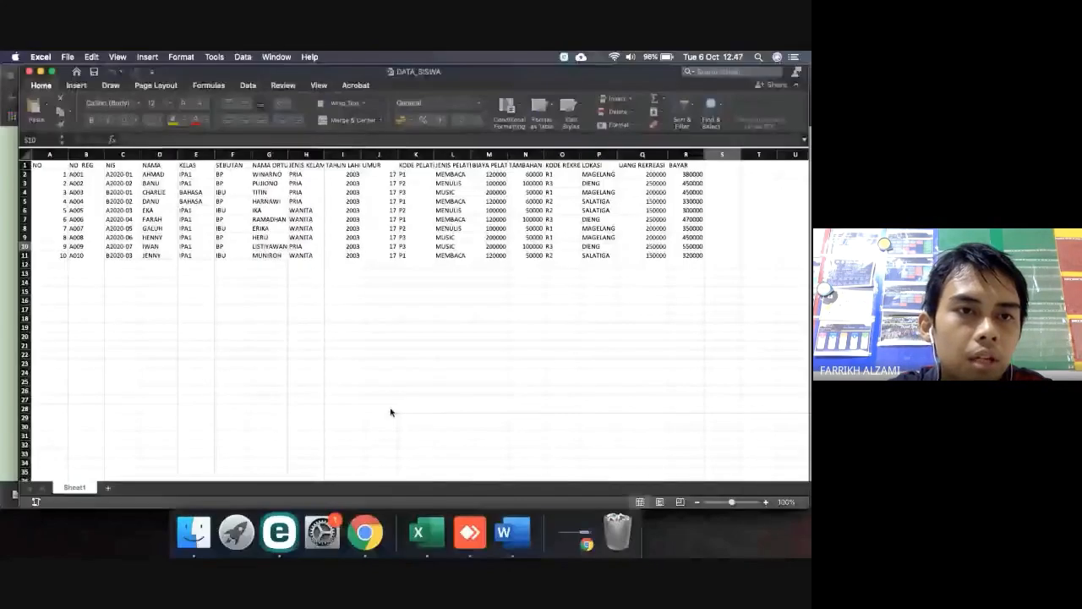
key(ctrl+Right)
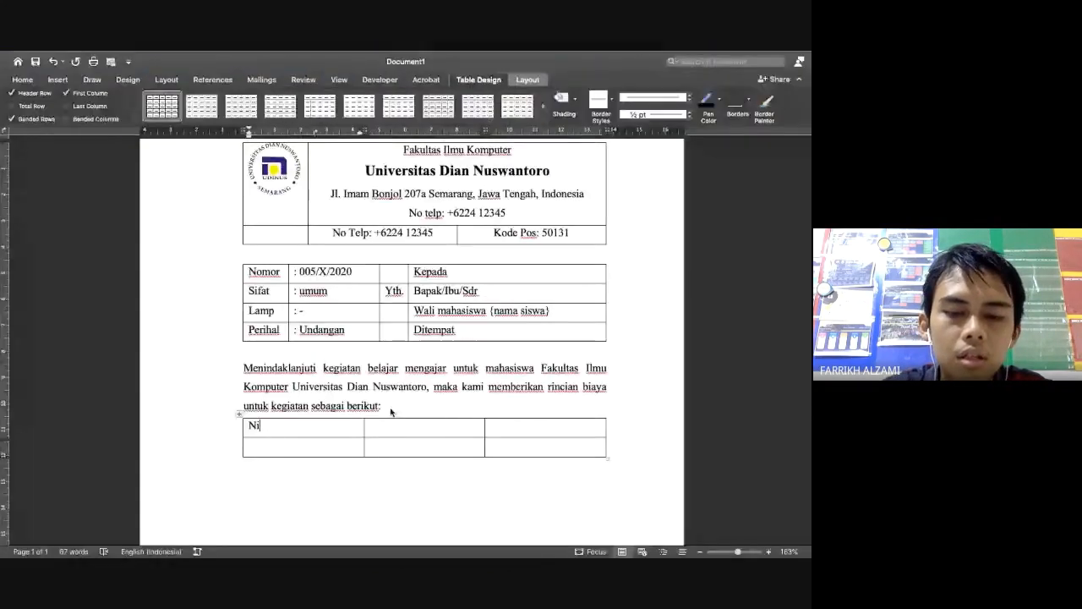
key(BackSpace)
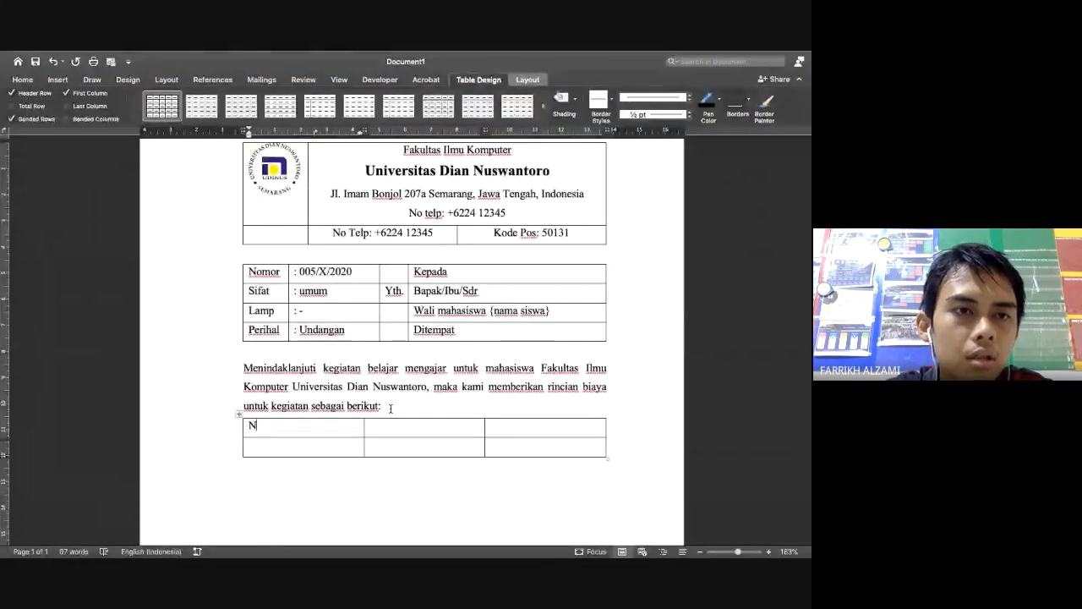
key(ctrl+Left)
key(ctrl+Right)
text(o)
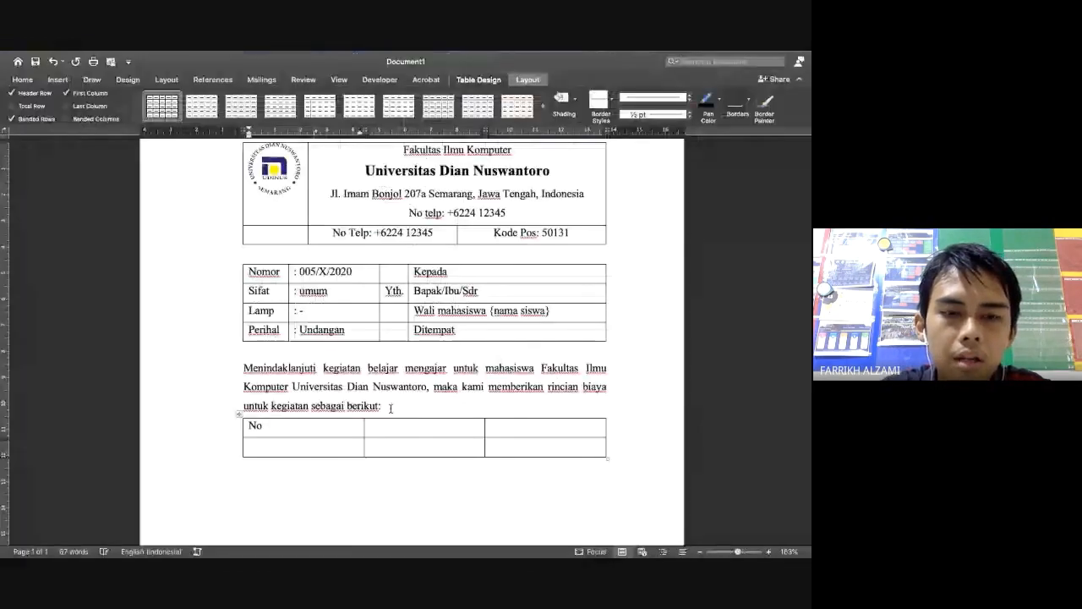
text( Reg)
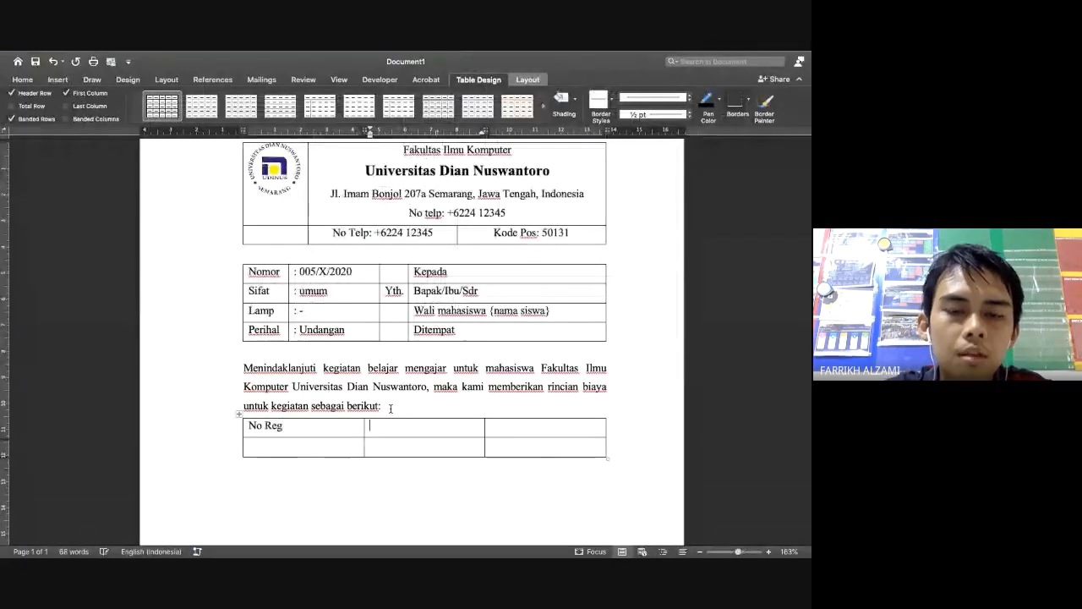
drag(364, 432, 291, 430)
Label the next rows NIS, Nama and Kelas, following the DATA_SISWA column names
click(292, 441)
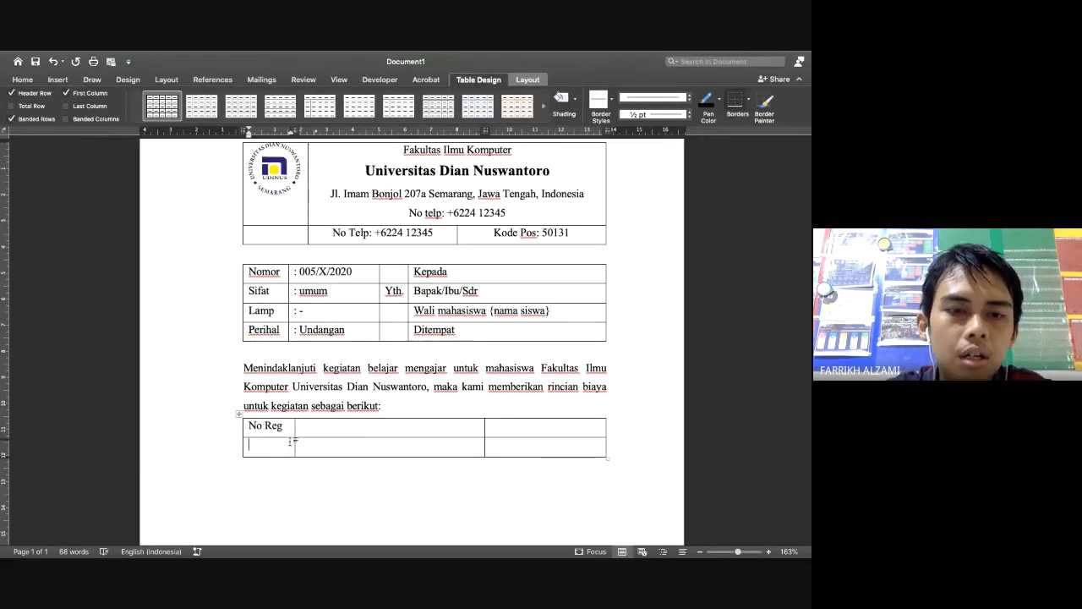
key(ctrl+Left)
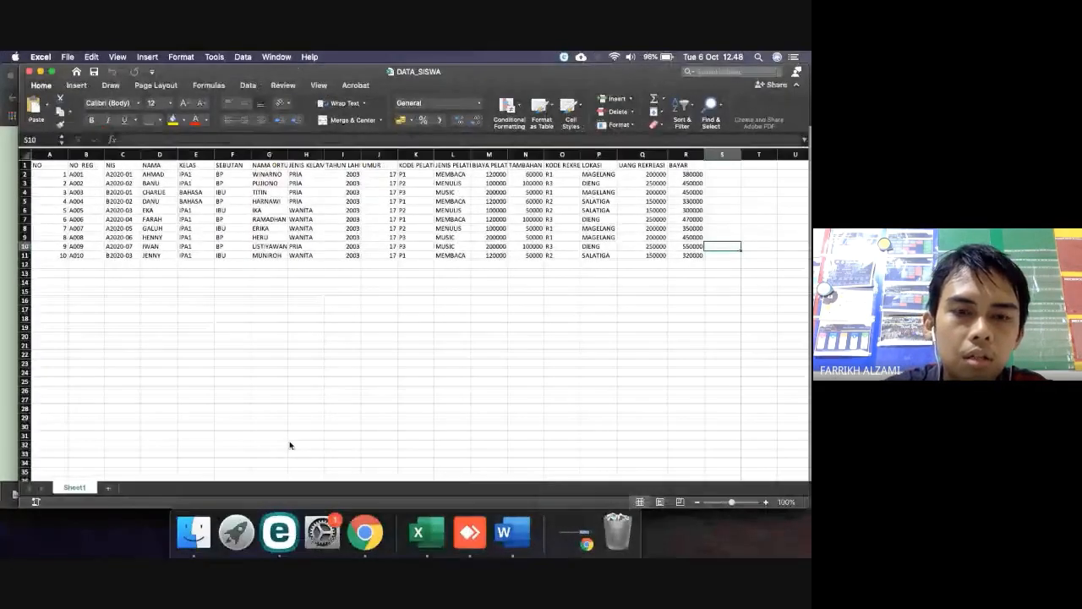
key(ctrl+Right)
text(NIS)
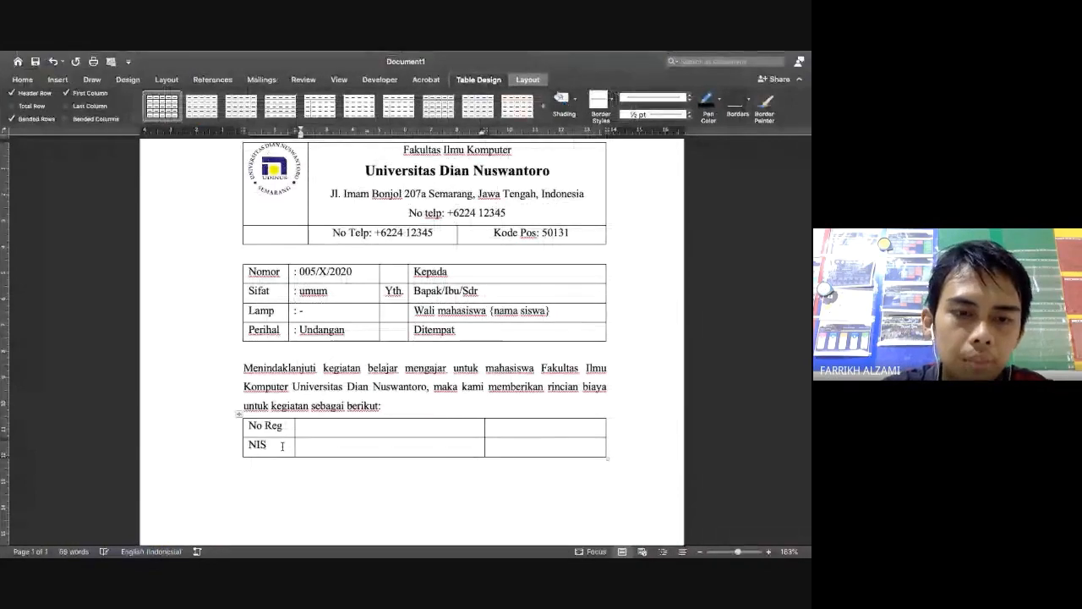
key(BackSpace)
text(S)
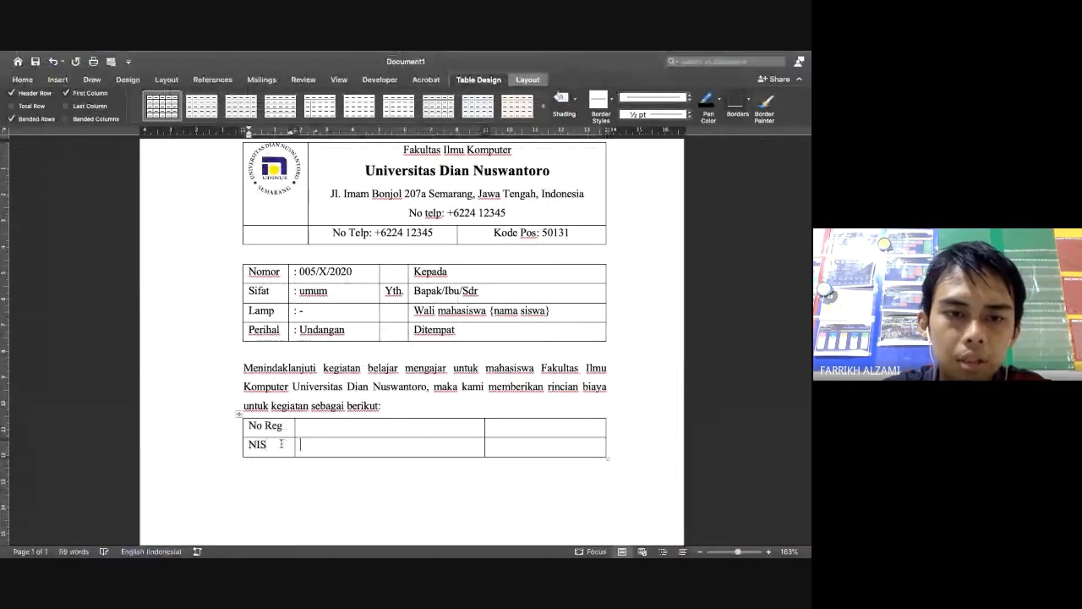
key(Tab)
key(Tab)
key(Tab)
key(ctrl+Left)
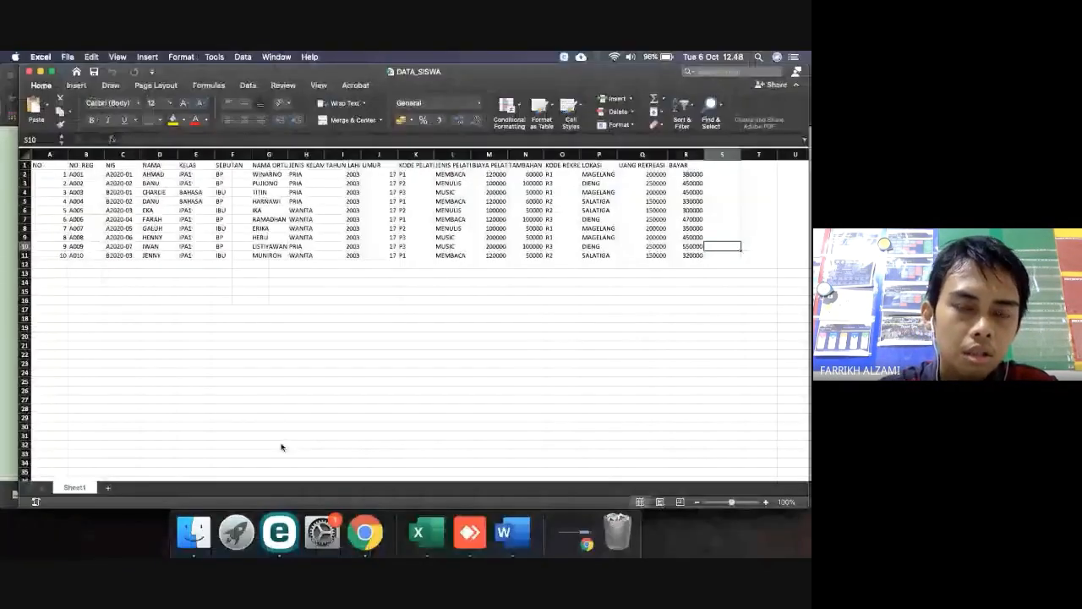
key(ctrl+Right)
text(Nama)
key(Tab)
key(Tab)
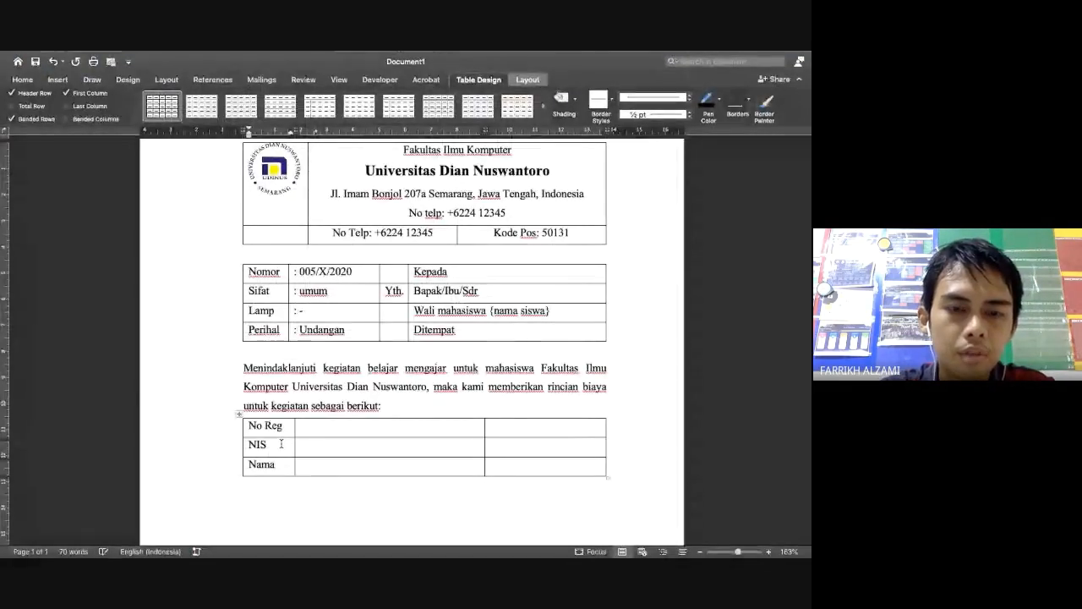
key(ctrl+Left)
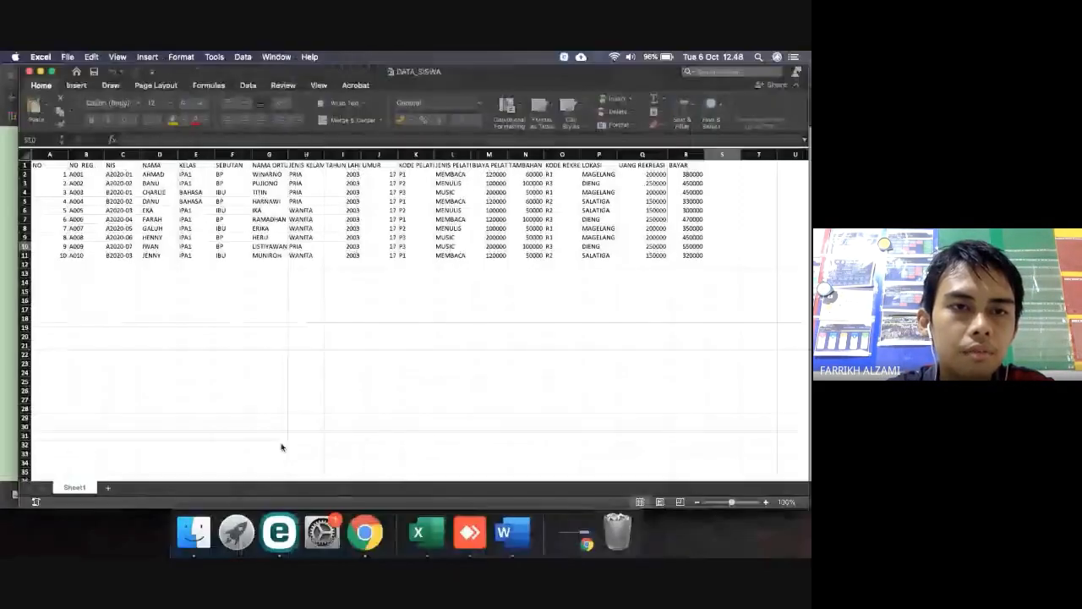
key(ctrl+Right)
key(Tab)
text(Kelas)
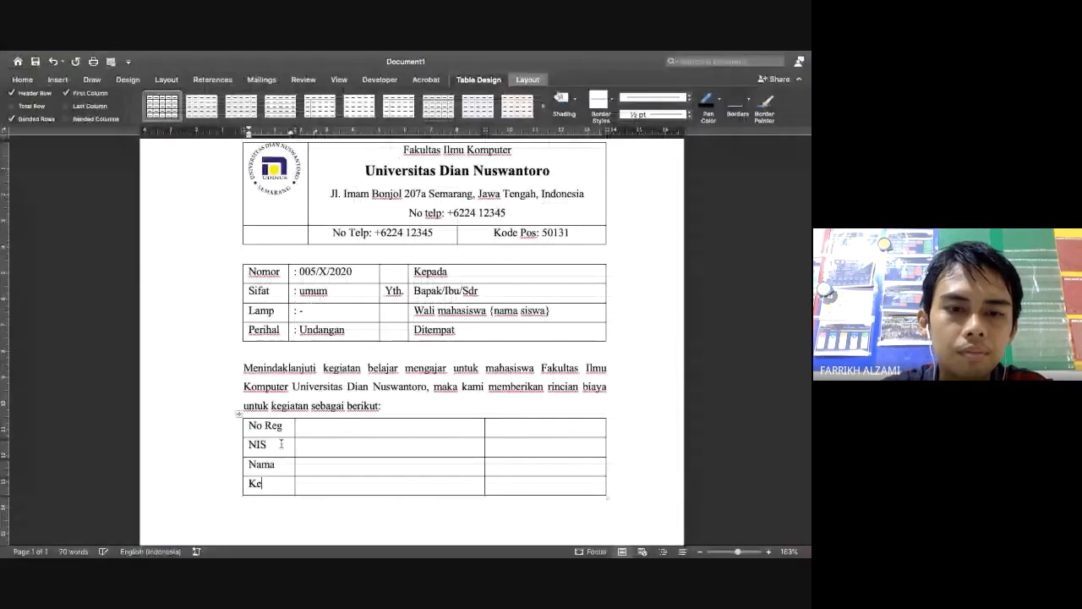
key(Tab)
key(Tab)
key(Tab)
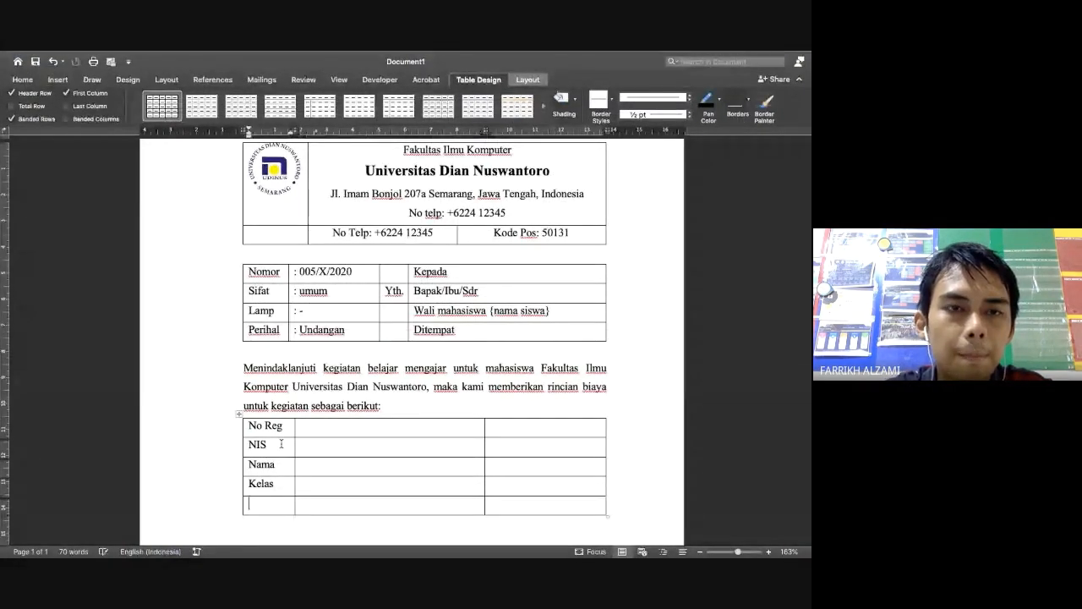
Add the rows Jenis Kelamin and Tahun Lahir, widening the first column so they fit
key(ctrl+Left)
key(ctrl+Right)
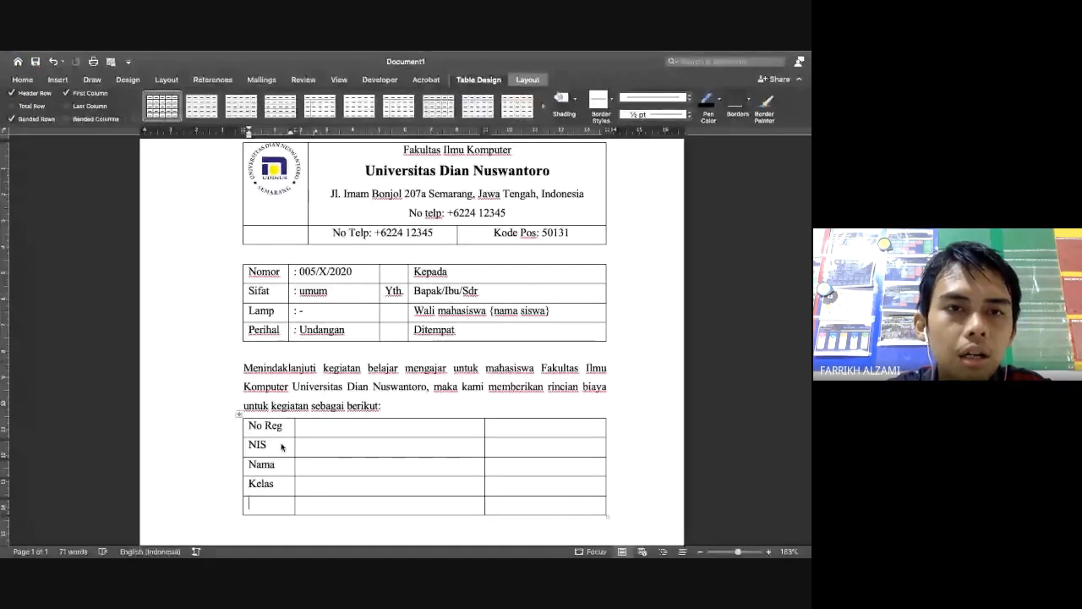
key(ctrl+Left)
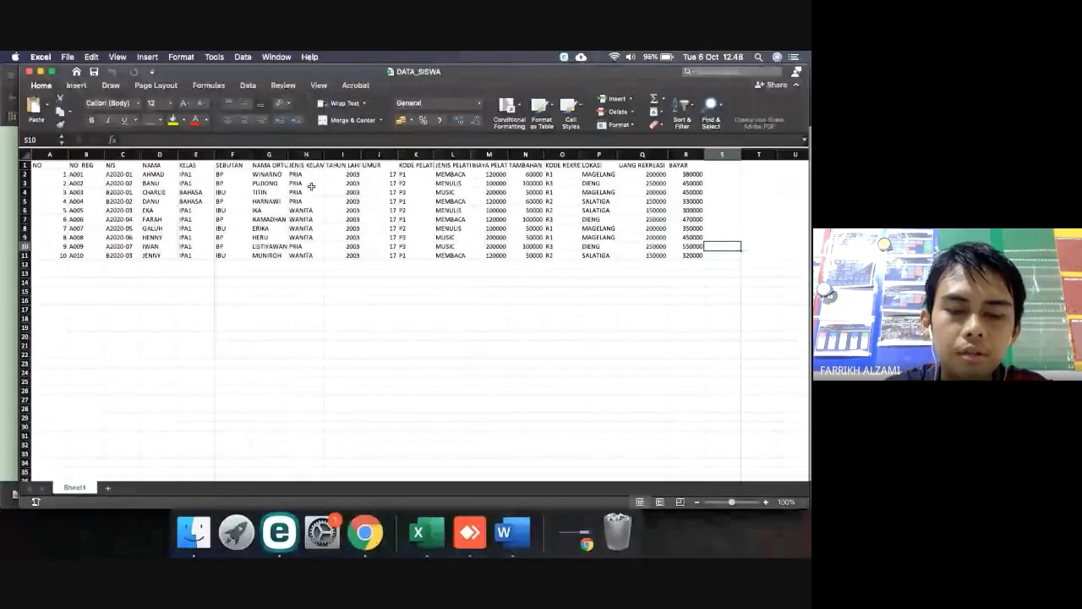
key(ctrl+Right)
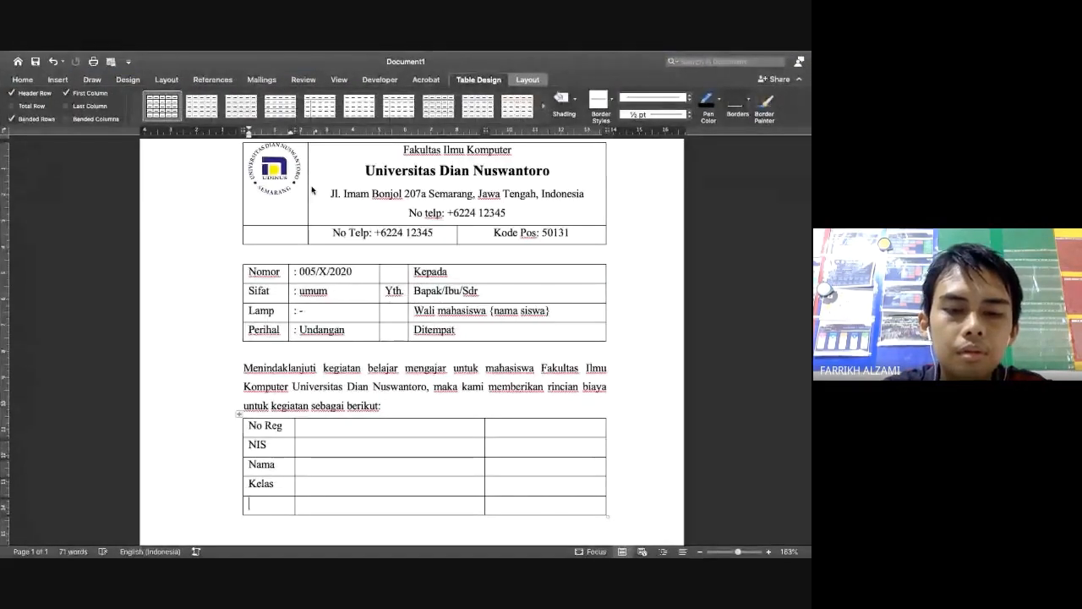
text(Jenis Kelamin)
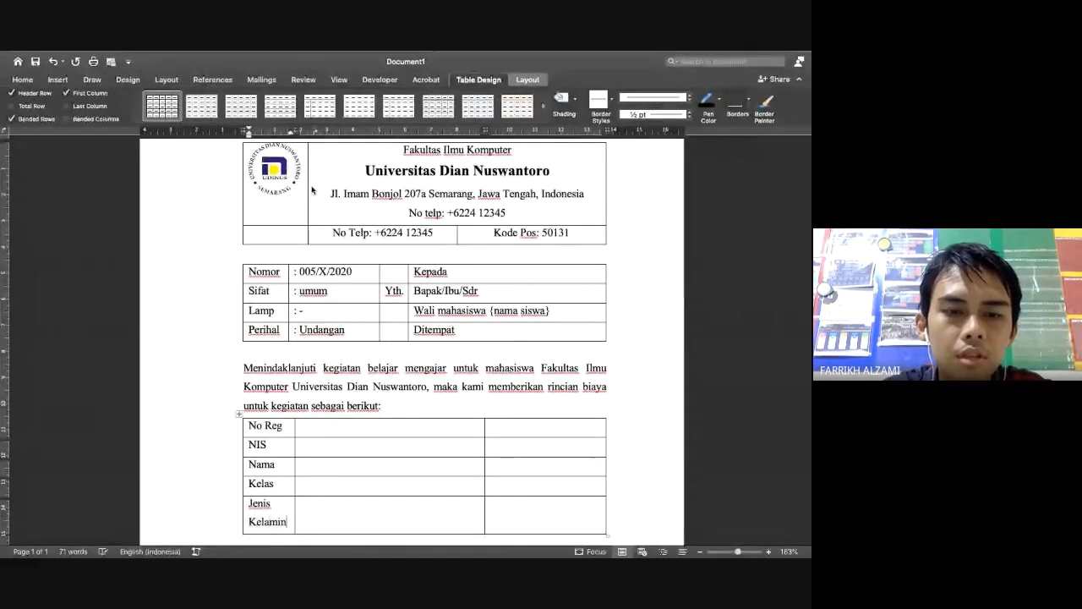
key(Tab)
key(Tab)
key(Tab)
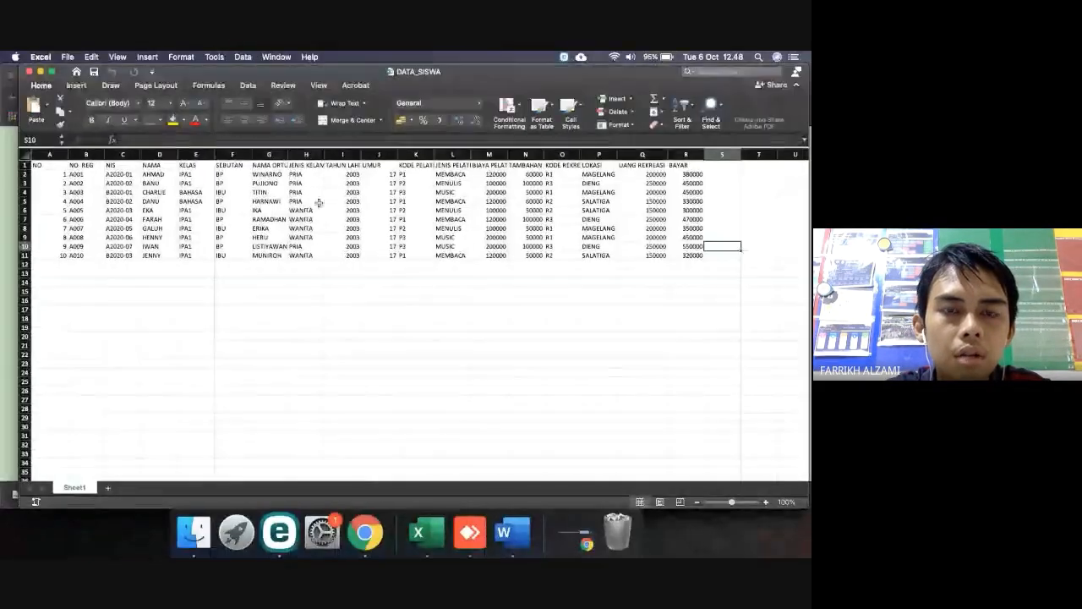
key(ctrl+Left)
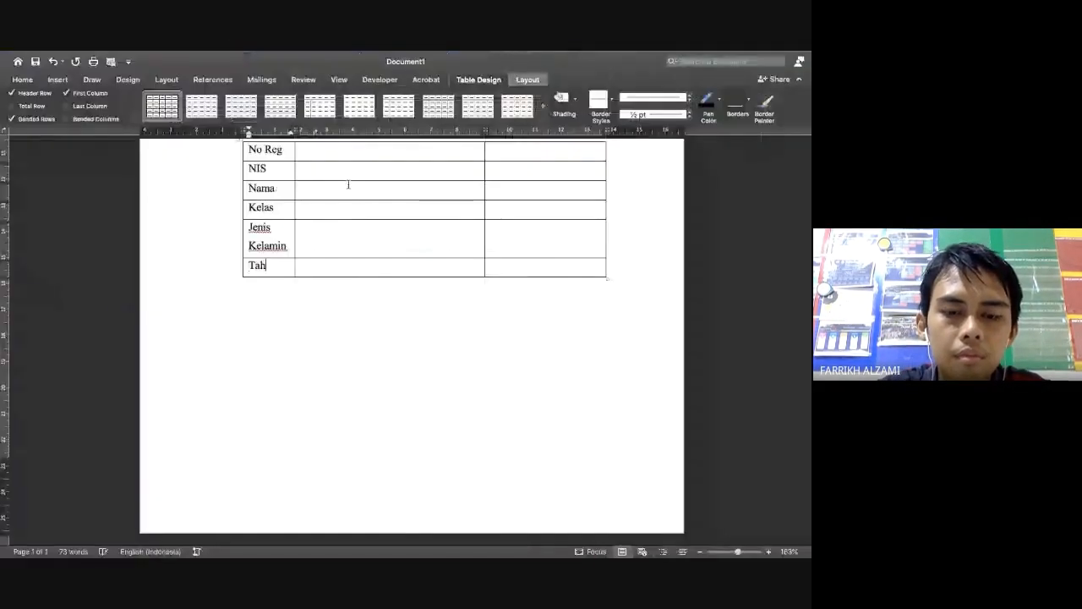
text(Tahun Le)
key(BackSpace)
text(ahir)
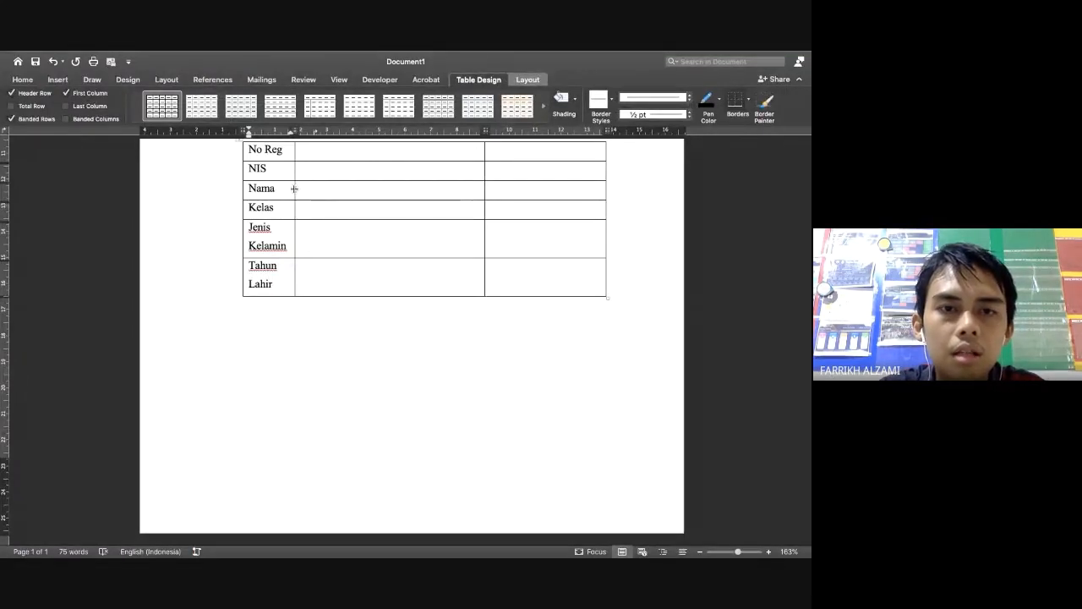
drag(295, 189, 313, 188)
key(ctrl+Left)
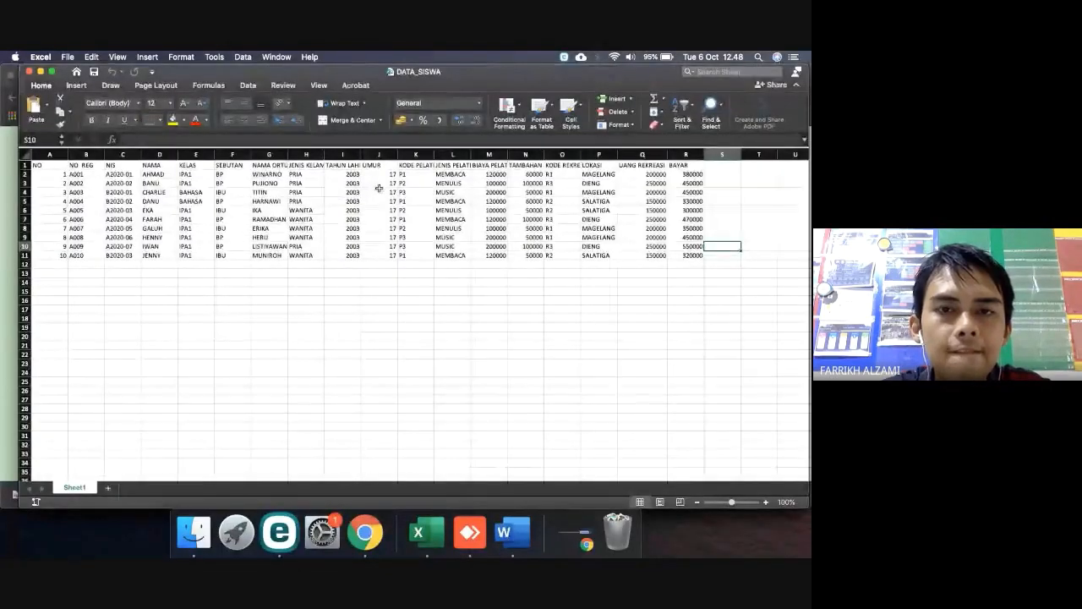
key(ctrl+Right)
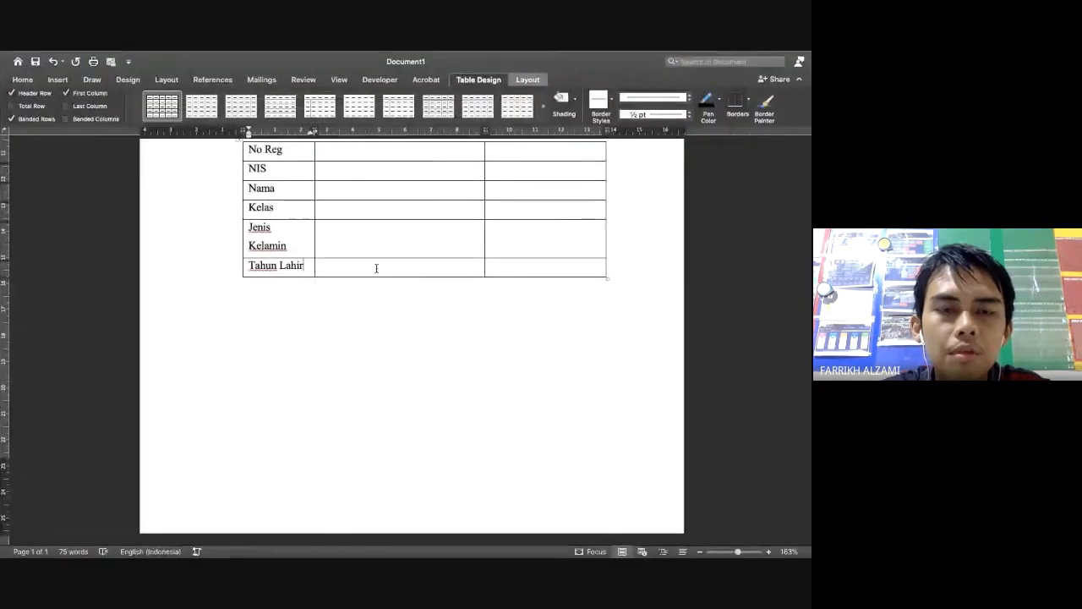
scroll(376, 268, up, 3)
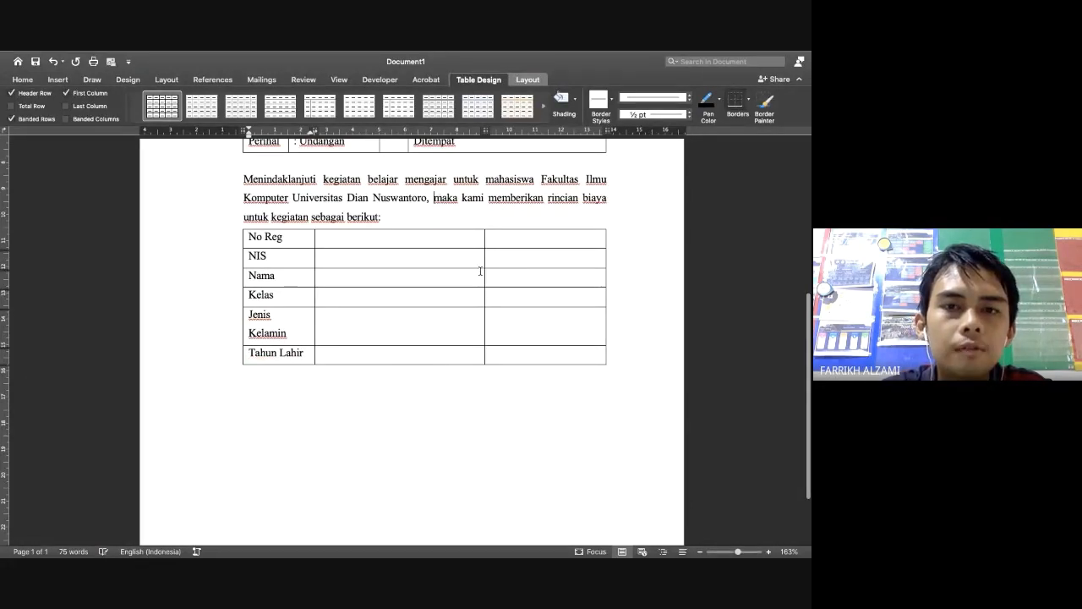
End the intro with 'dengan data dibawah ini:' and move the 'maka kami … berikut:' clause below the table
text(dengan data)
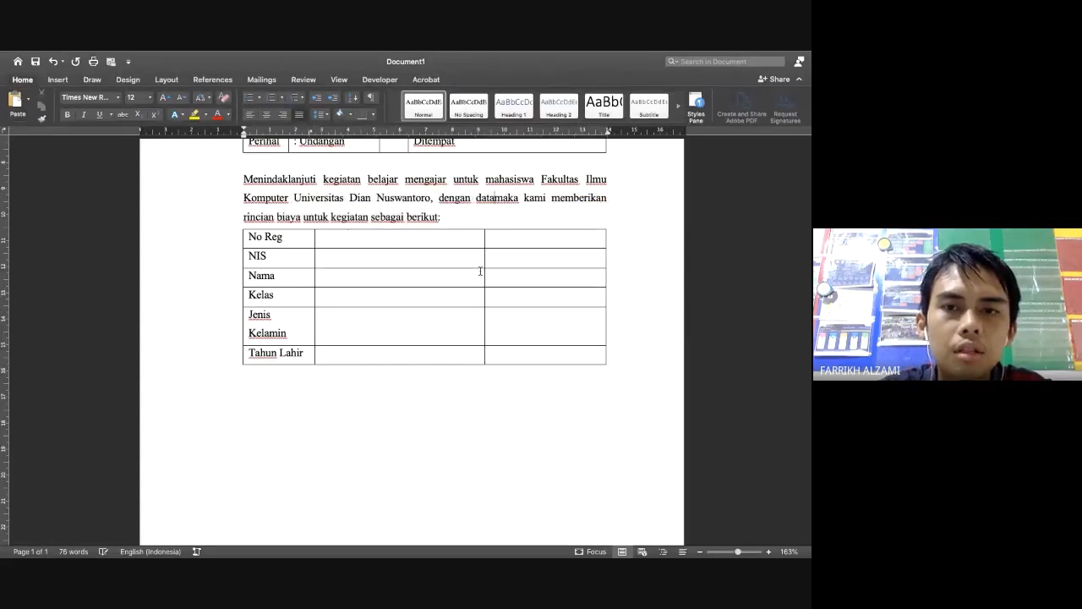
text( dibawah)
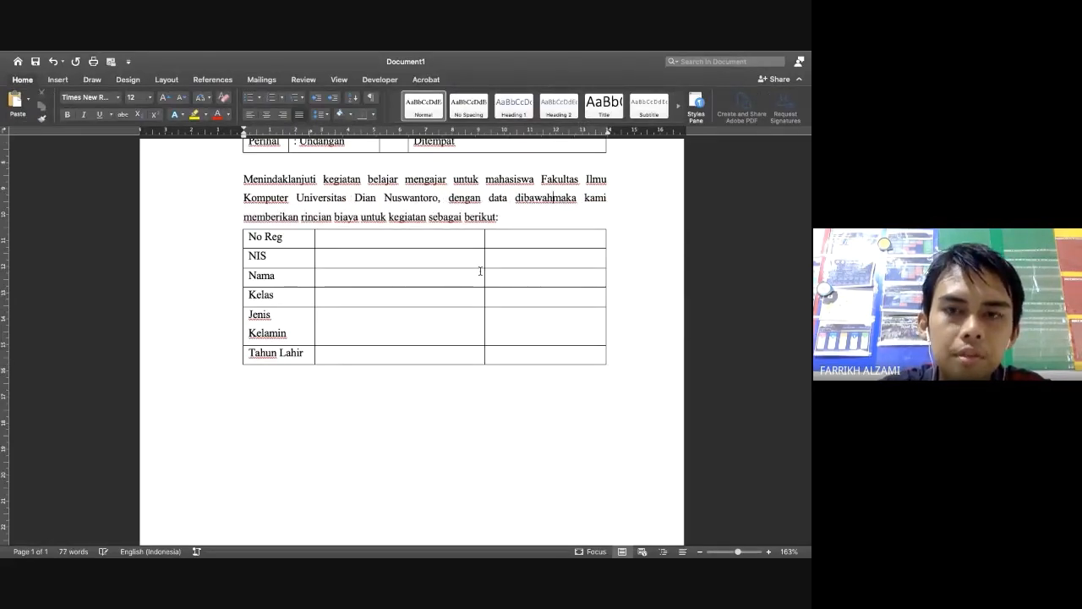
text( ini:)
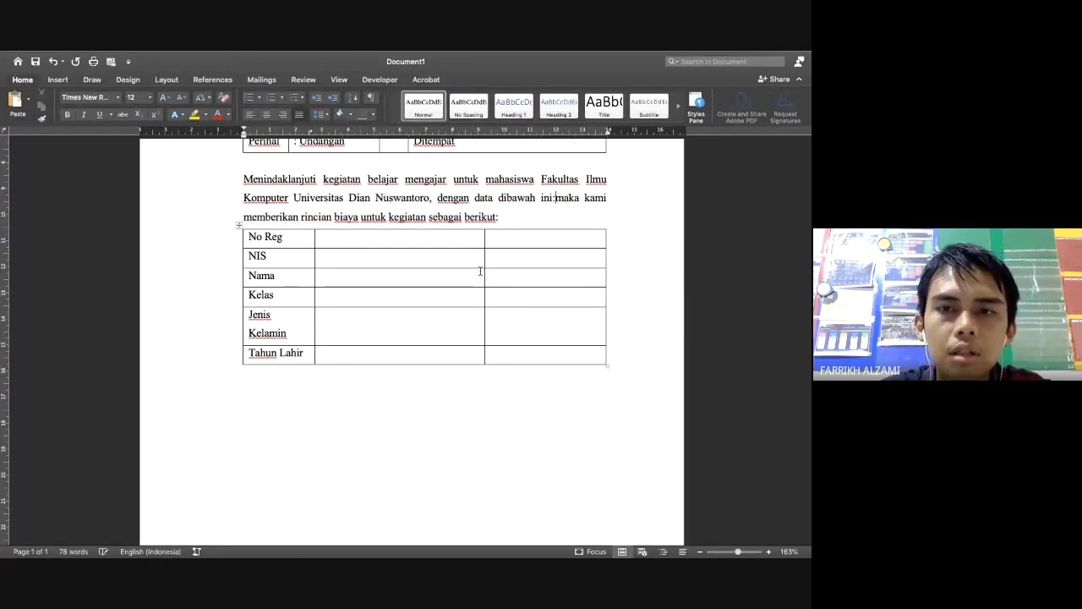
key(shift+Down)
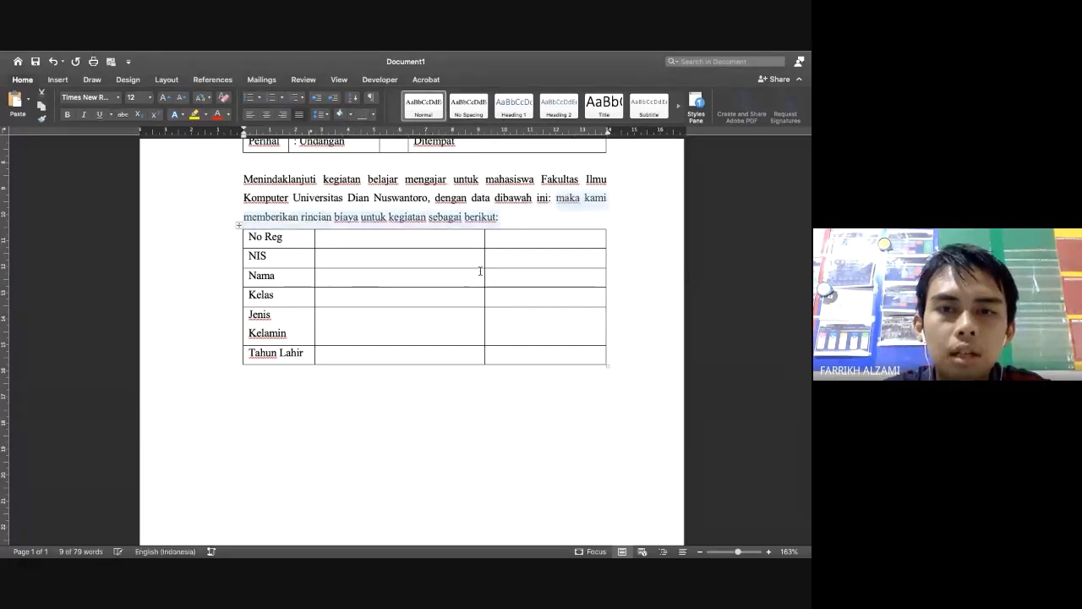
right_click(488, 220)
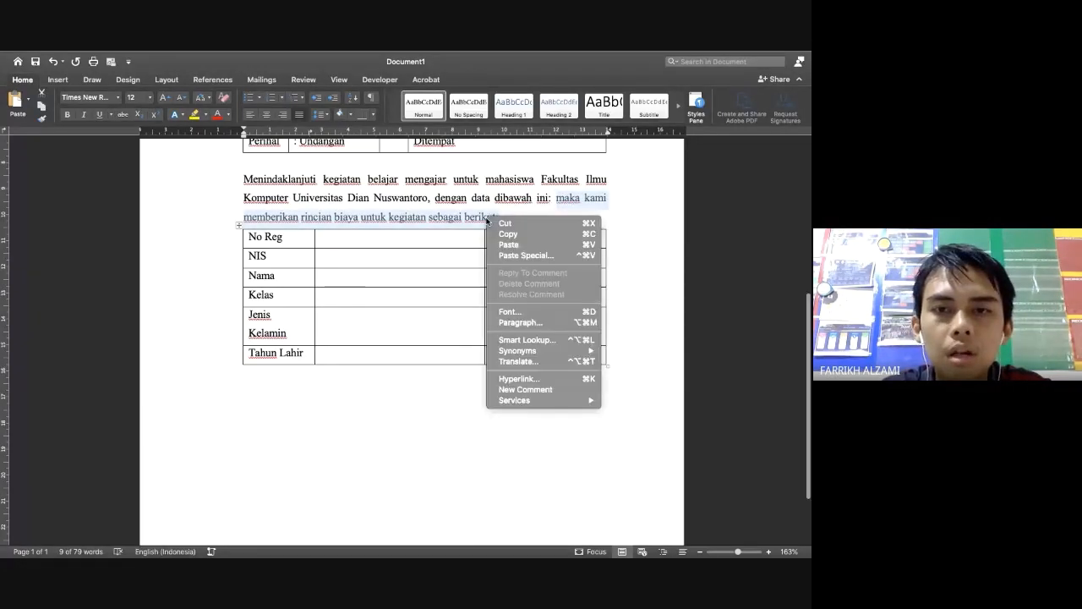
click(499, 224)
click(297, 366)
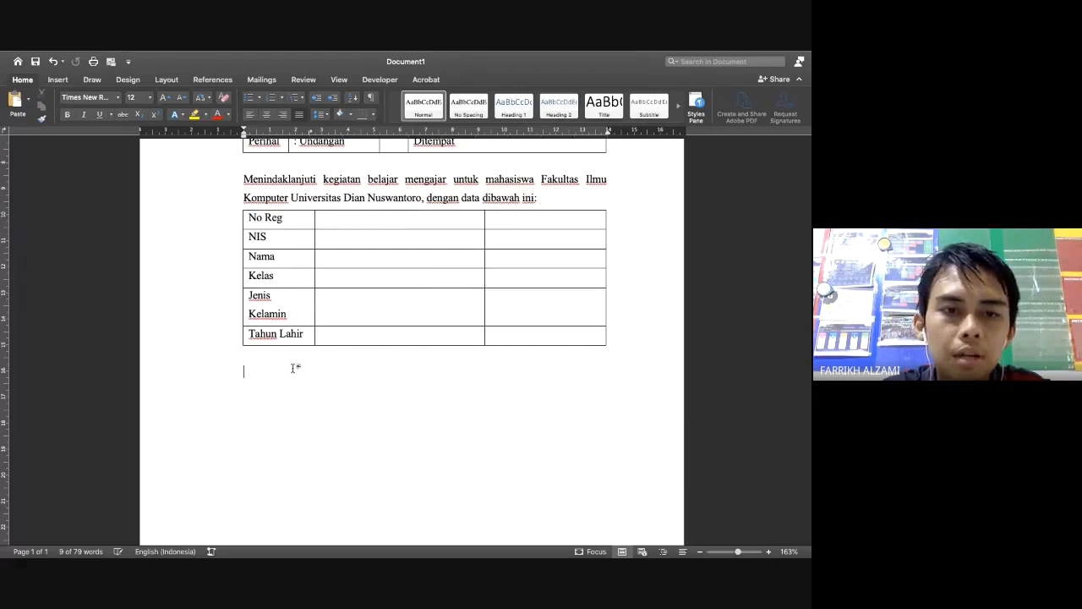
right_click(295, 362)
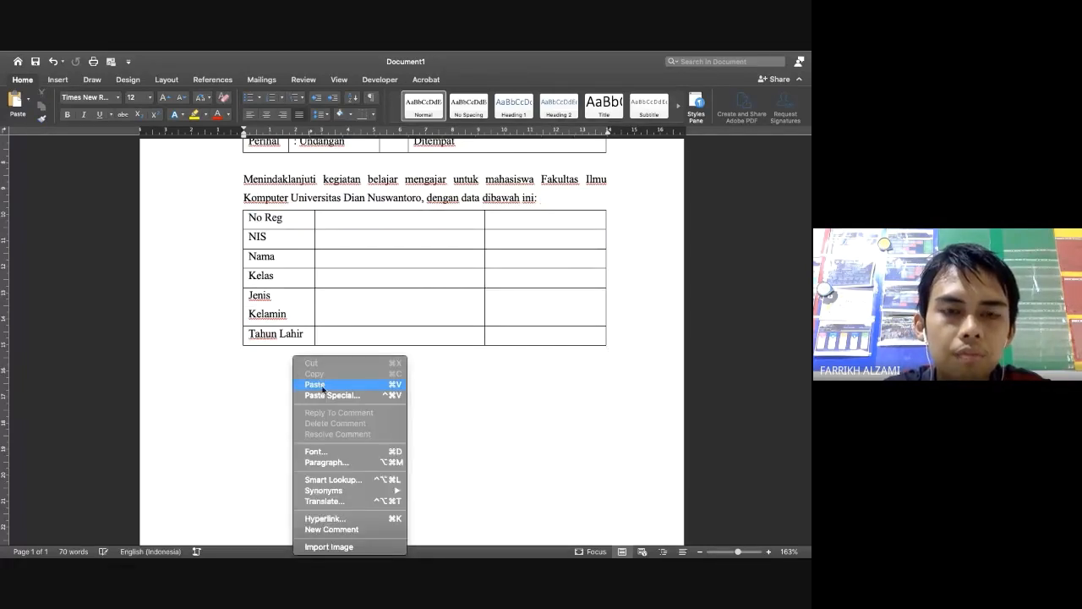
click(313, 385)
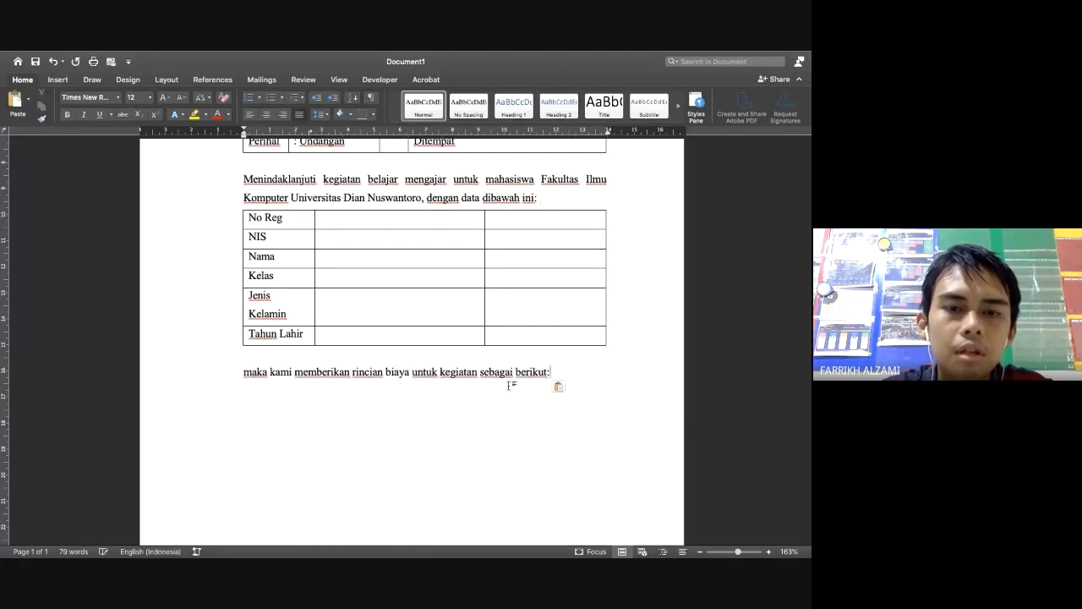
key(Return)
key(ctrl+Left)
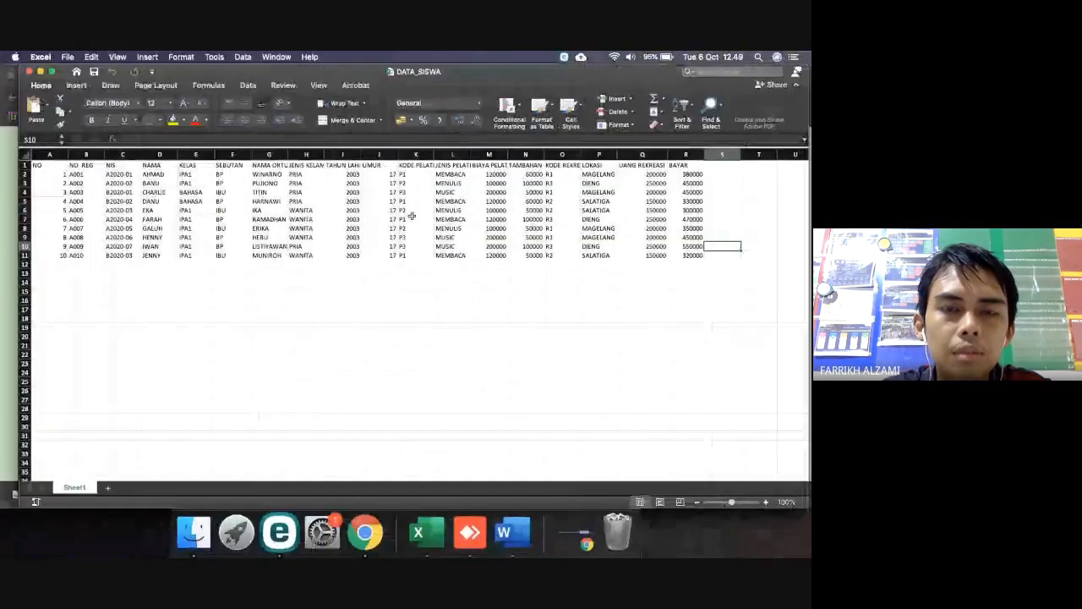
key(ctrl+Right)
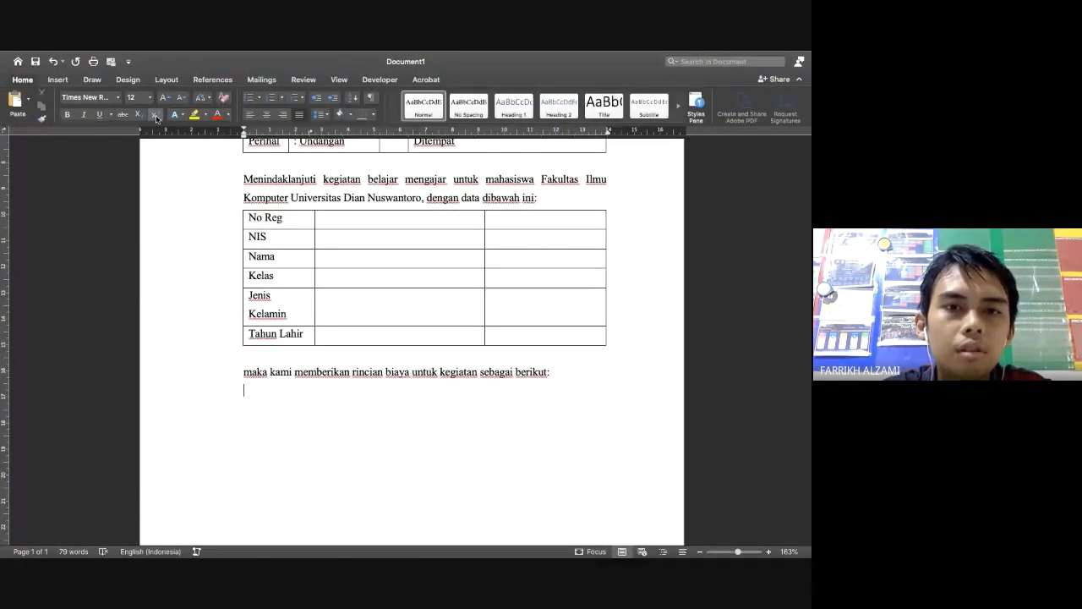
Insert a two-column, three-row table and enter Kode Pelatihan and Jenis Pelatihan
click(56, 80)
click(79, 100)
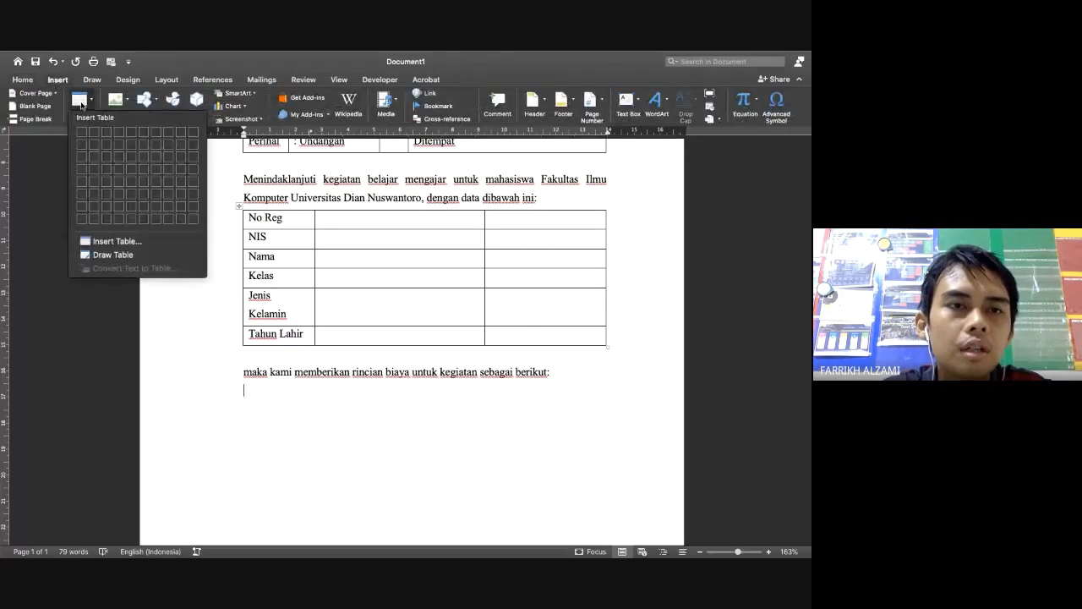
click(94, 158)
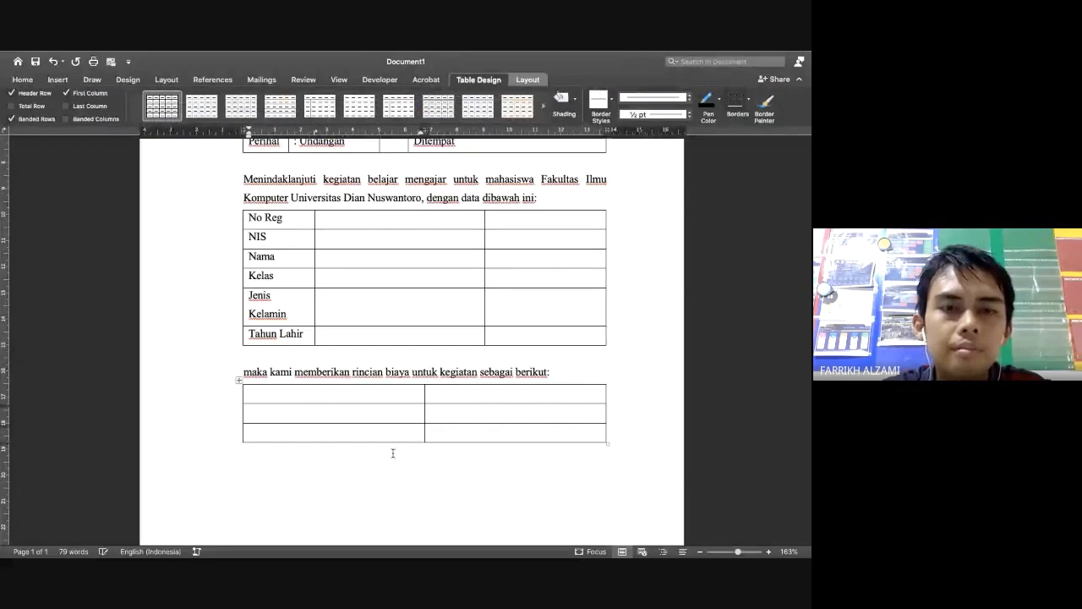
text(Kode P)
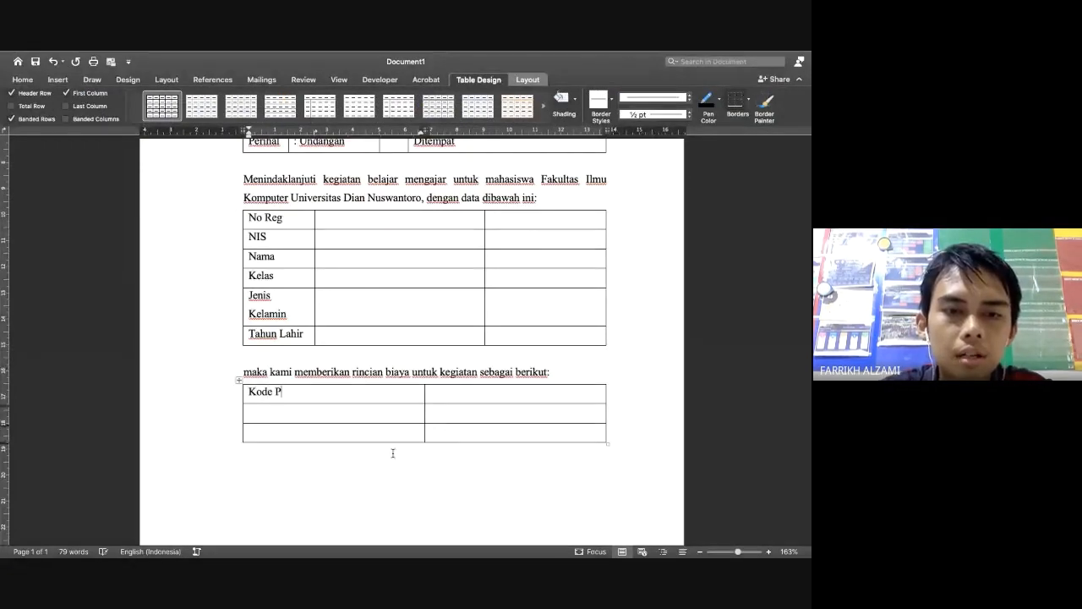
text(elatihan)
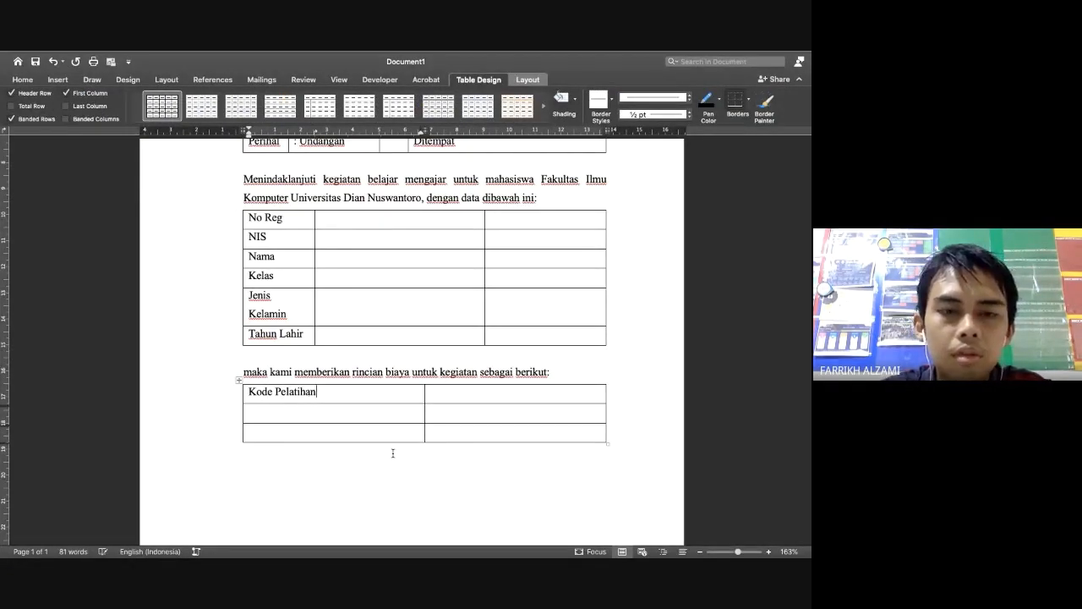
key(Tab)
key(Tab)
key(ctrl+Left)
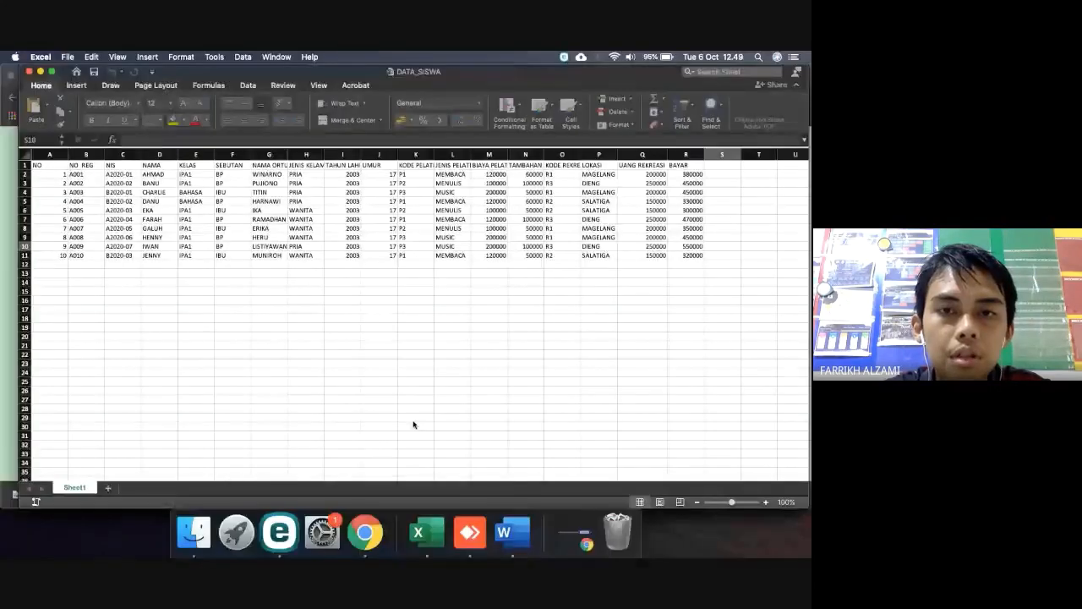
key(ctrl+Right)
text(Jenis Pe)
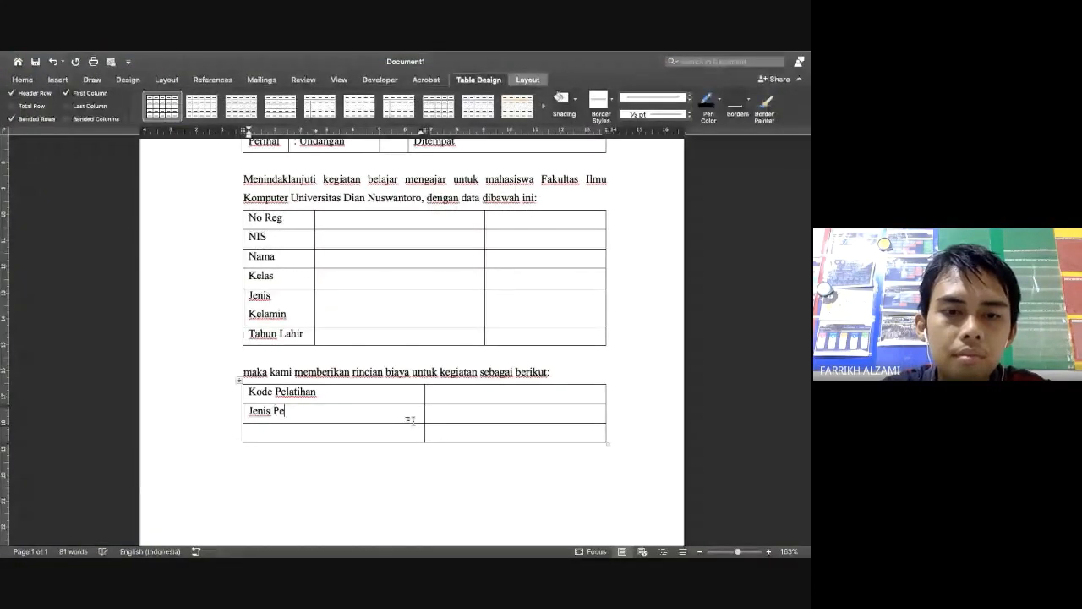
text(latihan)
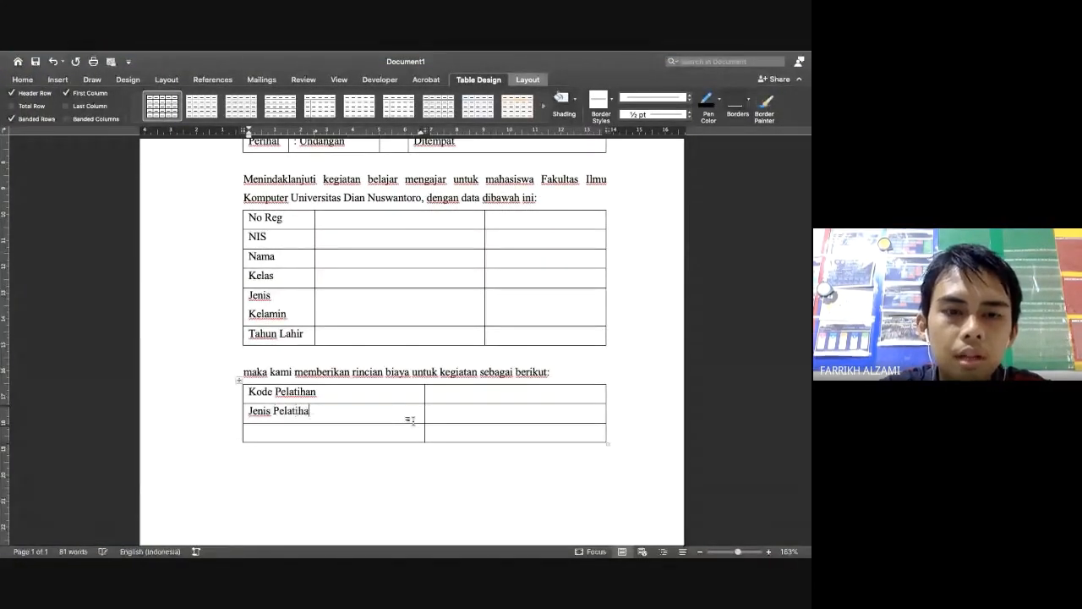
Add the rows Biaya Pelatihan and Tambahan Biaya, plus an empty row below them
key(Tab)
key(Tab)
key(ctrl+Left)
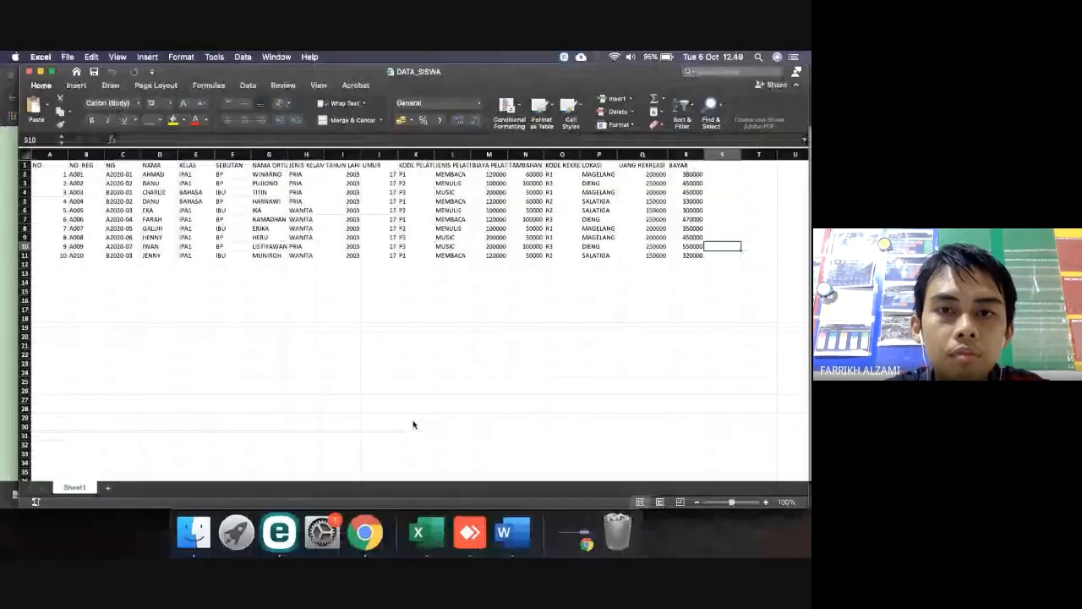
key(ctrl+Right)
text(Biaya )
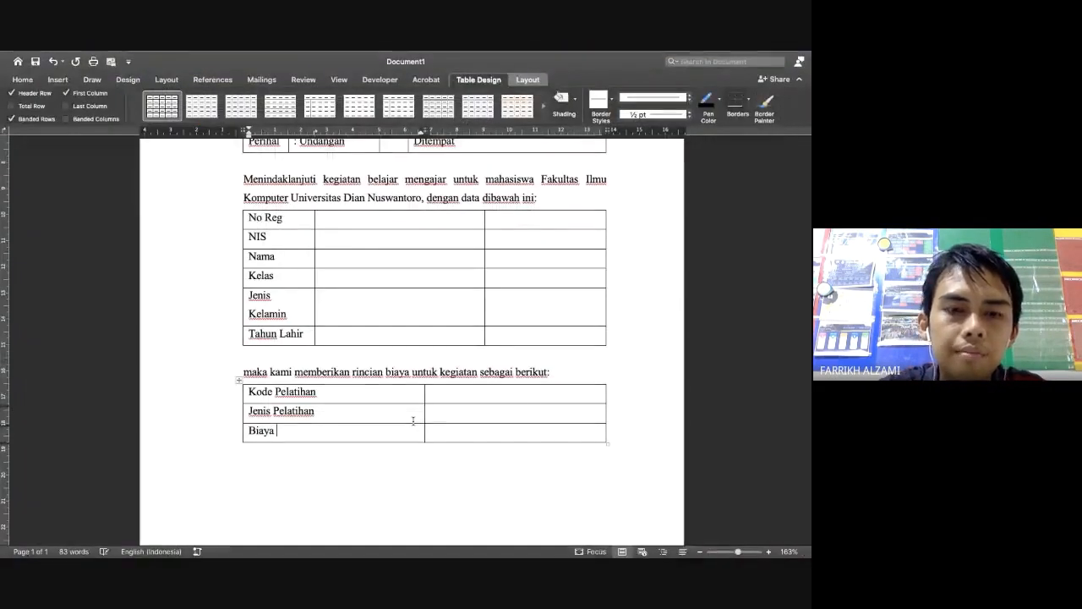
text(Pelatihan)
key(Tab)
key(Tab)
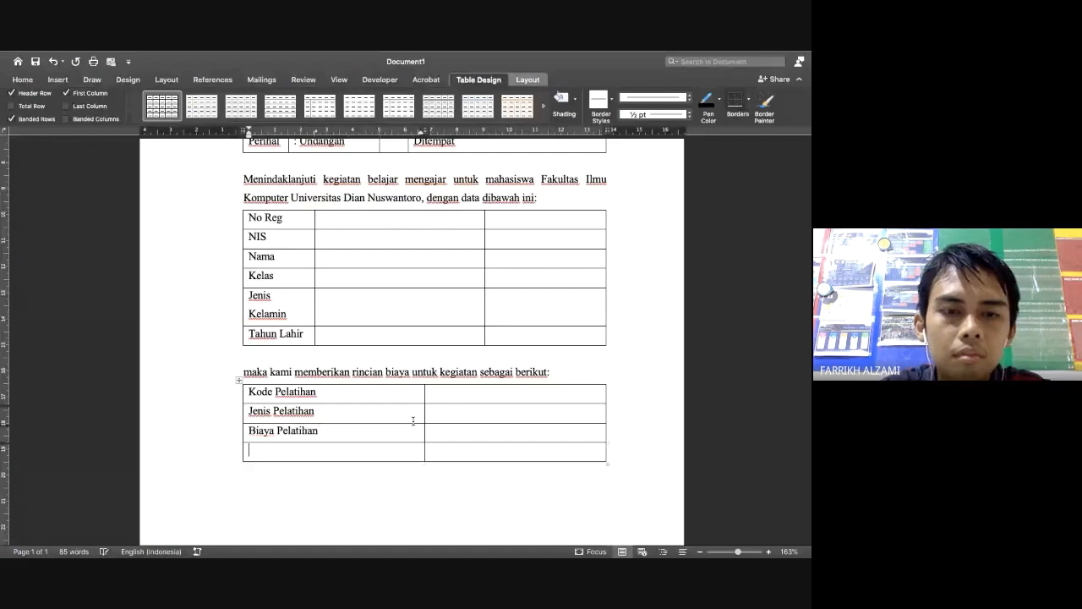
key(ctrl+Left)
key(ctrl+Right)
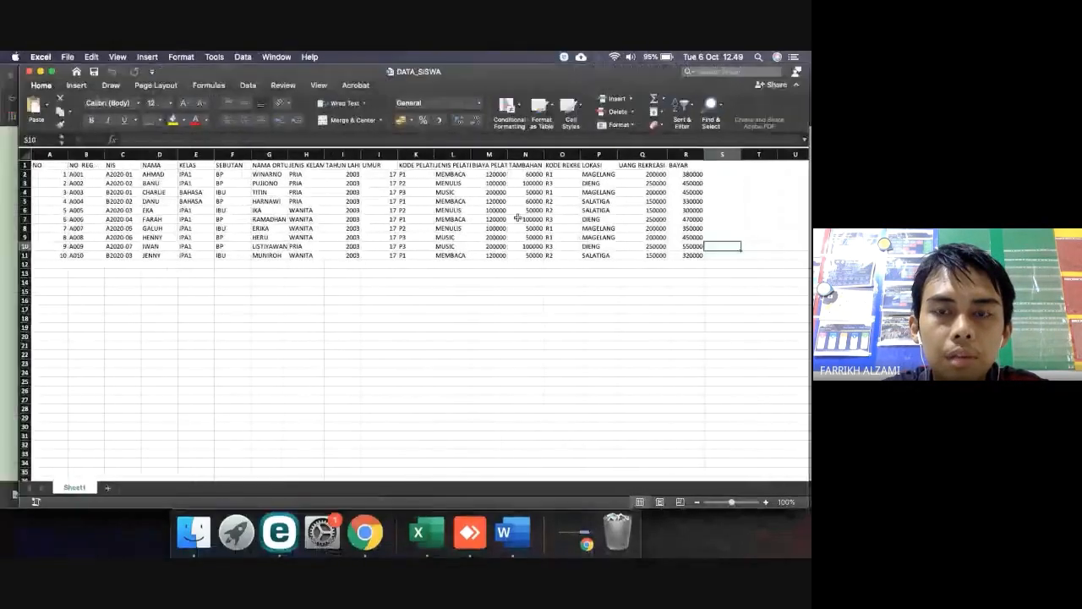
text(Tambahan Biaya)
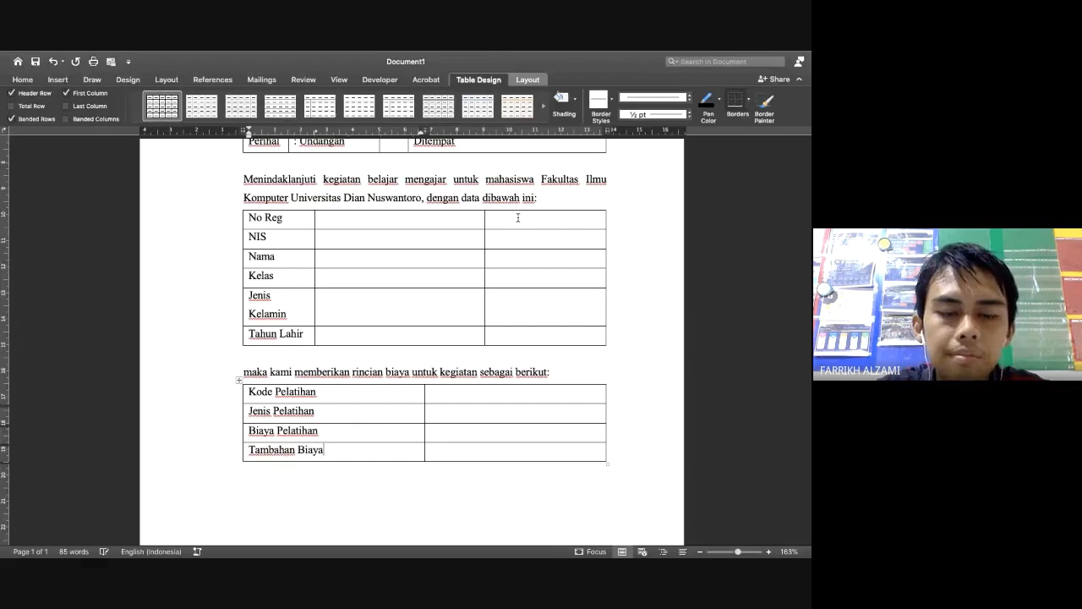
key(Tab)
key(Tab)
key(ctrl+Left)
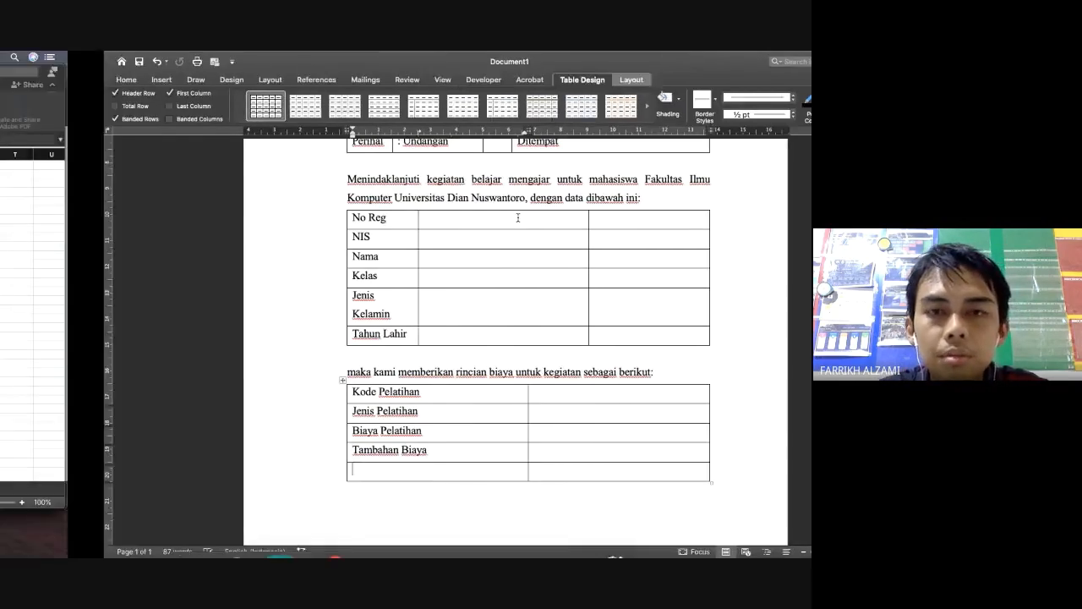
key(ctrl+Right)
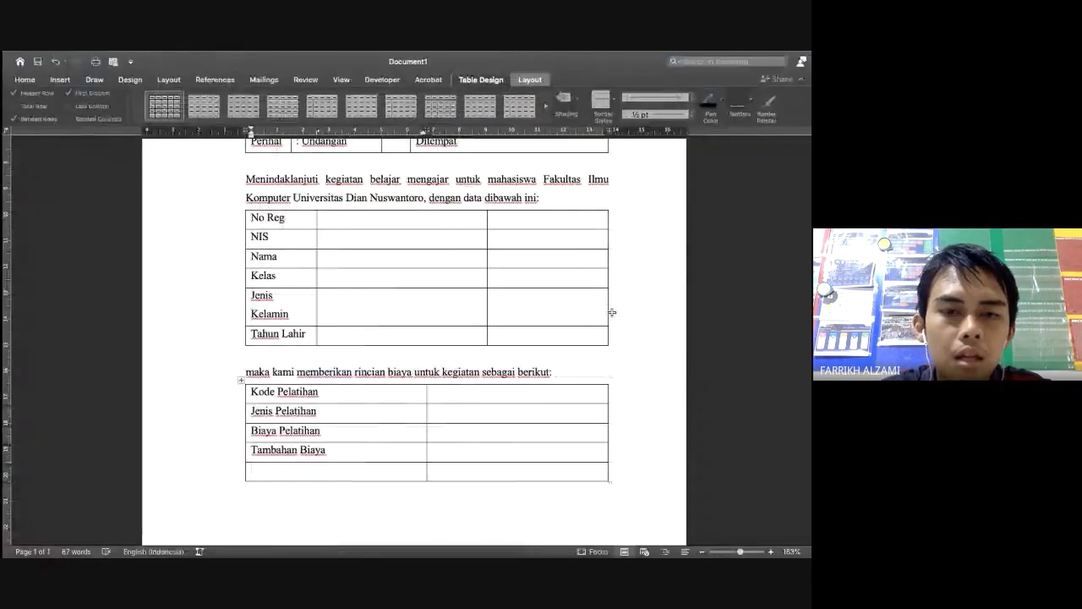
click(387, 511)
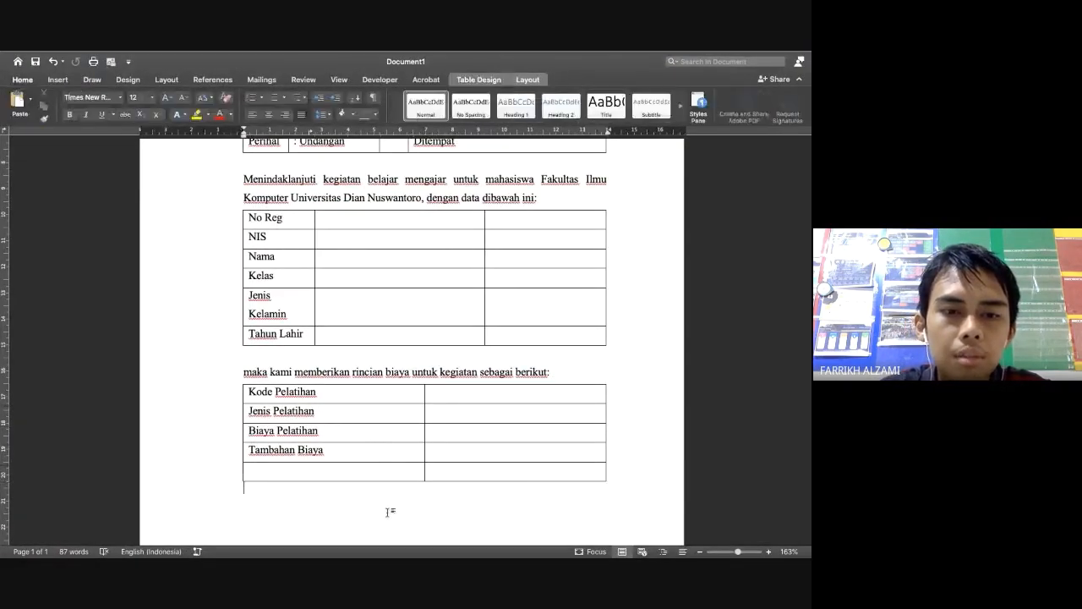
Type 'Disamping itu, terdapat pula kegiatan rekreasi dengan rincian sebagai berikut:' and start a new line
text(disamping)
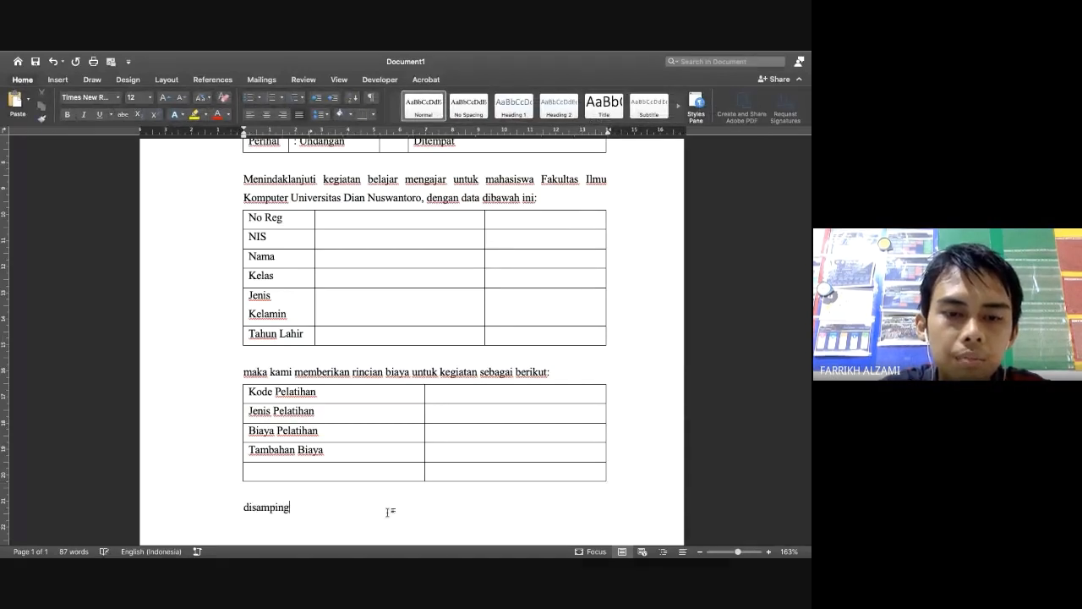
text( itu, terda)
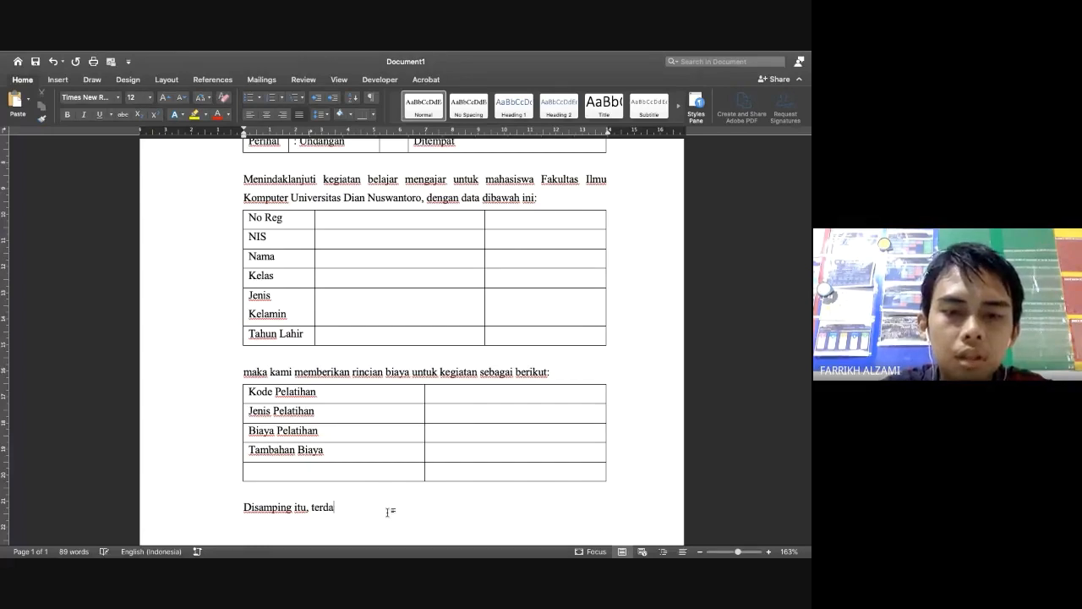
text(pat pula )
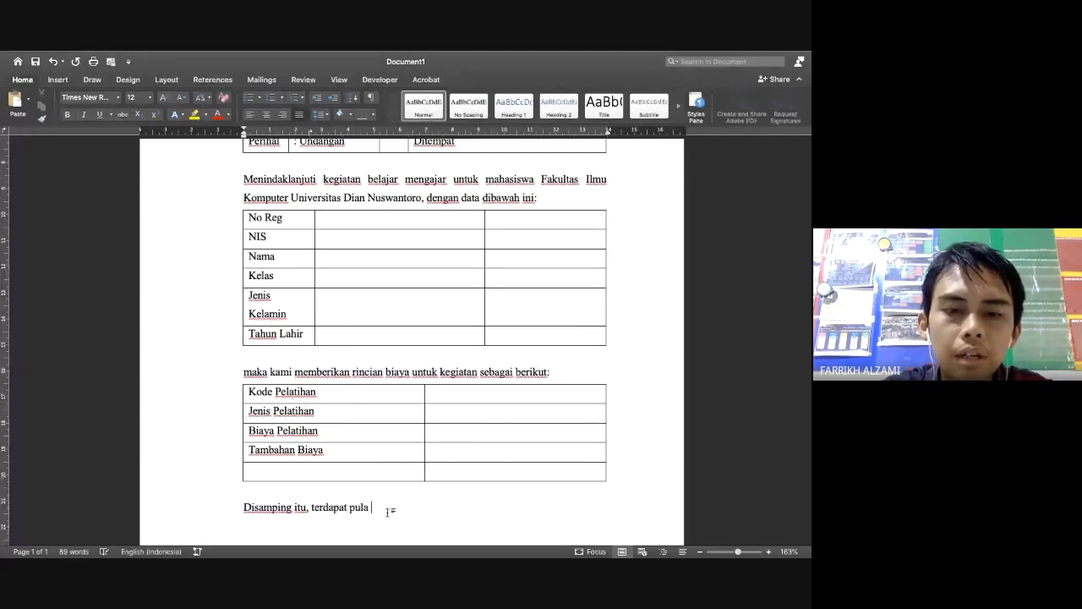
text(kegiatan rek)
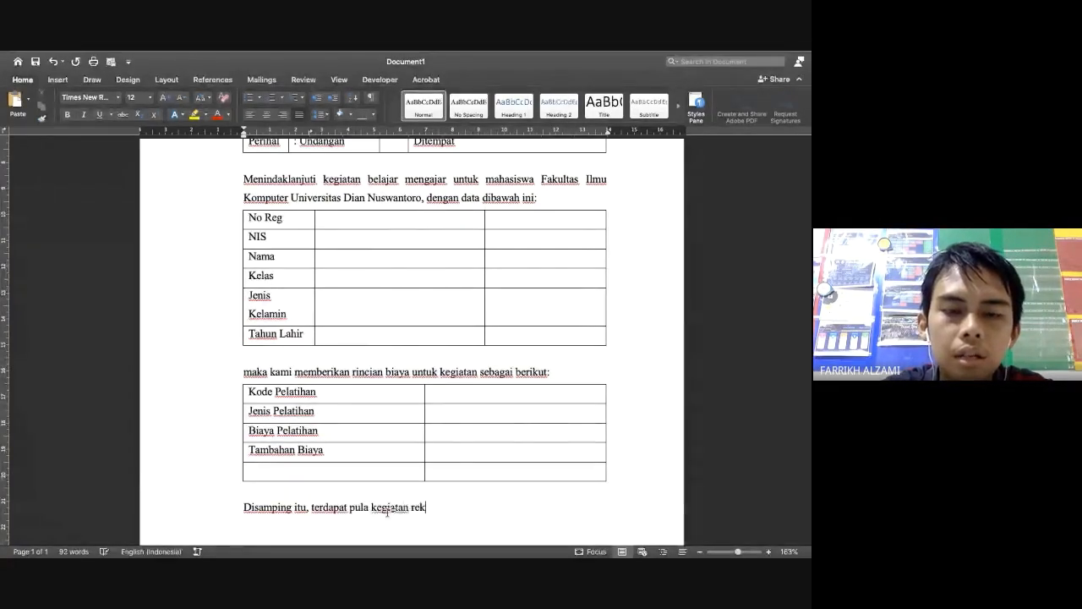
text(res)
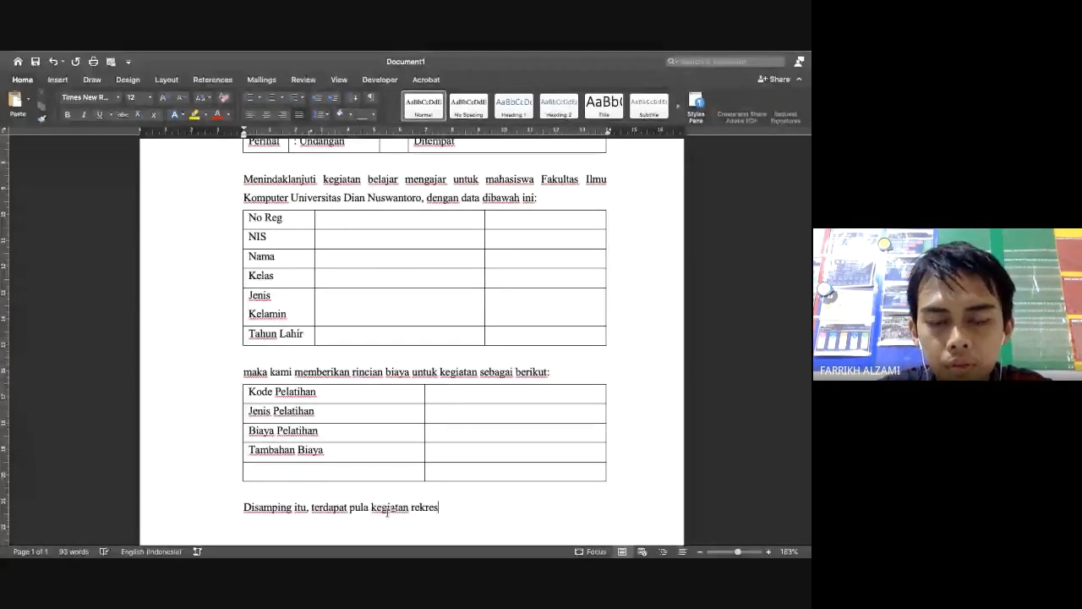
key(BackSpace)
text(asi dengan rinci)
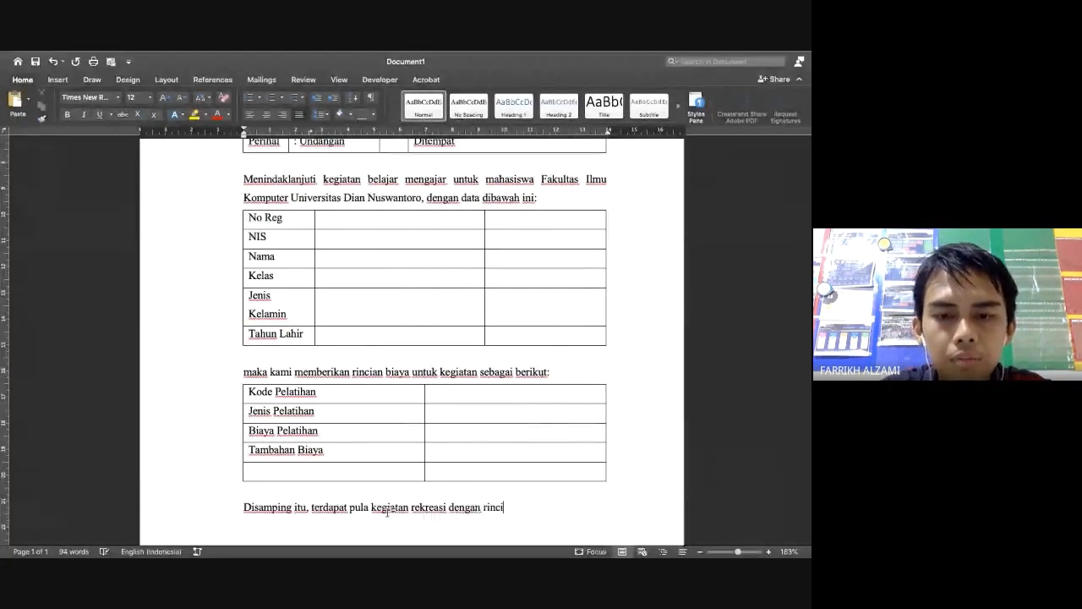
text(na)
key(BackSpace)
key(BackSpace)
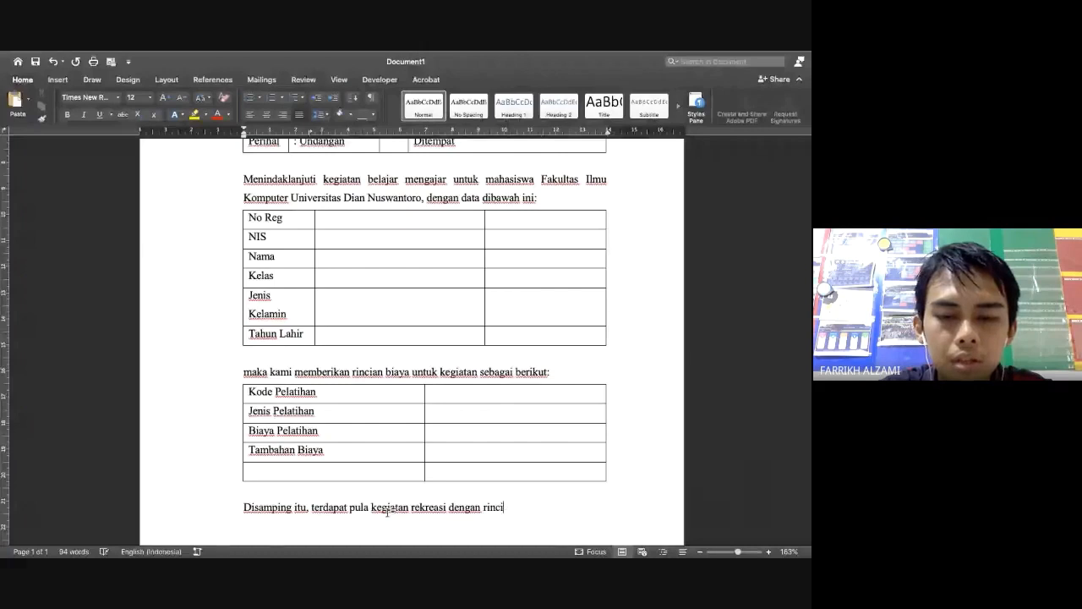
text(an sebagai berikut:)
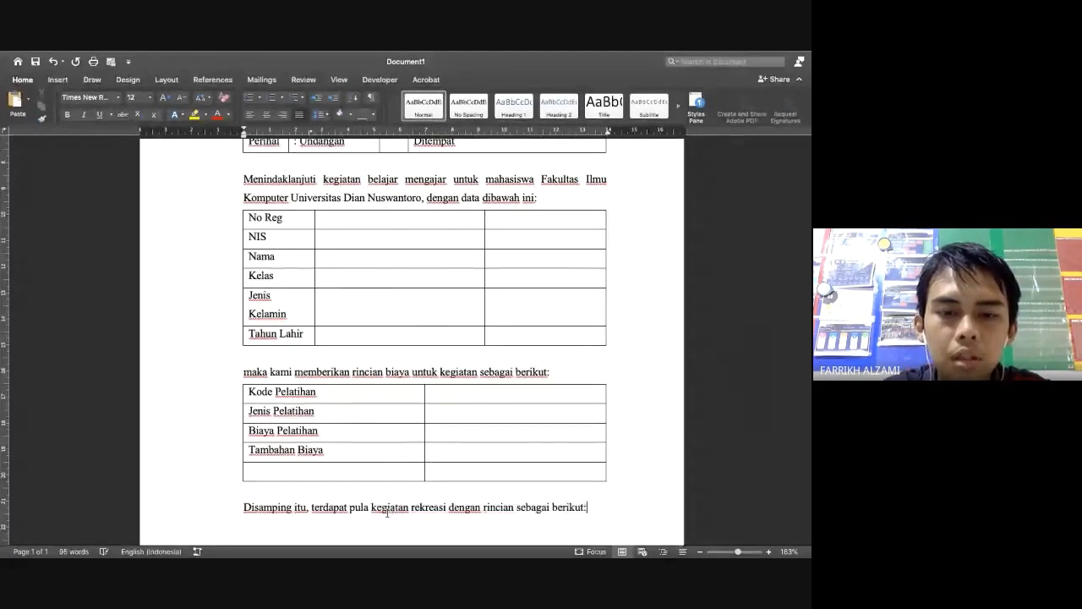
key(Return)
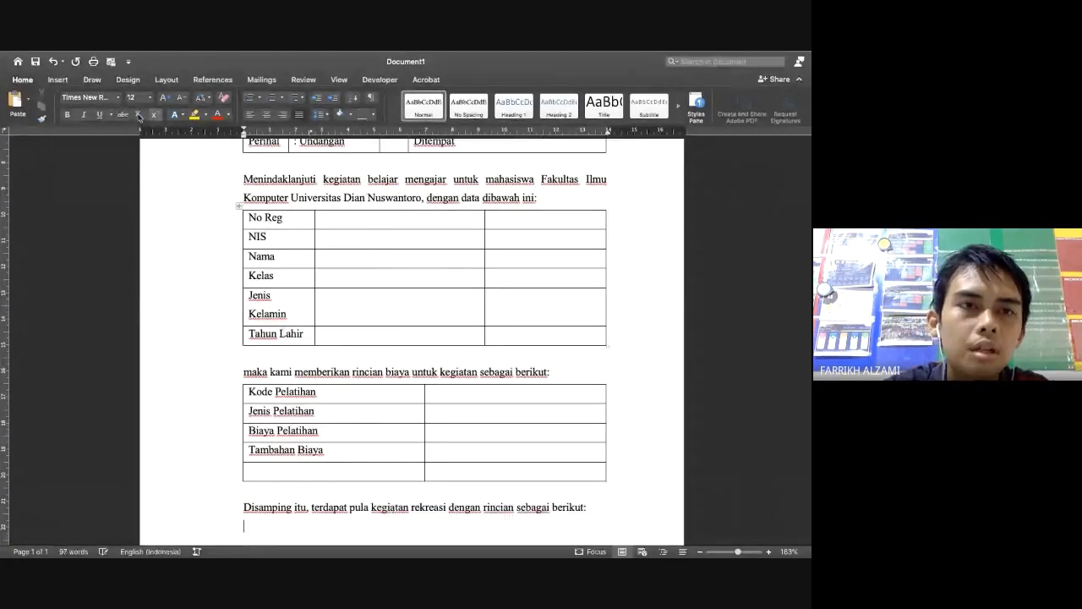
click(57, 79)
Insert a two-column table and enter Kode Rekreasi as its first label
click(81, 99)
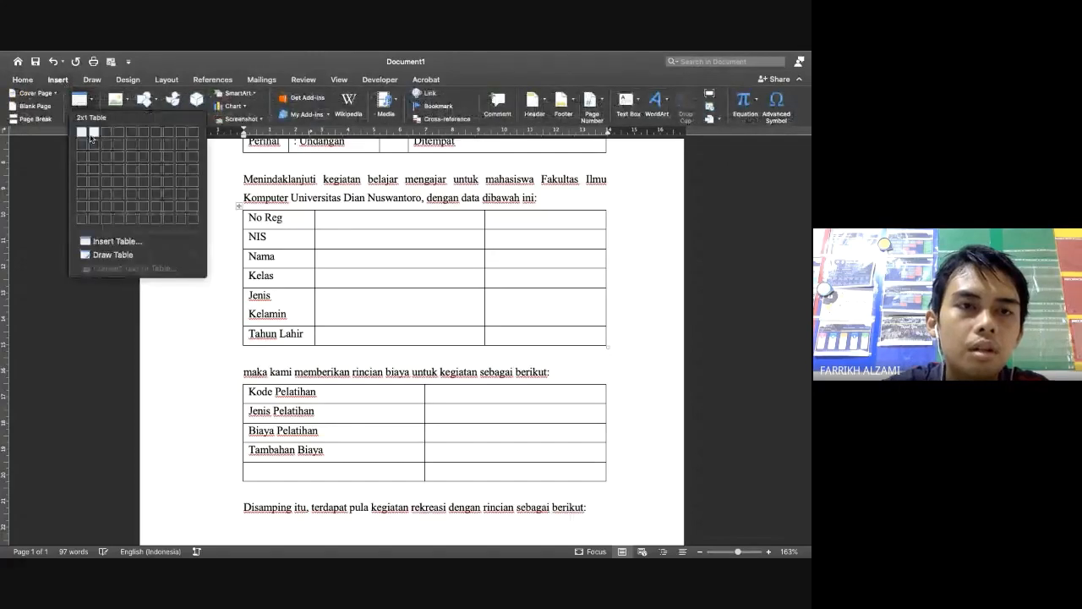
click(95, 144)
key(ctrl+Left)
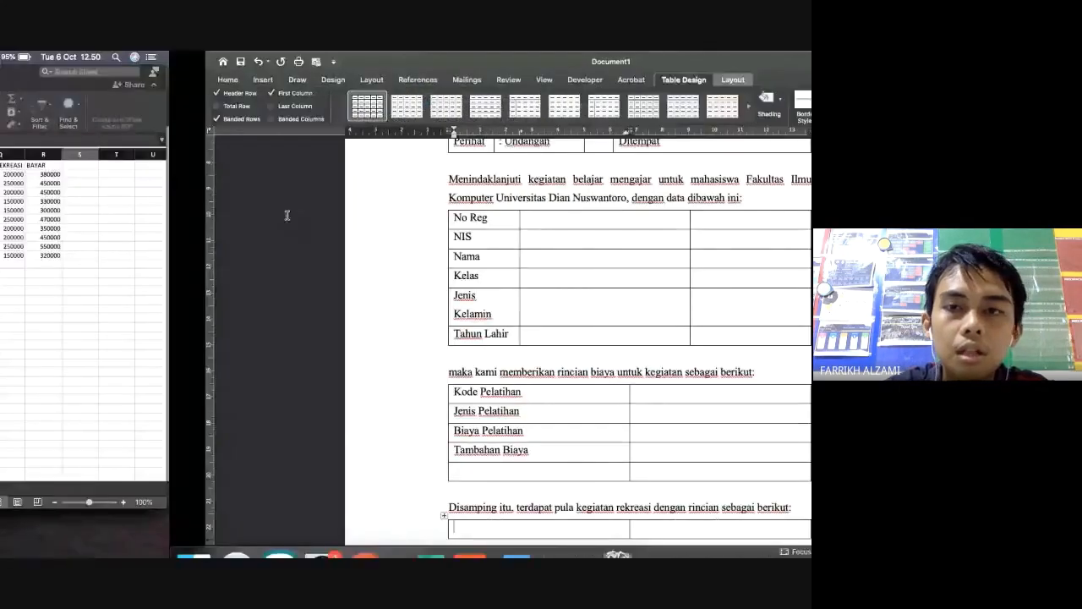
key(ctrl+Right)
text(K)
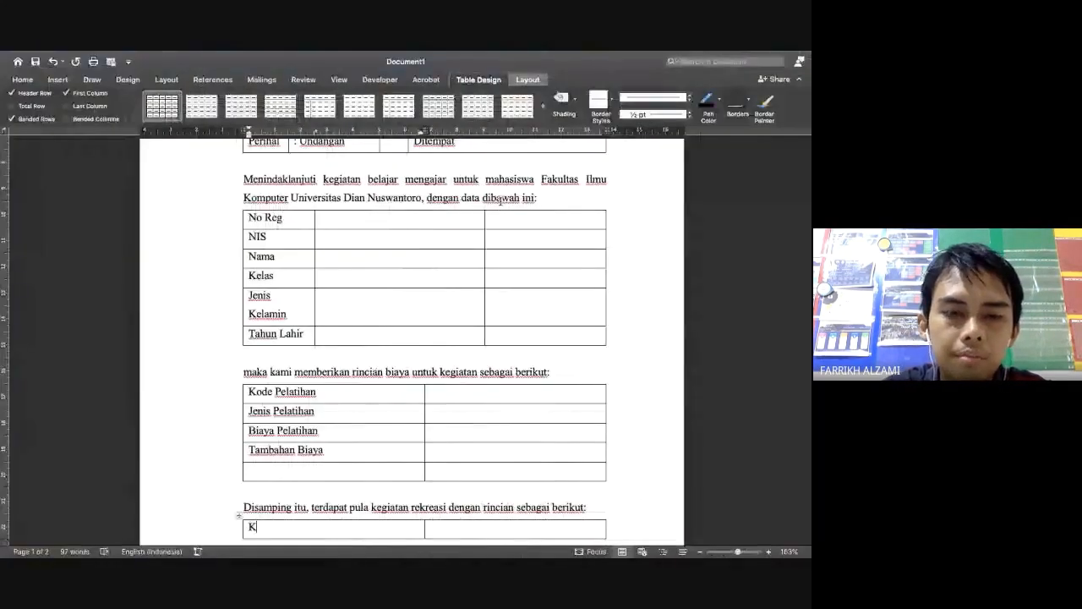
text(ode Rekreasi)
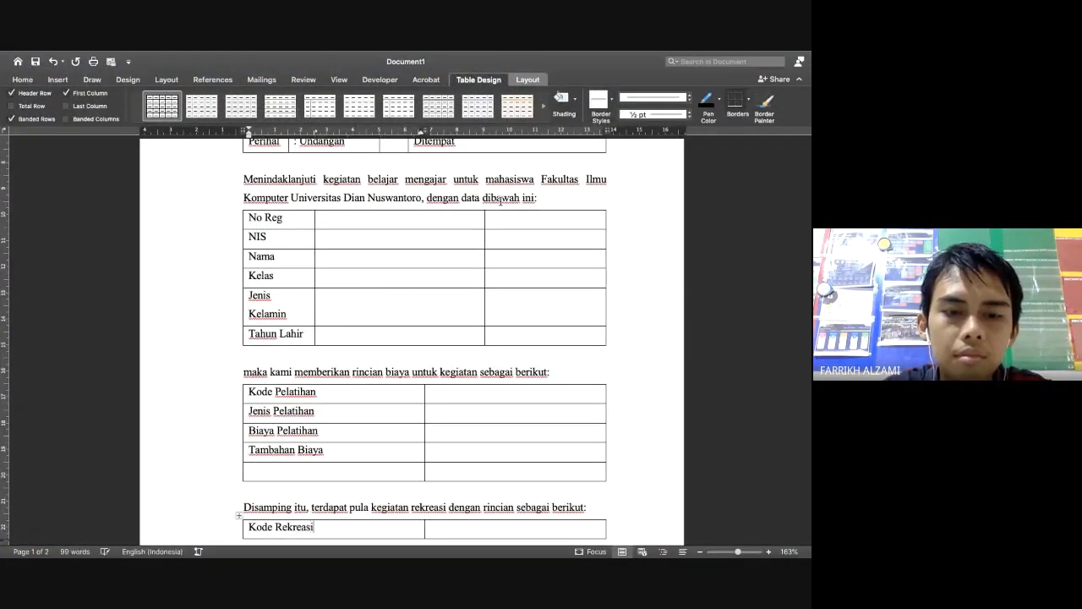
key(Tab)
key(Tab)
scroll(501, 202, up, 3)
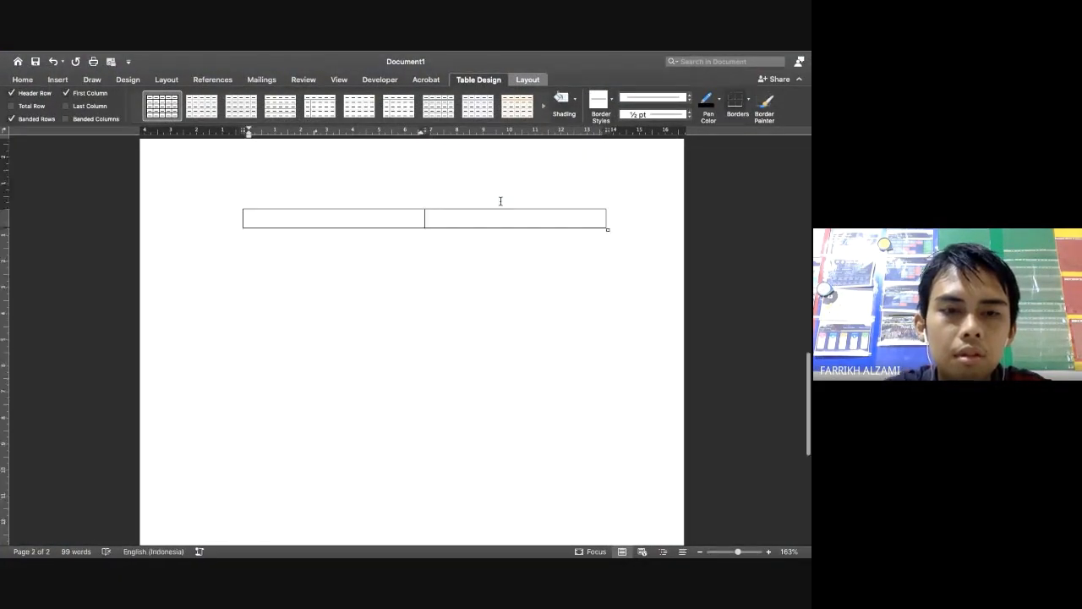
Add the rows Lokasi and Uang Rekreasi to the recreation table
key(ctrl+Left)
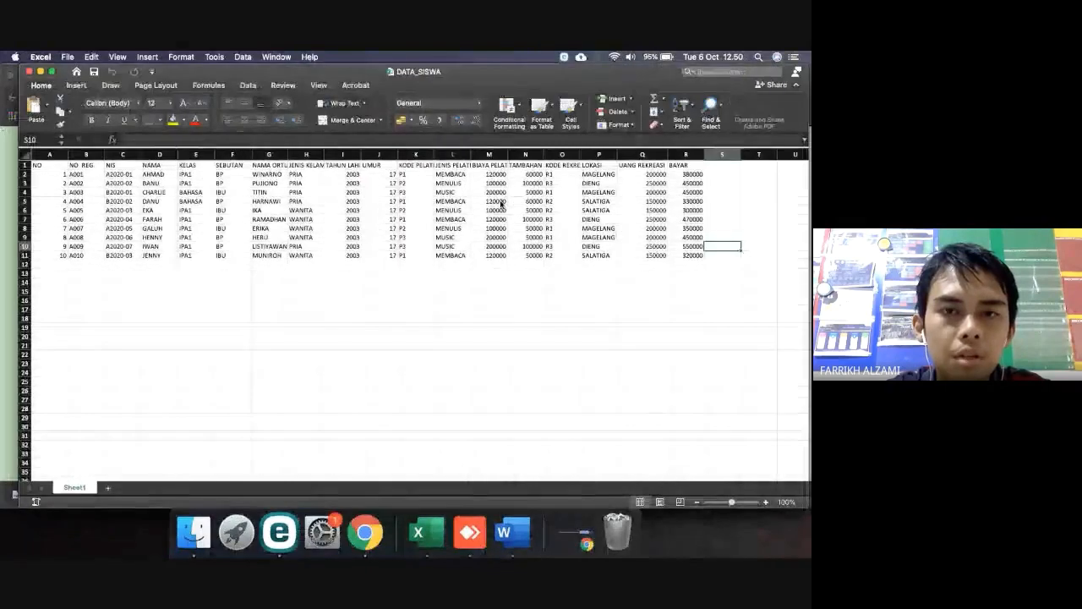
key(ctrl+Right)
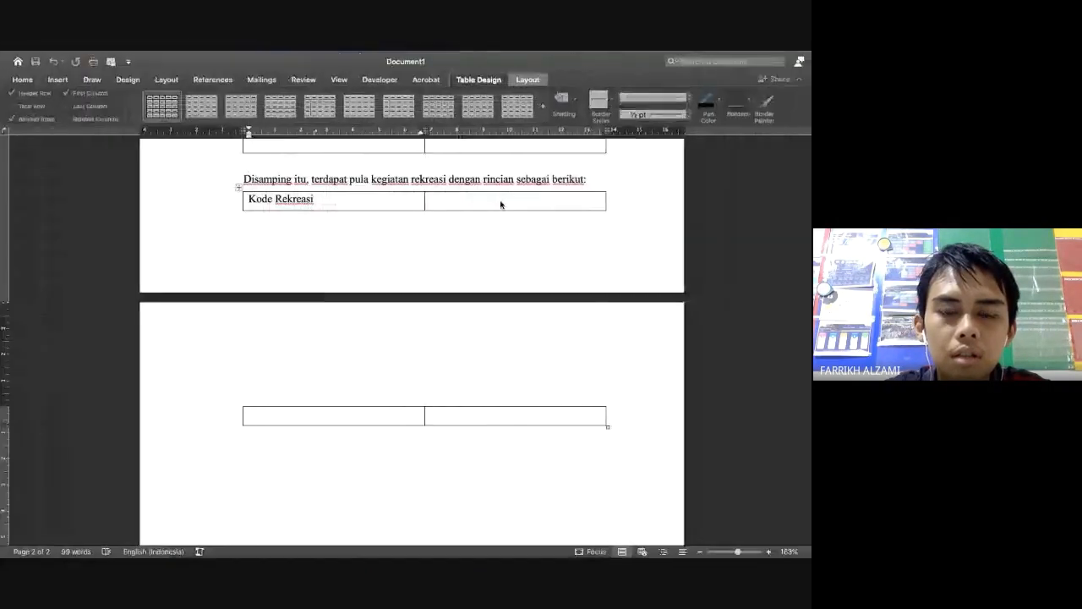
text(Lokasi)
key(Tab)
key(Tab)
key(ctrl+Left)
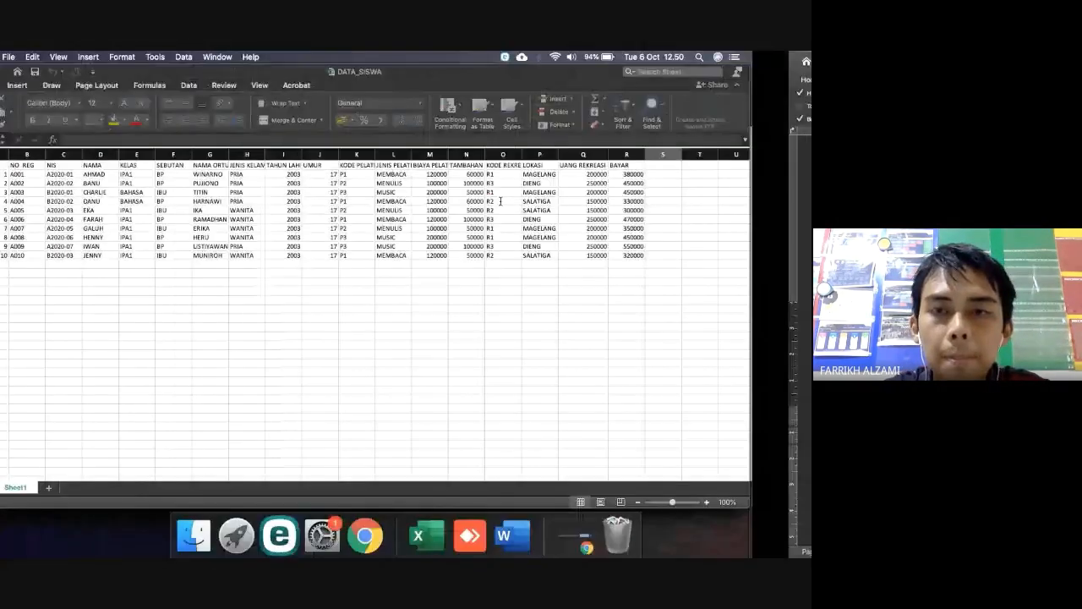
key(ctrl+Right)
text(UangR)
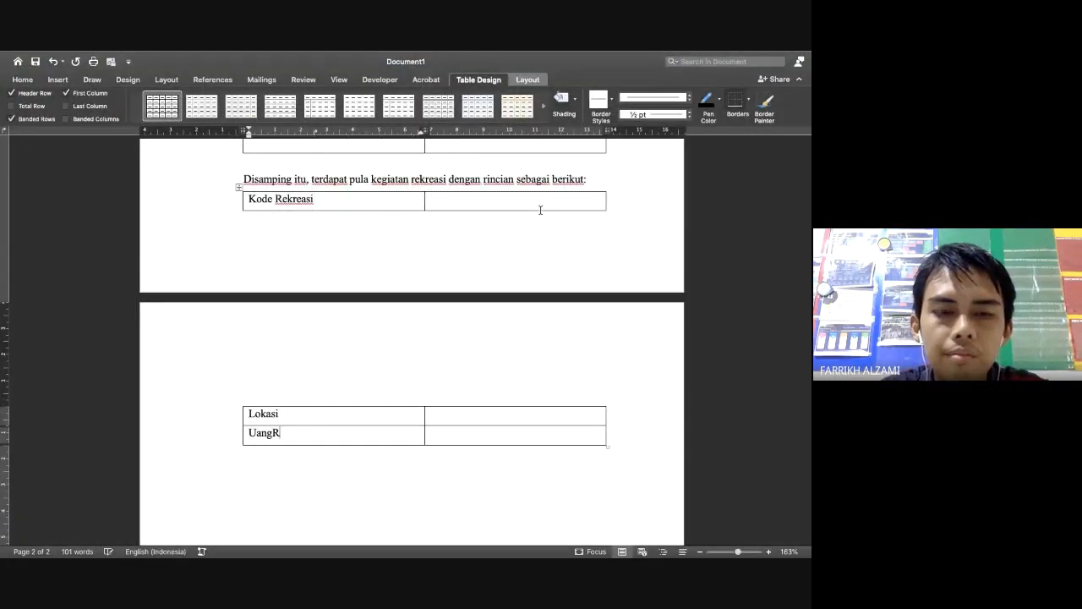
key(BackSpace)
text(Rekr)
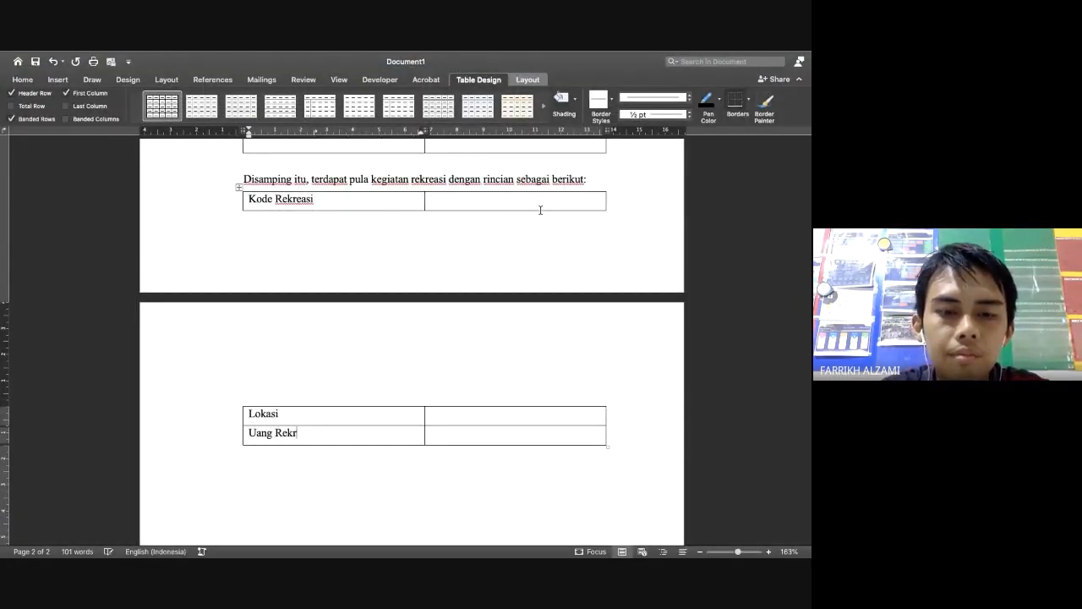
text(easi)
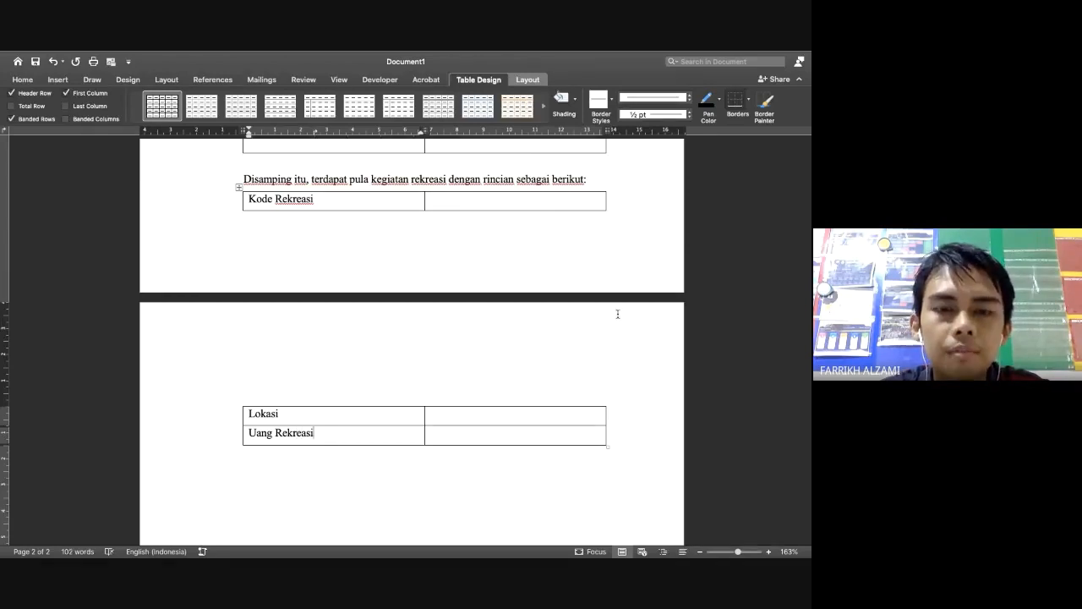
key(Tab)
key(Tab)
Below the table, start a new line reading 'Maka total yang'
key(super+z)
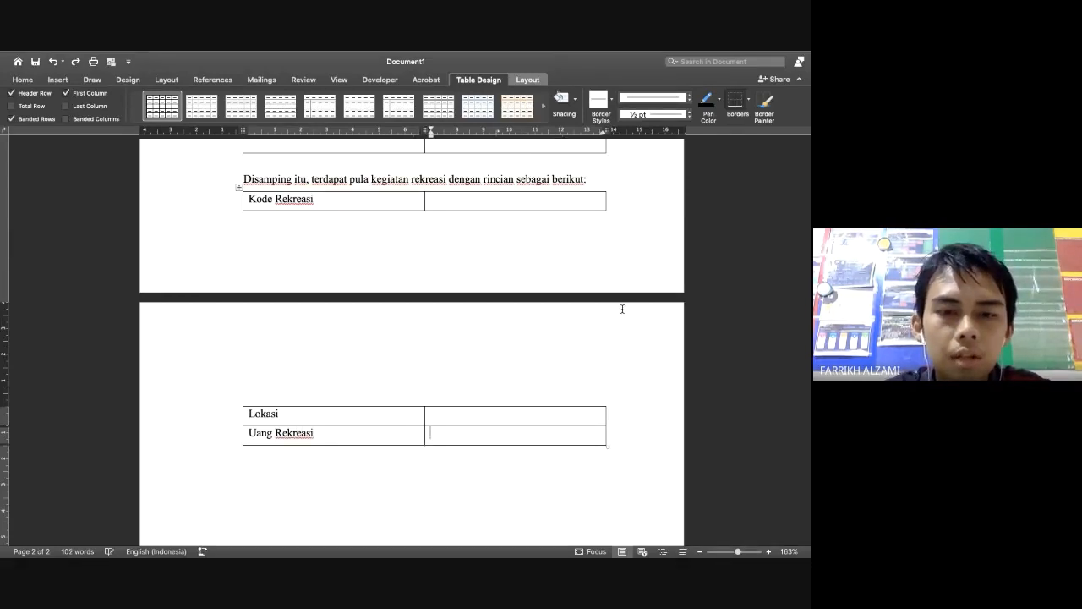
key(Return)
text(Maka t)
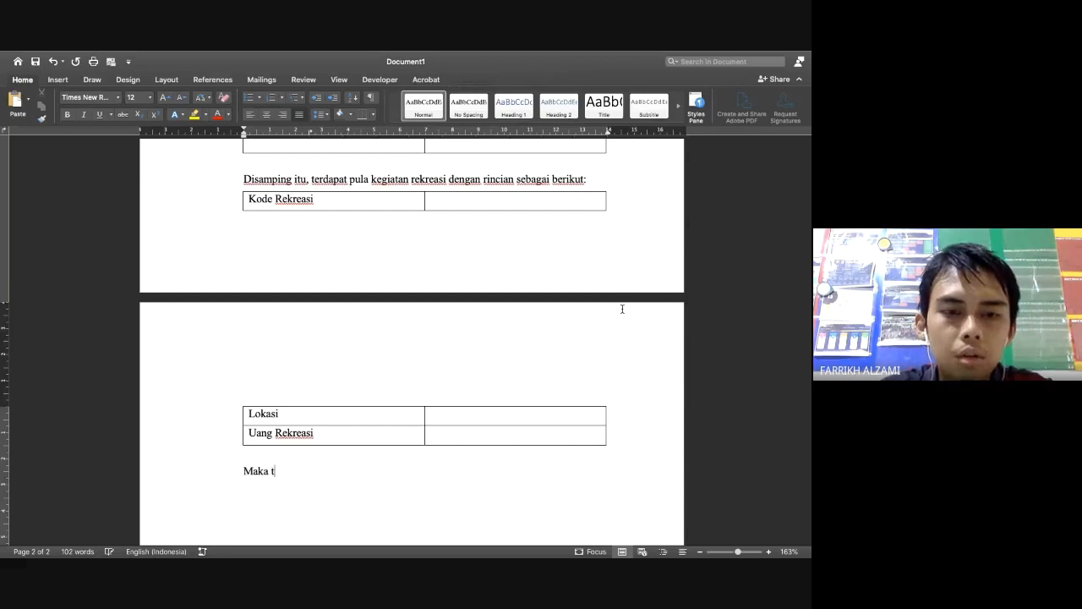
text(otal yang hari)
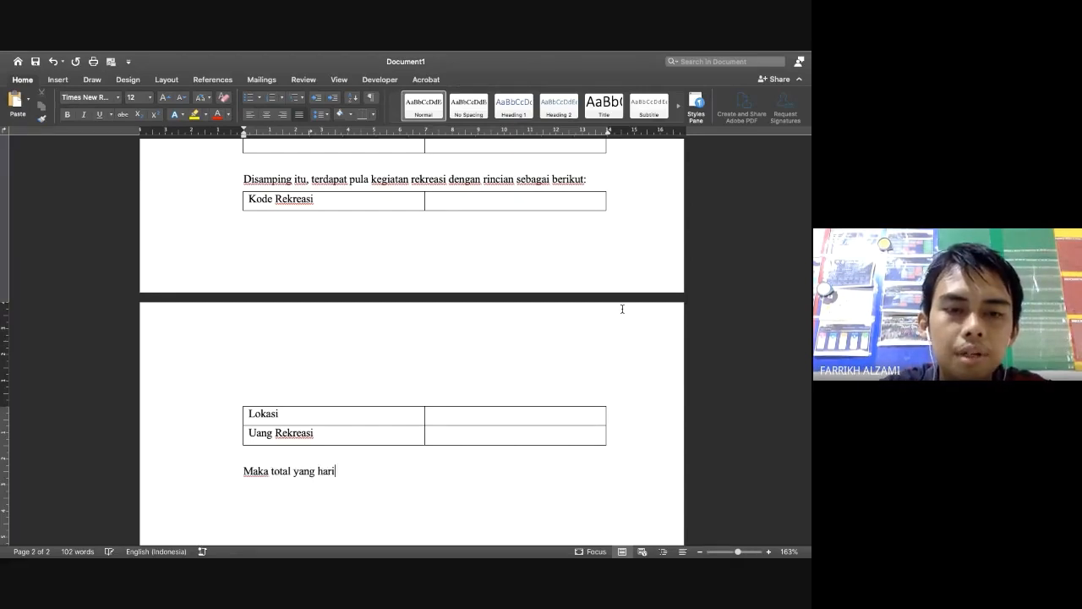
Complete the line as 'Maka total yang harus dibayar adalah Rp. {yang harus dibayar}'
key(BackSpace)
text(us dibayar )
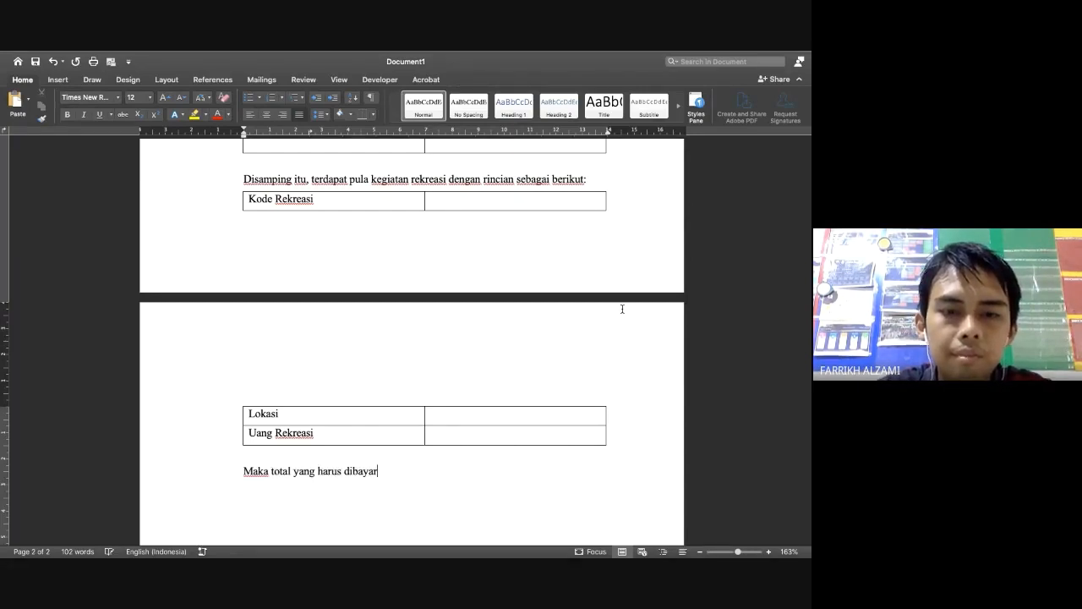
text(adalah )
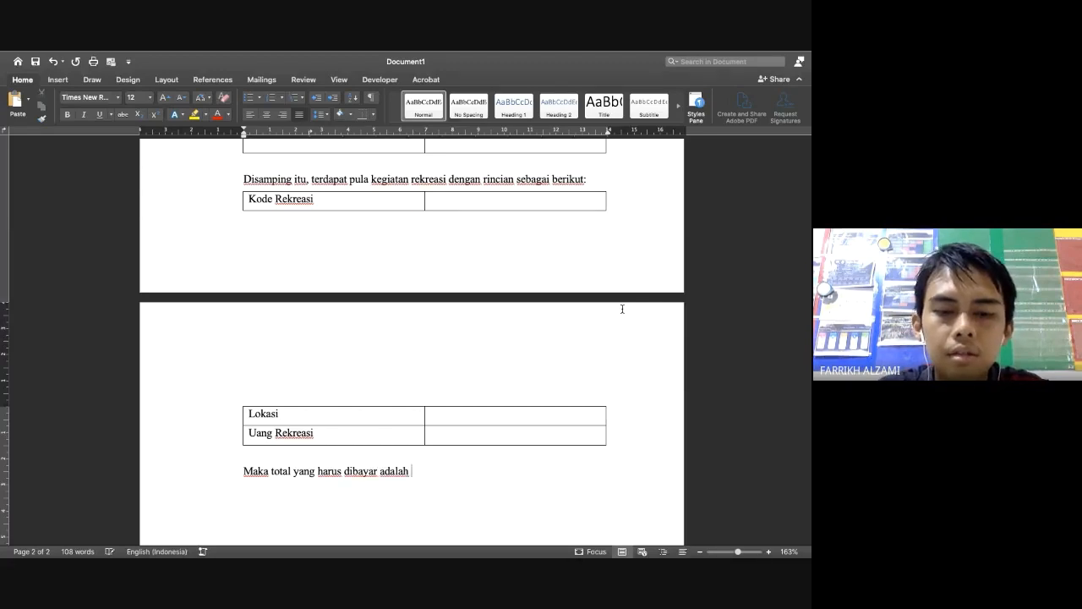
text(Rp. {})
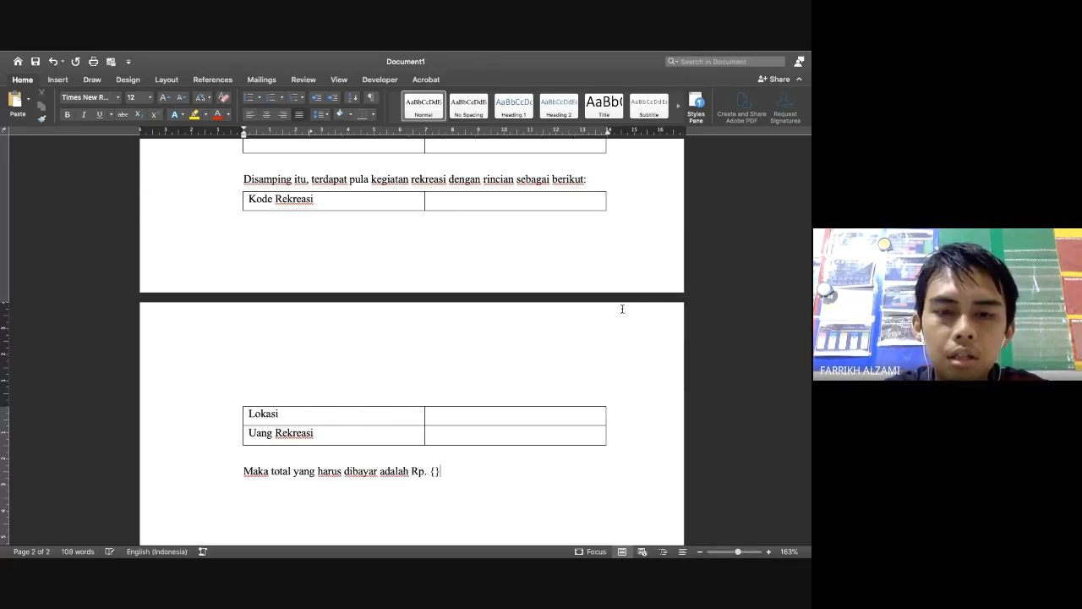
text(yang harus di)
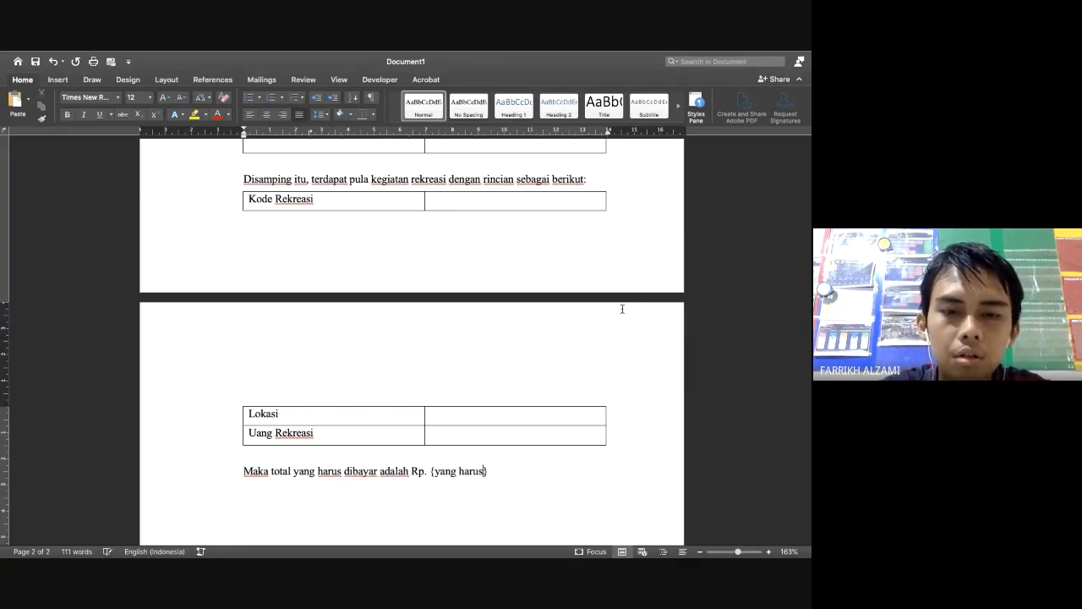
text(bayar)
Add the line 'Demikian pemberitahuan dari kami, harap untuk ditindaklanjuti' below the total sentence
key(End)
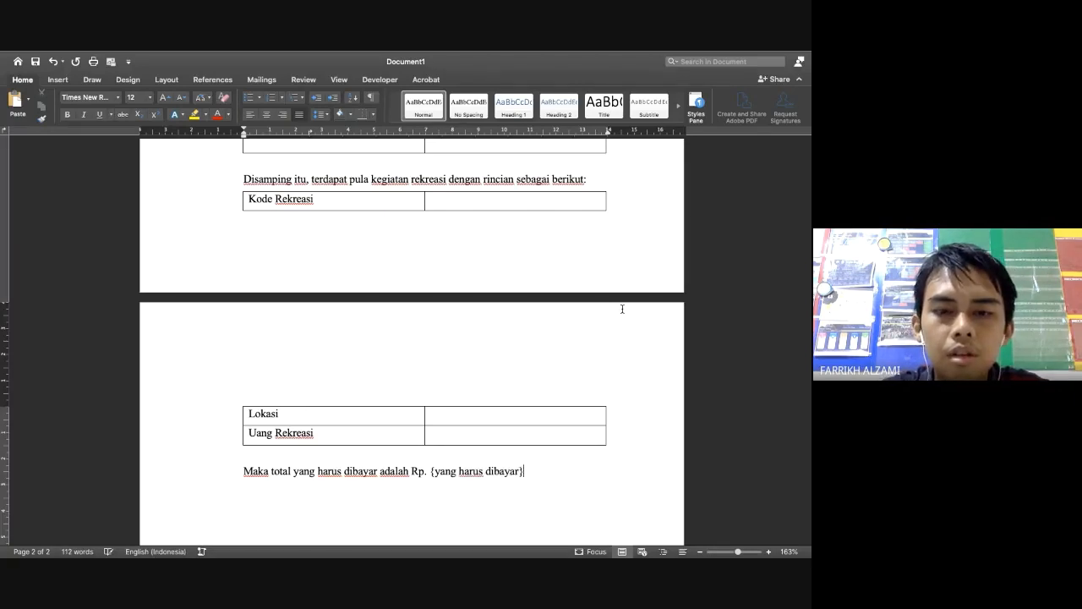
key(Return)
key(Return)
text(demikian)
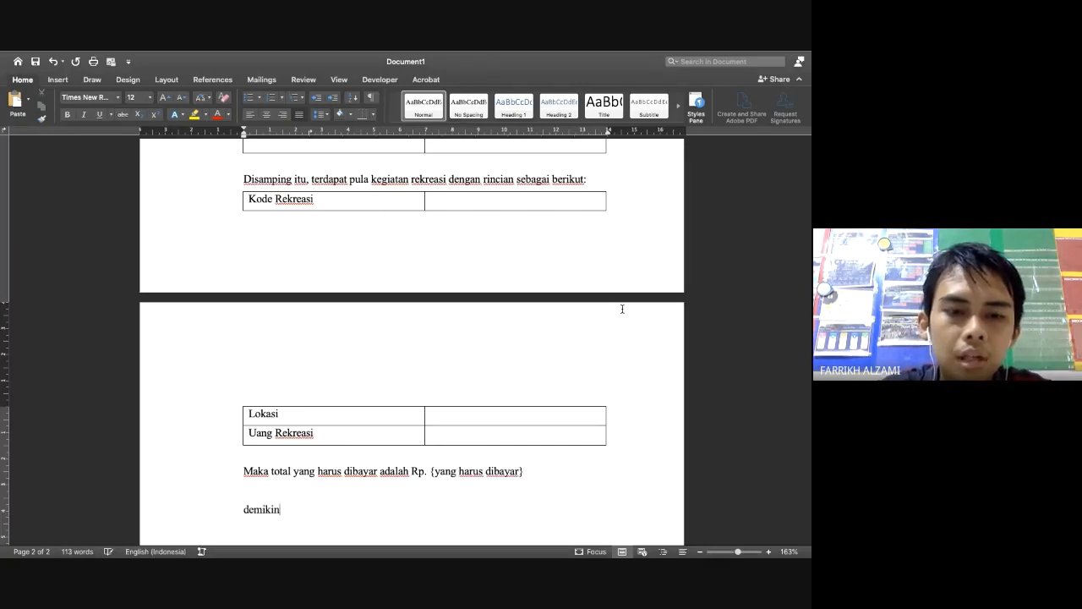
text( pembe)
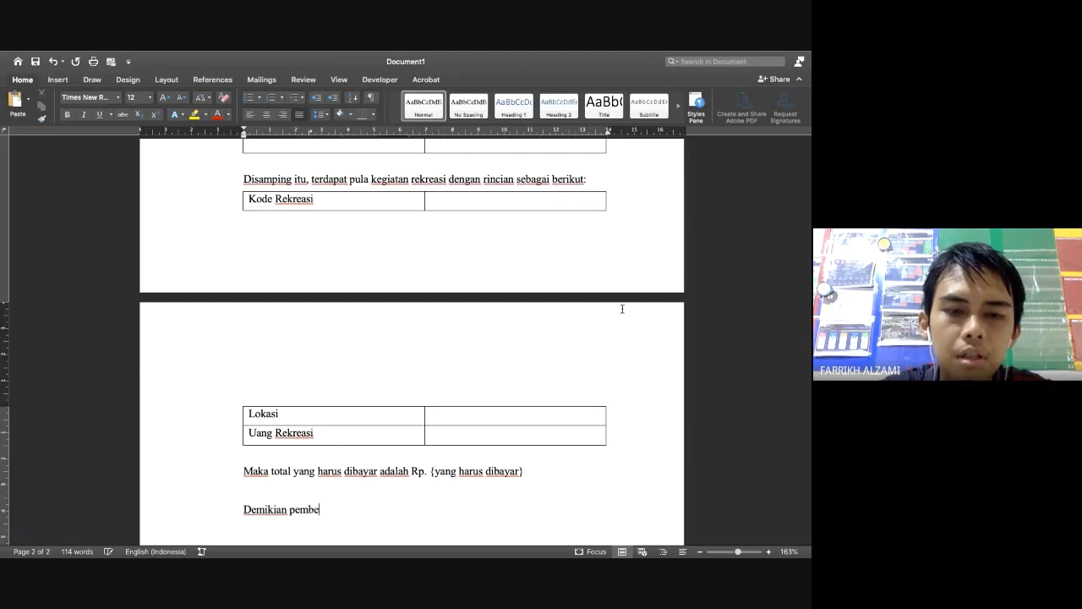
text(ritahuan dari )
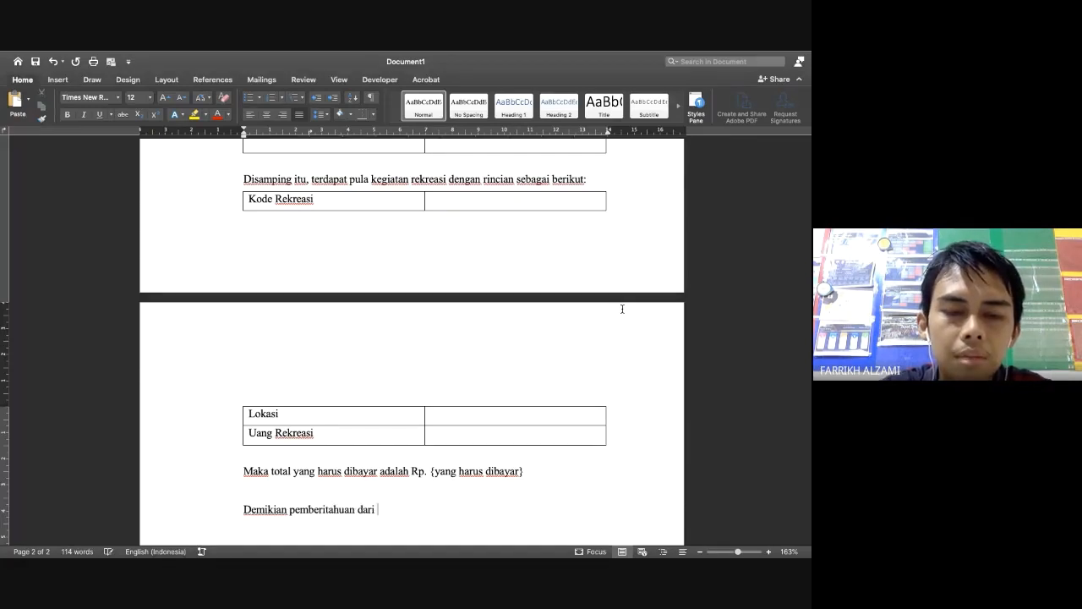
text(kami, harapa u)
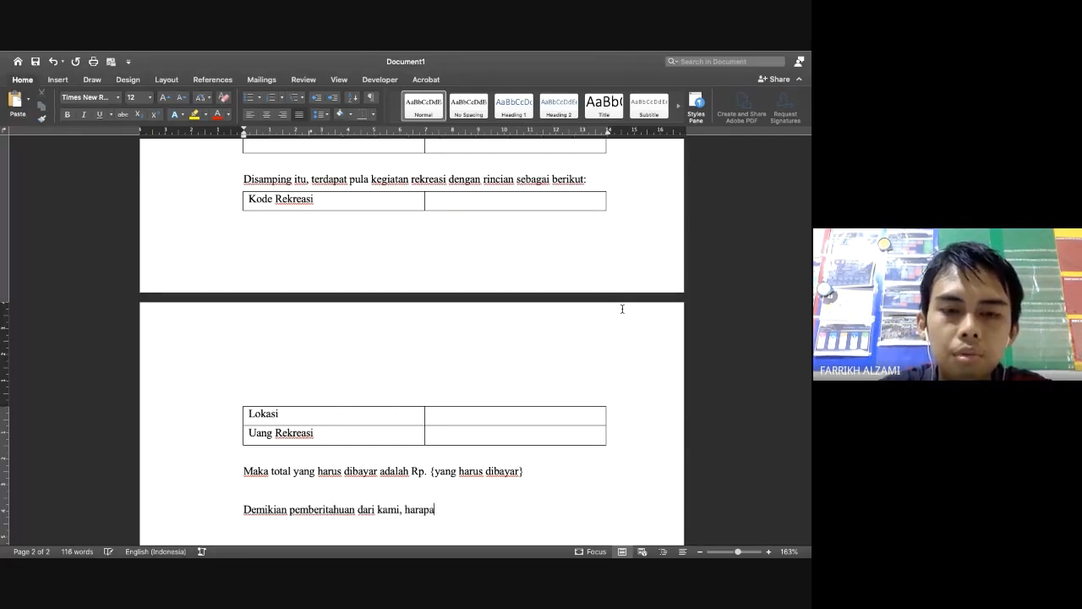
key(BackSpace)
key(BackSpace)
key(BackSpace)
text(utnu)
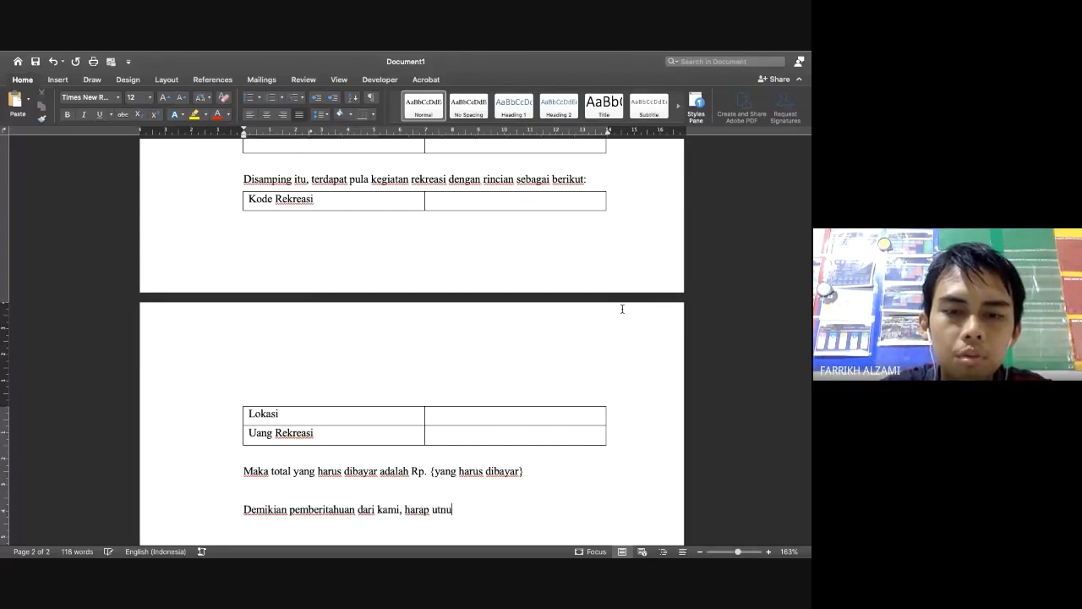
key(BackSpace)
key(BackSpace)
key(BackSpace)
key(BackSpace)
text(untuk di)
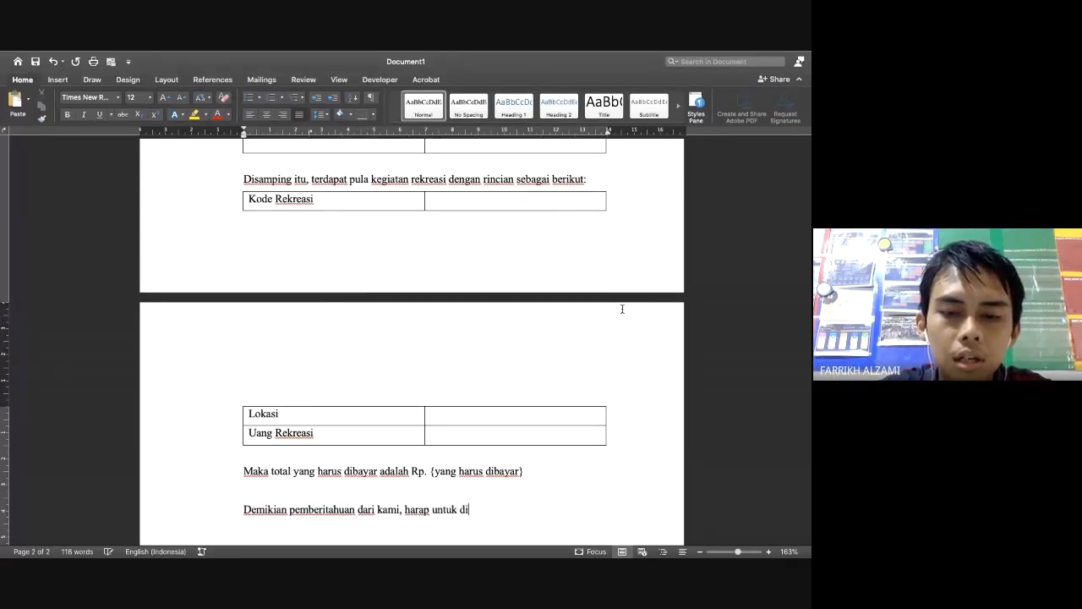
text(tindaklanjuti)
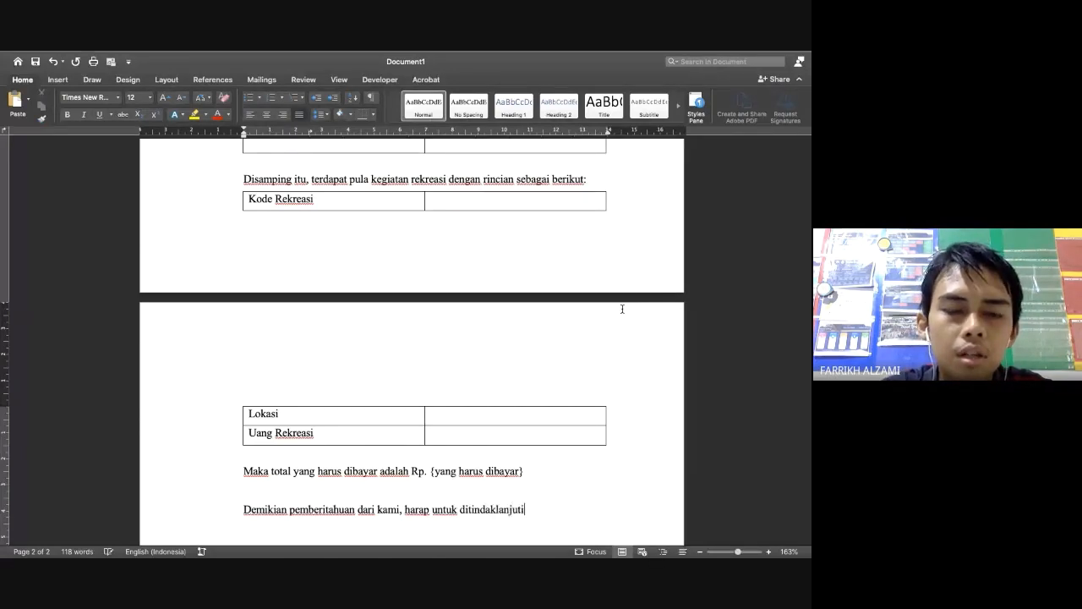
Add the closing 'Hormat kami' with blank space below it for a signature
key(Return)
key(Return)
text(hormar)
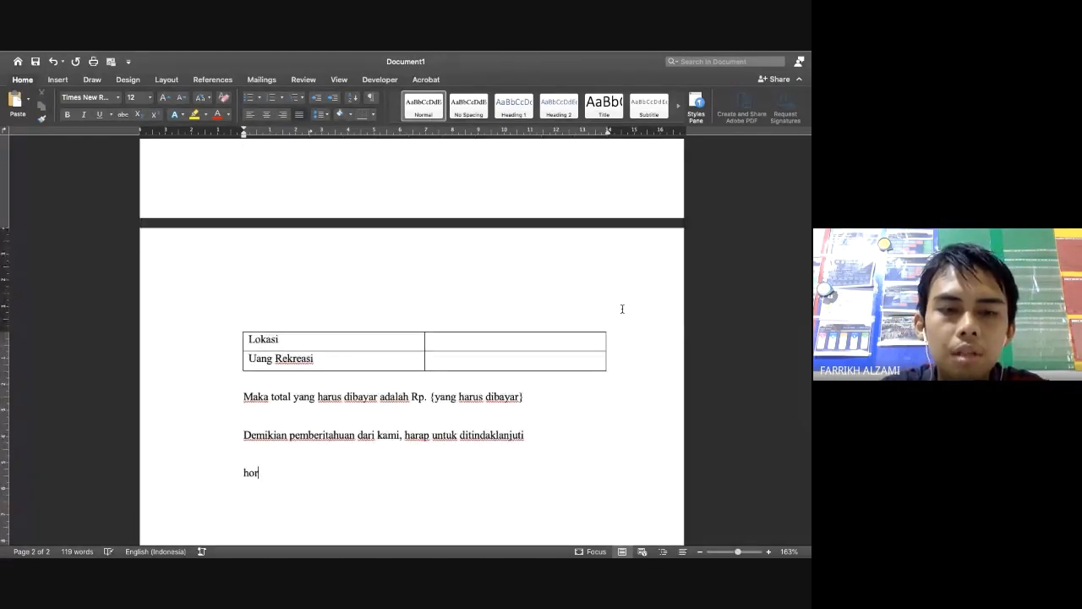
key(BackSpace)
key(BackSpace)
text(t )
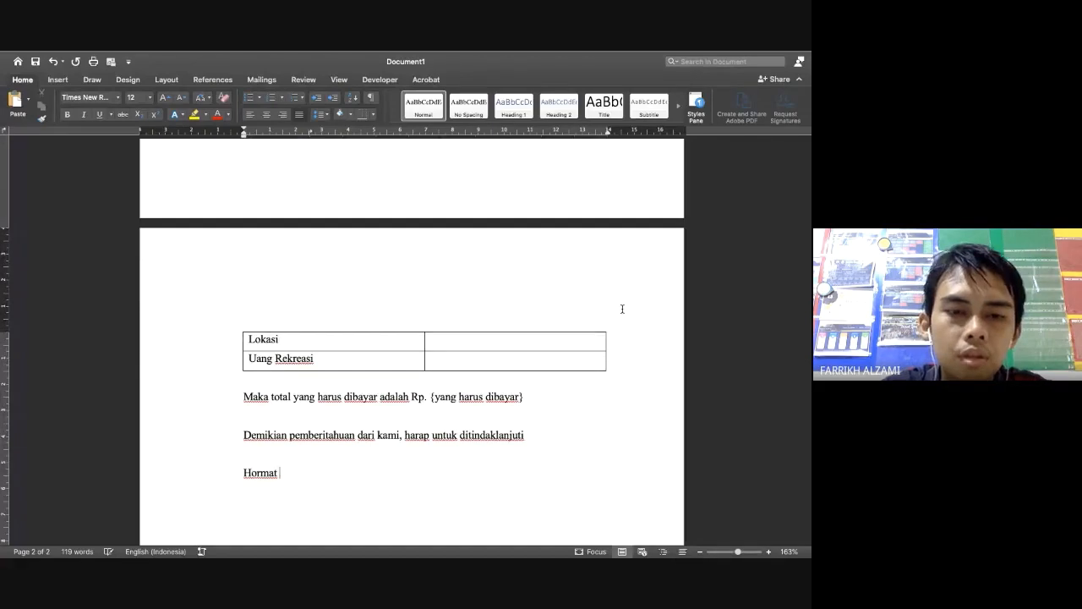
text(kami)
key(Return)
key(Return)
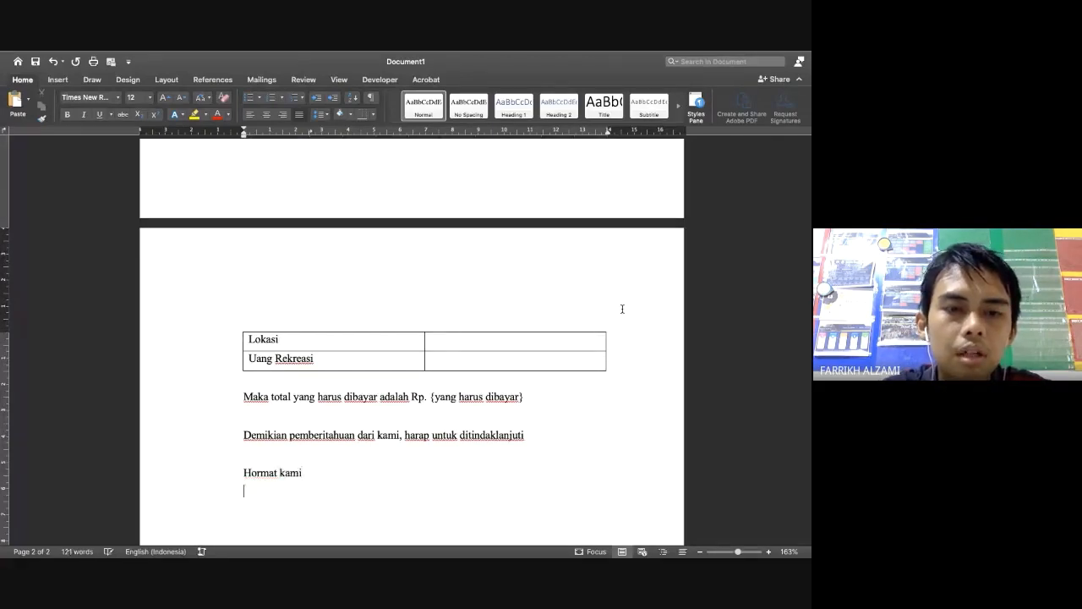
scroll(671, 265, up, 1)
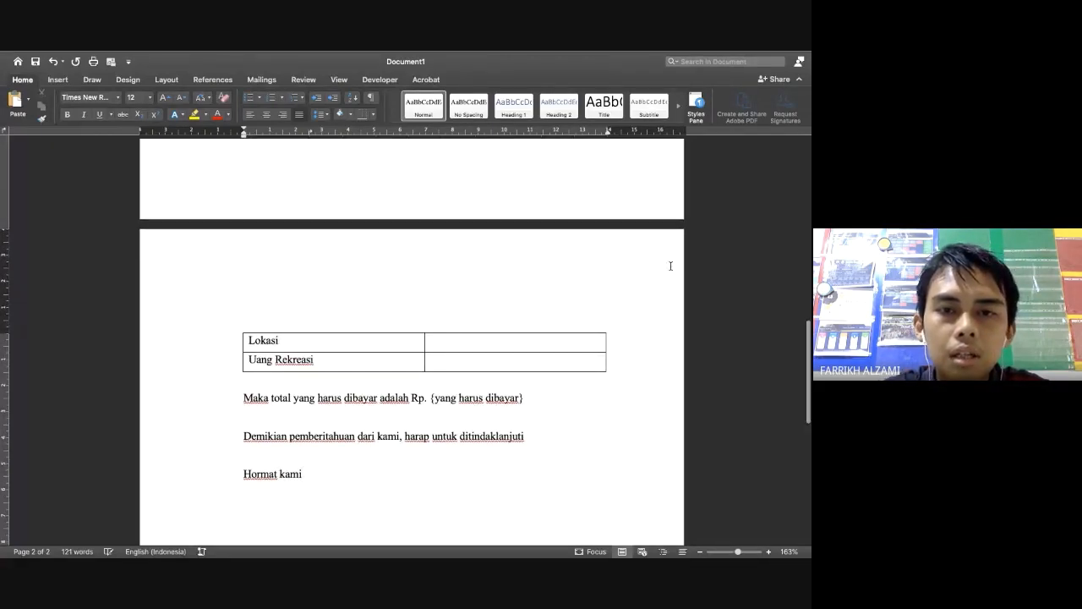
Insert 'Prodi Sistem Informasi S1 - ' before 'Fakultas Ilmu Komputer' in the letterhead
key(super+Home)
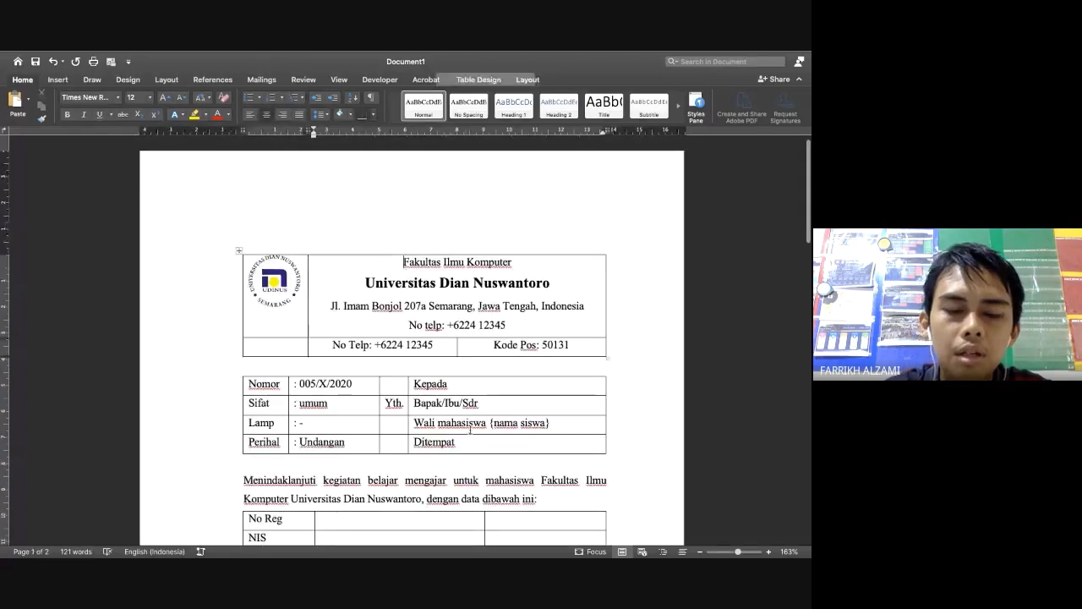
text(Pro)
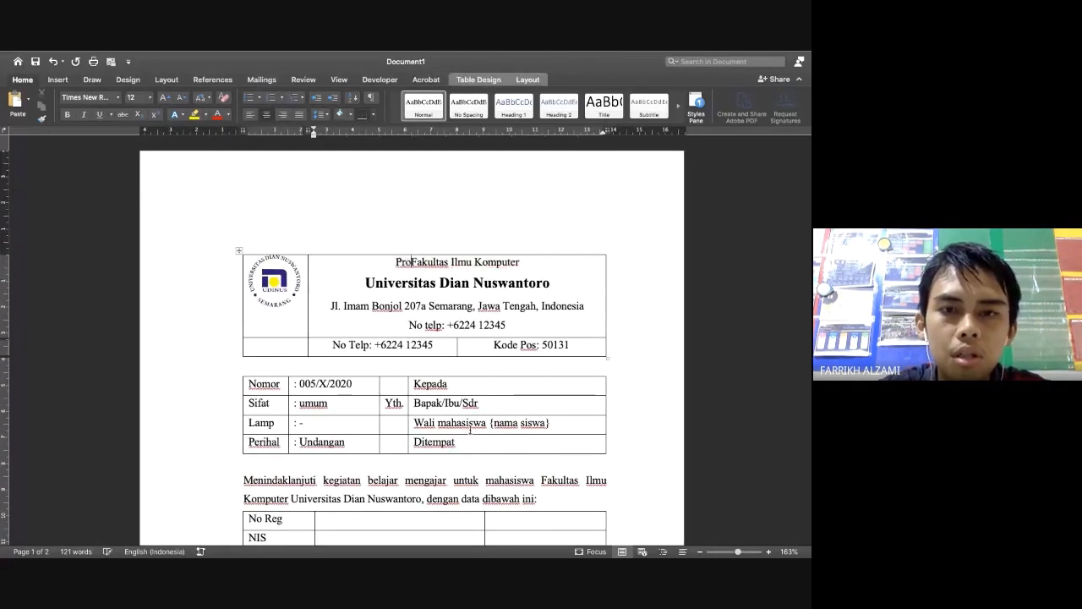
text(di Sistem )
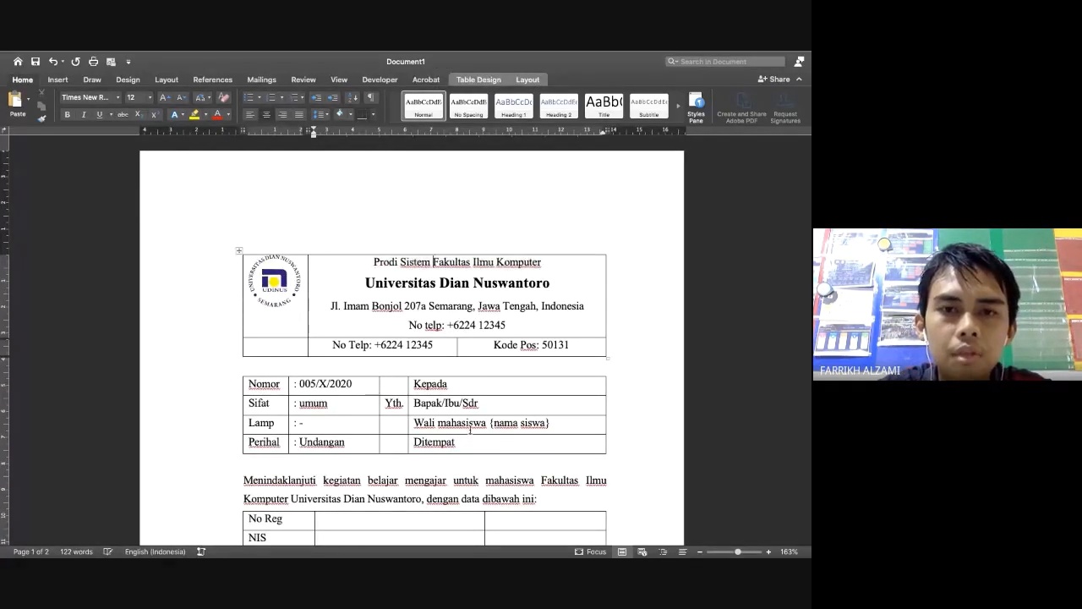
text(Informasi S)
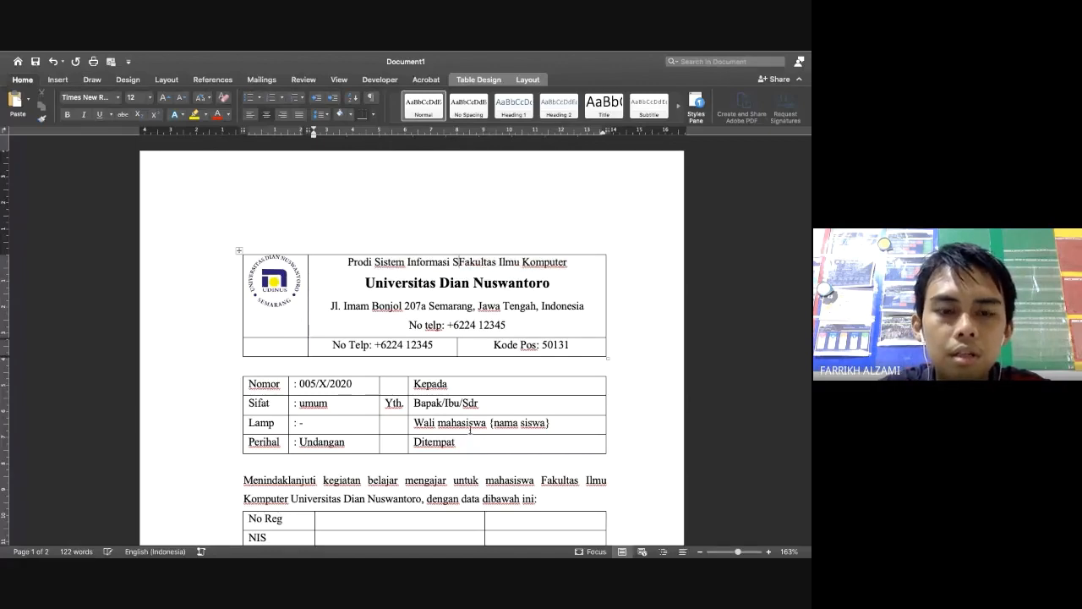
text(1 -)
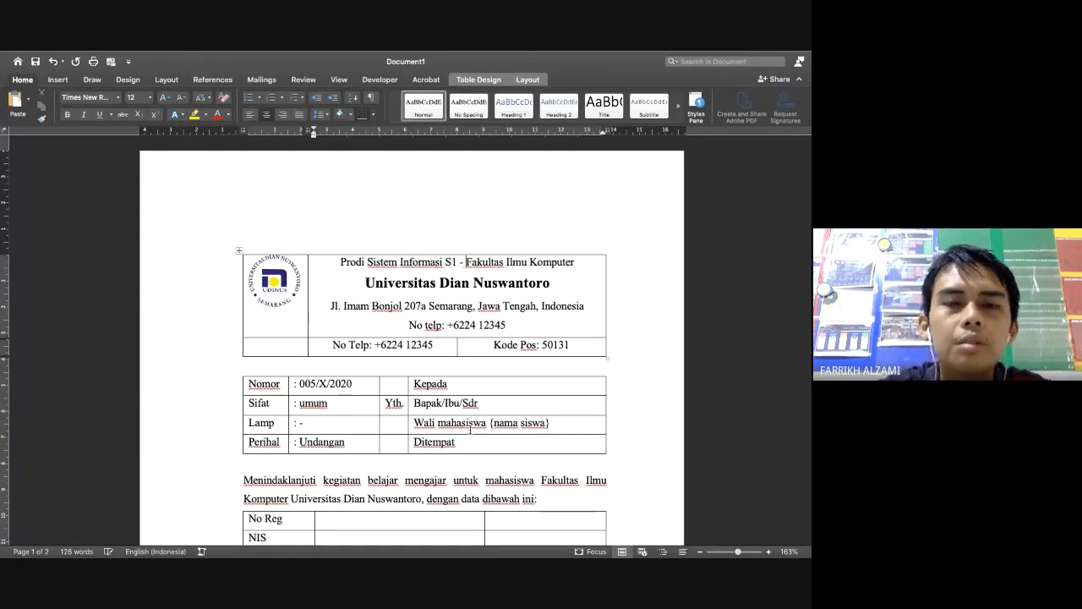
scroll(471, 429, down, 5)
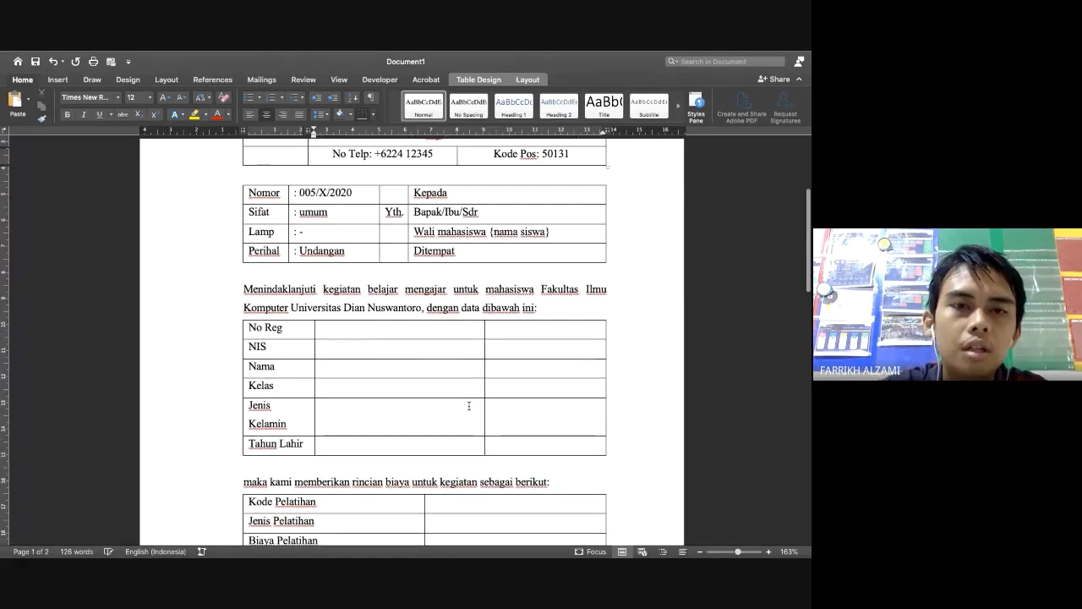
scroll(469, 406, down, 4)
scroll(469, 406, up, 2)
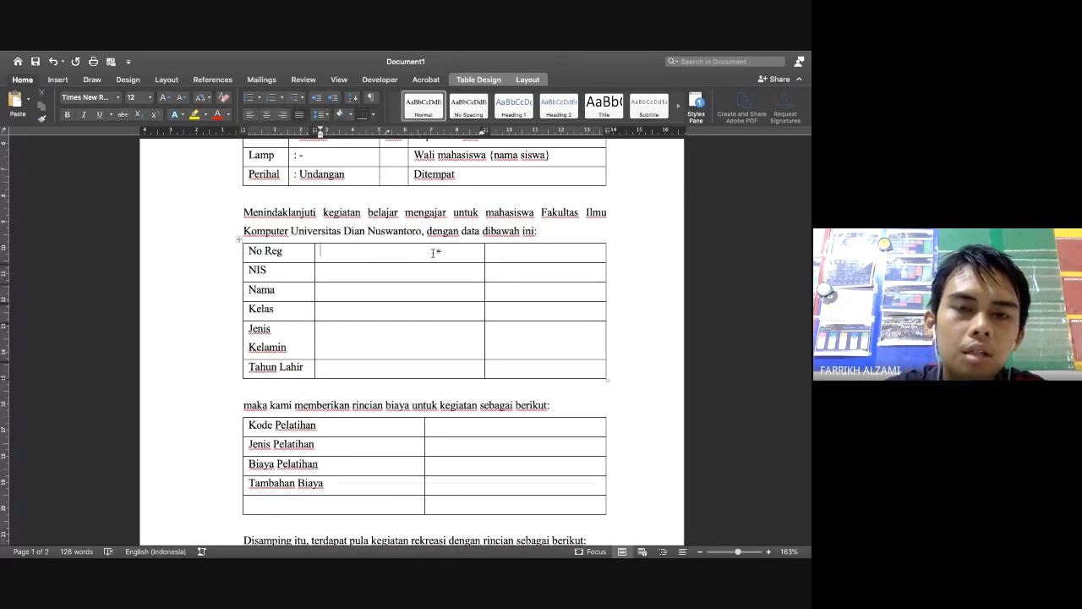
Enter colons down the data table's middle cells and drag that column narrow beside them
text(:)
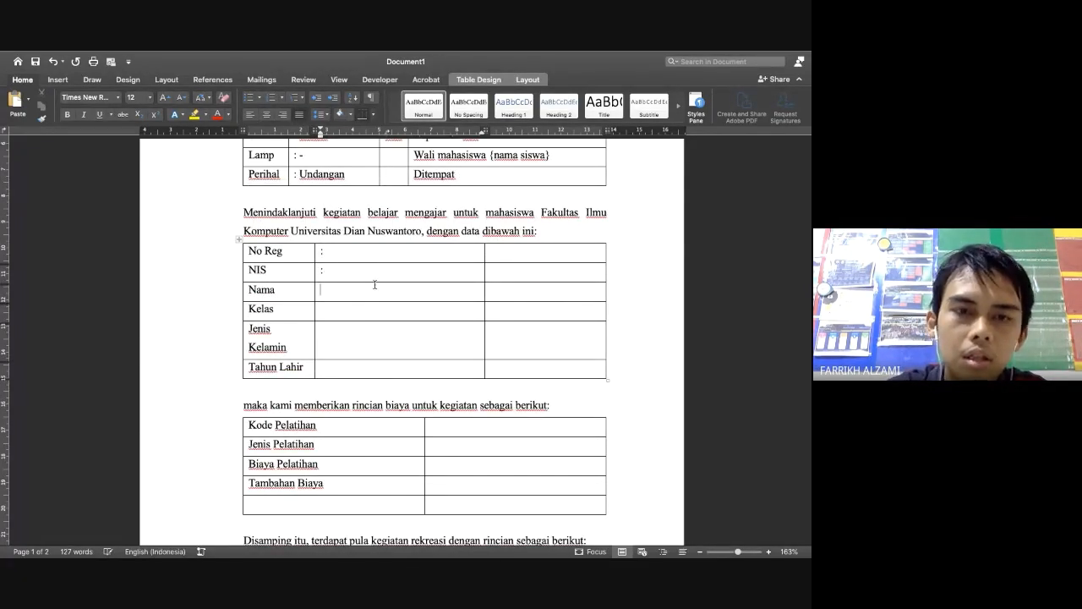
text(:)
key(Down)
text(:)
key(Down)
text(:)
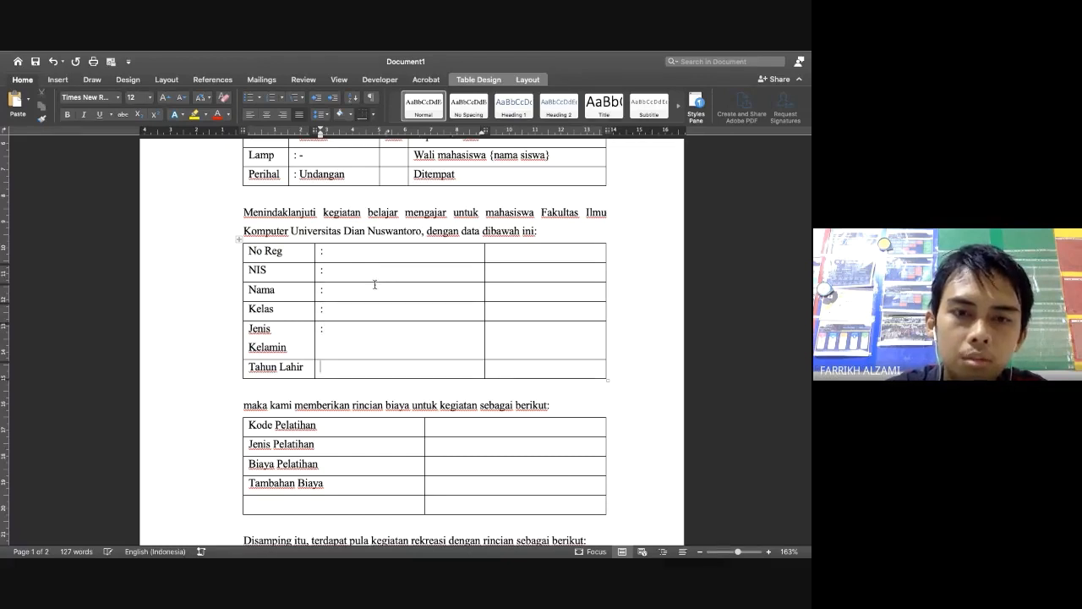
text(:)
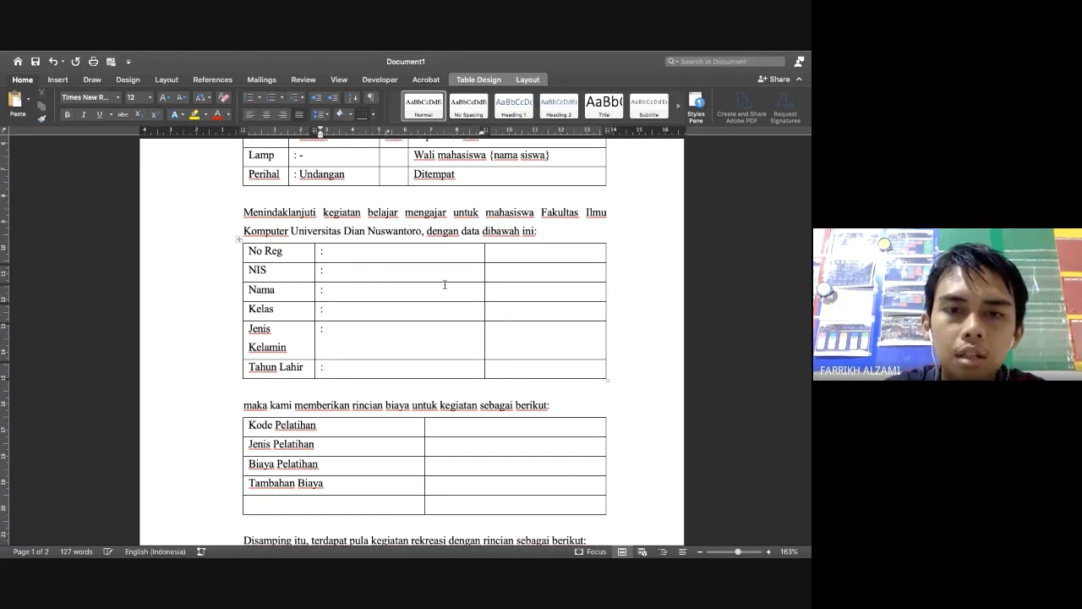
drag(485, 288, 333, 296)
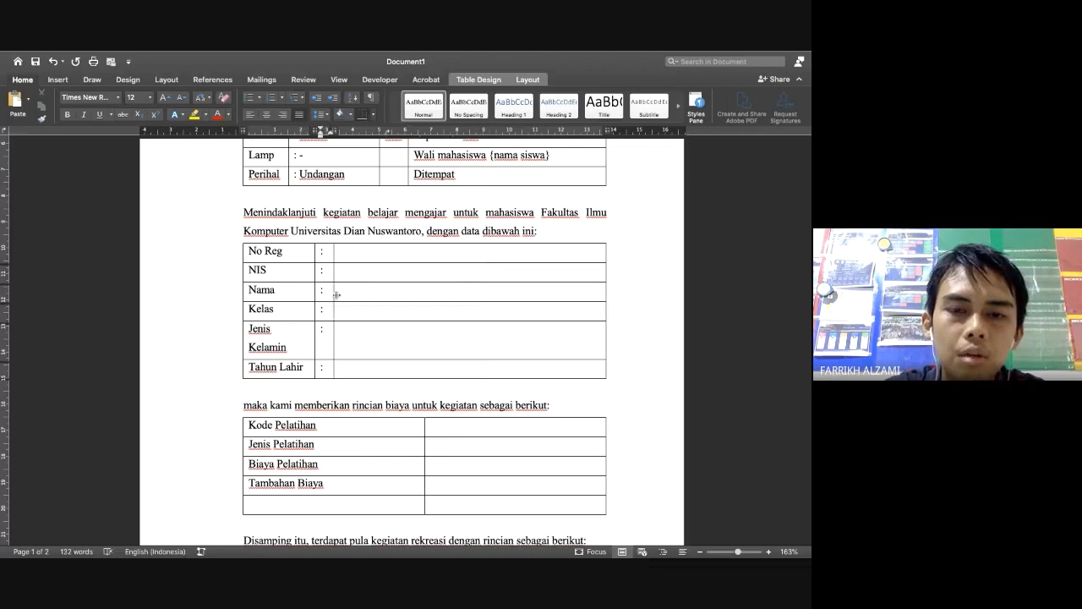
Try a colon beside Kode Pelatihan in the fee table, then undo it
click(434, 426)
text(:)
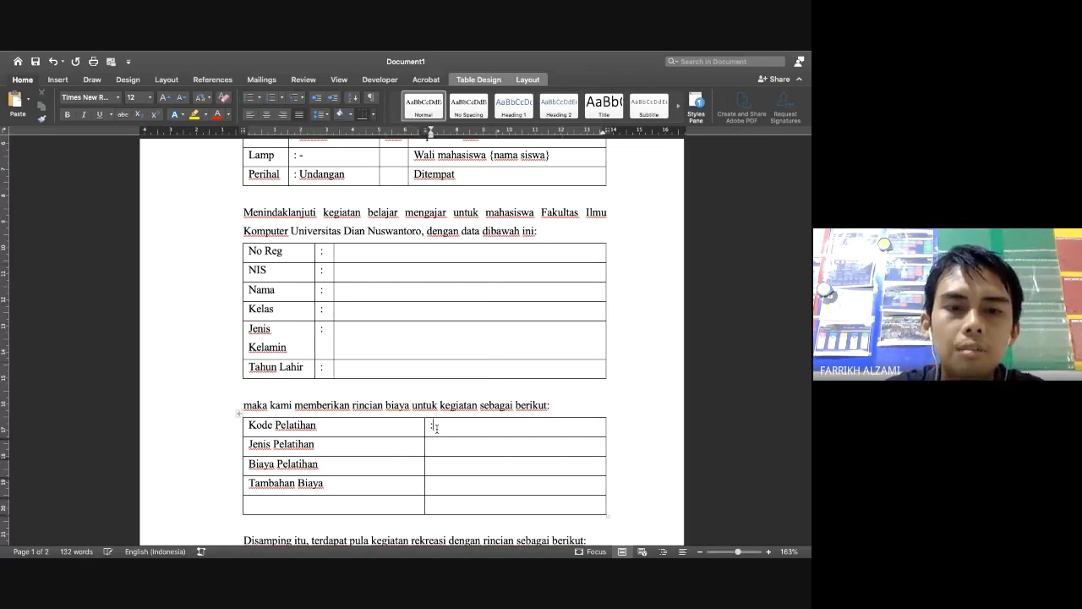
key(super+z)
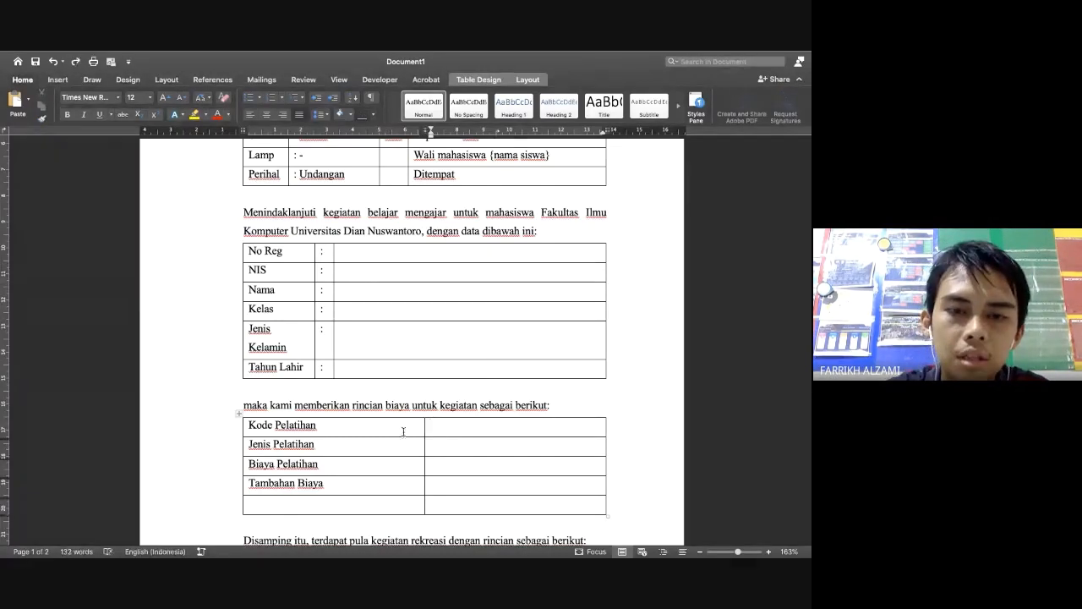
Insert a column right of the fee labels and type a colon in each row
right_click(401, 429)
mouse_move(452, 442)
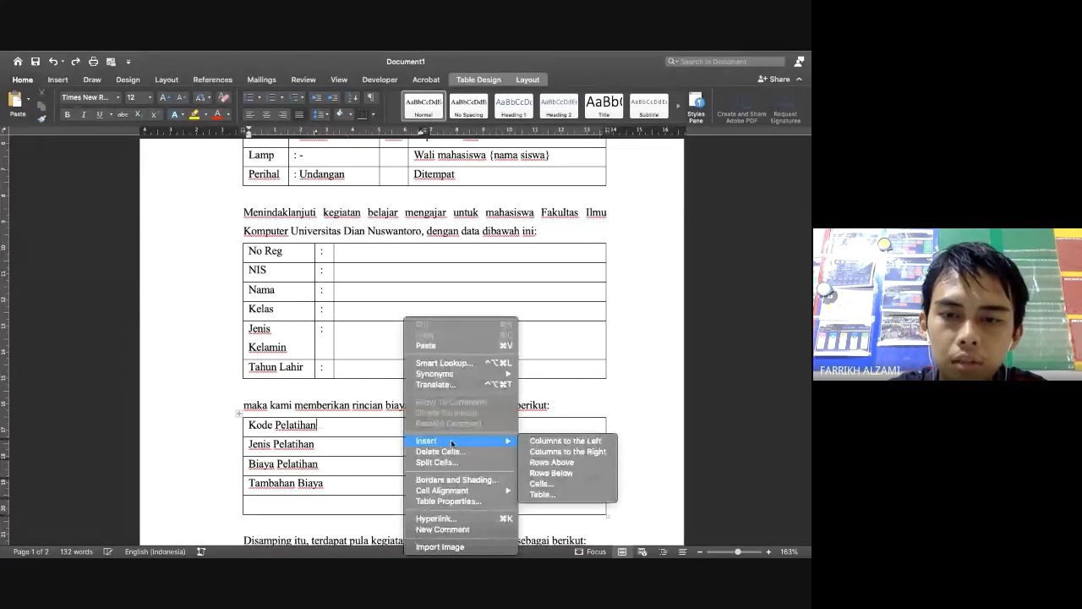
click(538, 452)
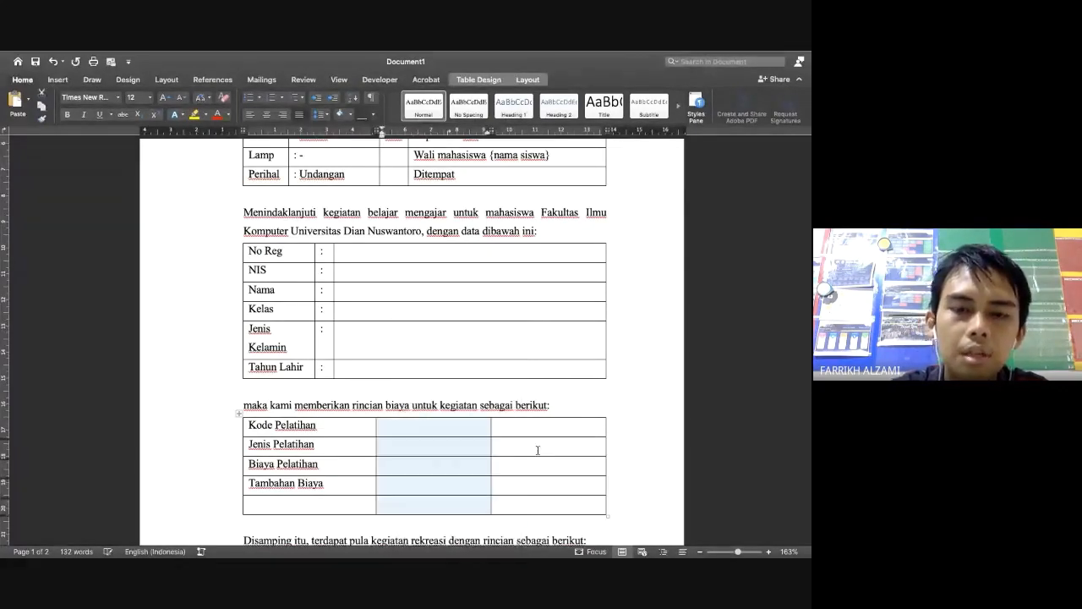
click(423, 431)
text(:)
key(Down)
text(:)
key(Down)
text(:)
key(Down)
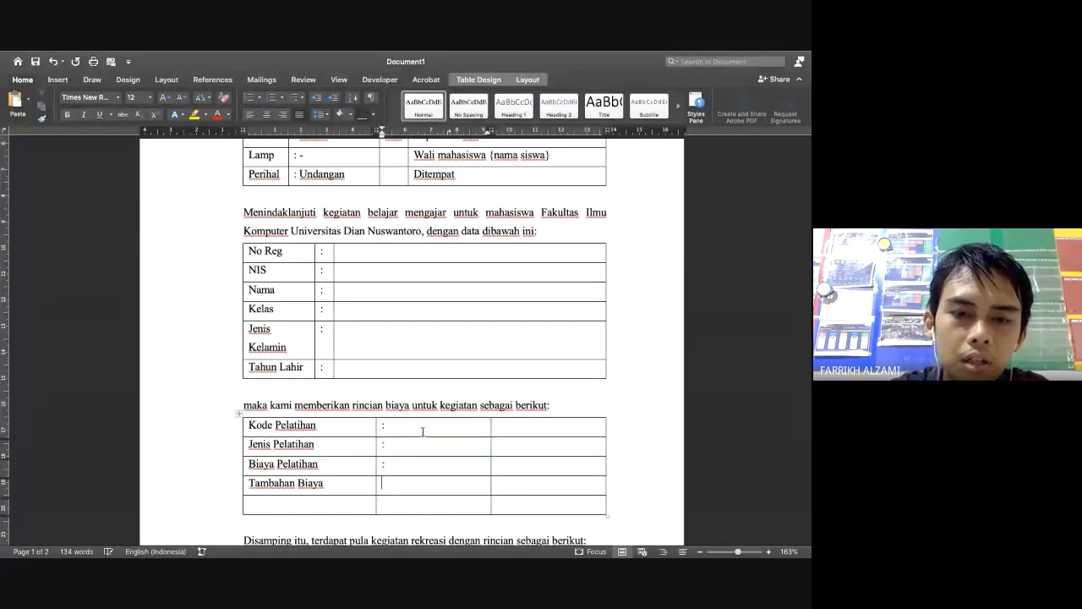
text(:)
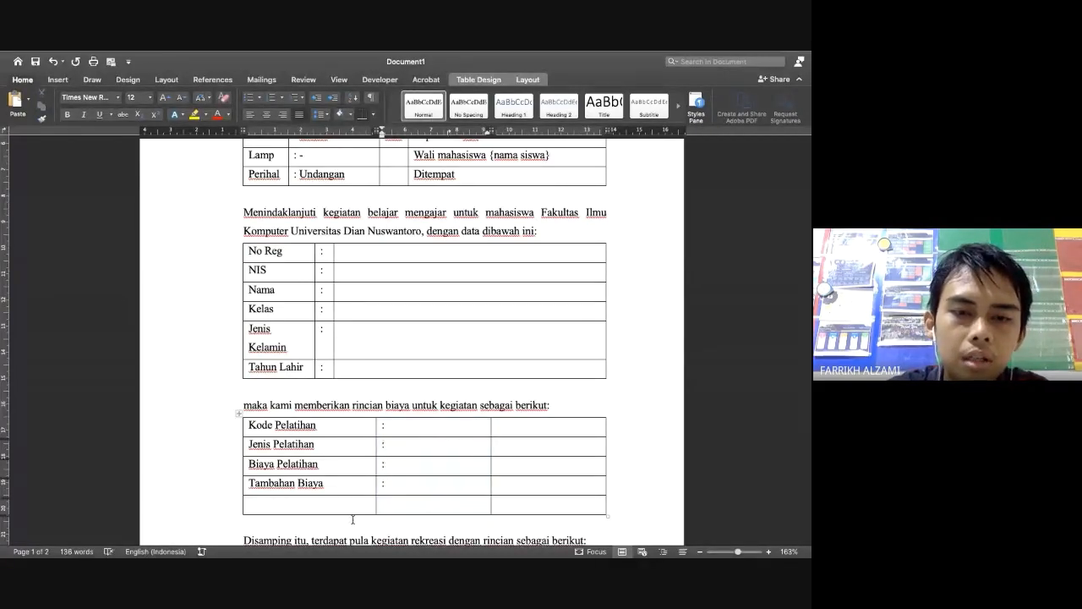
Delete the fee table's empty last row and narrow its label and colon columns to match the data table
drag(352, 519, 359, 520)
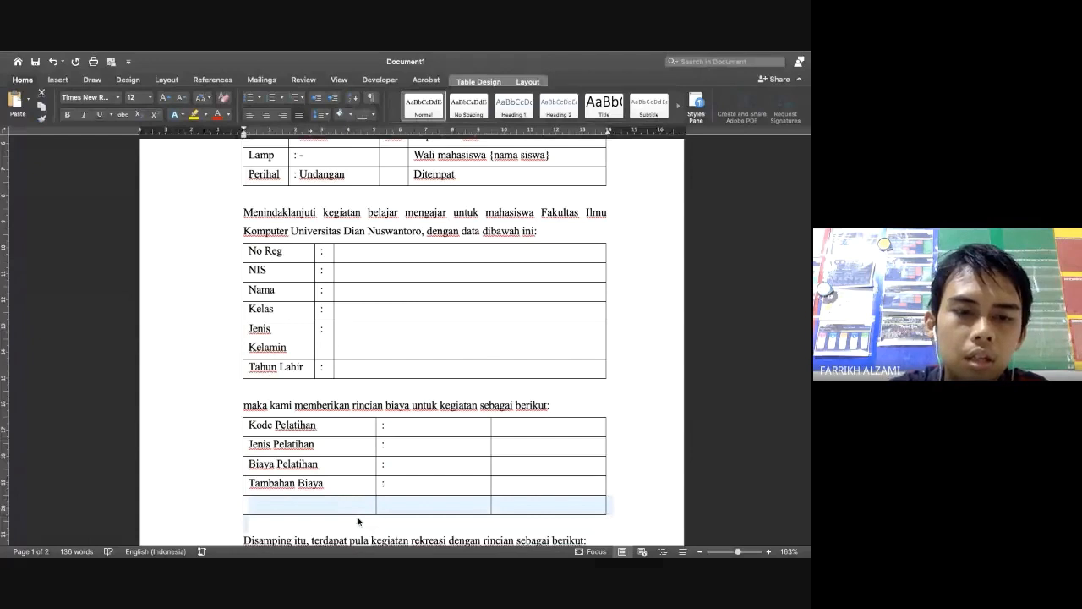
key(BackSpace)
drag(376, 439, 328, 438)
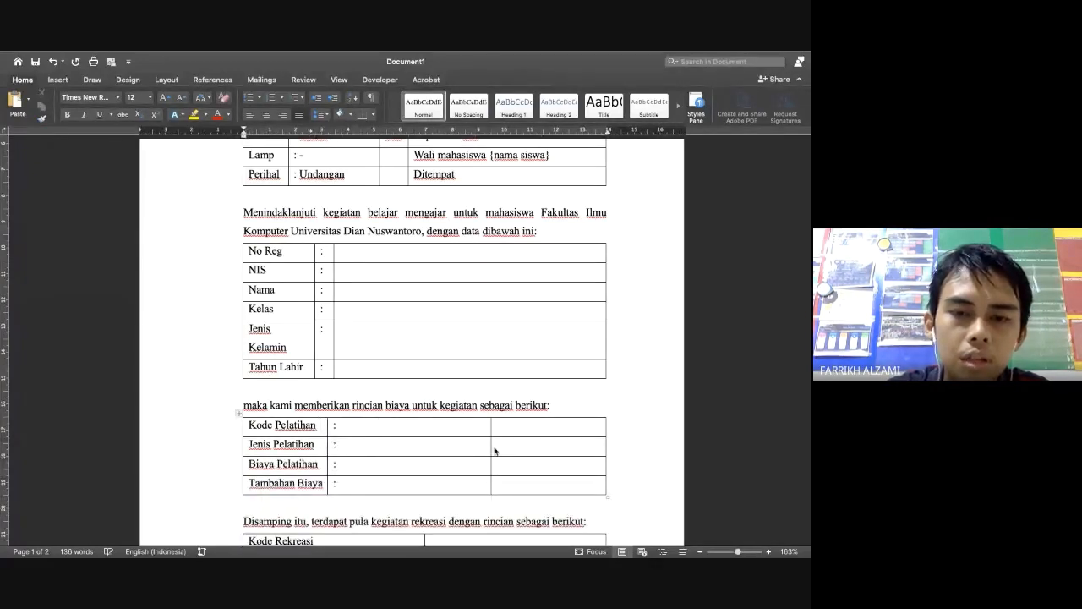
drag(490, 445, 341, 445)
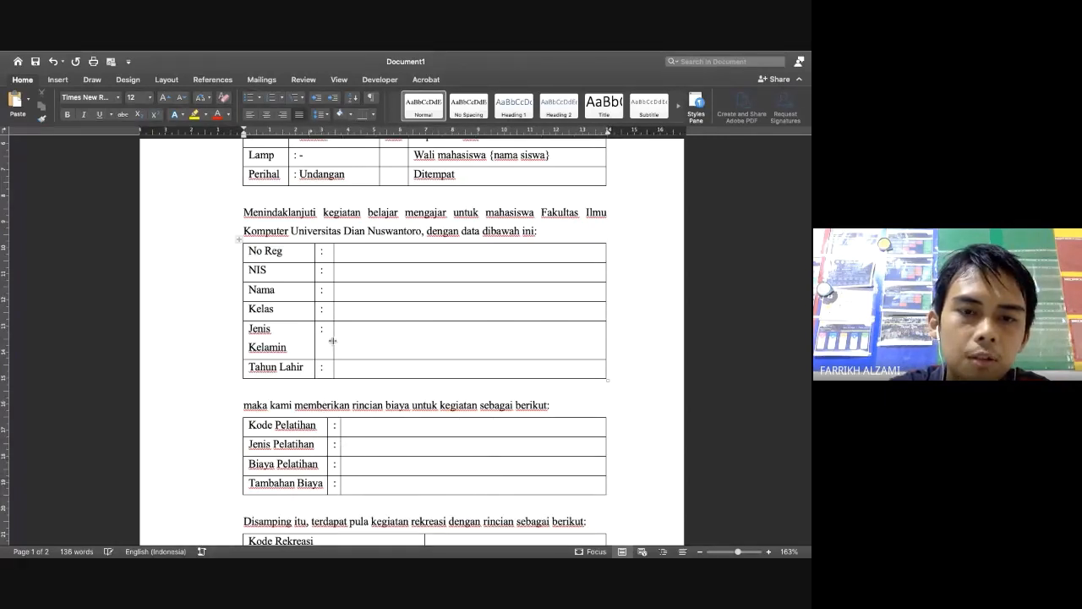
drag(333, 341, 327, 341)
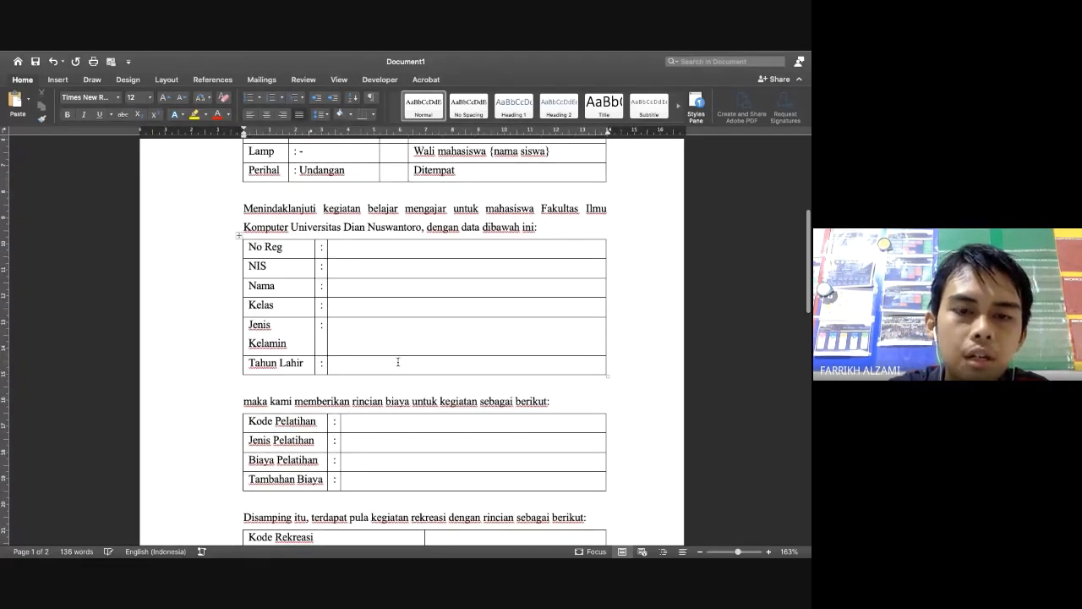
scroll(397, 362, down, 3)
click(375, 454)
Add a colon column to the recreation table and narrow its label and colon columns
right_click(374, 454)
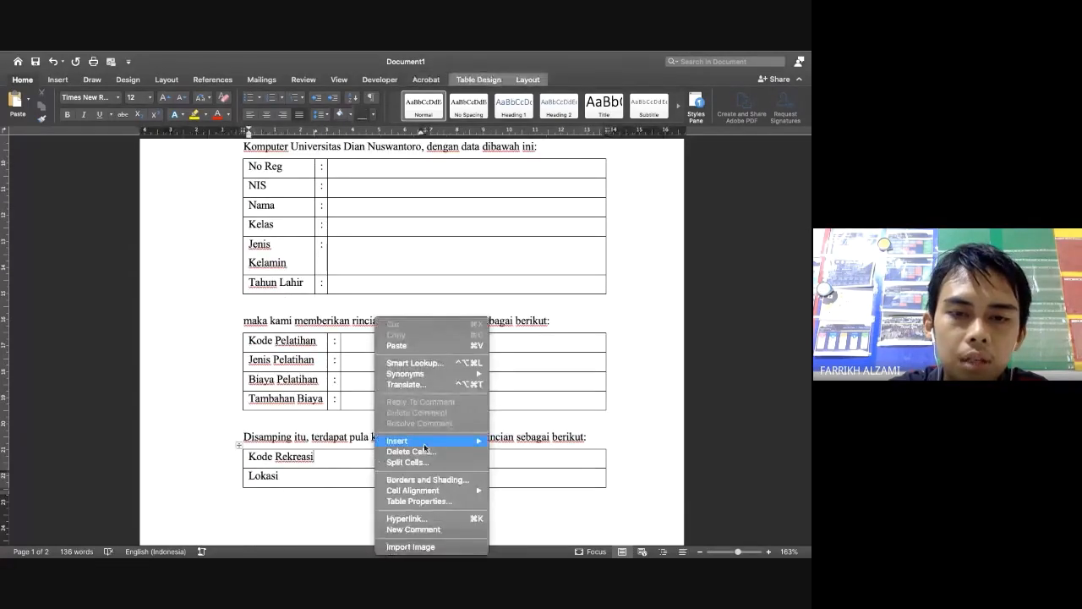
mouse_move(428, 446)
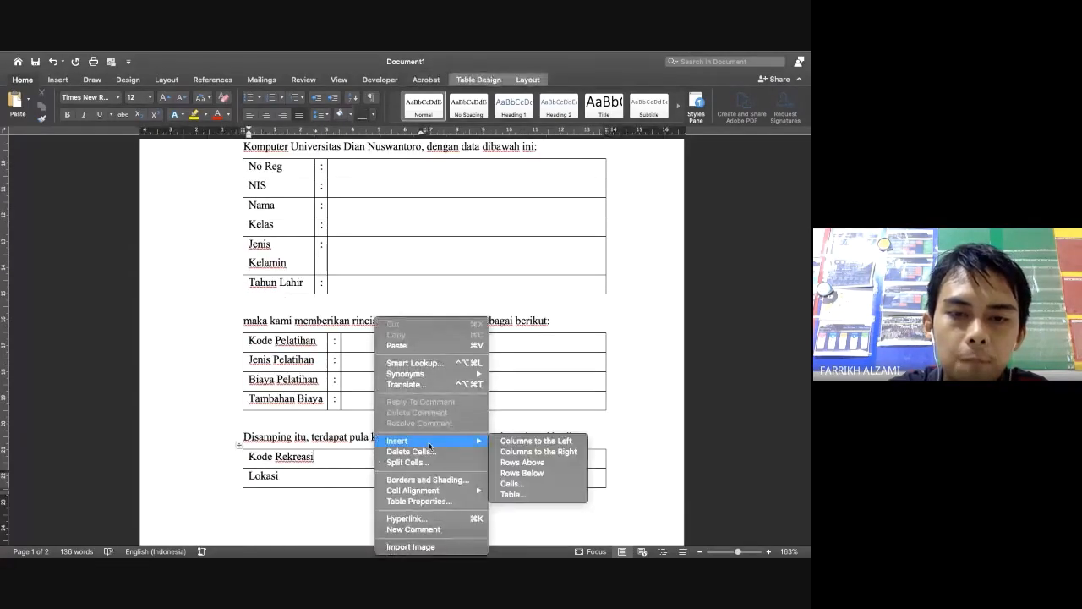
click(521, 454)
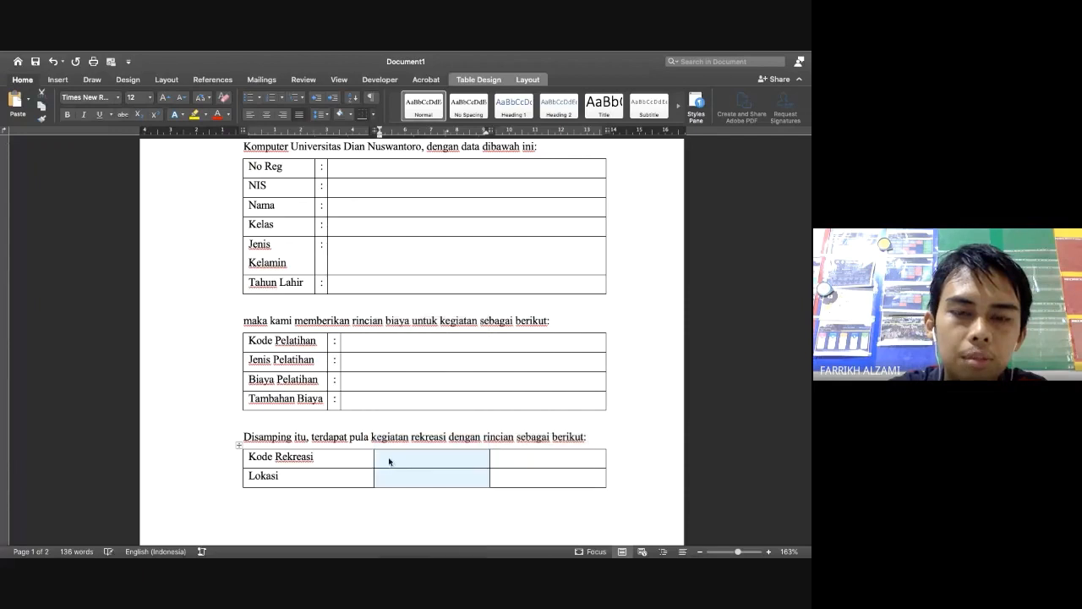
text(:)
key(Down)
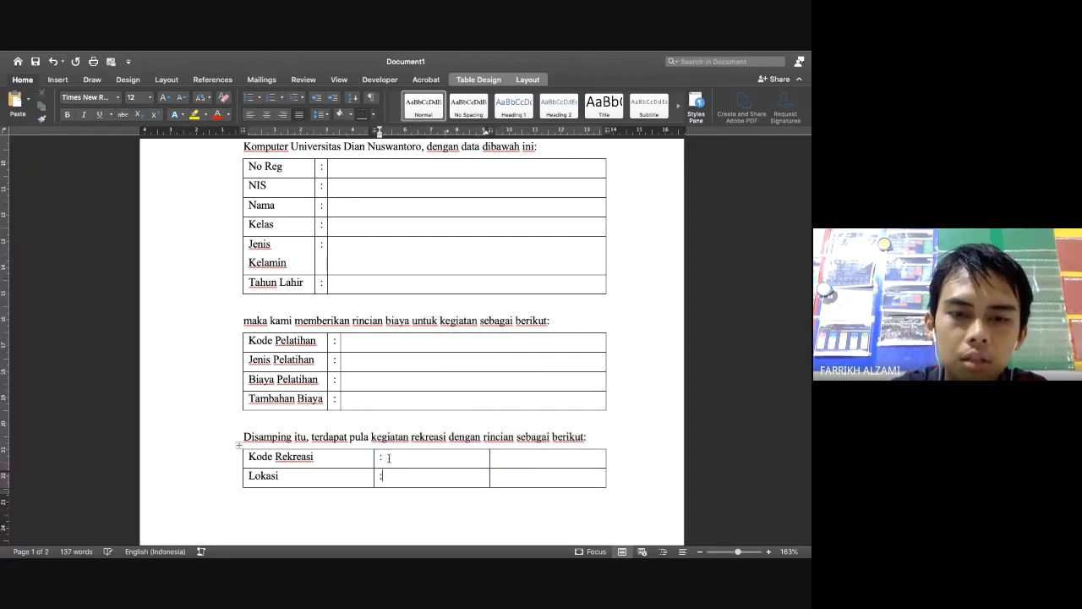
text(:)
key(Down)
text(:)
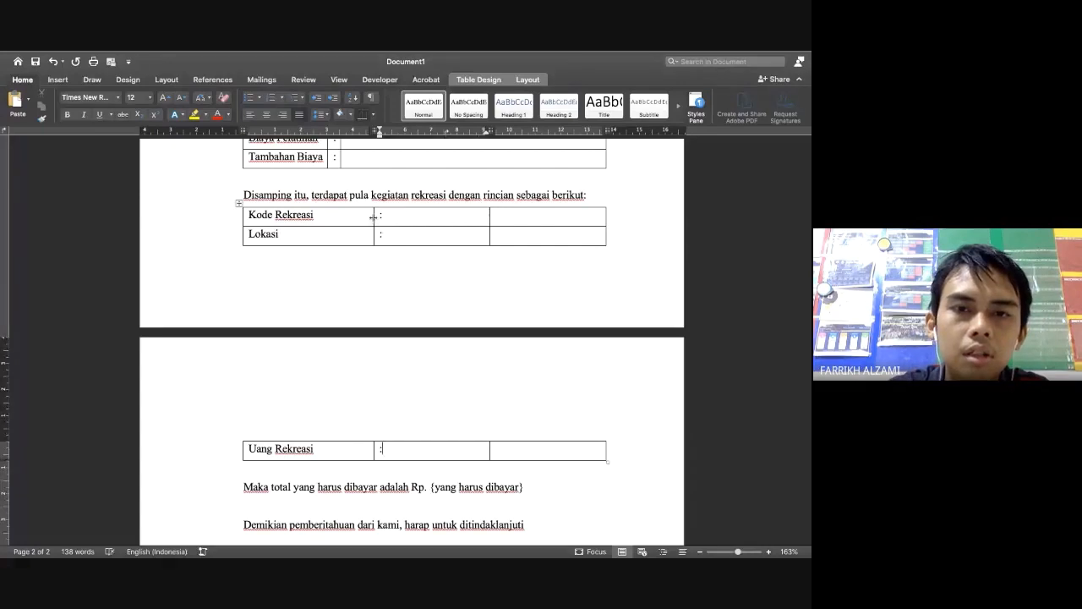
drag(374, 217, 322, 217)
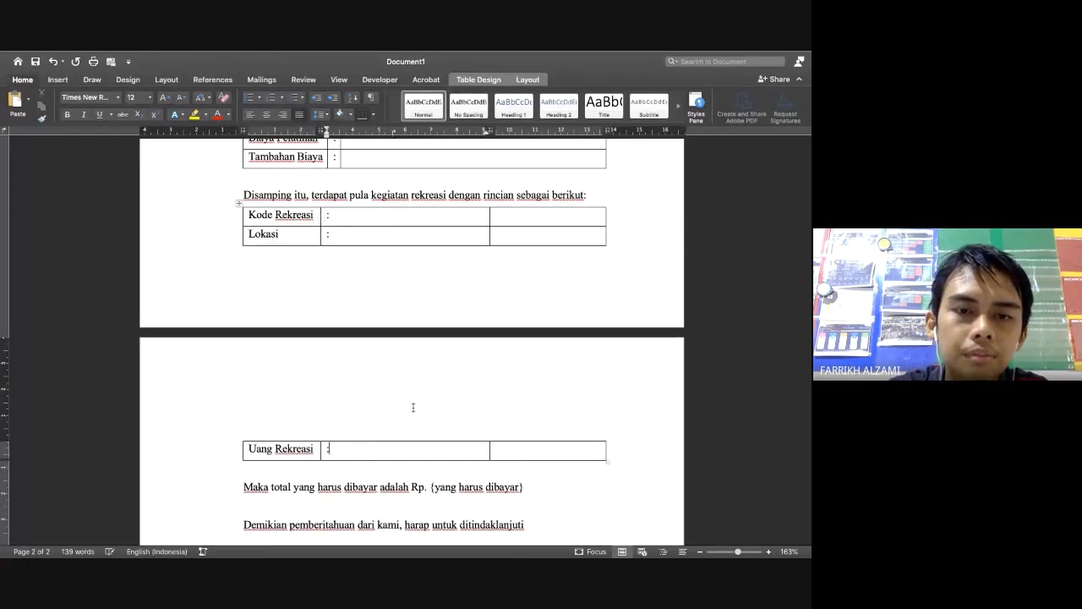
drag(490, 218, 340, 220)
Insert a 1-row, 3-column table on the blank line below Hormat kami
scroll(435, 343, down, 5)
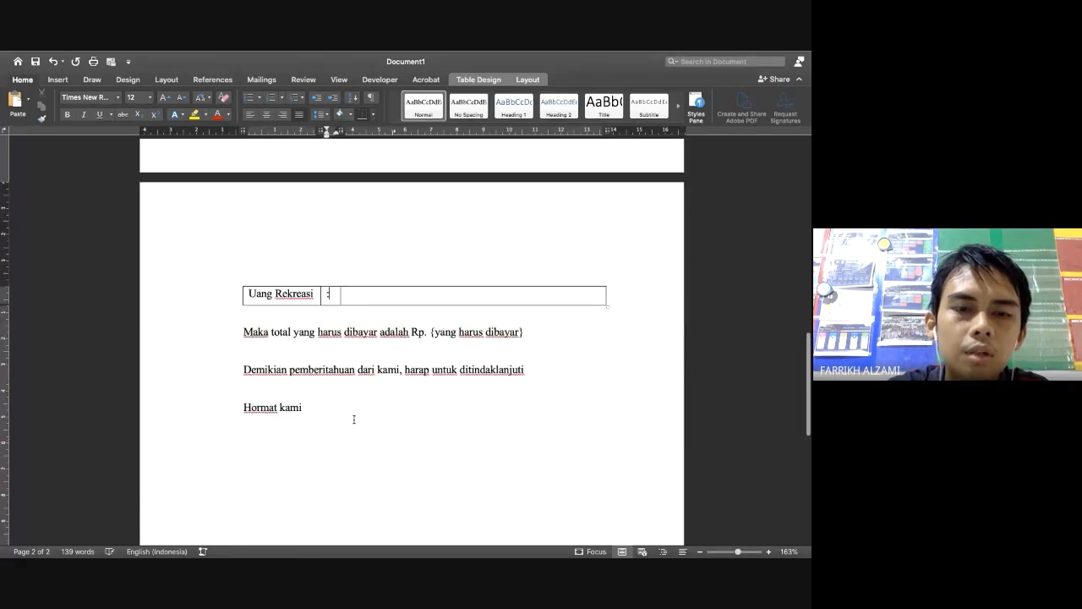
click(331, 417)
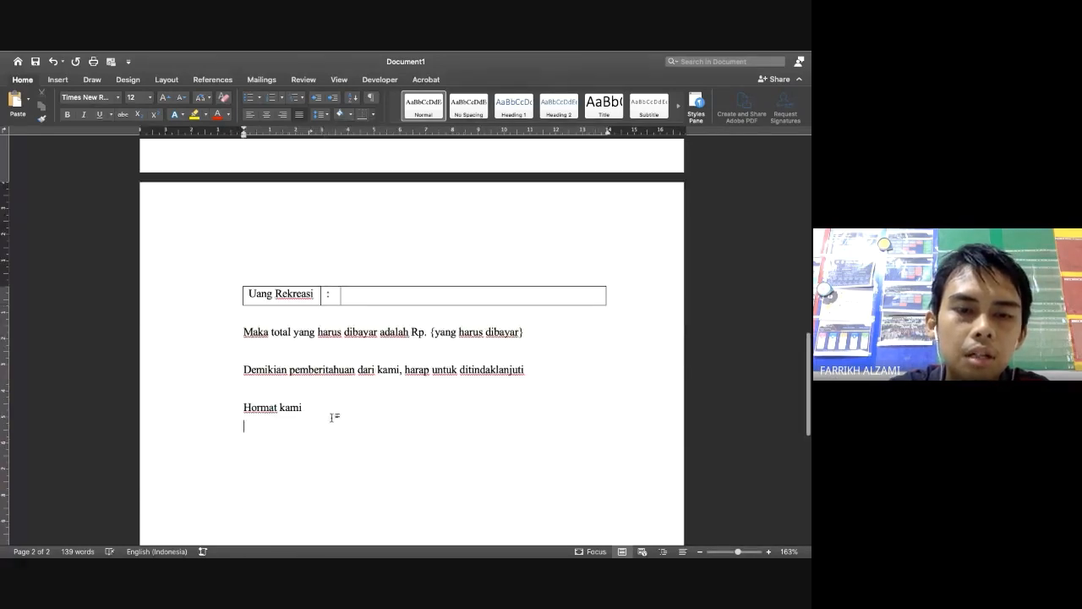
click(64, 82)
click(80, 100)
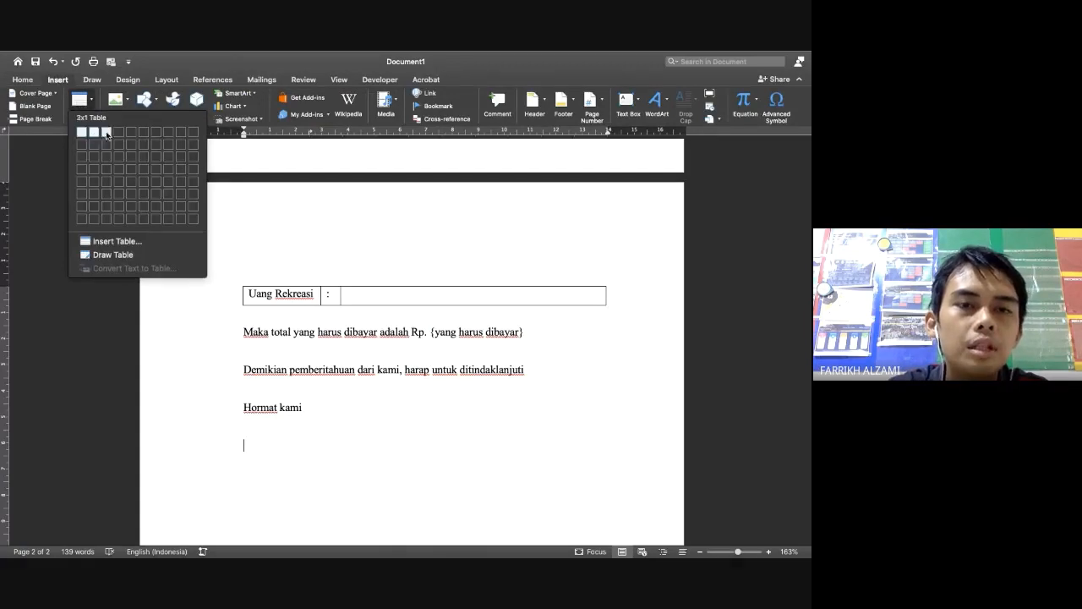
click(106, 133)
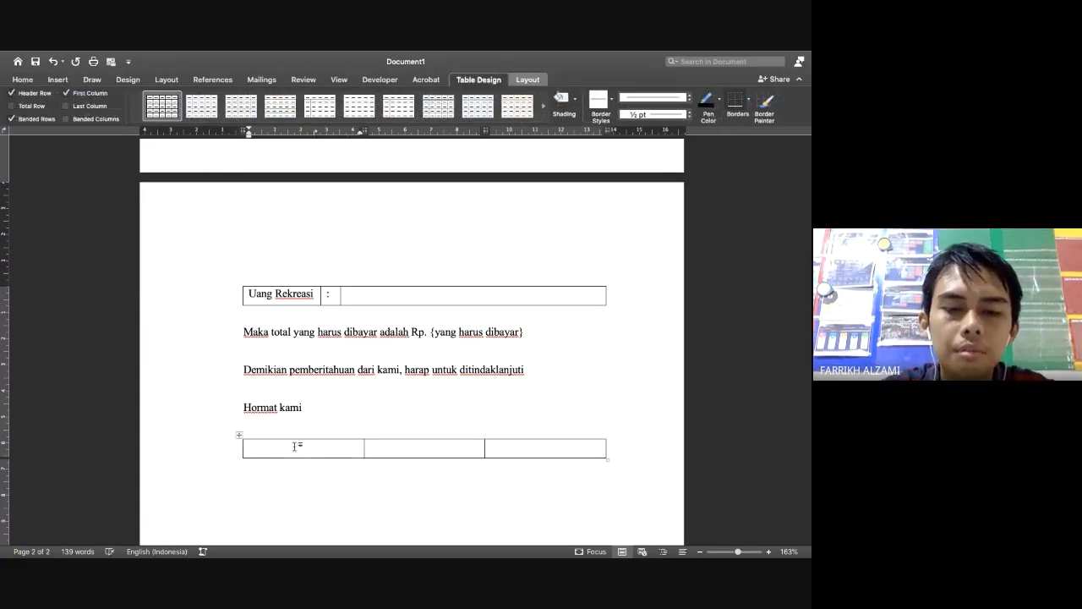
Type Mengetahui in the table's first cell, correcting typos
text(Ma)
key(BackSpace)
key(BackSpace)
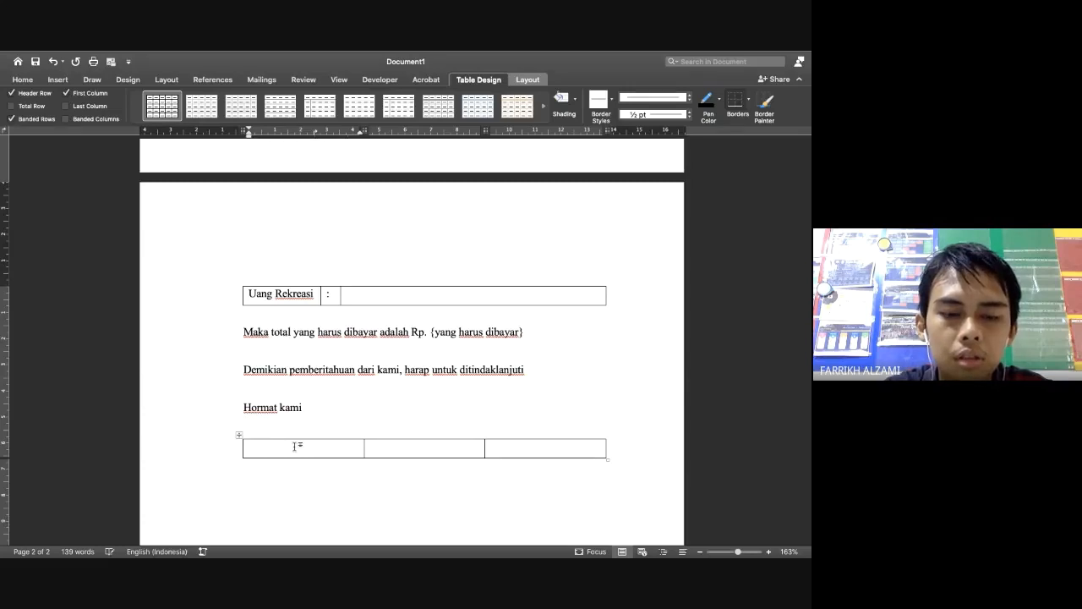
text(Men)
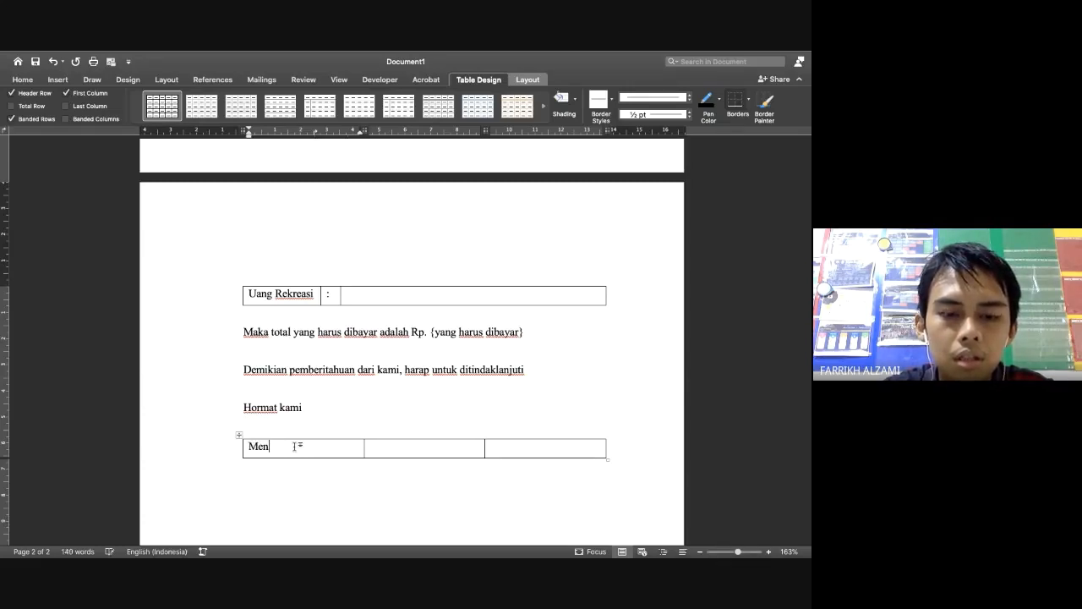
text(e)
key(BackSpace)
text(getahuai)
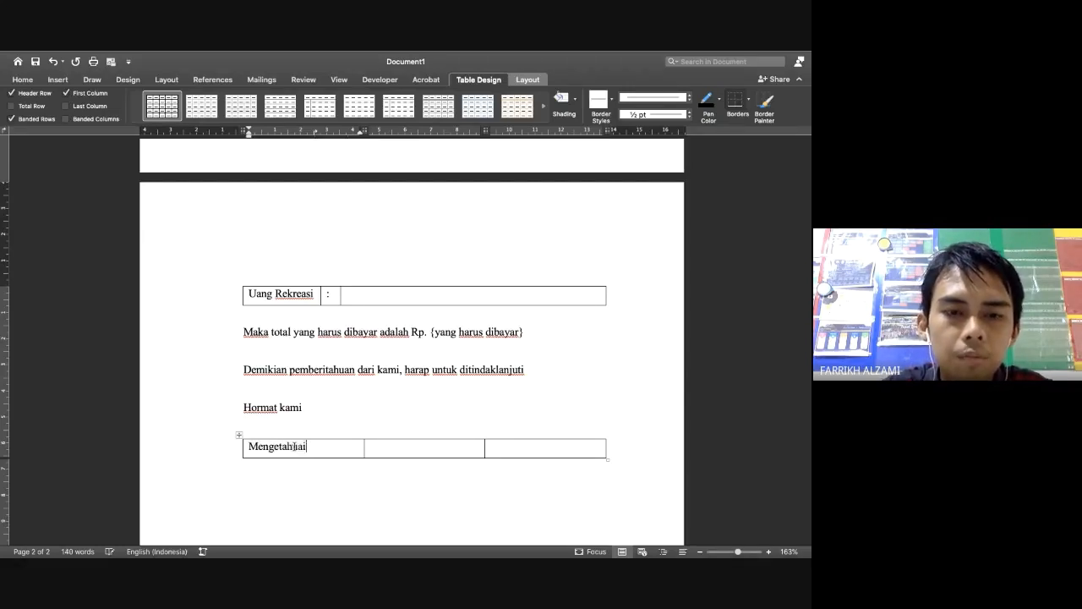
key(BackSpace)
key(BackSpace)
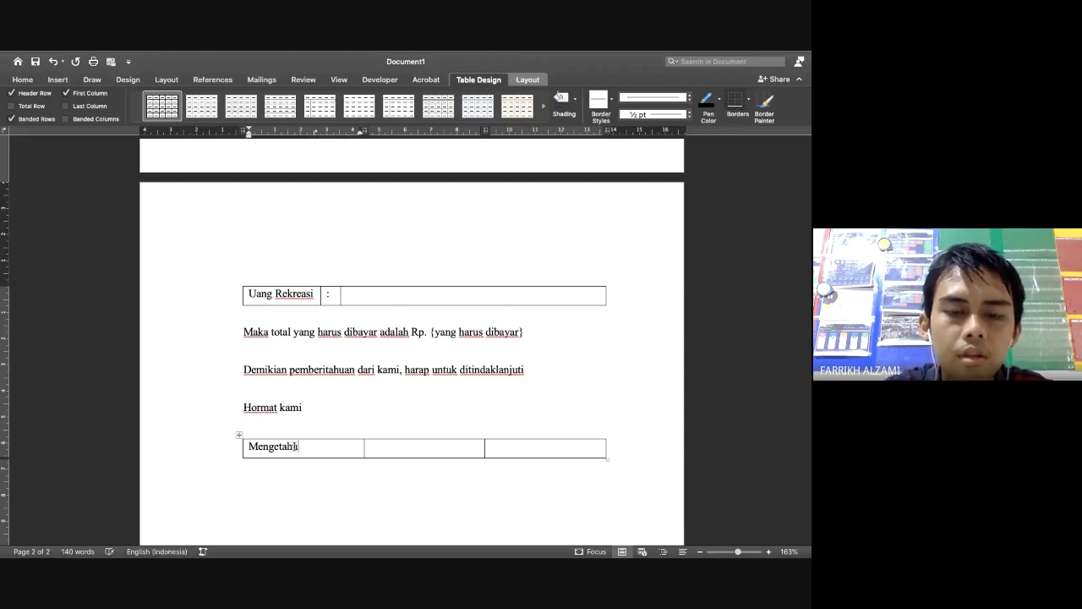
Enter 'Semarang, 06 Oktober 2020' in the third cell and widen that column so it fits one line
click(513, 447)
text(Se)
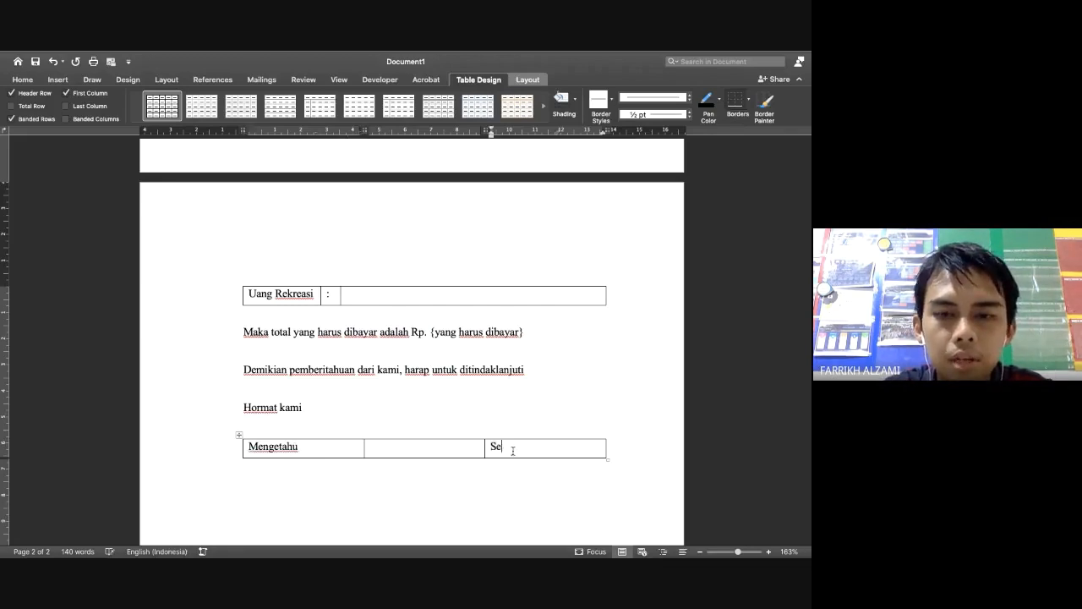
text(marang,)
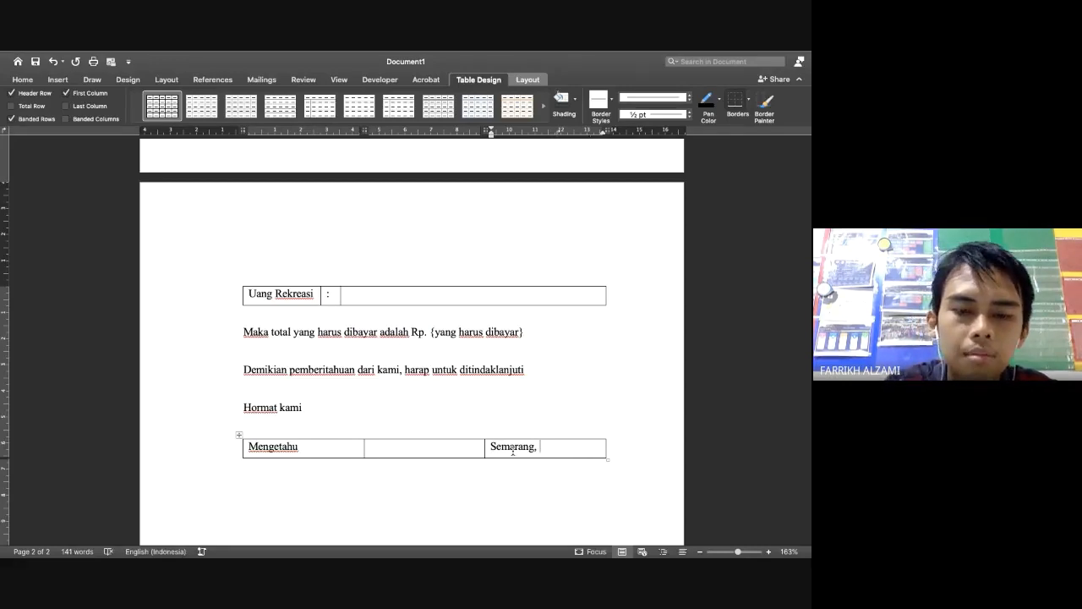
mouse_move(391, 53)
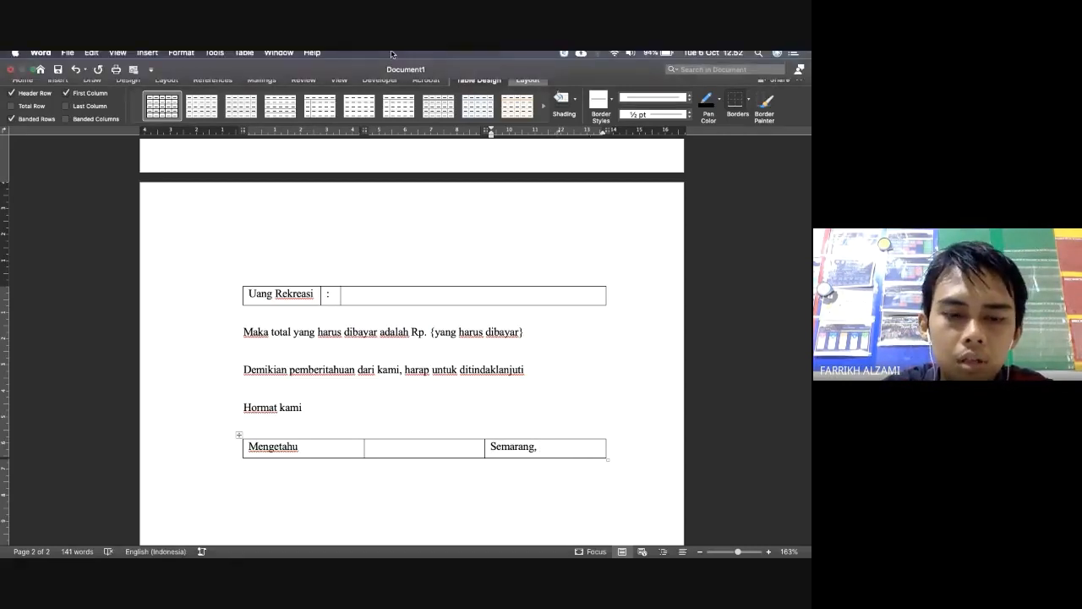
text(06 Oktober 2020)
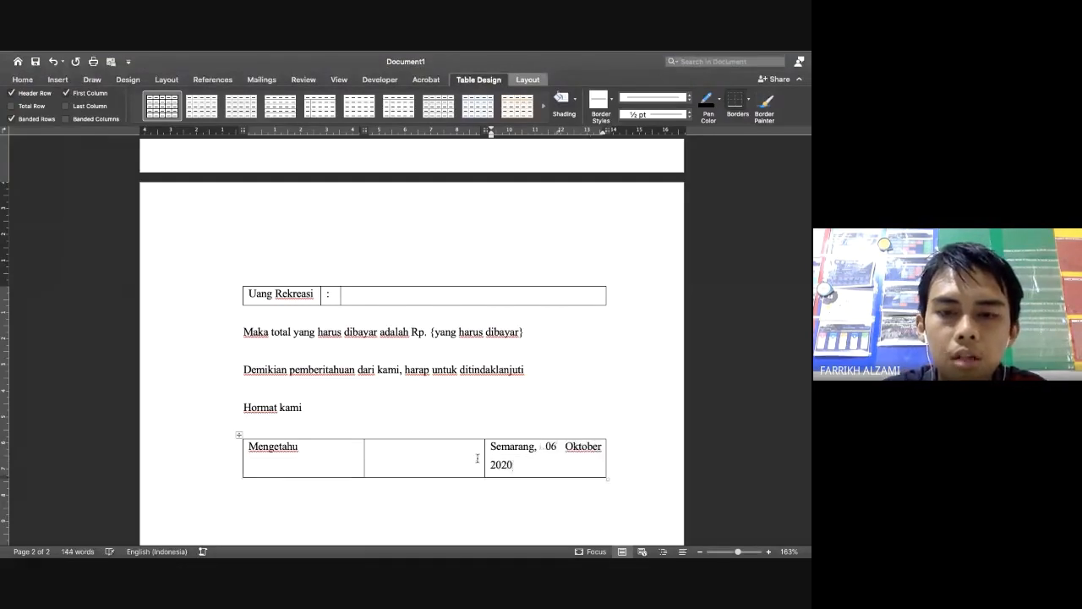
mouse_move(484, 452)
mouse_down()
mouse_move(459, 452)
mouse_move(471, 451)
mouse_up()
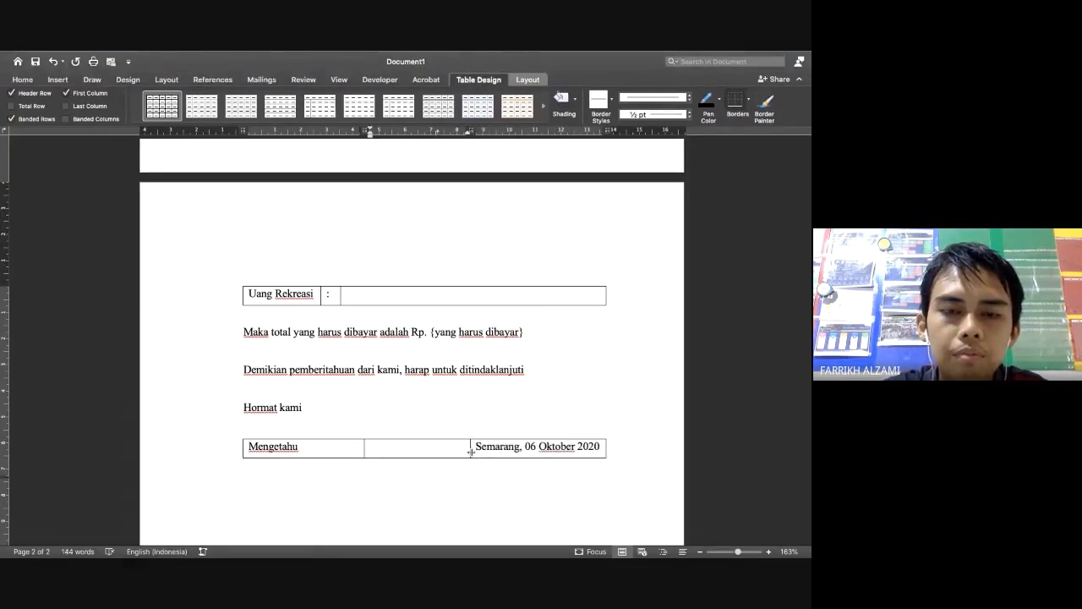
click(507, 452)
Add a second row with Mengetahui, clear the top-left cell, and add a tall blank third row
key(Tab)
text(Mengetahui)
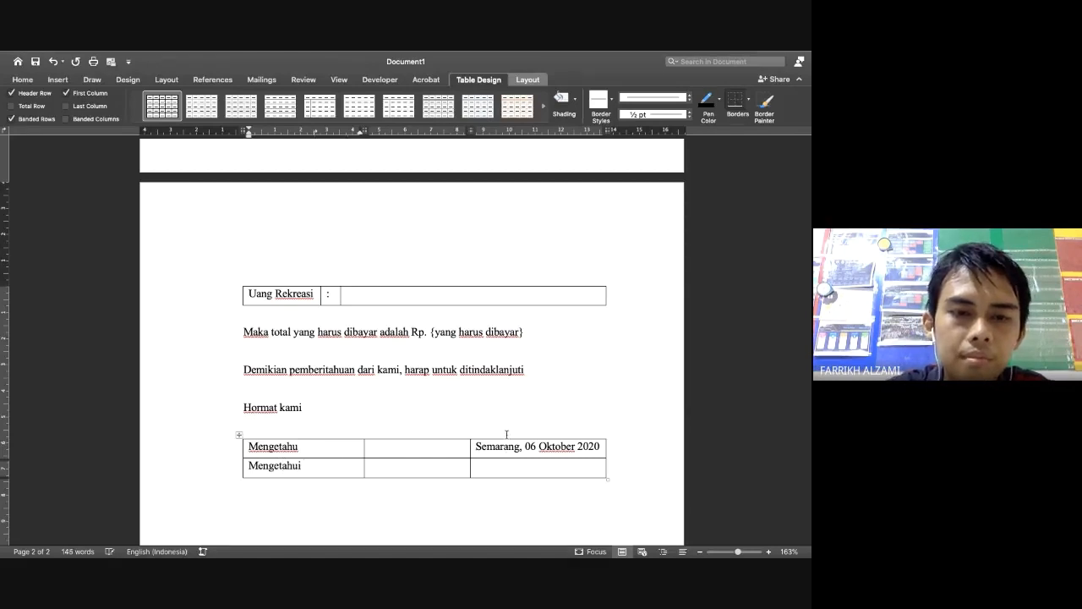
click(347, 446)
key(BackSpace)
key(BackSpace)
key(BackSpace)
key(BackSpace)
key(BackSpace)
key(BackSpace)
key(BackSpace)
key(BackSpace)
key(BackSpace)
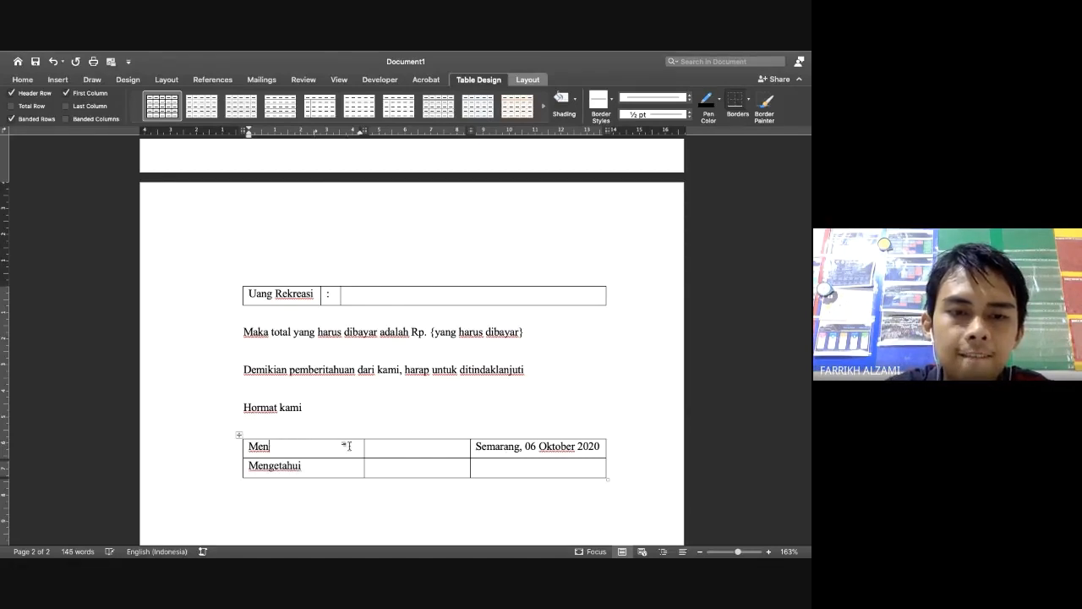
key(Tab)
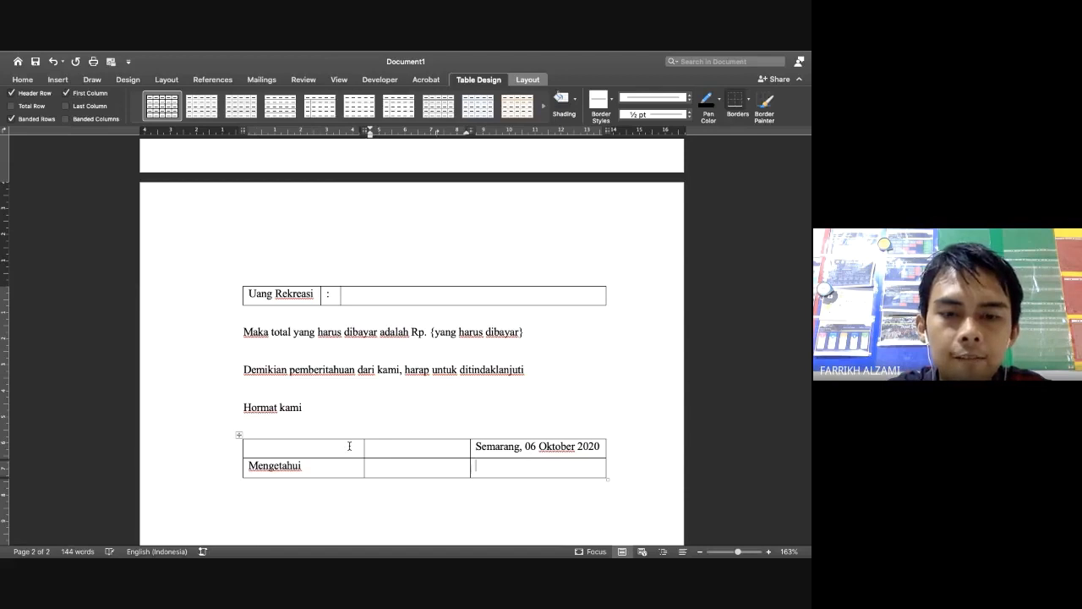
key(Tab)
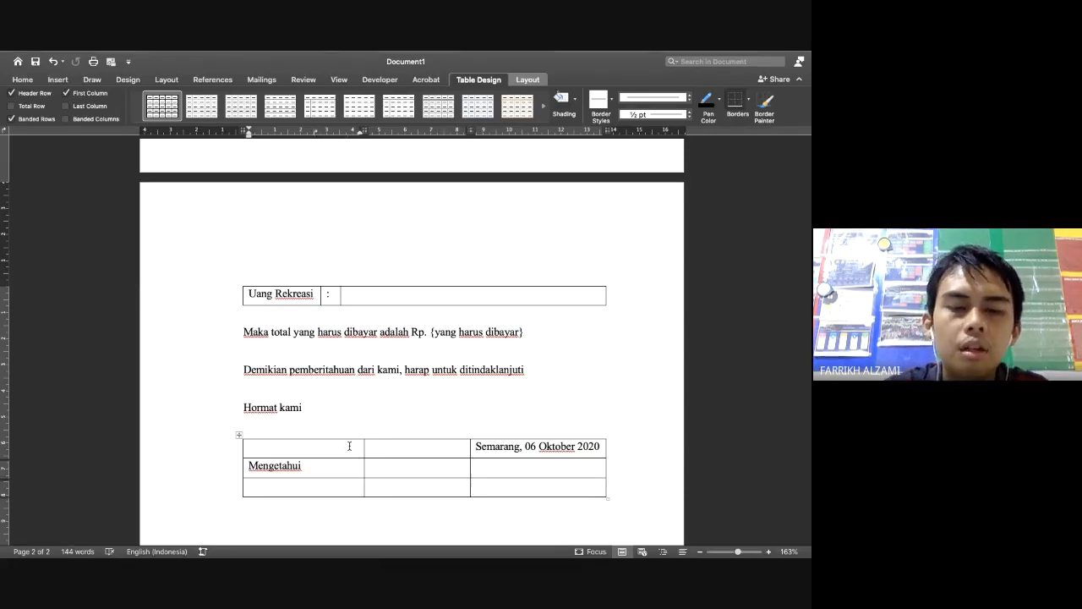
key(Return)
key(Return)
Discard a partly typed name and fix the ending of Mengetahui
scroll(347, 446, down, 2)
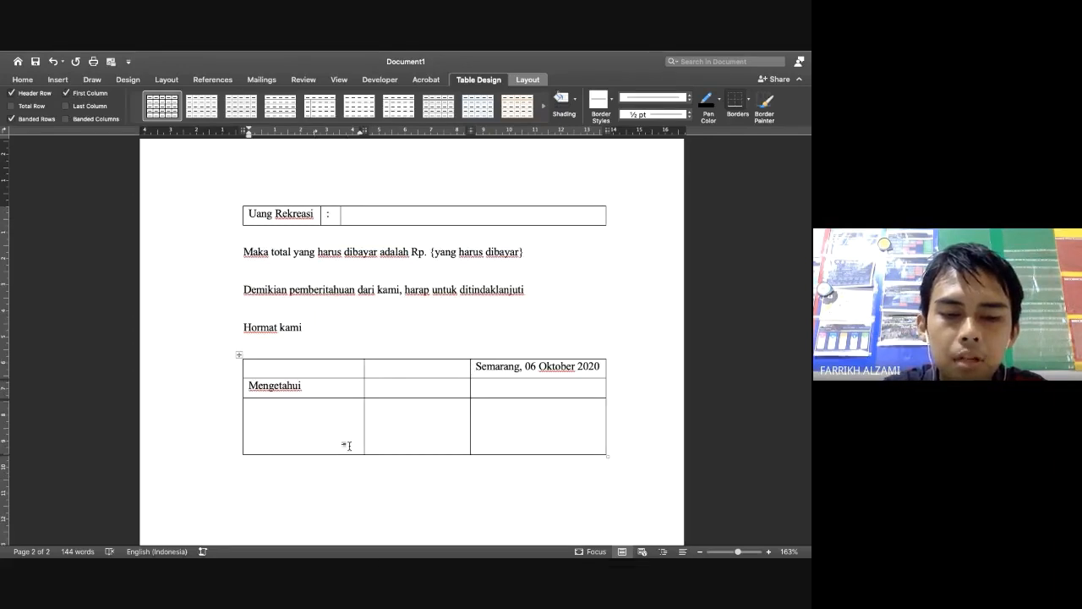
text(Sr)
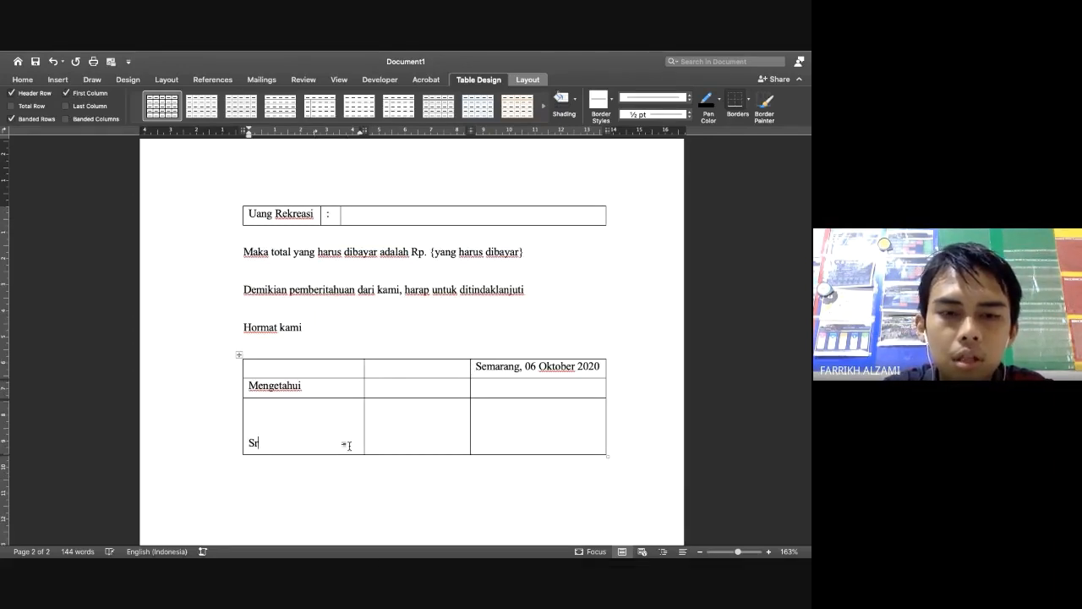
text(i)
key(BackSpace)
key(BackSpace)
key(BackSpace)
key(BackSpace)
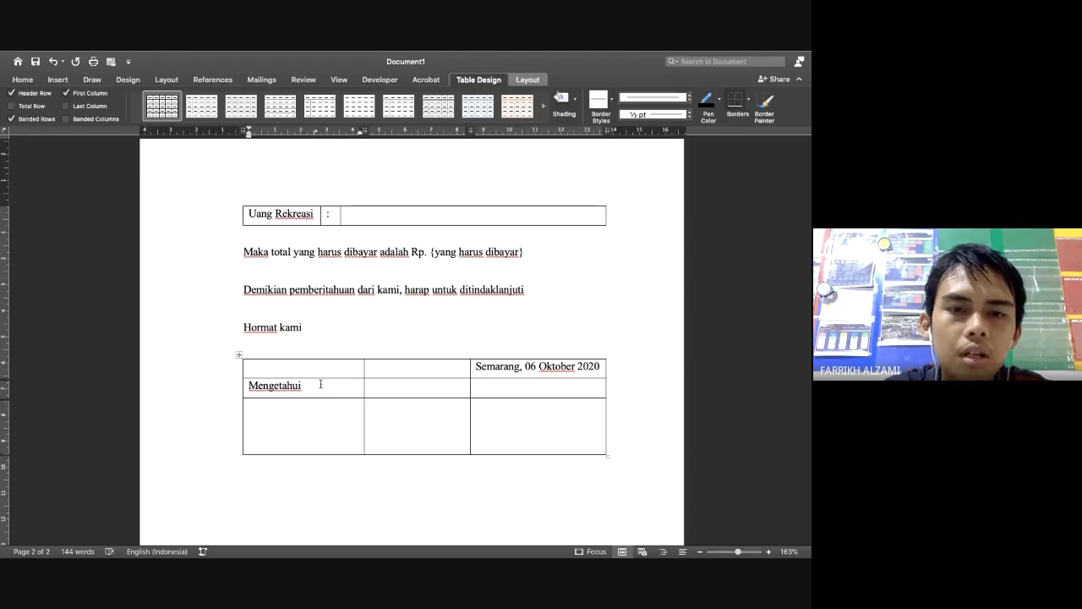
key(BackSpace)
key(BackSpace)
text(ui)
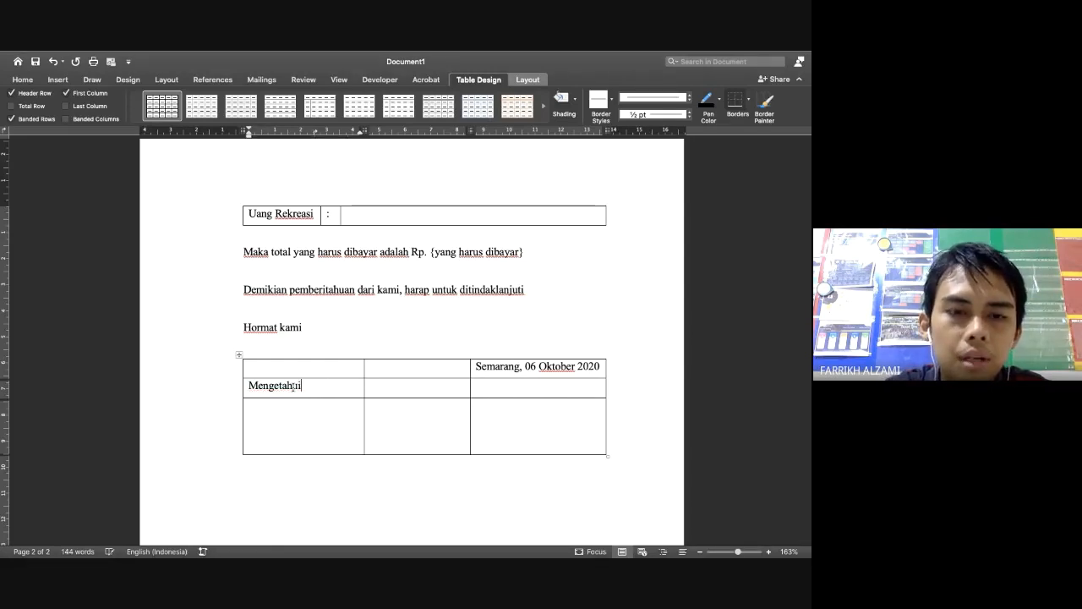
Enter the dean's name and degrees, then a new row reading 'Dekan Fakultas Ilmu Komputer Universitas Dian Nuswantoro'
click(272, 445)
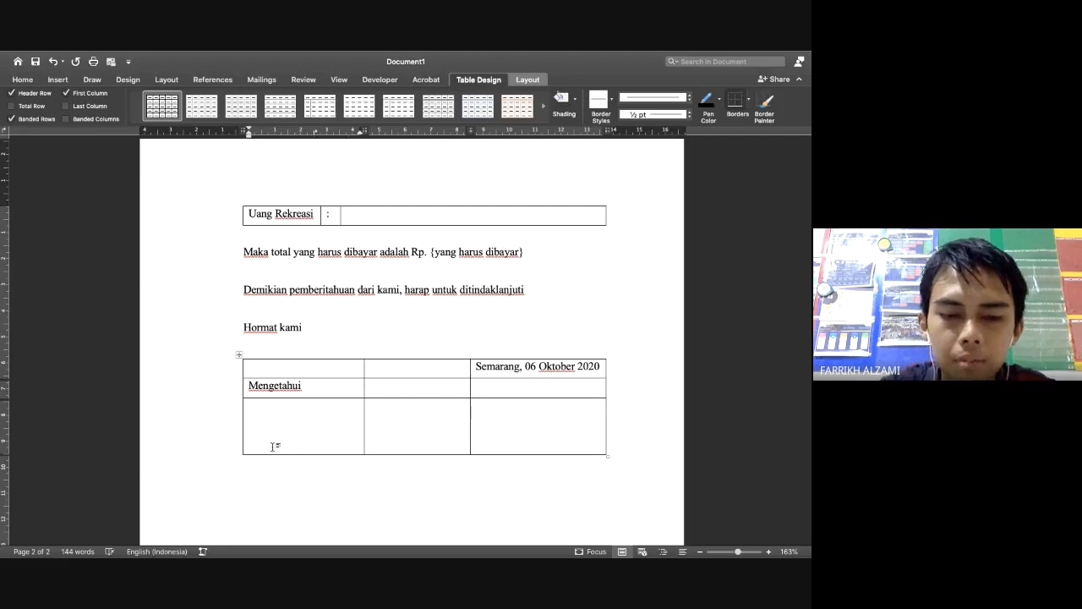
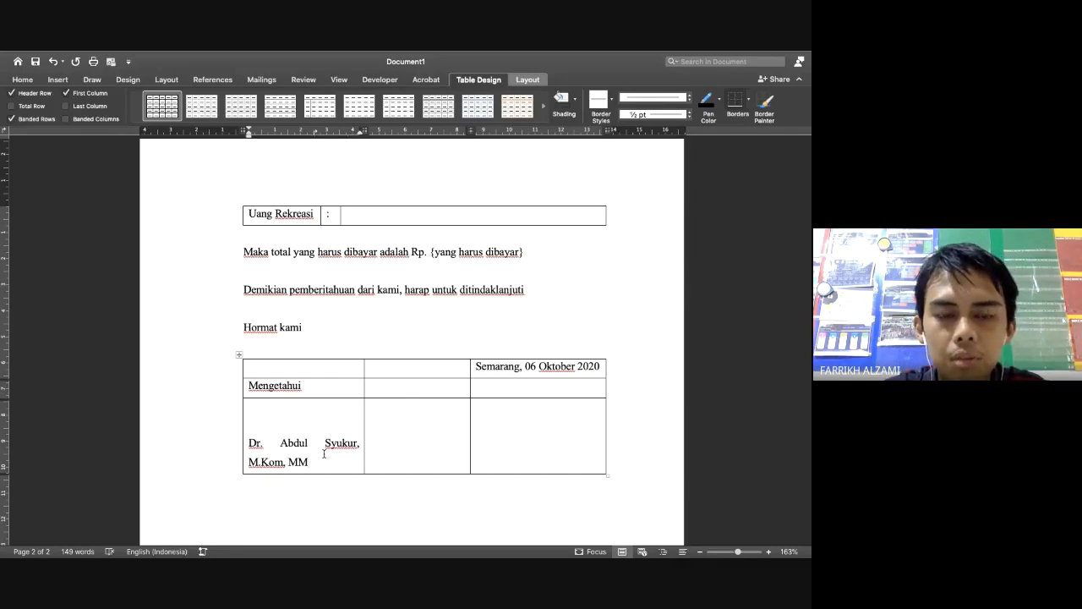
key(Tab)
key(Tab)
key(Tab)
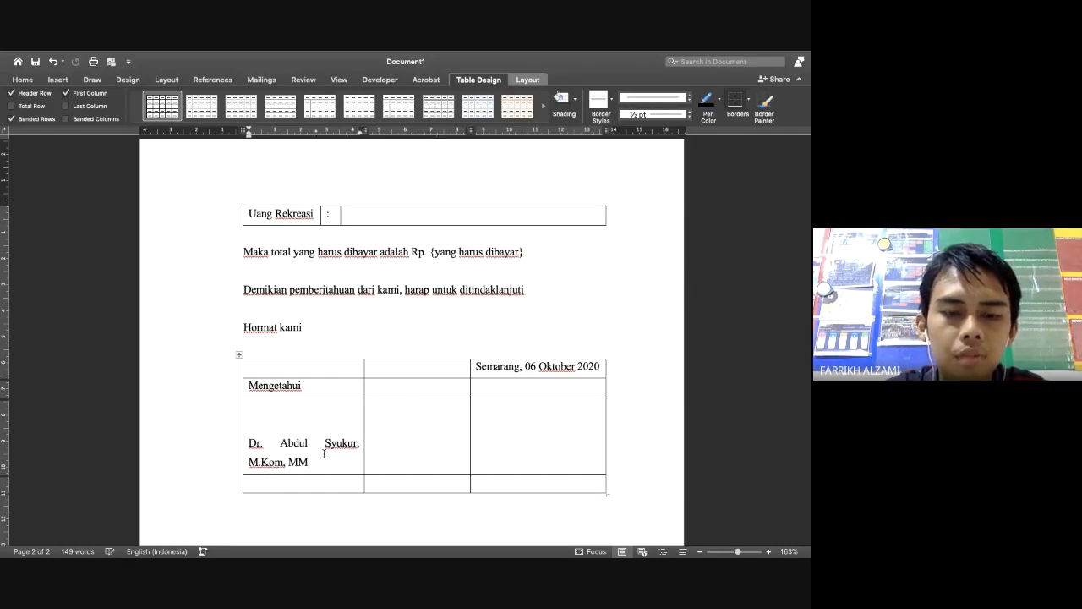
mouse_move(284, 528)
text(Dekan)
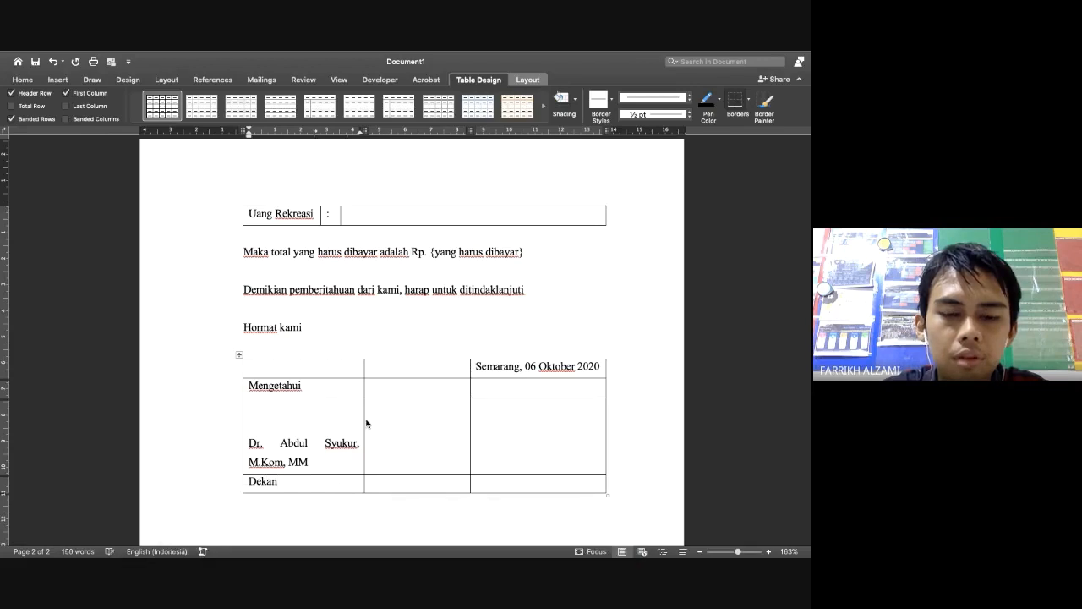
text(Fakultas Il)
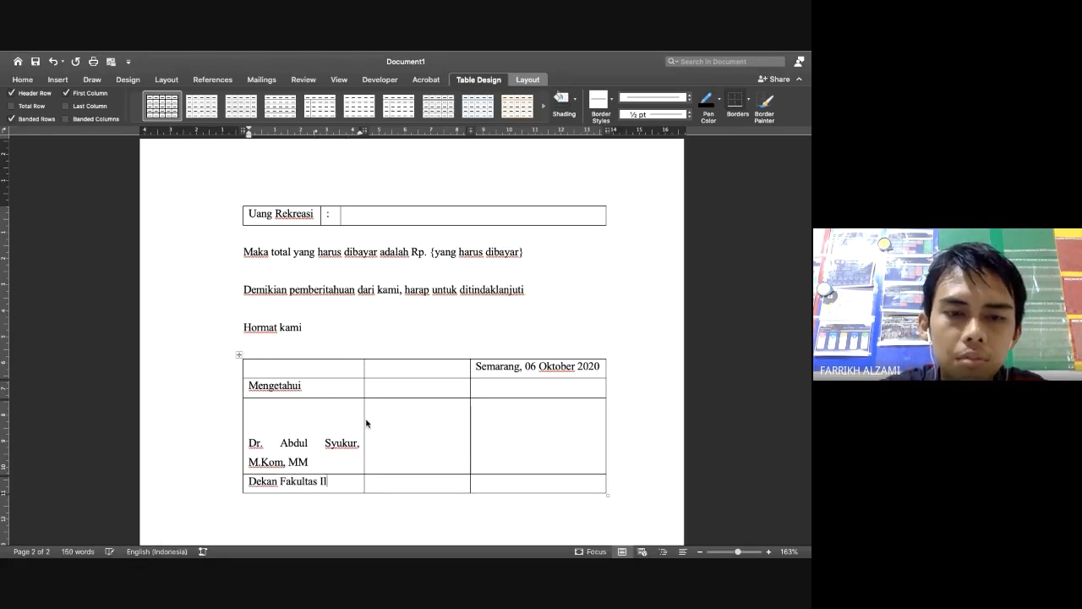
text(mu Komputer)
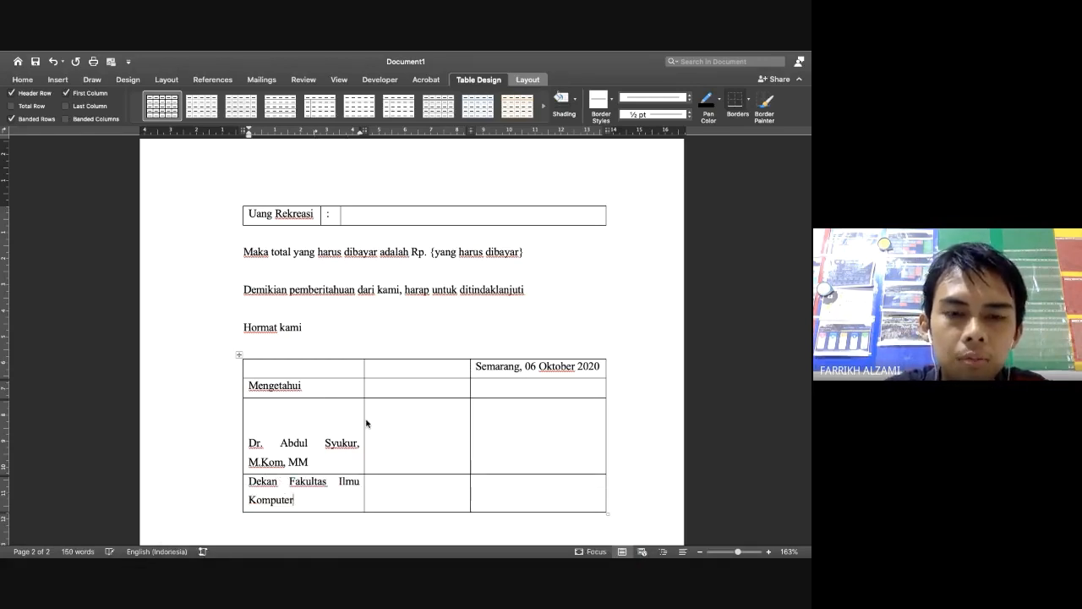
key(Return)
text(Uni)
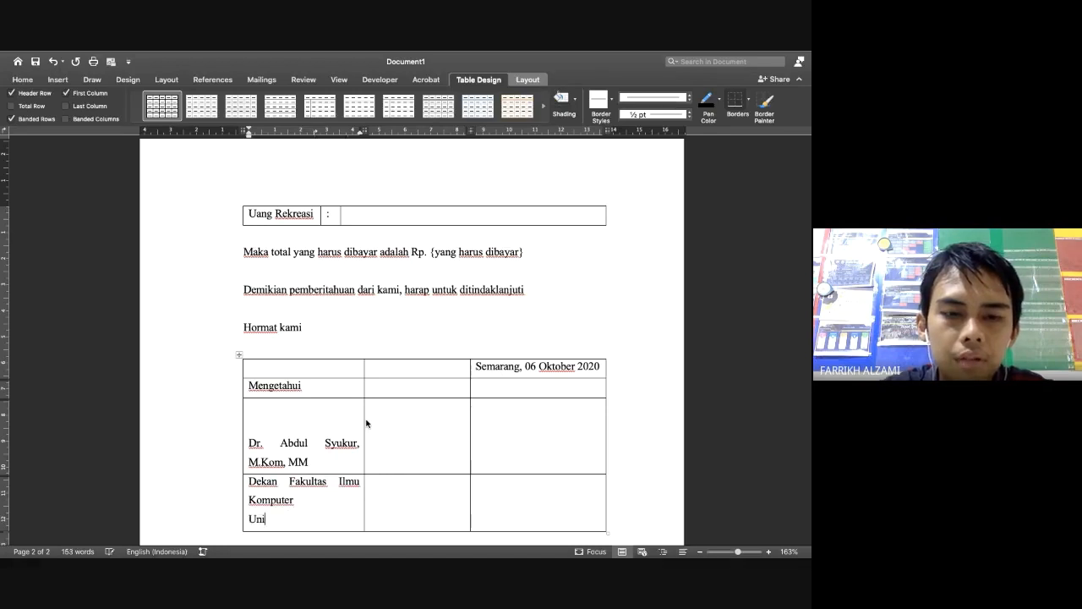
text(versitas)
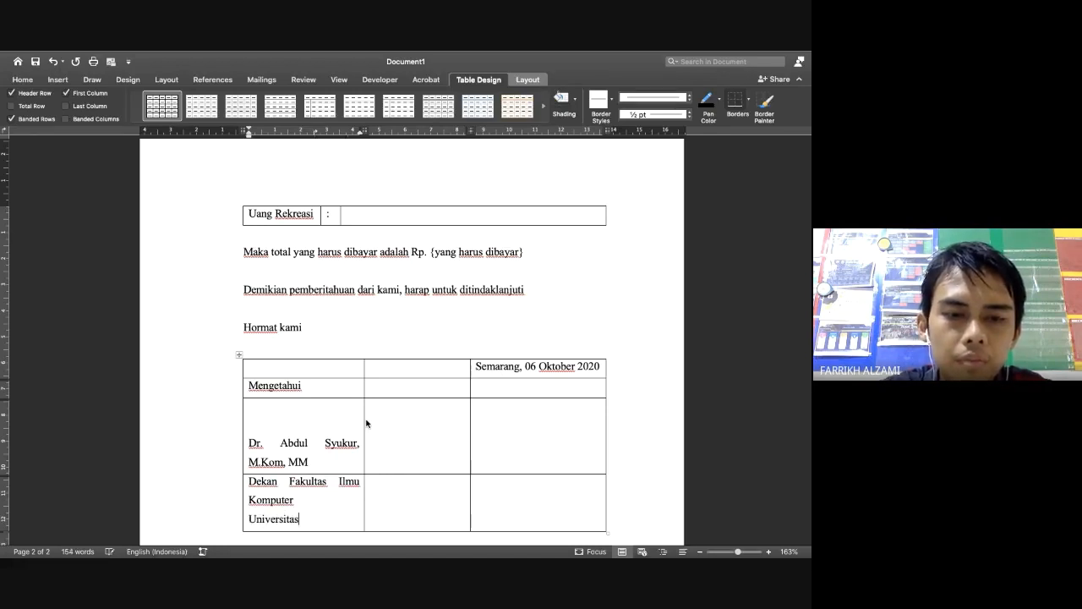
text( Dian Nuswanto)
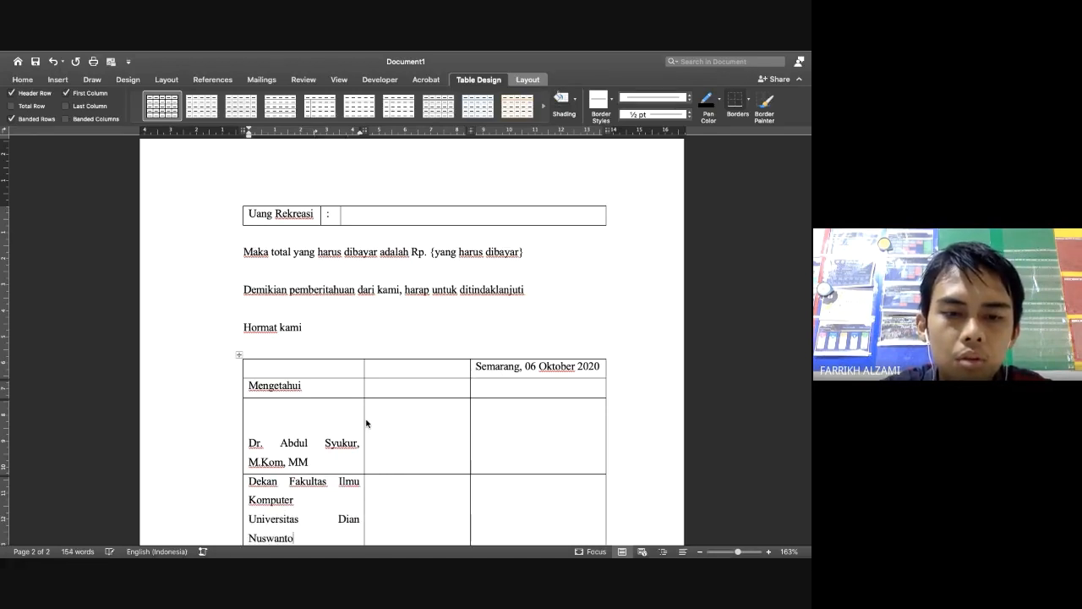
text(oo)
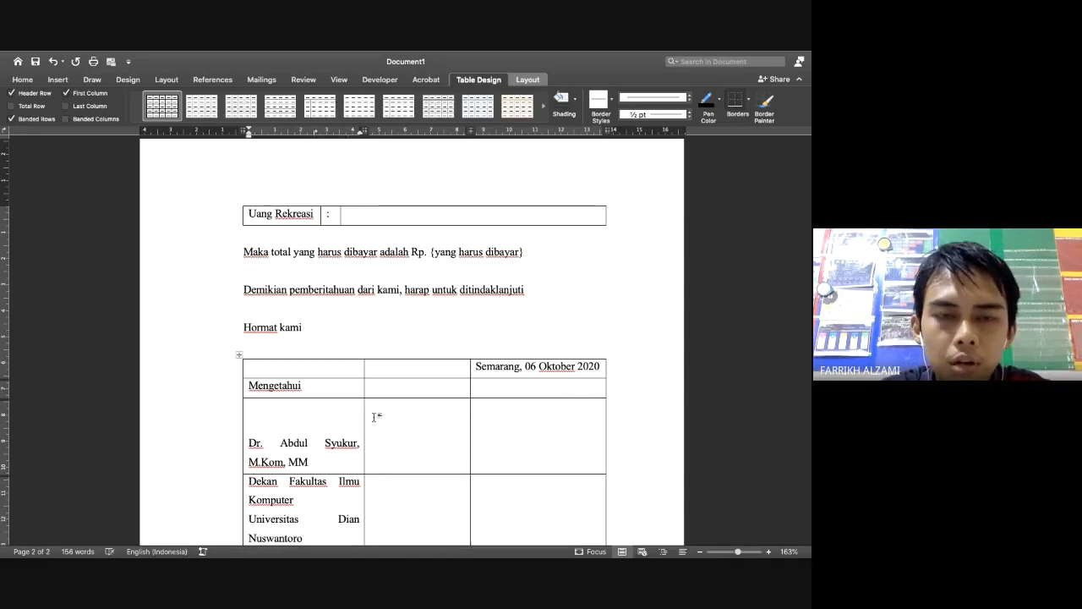
scroll(352, 403, down, 2)
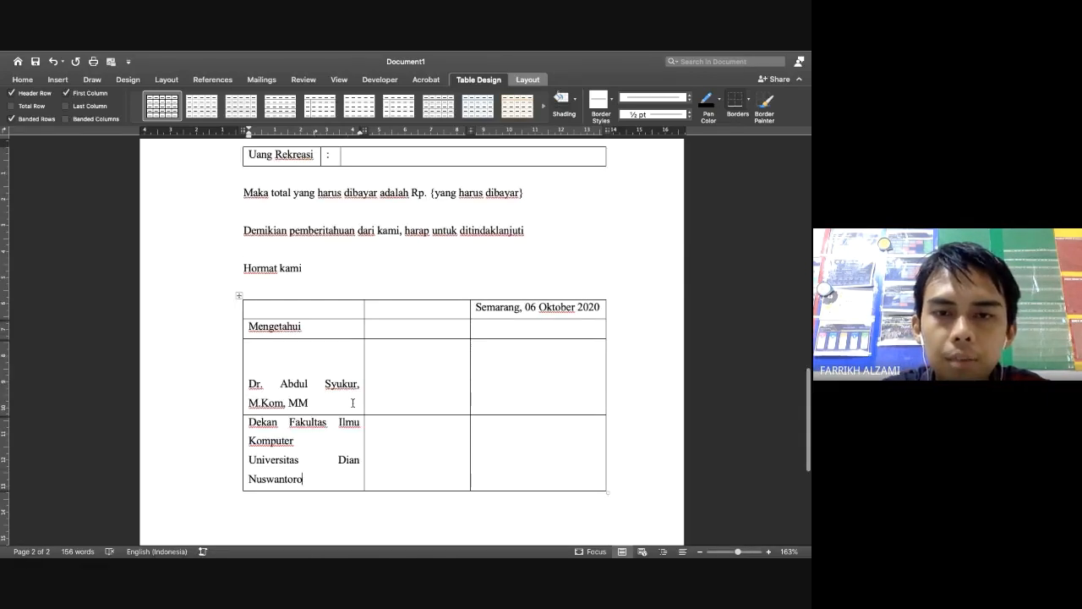
scroll(353, 402, down, 2)
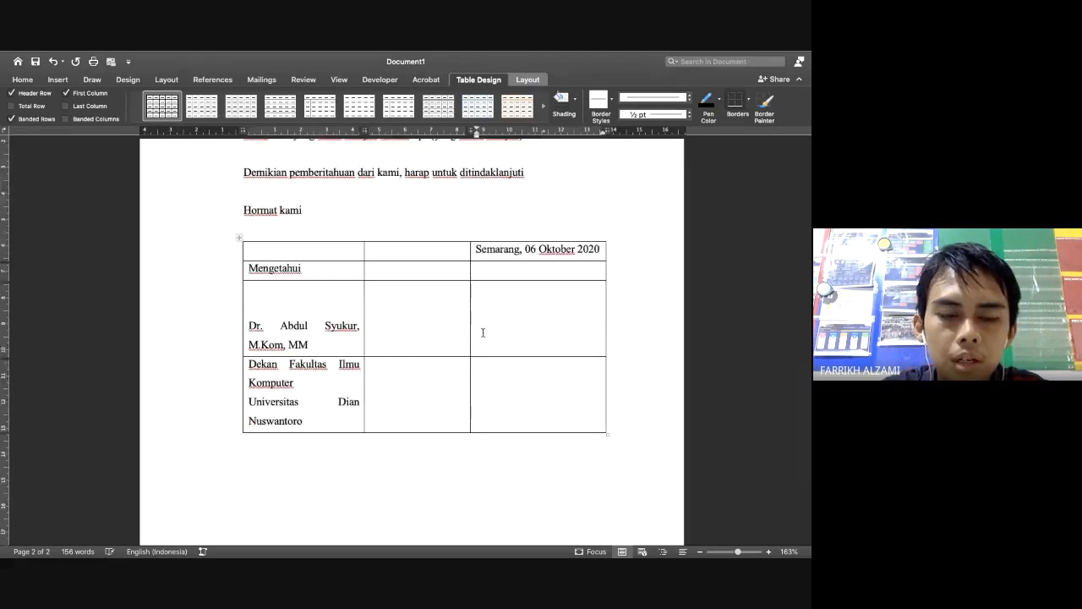
Type the second signatory's name in the right cell, with 'Kaprodi Sistem Informasi S1' and 'Universitas Dian Nuswantoro' below
click(483, 332)
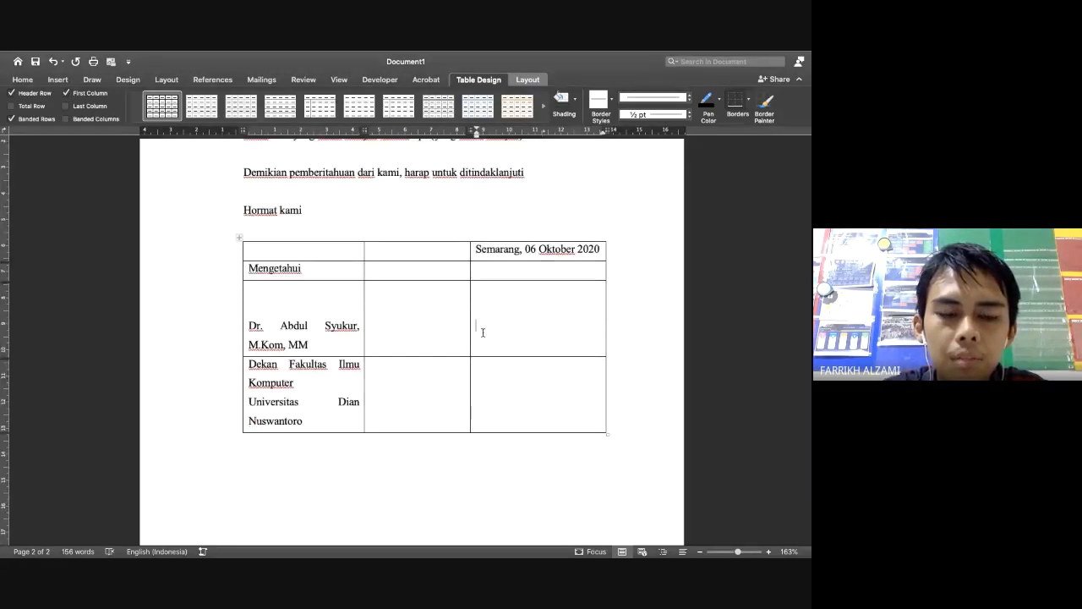
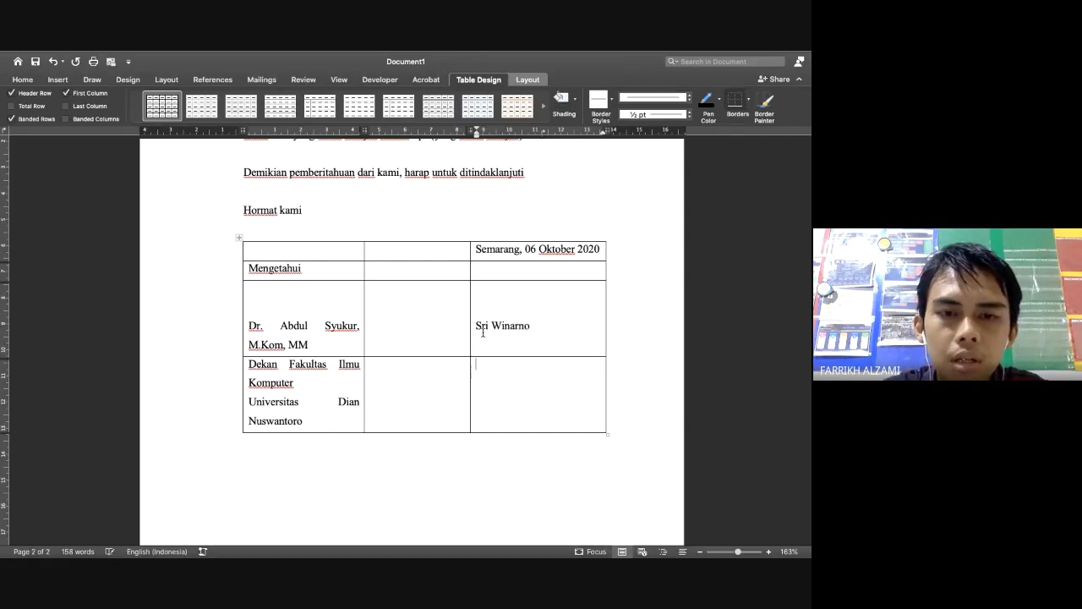
key(Down)
text(Kaprodi)
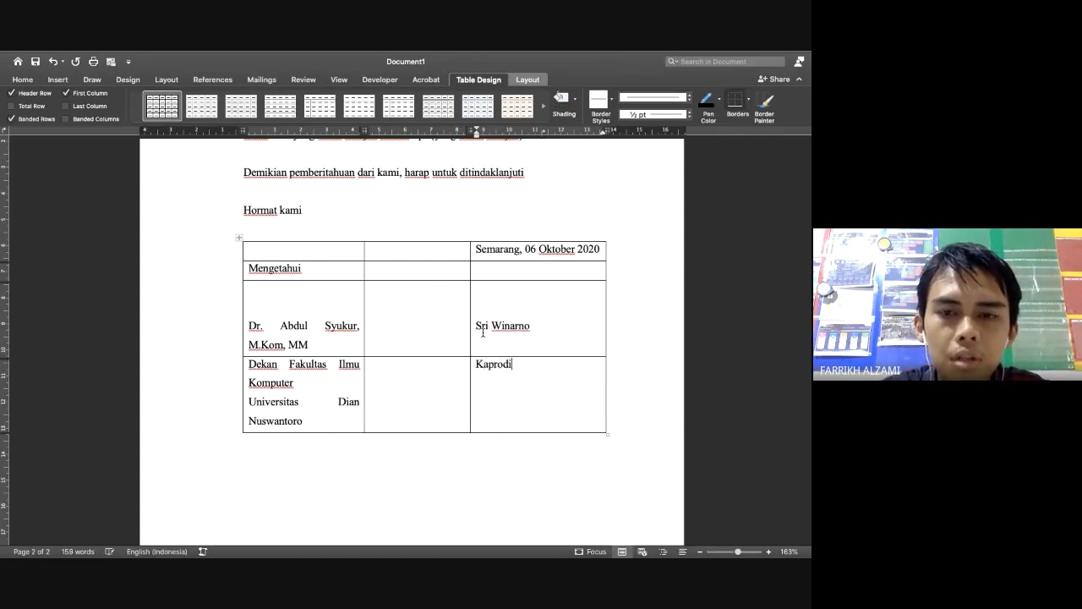
text( Sitetem )
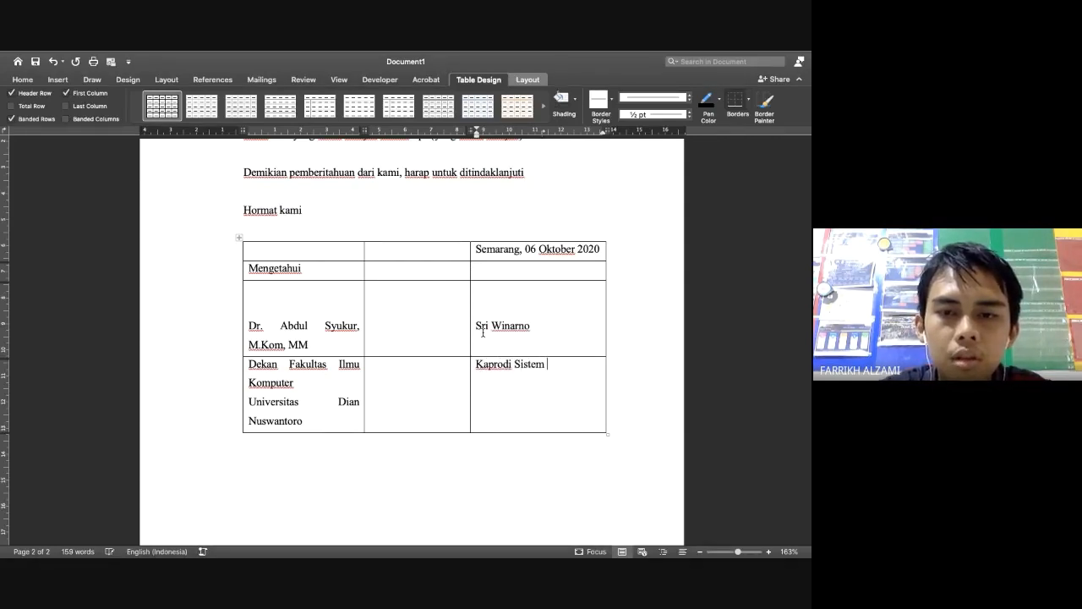
text(Informasi S1)
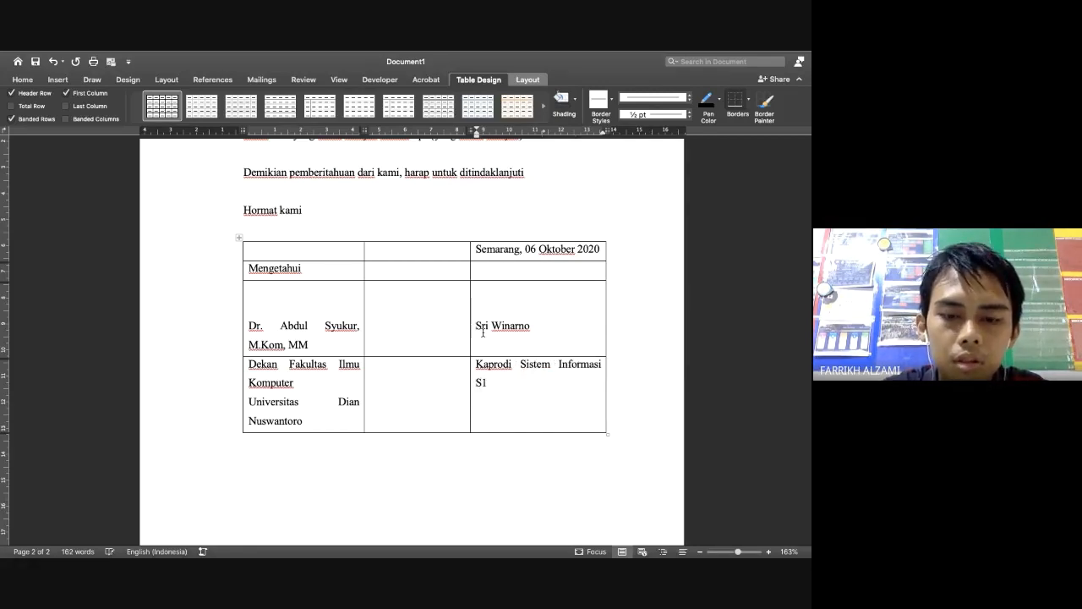
key(Return)
text(Universitas D)
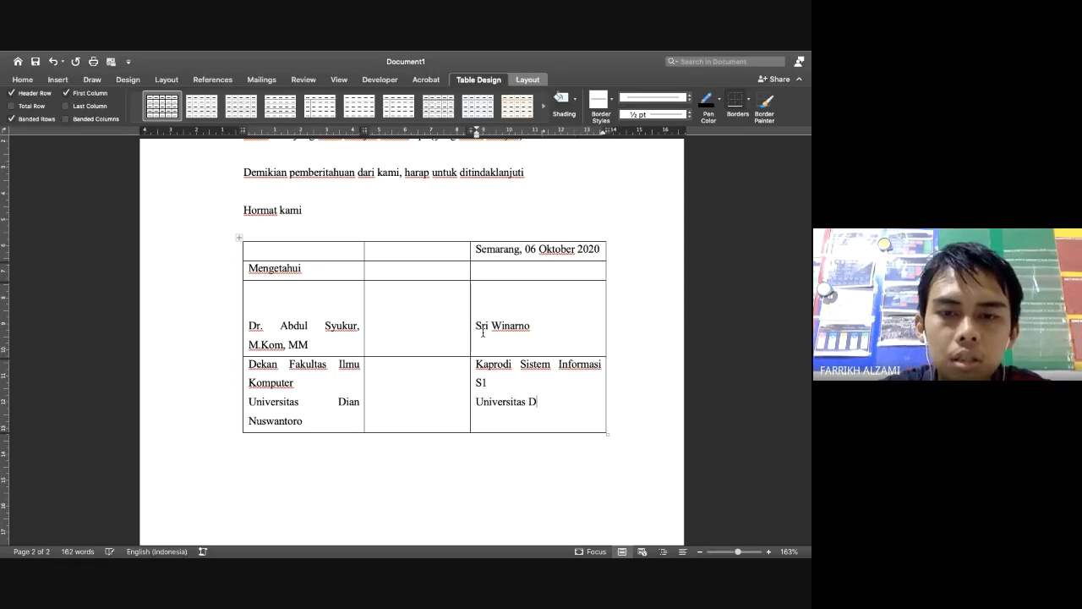
text(ian Nuswantoro)
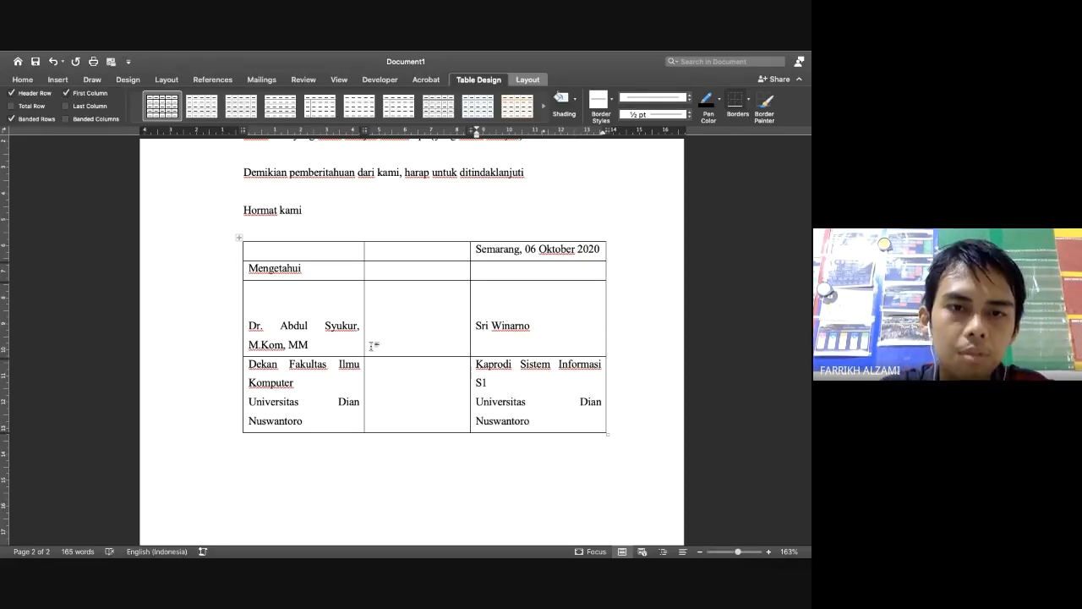
Add a period after Yth in the address table so it reads 'Yth.'
scroll(361, 339, up, 10)
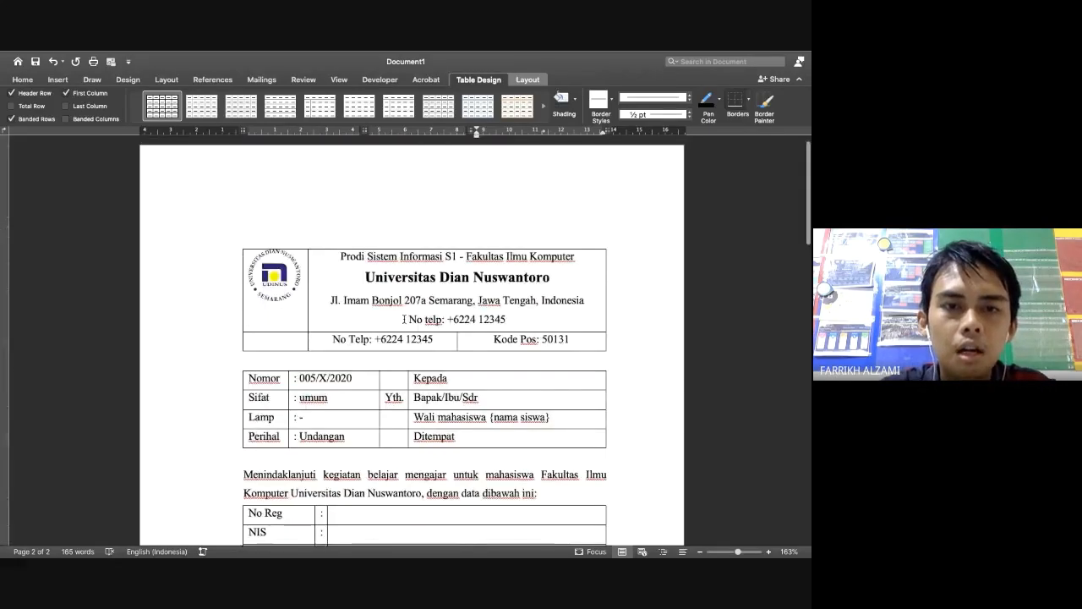
click(402, 405)
text(.)
scroll(402, 406, down, 2)
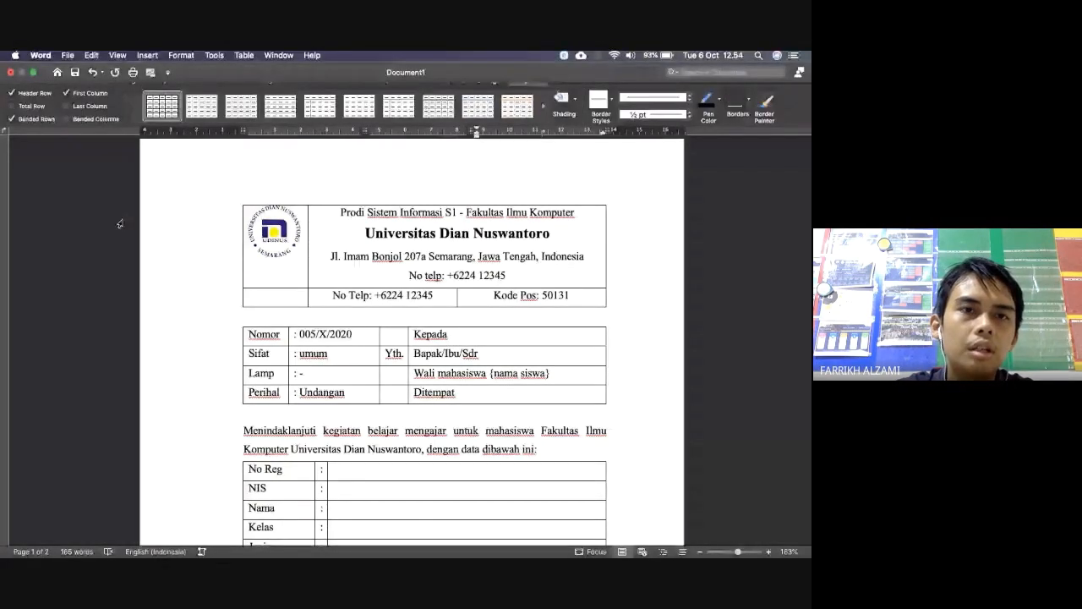
click(128, 81)
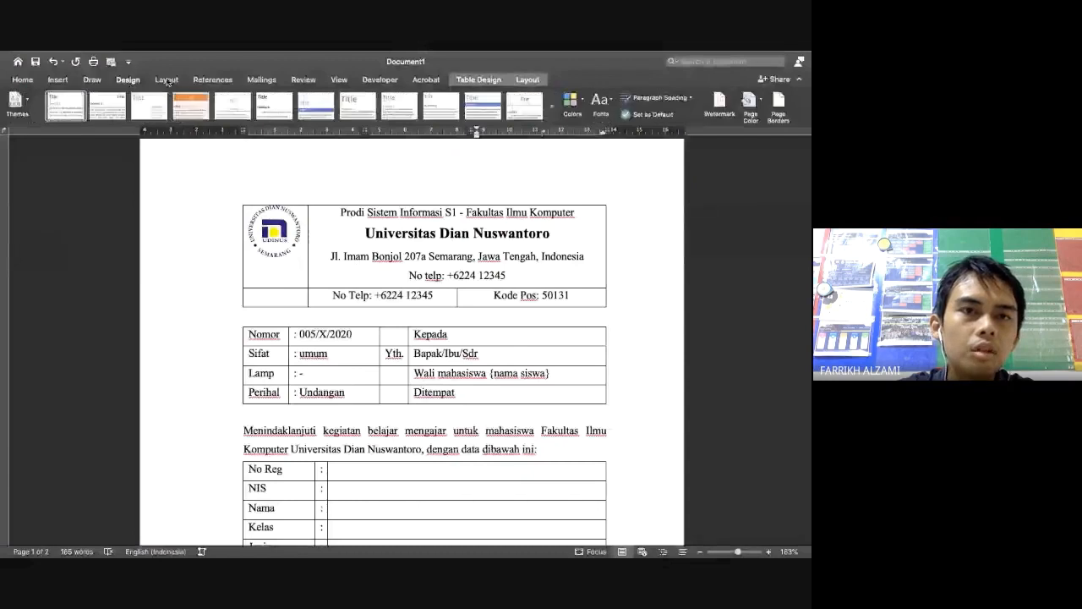
click(167, 80)
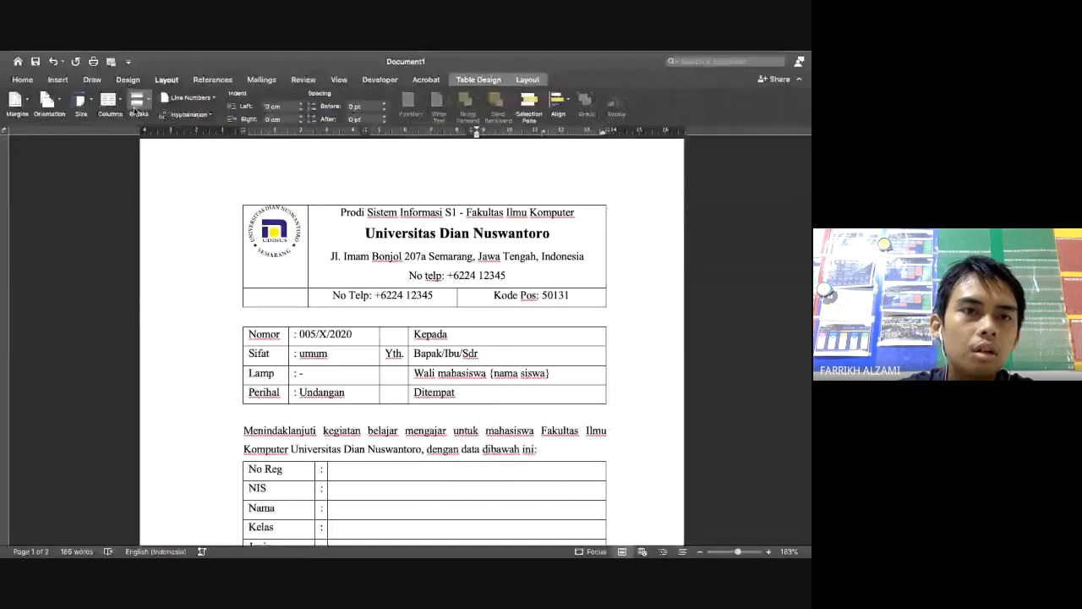
click(84, 116)
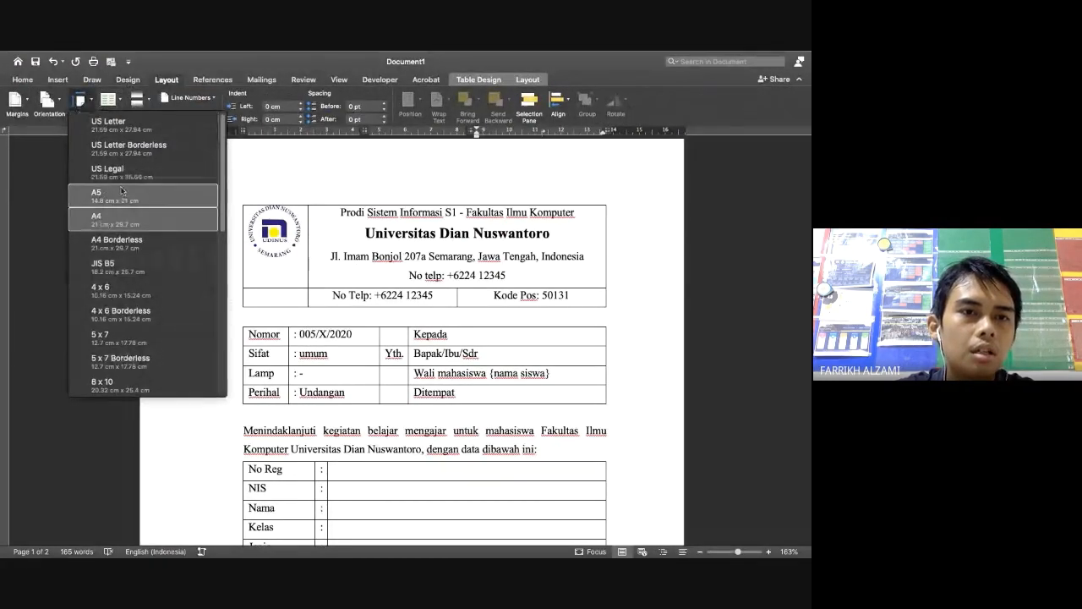
click(127, 127)
scroll(422, 282, down, 10)
scroll(422, 282, up, 10)
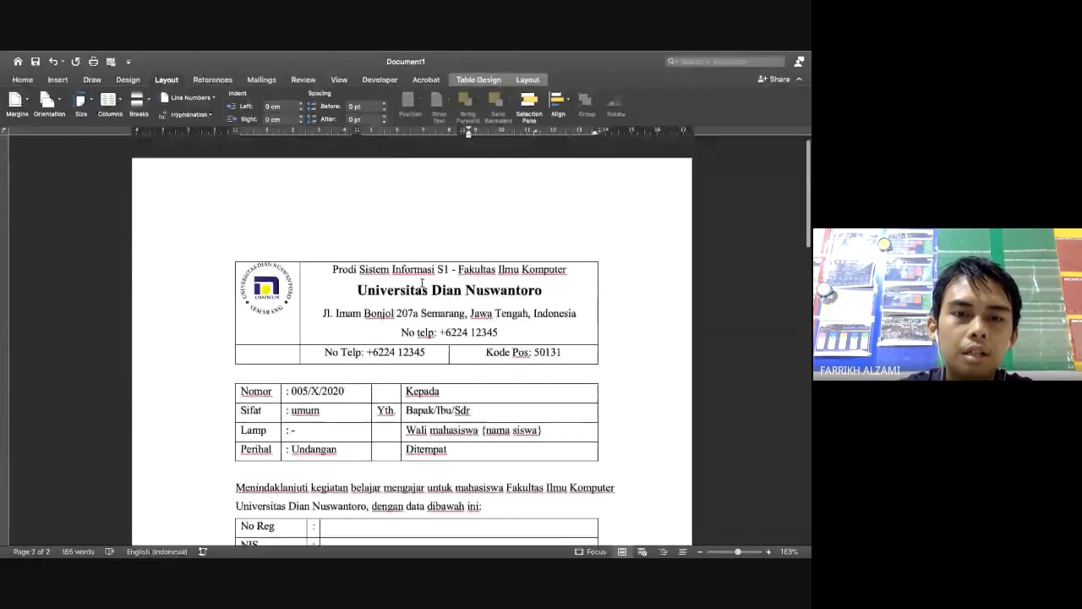
scroll(333, 521, down, 5)
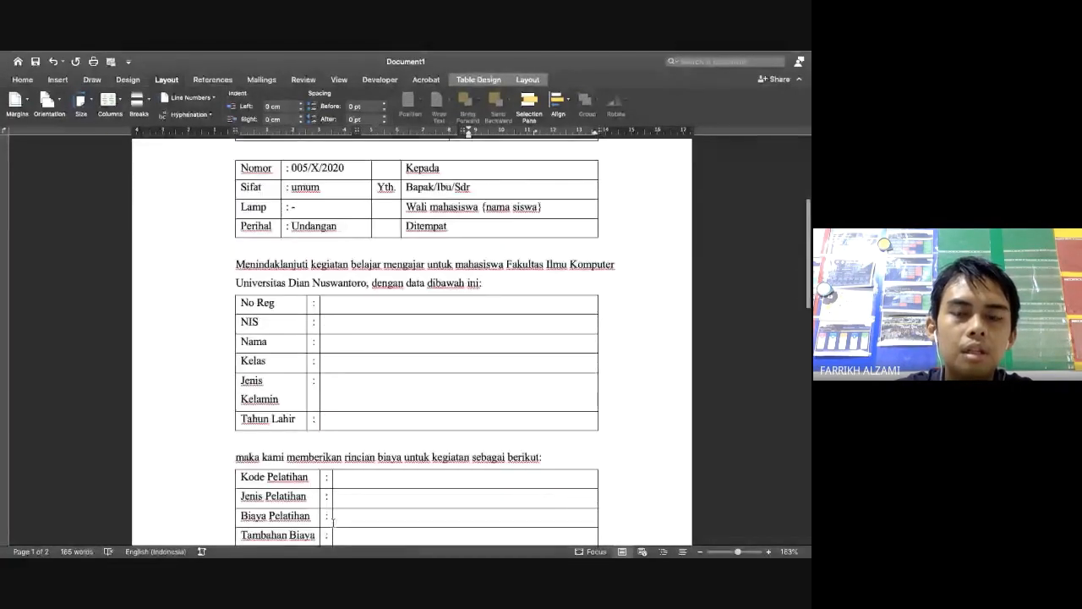
scroll(333, 522, down, 2)
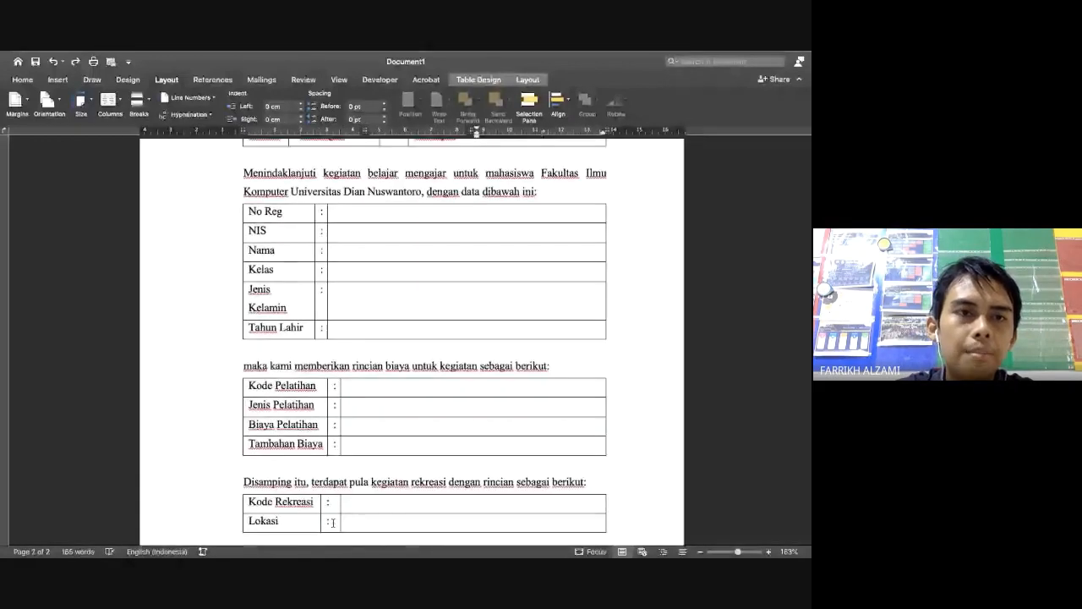
scroll(358, 355, up, 3)
scroll(350, 355, down, 1)
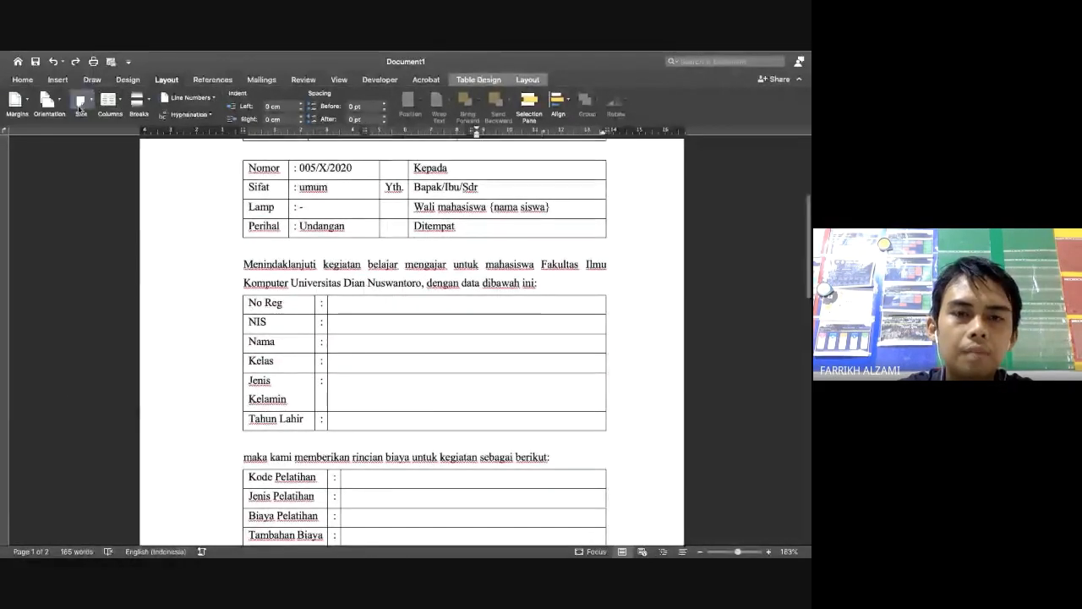
click(80, 100)
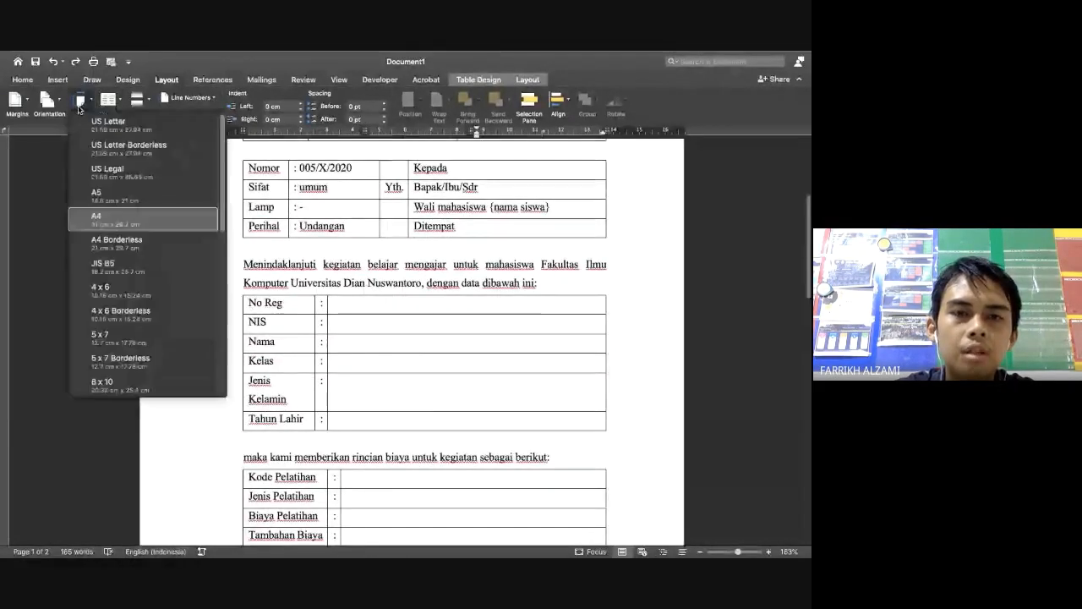
click(427, 320)
scroll(420, 322, up, 5)
scroll(300, 347, down, 1)
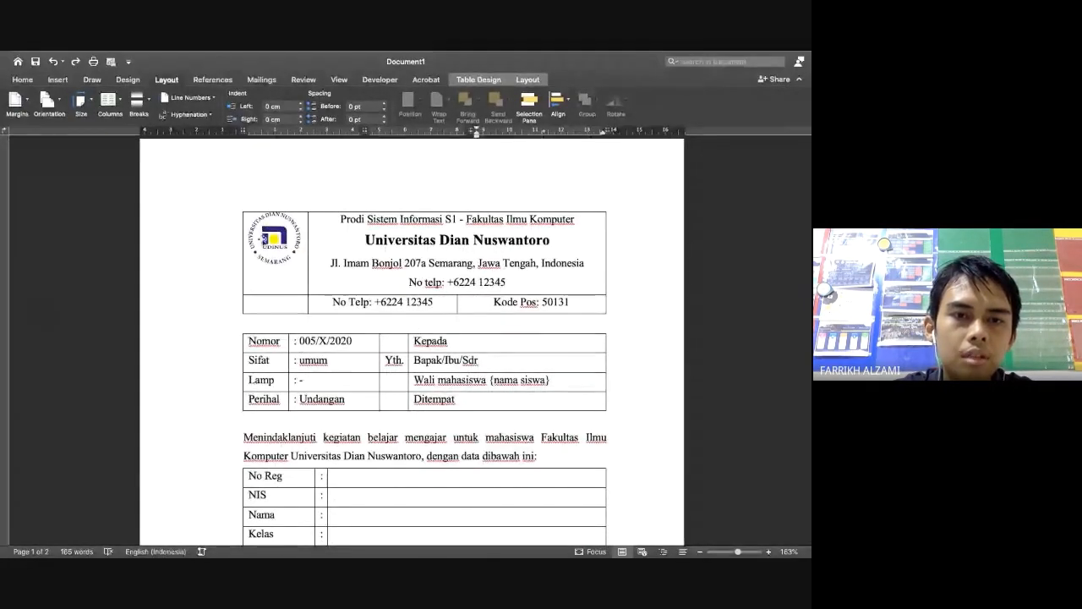
click(263, 241)
Remove all borders from the letterhead table to preview it
click(239, 209)
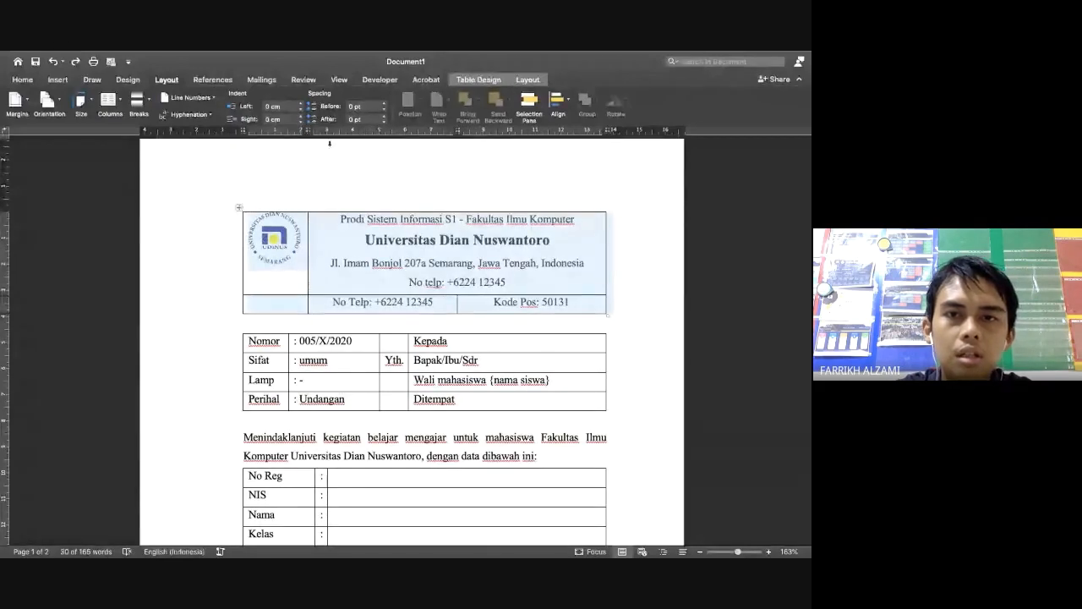
click(487, 82)
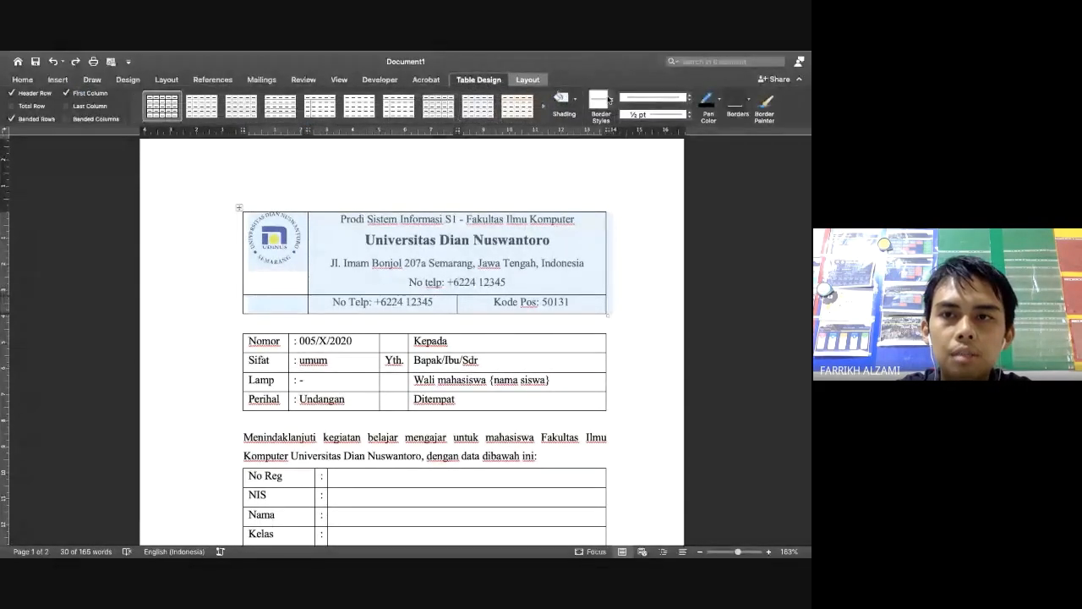
click(748, 102)
click(731, 180)
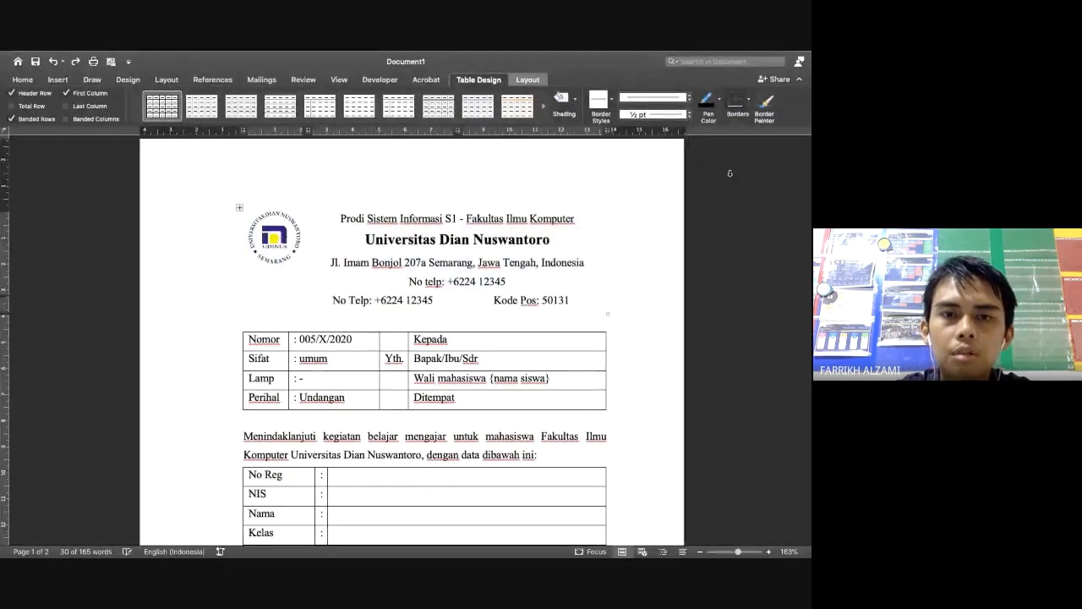
click(472, 342)
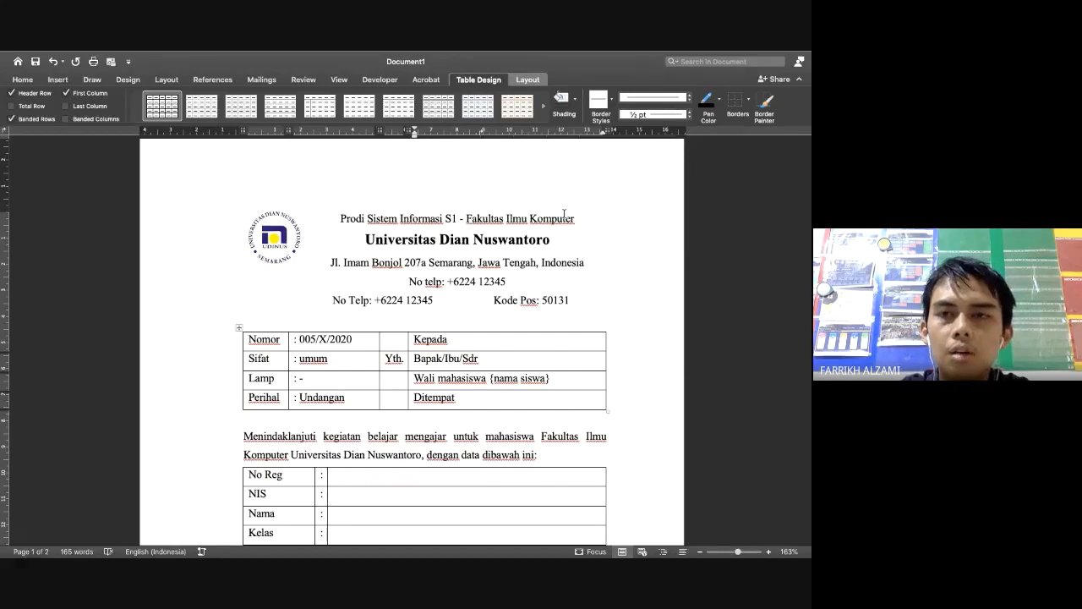
Reselect the whole letterhead table and apply All Borders to it
click(249, 219)
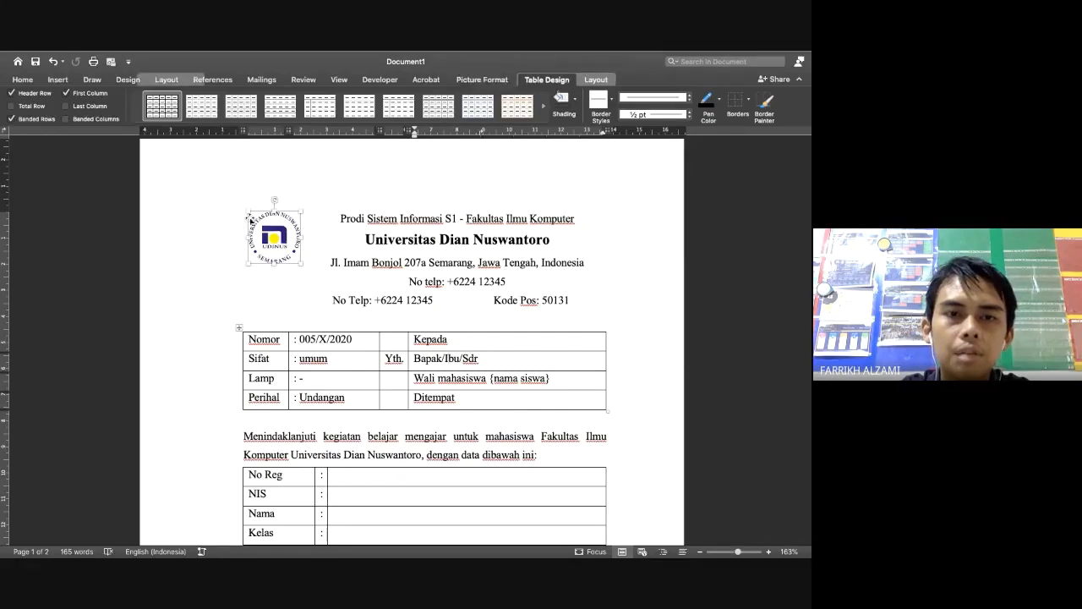
click(240, 217)
drag(246, 232, 516, 302)
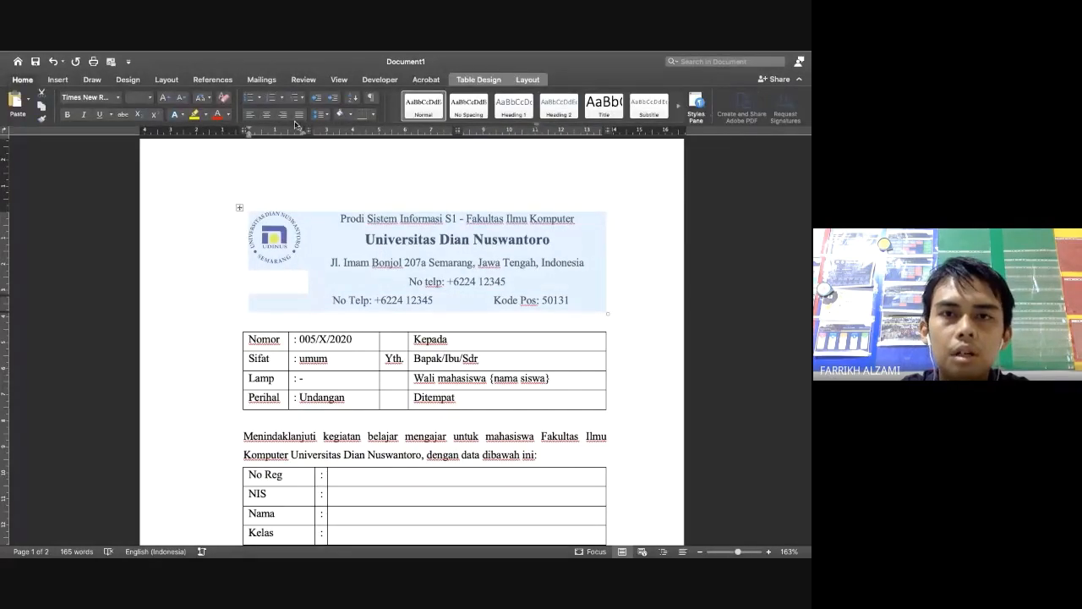
click(470, 78)
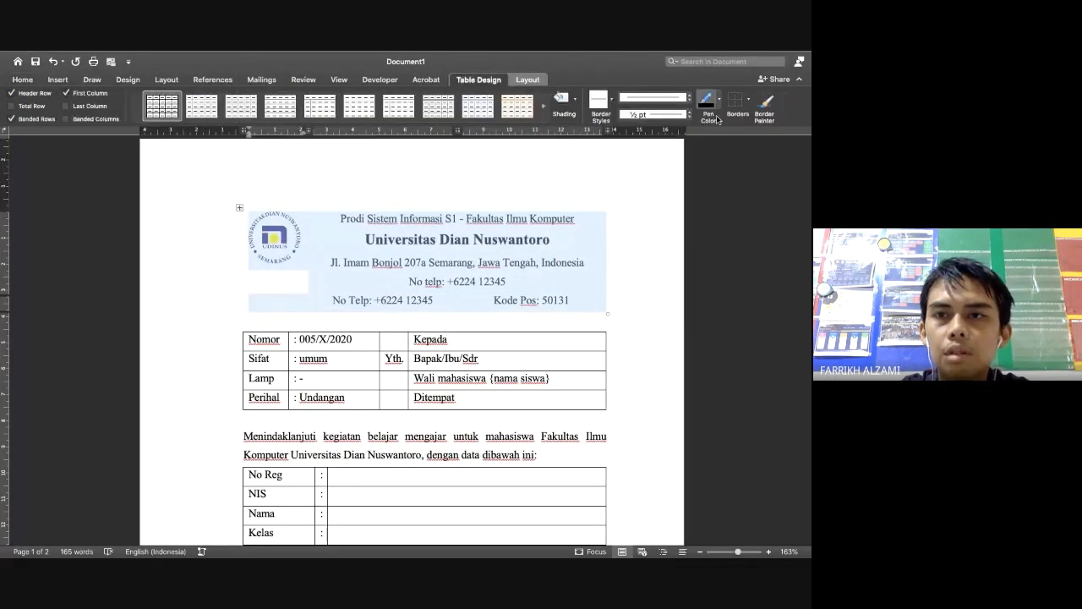
click(748, 100)
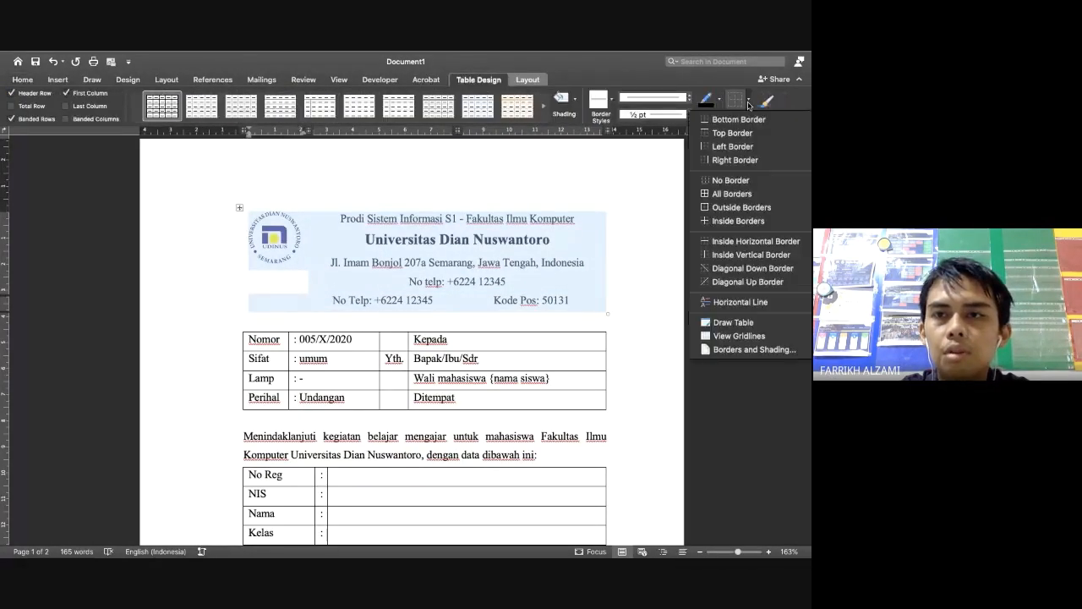
click(733, 194)
Delete the duplicate phone number line from the letterhead
click(521, 284)
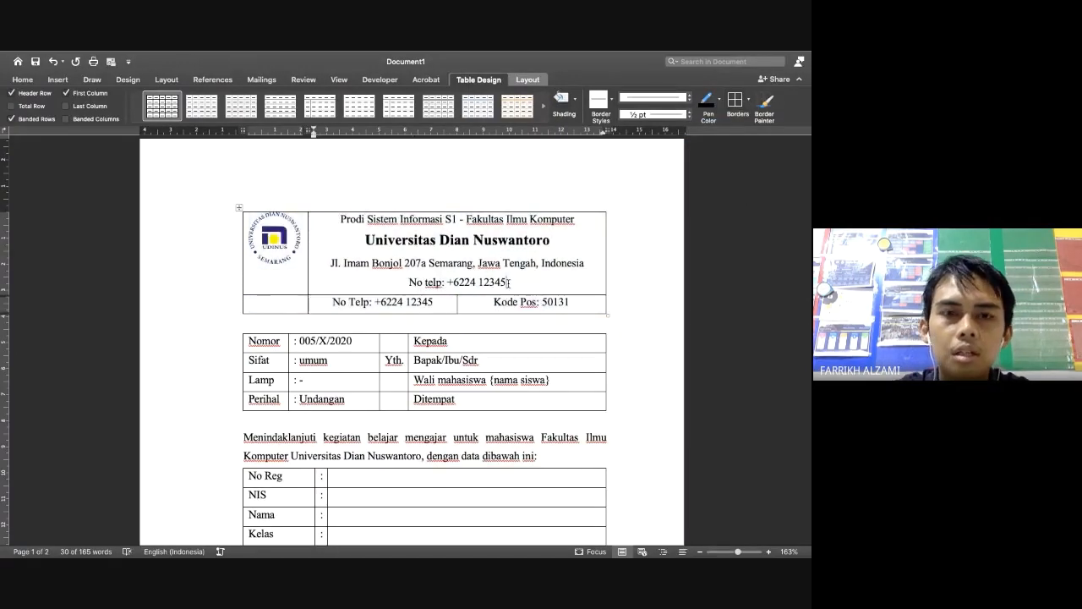
key(BackSpace)
key(BackSpace)
key(BackSpace)
key(BackSpace)
key(BackSpace)
key(BackSpace)
key(BackSpace)
key(BackSpace)
key(BackSpace)
key(BackSpace)
key(BackSpace)
key(BackSpace)
key(BackSpace)
key(BackSpace)
key(BackSpace)
key(BackSpace)
key(BackSpace)
key(BackSpace)
key(BackSpace)
key(BackSpace)
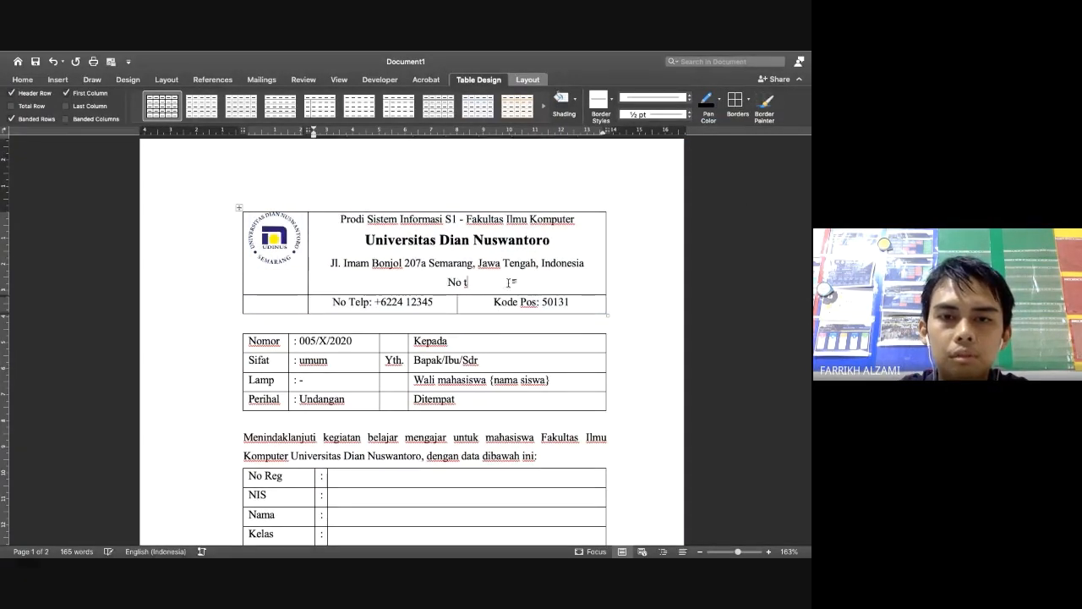
key(BackSpace)
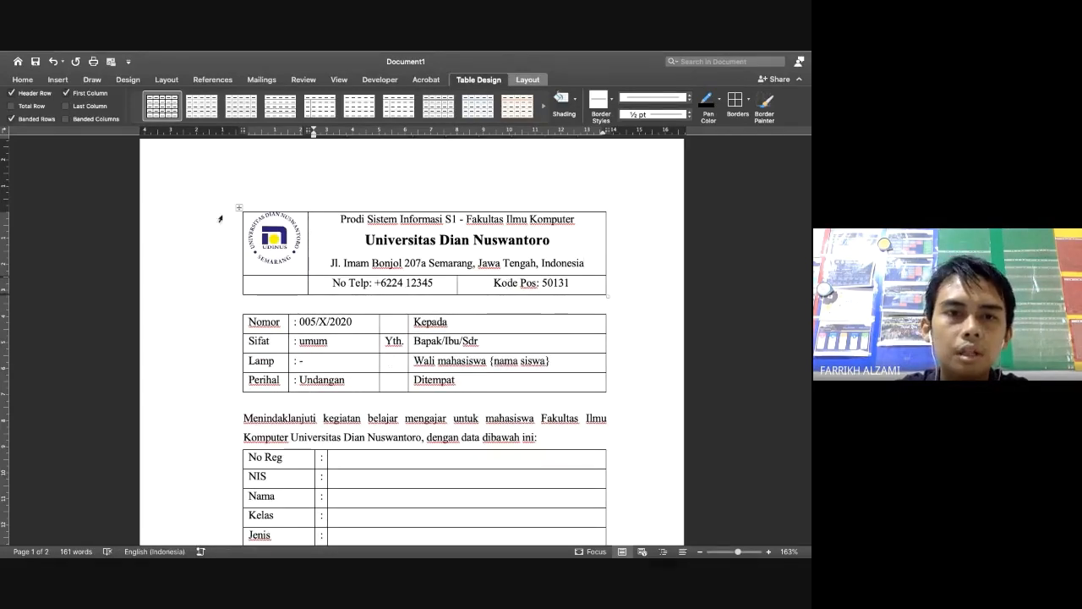
click(239, 208)
click(749, 100)
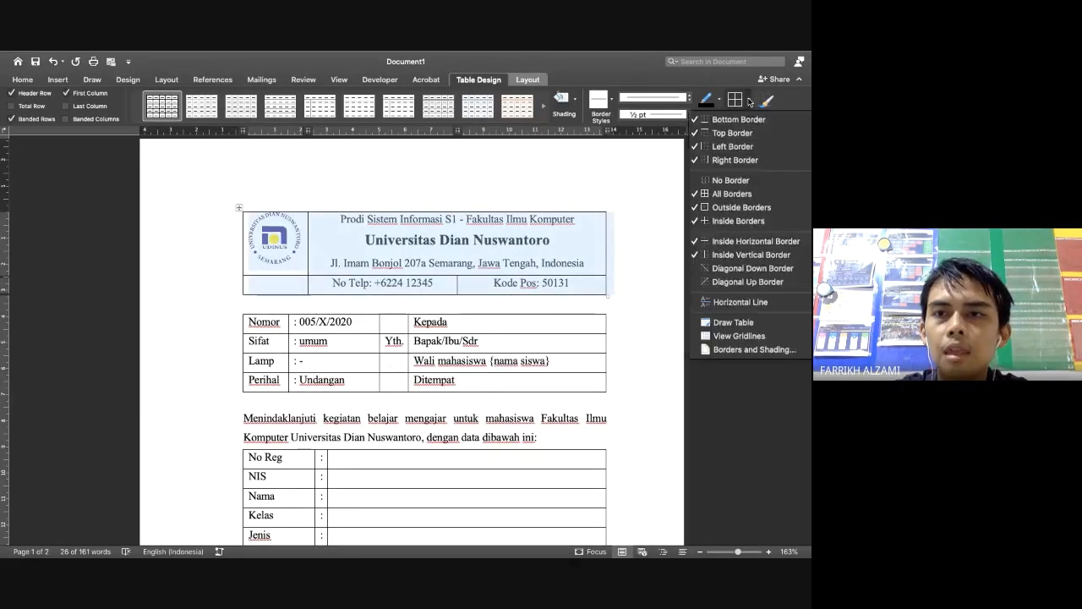
click(750, 180)
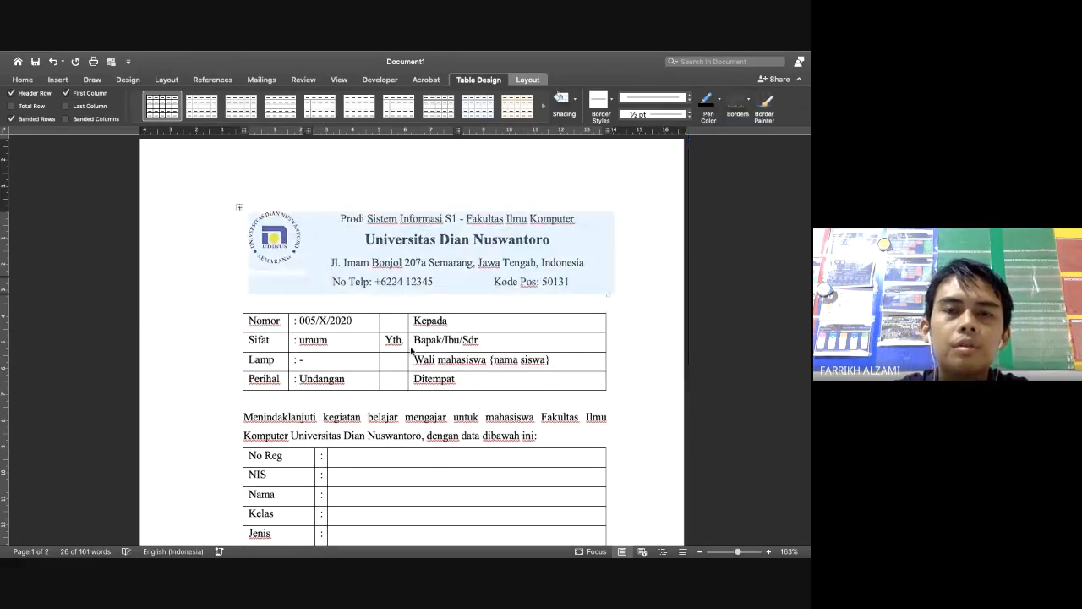
click(353, 321)
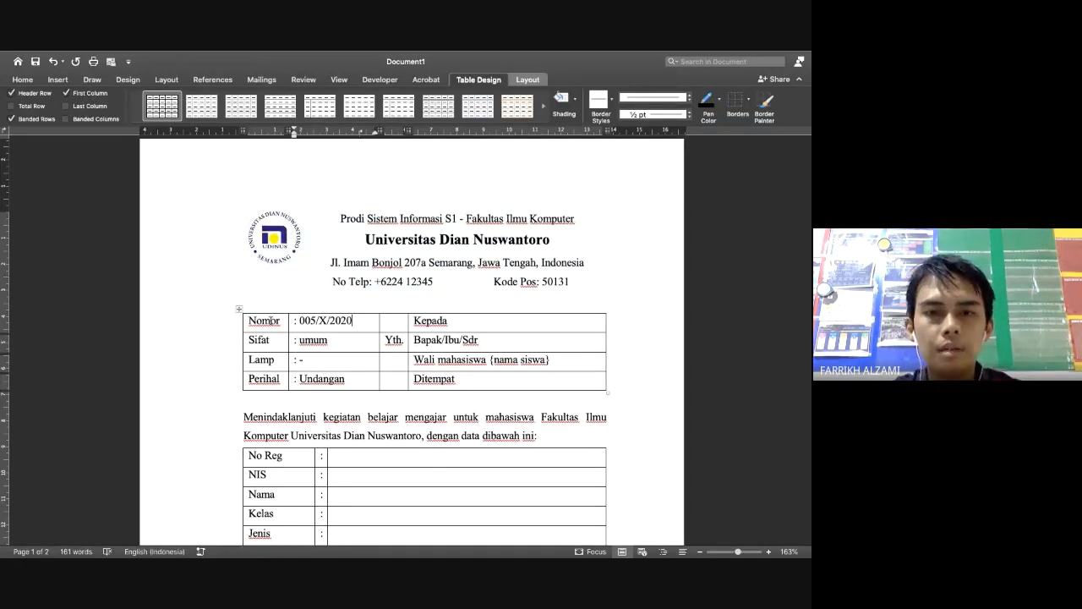
click(240, 311)
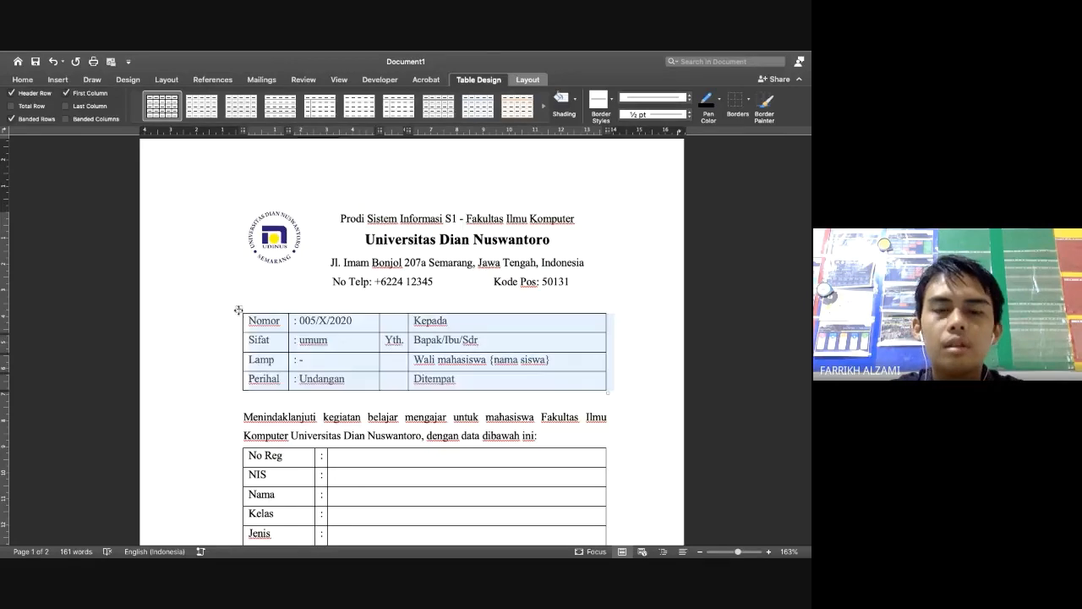
click(737, 102)
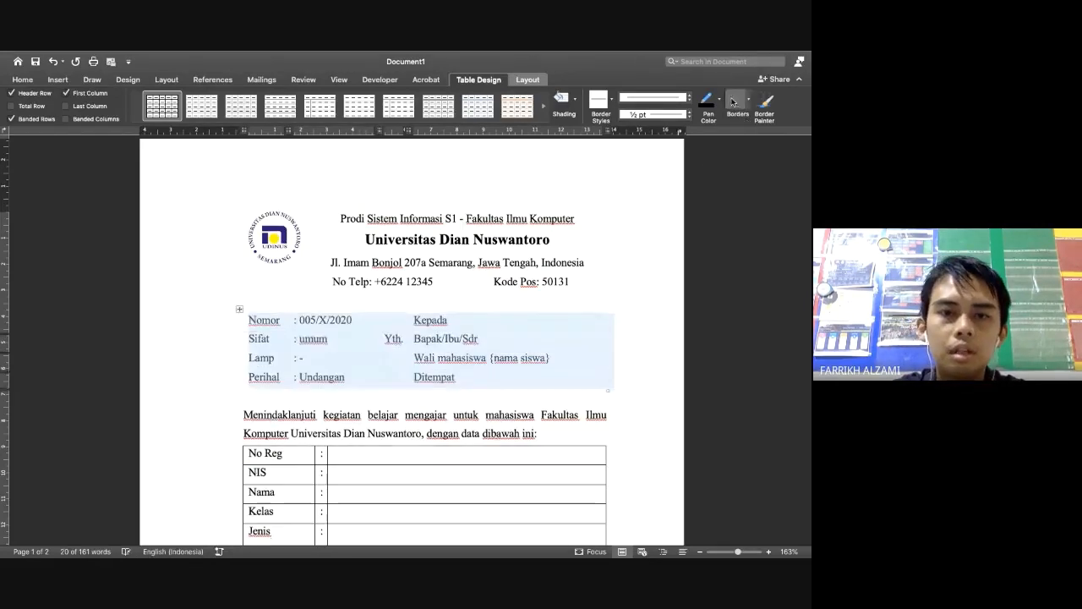
click(452, 403)
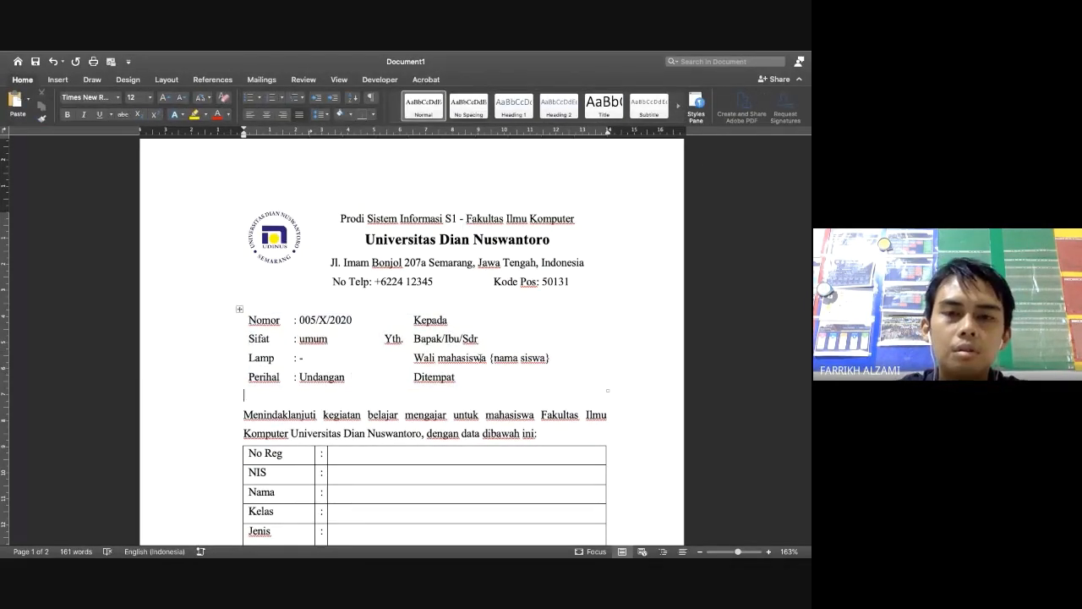
click(423, 332)
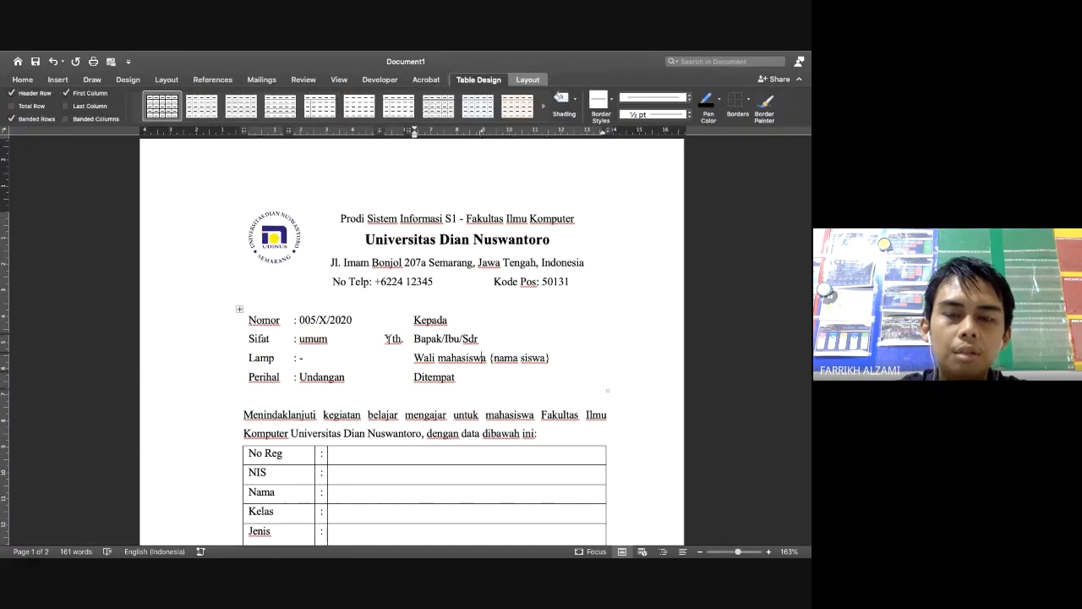
click(239, 308)
click(403, 359)
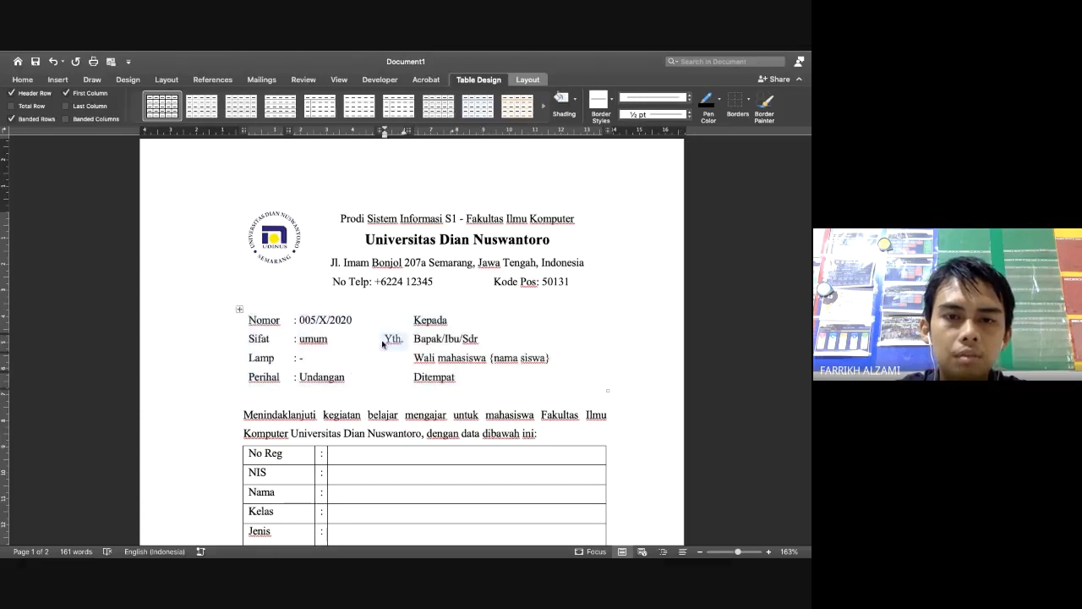
click(237, 309)
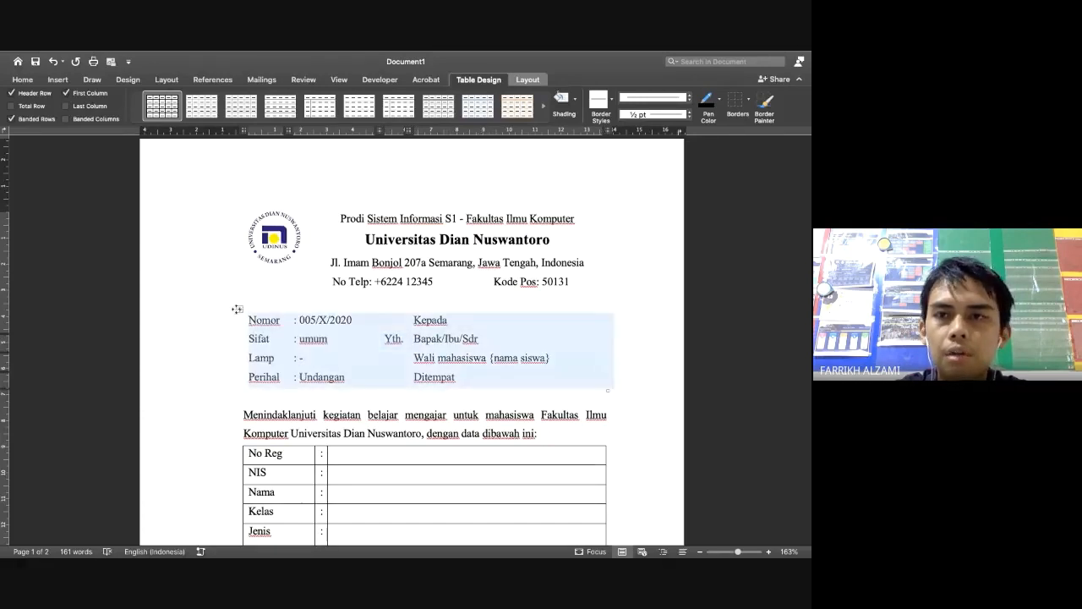
click(748, 101)
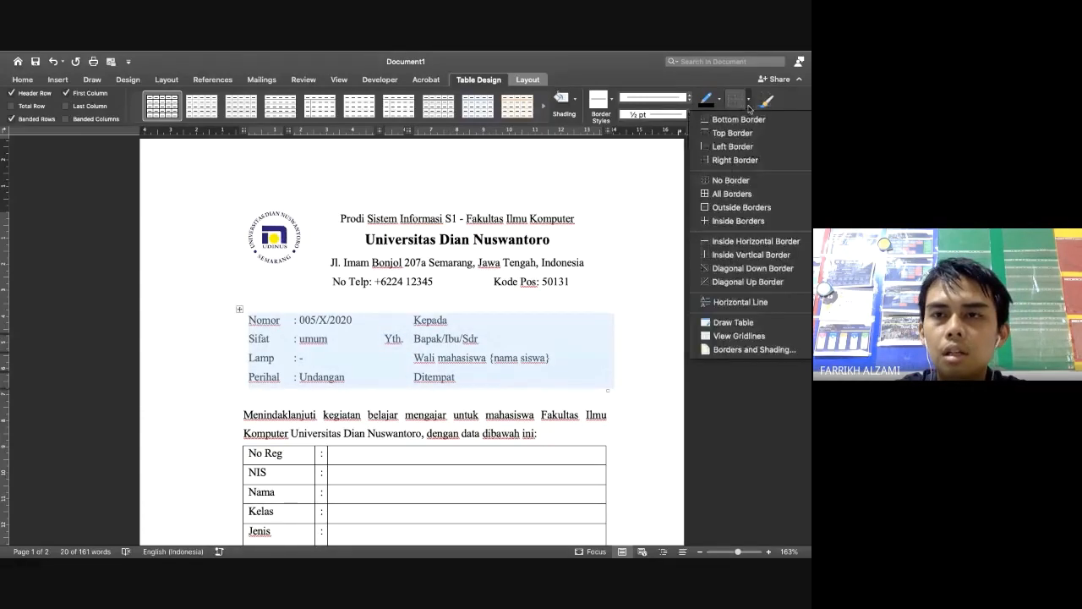
click(731, 193)
right_click(389, 340)
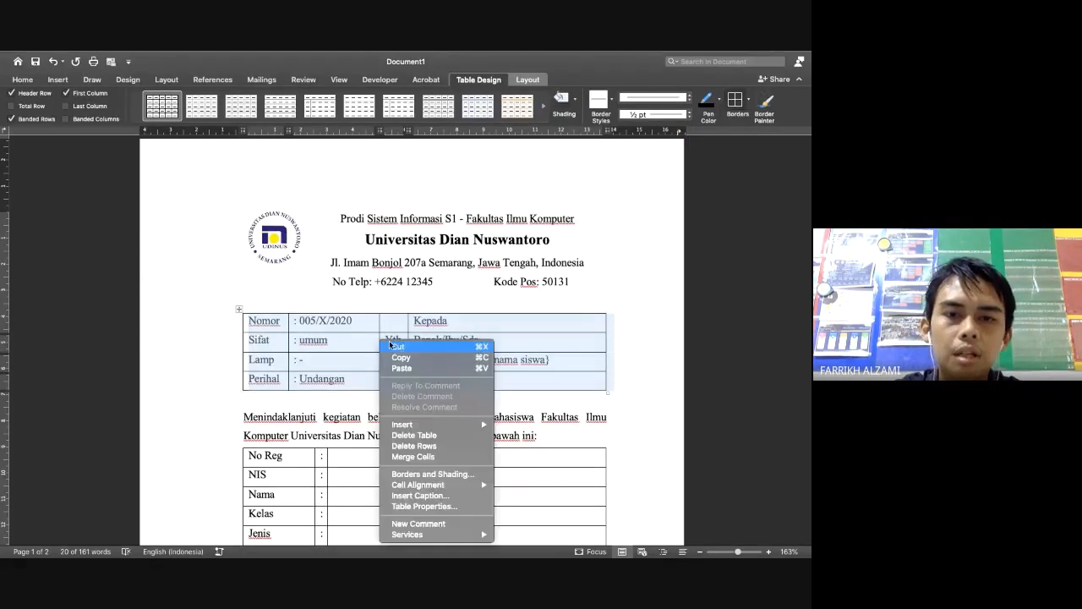
click(395, 346)
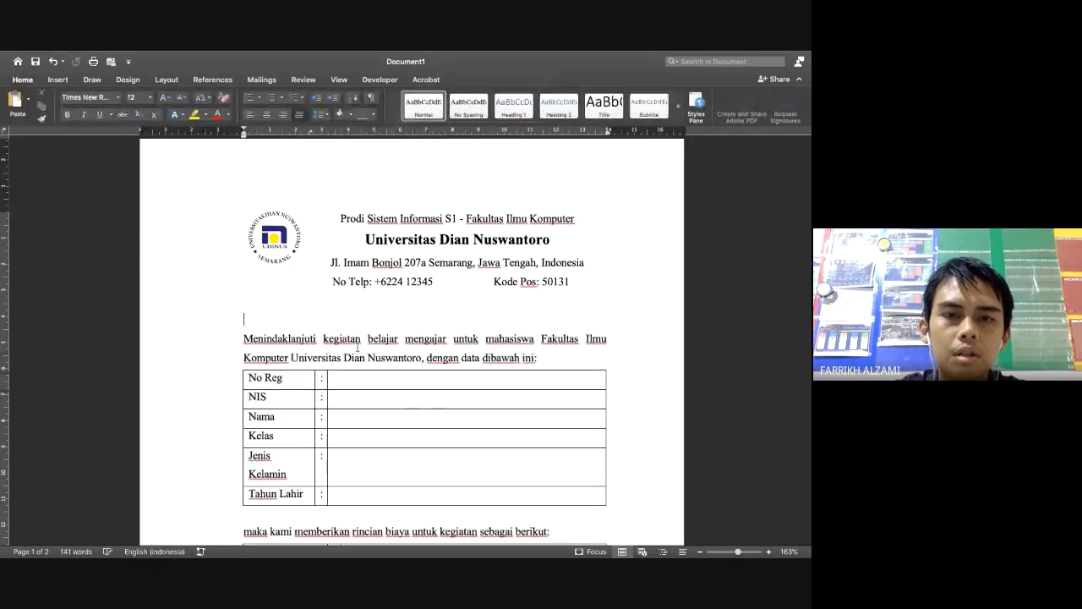
key(super+z)
click(371, 349)
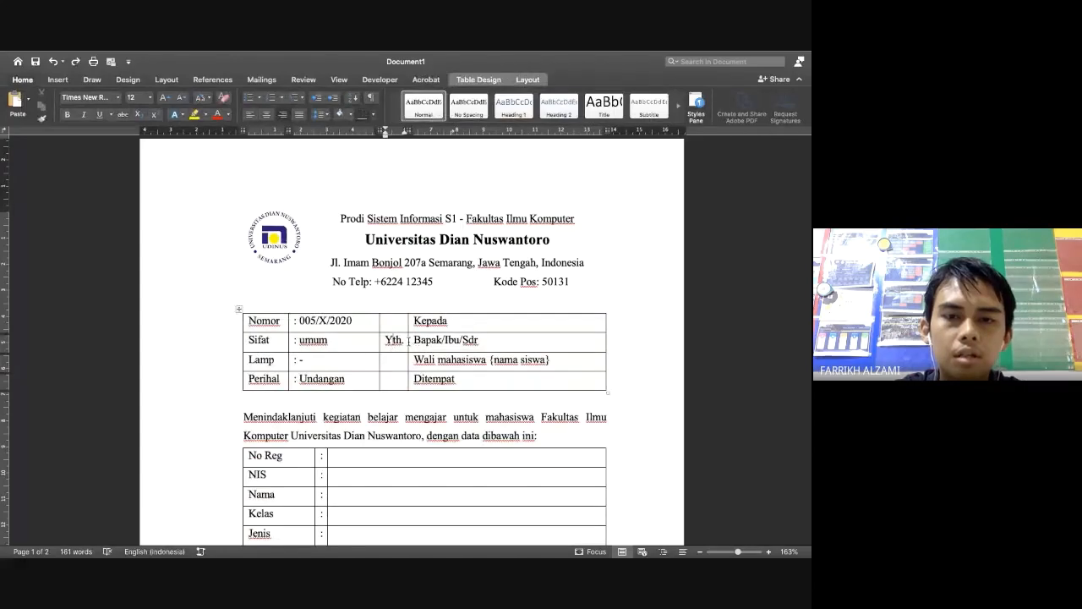
Widen the info table's columns holding 'Yth.' and 'umum'
click(408, 340)
drag(407, 341, 457, 341)
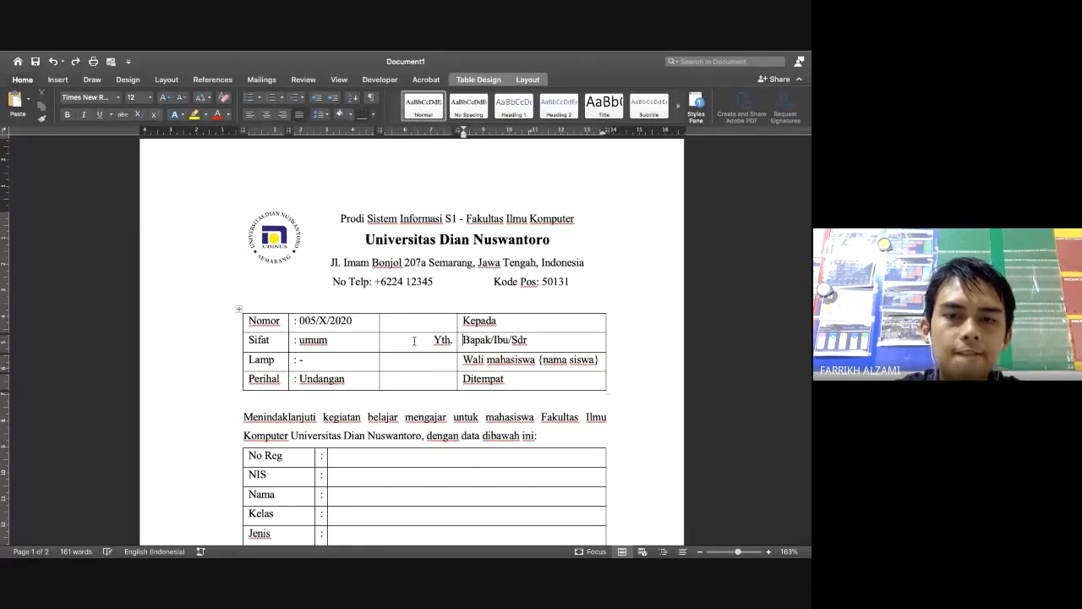
right_click(378, 340)
key(Escape)
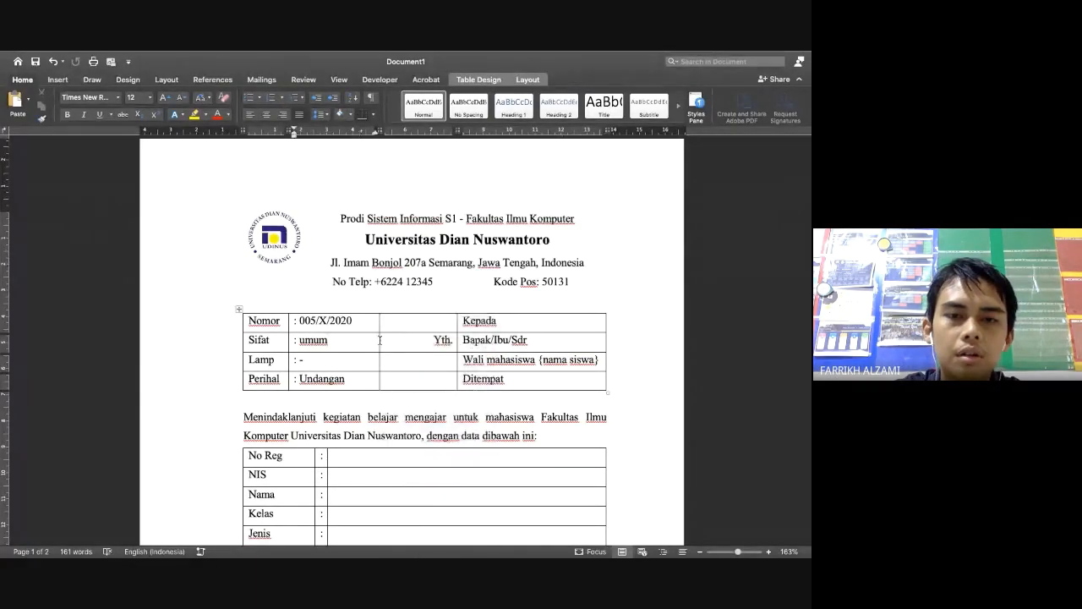
drag(378, 340, 440, 340)
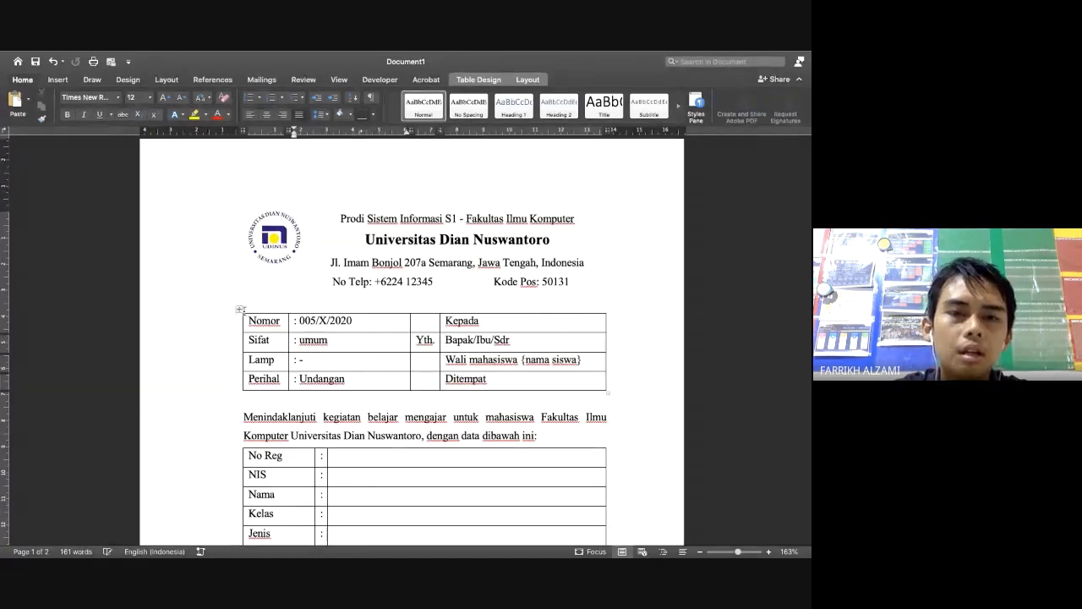
Apply No Border to the whole Nomor/Sifat info table
click(238, 309)
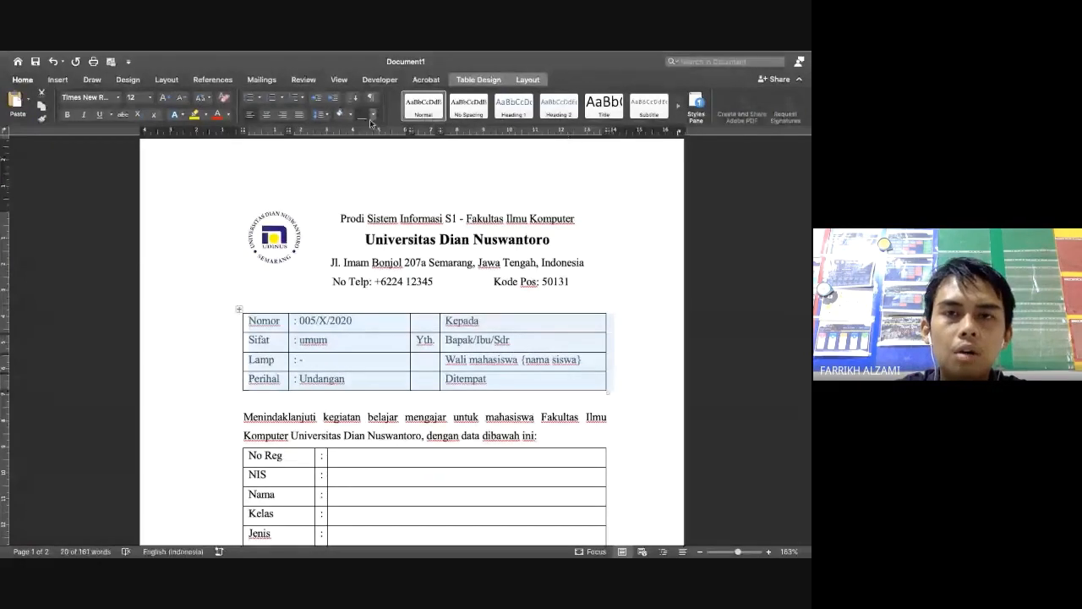
click(478, 80)
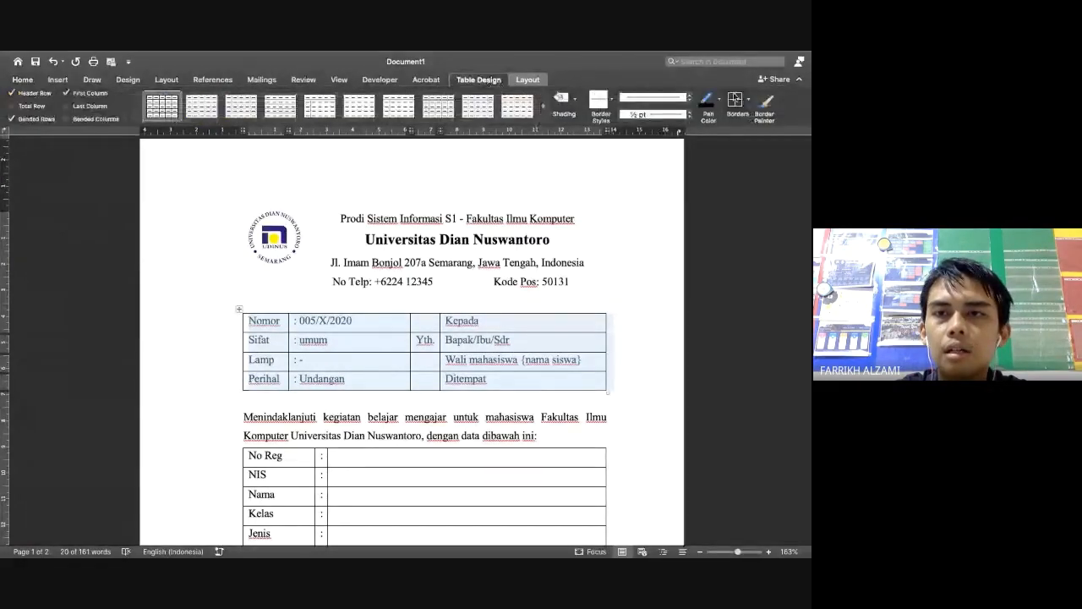
click(749, 100)
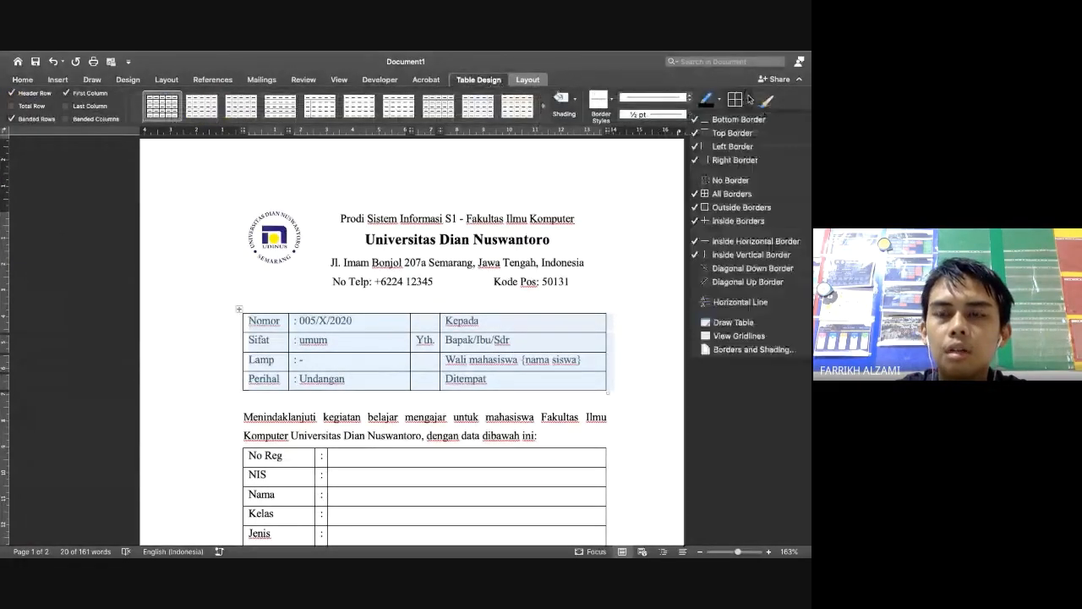
click(737, 179)
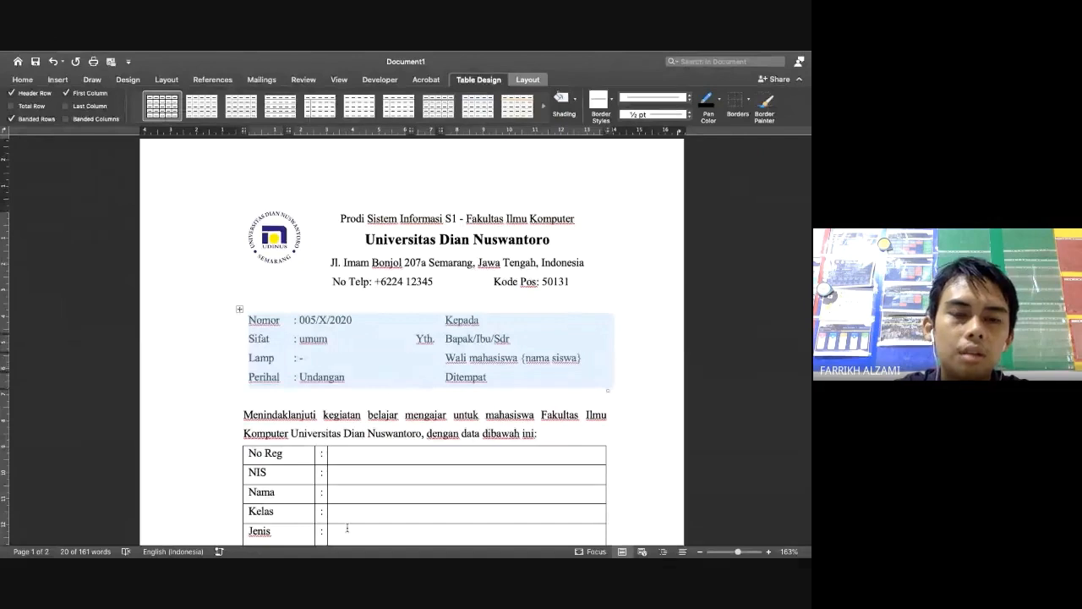
scroll(347, 528, down, 3)
Select the No Reg student data table and apply No Border to it
click(262, 364)
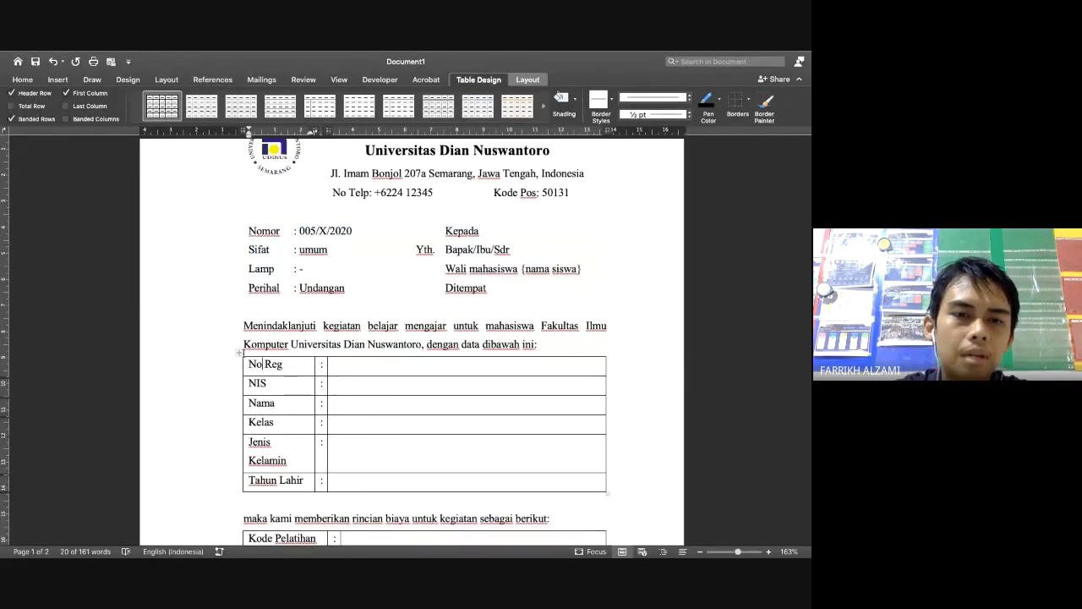
click(239, 353)
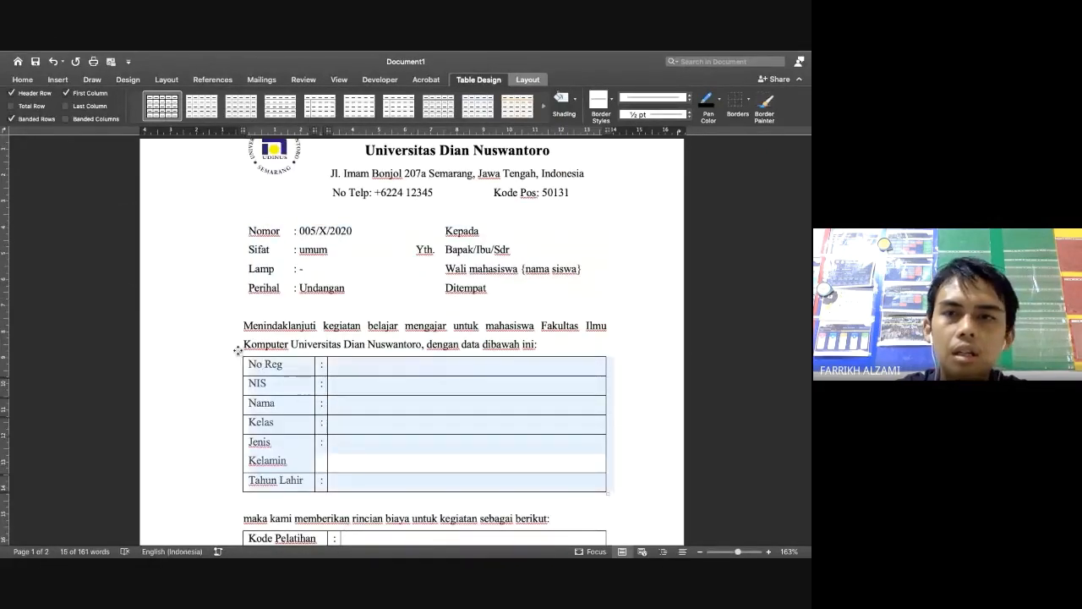
click(737, 100)
scroll(470, 421, down, 2)
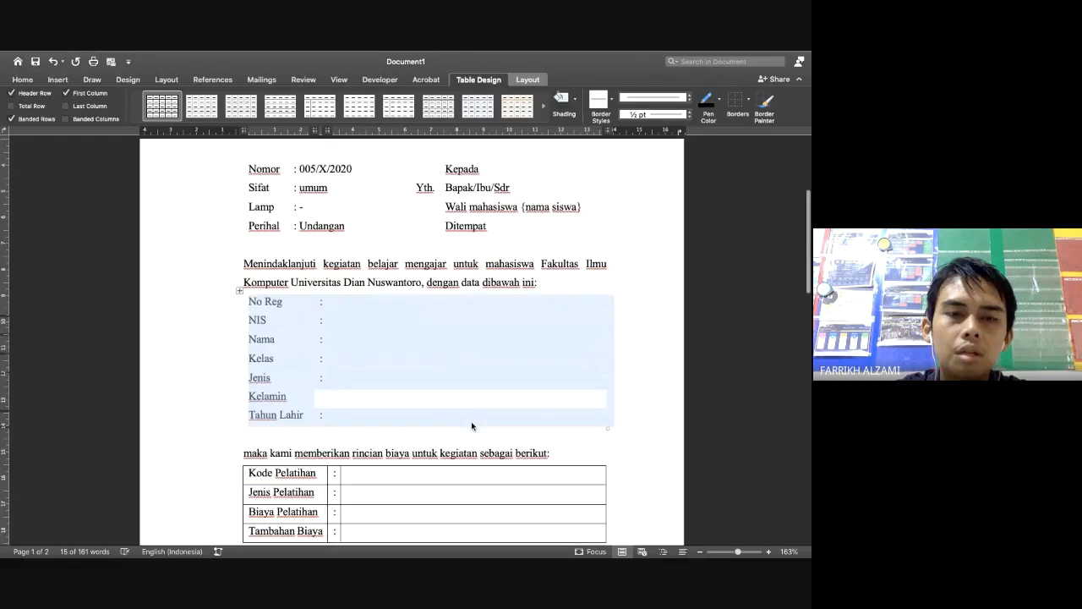
click(353, 412)
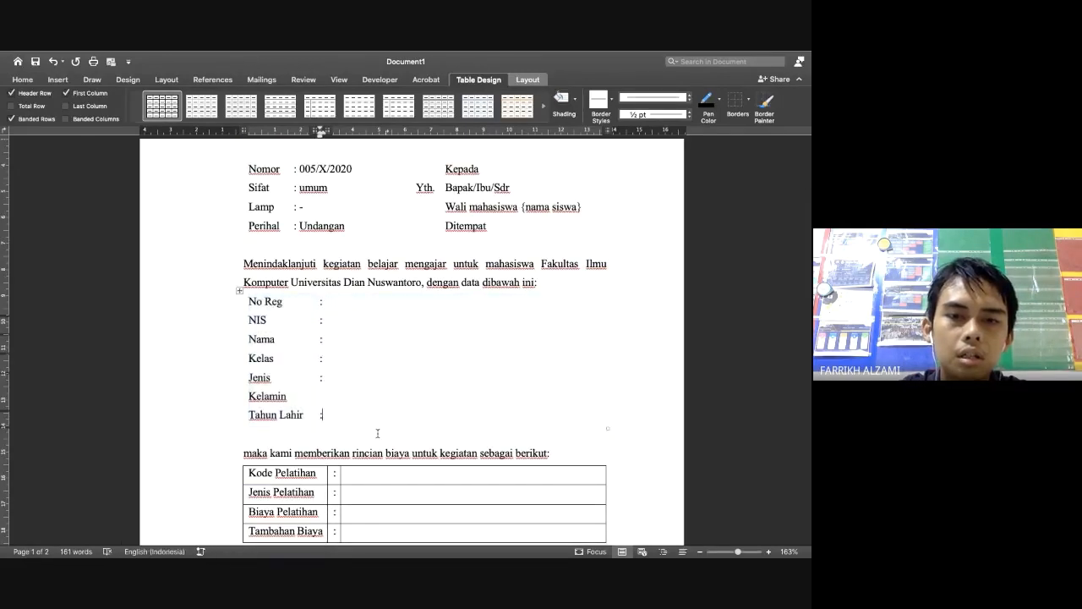
Restore All Borders on every cell of the student data table
key(Left)
key(Up)
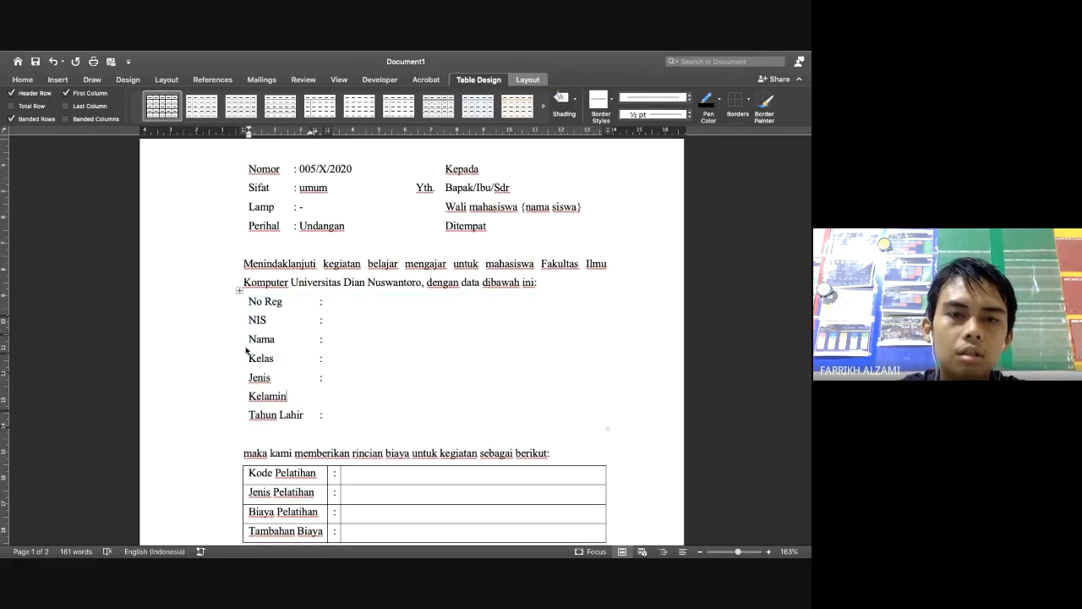
click(239, 290)
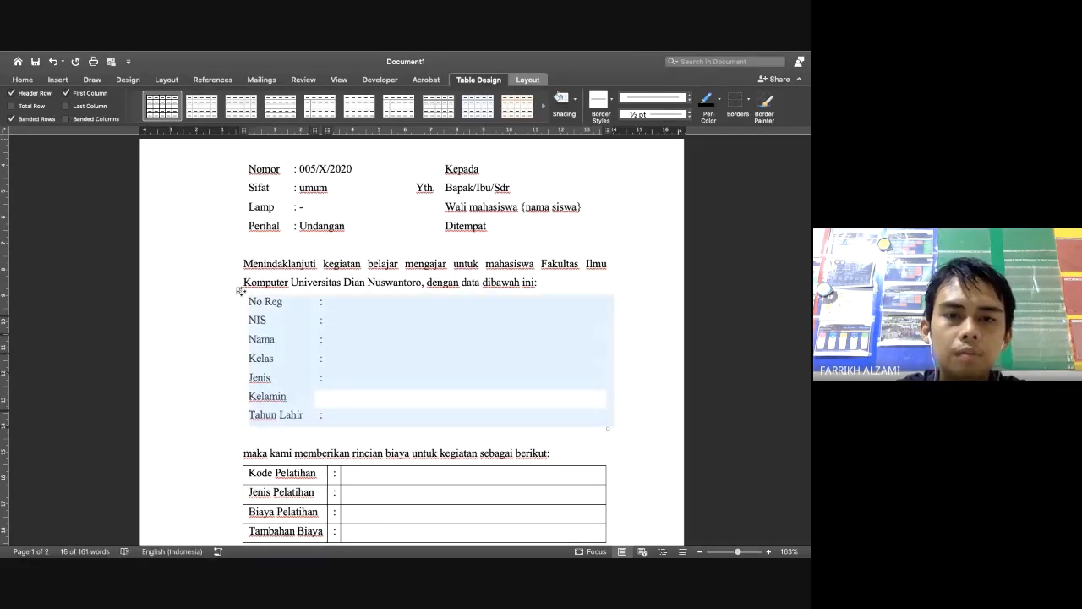
click(748, 100)
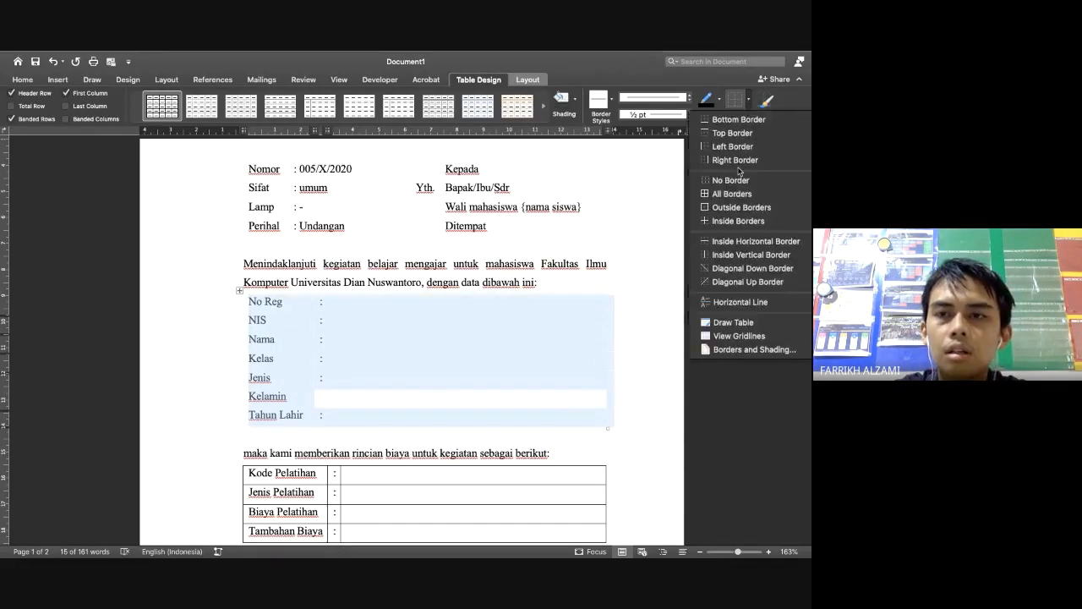
click(732, 194)
Widen the label column and narrow the colon column so 'Jenis Kelamin' fits on one line
click(365, 401)
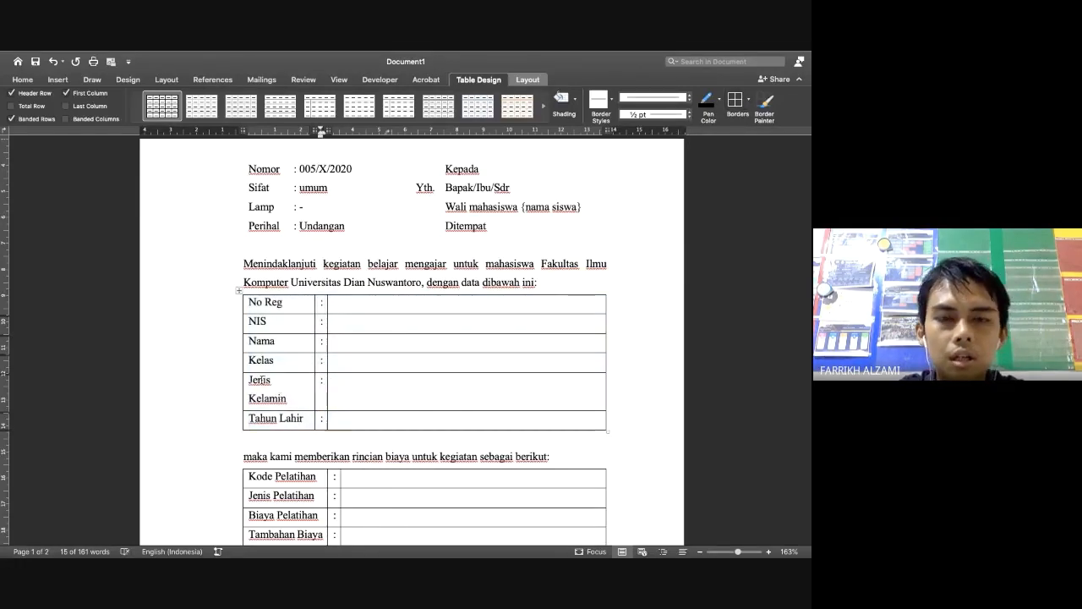
mouse_move(314, 388)
mouse_down()
mouse_move(349, 387)
mouse_move(322, 386)
mouse_up()
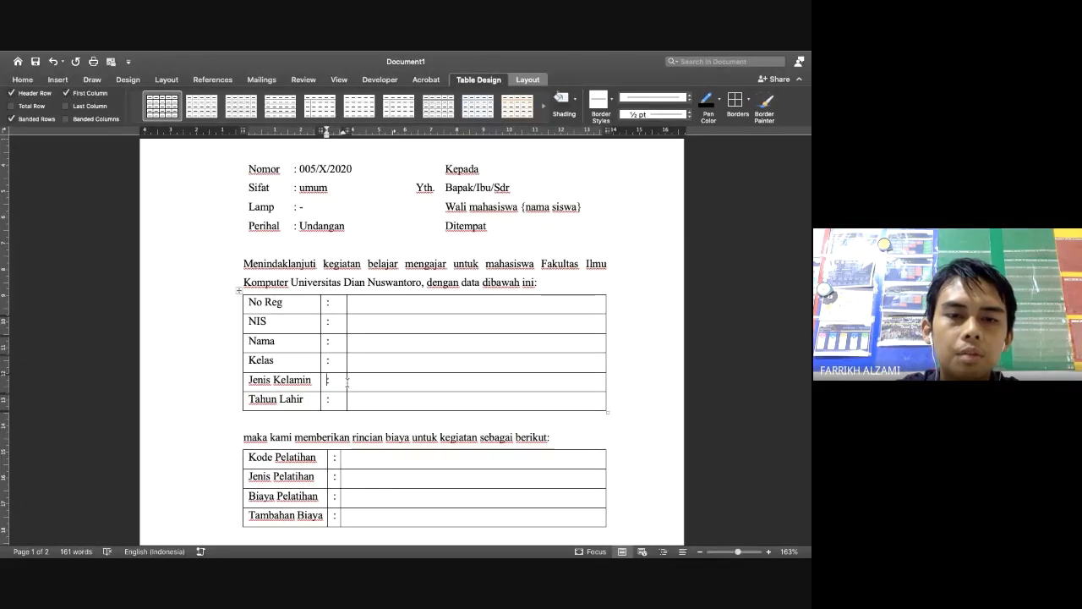
drag(346, 382, 334, 383)
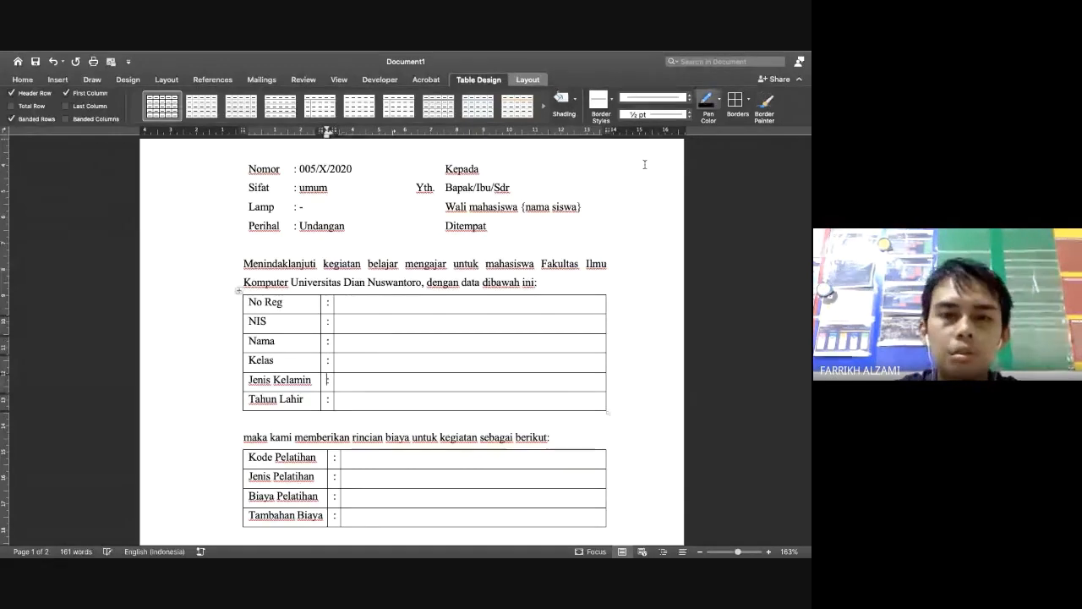
Remove all borders from the student data, Kode Pelatihan fee and recreation tables
click(239, 290)
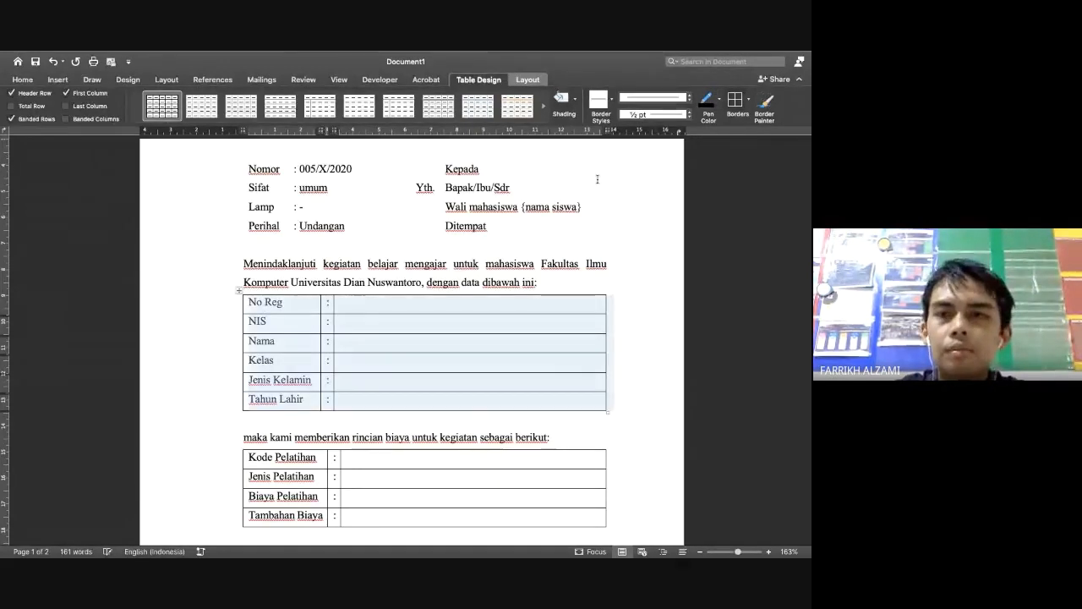
click(747, 103)
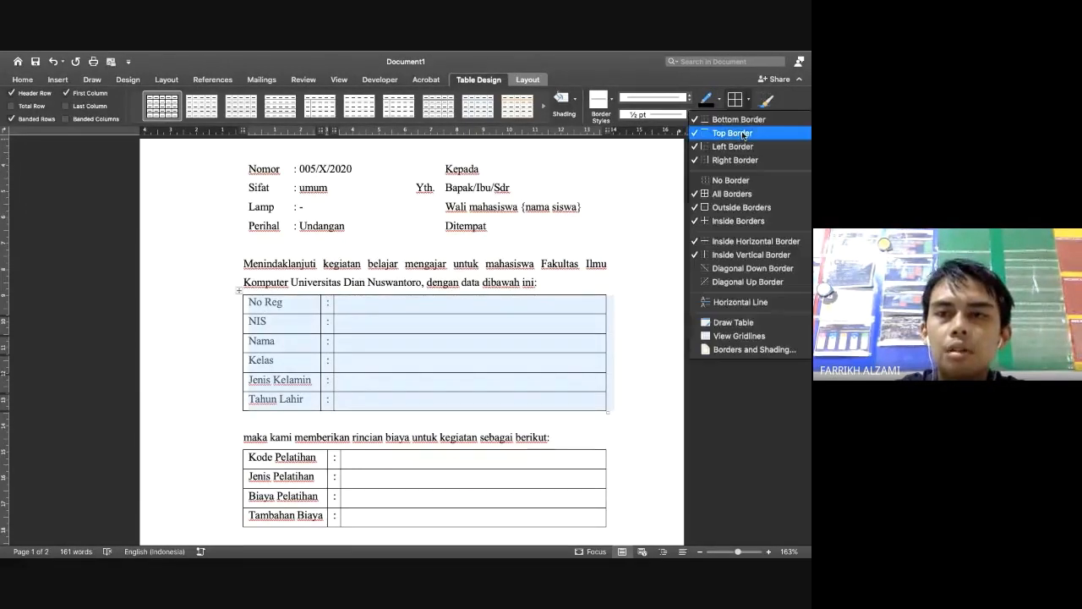
click(727, 179)
scroll(432, 509, down, 2)
click(240, 367)
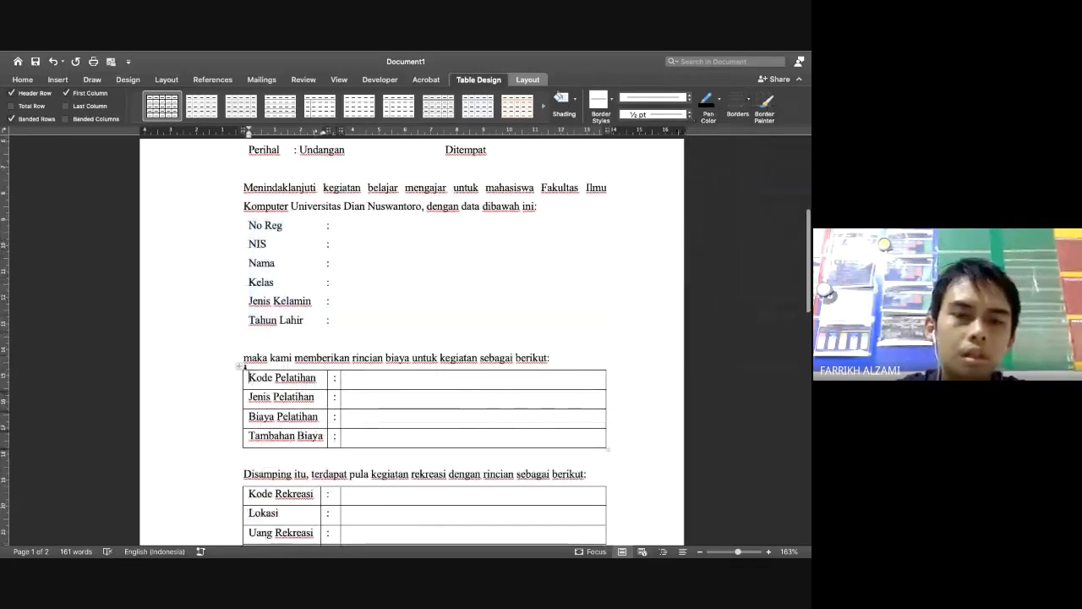
click(239, 367)
click(731, 114)
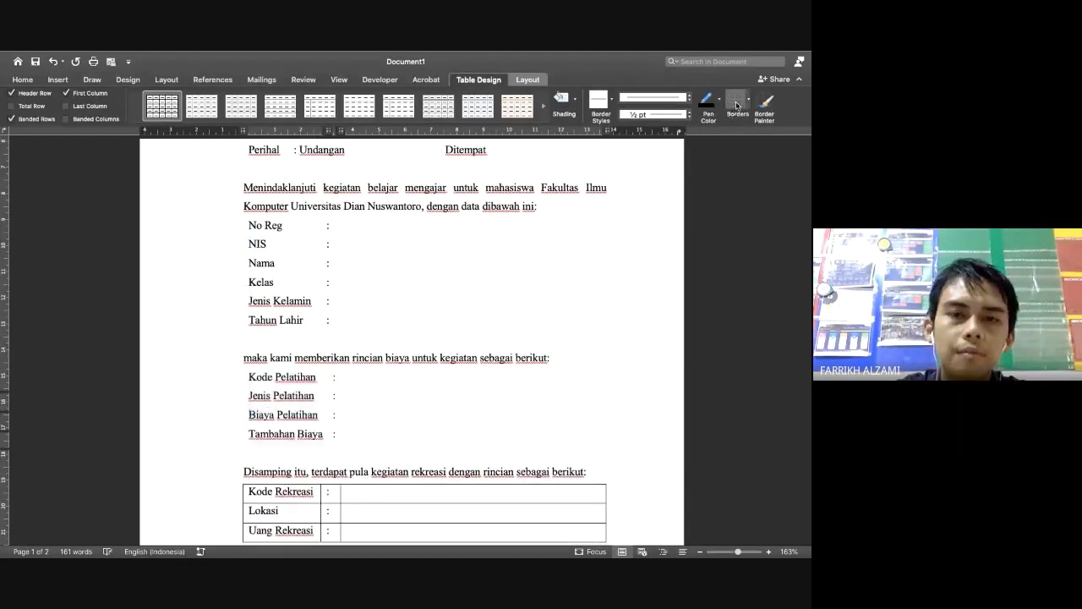
scroll(483, 437, down, 2)
click(283, 429)
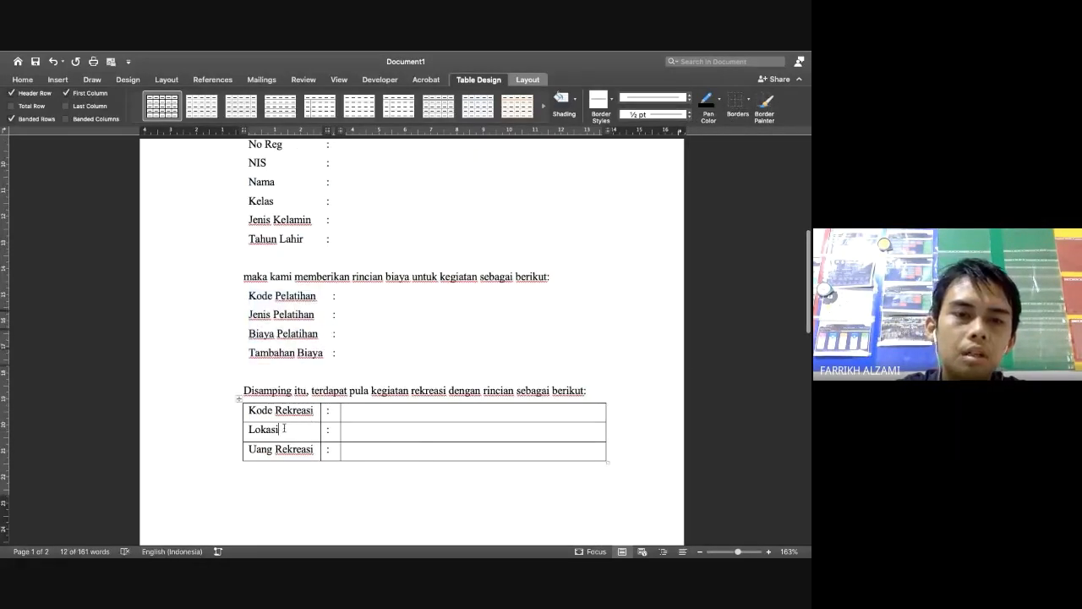
click(239, 398)
click(738, 102)
scroll(480, 501, down, 10)
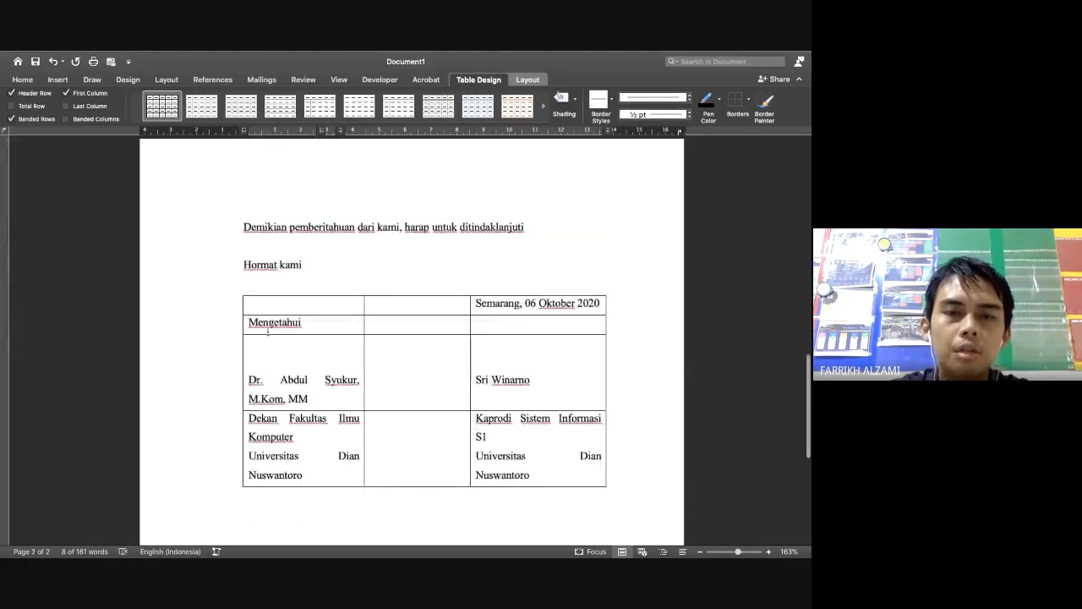
Widen the left and right columns of the signature table so the names fit
click(238, 288)
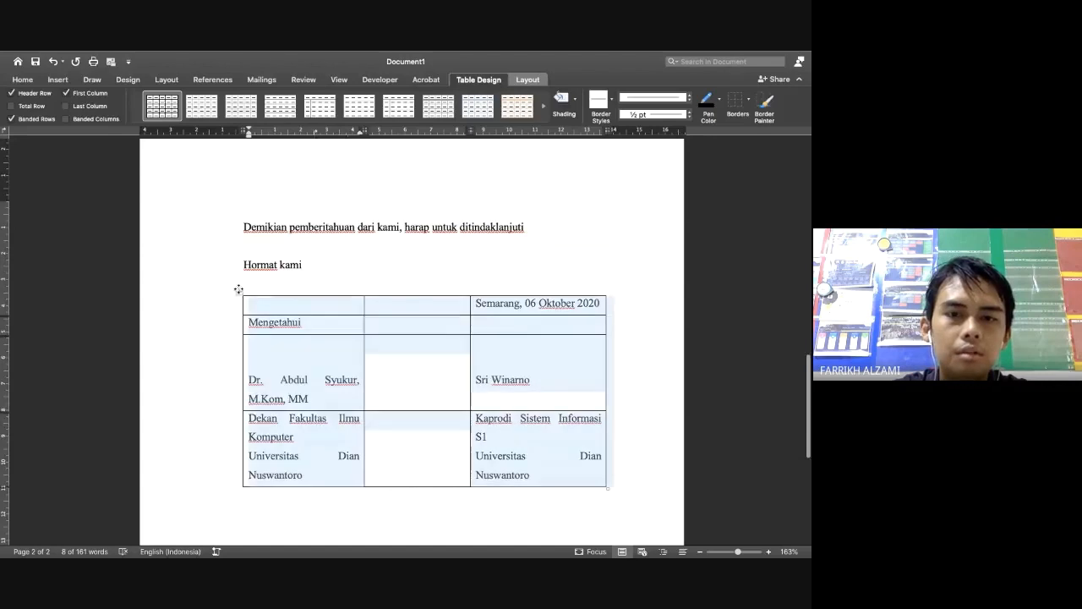
click(406, 400)
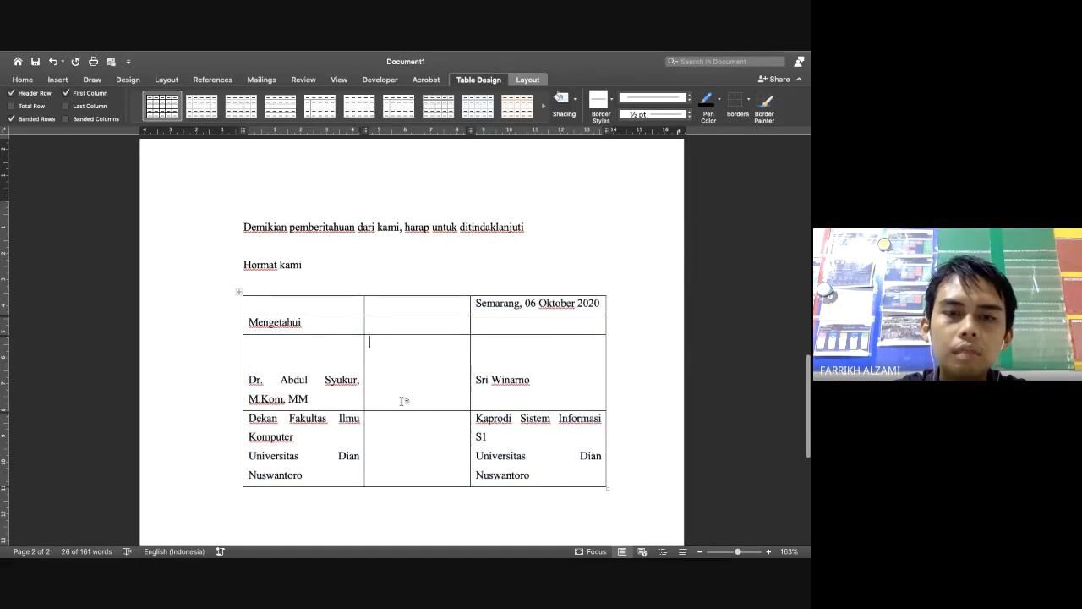
drag(363, 394, 400, 393)
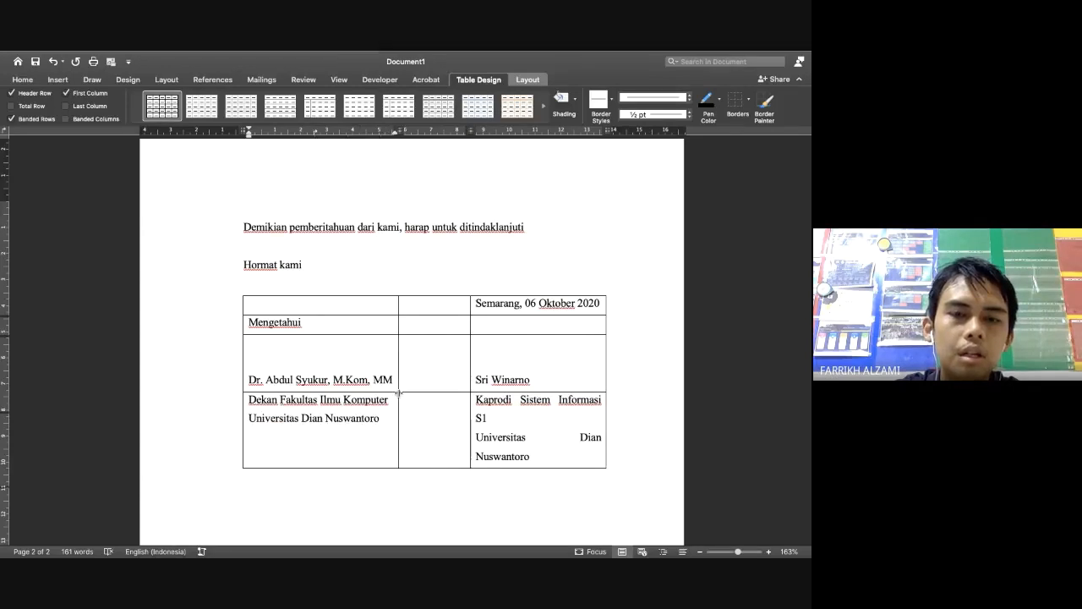
click(466, 388)
mouse_move(466, 387)
mouse_down()
mouse_move(454, 379)
mouse_move(463, 377)
mouse_up()
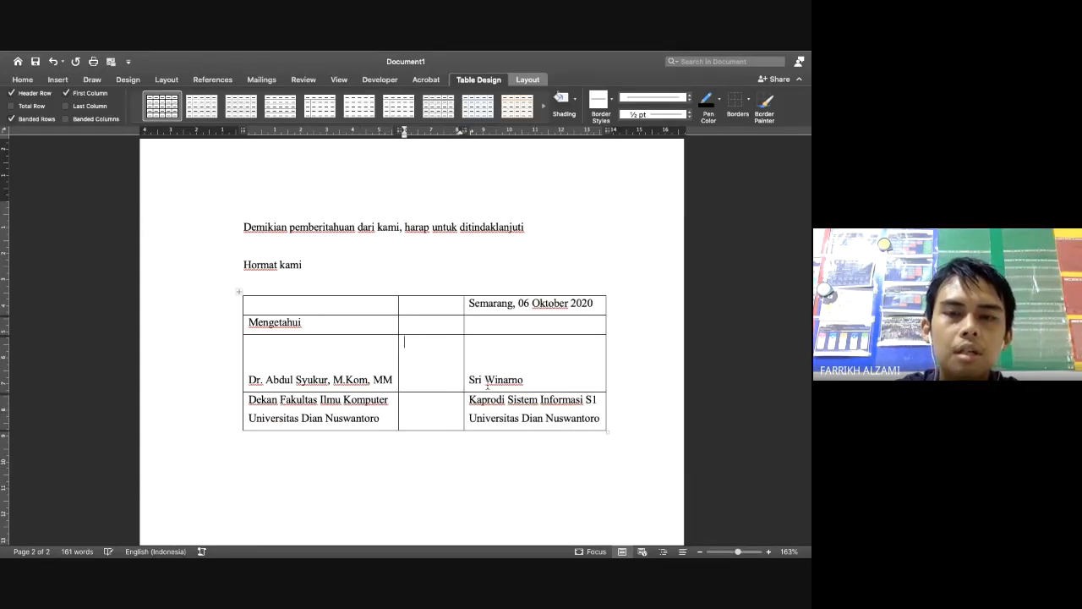
Centre both signatories' names and append ', Ph.D' to the right-hand name
click(326, 379)
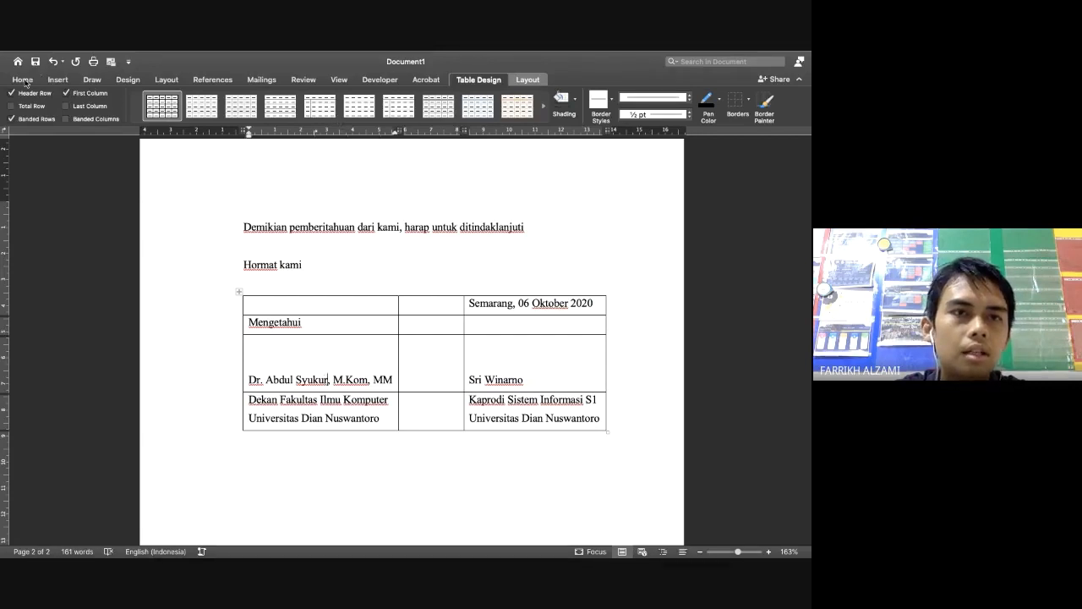
click(26, 79)
click(268, 115)
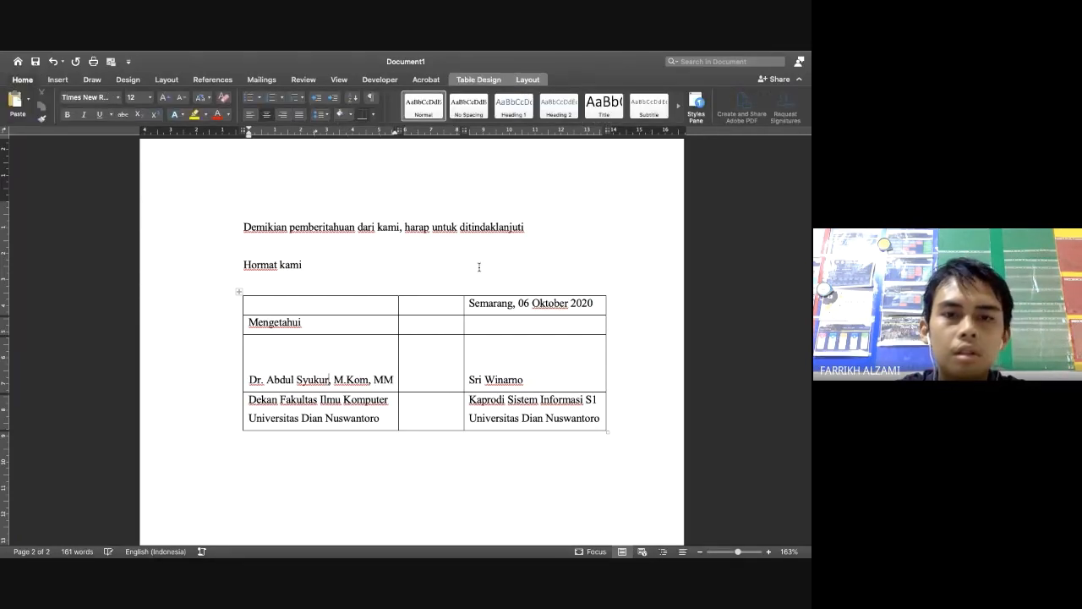
click(495, 380)
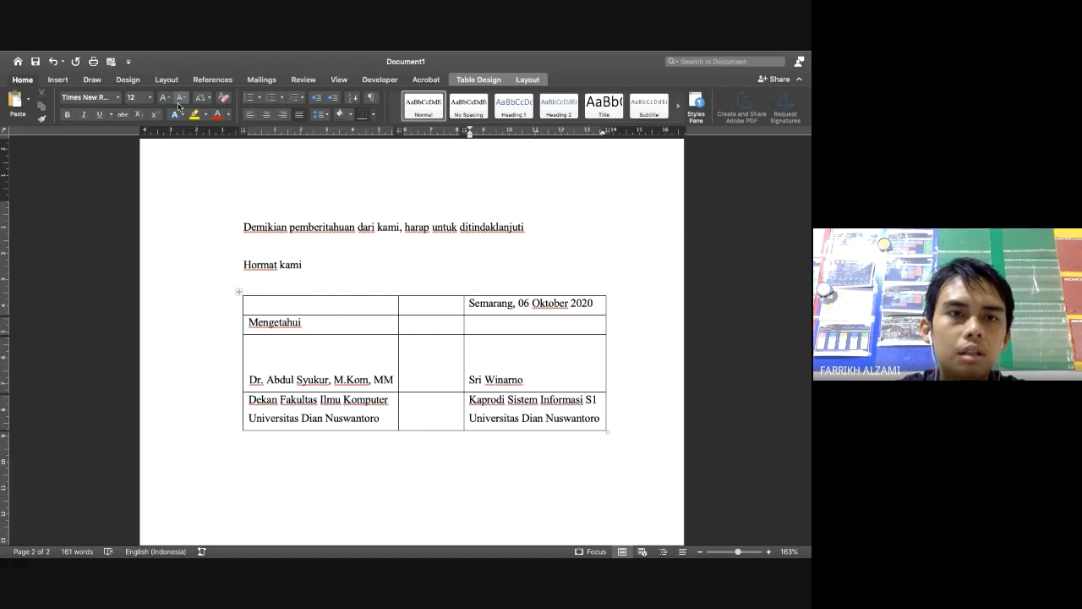
click(267, 114)
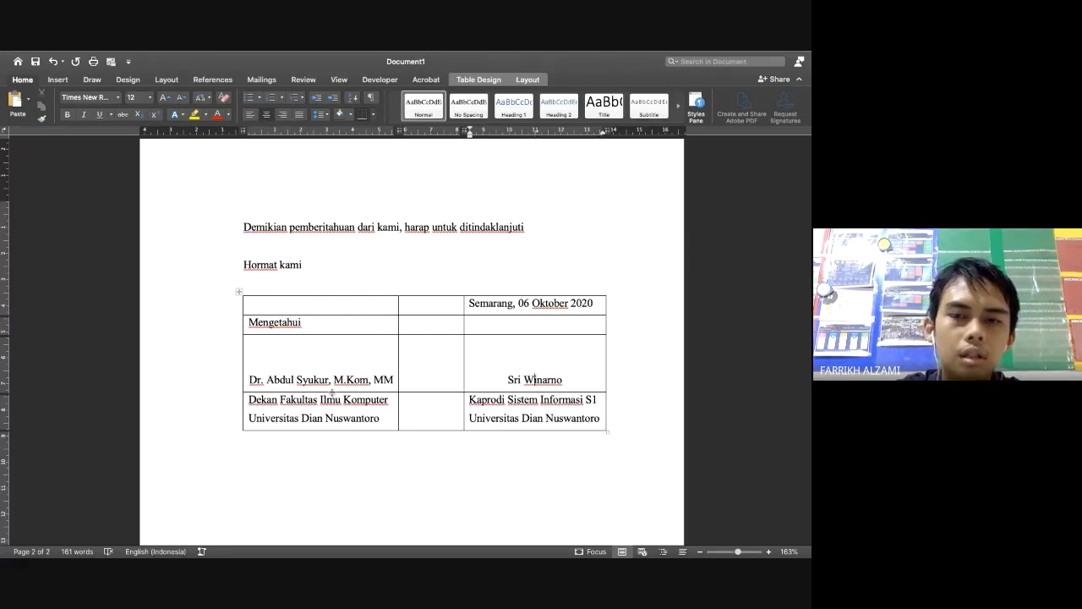
text(, Ph.D)
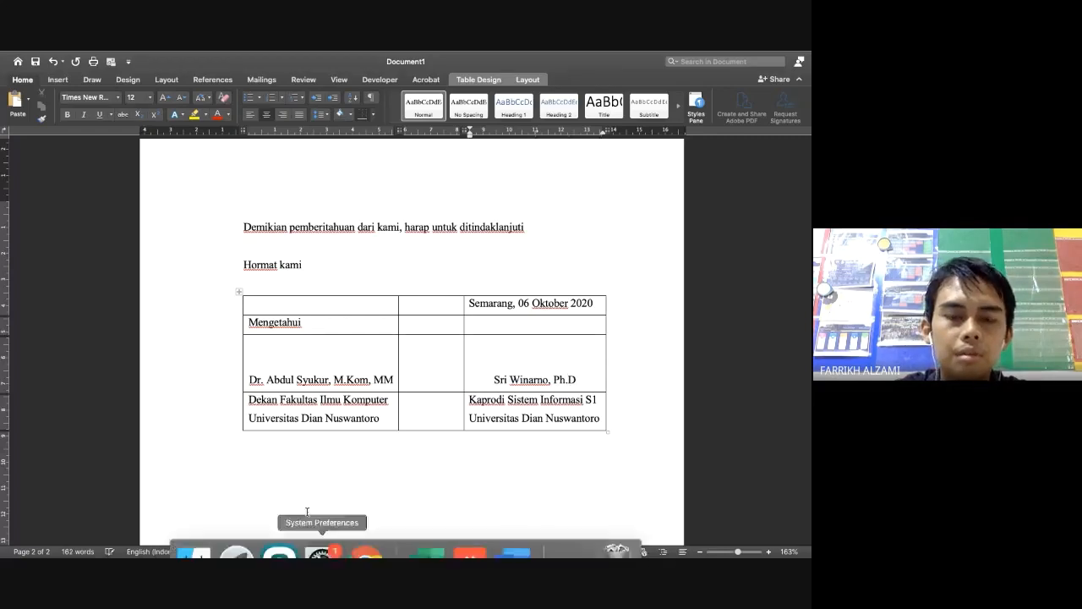
Centre the dean's and program head's title lines under their names
drag(250, 400, 388, 421)
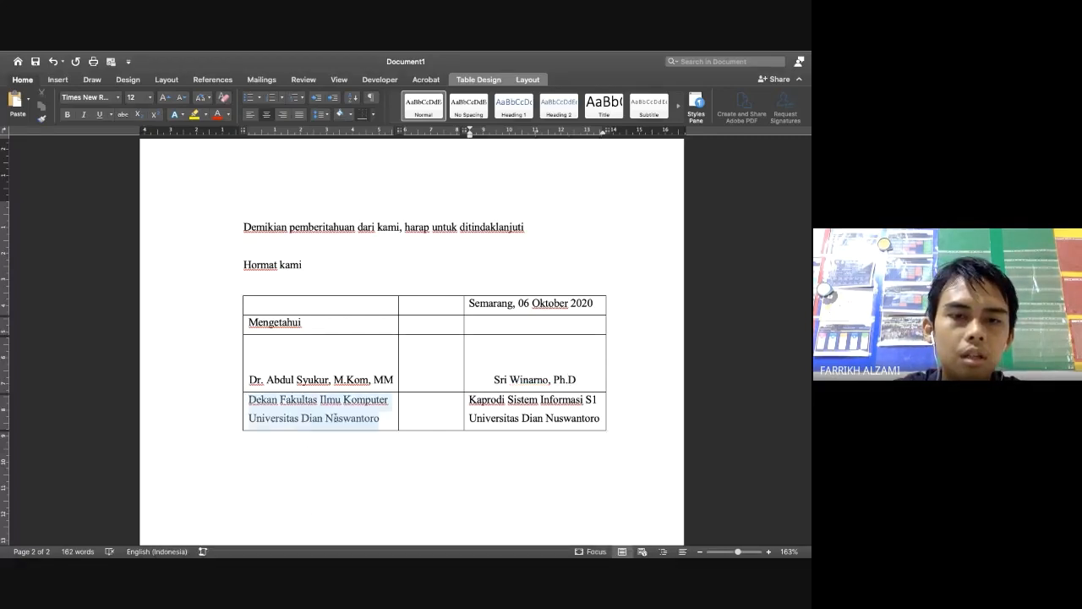
click(267, 115)
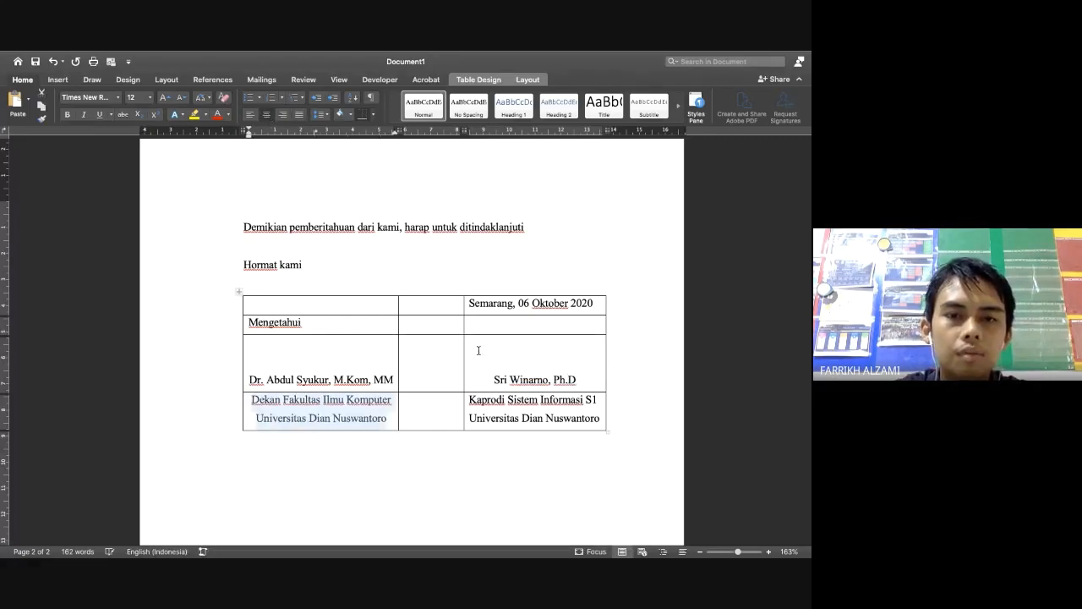
drag(470, 397, 578, 416)
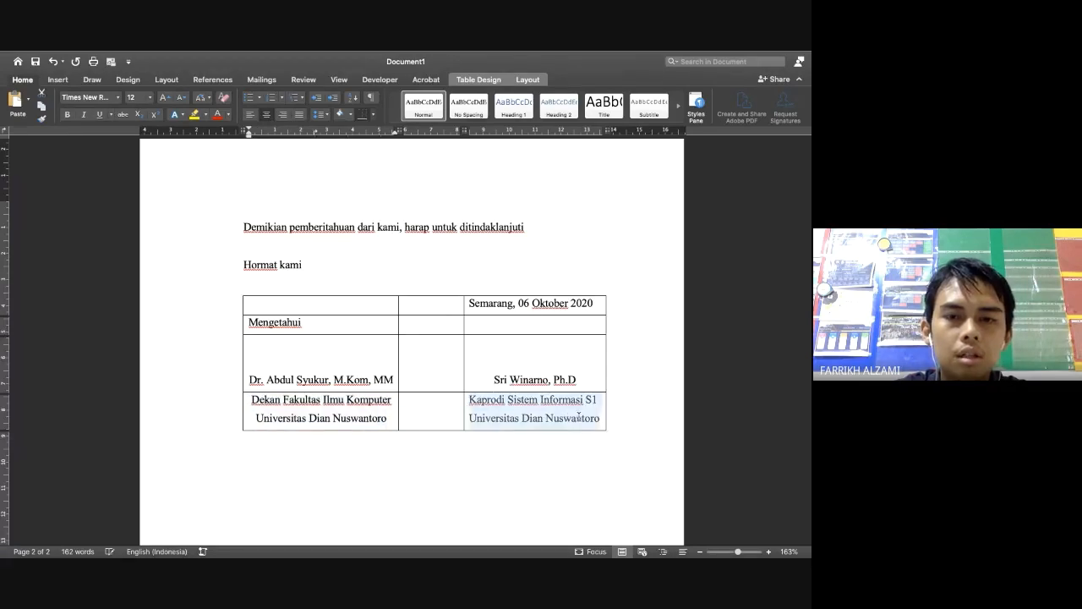
click(267, 114)
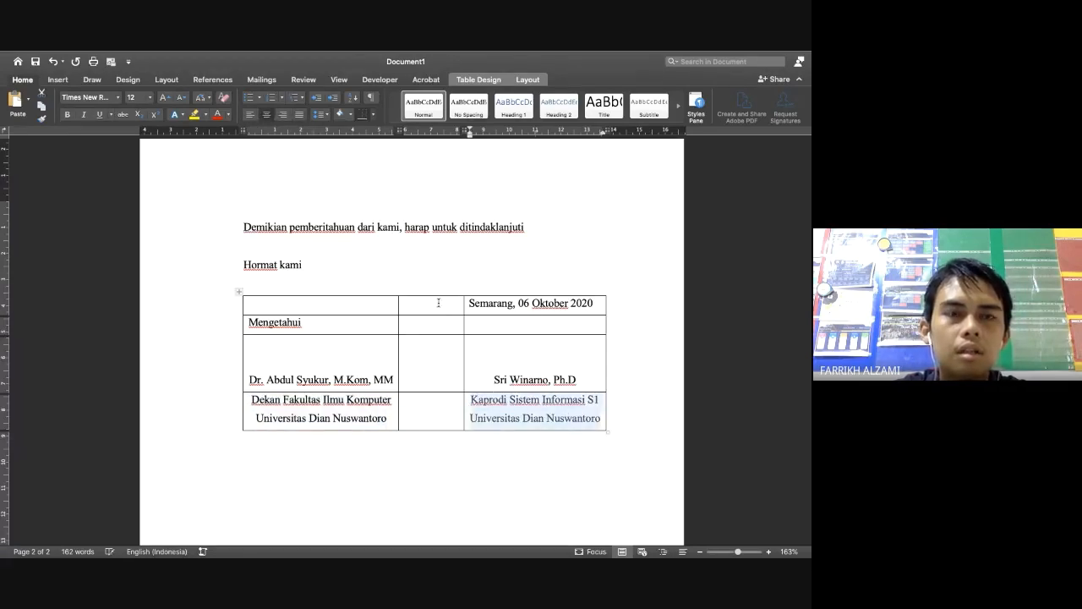
click(35, 62)
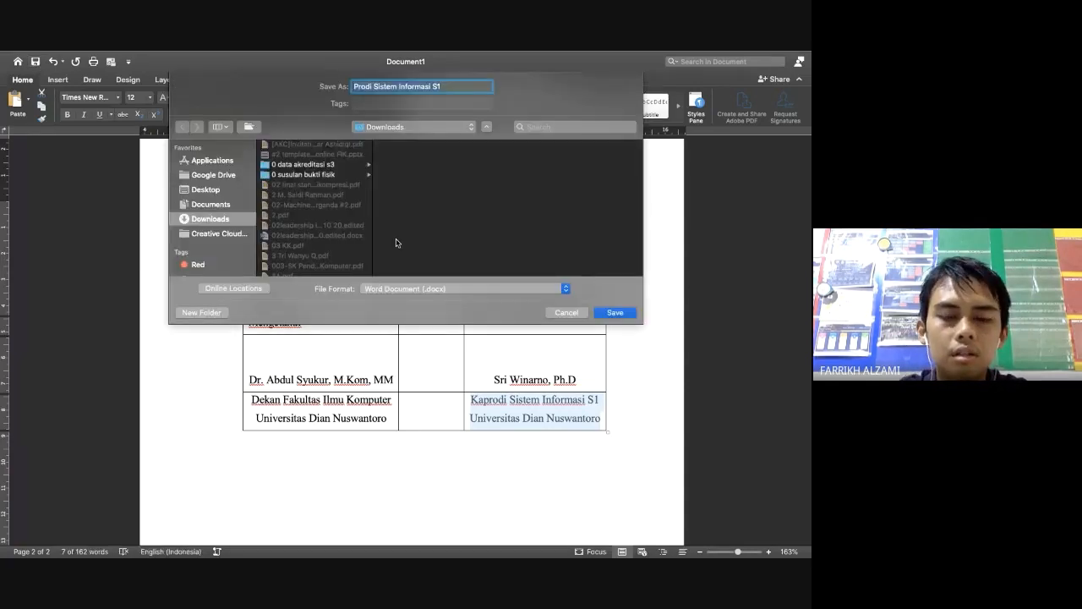
Save the letter as the Word document 'contoh undangan' in Downloads
text(contoh )
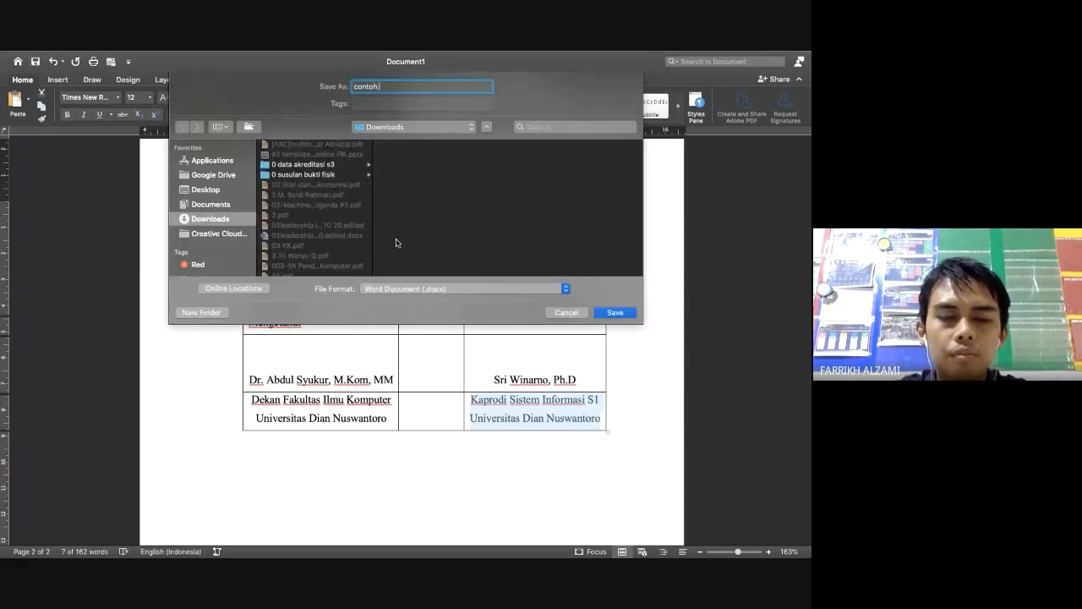
text(undang)
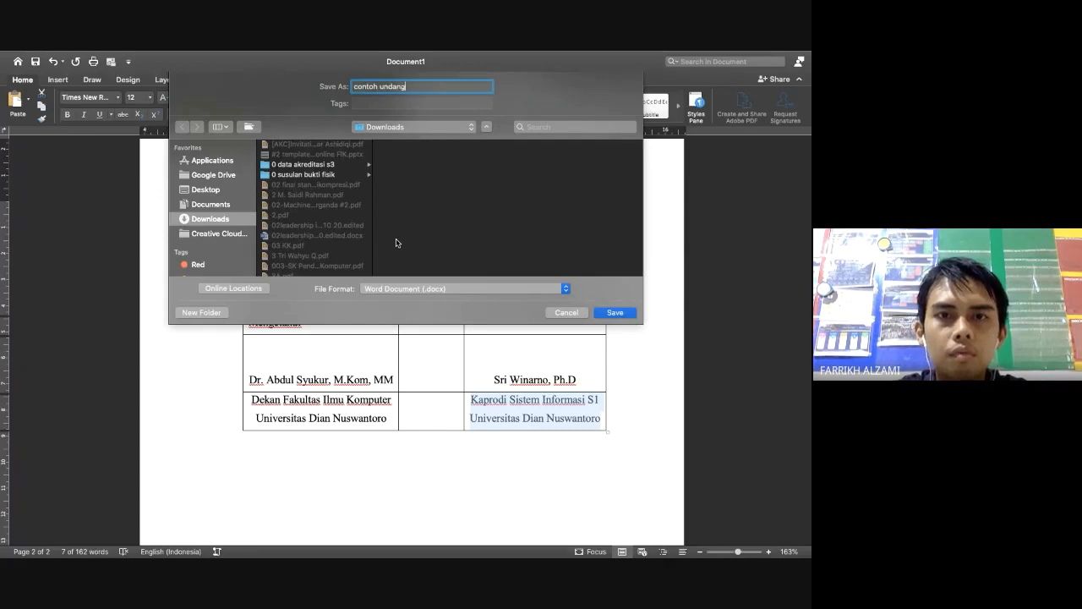
text(an)
key(Return)
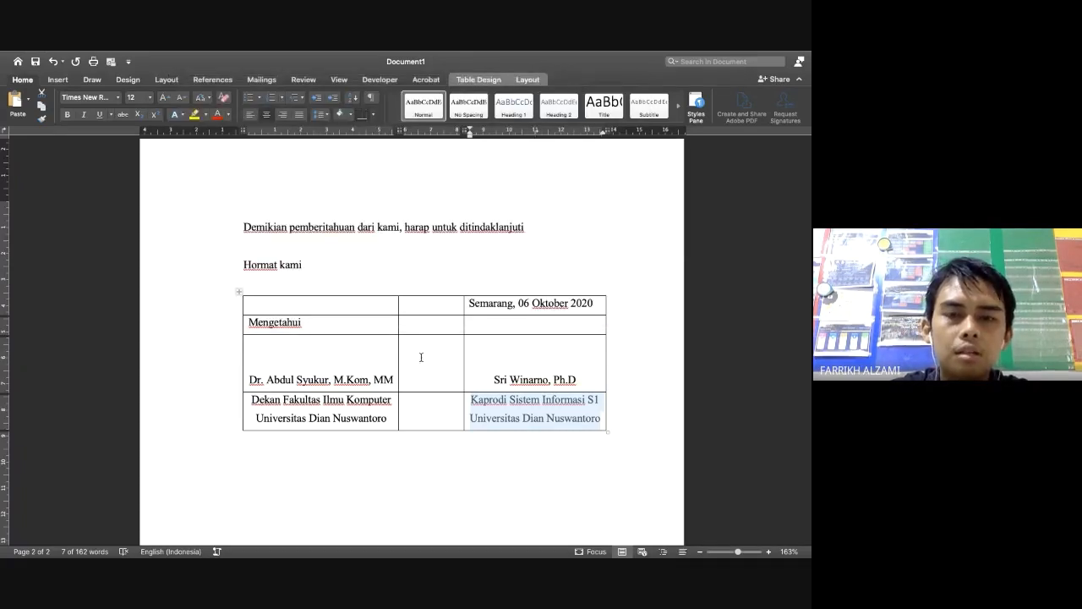
Remove the signature table's borders and delete the blank line after 'Hormat kami'
click(237, 290)
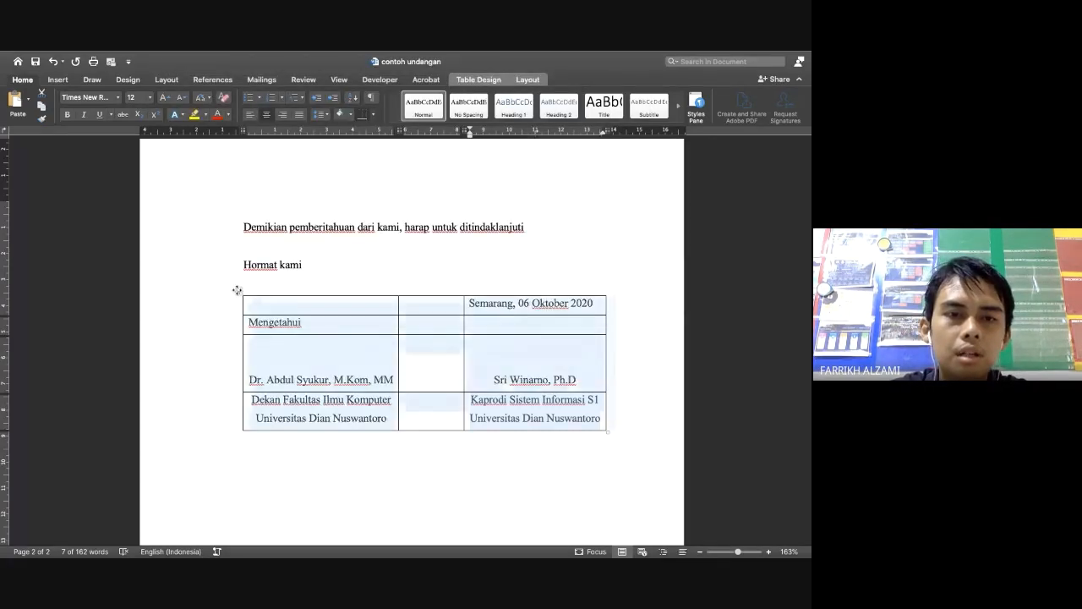
click(471, 80)
click(735, 101)
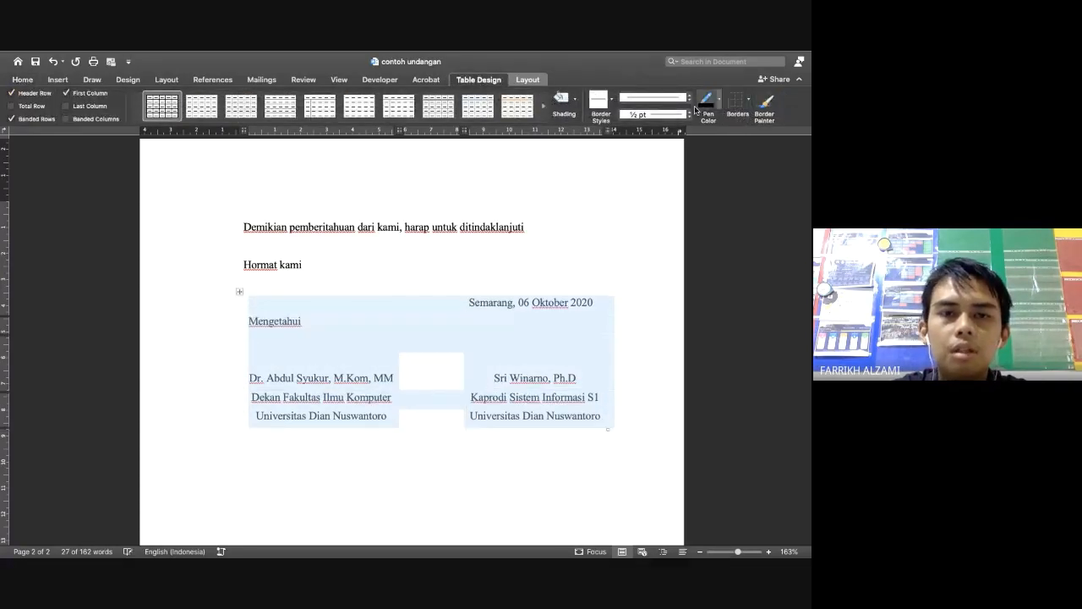
click(415, 285)
key(BackSpace)
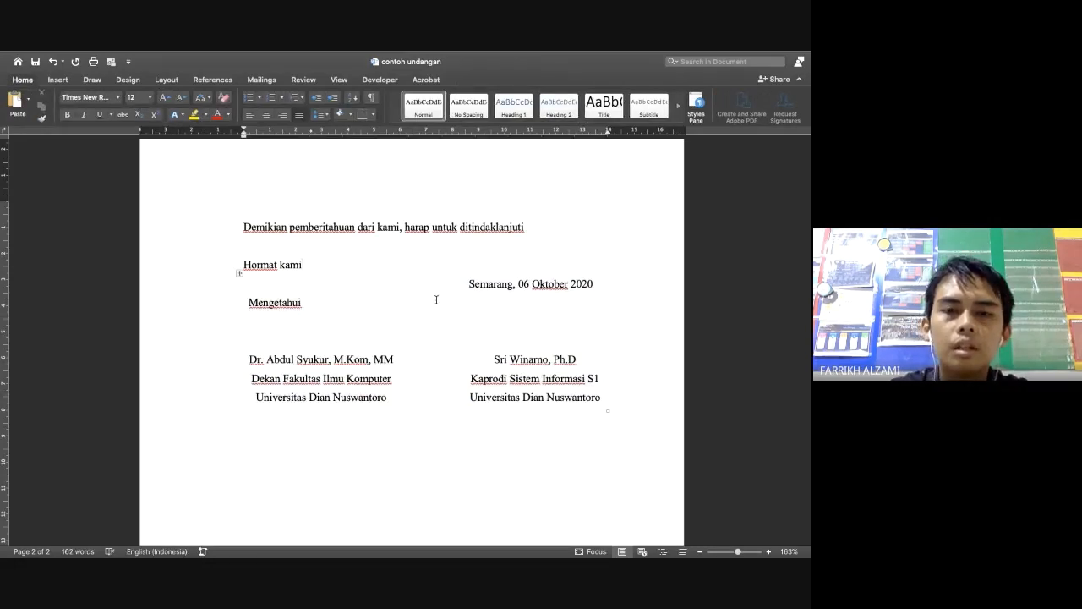
scroll(436, 299, up, 15)
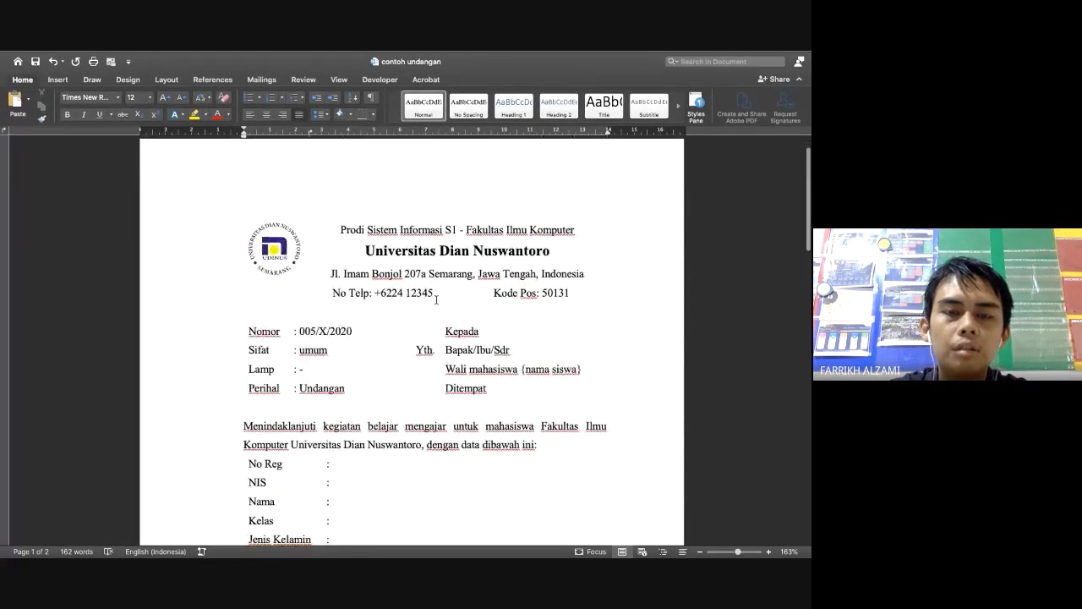
scroll(378, 359, down, 3)
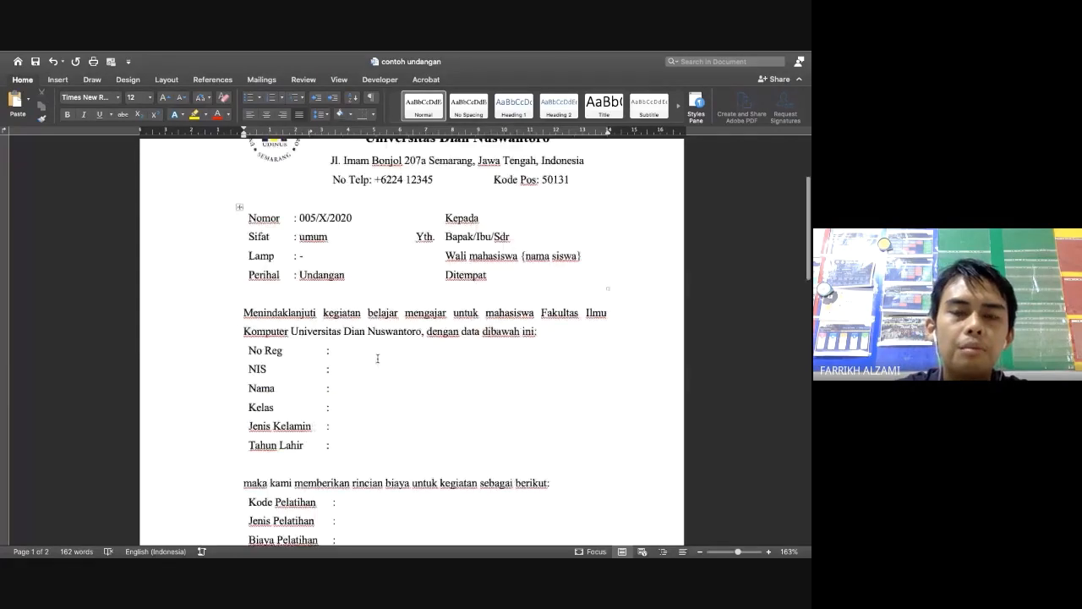
scroll(377, 359, down, 20)
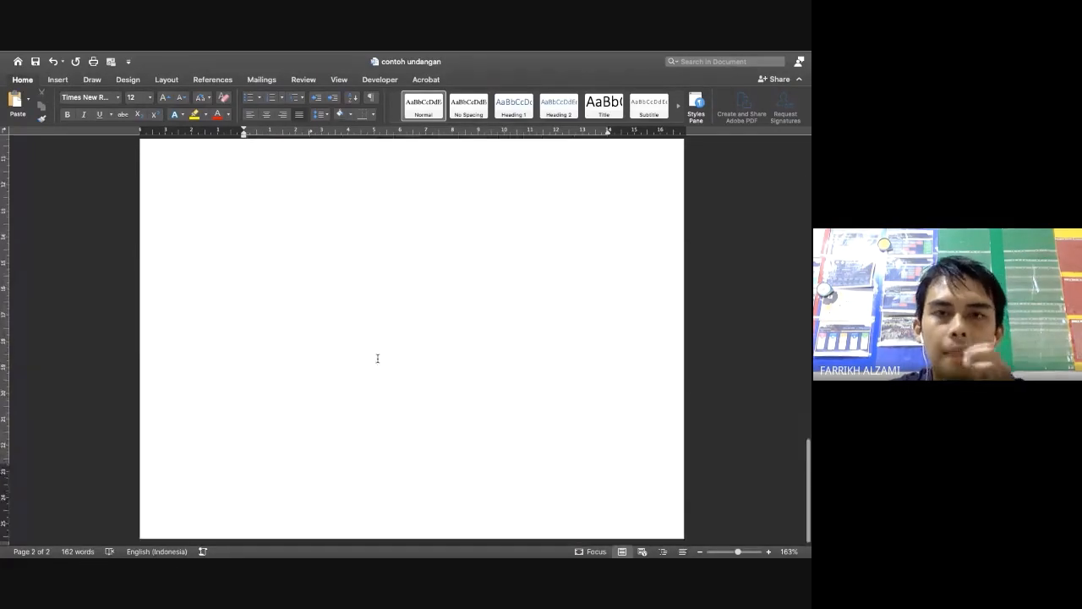
scroll(377, 359, up, 20)
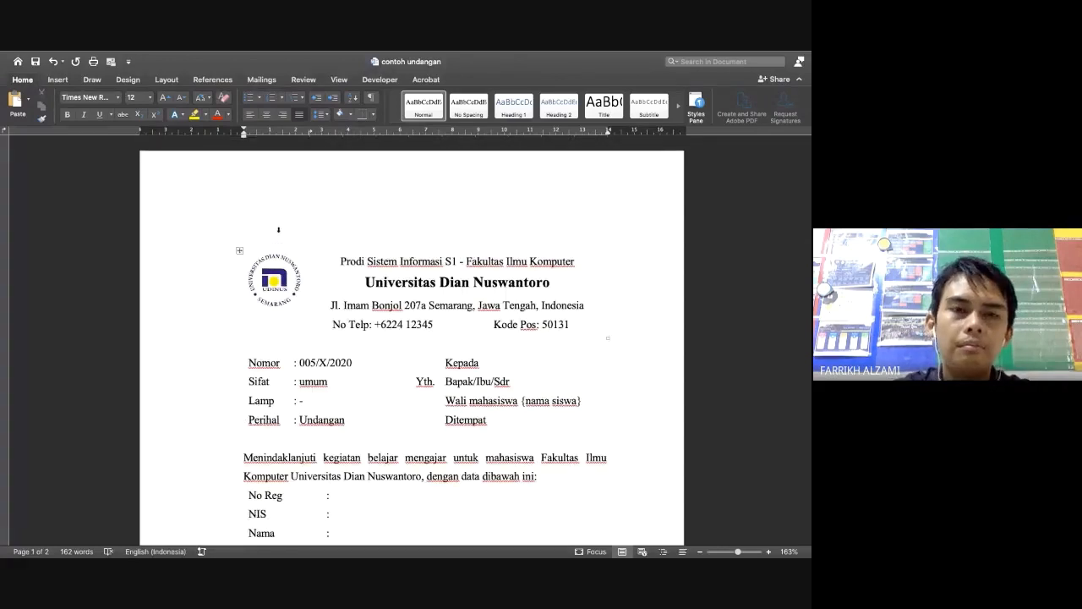
mouse_move(322, 553)
key(ctrl+Left)
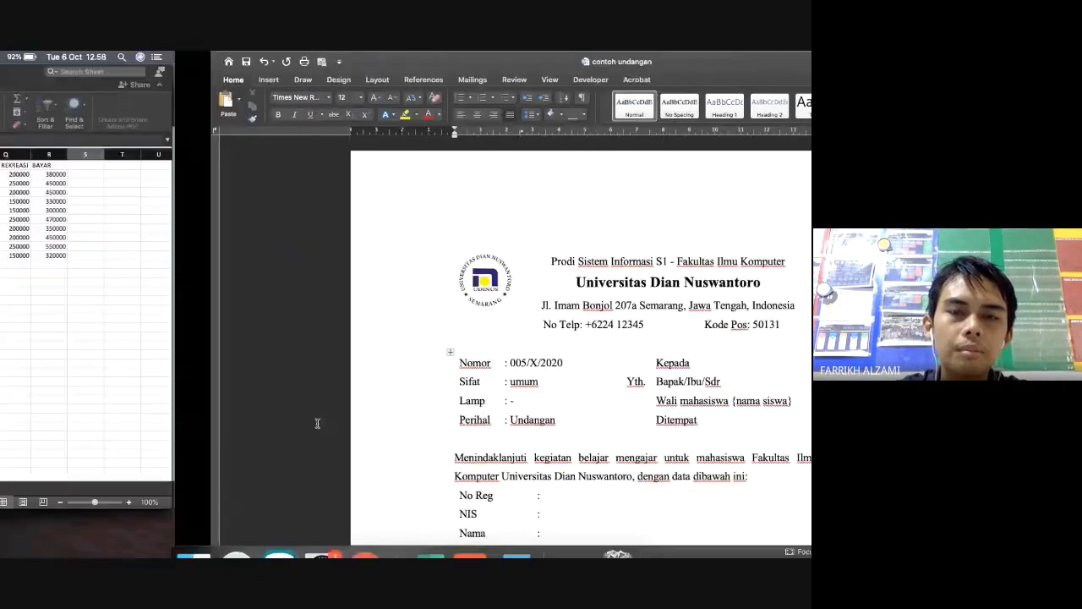
key(ctrl+Right)
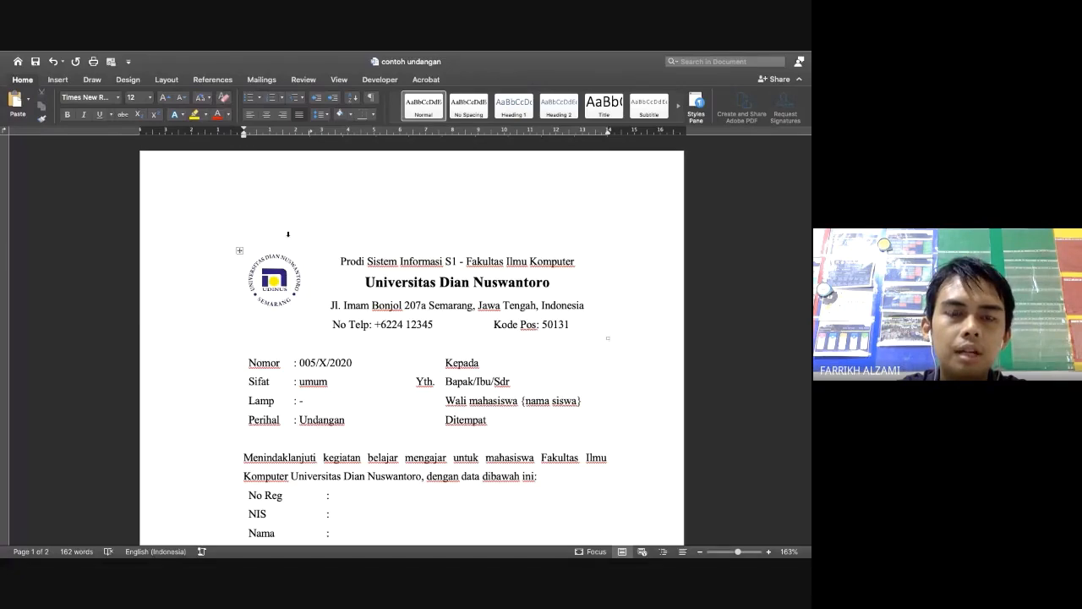
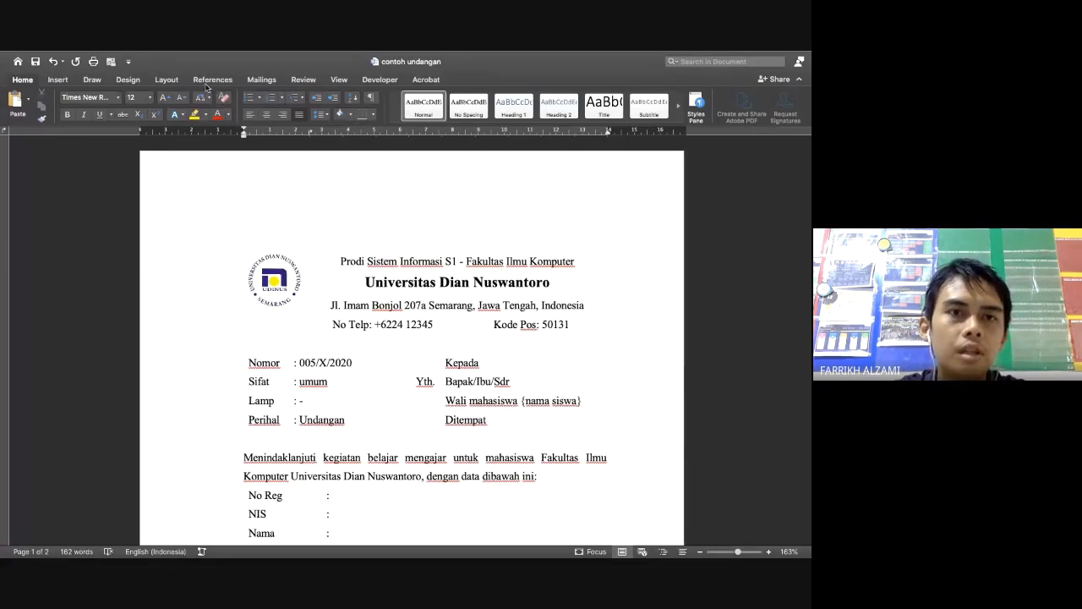
Apply the Normal 2.54 cm page margins and check the reflow across both pages
click(167, 79)
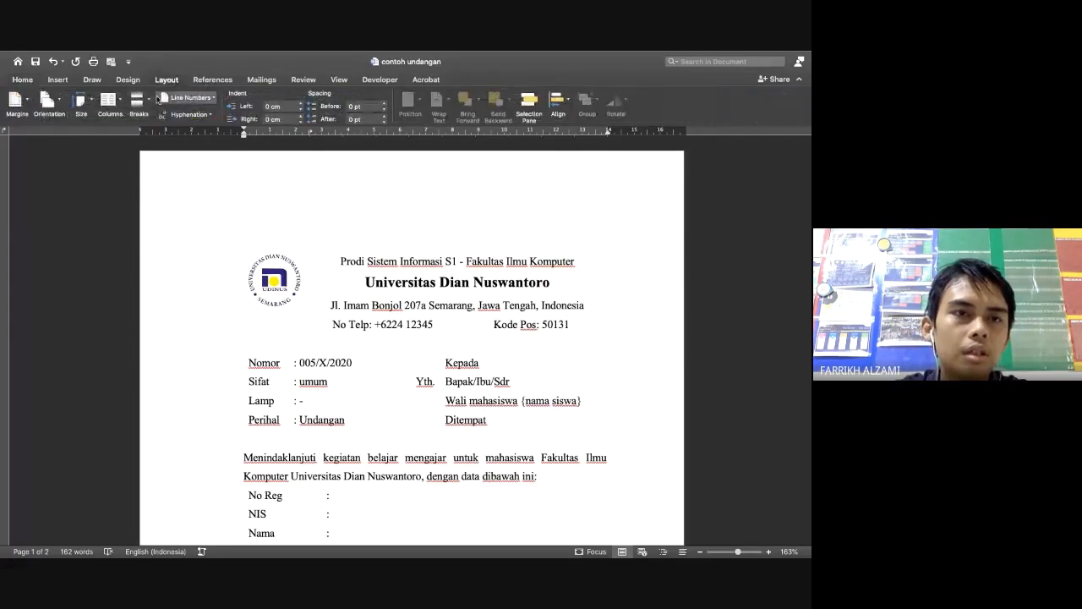
click(28, 105)
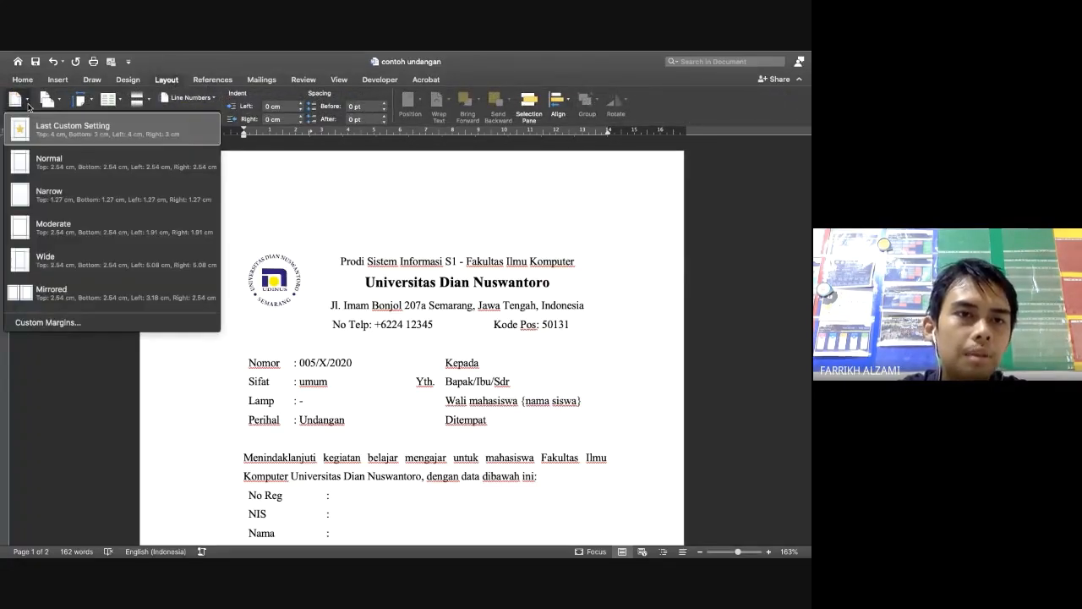
click(54, 167)
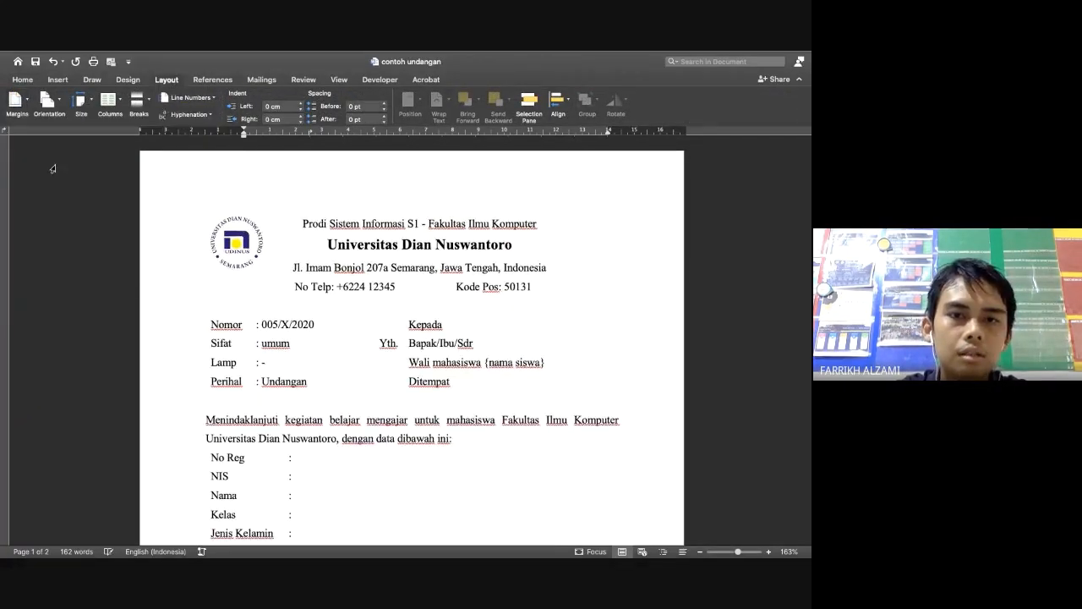
scroll(176, 217, down, 10)
scroll(422, 246, up, 5)
scroll(422, 245, up, 5)
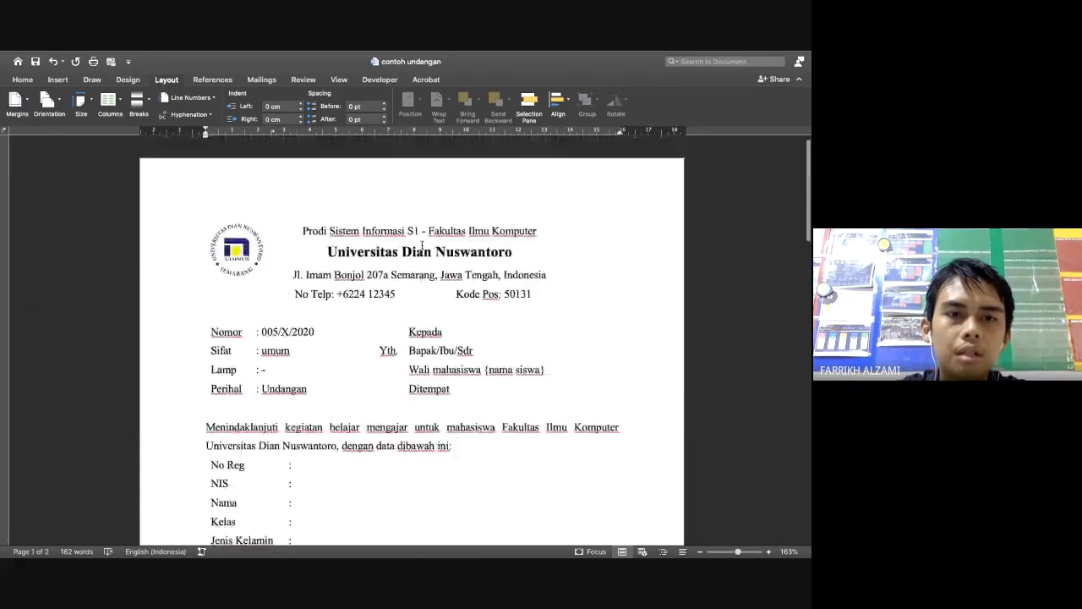
scroll(344, 409, down, 1)
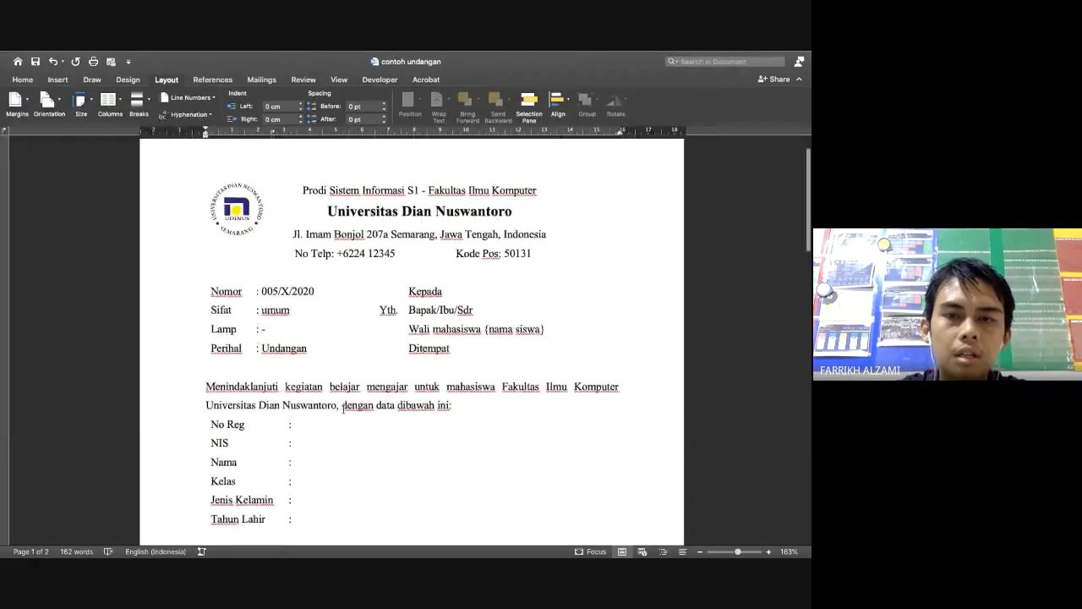
scroll(343, 409, down, 15)
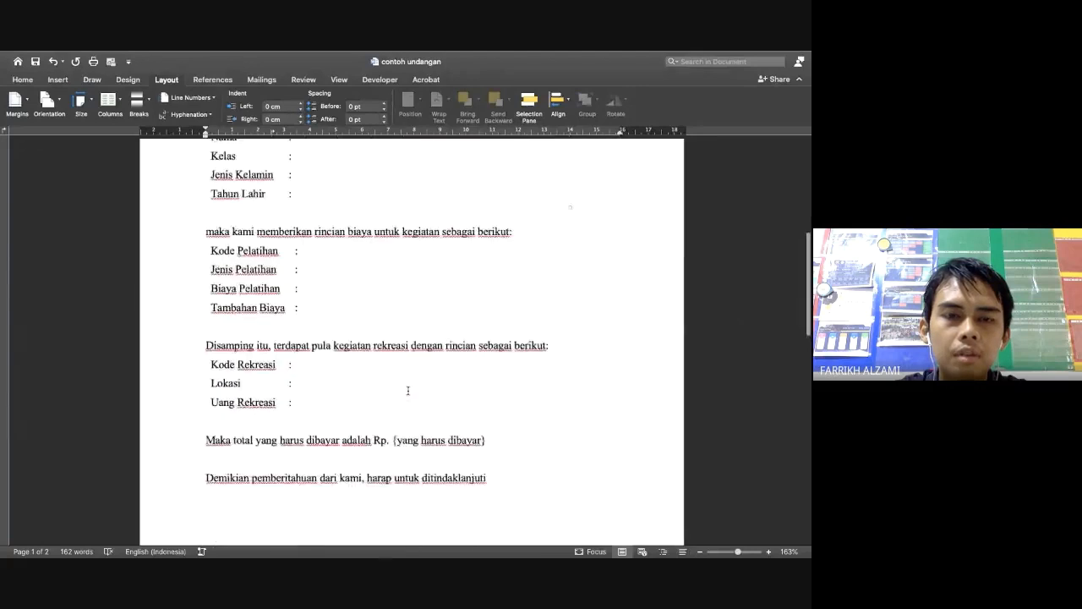
scroll(409, 390, down, 2)
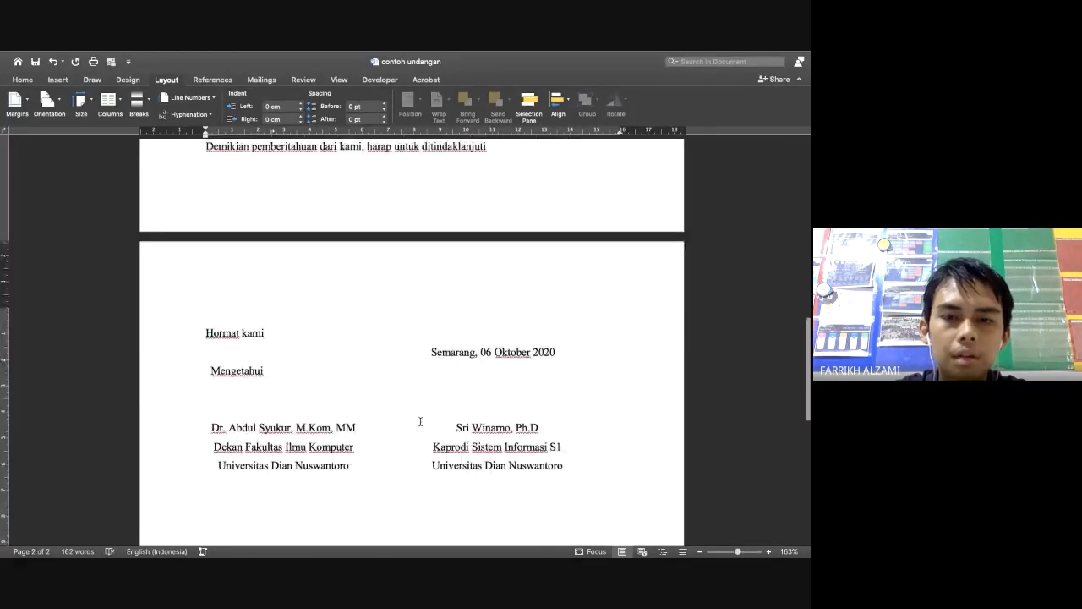
scroll(419, 421, up, 1)
scroll(419, 421, up, 8)
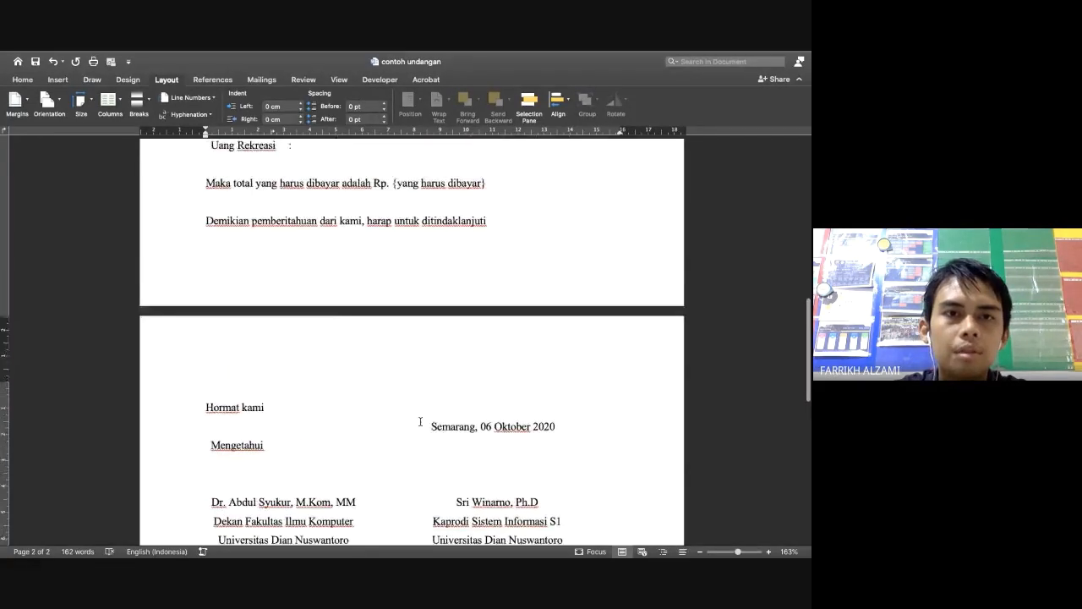
scroll(350, 493, down, 12)
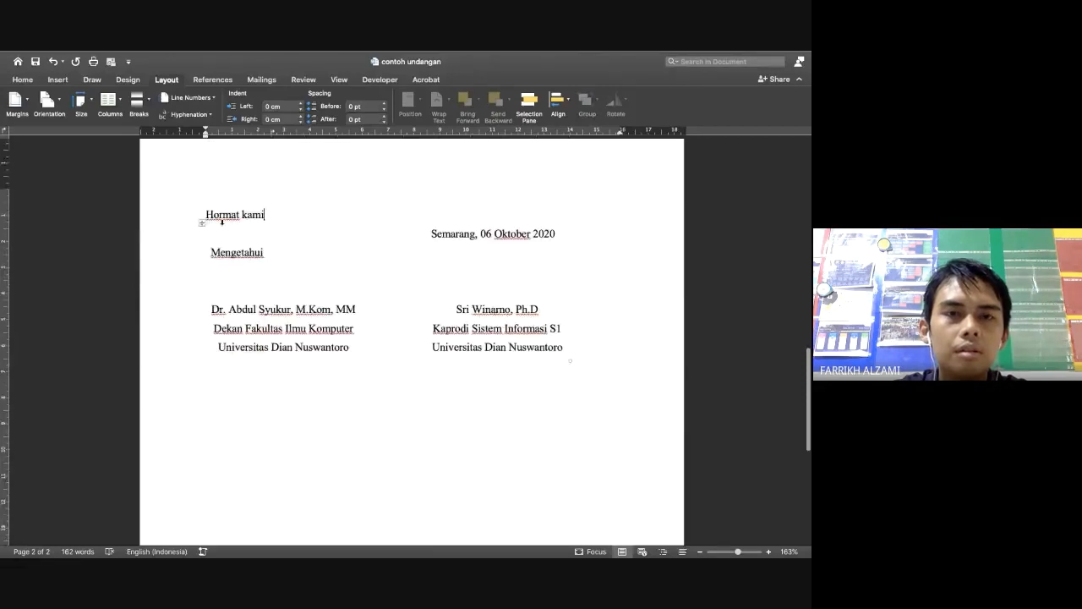
scroll(222, 221, up, 20)
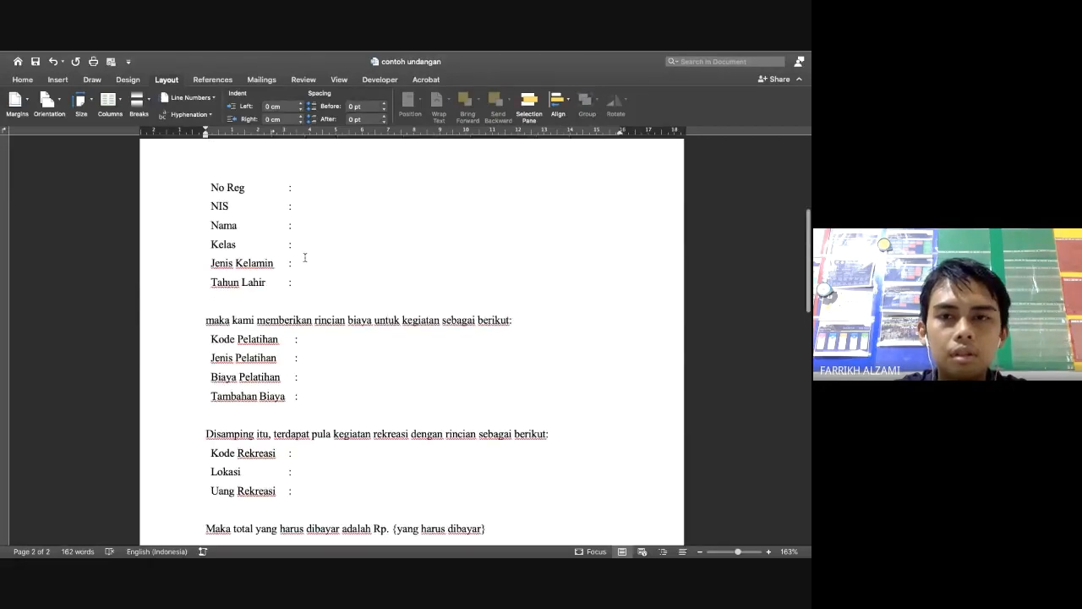
click(48, 100)
click(18, 108)
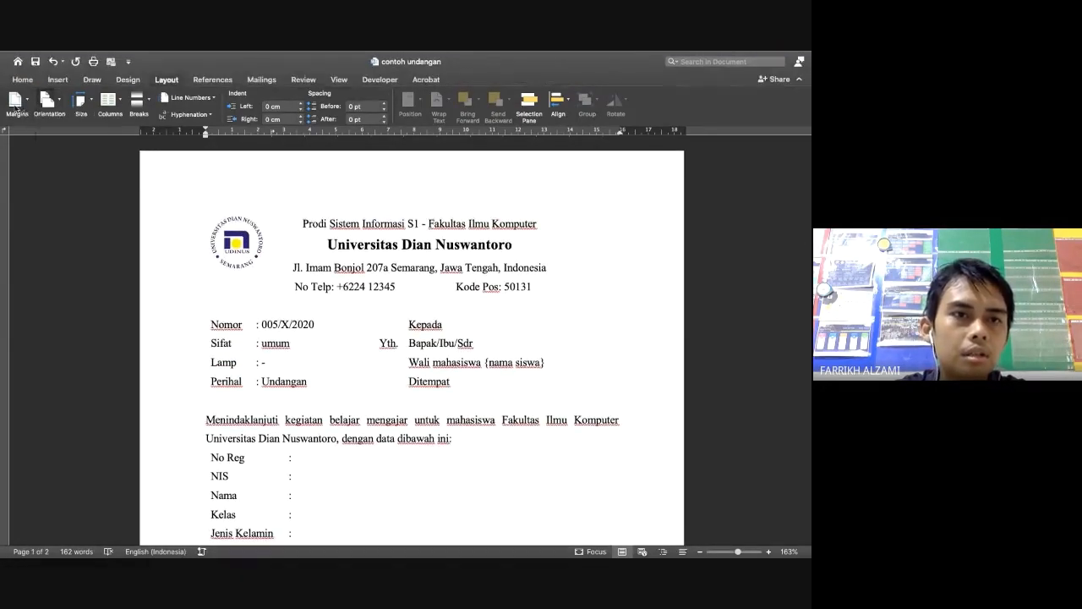
click(17, 102)
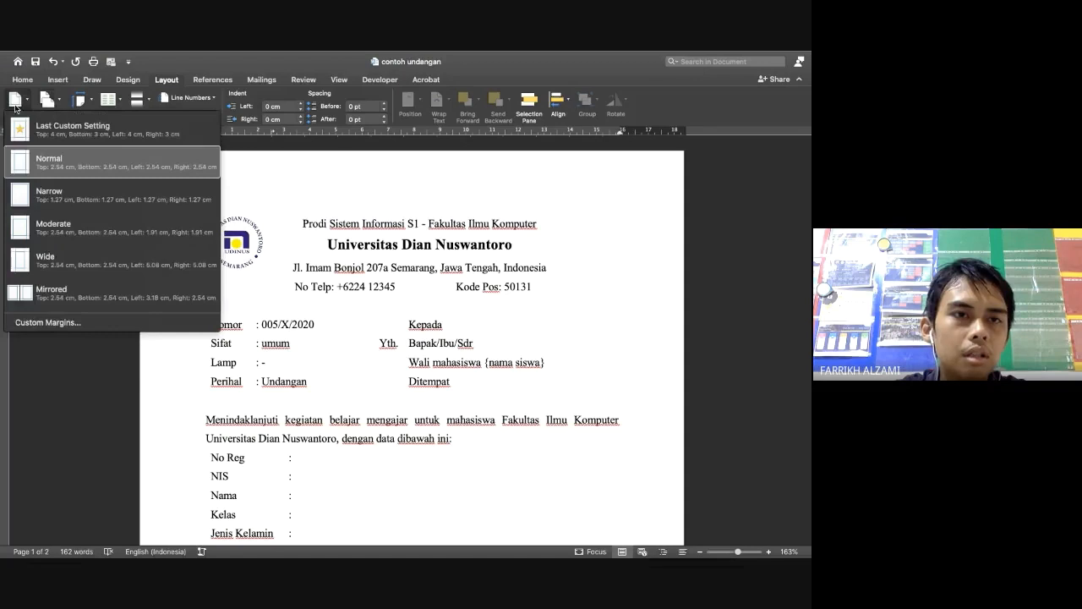
click(60, 326)
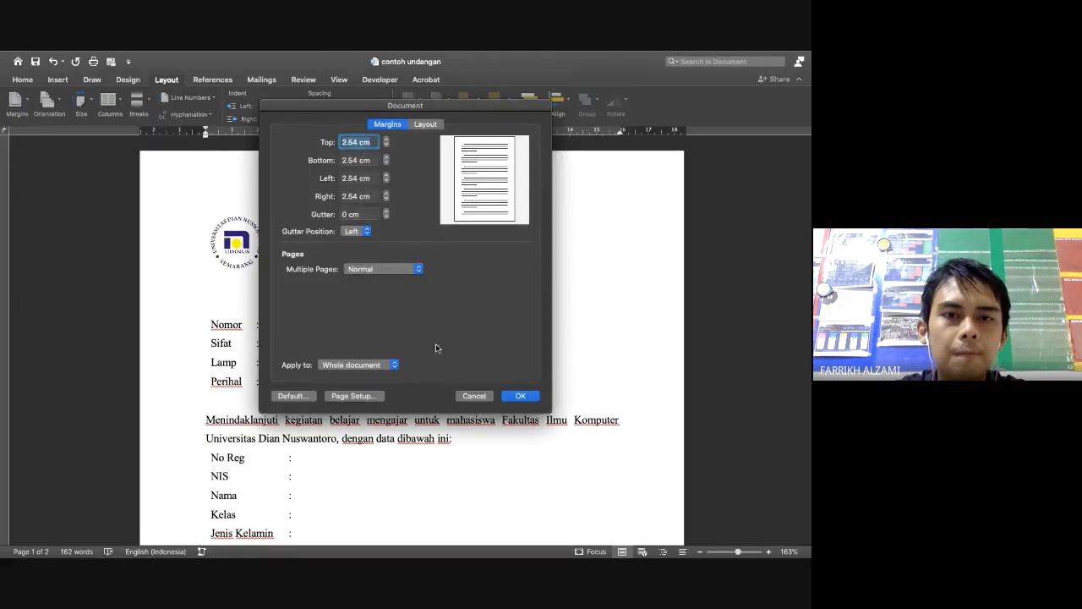
click(522, 397)
scroll(487, 477, up, 15)
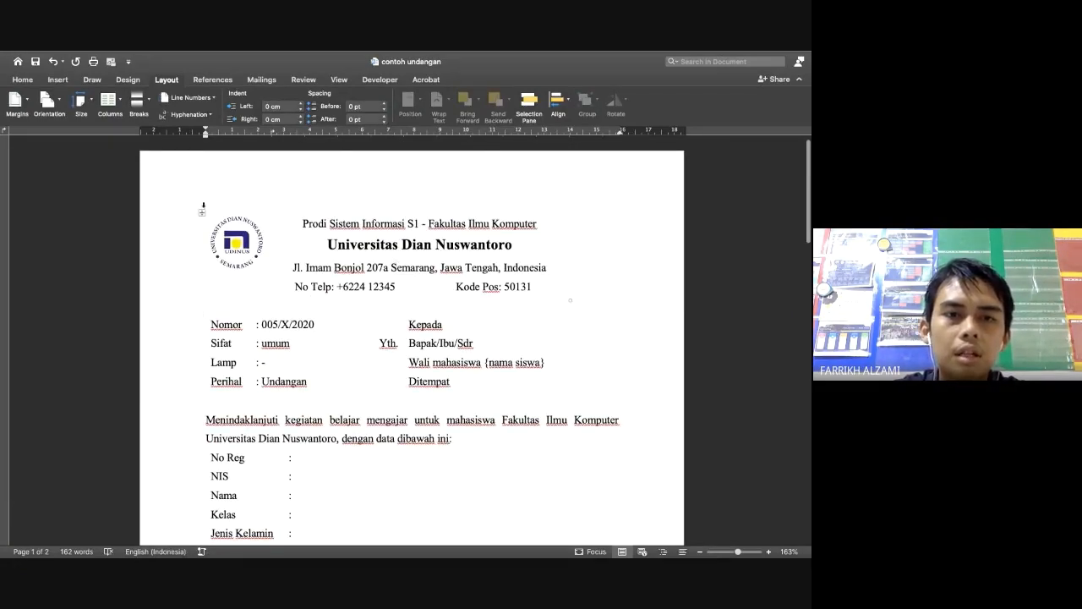
click(203, 208)
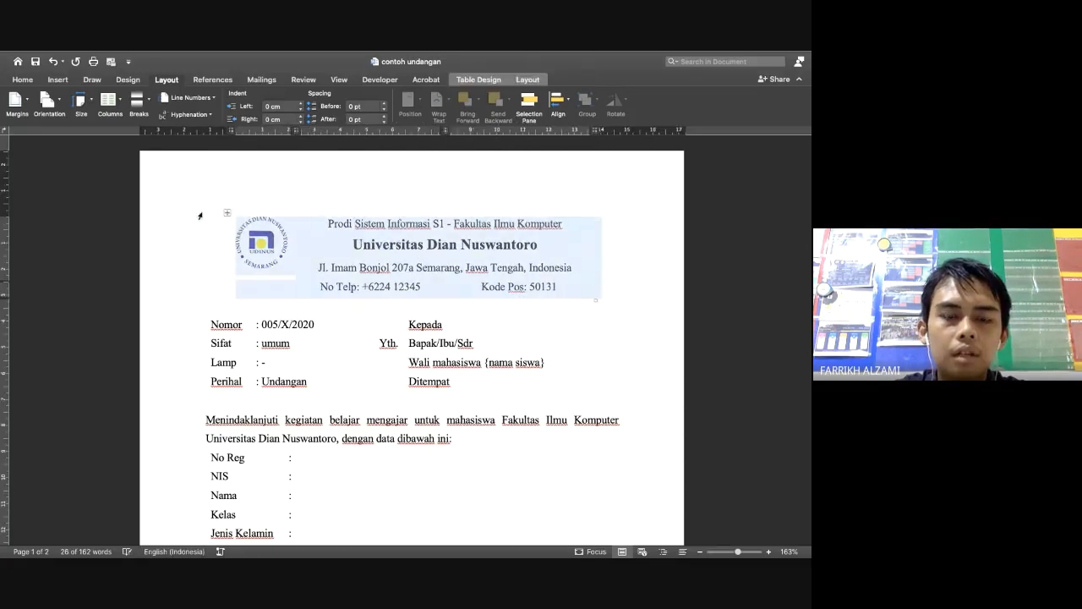
Undo the letterhead table's accidental shift and give all its cells borders
key(super+z)
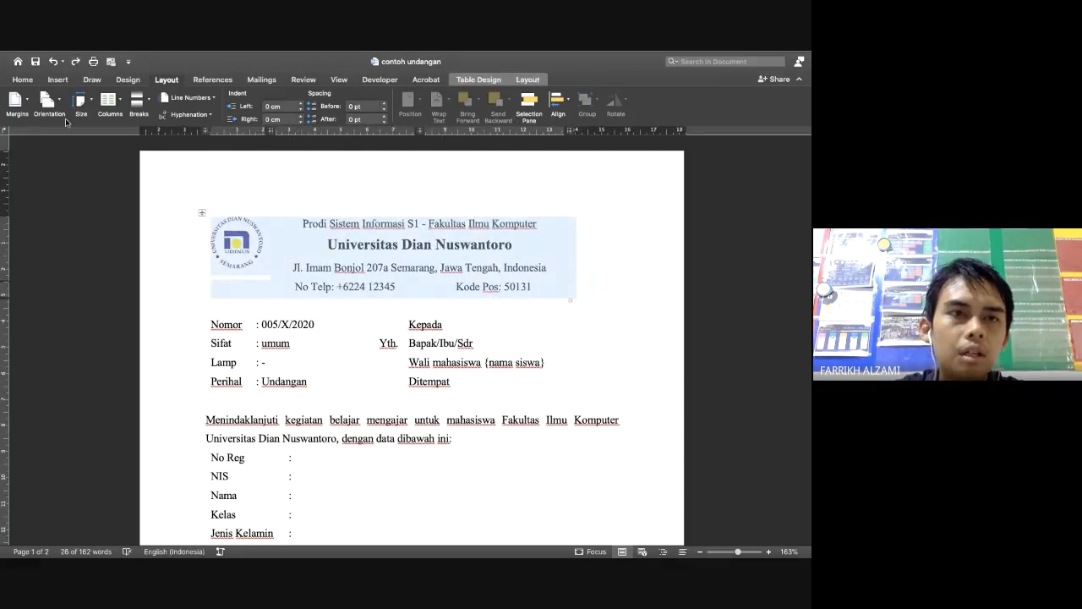
click(23, 79)
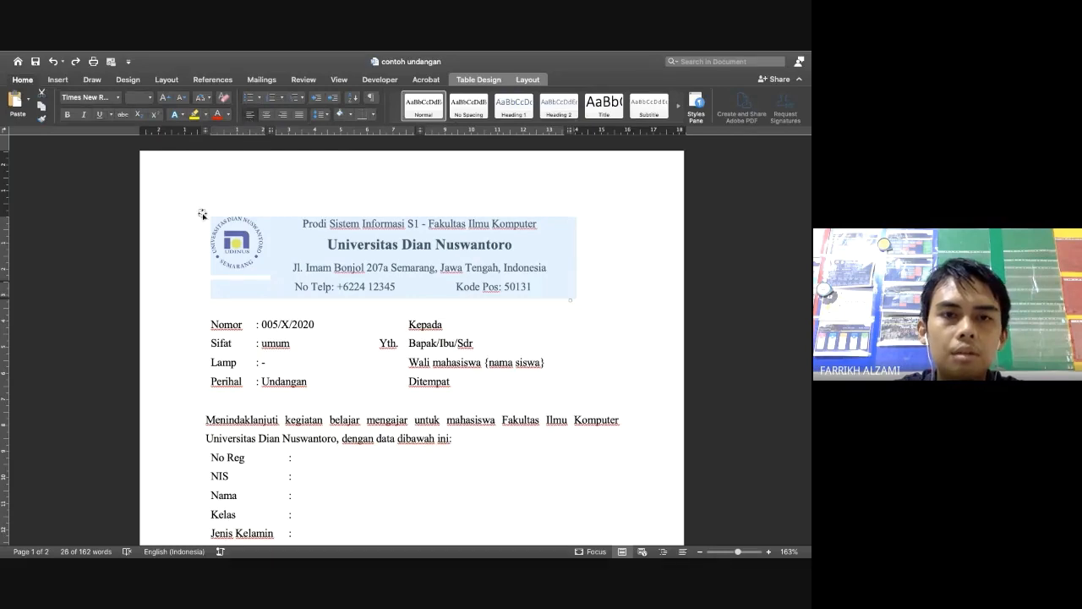
click(478, 79)
click(748, 101)
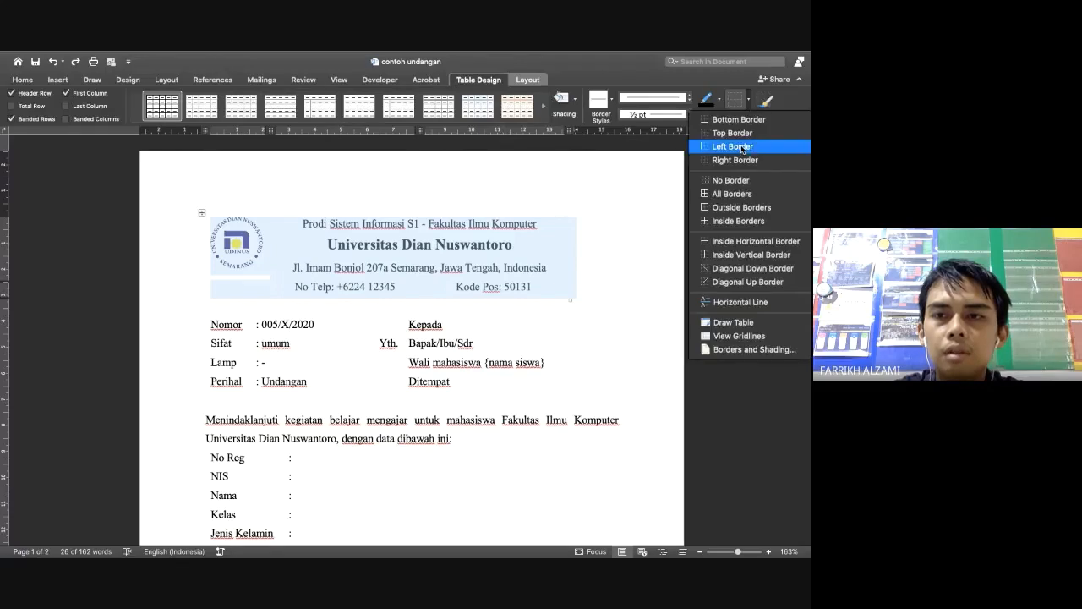
click(732, 194)
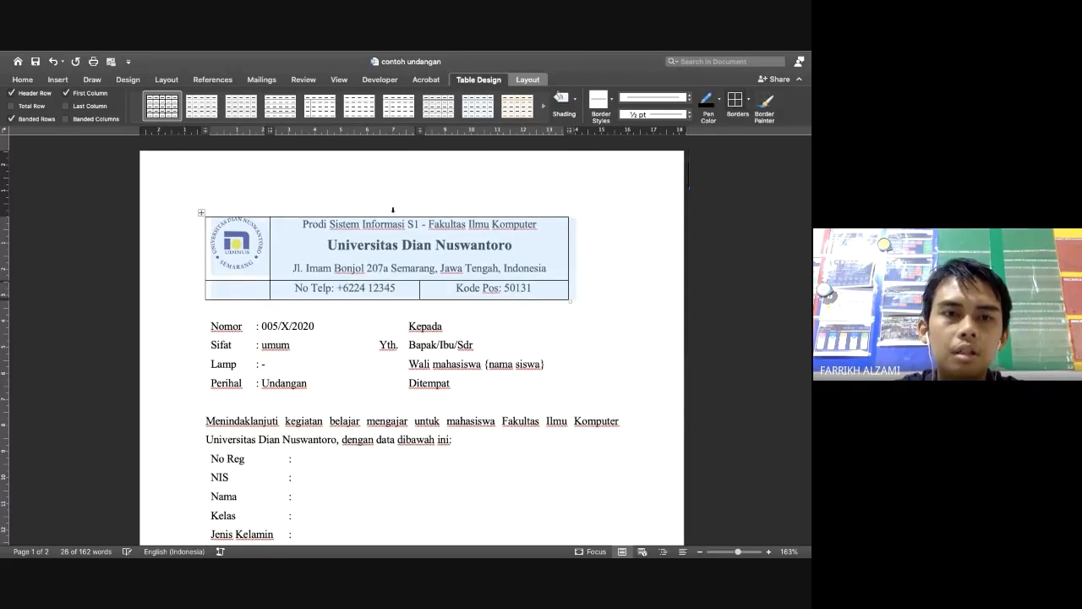
click(243, 277)
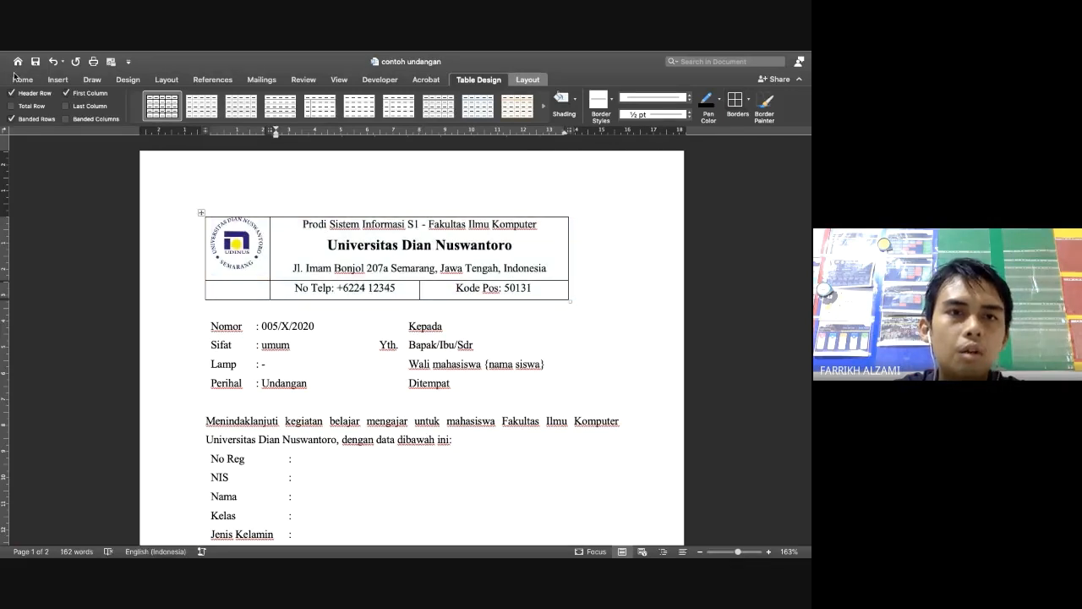
Centre the whole letterhead table on the page
click(19, 78)
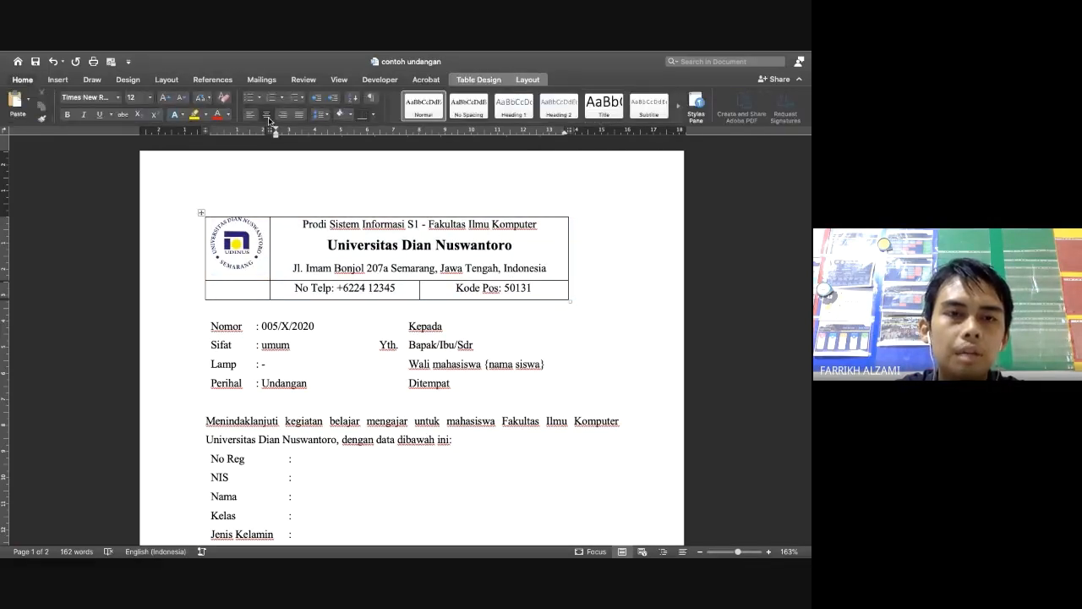
click(201, 213)
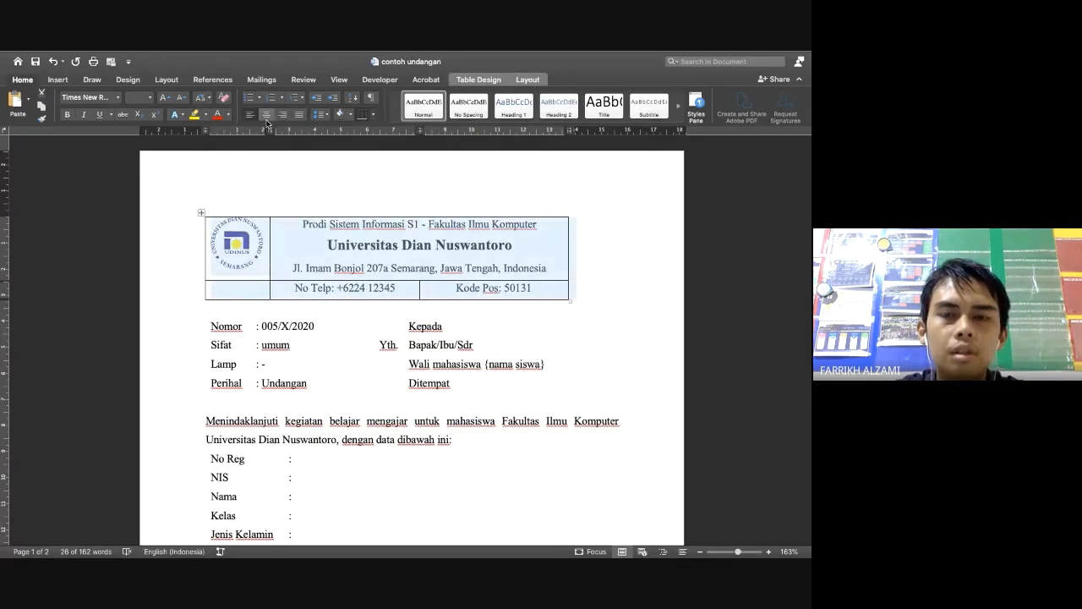
click(266, 116)
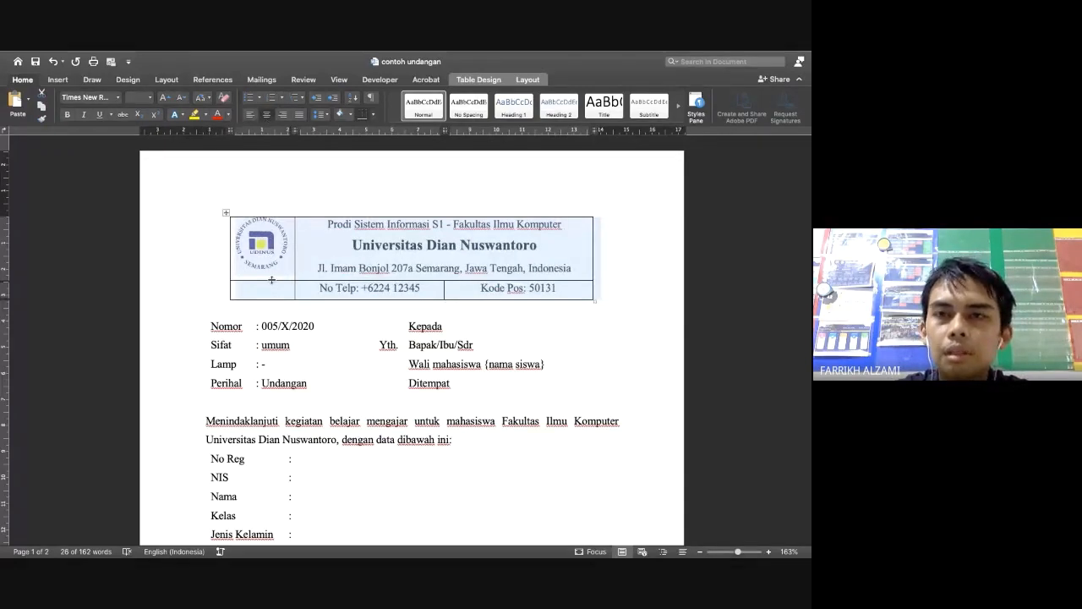
click(479, 83)
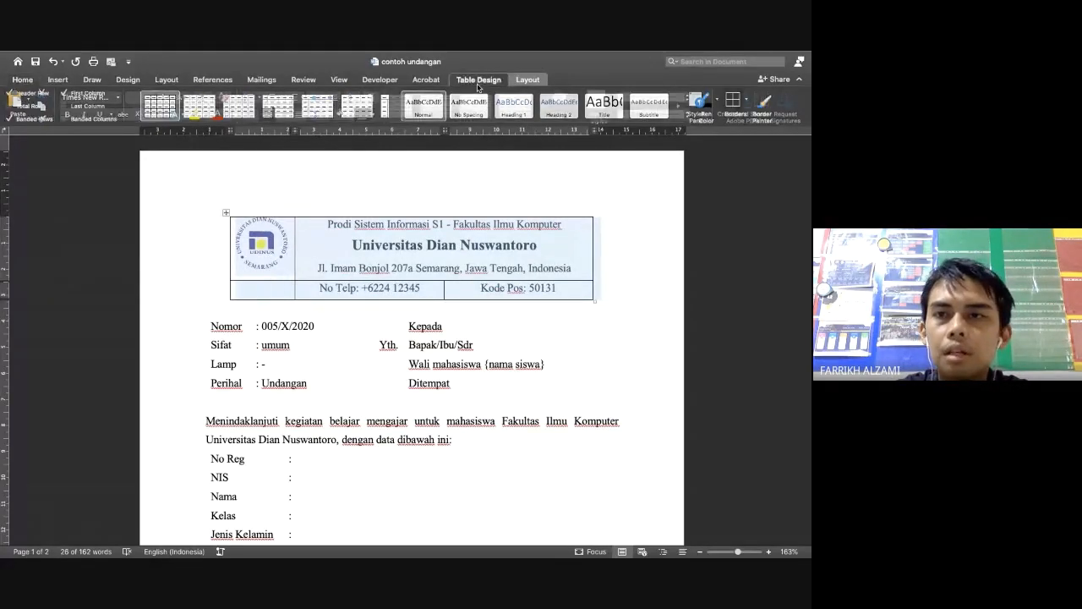
Set the letterhead to No Border and centre the Nomor/Sifat/Lamp/Perihal table on the page
click(746, 99)
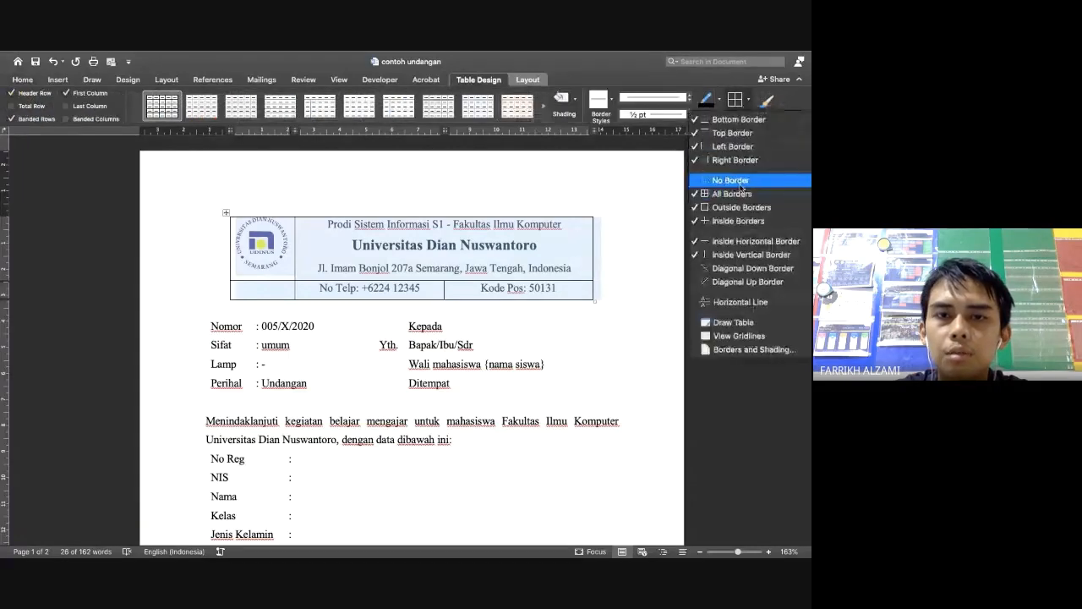
click(725, 177)
click(231, 328)
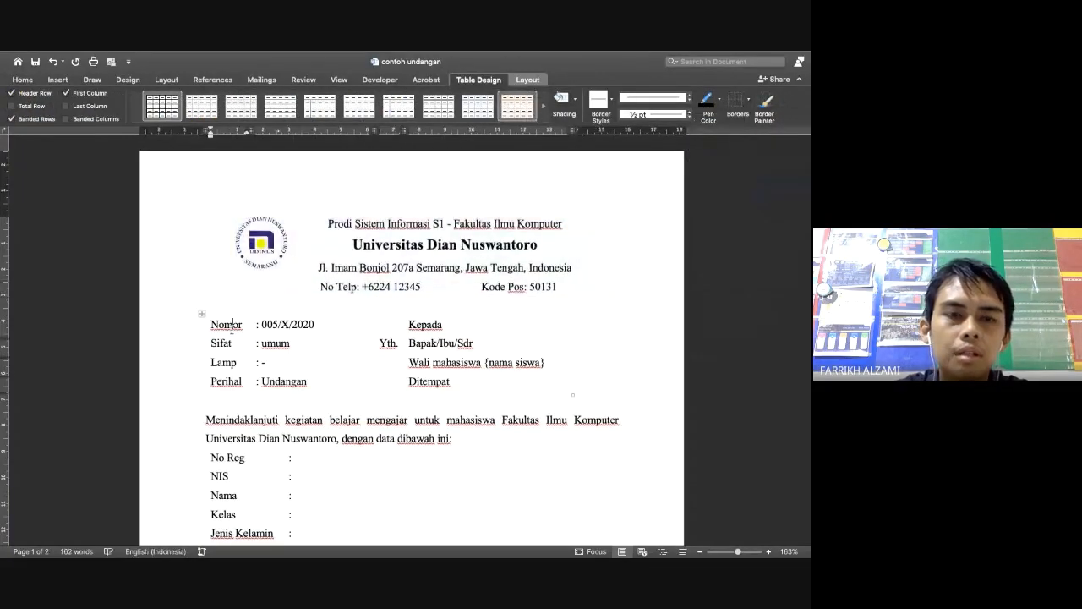
click(202, 314)
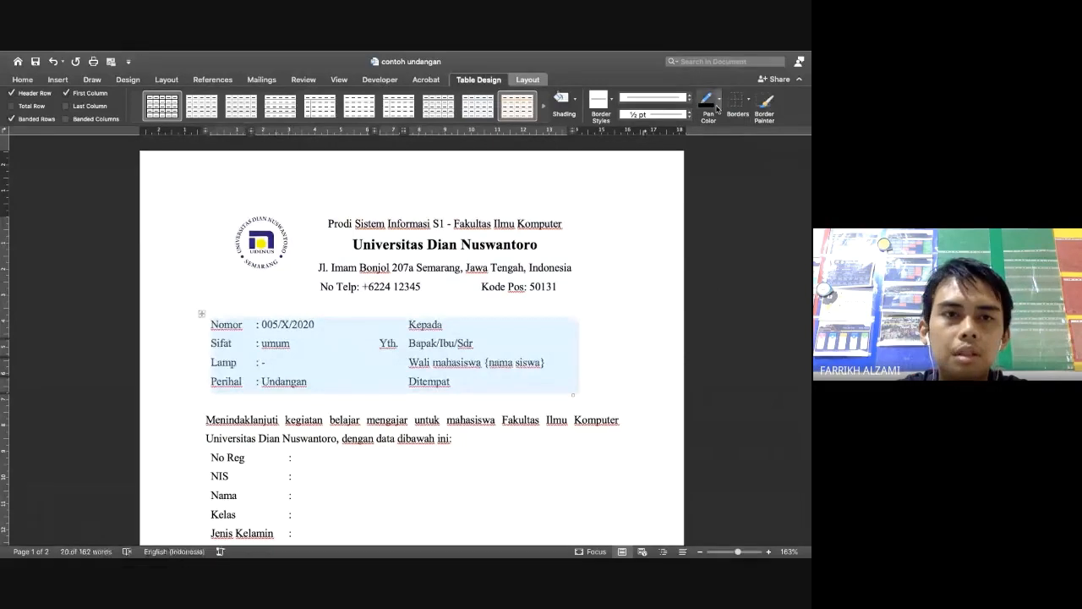
click(20, 79)
click(267, 117)
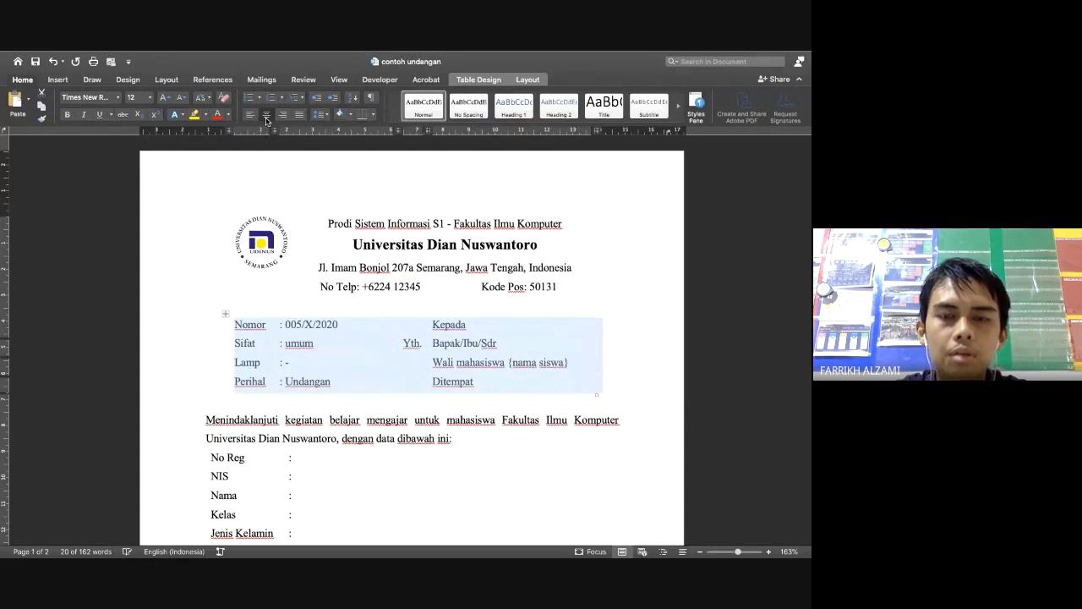
click(226, 434)
scroll(274, 409, down, 2)
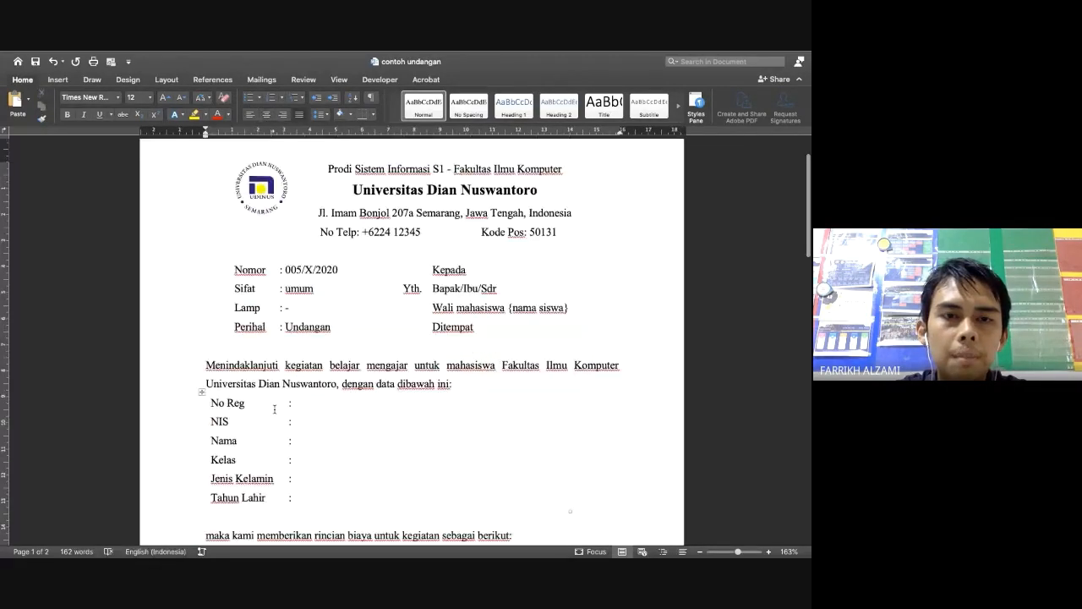
scroll(274, 410, down, 1)
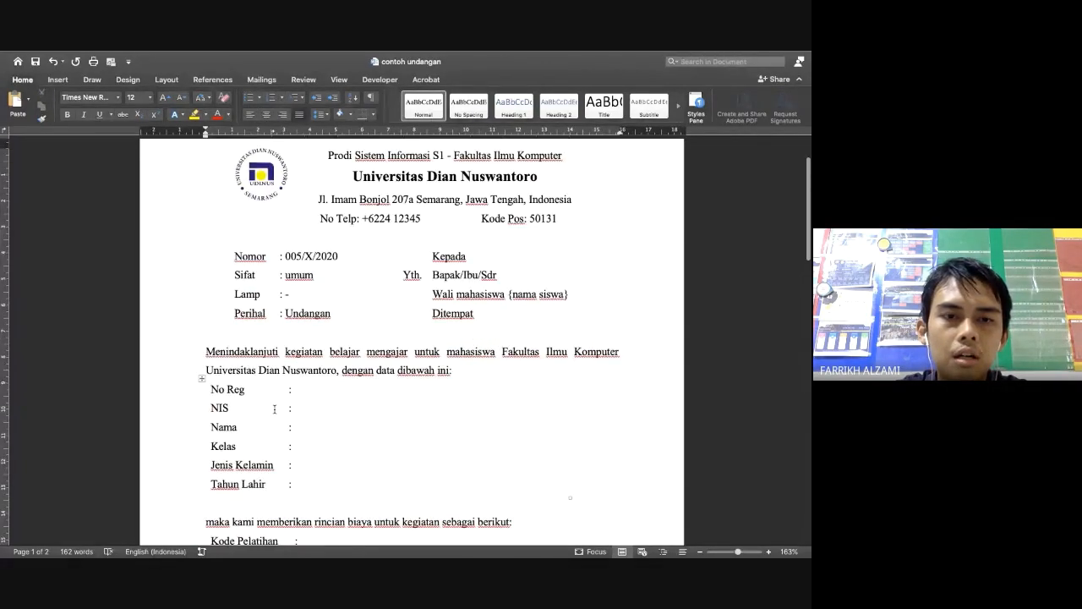
scroll(274, 410, down, 3)
scroll(274, 409, up, 2)
scroll(274, 409, down, 7)
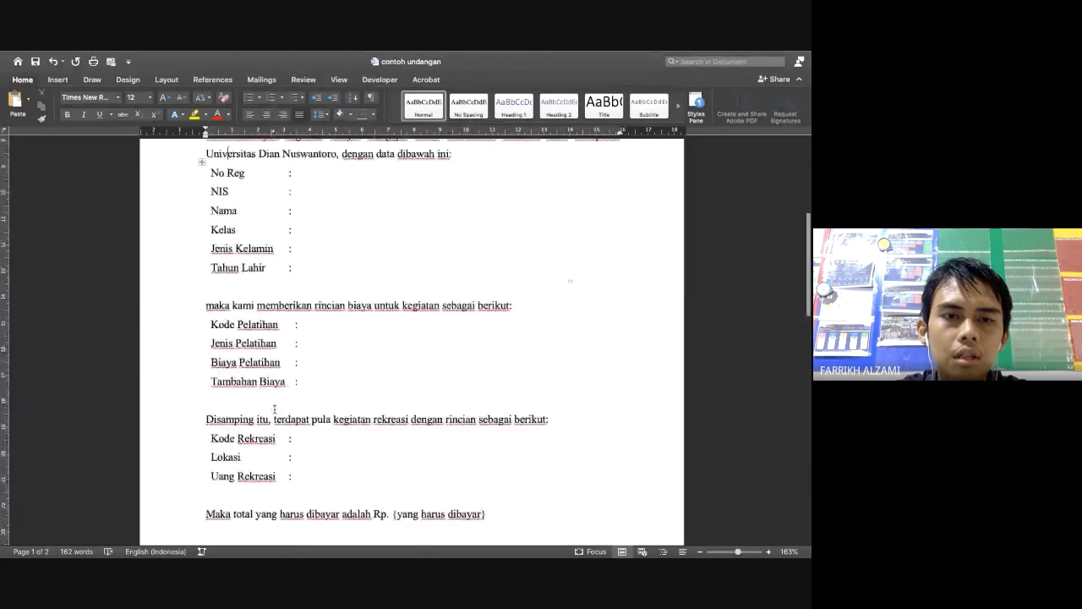
scroll(274, 409, down, 5)
scroll(274, 409, down, 6)
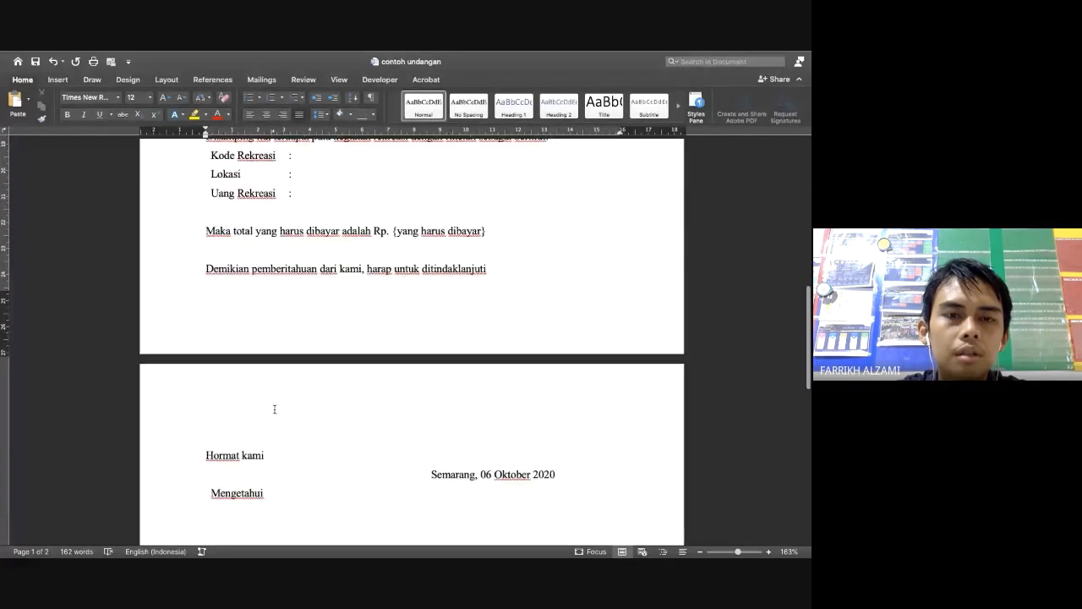
scroll(274, 409, up, 15)
click(200, 253)
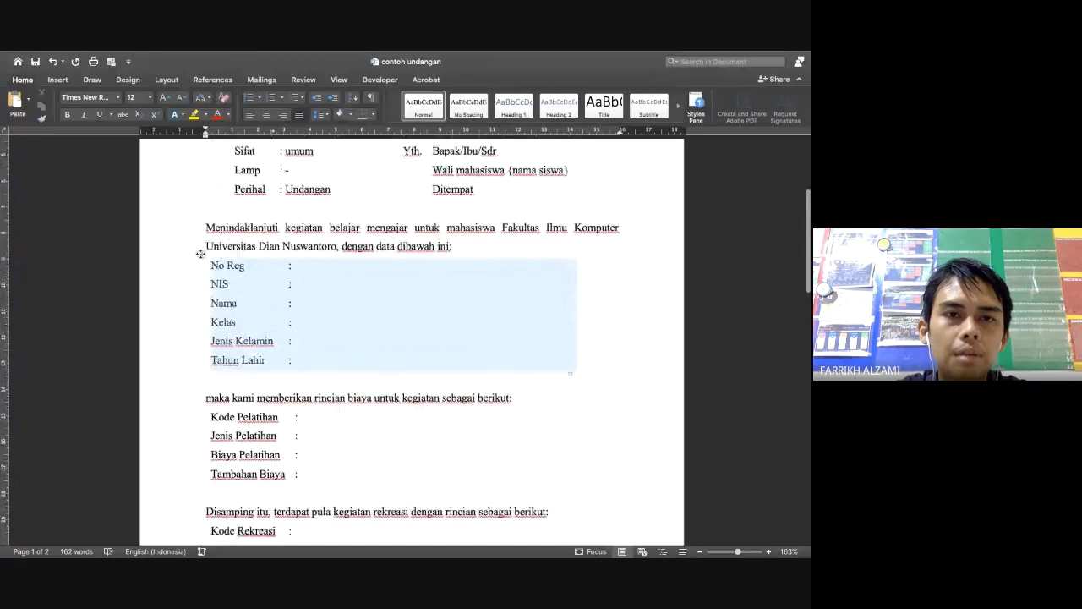
click(279, 116)
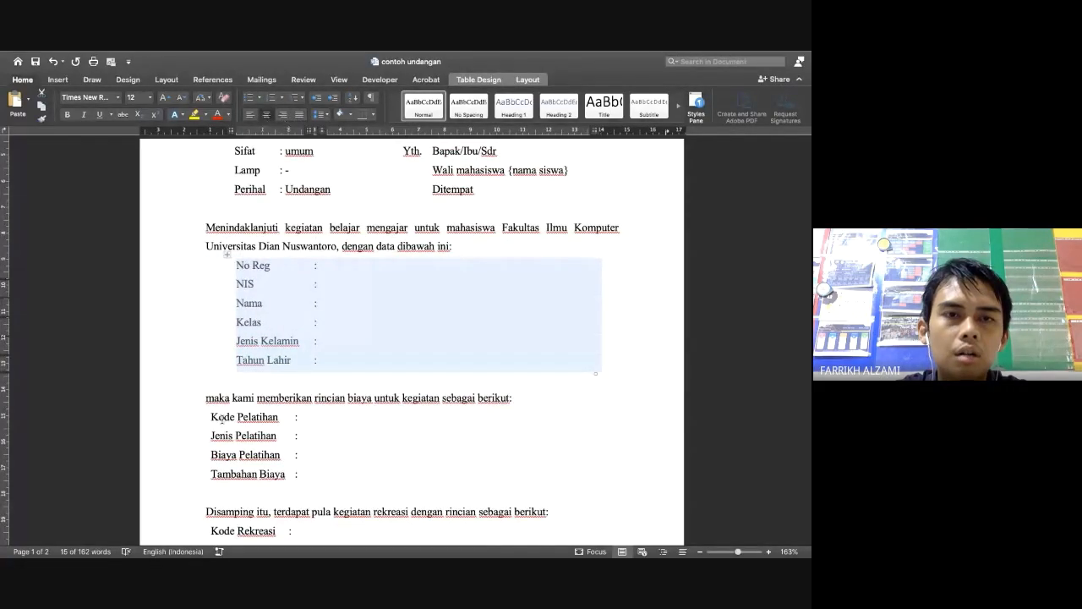
click(299, 115)
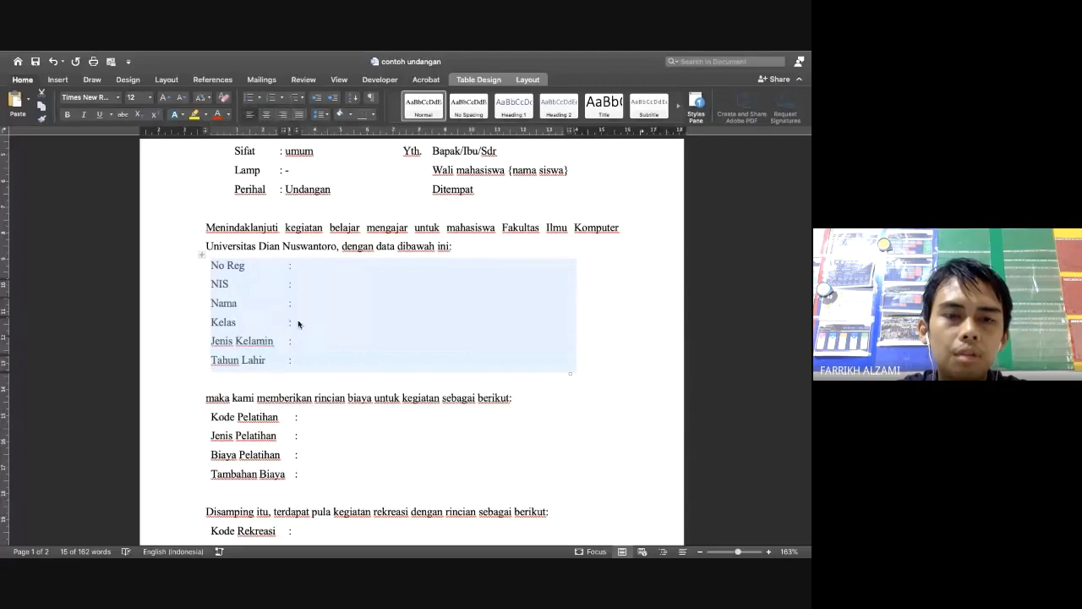
click(209, 419)
click(200, 405)
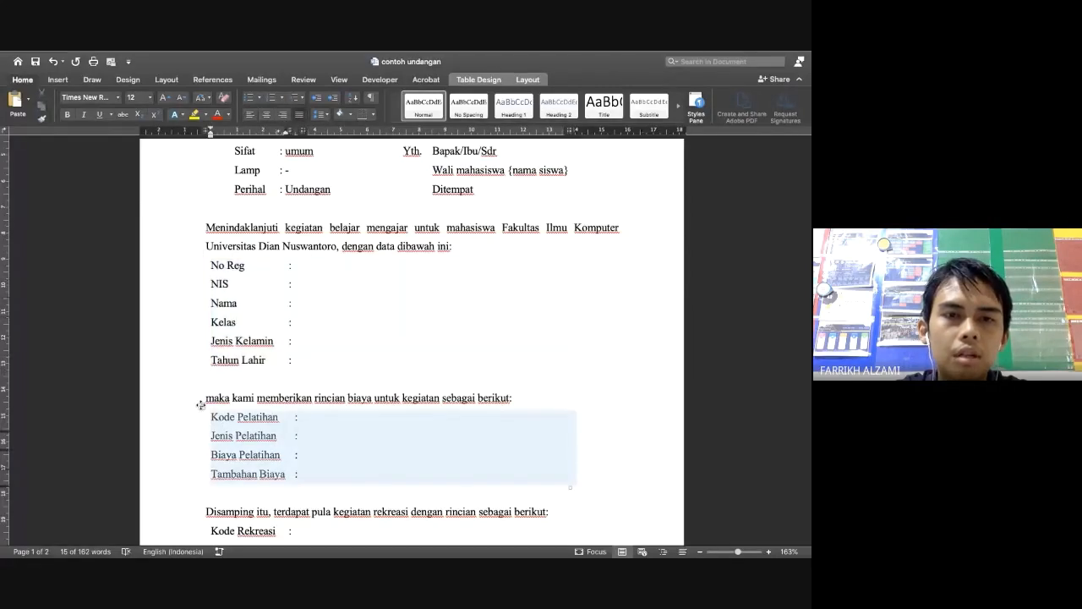
scroll(222, 437, down, 3)
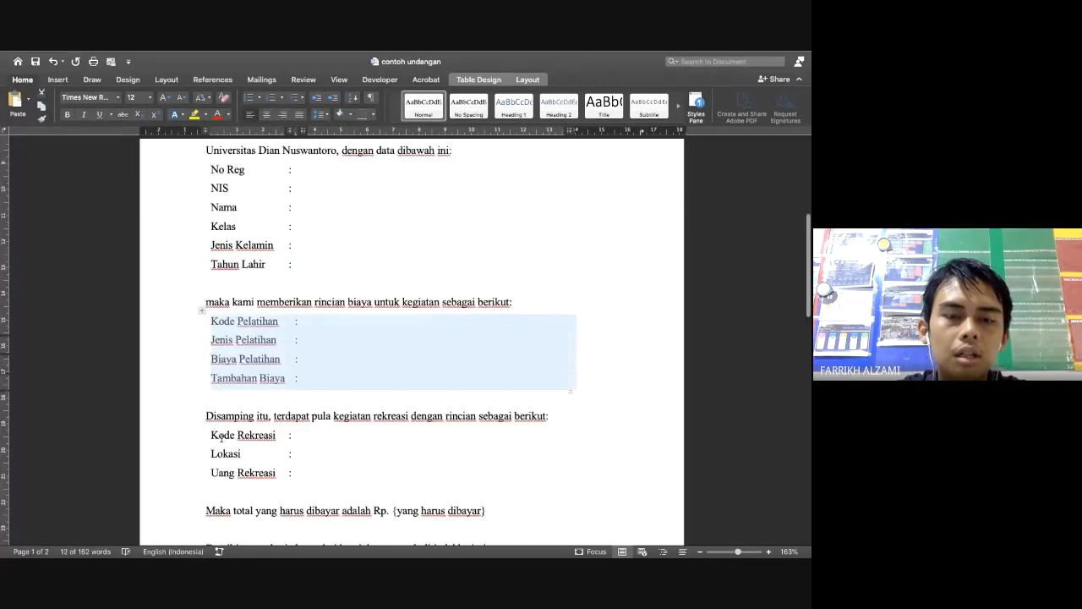
scroll(222, 438, up, 3)
scroll(216, 437, up, 6)
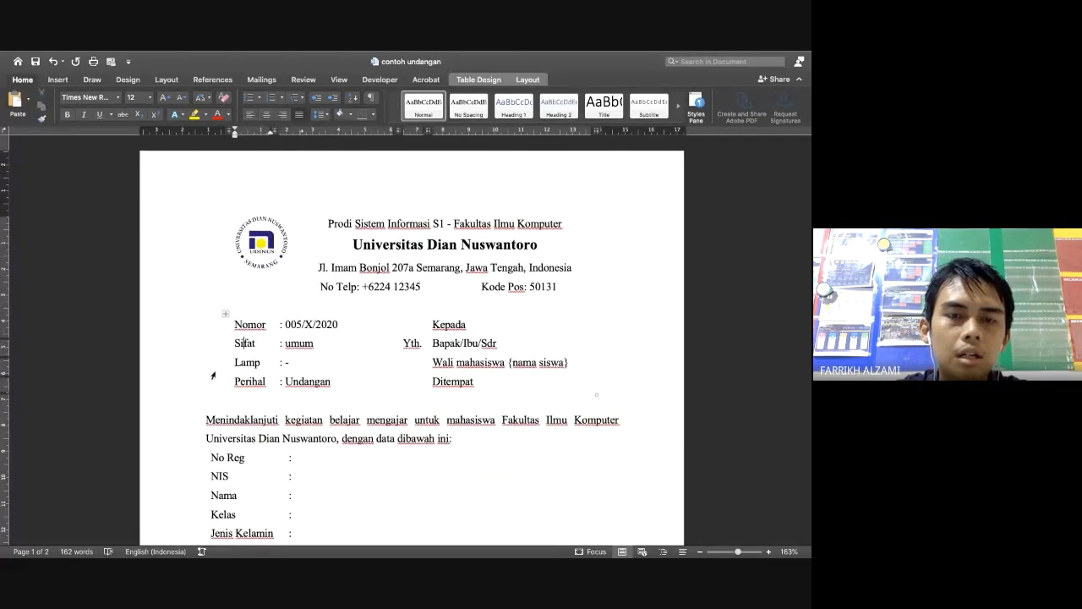
Give the Nomor–Ditempat table All Borders and drag its left edge out to widen the first column
click(226, 316)
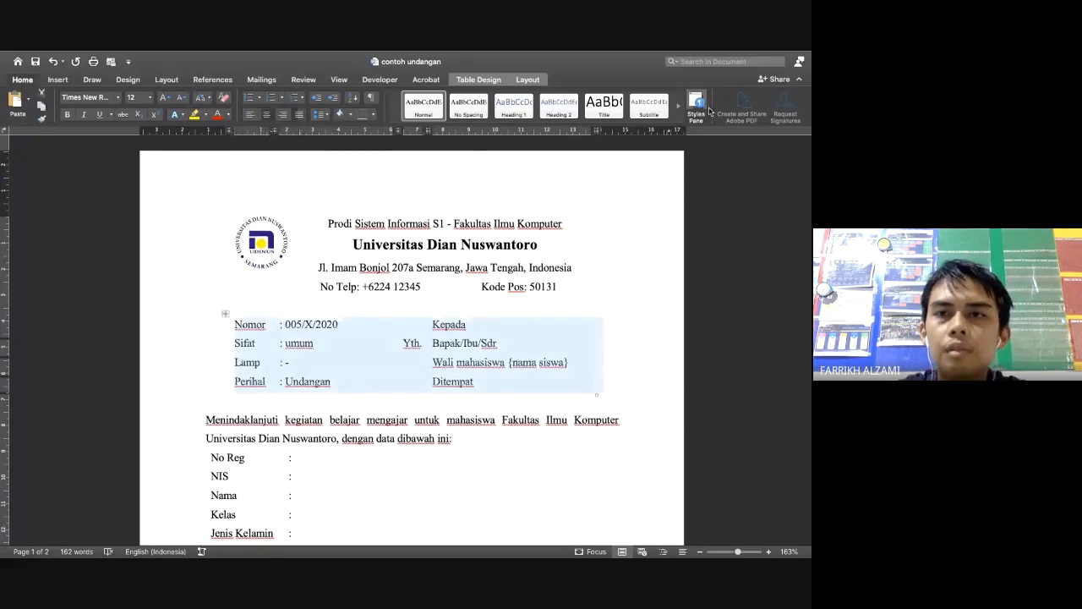
click(479, 80)
click(750, 102)
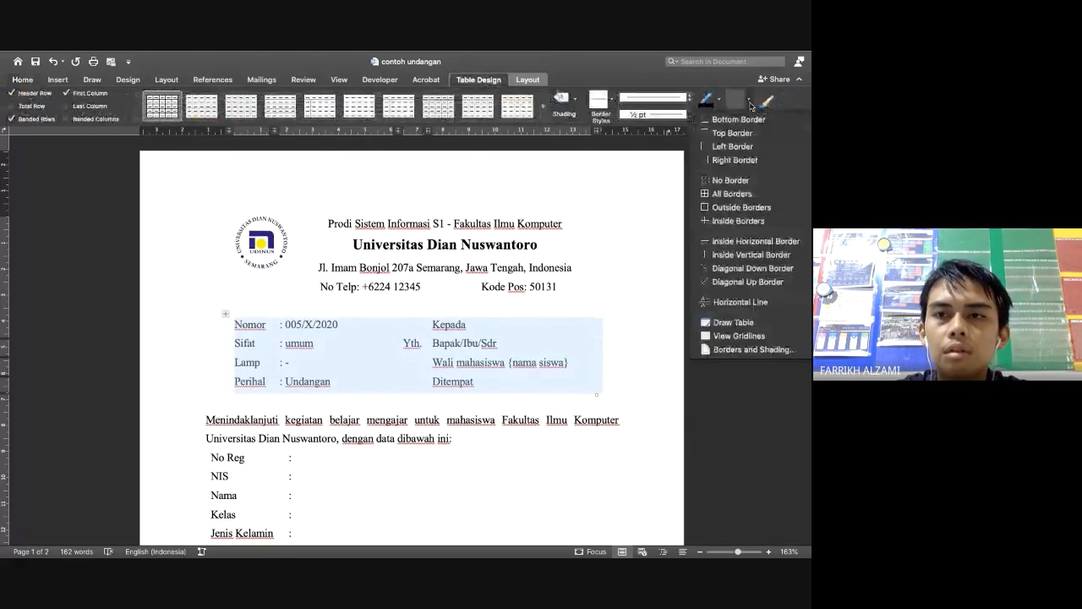
click(744, 194)
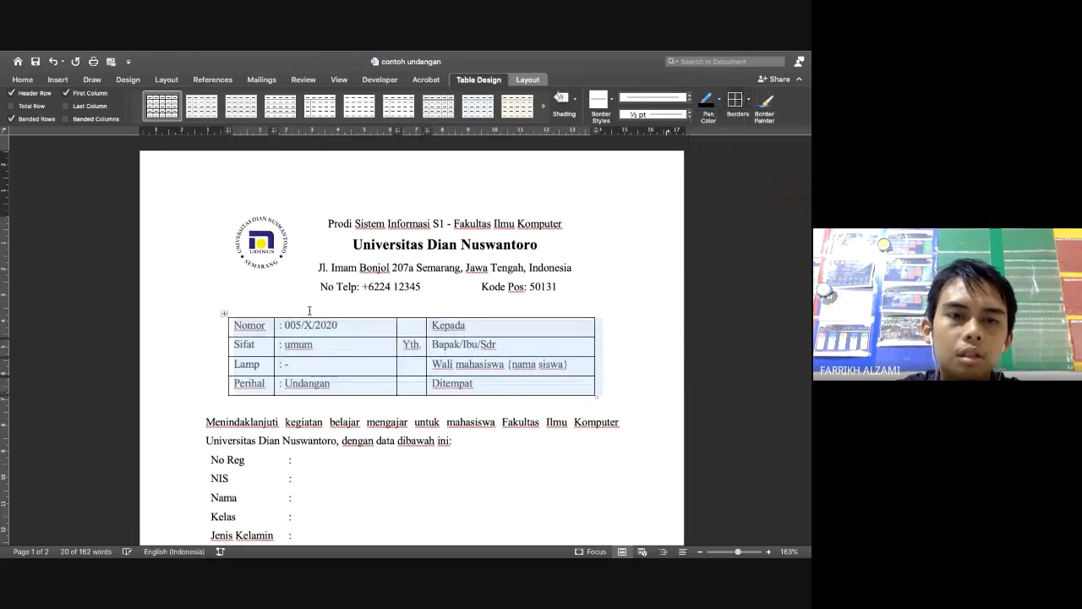
click(234, 350)
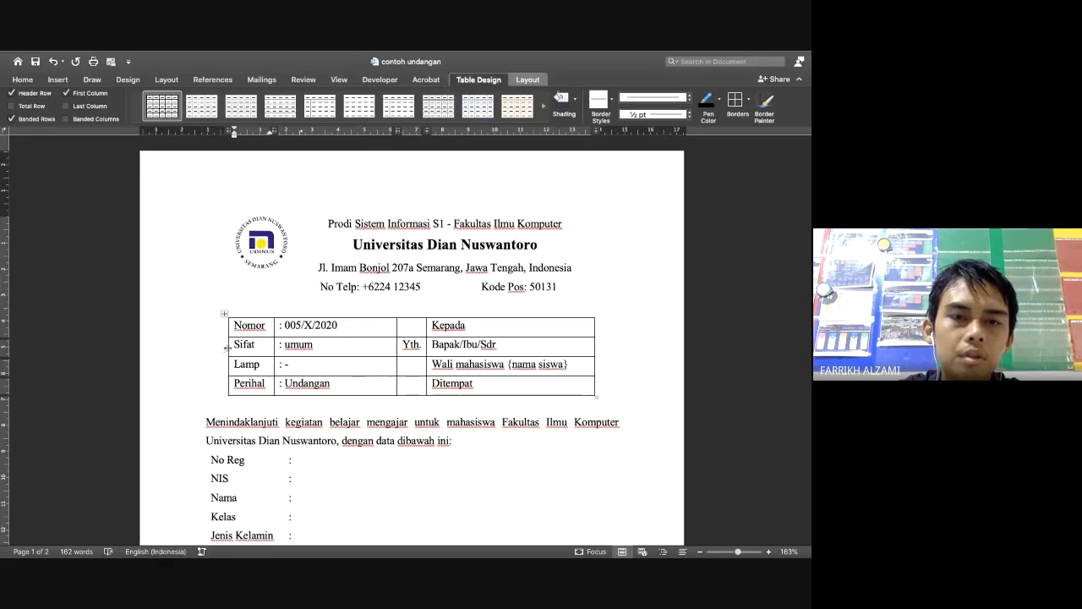
drag(228, 349, 195, 349)
drag(193, 349, 181, 345)
scroll(583, 426, down, 5)
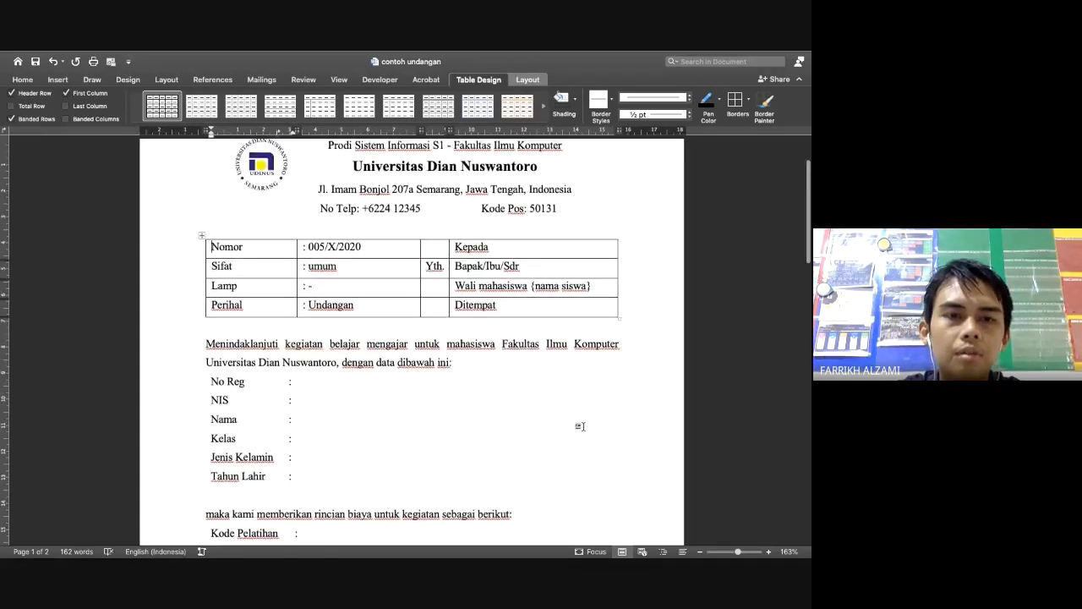
scroll(583, 426, up, 3)
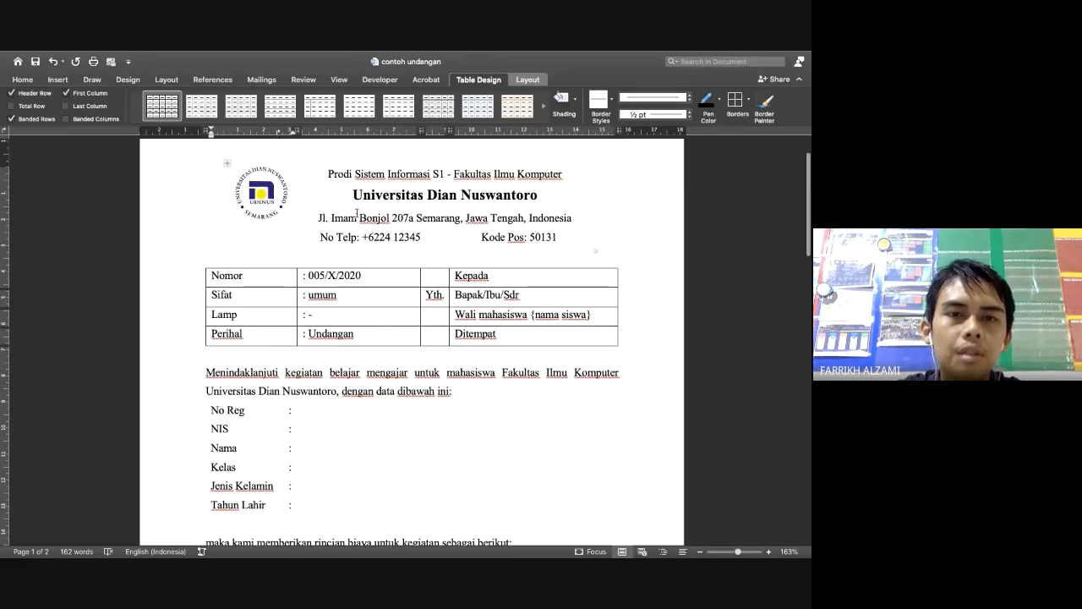
Give the letterhead table All Borders and widen its logo column
click(440, 144)
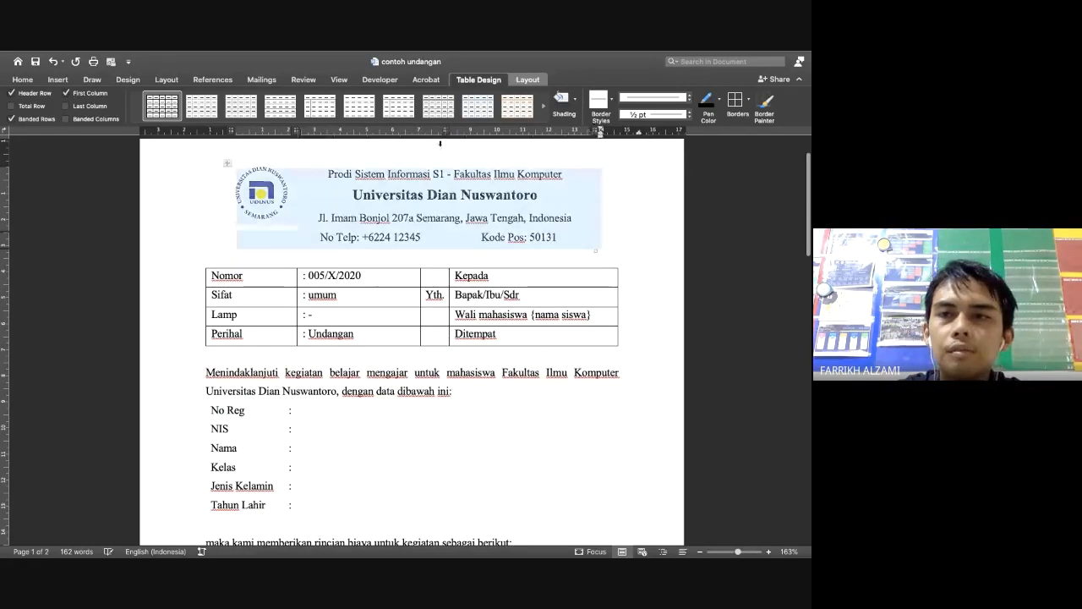
click(737, 101)
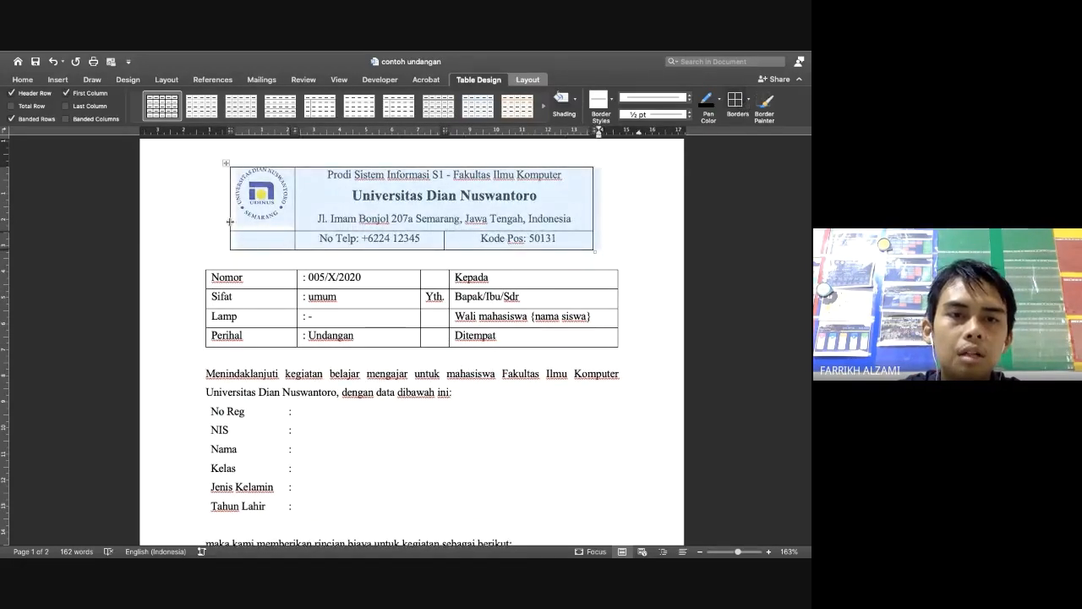
drag(228, 226, 184, 223)
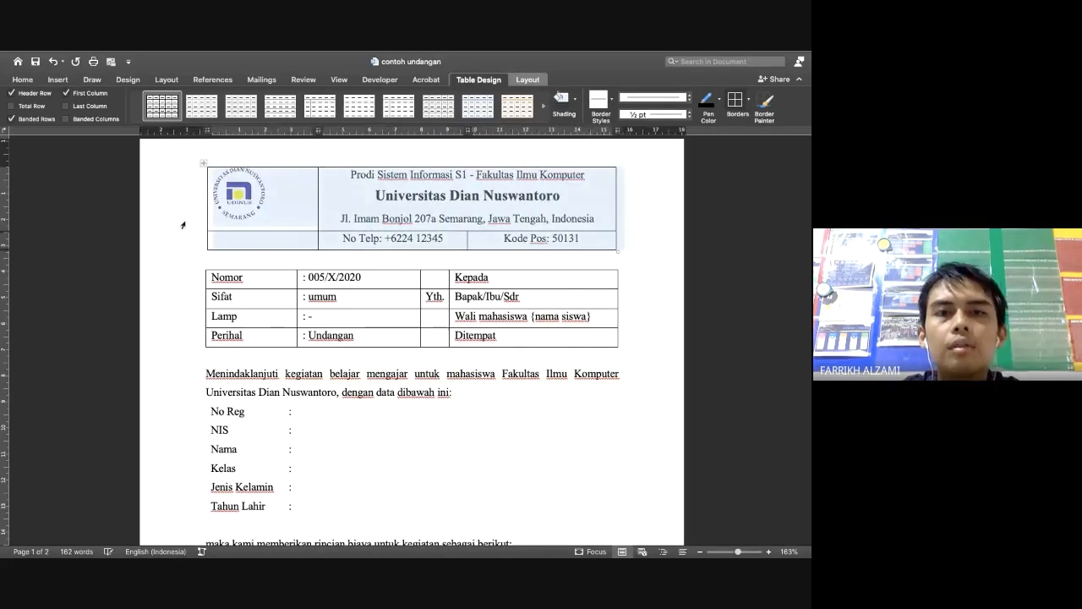
click(243, 202)
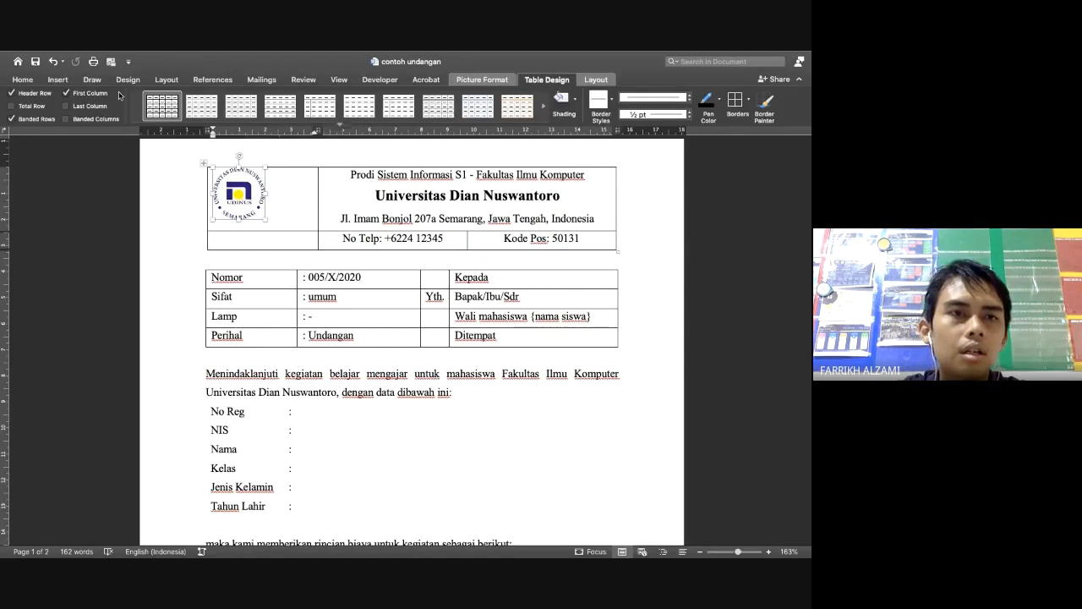
Centre the university logo in its cell, then admit a waiting participant in the Chrome Meet call
click(23, 80)
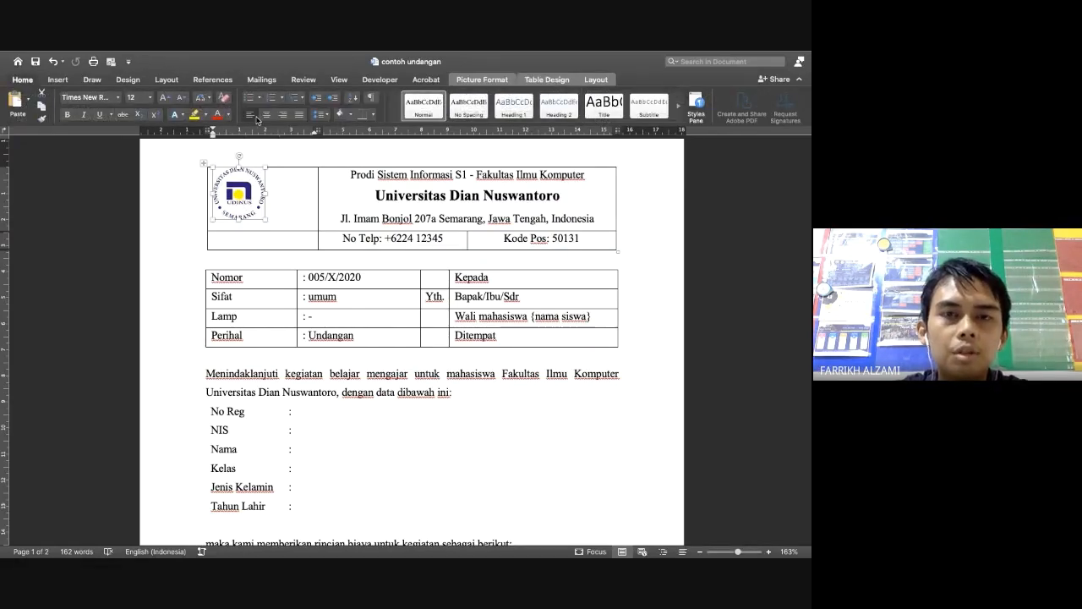
click(266, 115)
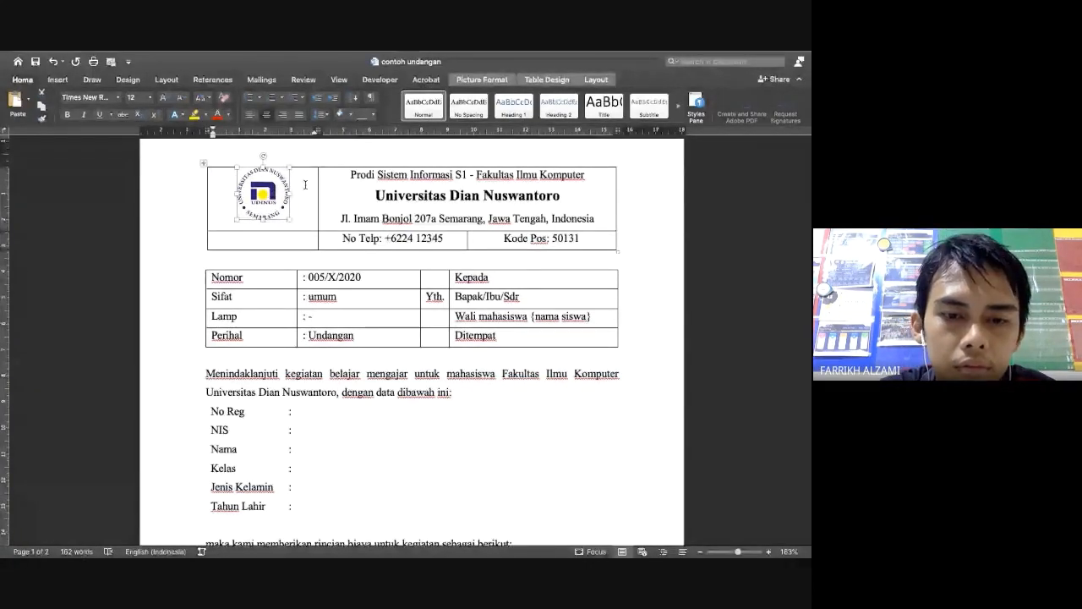
key(ctrl+Left)
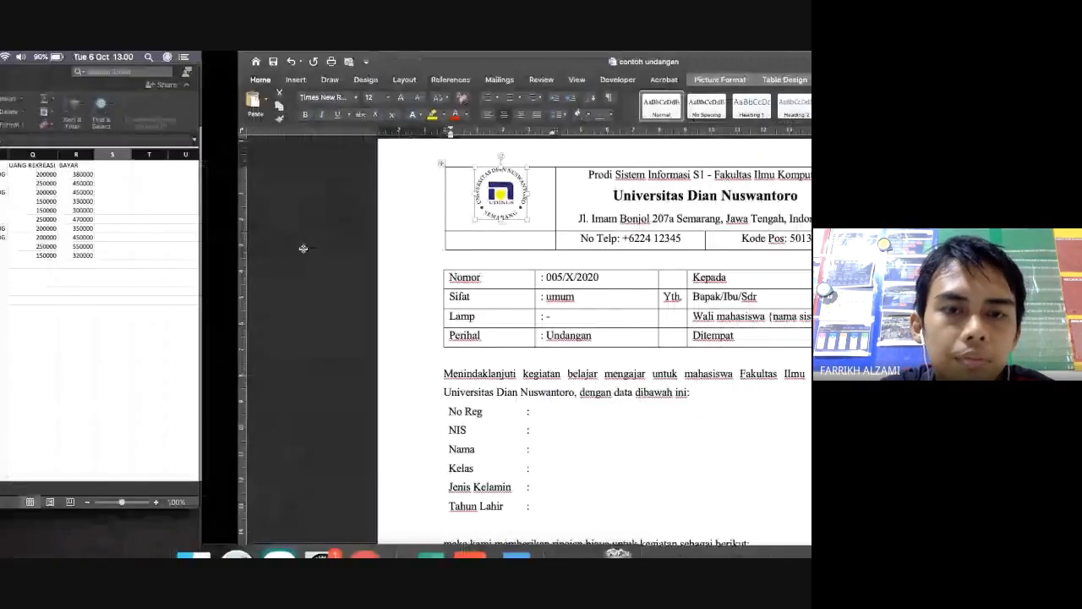
click(365, 531)
key(super+1)
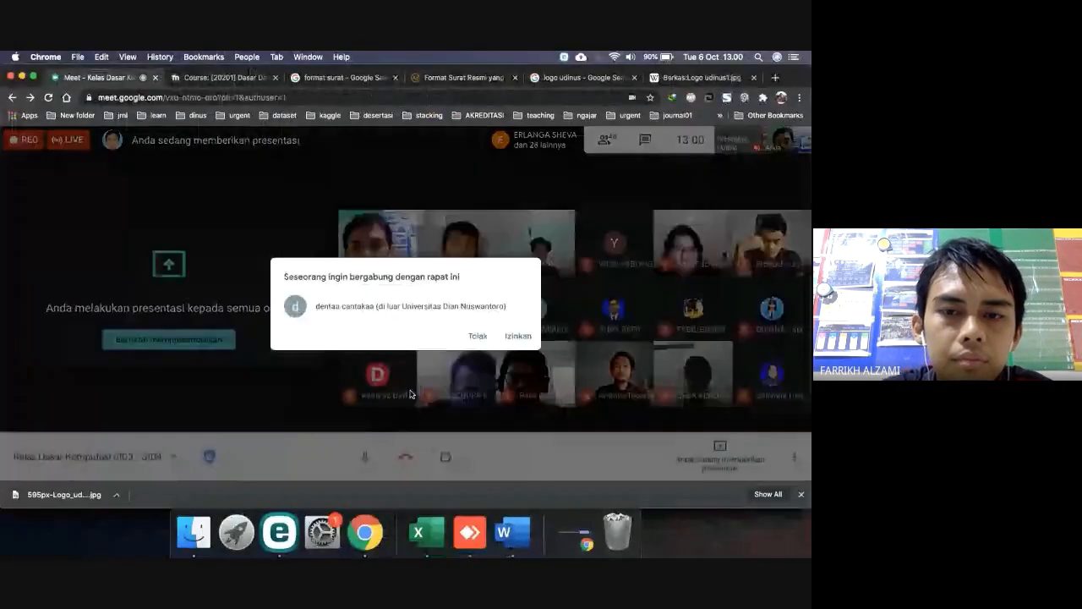
click(517, 337)
key(ctrl+Right)
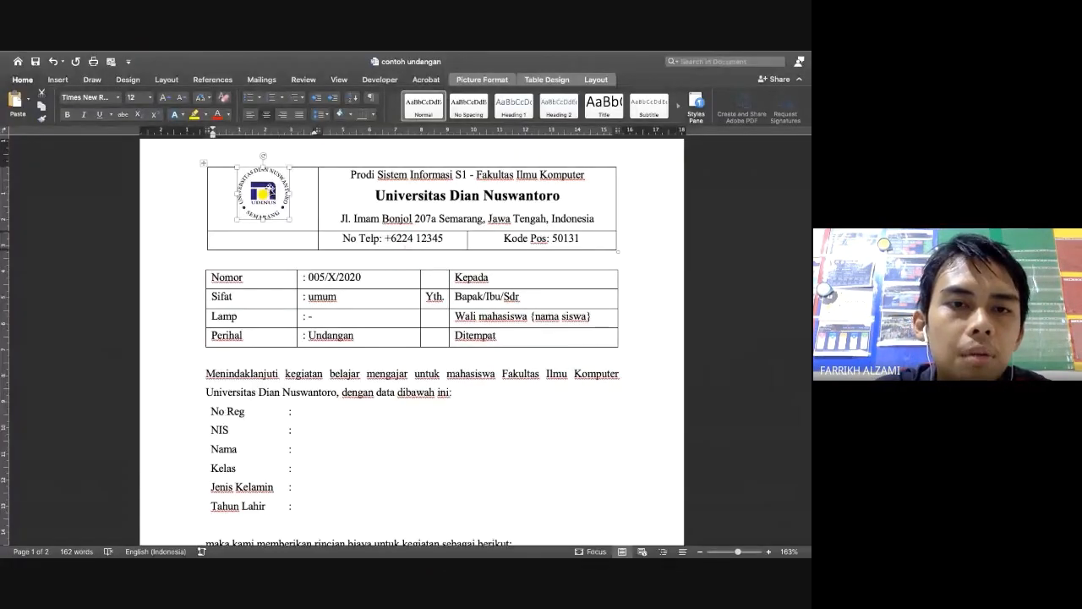
Back in Word, reselect the logo and close its shortcut menu without changes
click(270, 189)
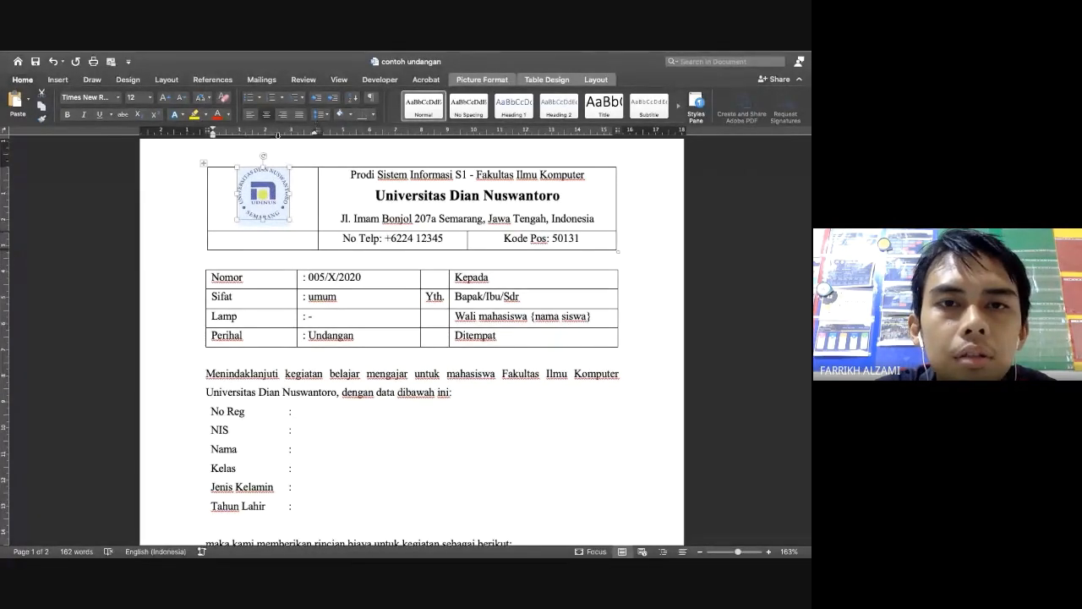
right_click(263, 194)
click(258, 186)
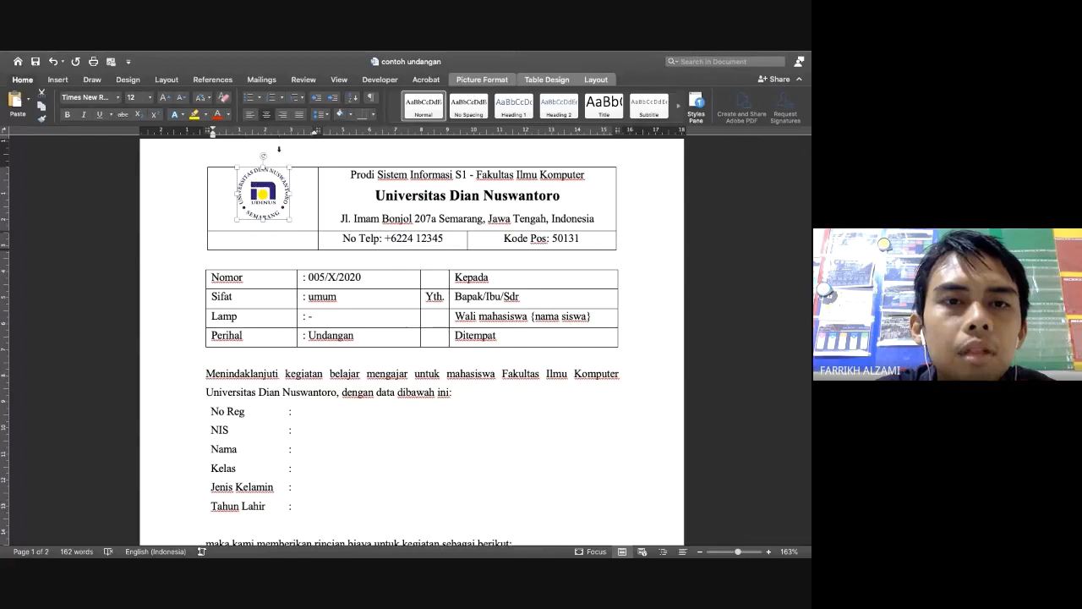
right_click(269, 174)
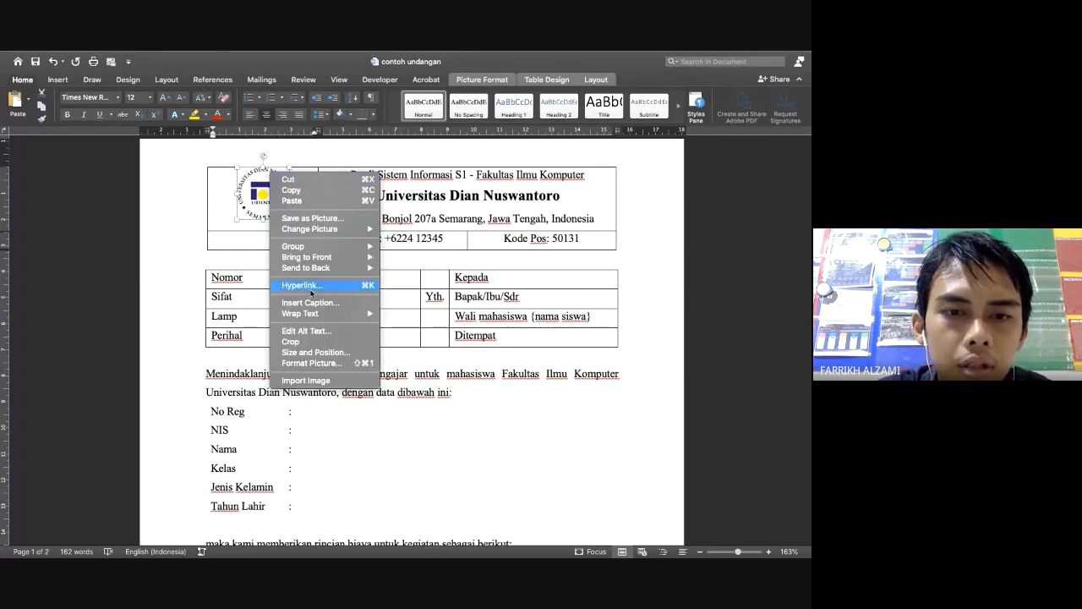
click(332, 354)
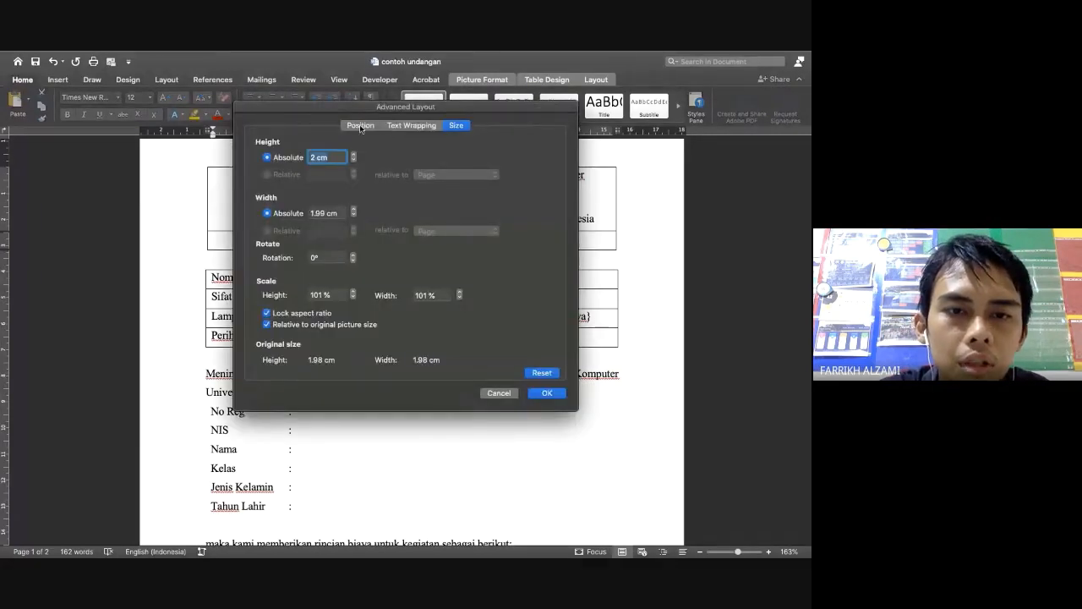
click(360, 126)
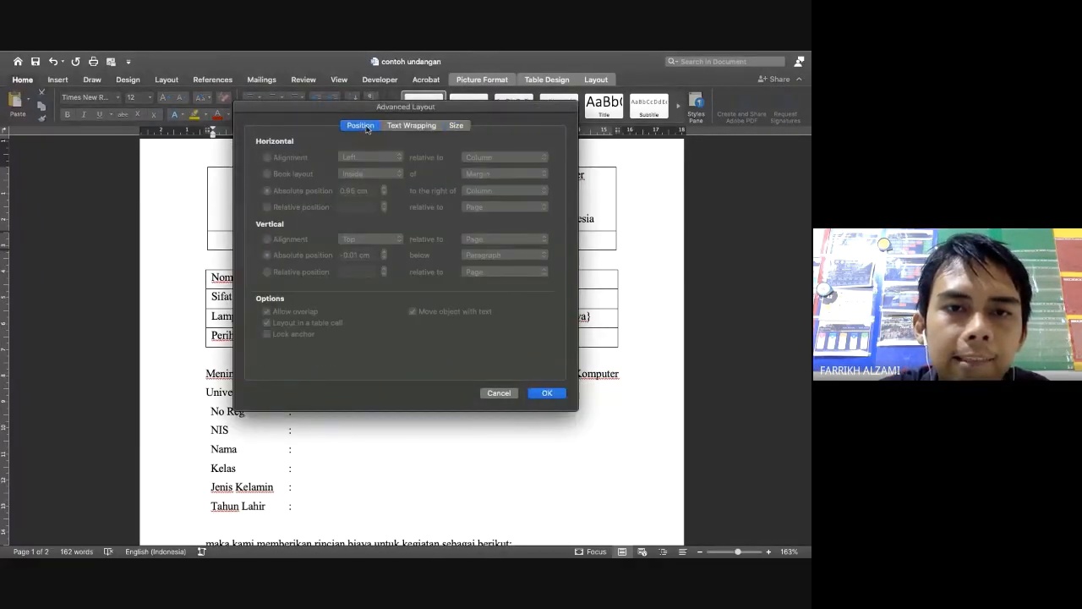
click(413, 126)
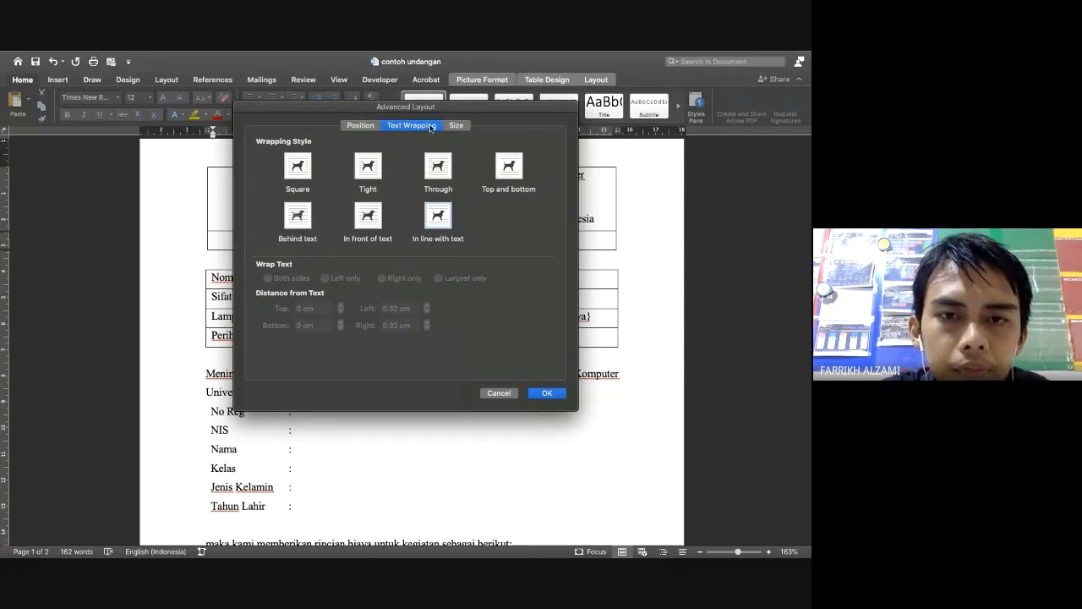
click(547, 392)
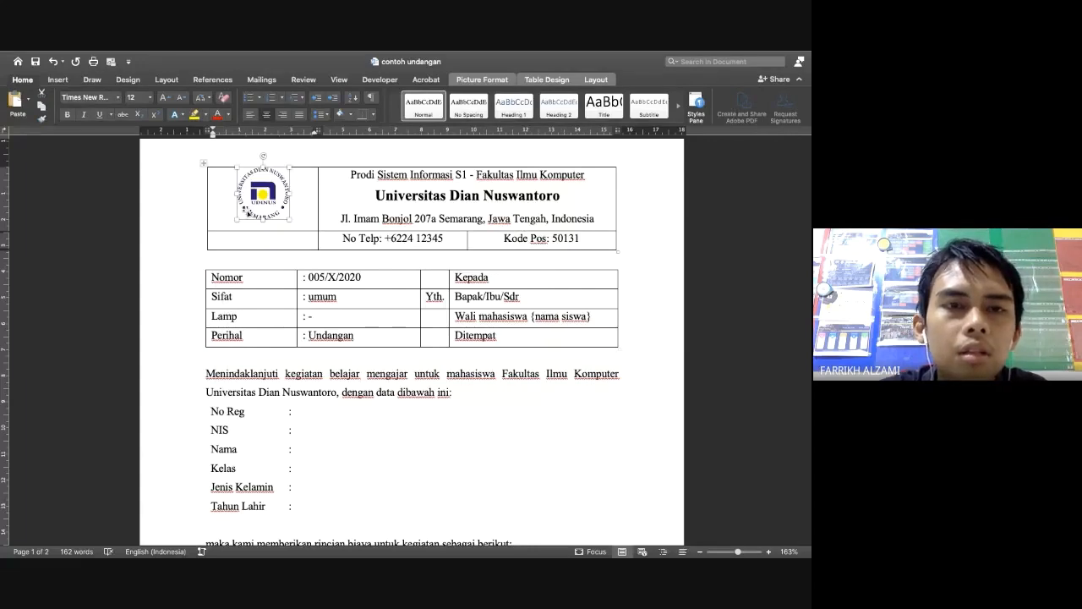
Switch the letterhead table's borders off, then back to All Borders
click(204, 164)
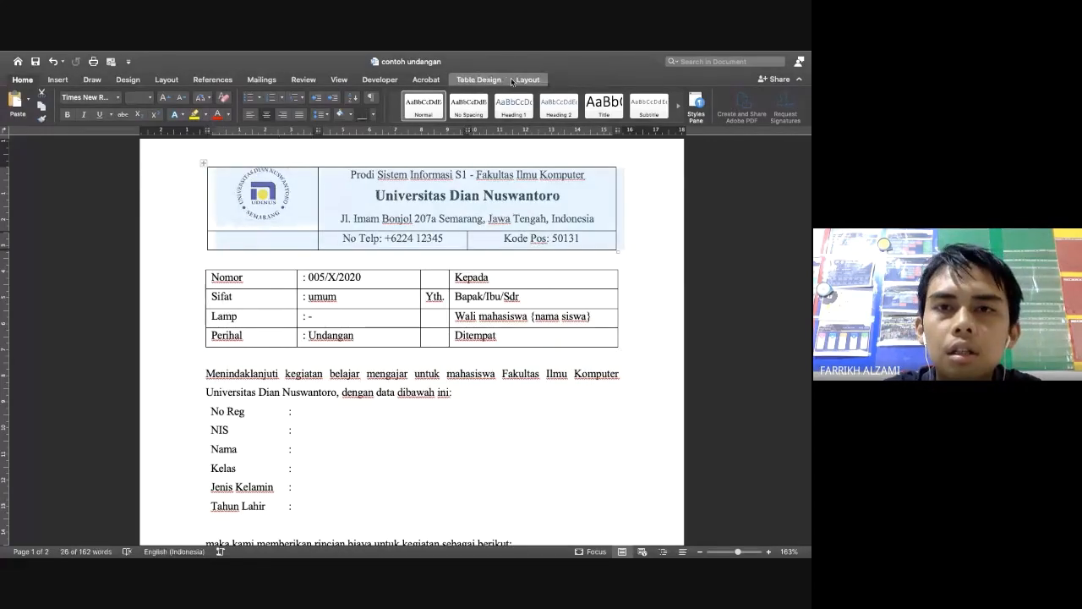
click(479, 80)
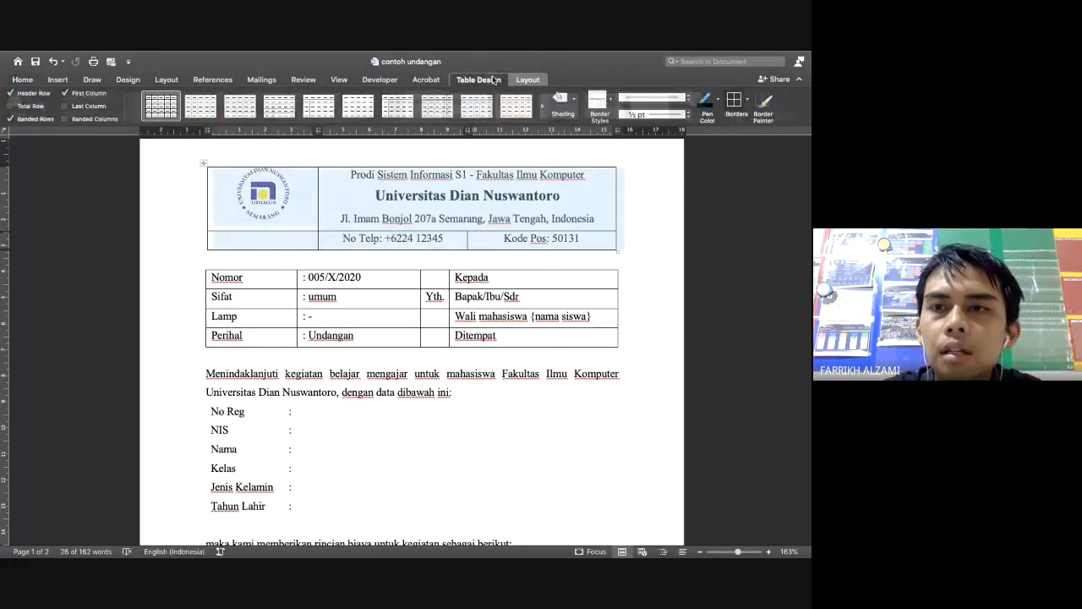
click(748, 100)
click(730, 180)
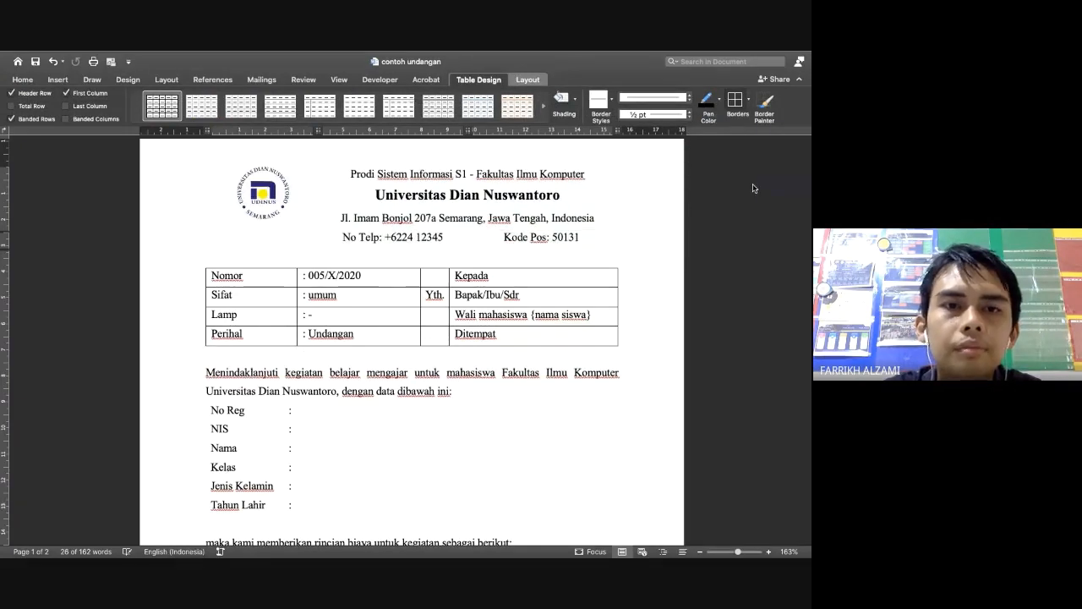
click(284, 309)
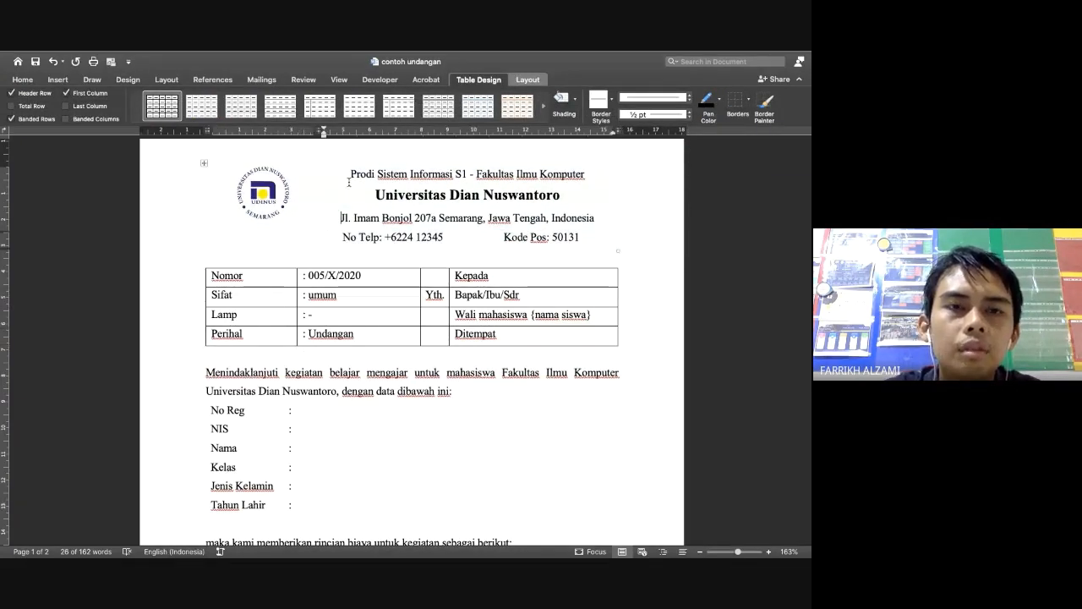
click(204, 164)
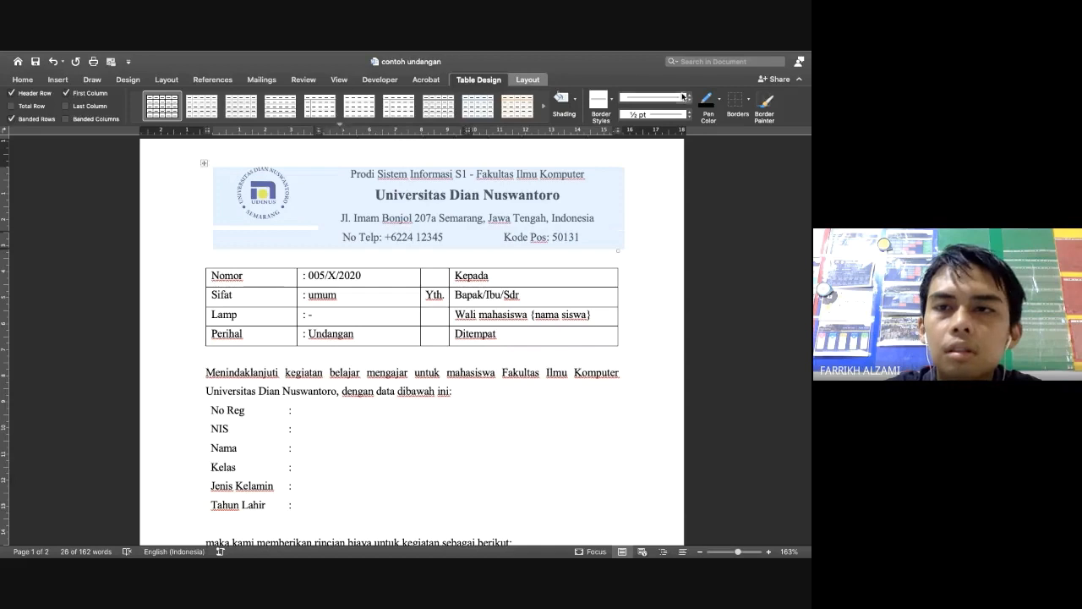
click(750, 100)
click(730, 193)
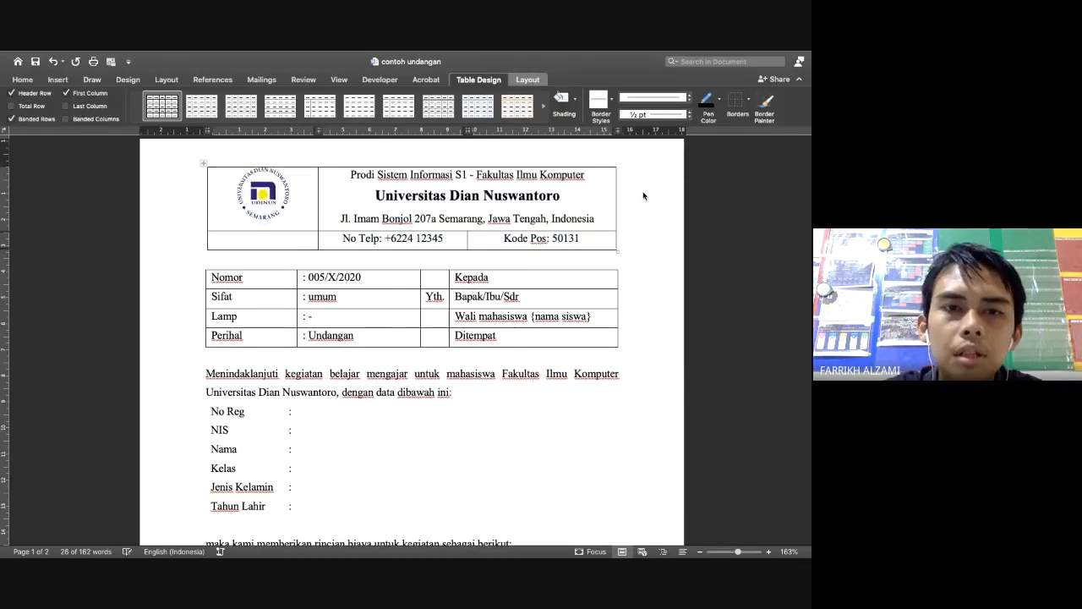
Drag the column divider left to narrow the logo column, then set the table to No Border
click(323, 194)
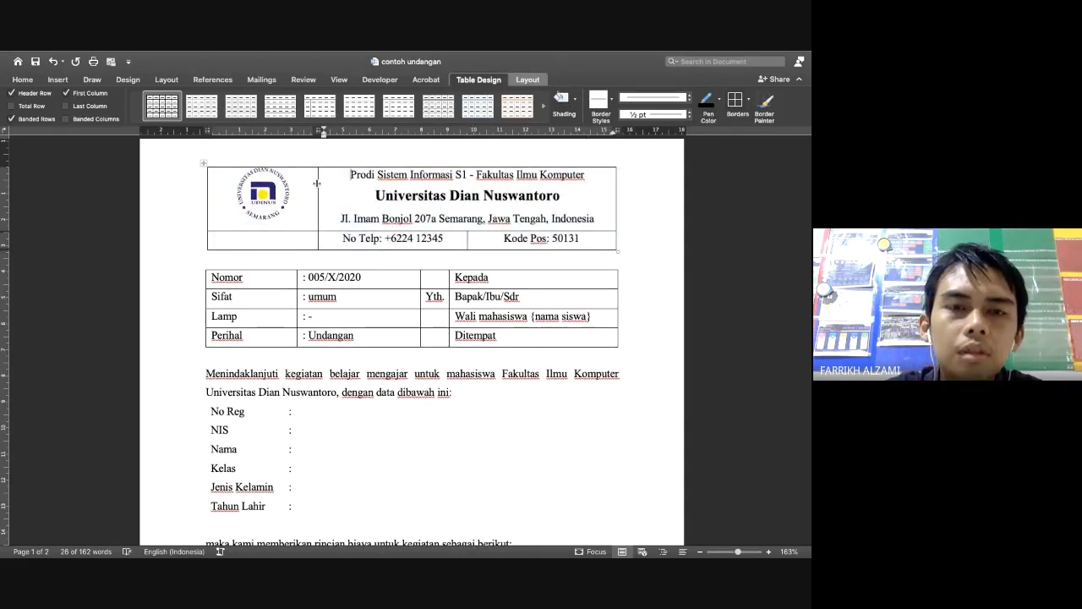
drag(317, 184, 284, 184)
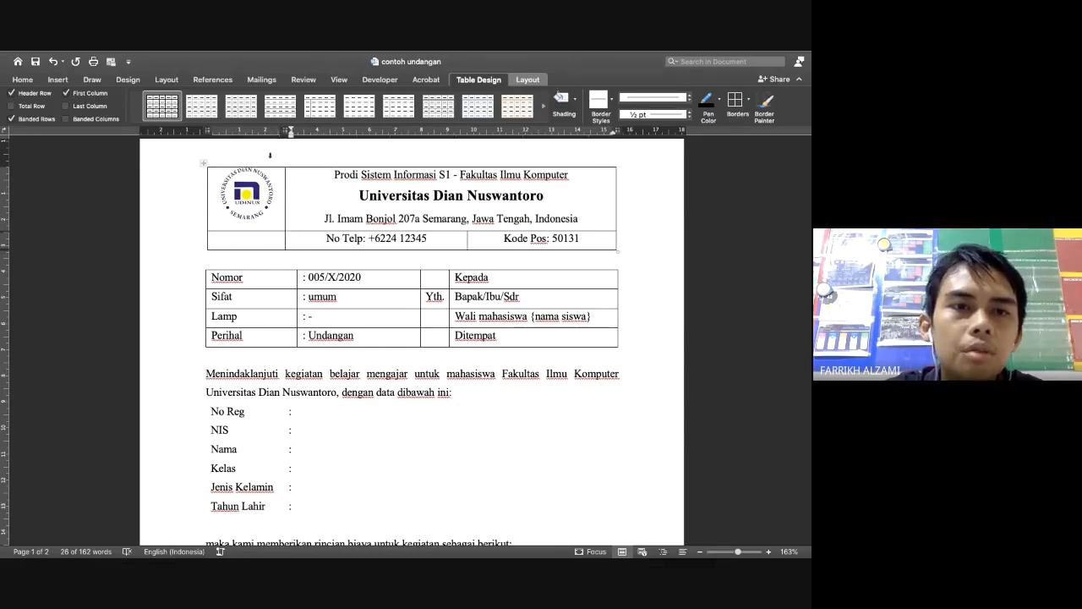
click(203, 163)
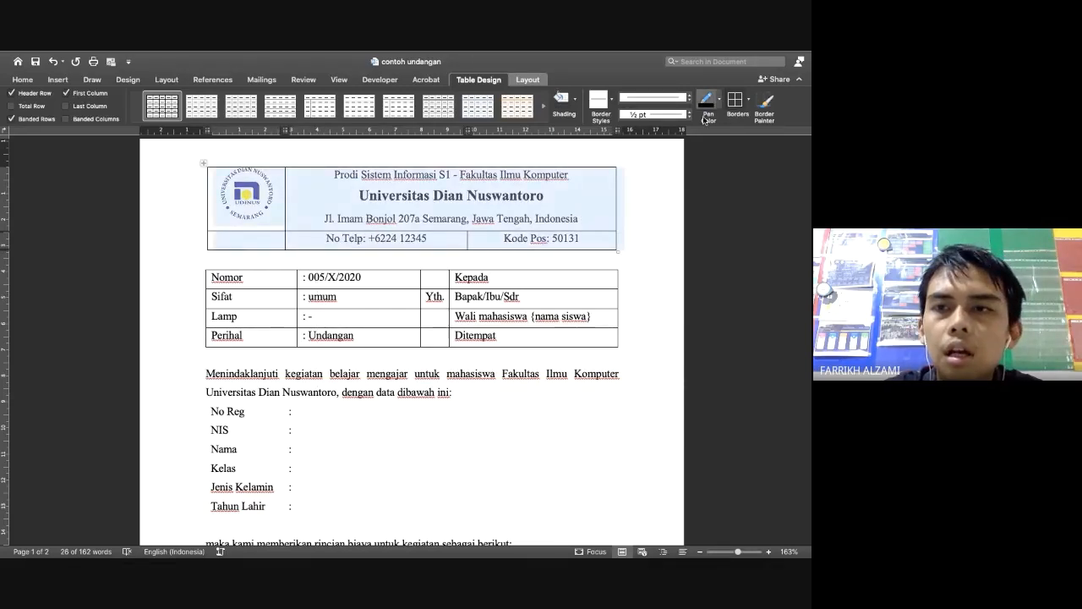
click(748, 100)
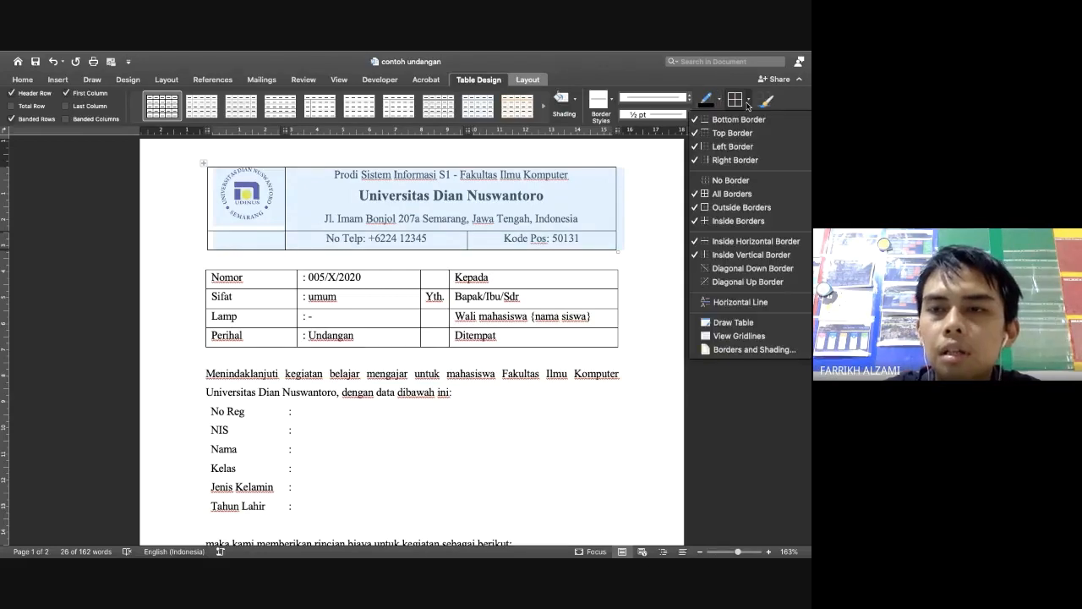
click(749, 181)
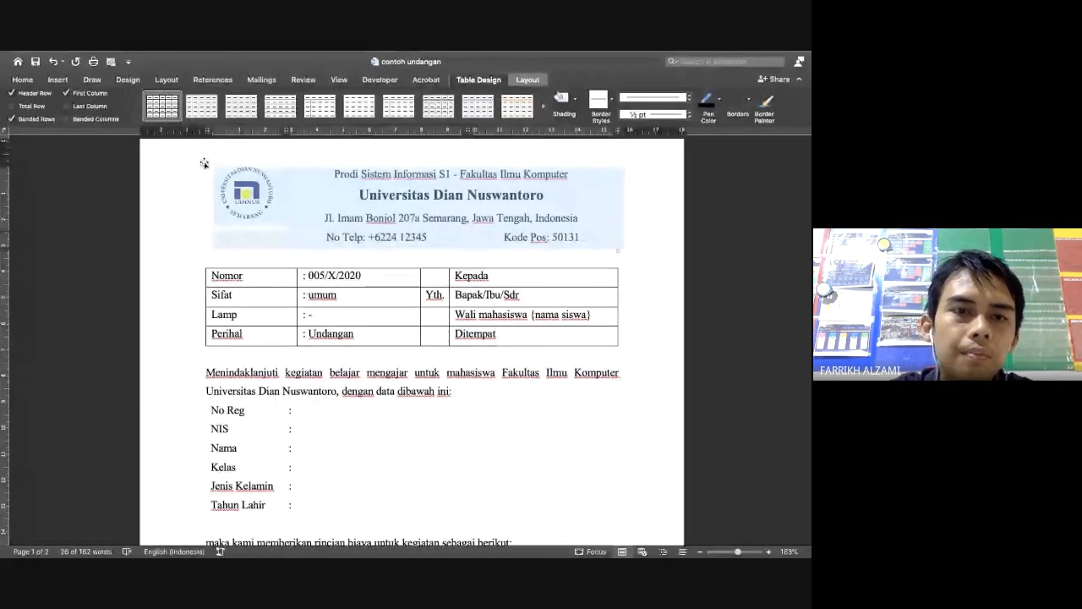
Briefly show all borders, then reselect the letterhead table and set it to No Border
click(748, 100)
click(727, 188)
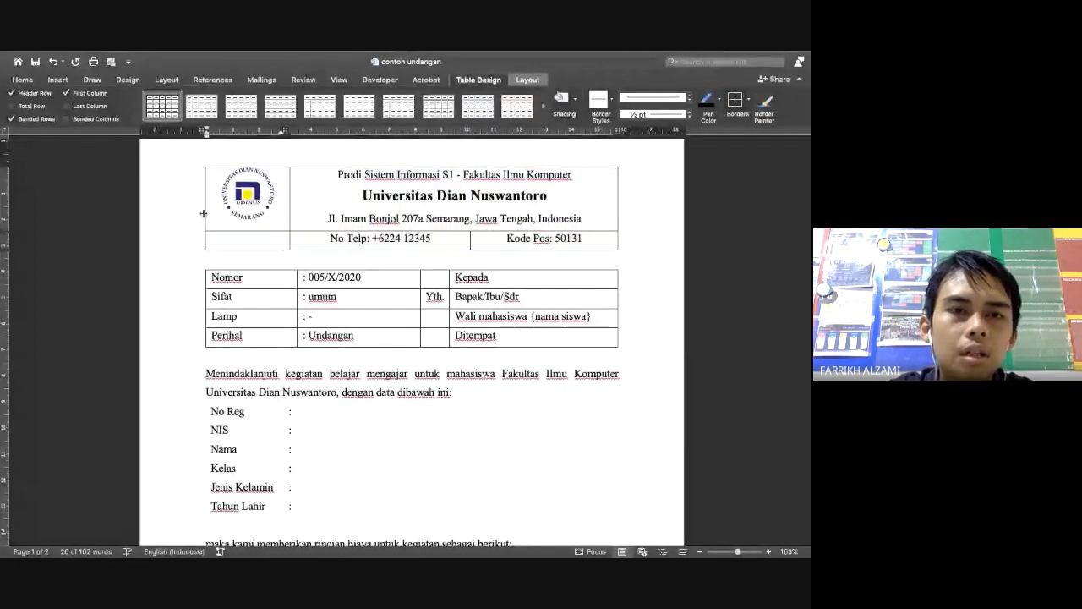
click(207, 173)
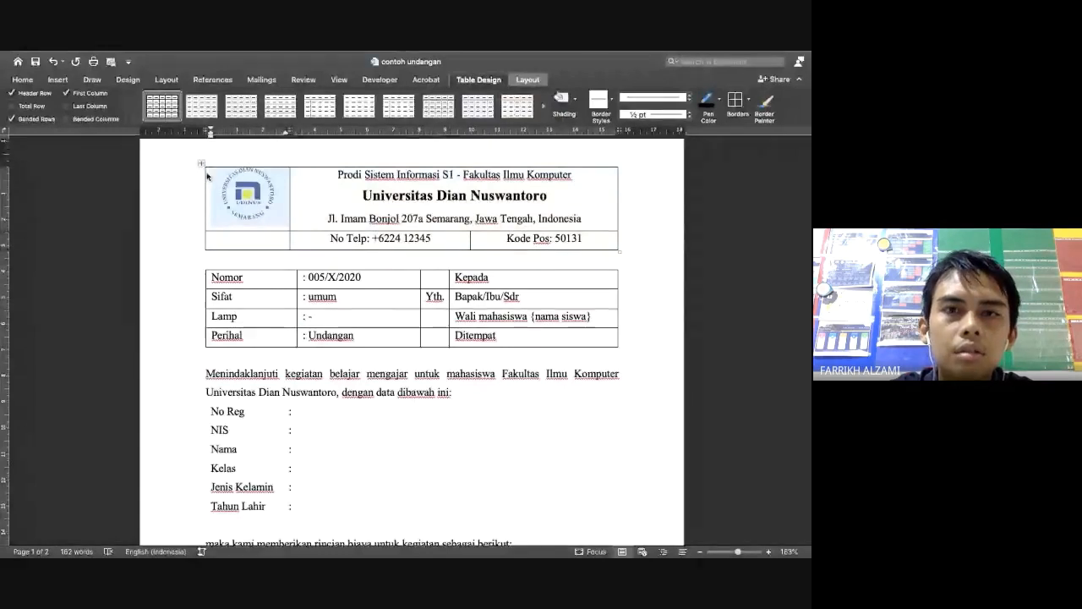
key(super+a)
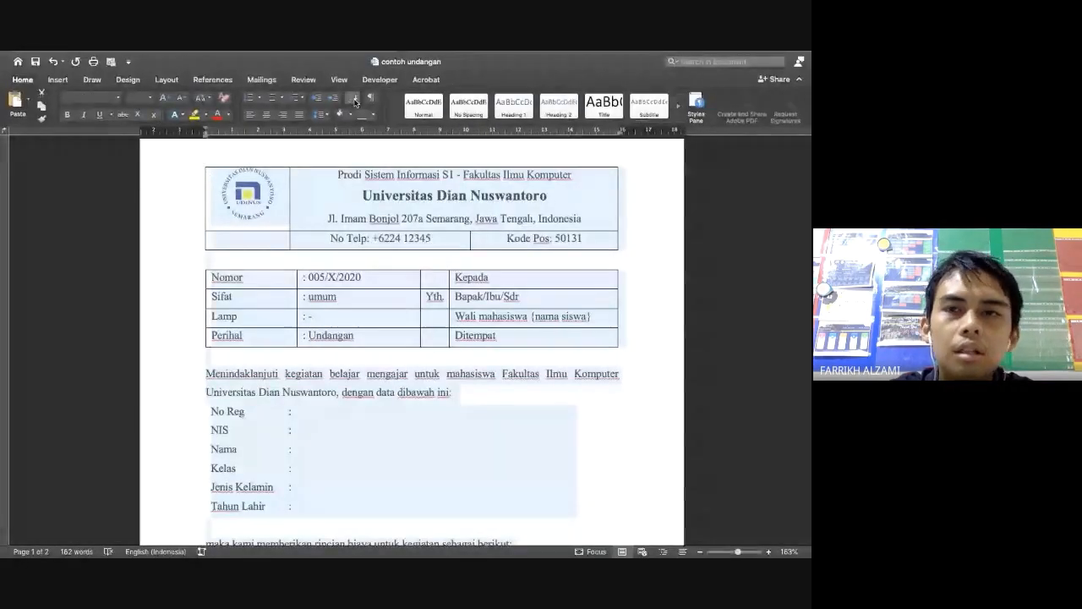
click(228, 181)
click(201, 163)
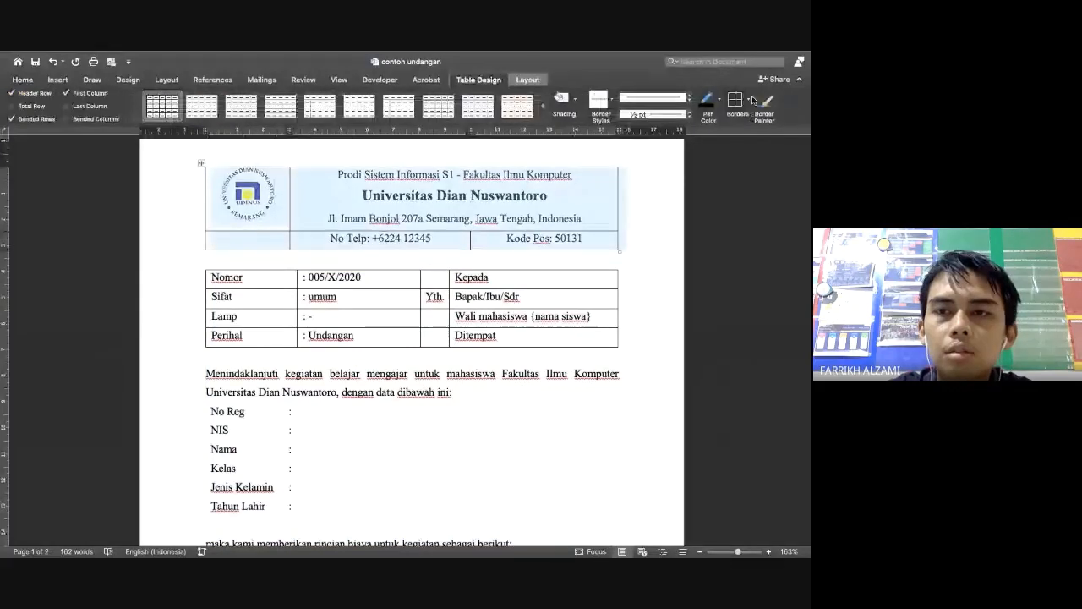
click(750, 101)
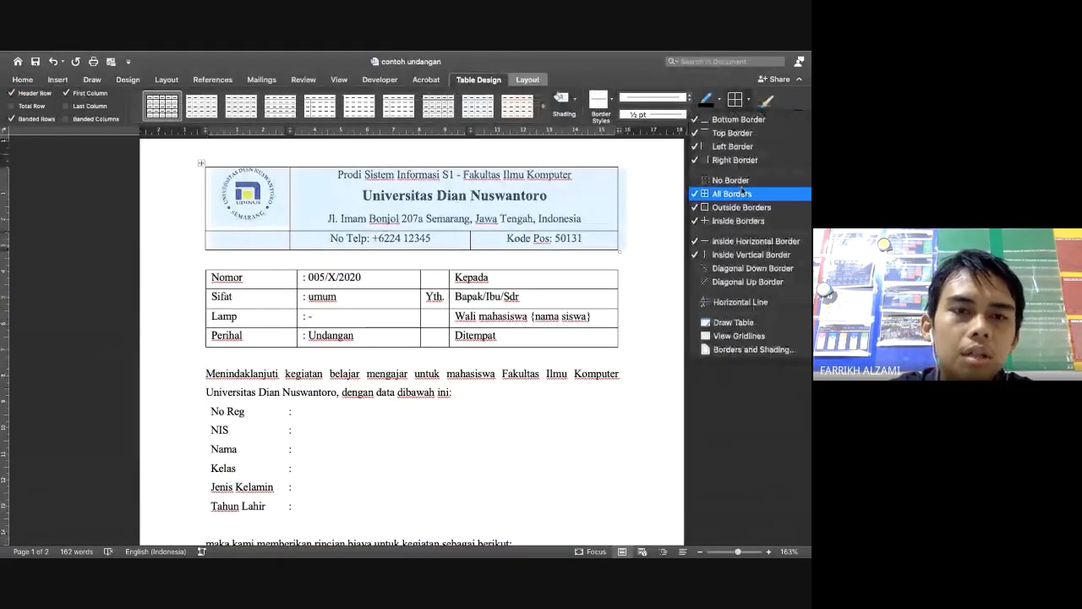
click(742, 181)
Remove the borders from the Nomor/Sifat/Lamp/Perihal table
click(213, 293)
click(203, 263)
click(736, 100)
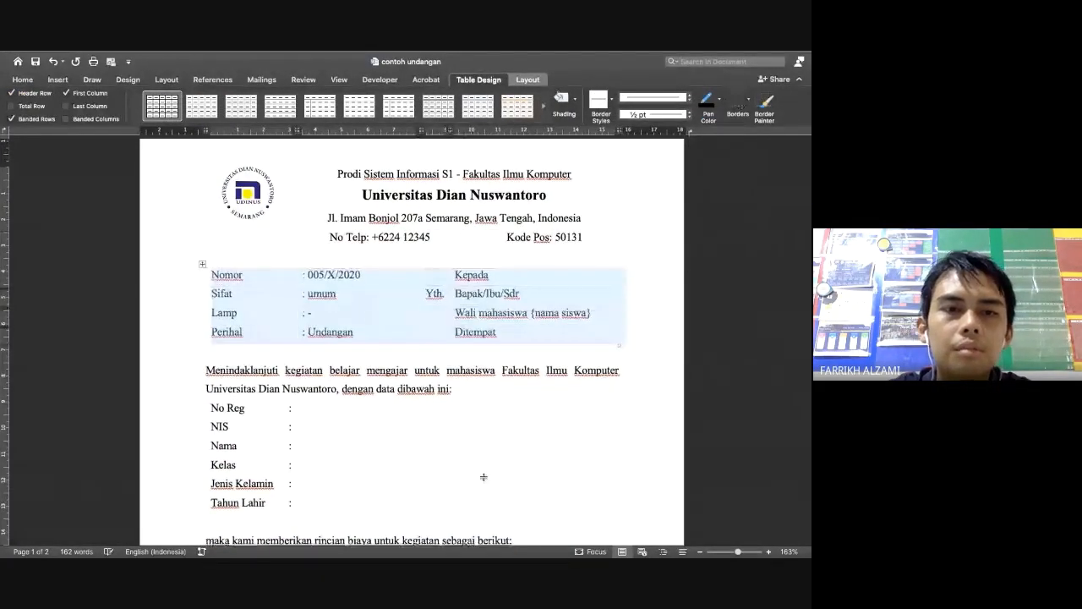
click(453, 482)
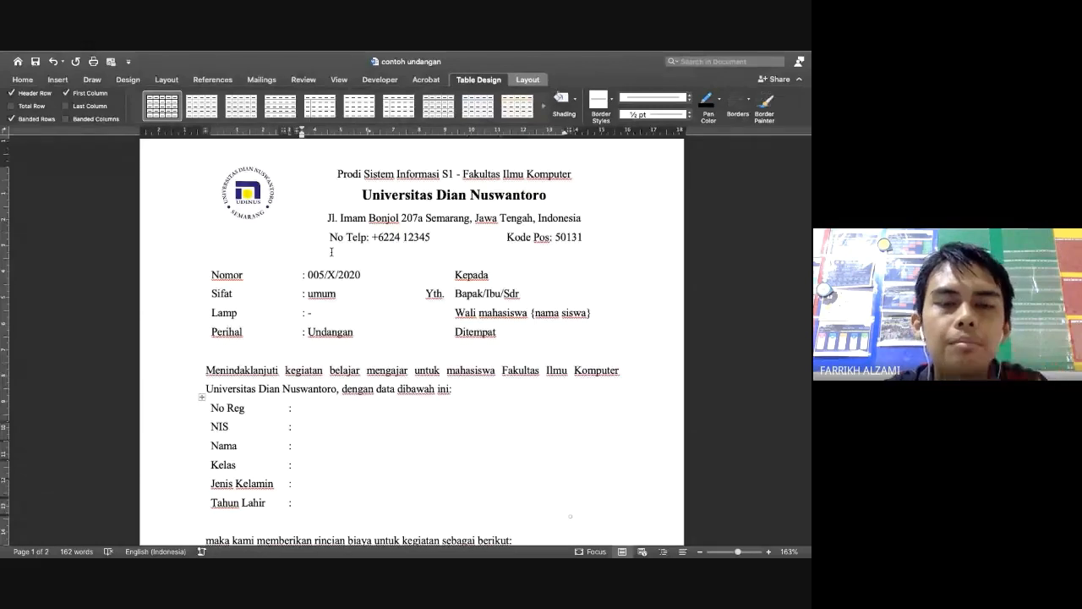
key(ctrl+Left)
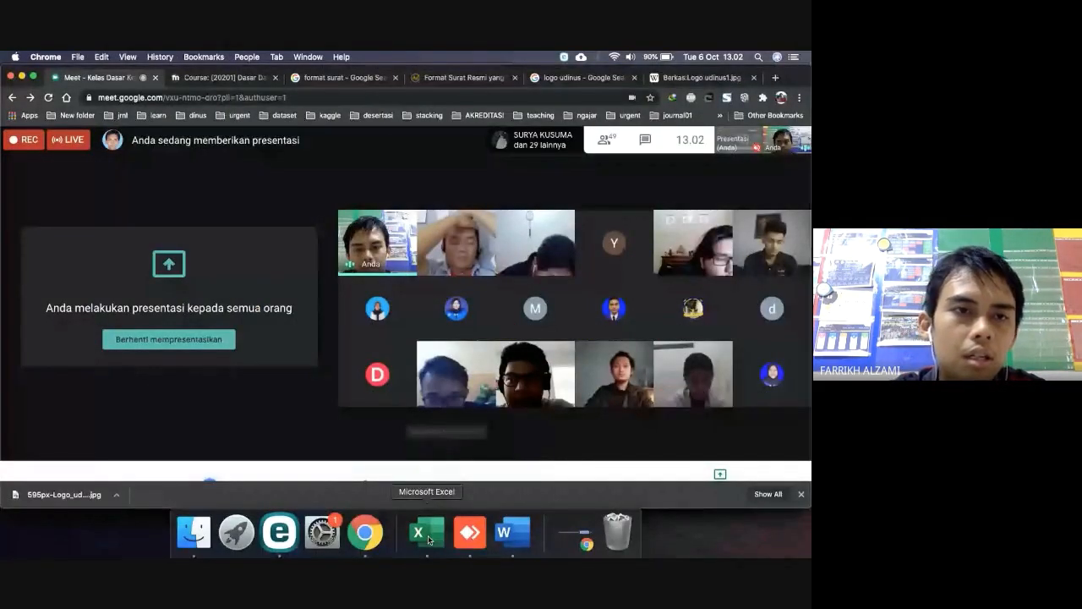
click(428, 535)
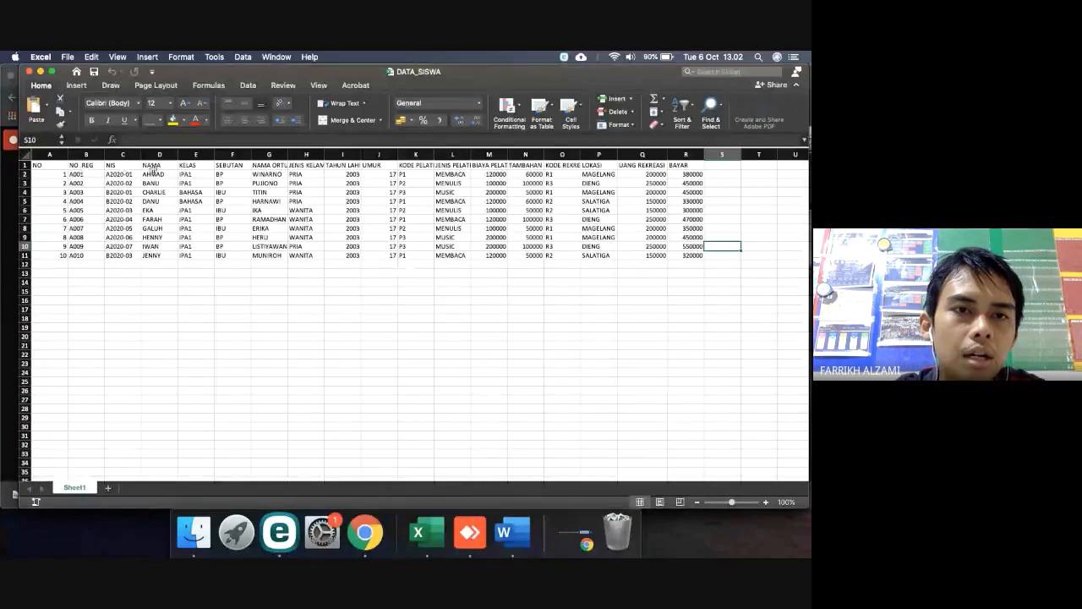
double_click(289, 154)
click(290, 166)
key(Right)
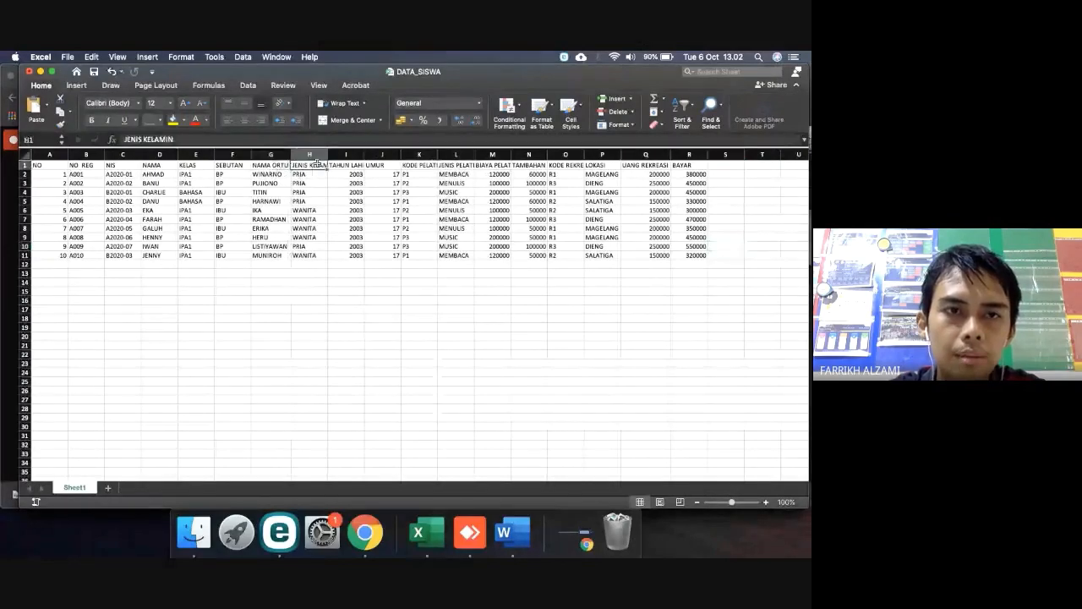
key(Right)
key(Right)
key(Right)
key(Right)
key(Right)
key(Right)
key(Right)
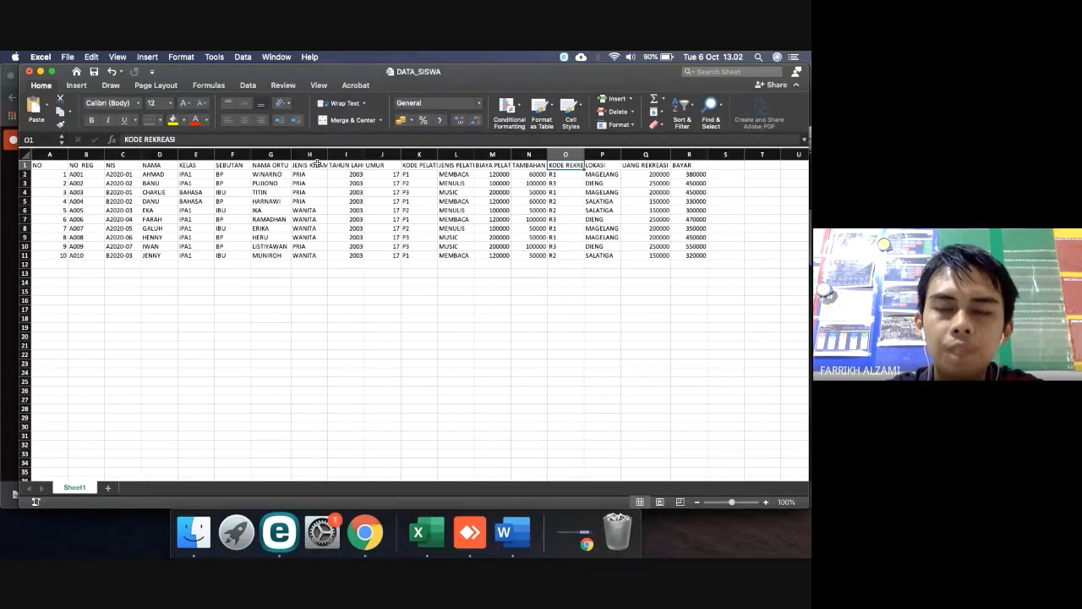
key(ctrl+Right)
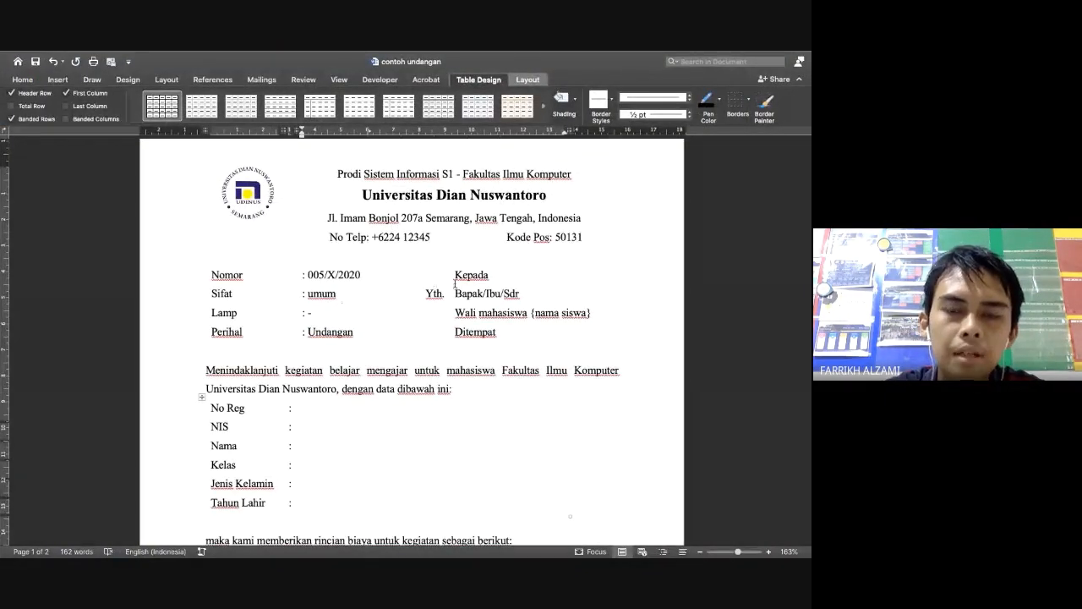
key(ctrl+Left)
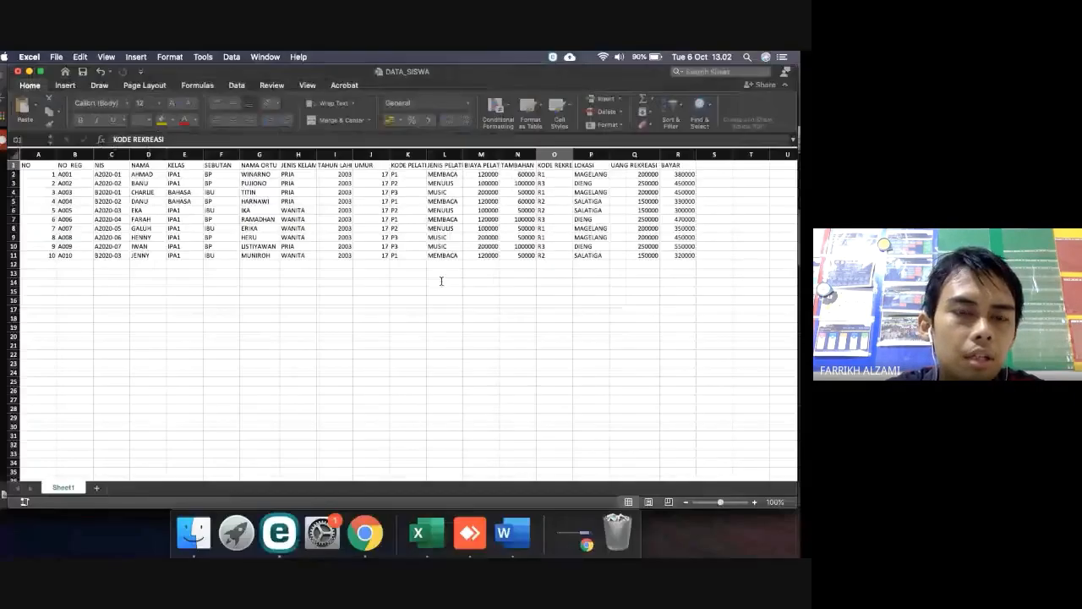
key(ctrl+Right)
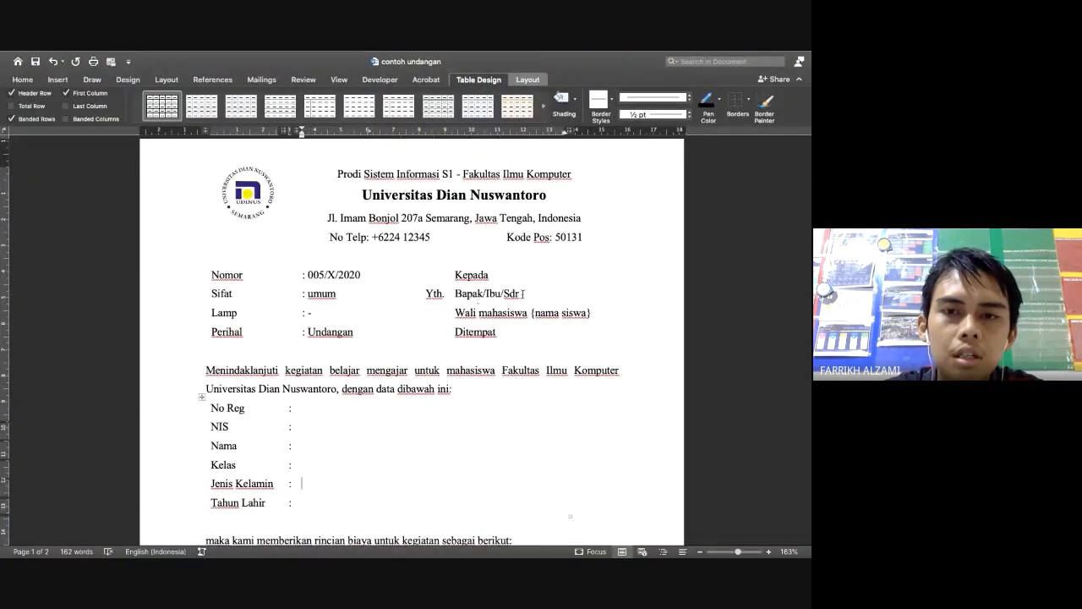
click(522, 294)
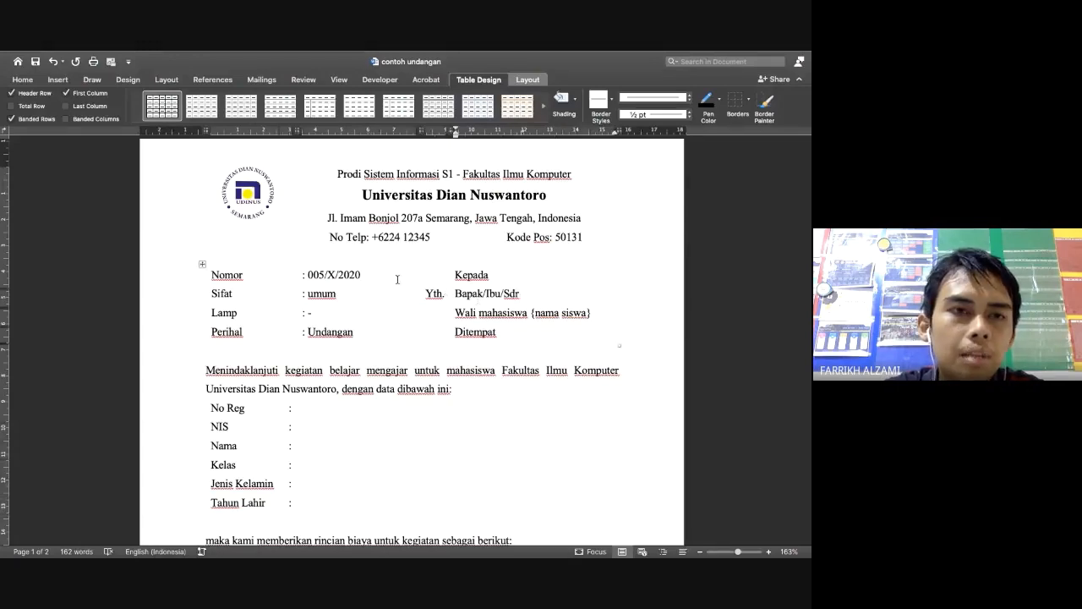
key(ctrl+Left)
key(ctrl+Right)
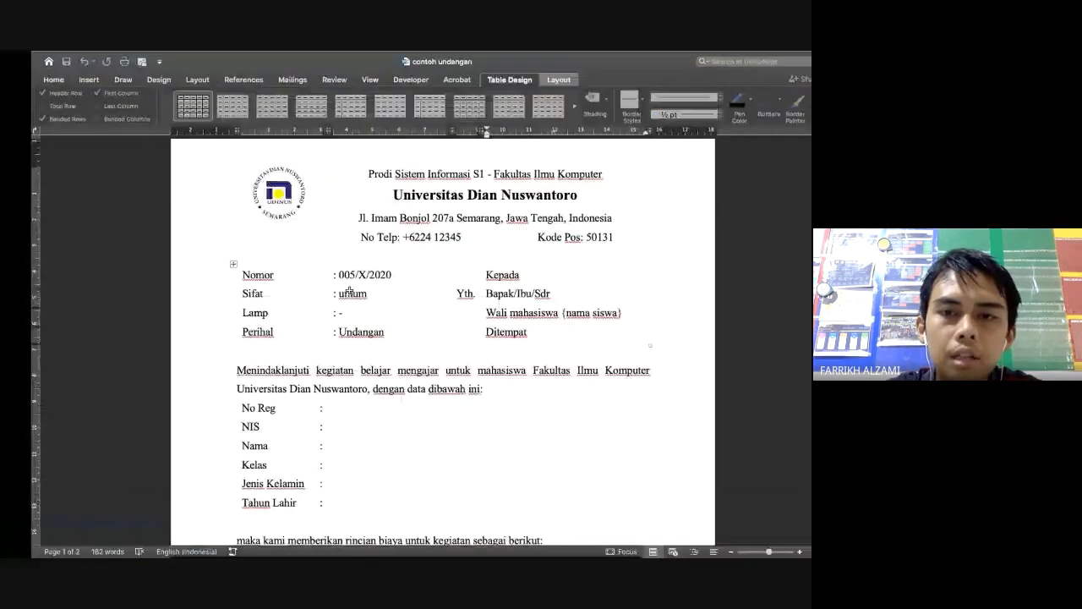
key(ctrl+Left)
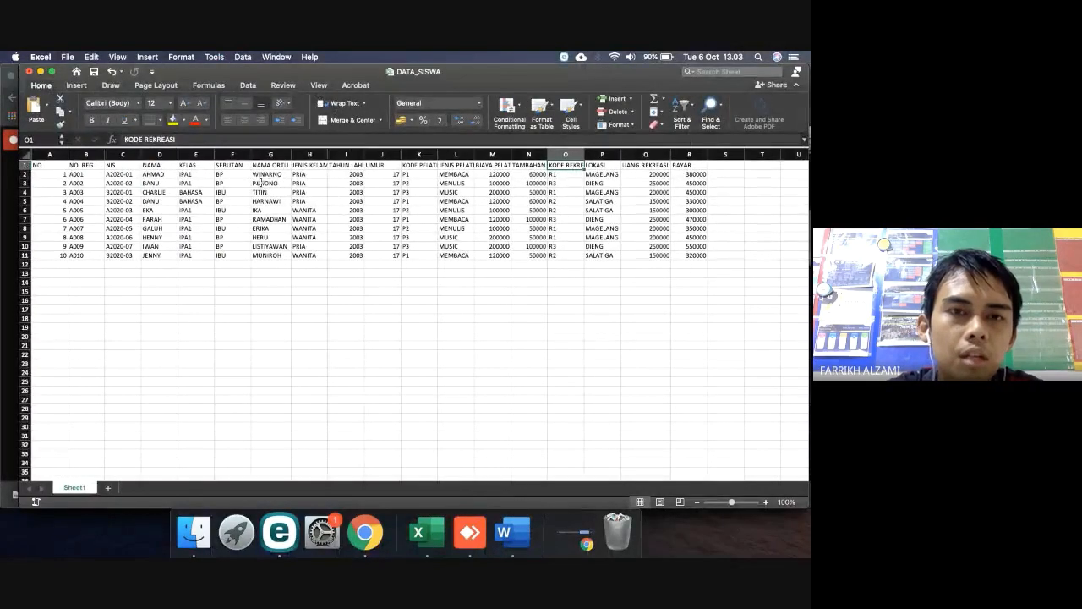
key(ctrl+Right)
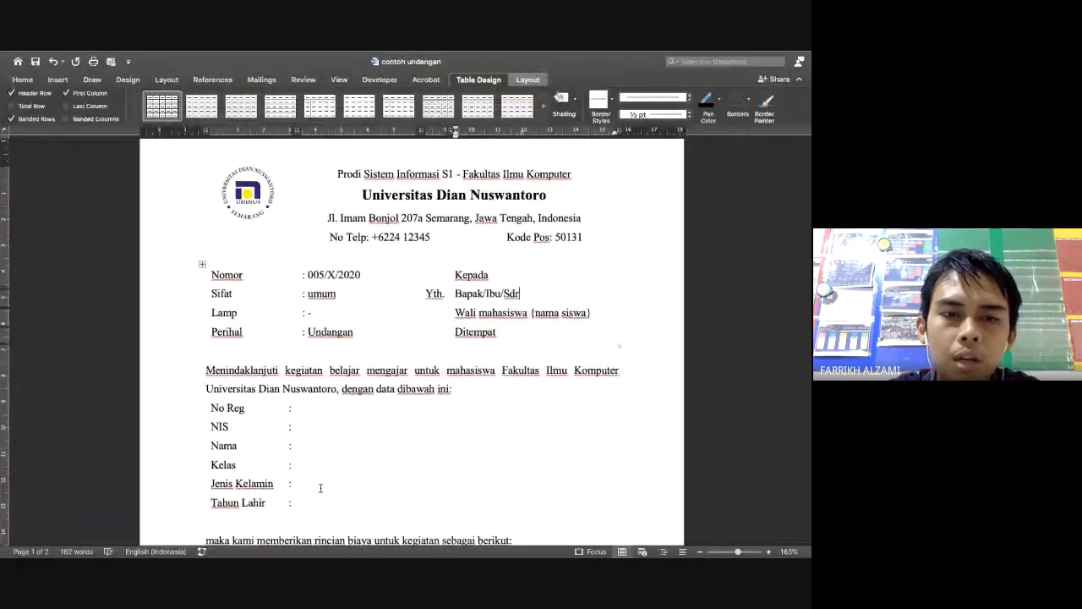
scroll(321, 488, down, 3)
scroll(321, 488, up, 3)
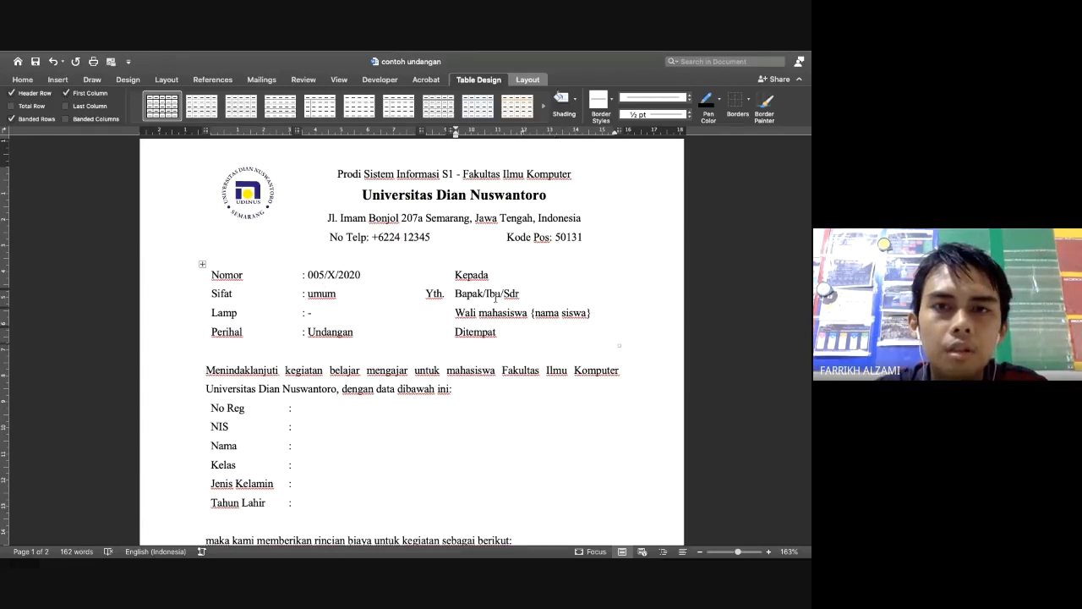
Delete 'Bapak/Ibu/Sdr' after Yth. and start a Letters mail merge from Mailings
key(BackSpace)
key(BackSpace)
key(BackSpace)
key(BackSpace)
key(BackSpace)
key(BackSpace)
key(BackSpace)
key(BackSpace)
key(BackSpace)
key(BackSpace)
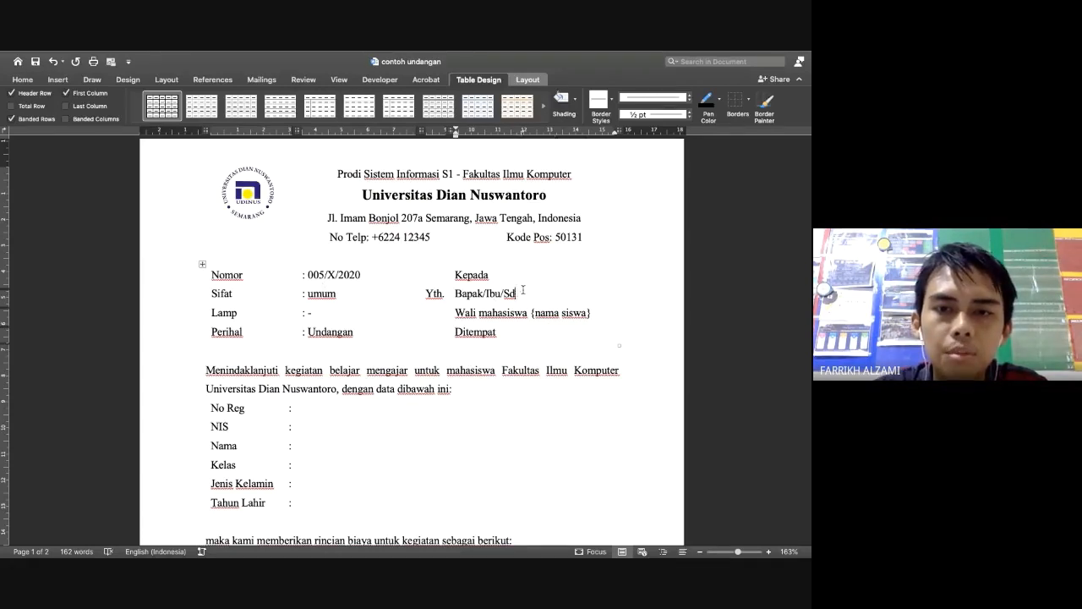
key(BackSpace)
key(BackSpace)
key(BackSpace)
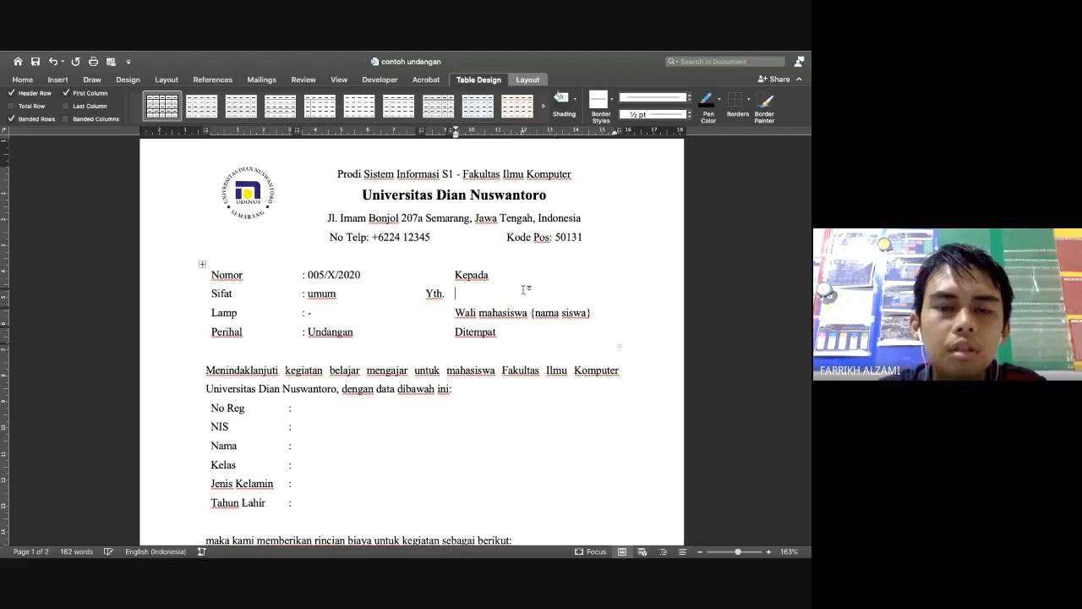
click(269, 81)
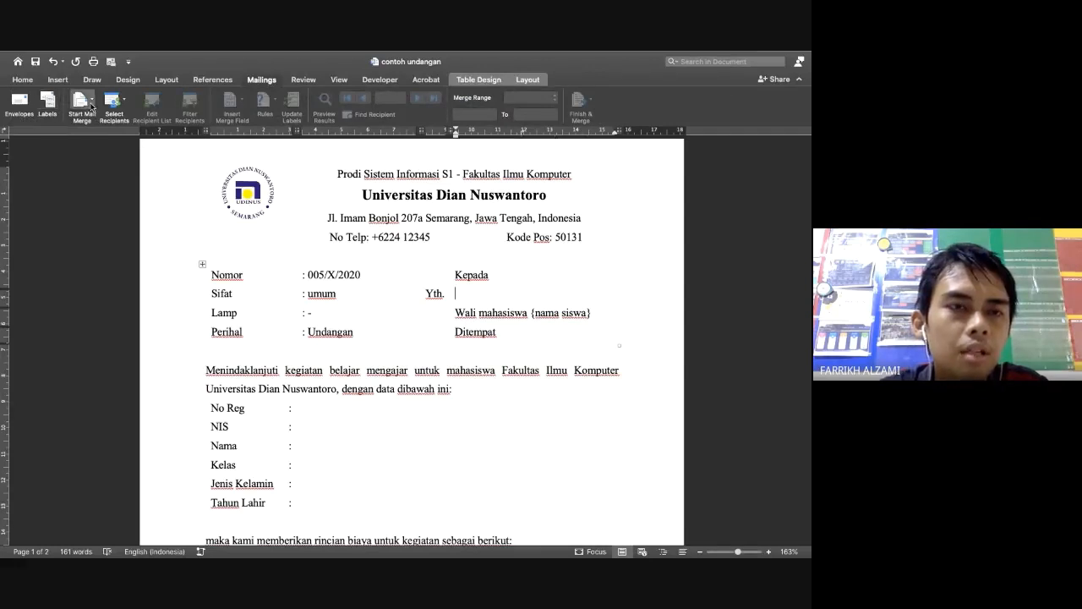
click(90, 103)
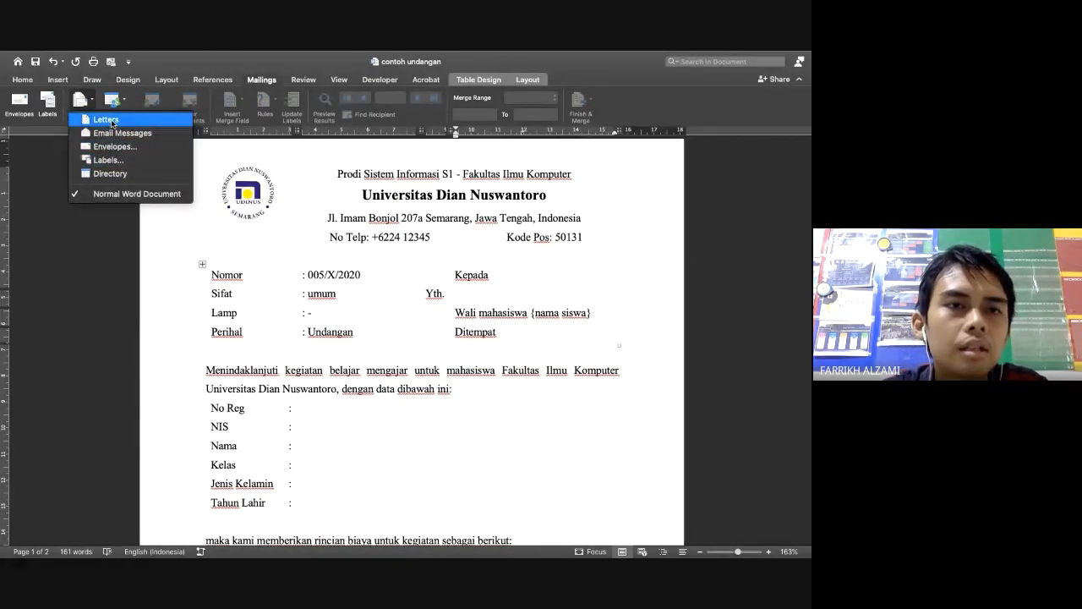
click(108, 120)
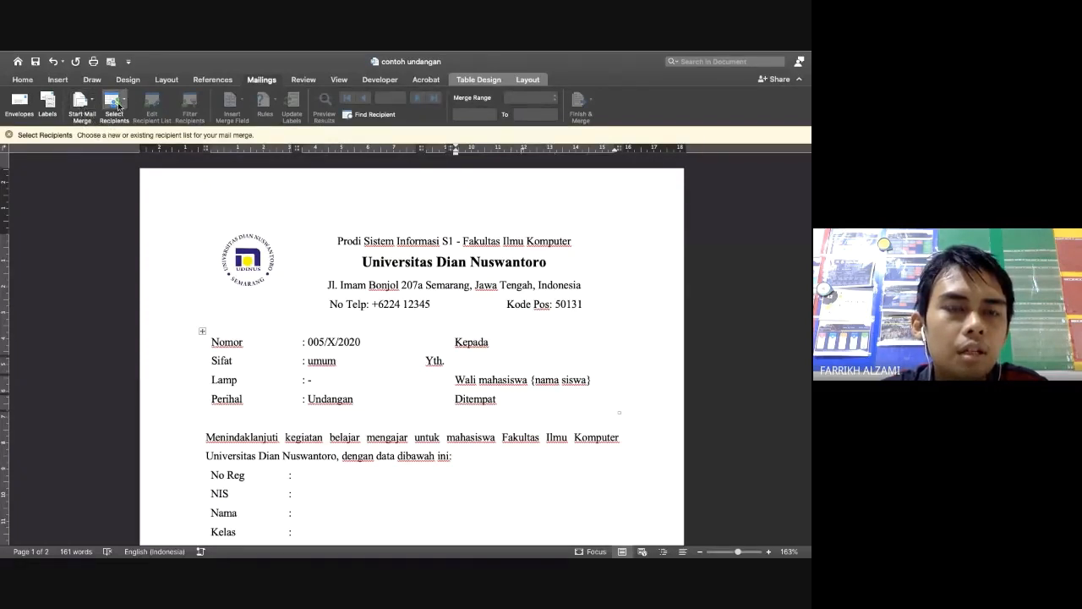
click(119, 104)
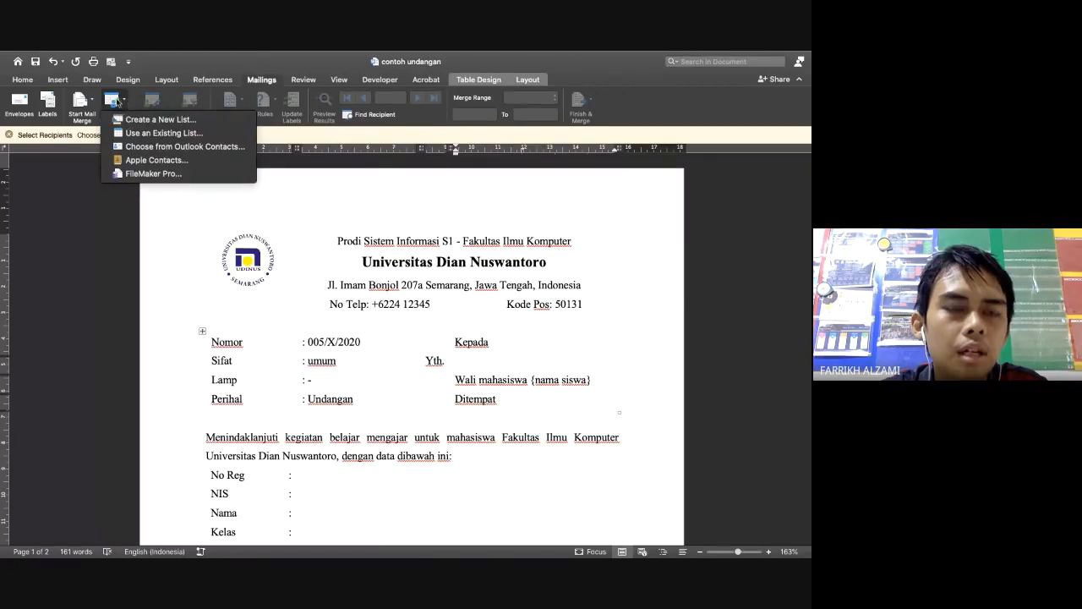
Choose DATA_SISWA.xlsx in Downloads as the existing recipient list
click(118, 103)
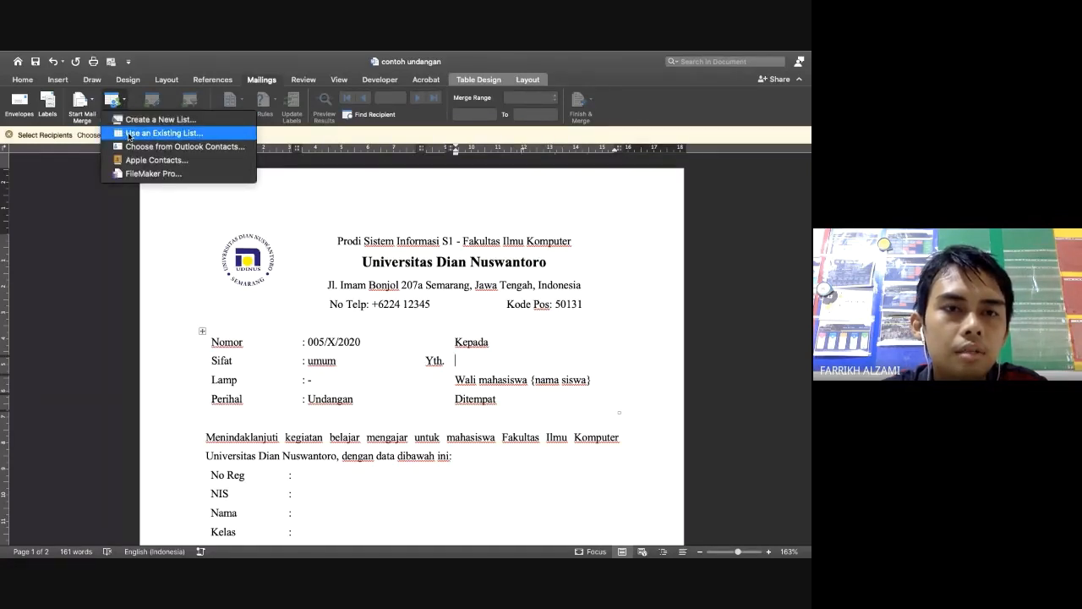
click(129, 135)
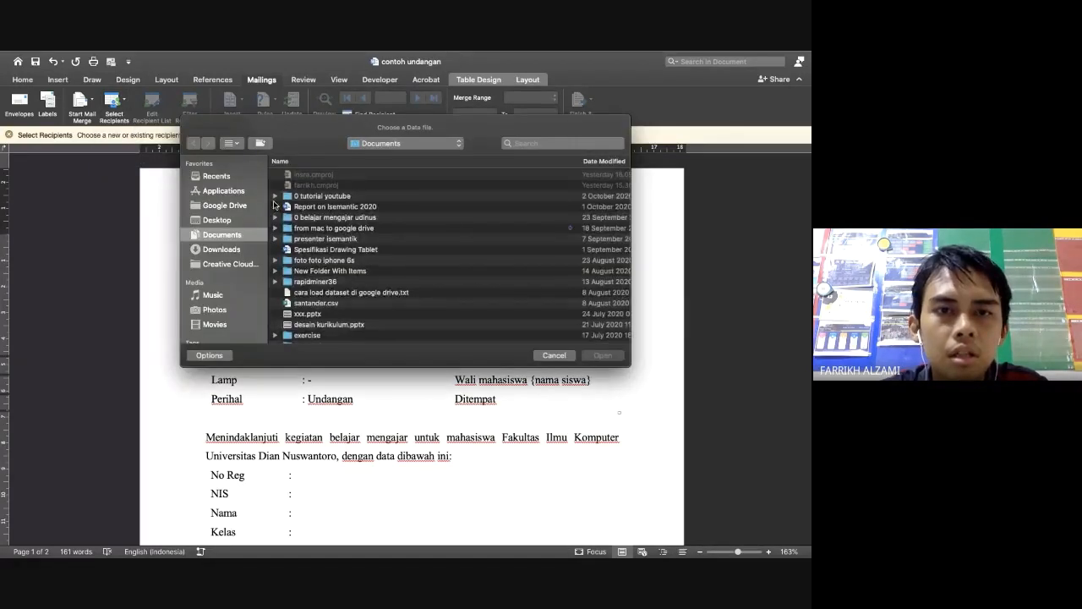
click(221, 249)
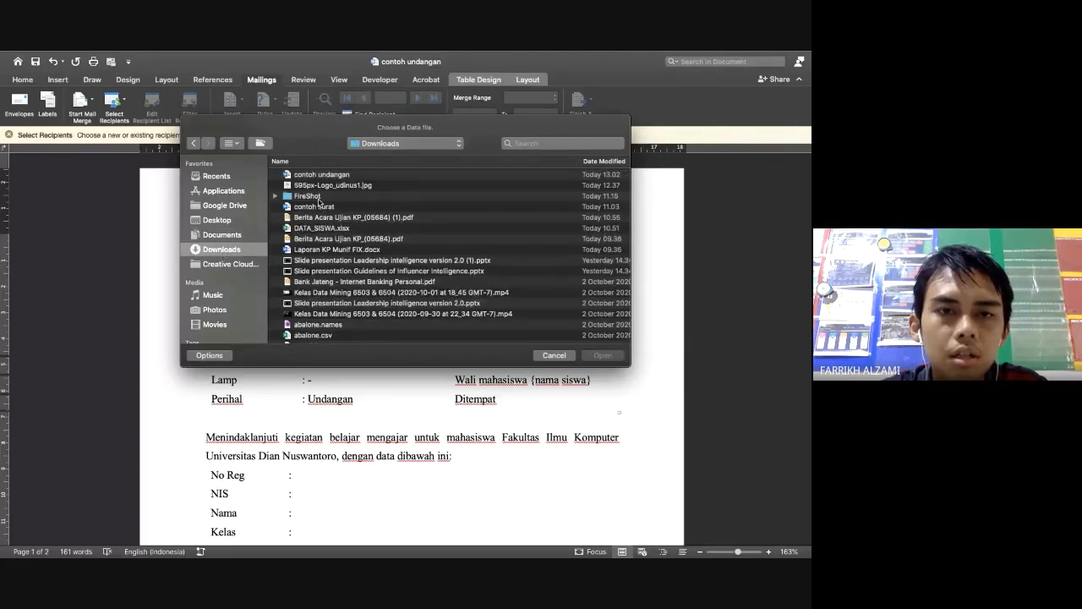
double_click(315, 228)
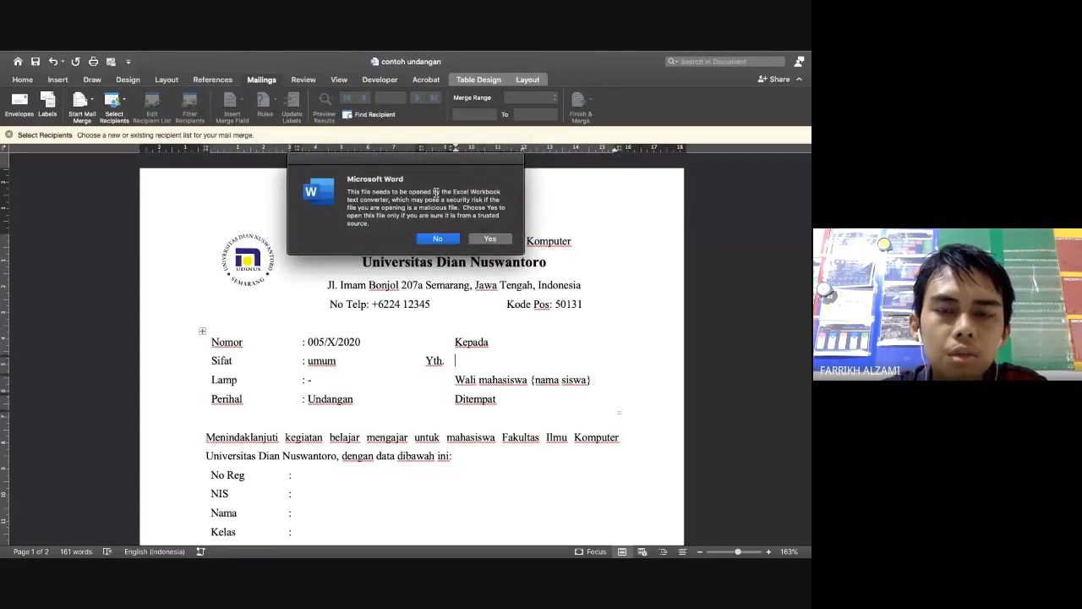
Accept the workbook security prompt, keep Sheet1 as the data sheet, then switch to Excel
click(494, 240)
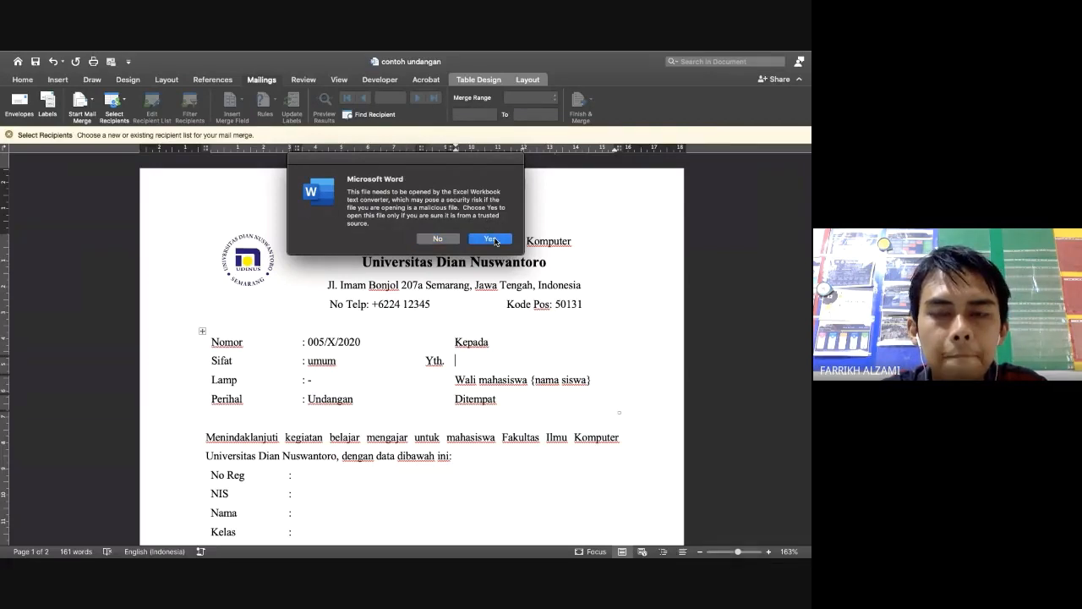
click(489, 240)
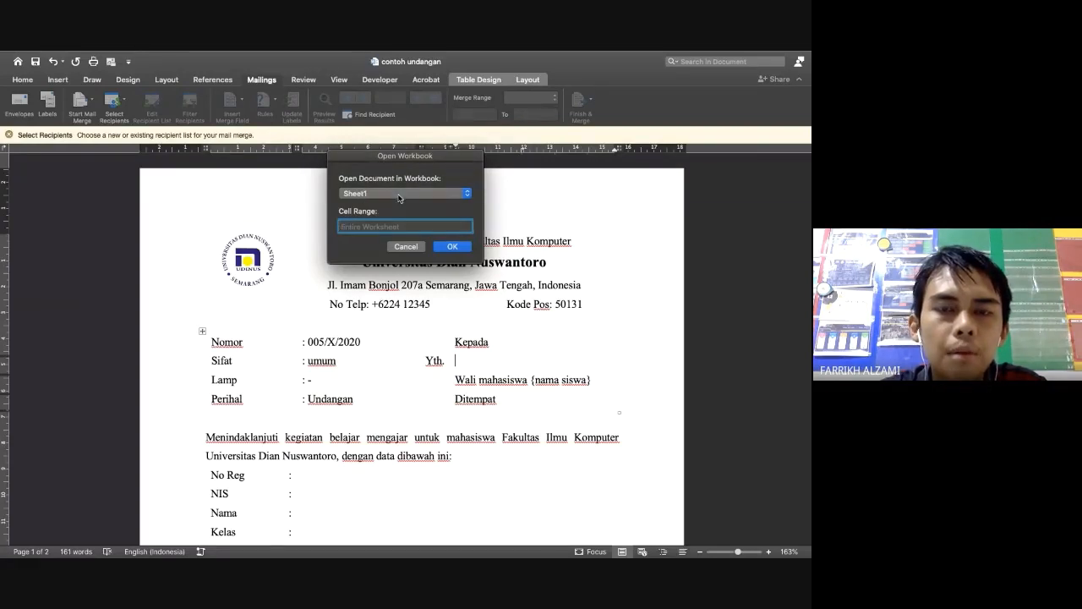
click(400, 195)
click(400, 195)
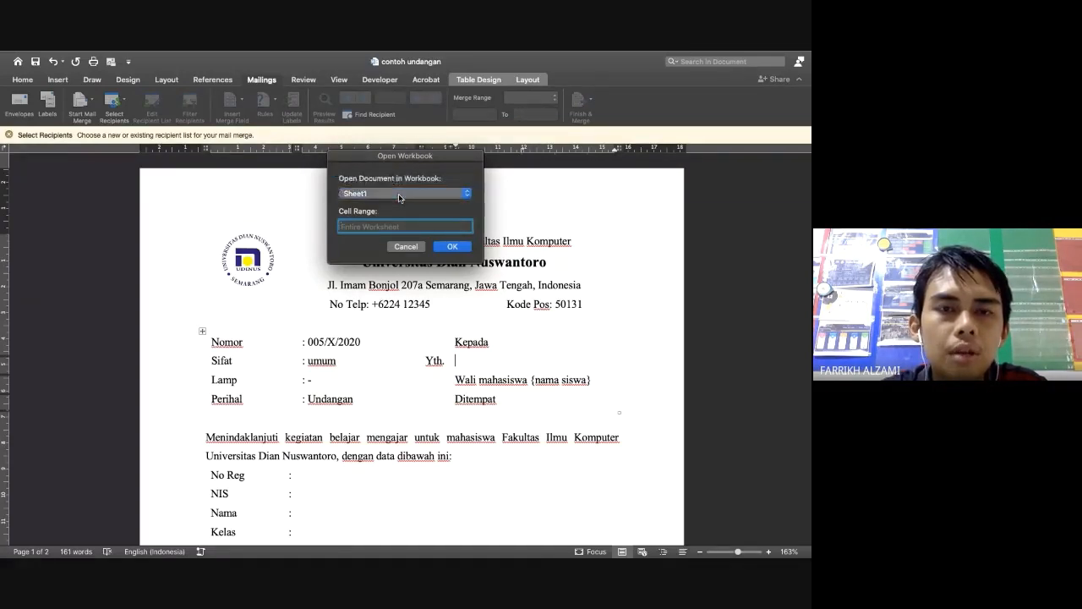
click(400, 198)
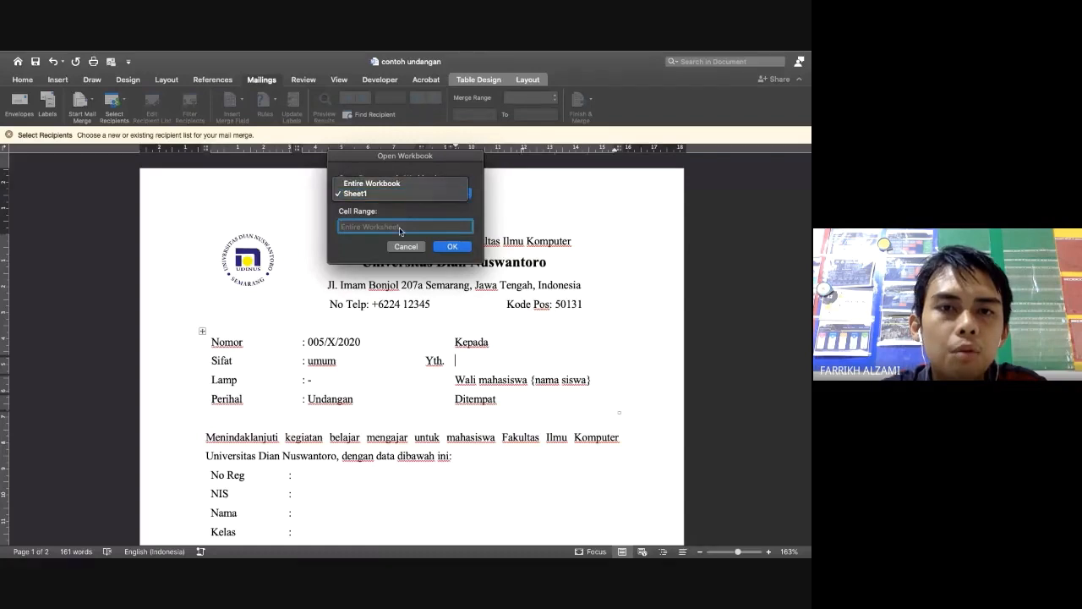
key(ctrl+Left)
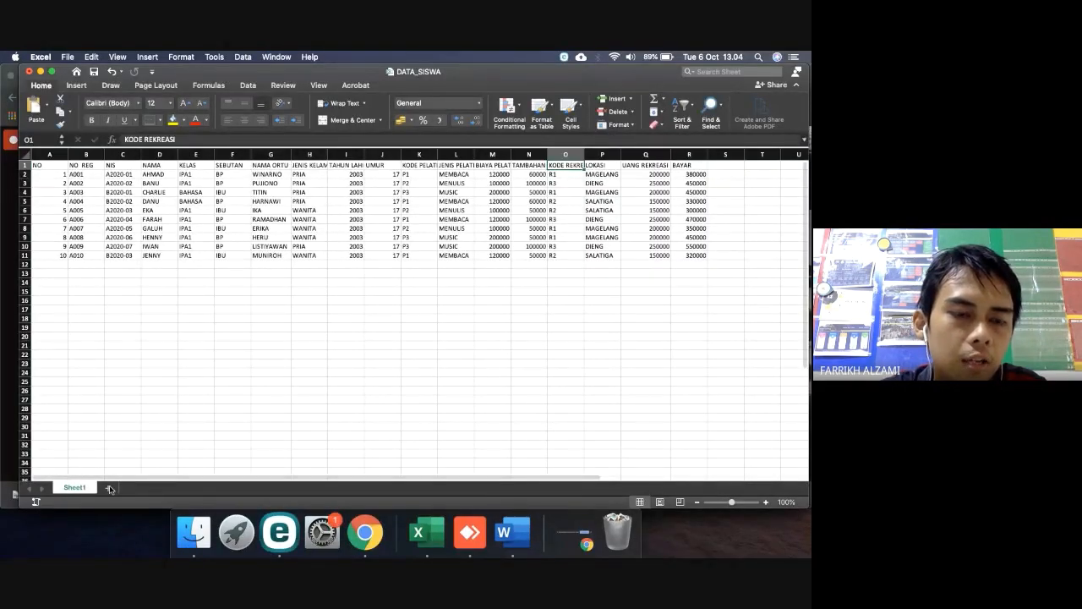
Add a Sheet2 to DATA_SISWA, delete it so only Sheet1 remains, and confirm Sheet1 in Word
click(110, 488)
click(74, 488)
click(119, 488)
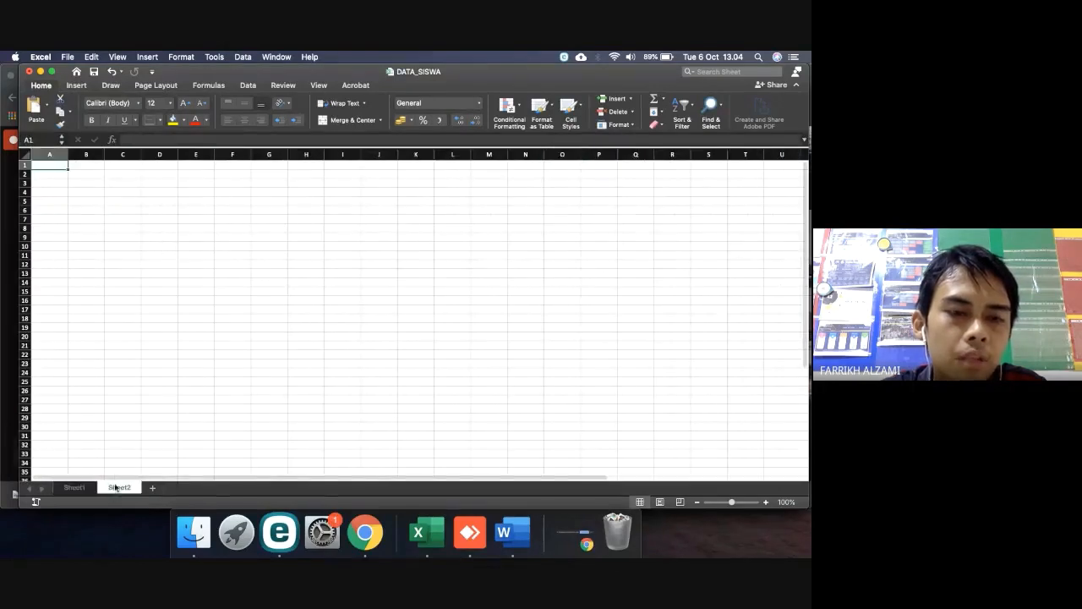
right_click(116, 487)
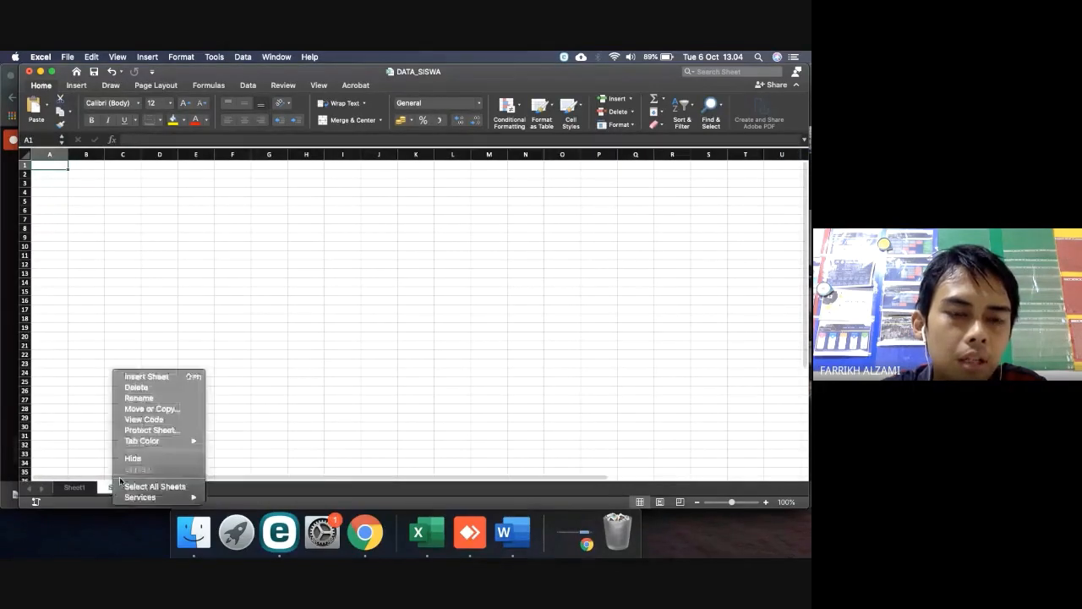
click(136, 387)
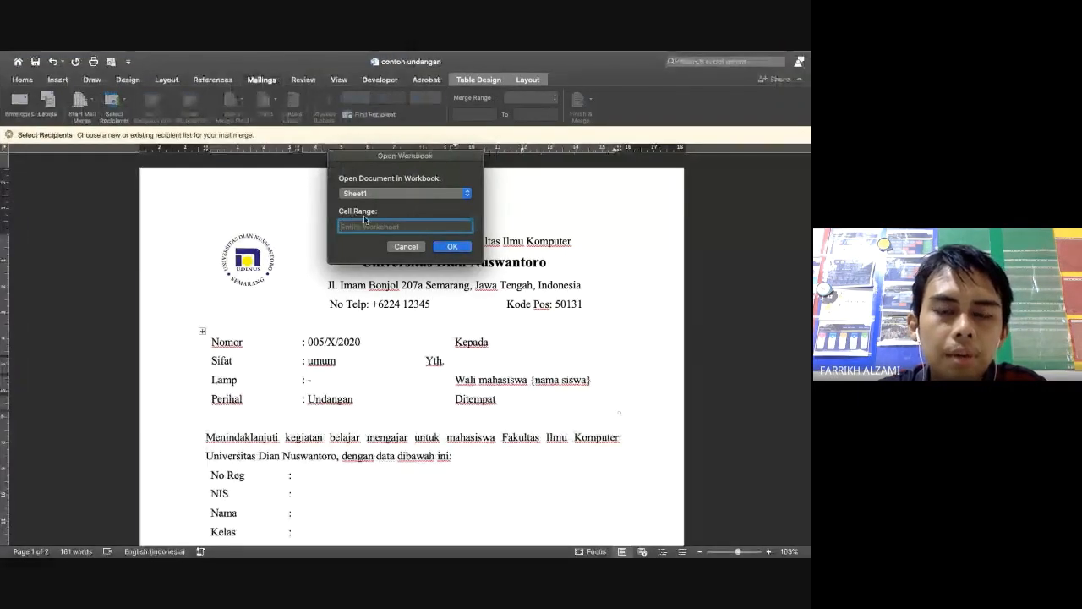
click(454, 246)
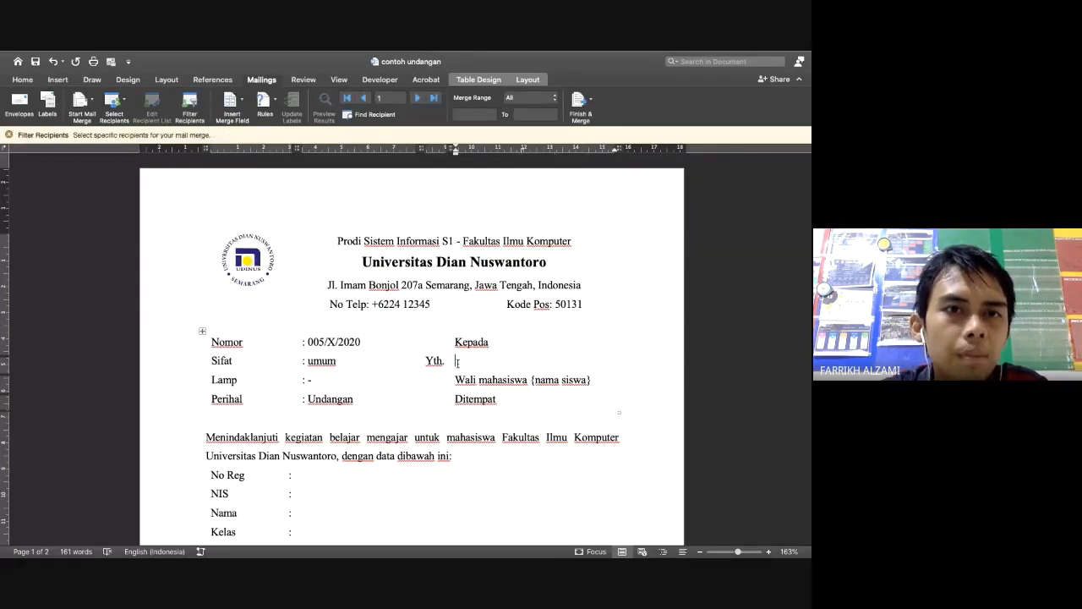
Insert the SEBUTAN merge field after 'Yth.' in the addressee block
key(ctrl+Left)
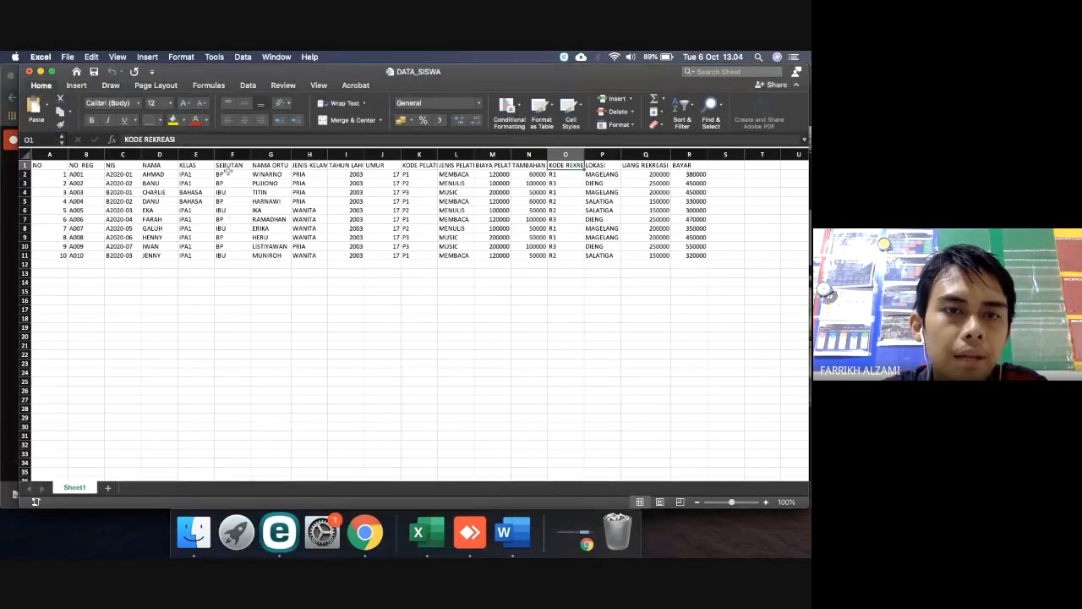
key(ctrl+Right)
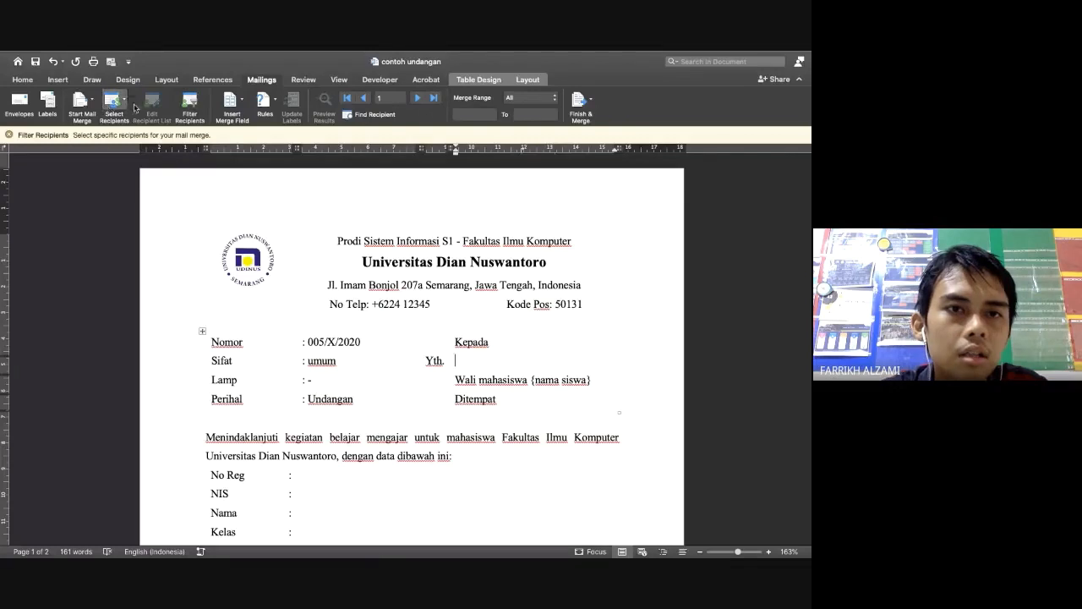
click(241, 101)
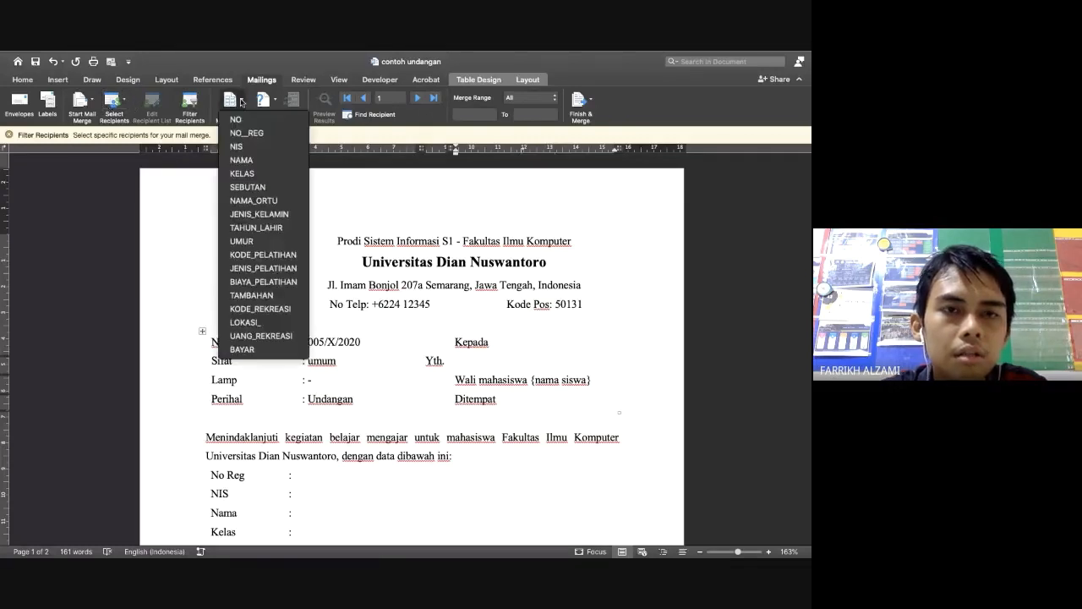
click(248, 185)
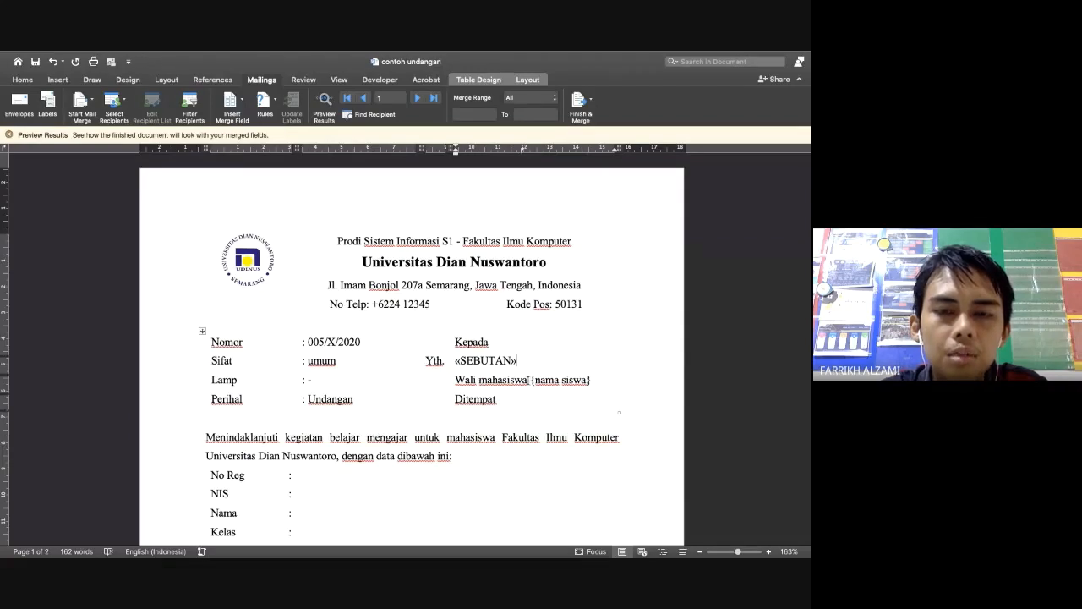
Replace the {nama siswa} placeholder after 'Wali mahasiswa' with the NAMA merge field
key(BackSpace)
key(BackSpace)
key(BackSpace)
key(BackSpace)
key(BackSpace)
key(BackSpace)
key(BackSpace)
key(BackSpace)
key(BackSpace)
key(BackSpace)
key(BackSpace)
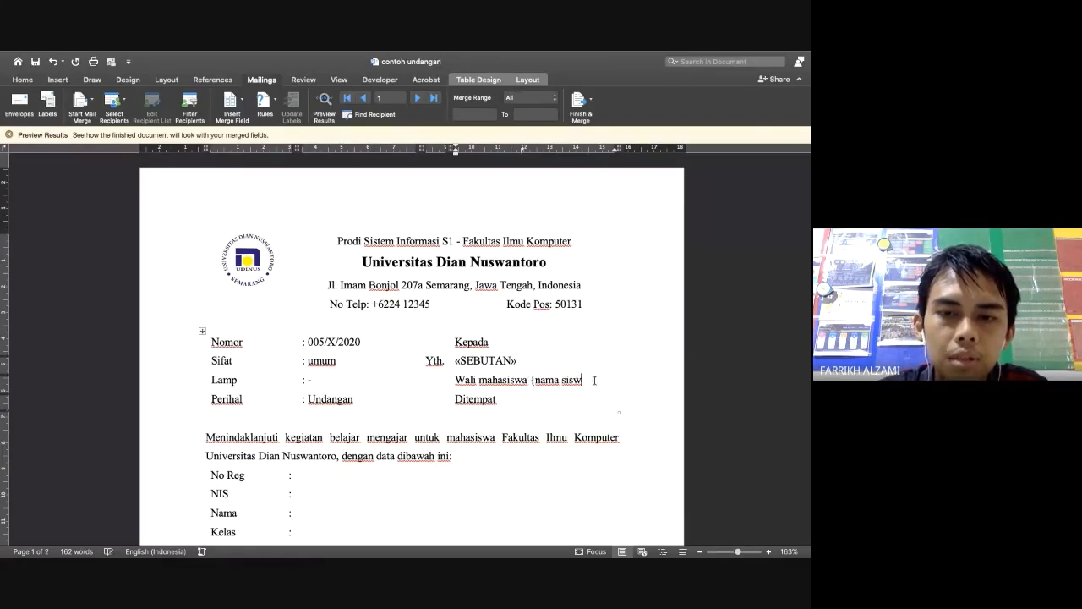
key(BackSpace)
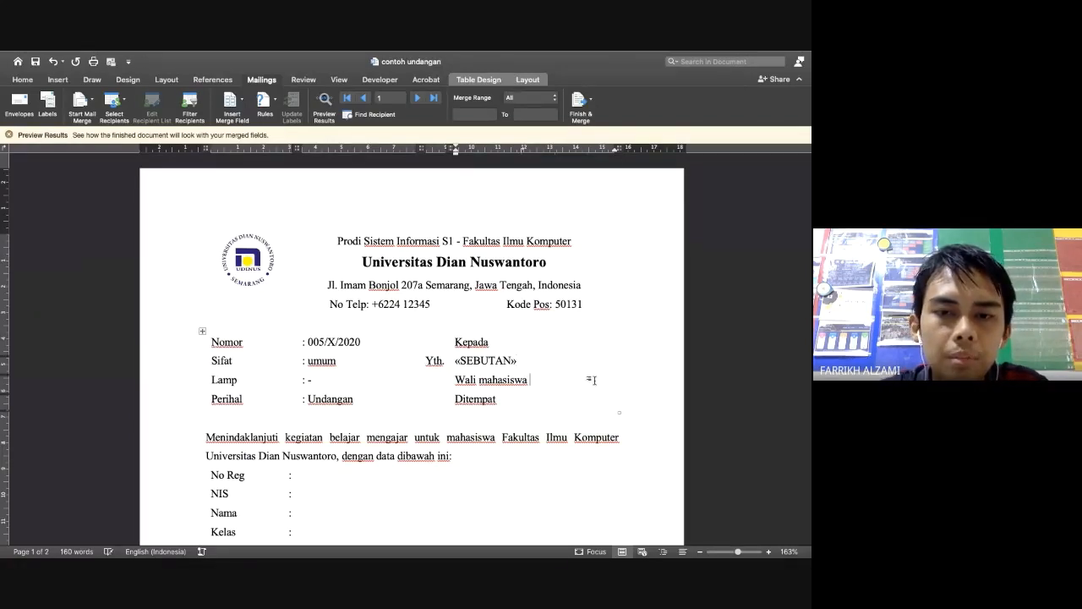
key(ctrl+Left)
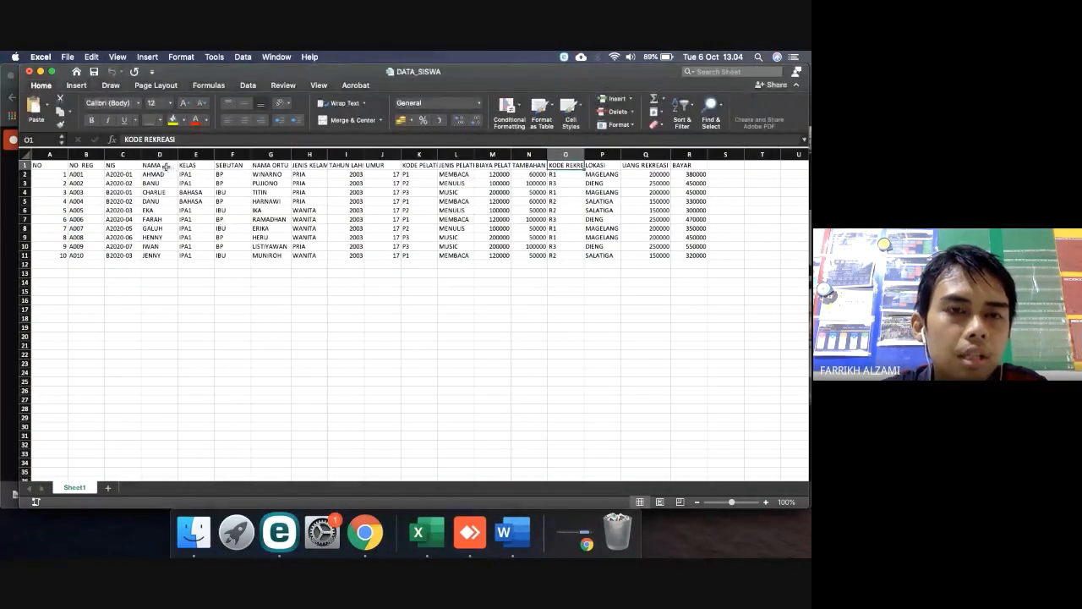
key(ctrl+Right)
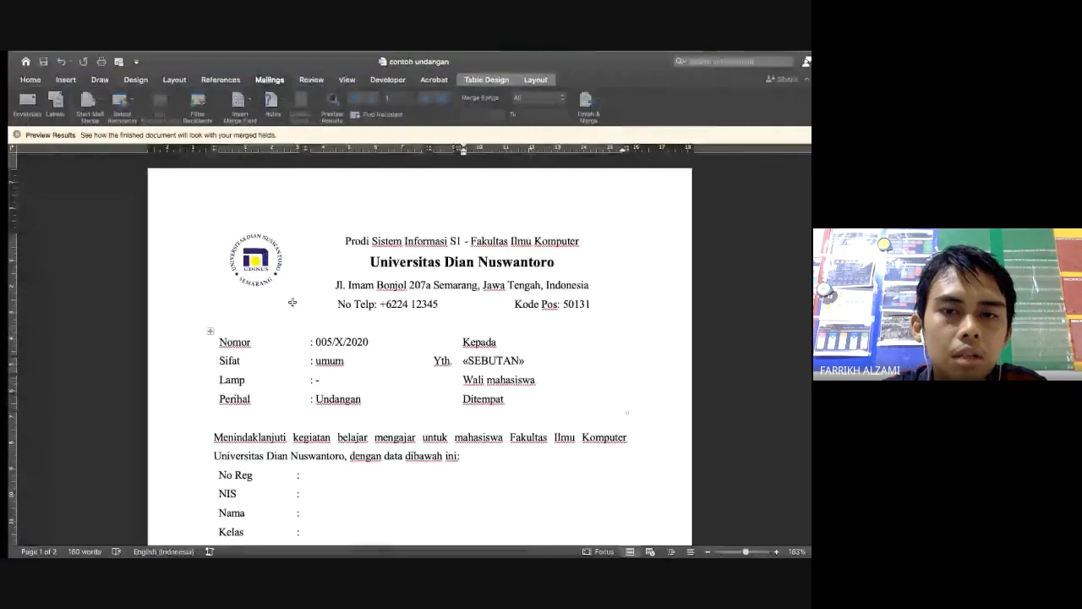
click(240, 100)
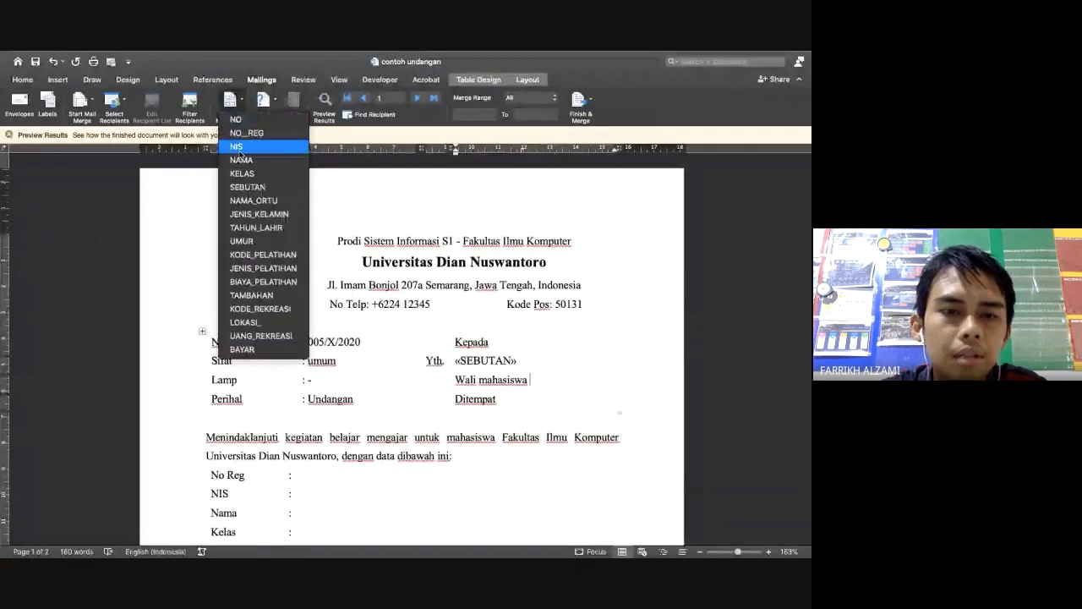
click(241, 159)
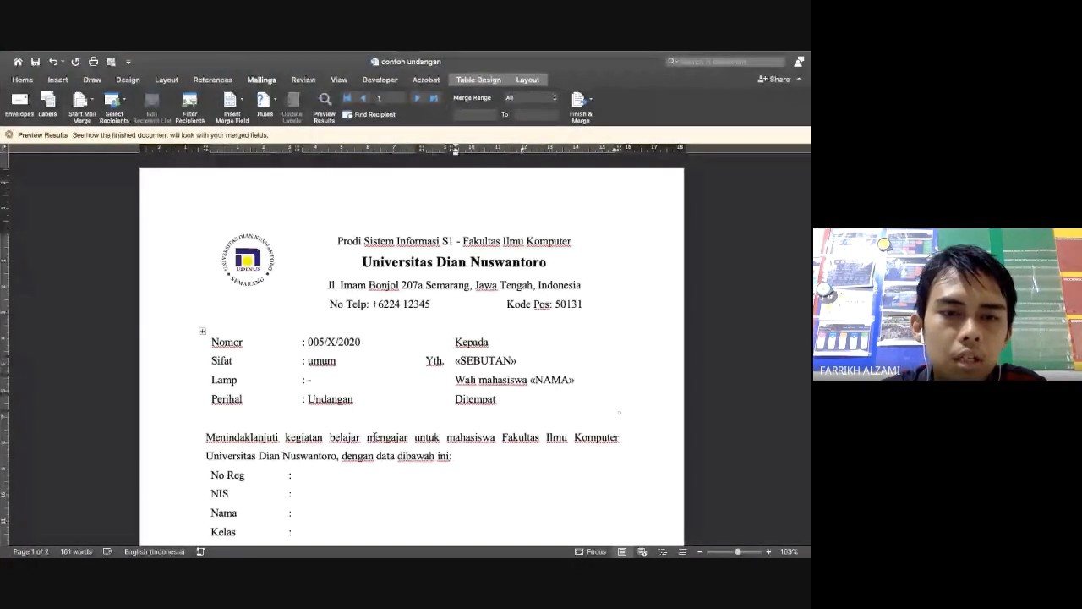
scroll(373, 436, down, 2)
scroll(325, 415, down, 1)
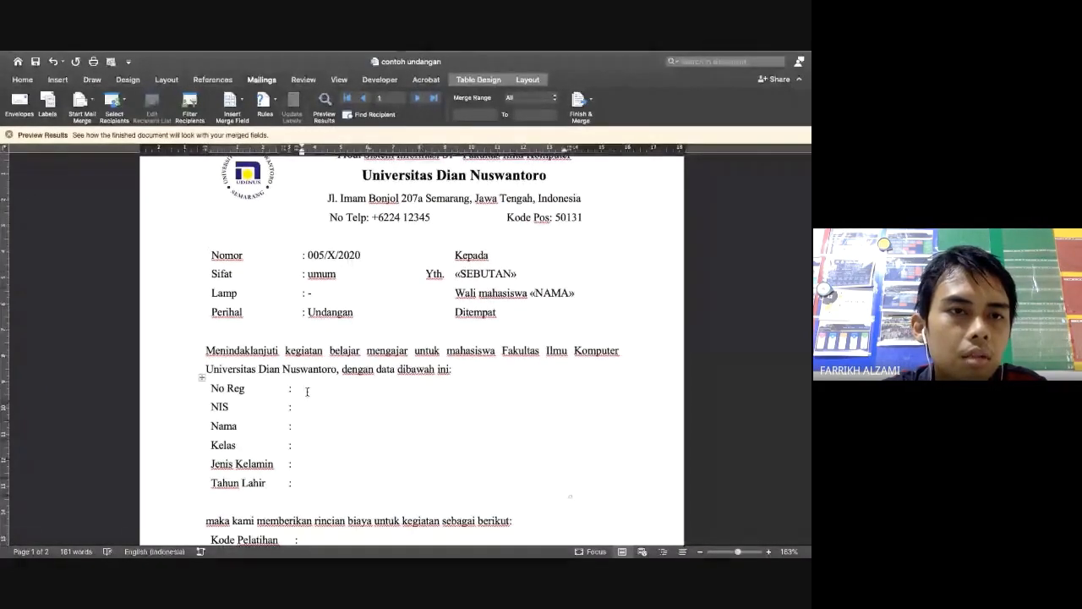
Insert the NO__REG and NIS merge fields on the No Reg and NIS lines
key(super+Tab)
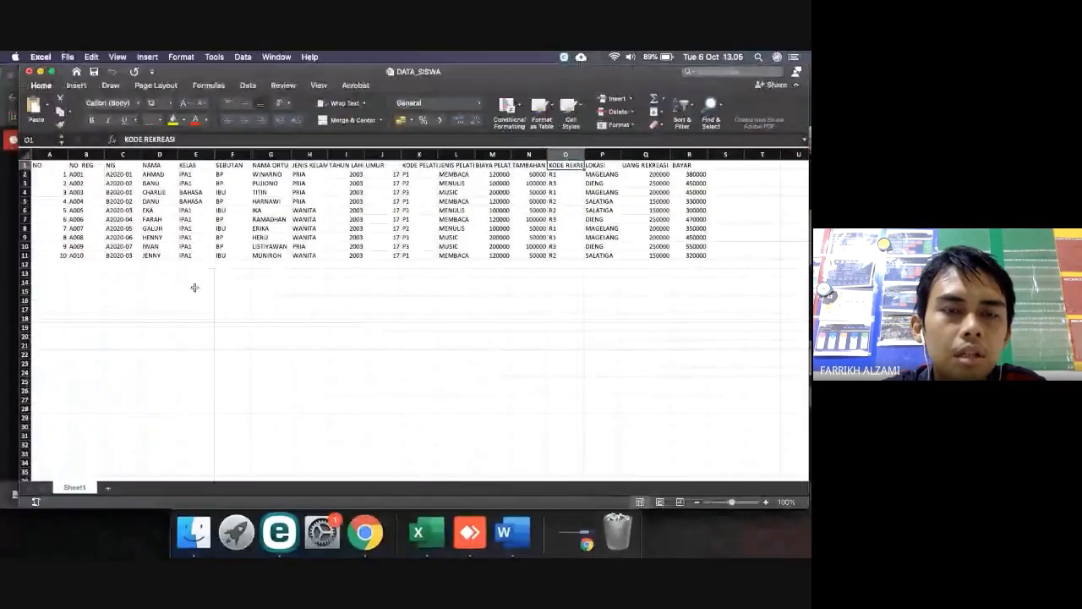
key(super+Tab)
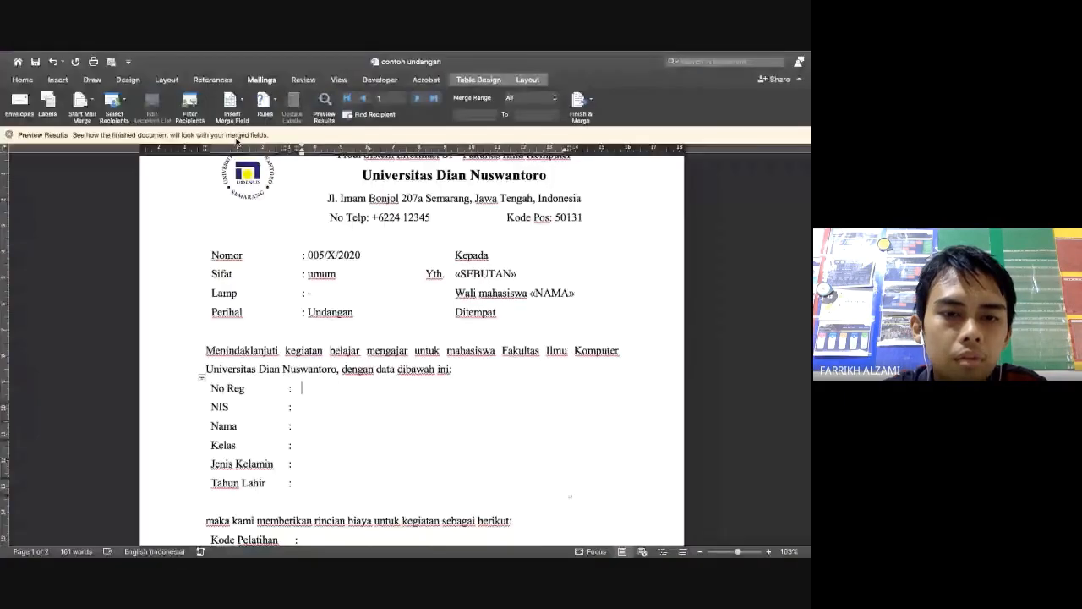
click(231, 100)
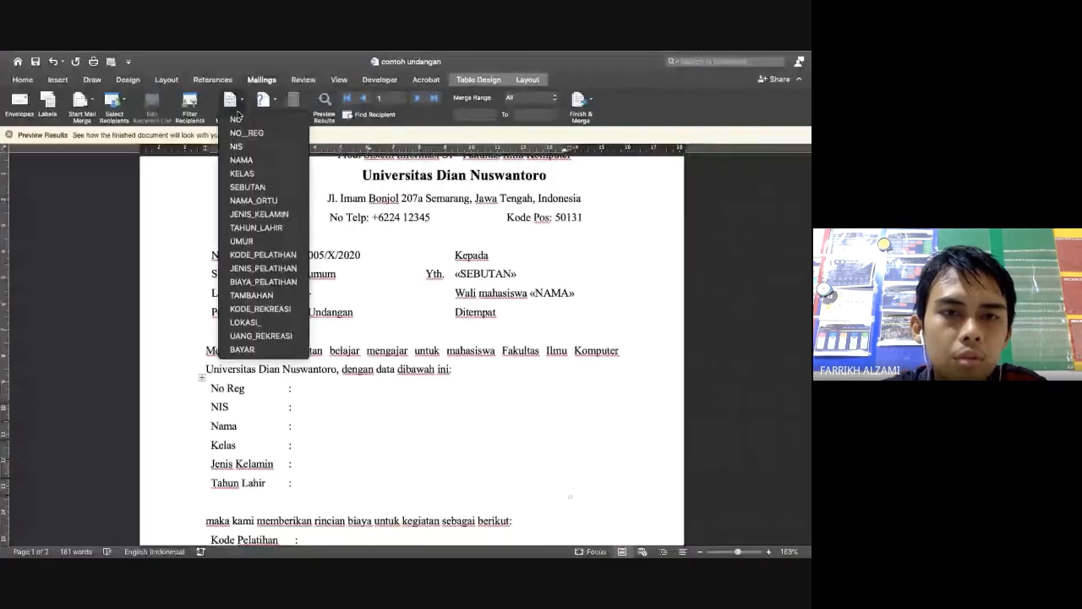
click(245, 133)
key(Down)
click(231, 100)
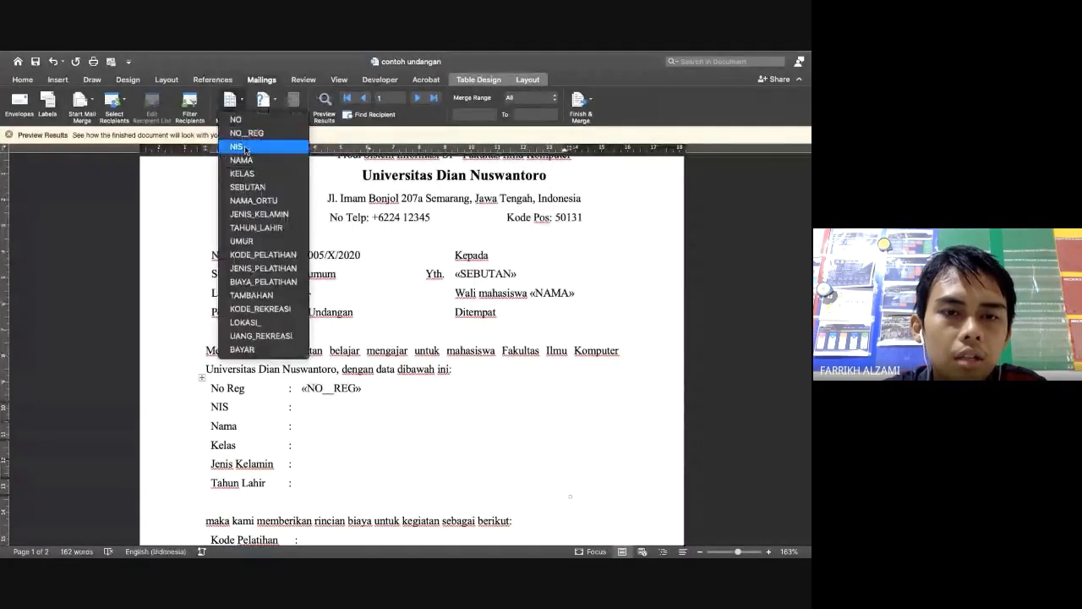
click(241, 146)
key(Down)
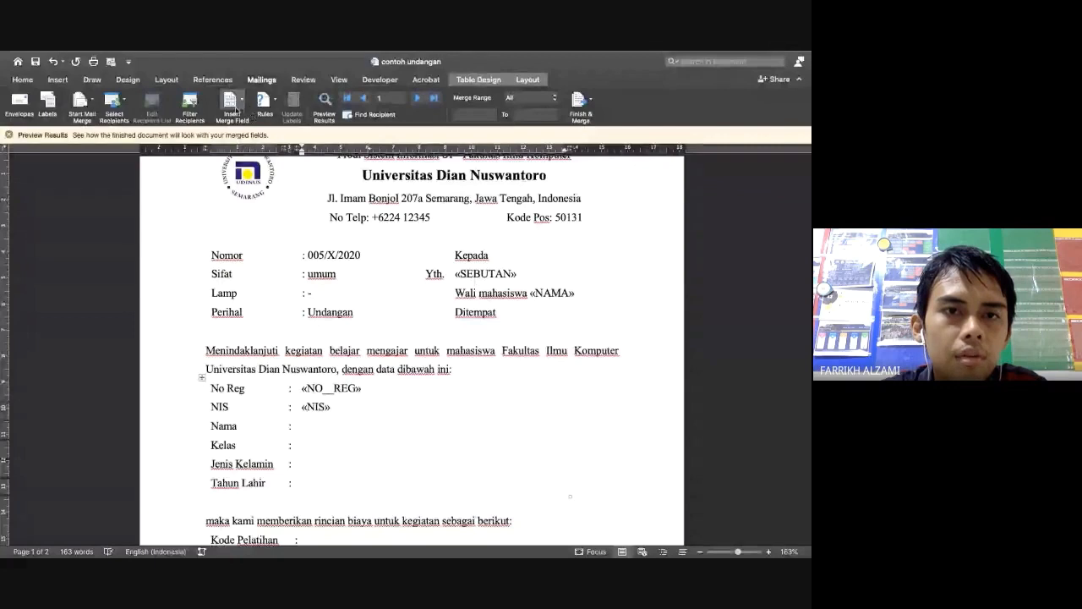
Insert NAMA, KELAS, JENIS_KELAMIN and TAHUN_LAHIR merge fields on their student data lines
click(231, 99)
click(244, 159)
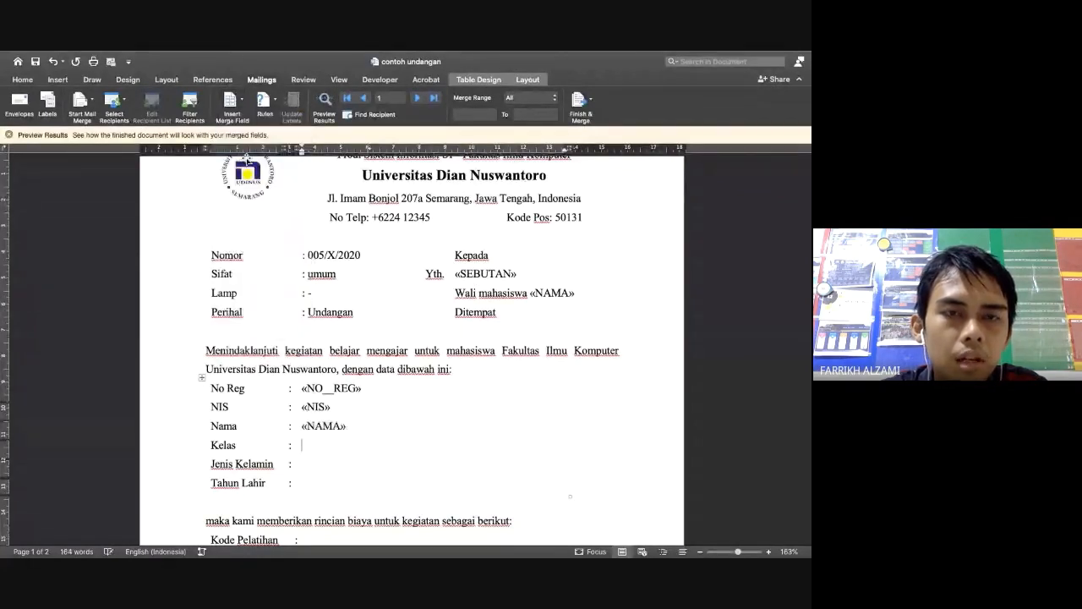
click(230, 100)
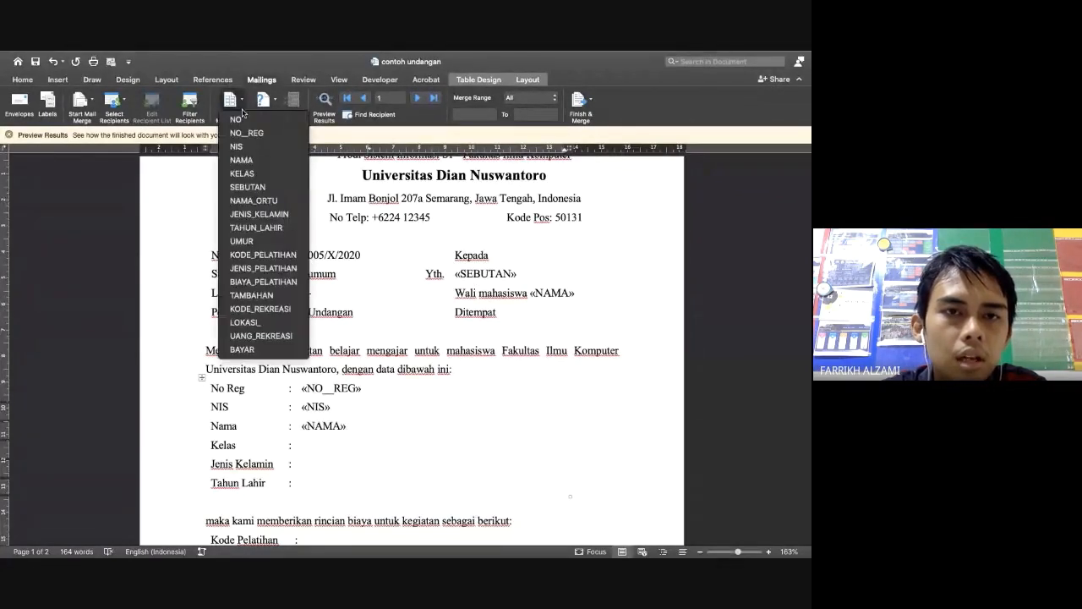
click(244, 174)
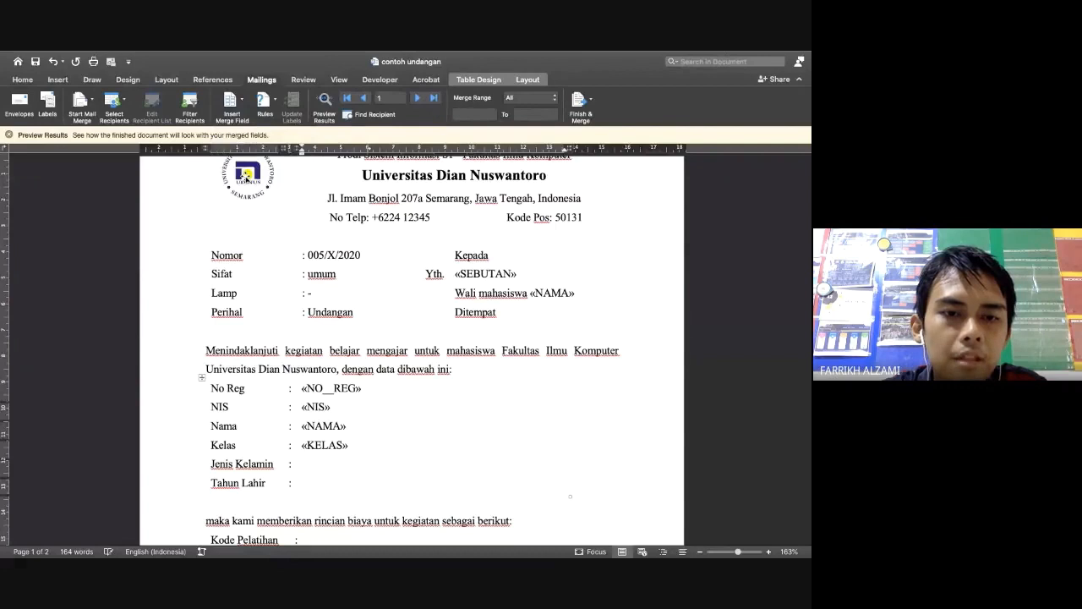
click(243, 102)
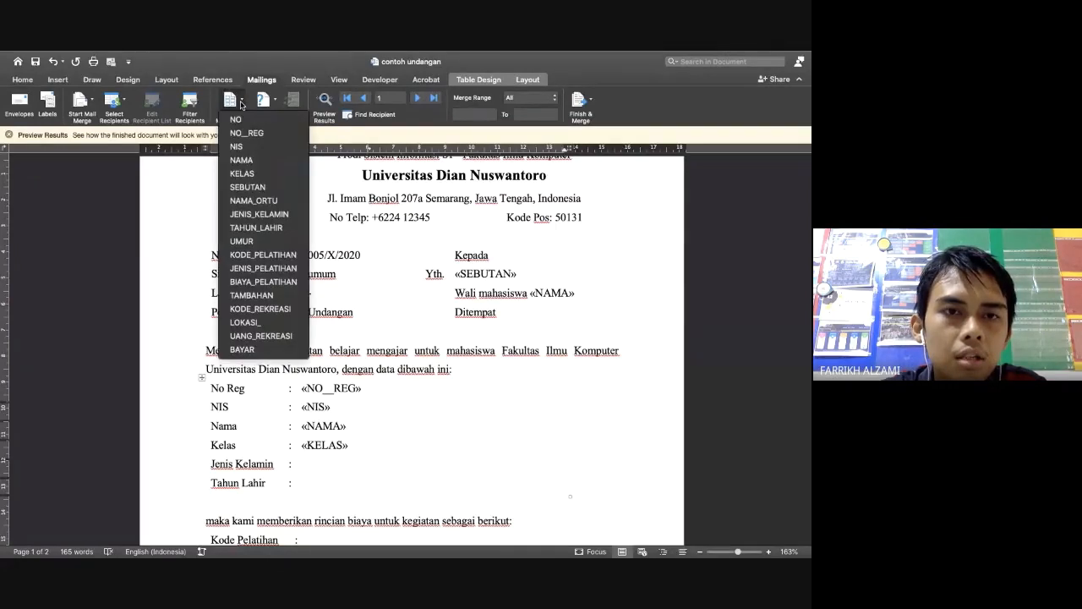
click(249, 215)
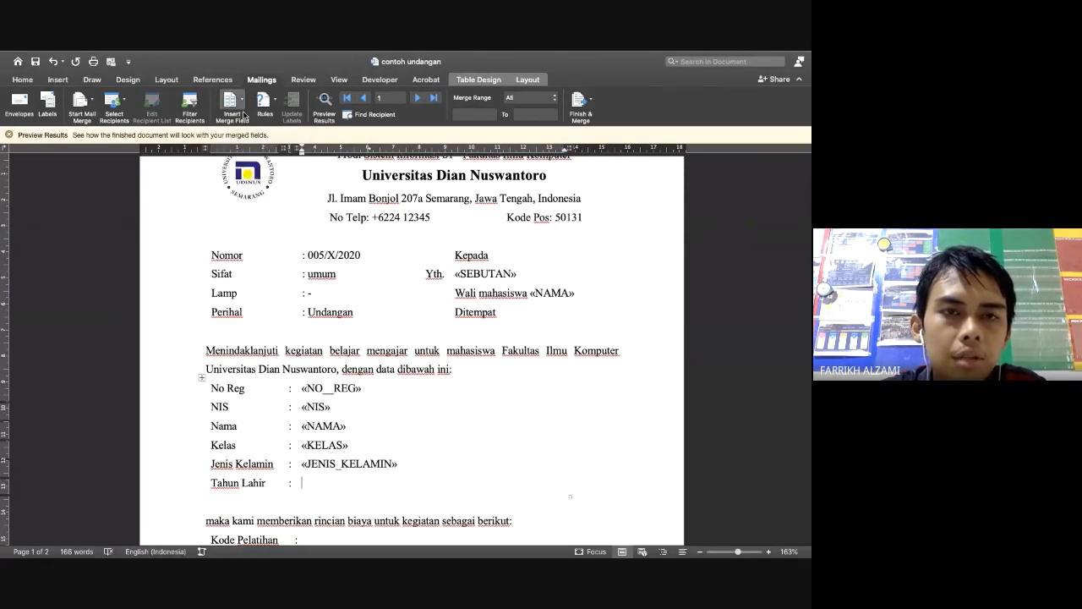
click(243, 102)
click(252, 228)
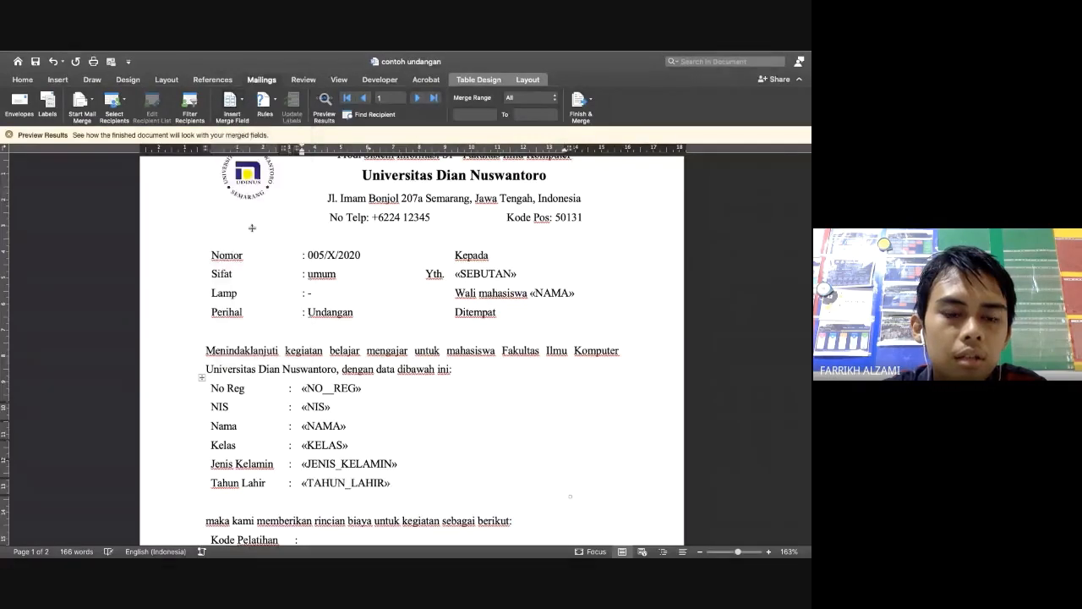
scroll(334, 364, down, 5)
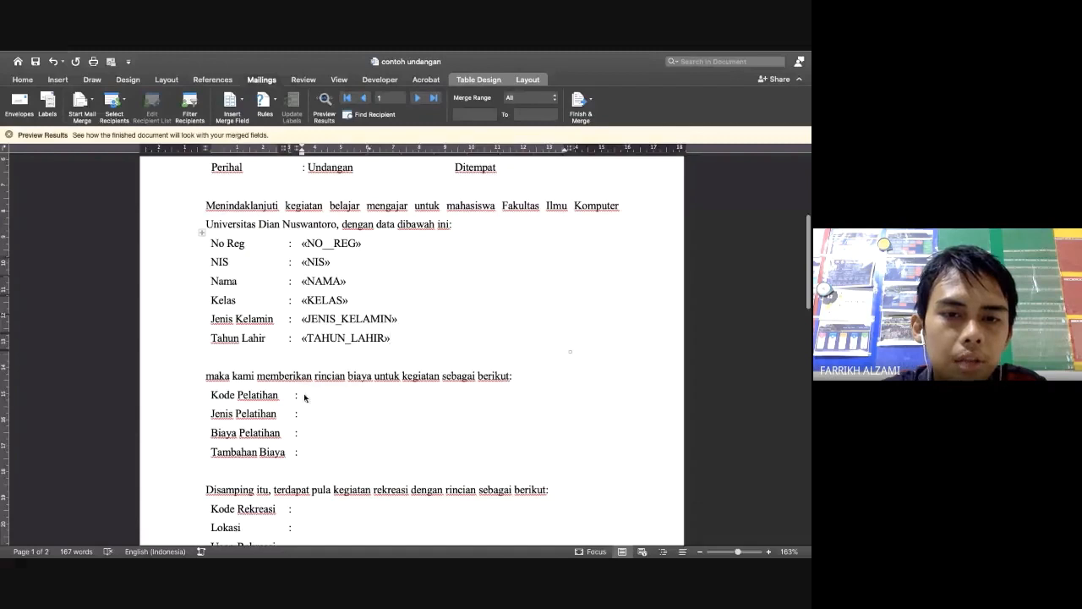
Apply All Borders to every cell of the Kode Pelatihan cost table
click(297, 394)
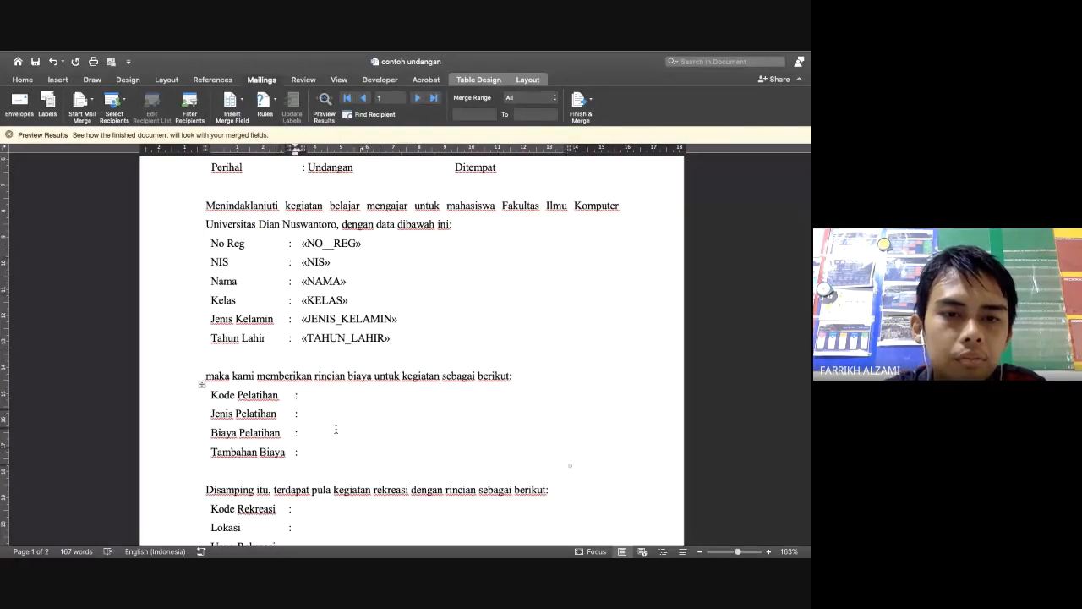
click(202, 383)
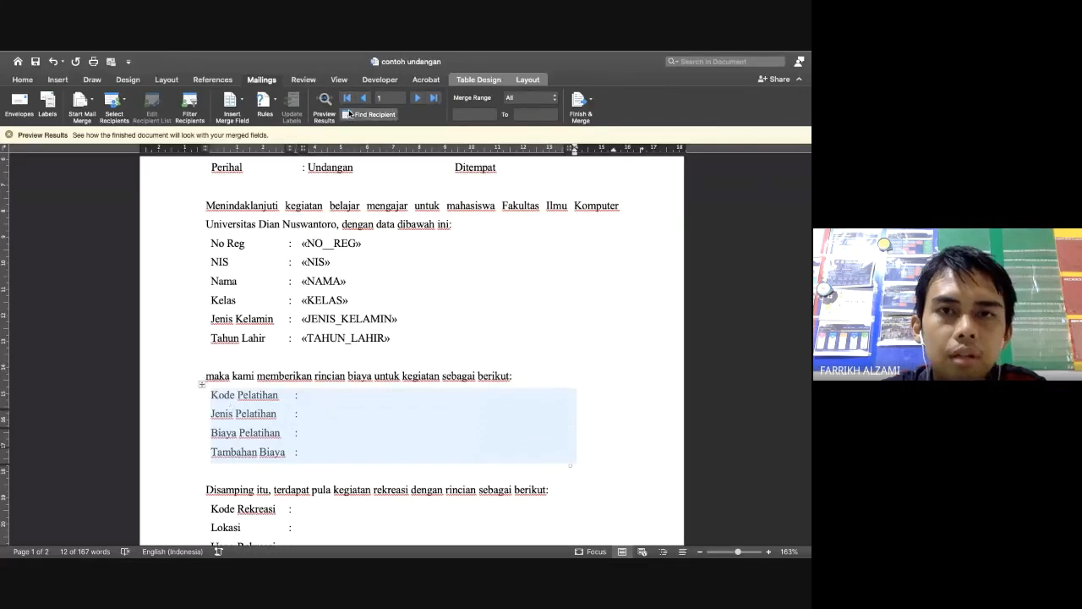
click(475, 80)
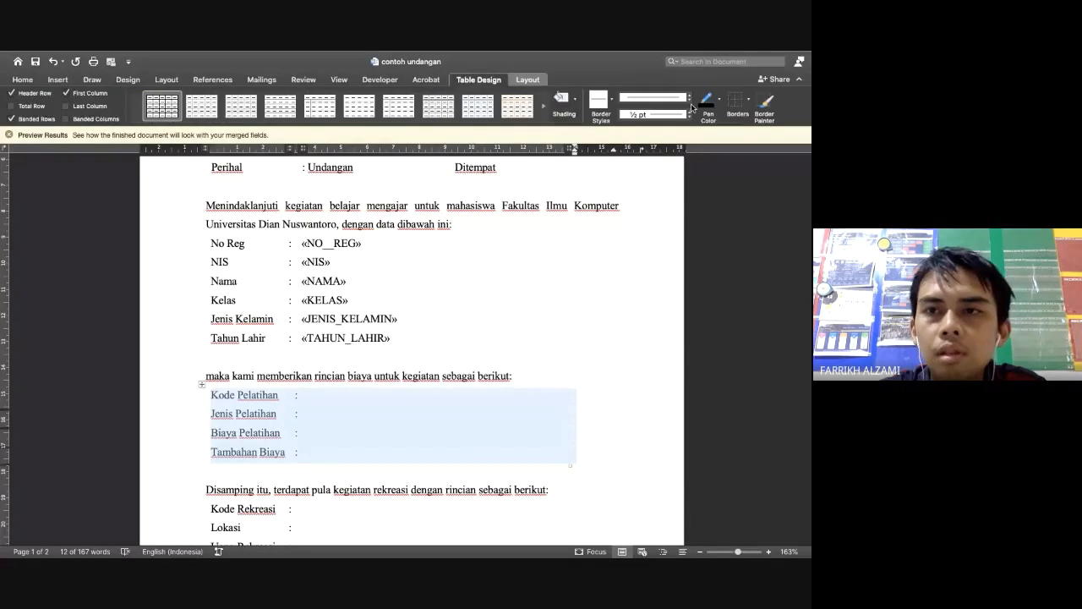
click(748, 100)
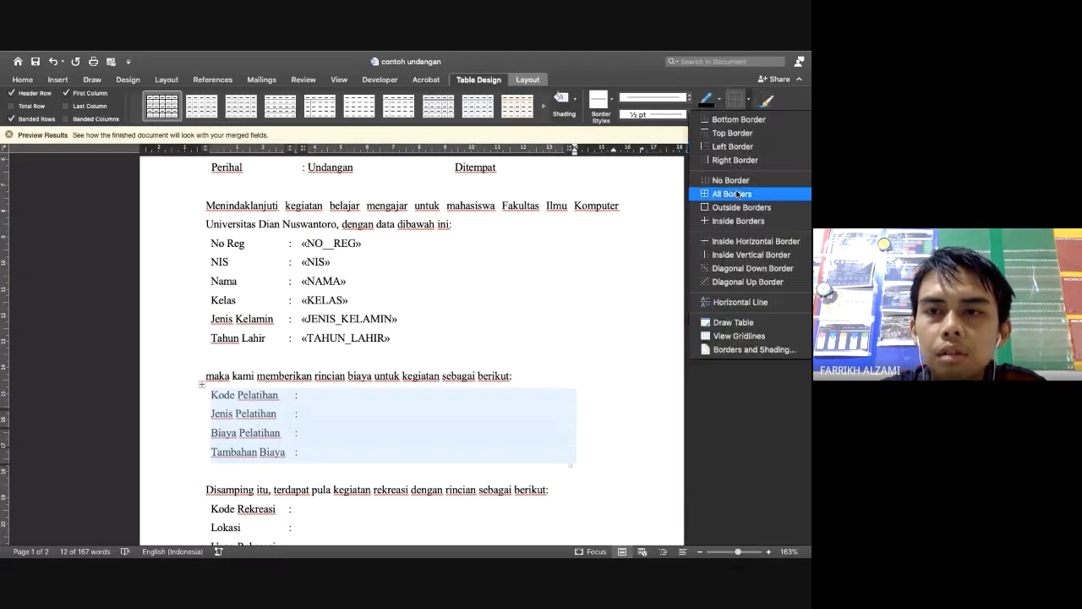
click(732, 193)
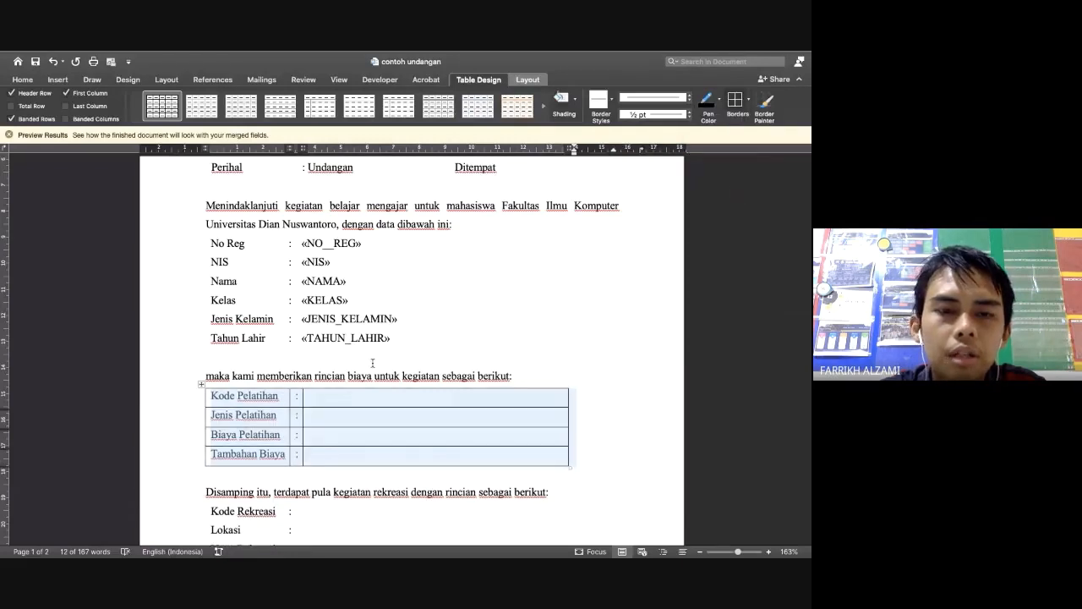
click(322, 394)
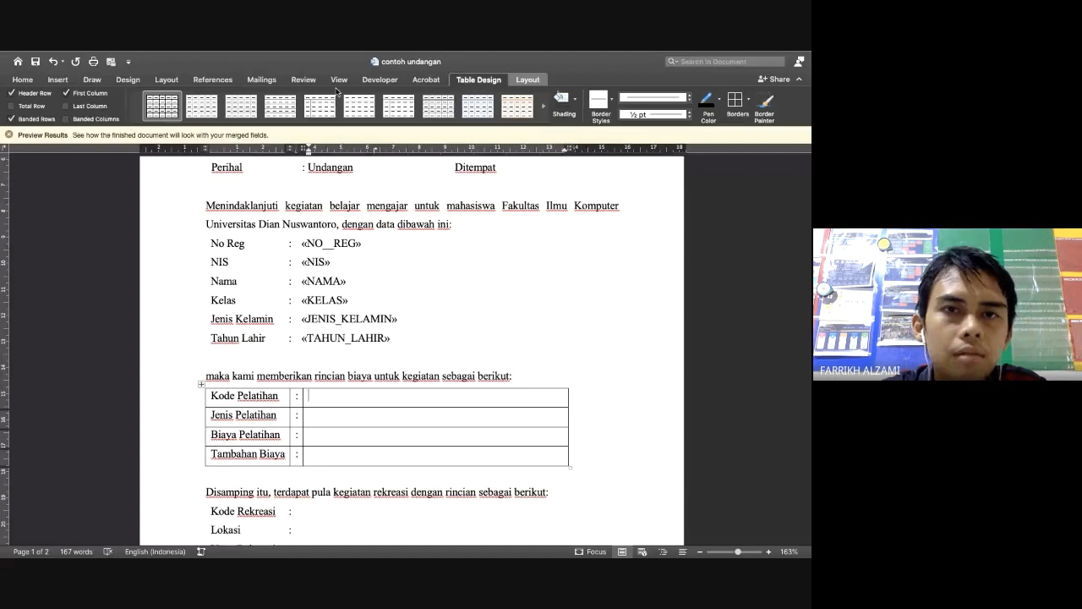
Place KODE_PELATIHAN, JENIS_PELATIHAN, BIAYA_PELATIHAN and TAMBAHAN merge fields in the cost table's value cells
click(262, 79)
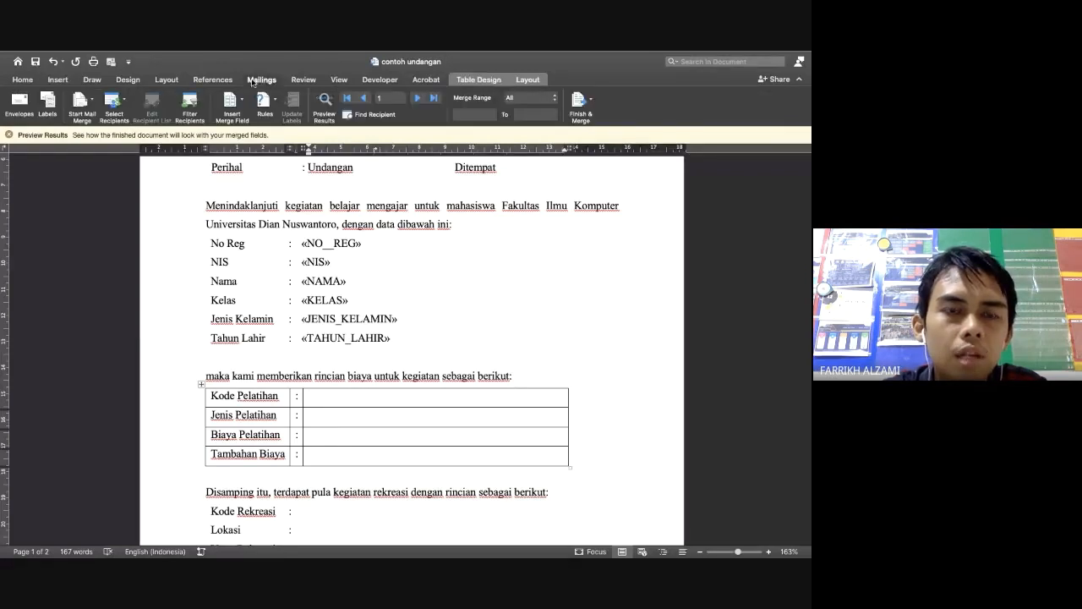
click(230, 103)
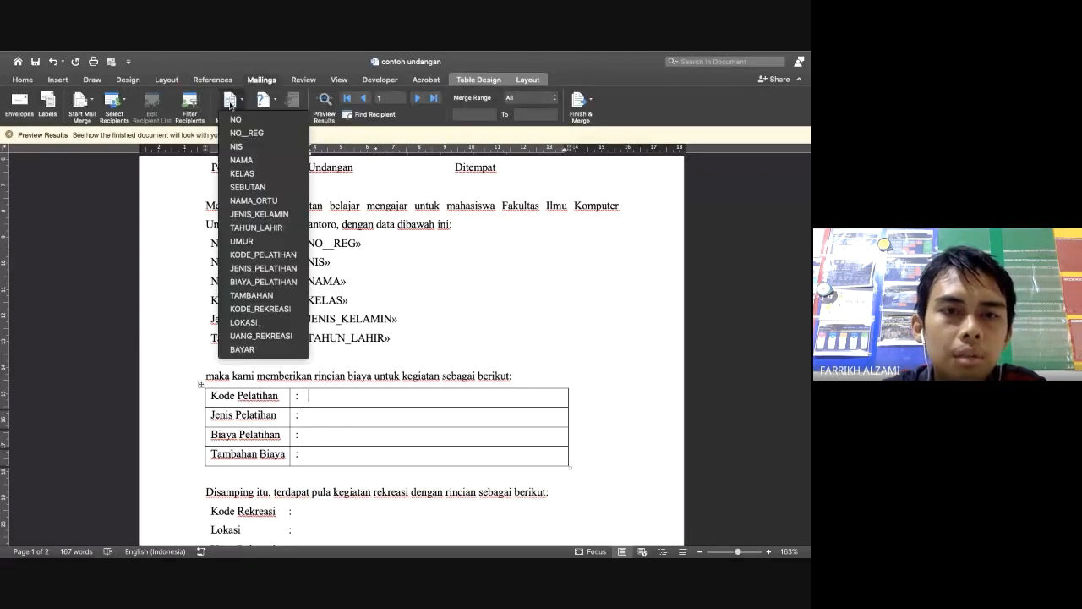
click(262, 254)
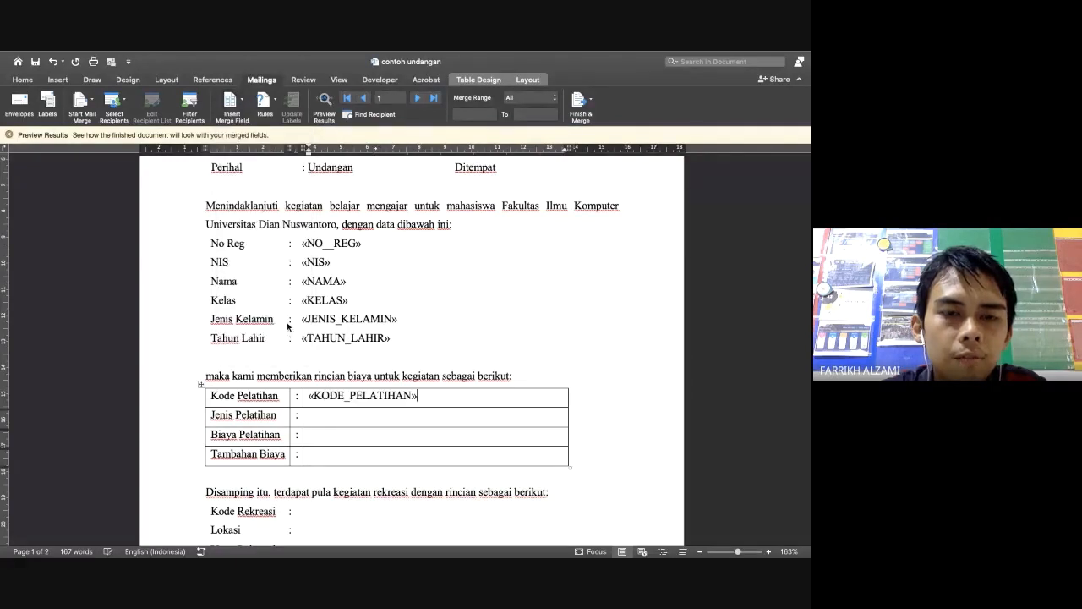
click(230, 104)
click(263, 268)
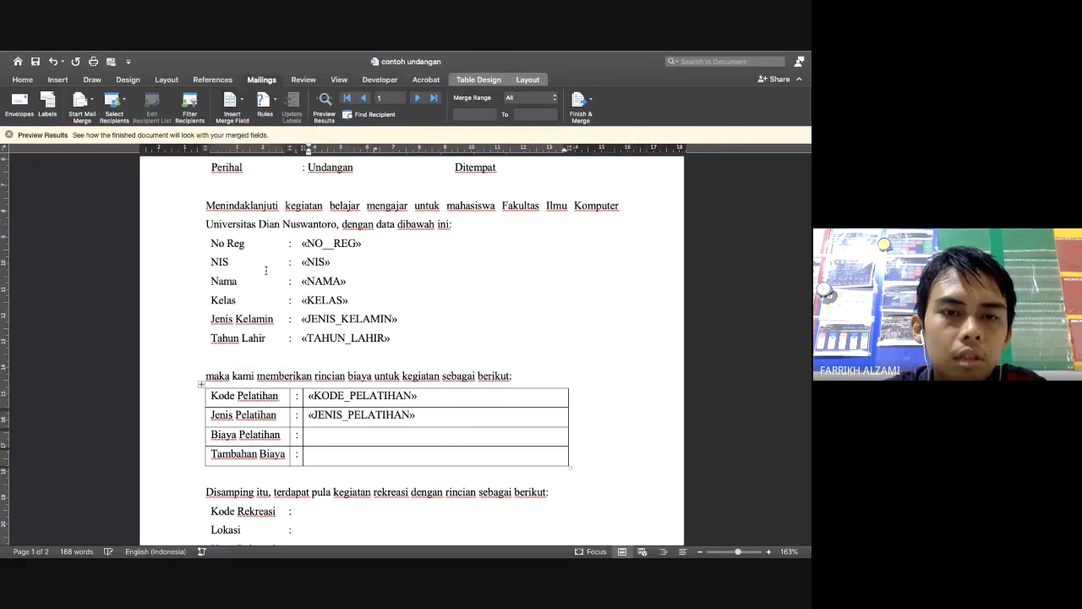
click(230, 103)
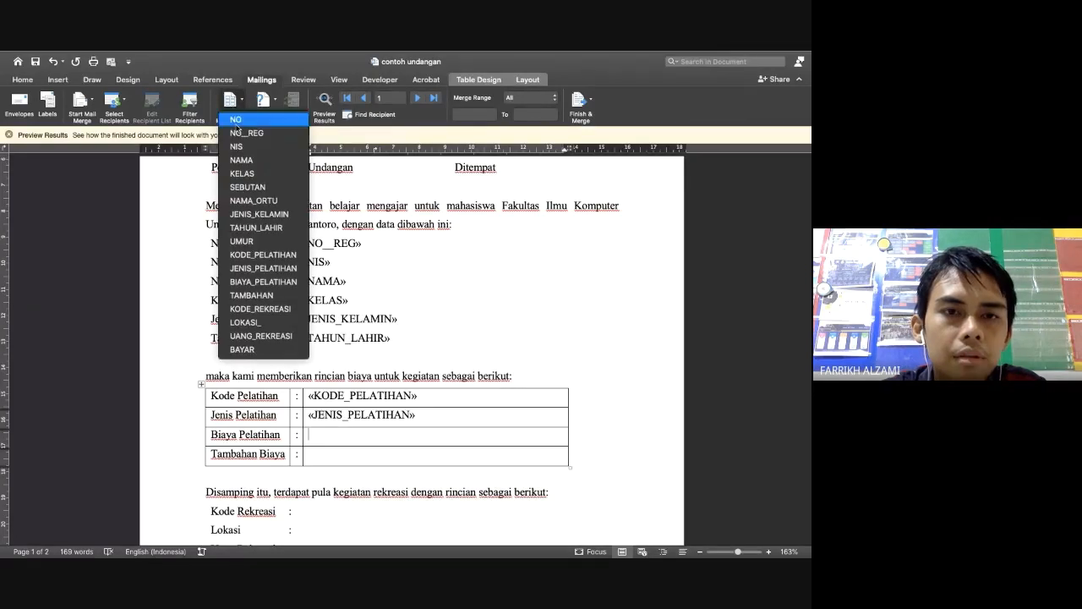
click(263, 282)
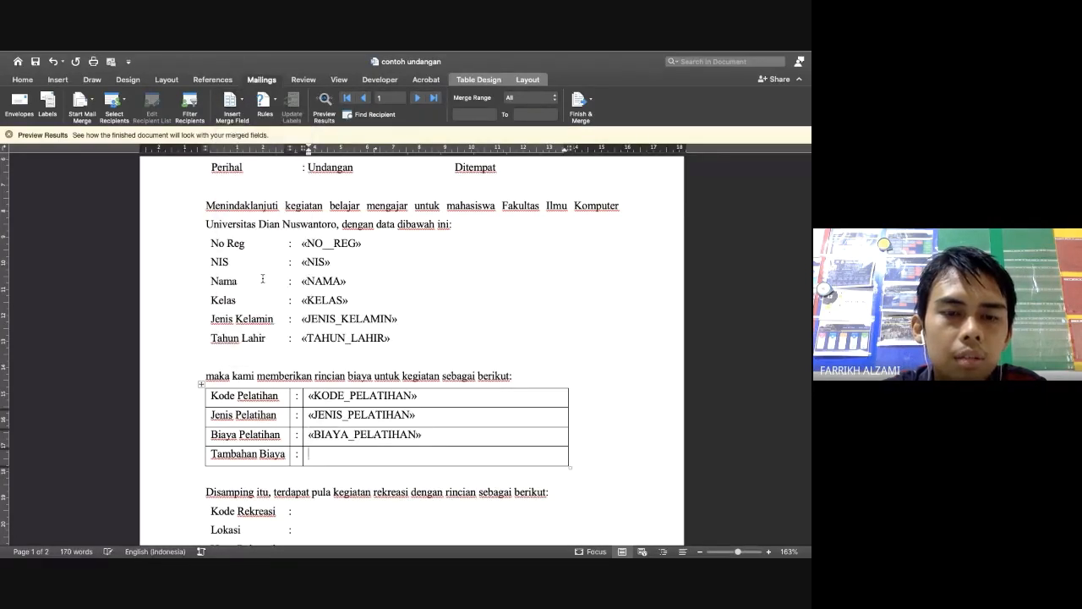
click(229, 103)
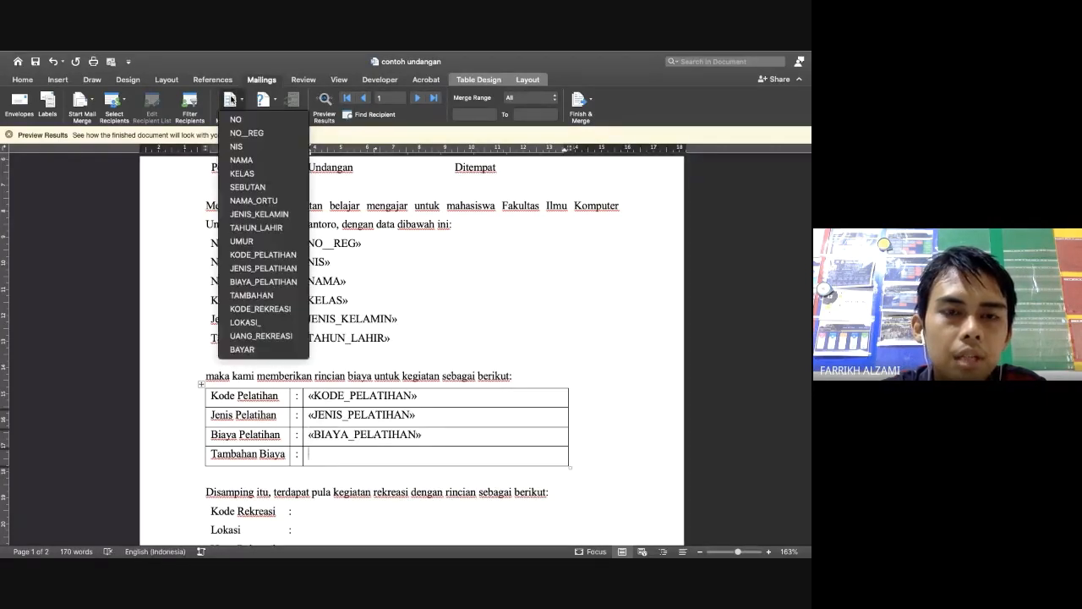
click(279, 297)
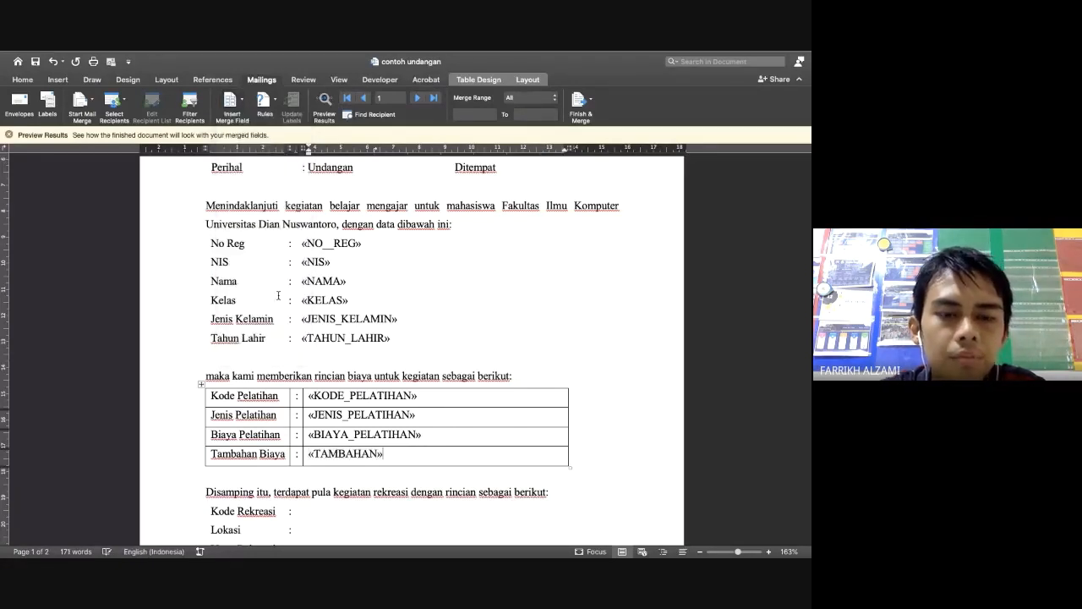
scroll(371, 457, down, 2)
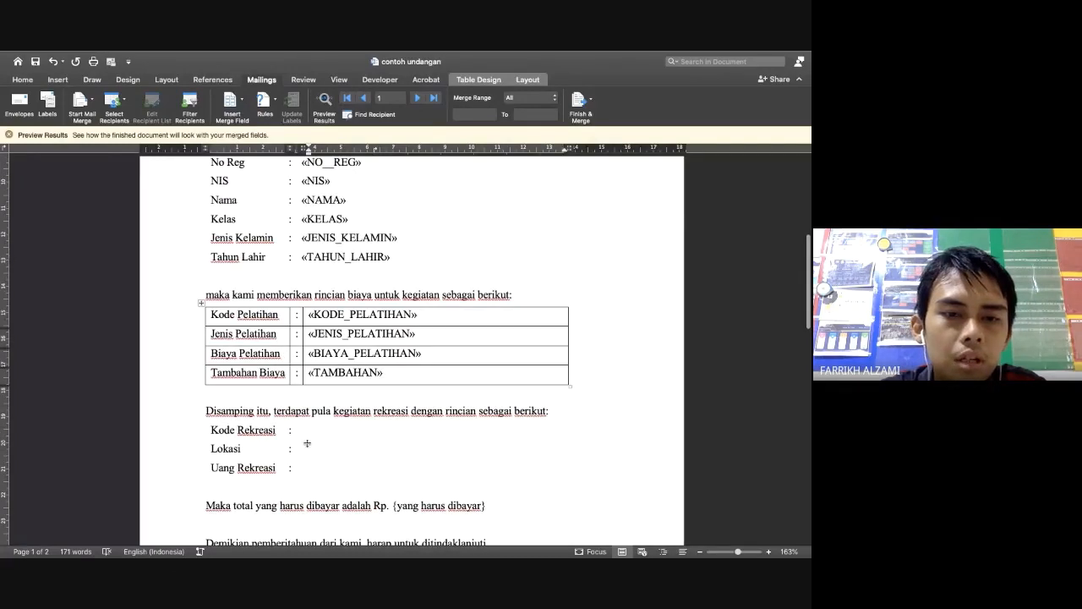
click(201, 419)
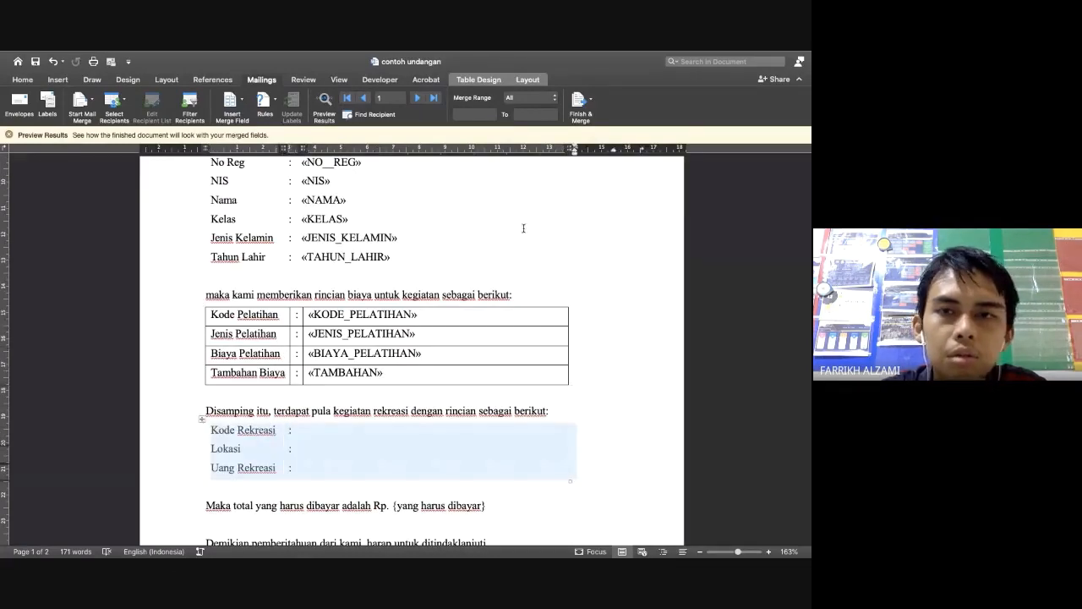
Apply All Borders to the Kode Rekreasi table
click(474, 80)
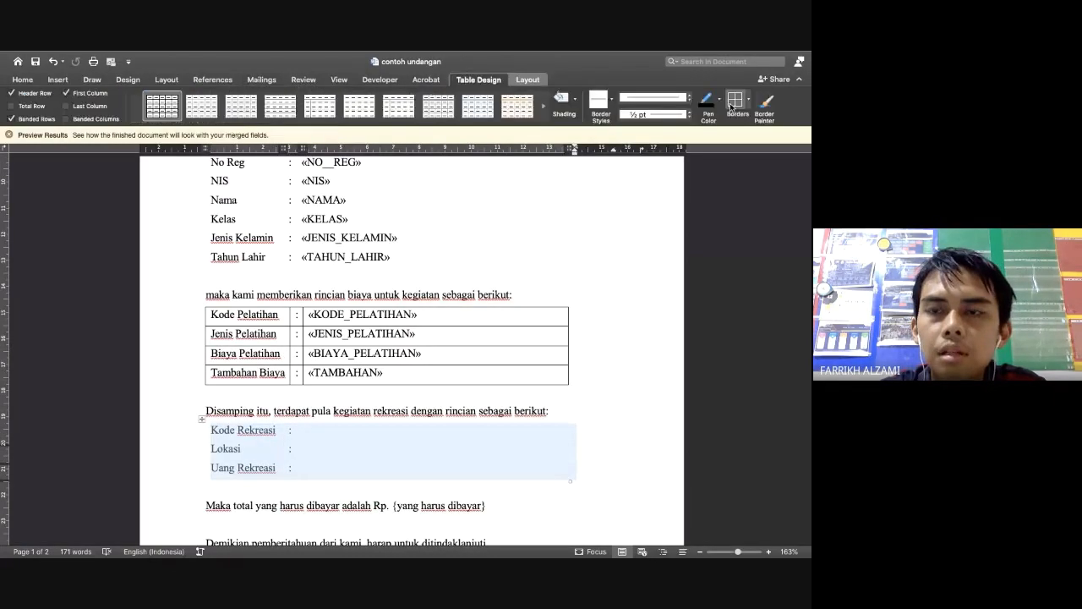
click(735, 100)
click(320, 433)
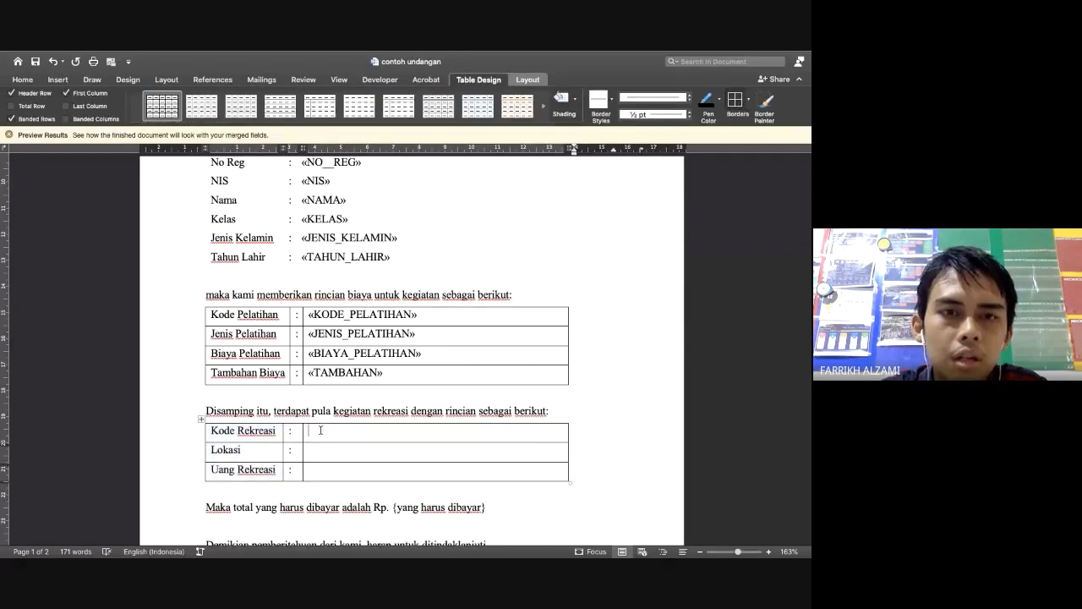
Insert KODE_REKREASI, LOKASI_ and UANG_REKREASI merge fields into the recreation table cells
click(262, 81)
click(235, 105)
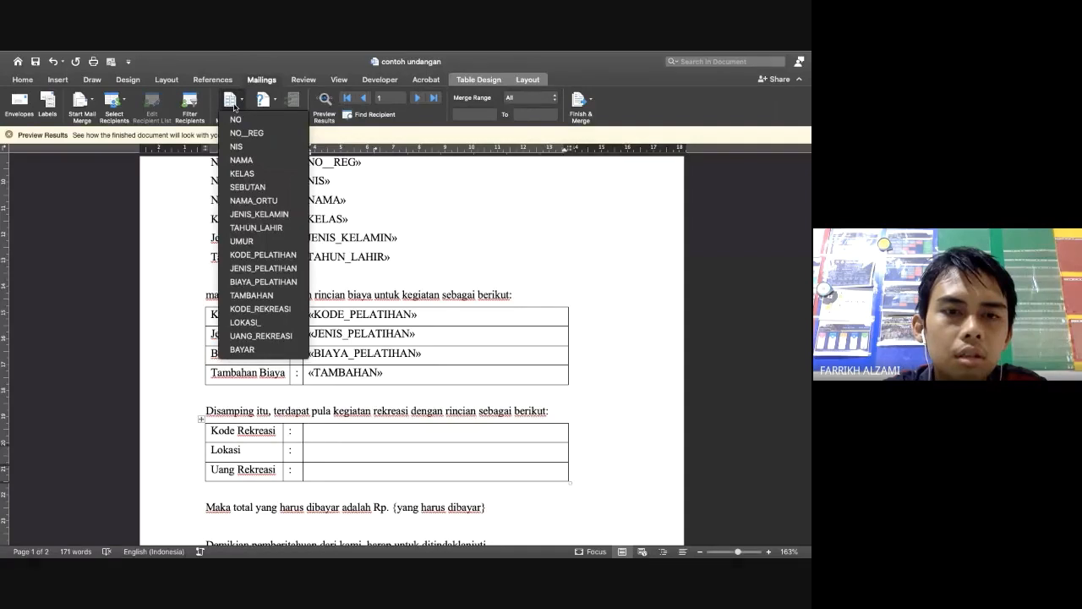
click(262, 308)
key(Down)
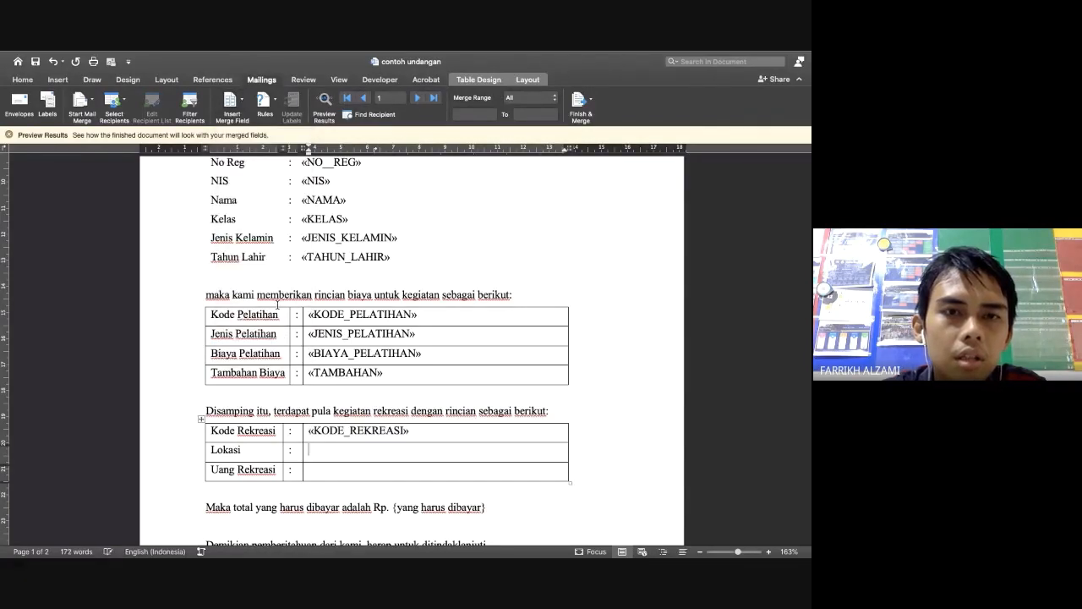
click(233, 103)
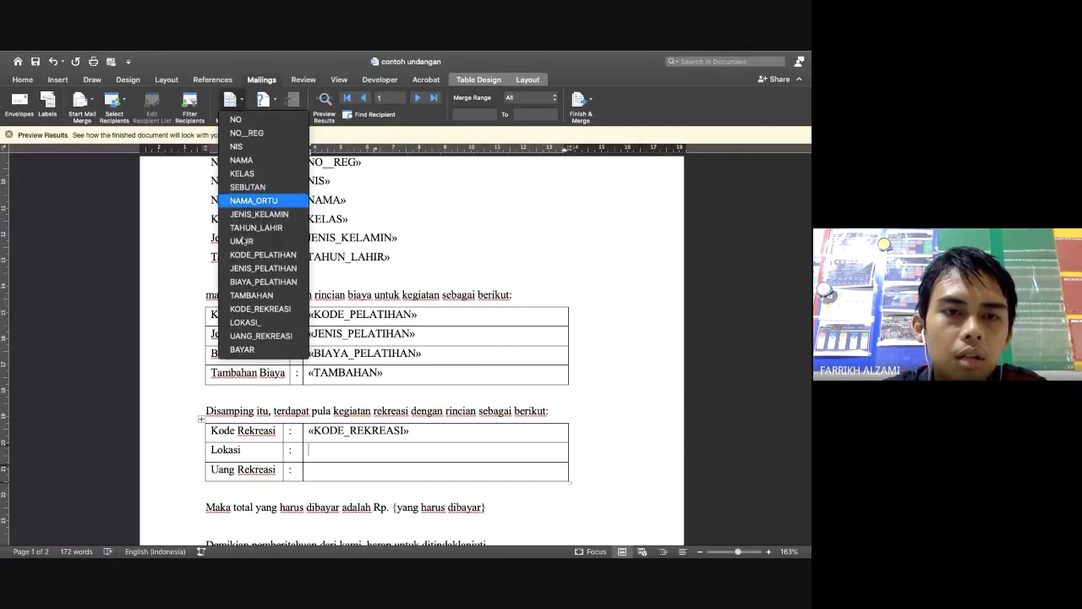
click(256, 324)
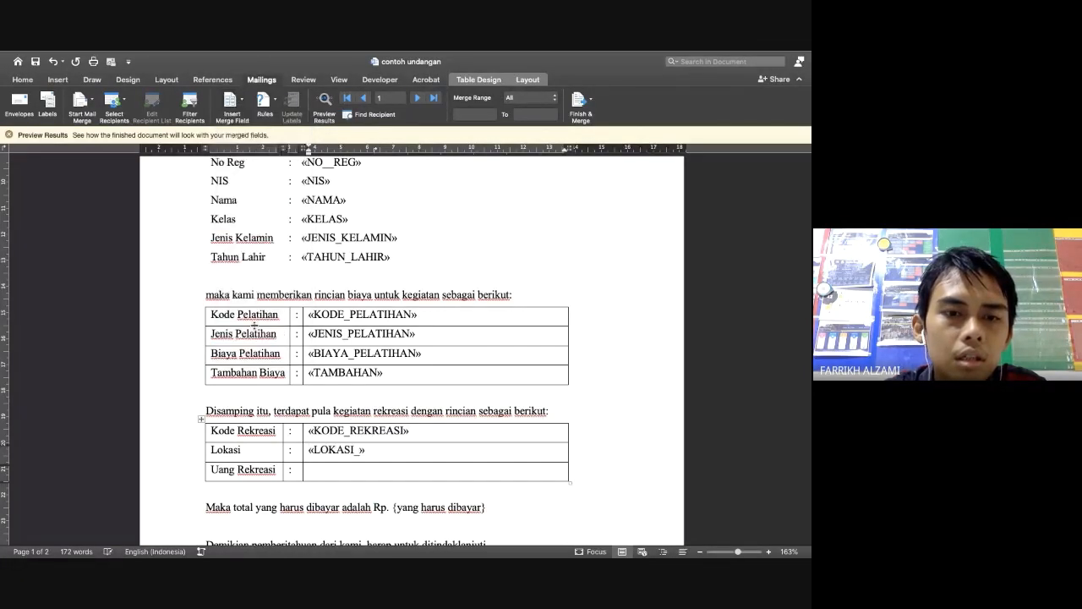
click(234, 103)
click(276, 338)
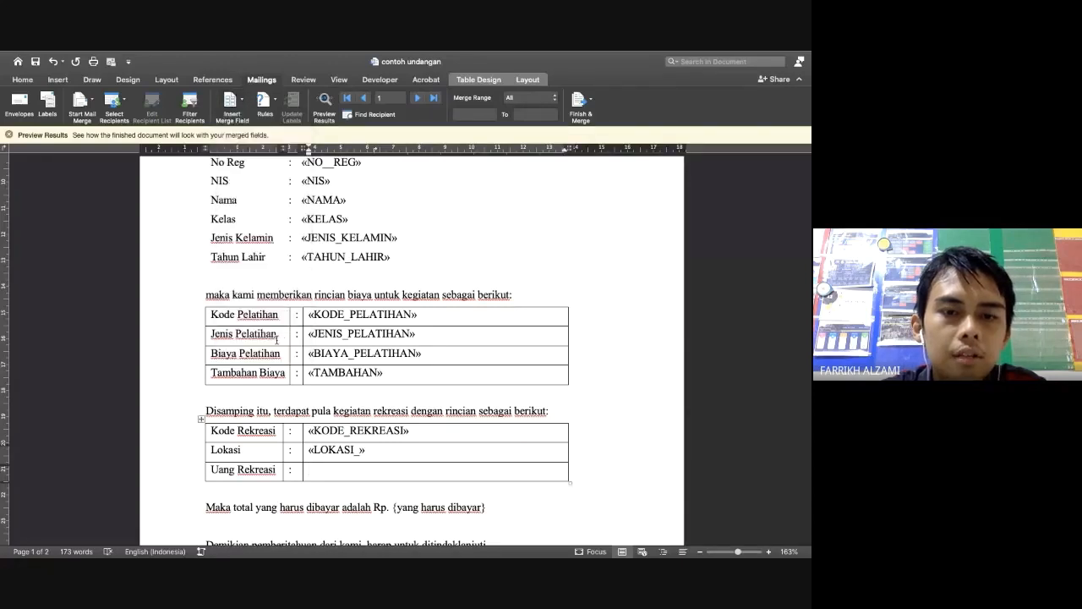
Replace the {yang harus dibayar} placeholder after 'Rp.' with the BAYAR merge field
scroll(359, 409, down, 2)
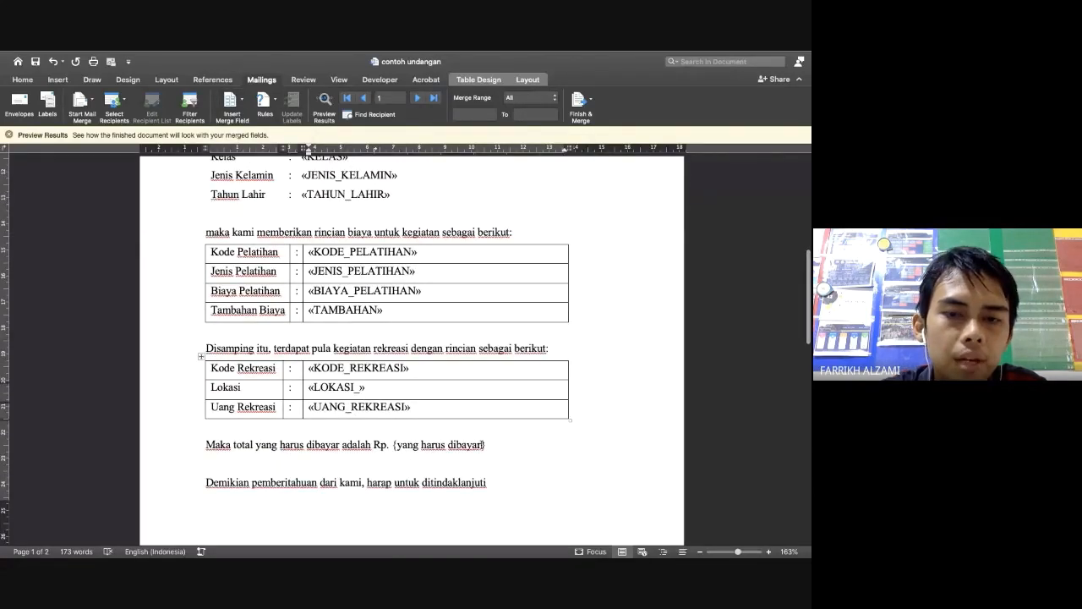
click(488, 443)
key(BackSpace)
key(BackSpace)
key(BackSpace)
key(BackSpace)
key(BackSpace)
key(BackSpace)
key(BackSpace)
key(BackSpace)
key(BackSpace)
key(BackSpace)
key(BackSpace)
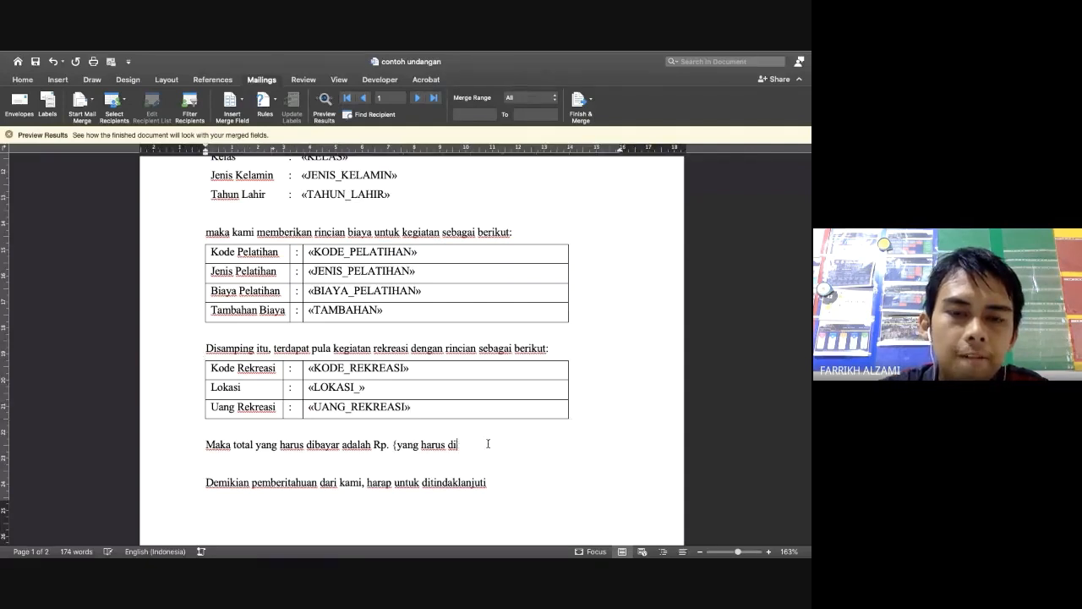
key(BackSpace)
key(BackSpace)
key(BackSpace)
key(BackSpace)
key(BackSpace)
key(BackSpace)
key(BackSpace)
key(BackSpace)
key(BackSpace)
key(BackSpace)
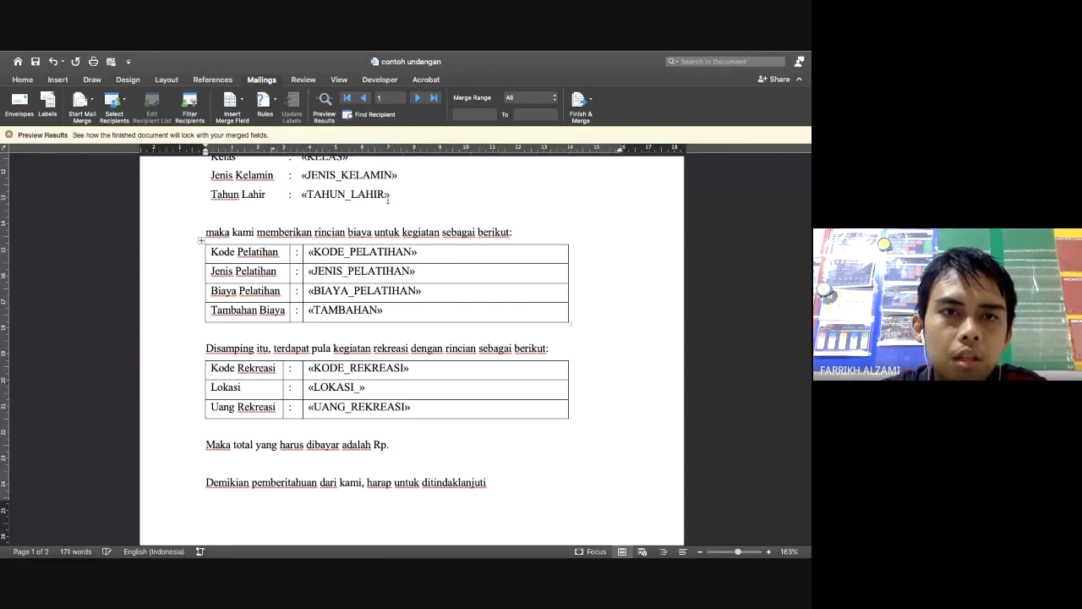
click(232, 102)
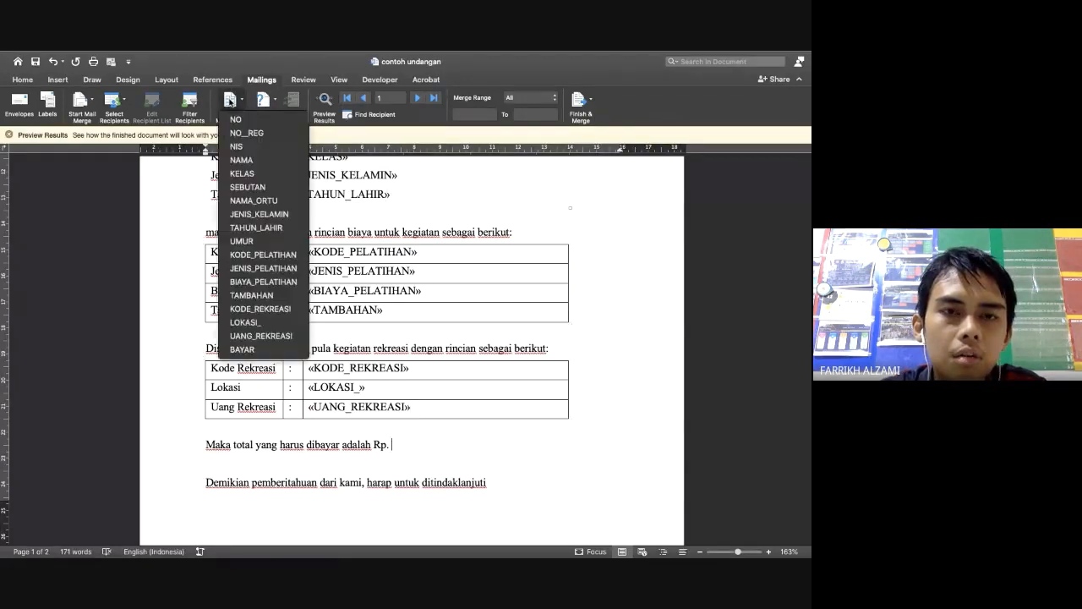
click(269, 351)
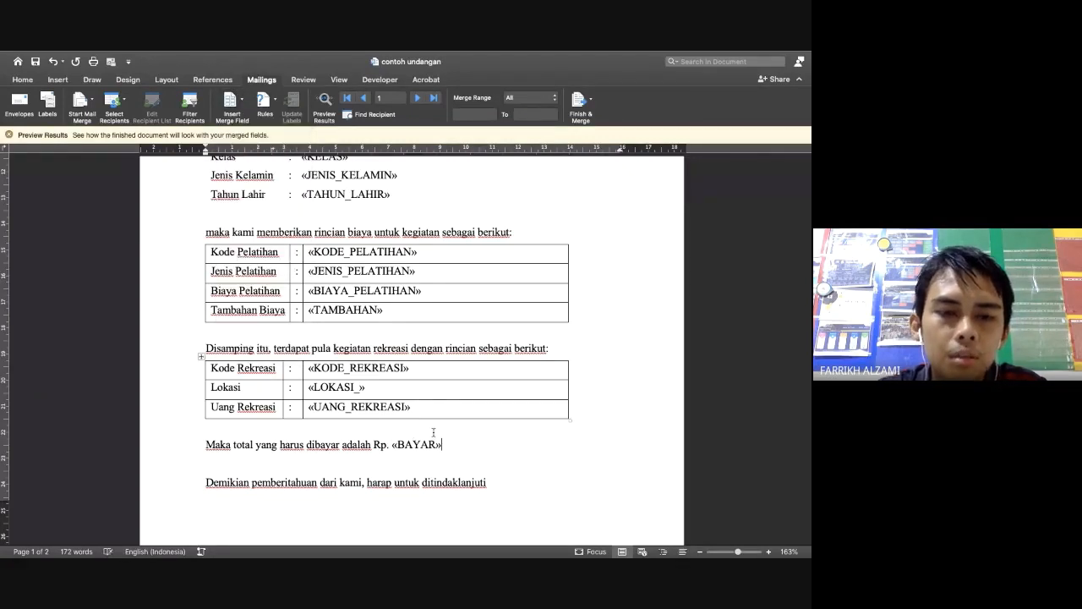
scroll(464, 443, down, 3)
scroll(464, 442, up, 10)
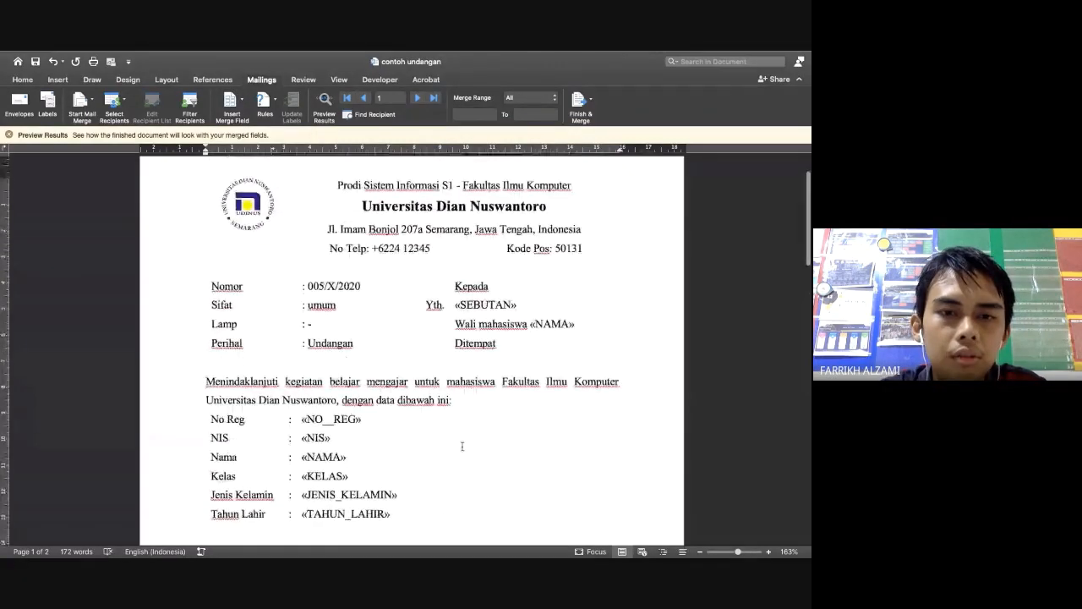
scroll(463, 446, down, 2)
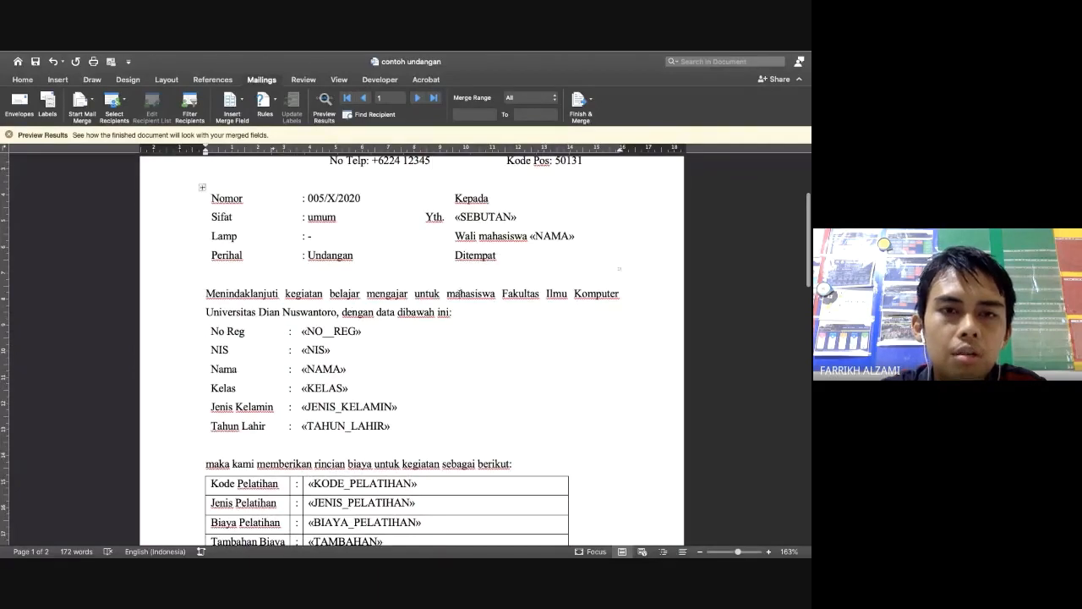
scroll(452, 292, up, 2)
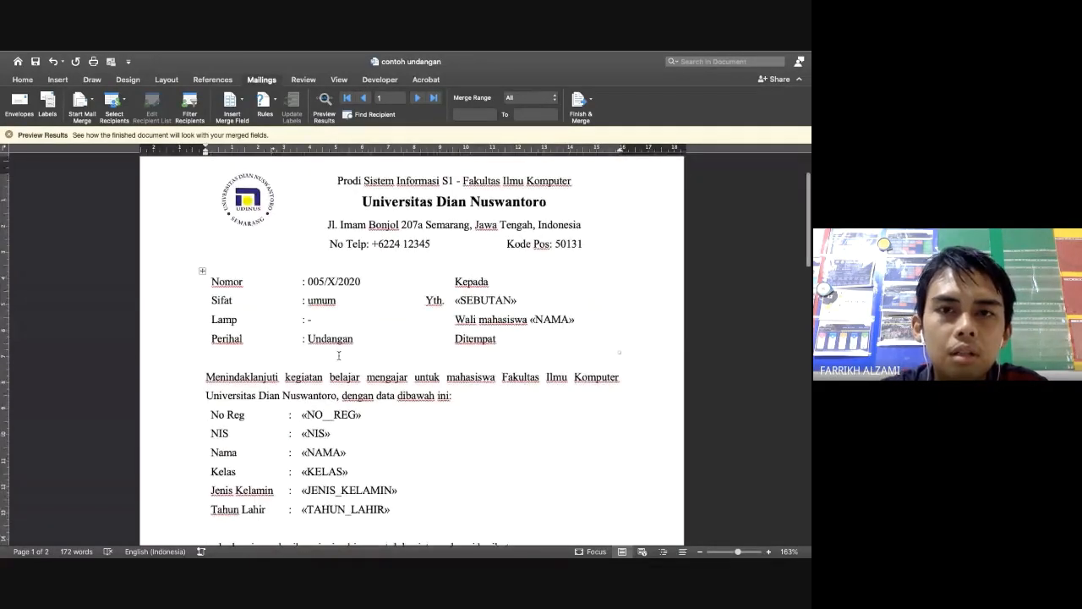
scroll(338, 355, up, 2)
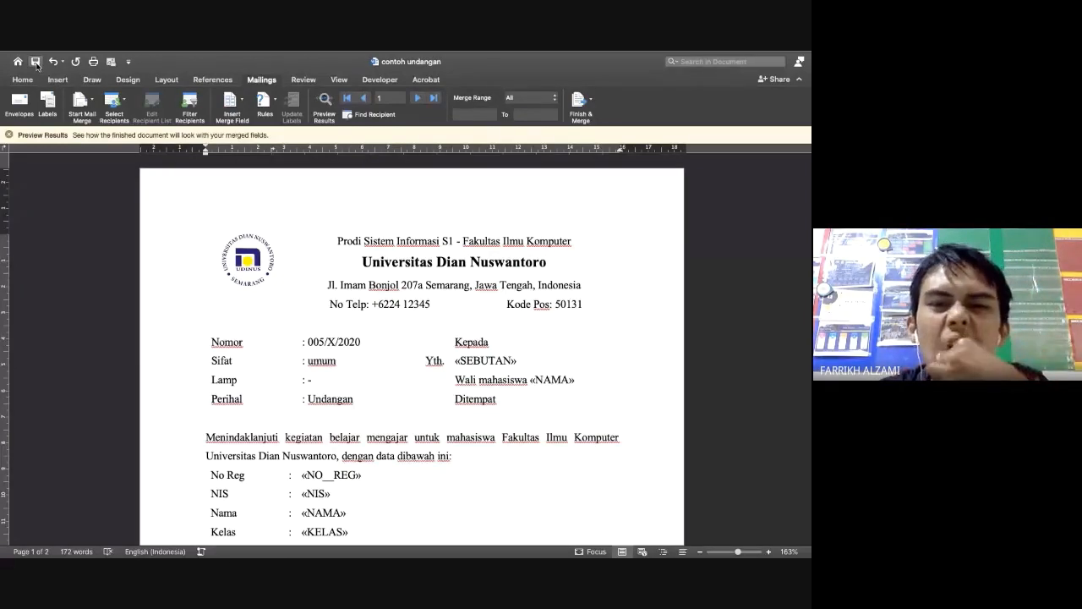
scroll(394, 437, down, 1)
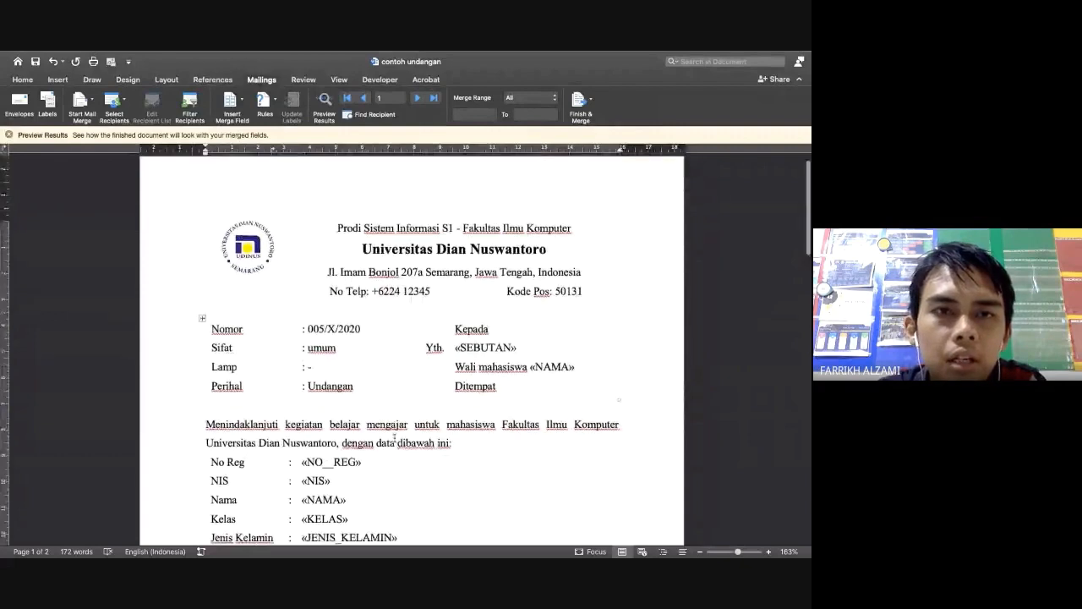
scroll(394, 437, down, 1)
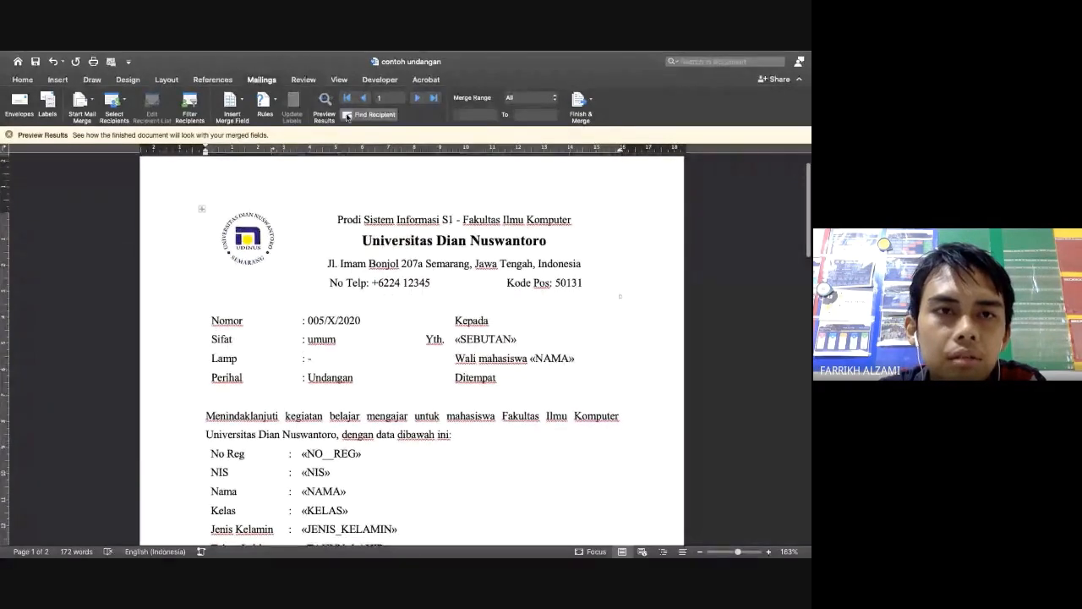
click(32, 82)
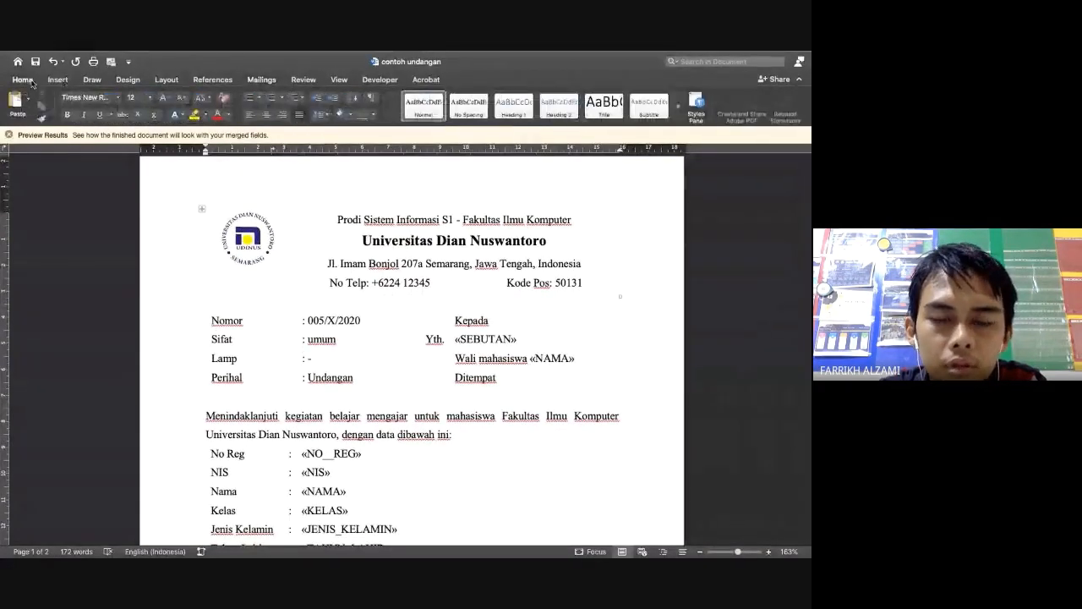
scroll(583, 438, down, 2)
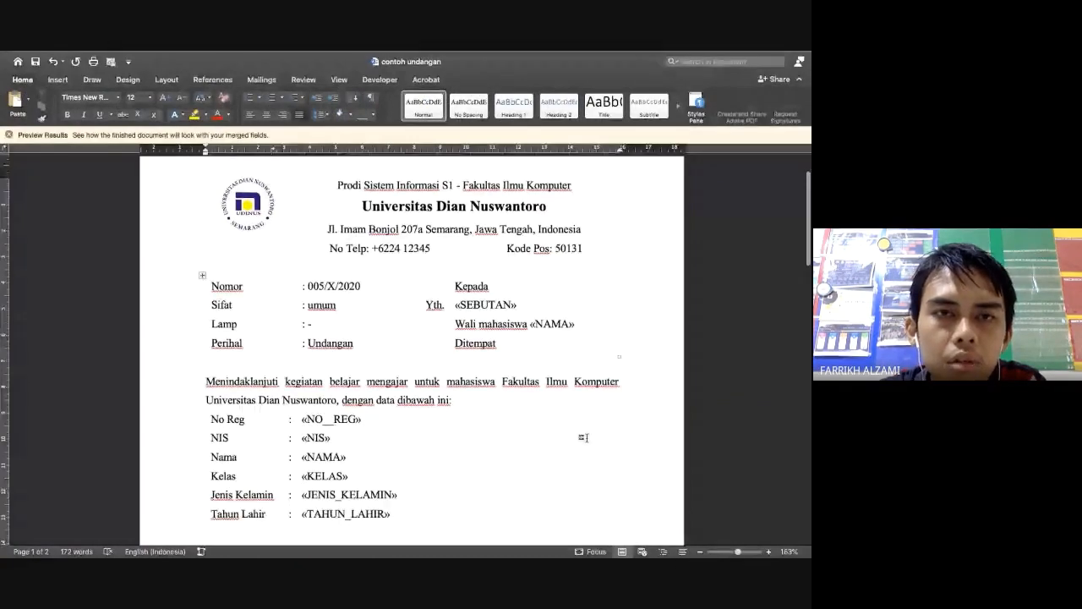
scroll(583, 437, down, 10)
scroll(587, 437, up, 12)
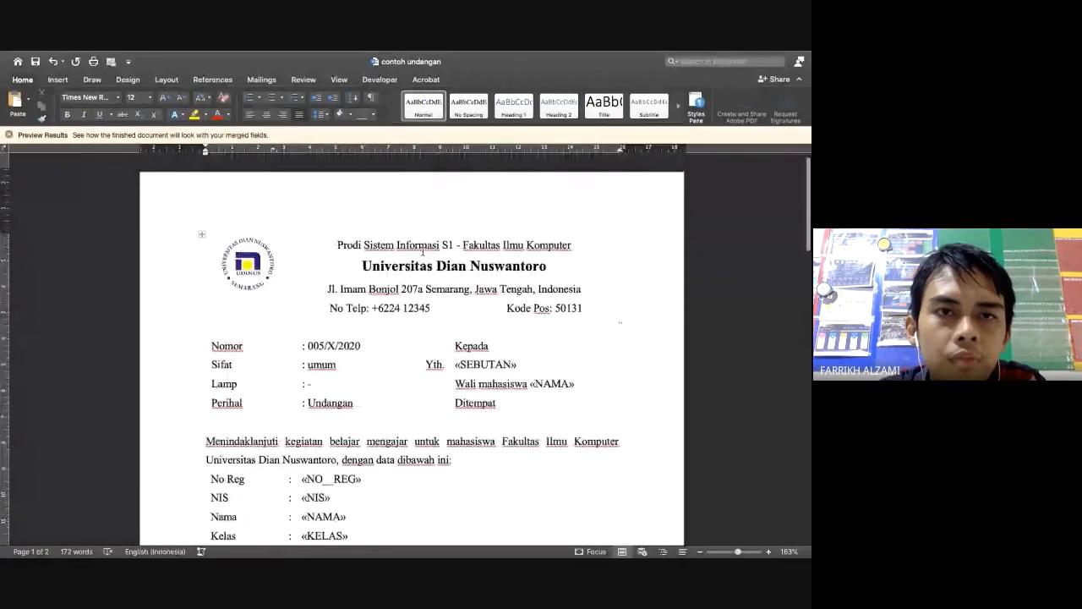
click(257, 80)
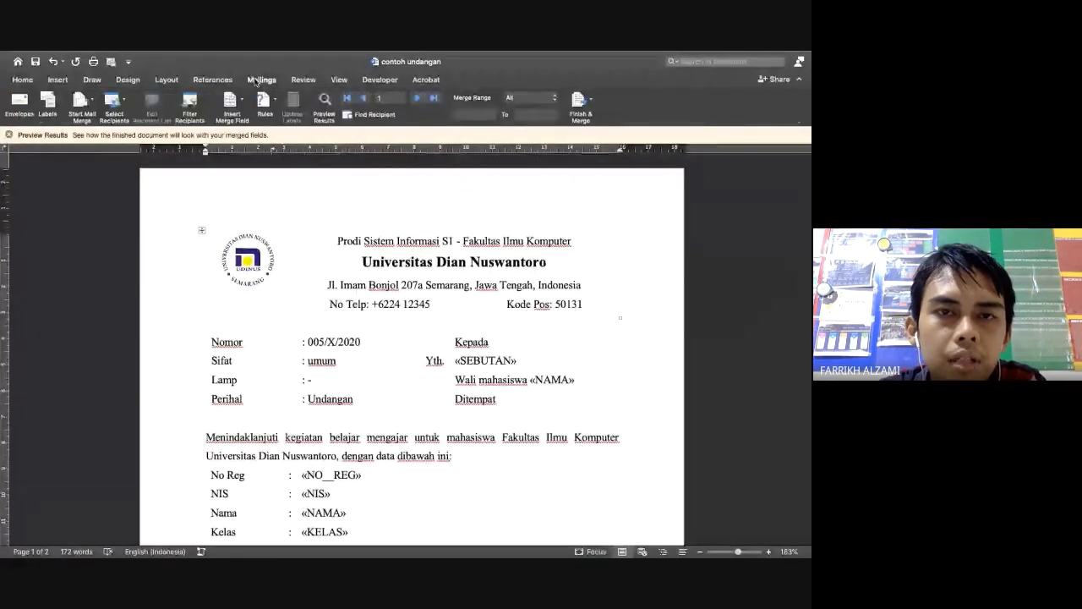
Preview the merged letter for the first student, AHMAD (A001), totalling Rp. 380000
click(325, 99)
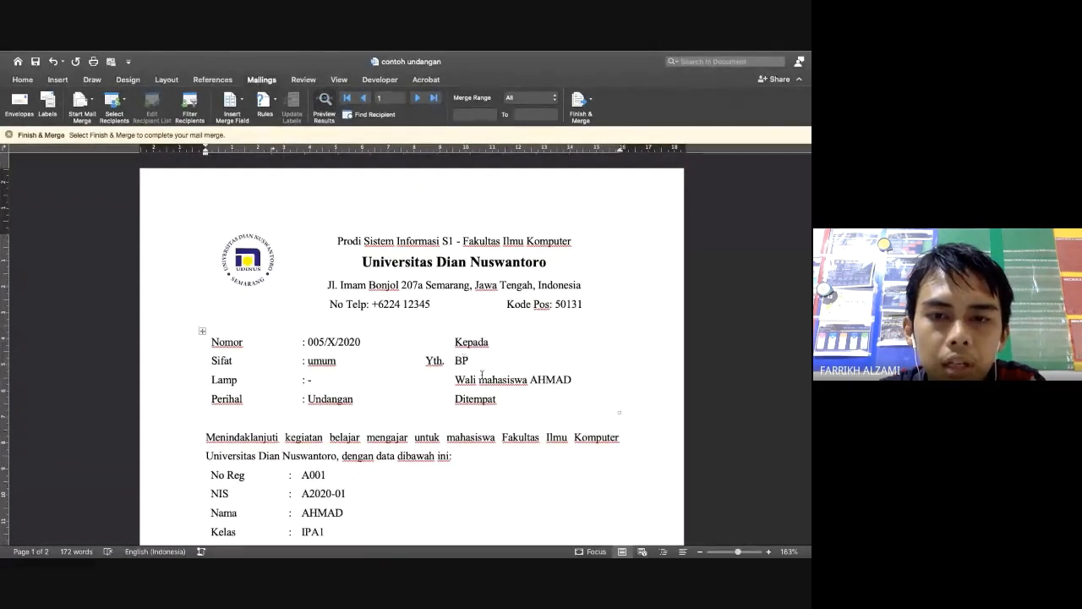
scroll(552, 382, down, 5)
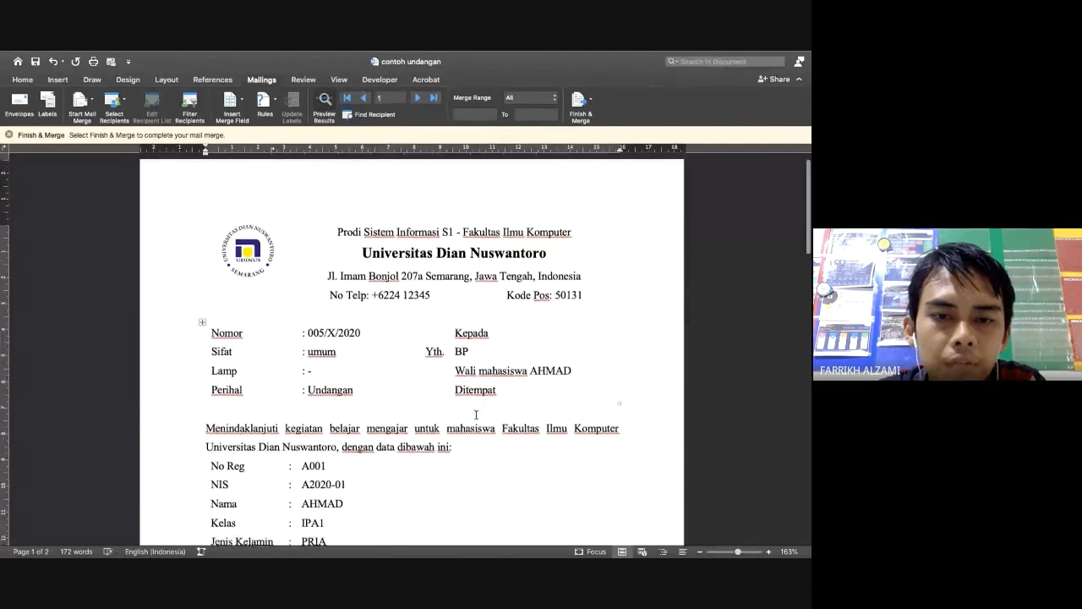
scroll(327, 412, down, 5)
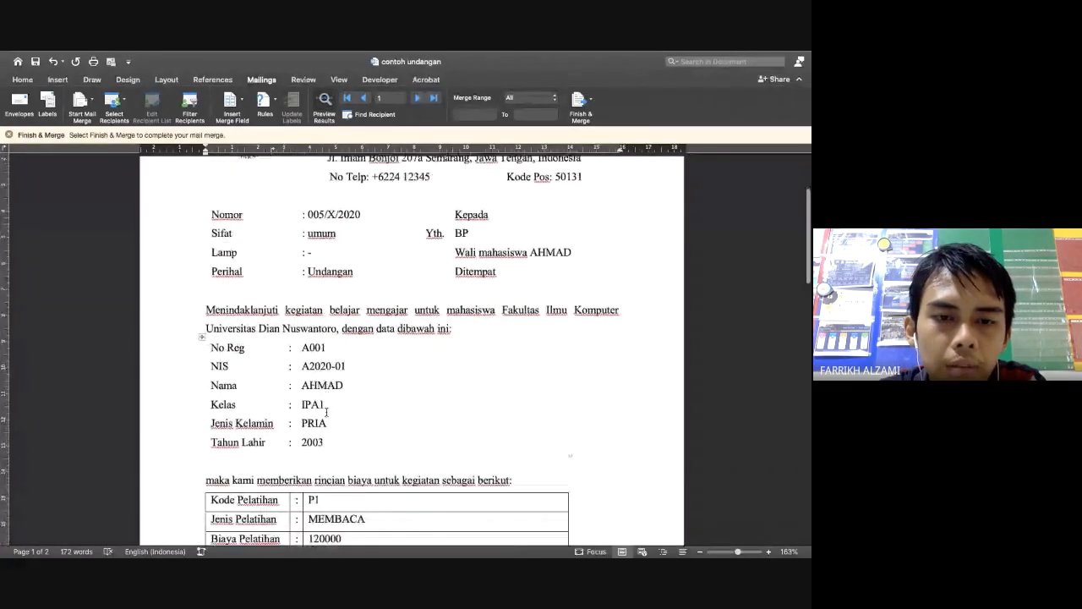
scroll(315, 433, down, 2)
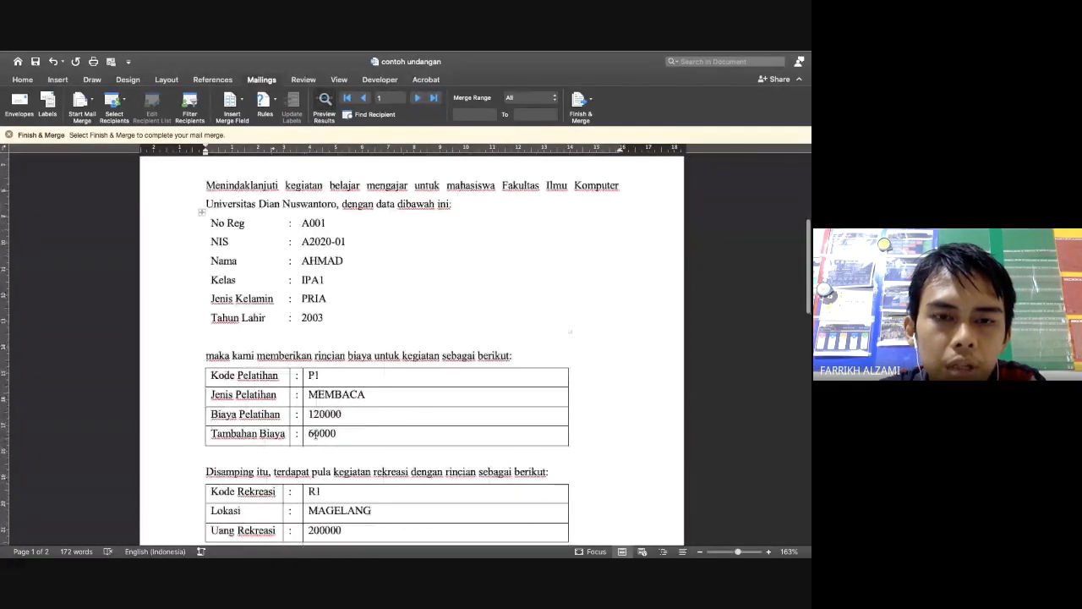
scroll(332, 449, down, 3)
scroll(332, 449, down, 2)
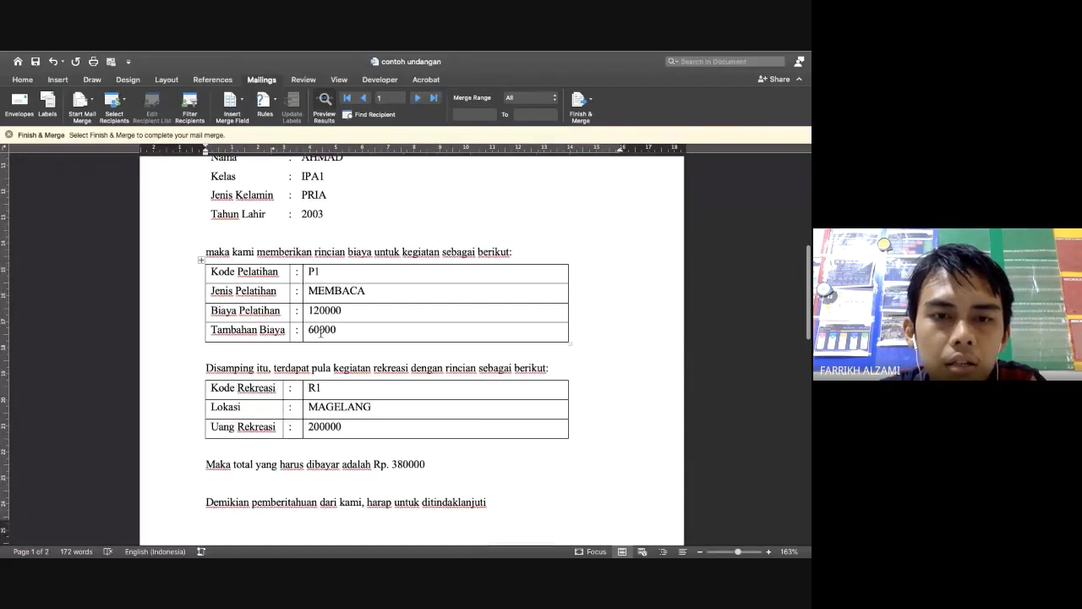
scroll(319, 369, down, 6)
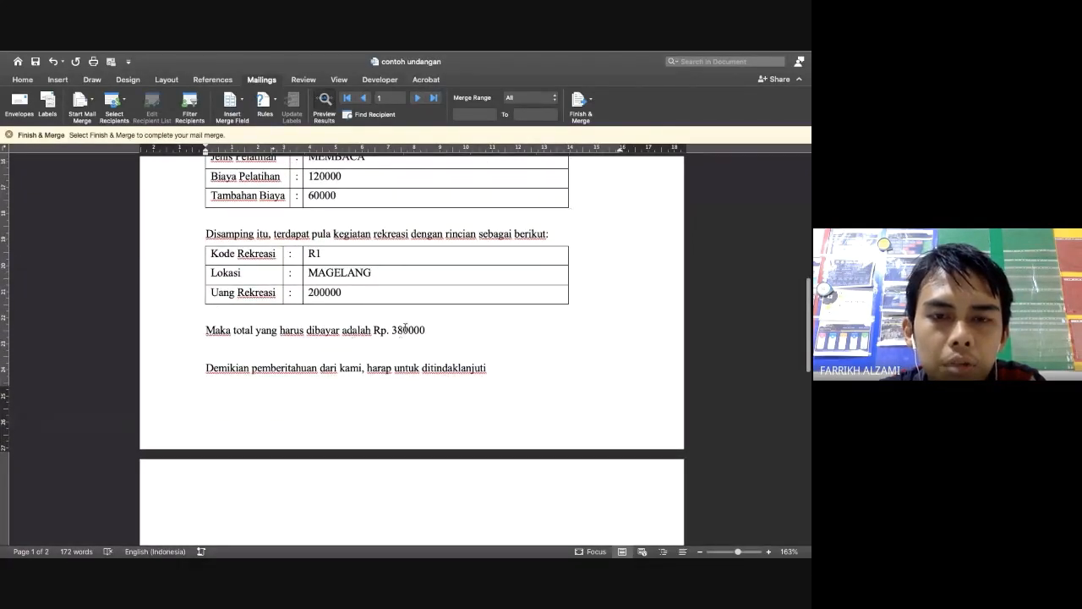
key(ctrl+Left)
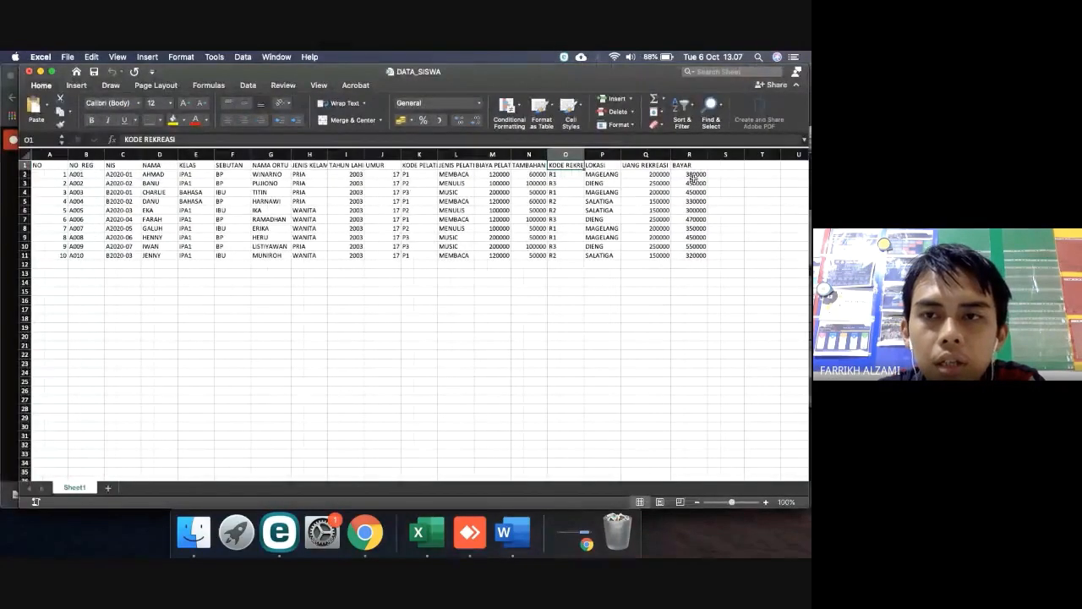
key(ctrl+Right)
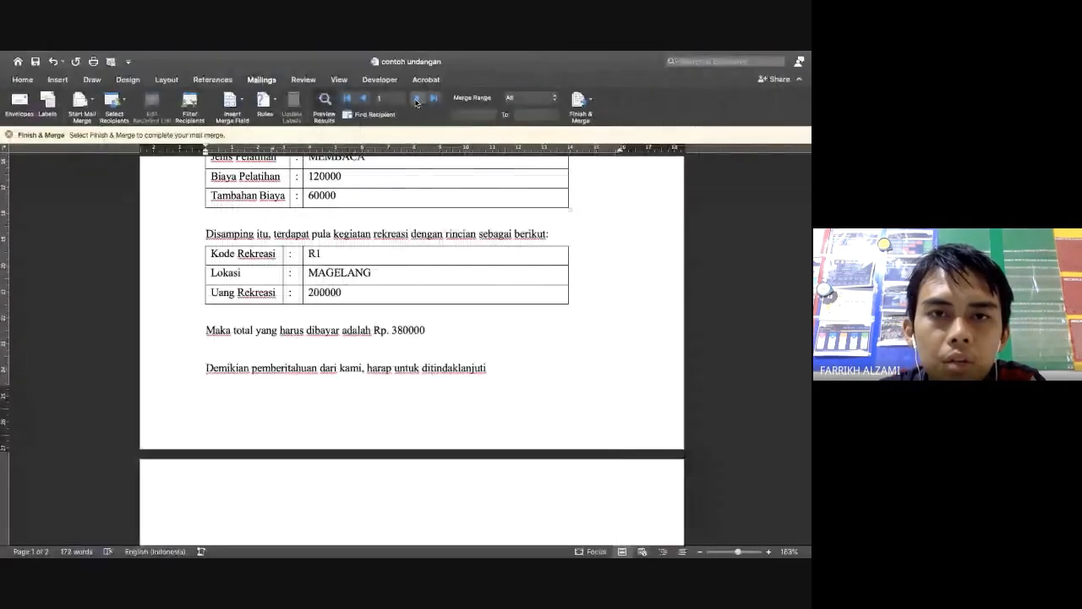
Step through the merged letters to record 10: recreation R2, SALATIGA, 150000, total Rp. 320000
click(417, 99)
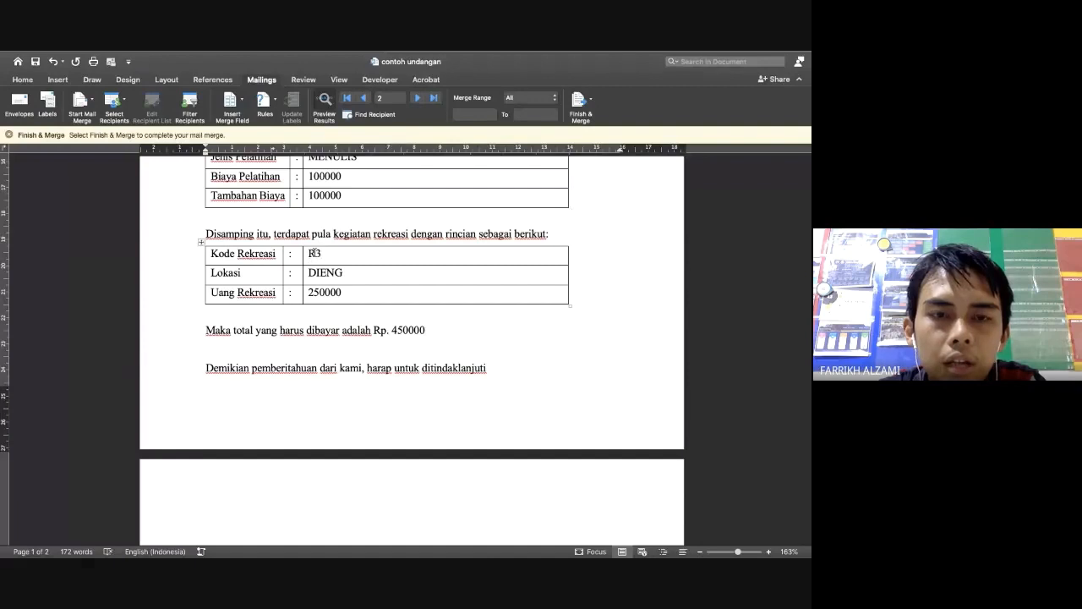
click(367, 99)
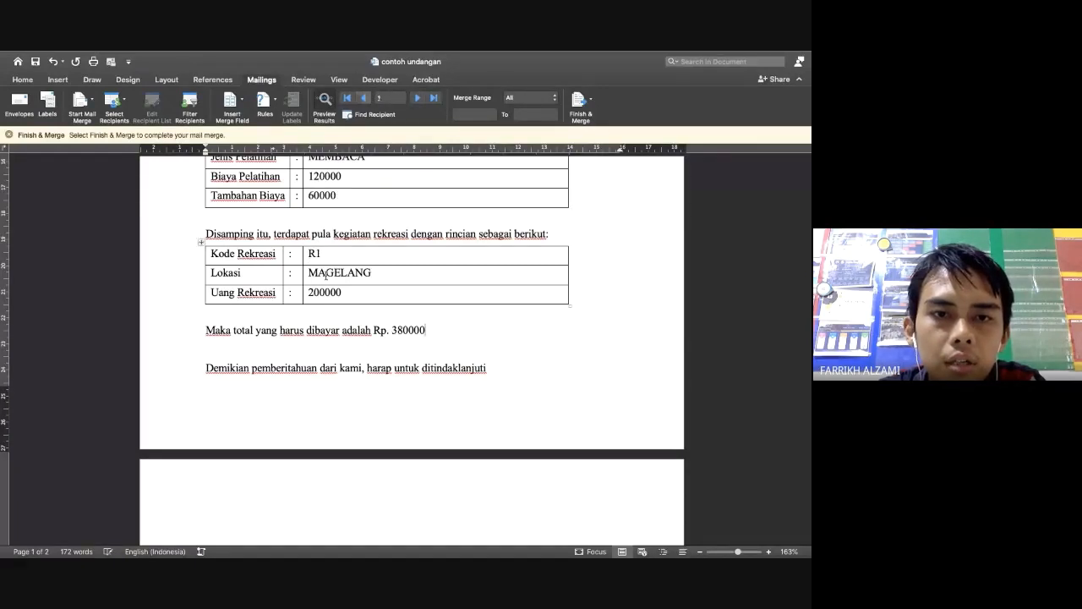
click(416, 99)
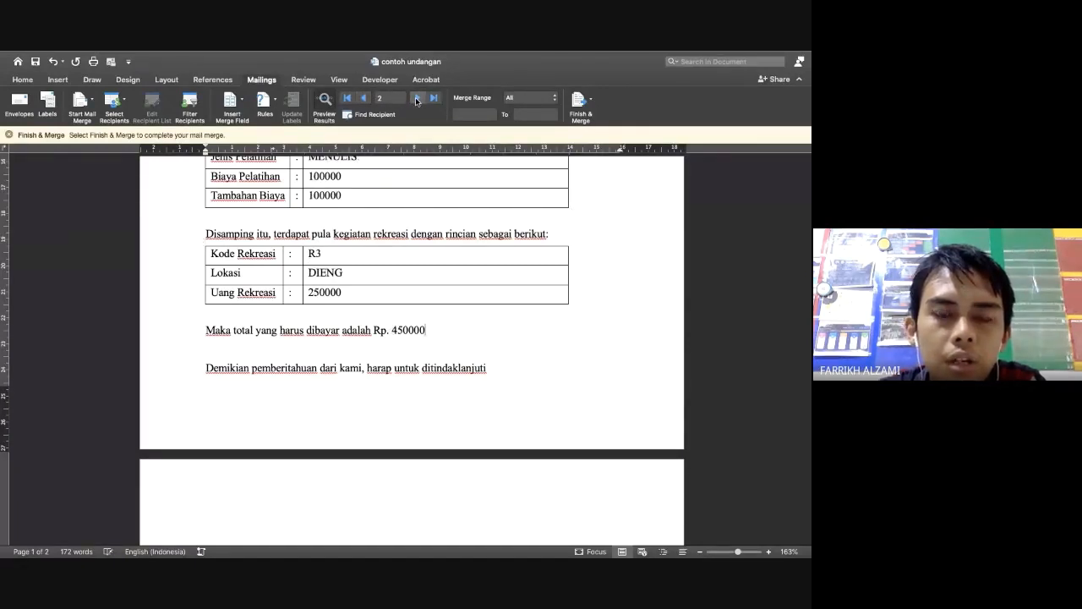
click(417, 99)
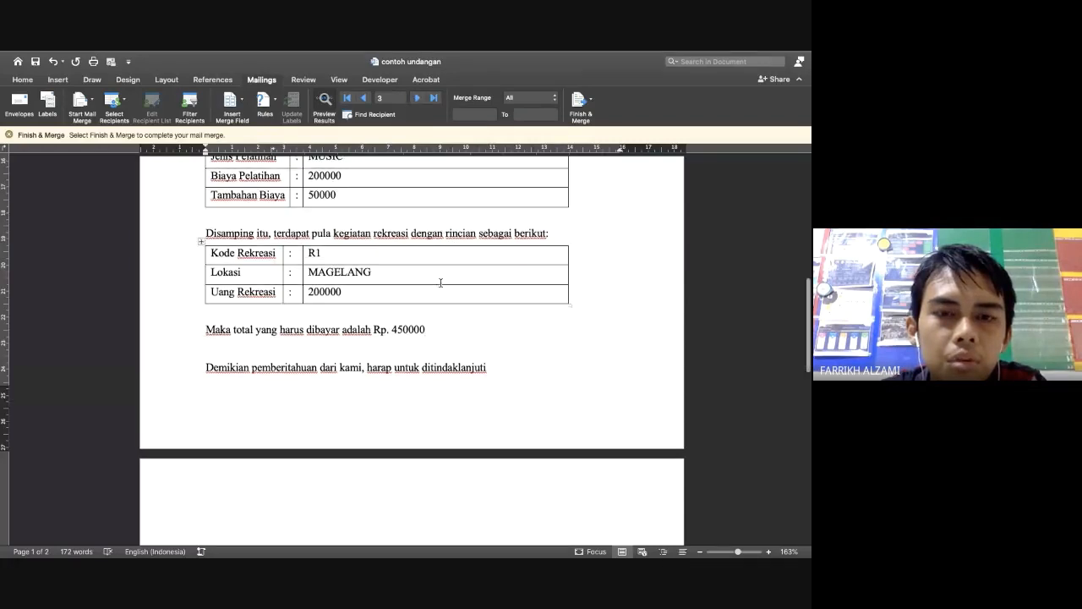
scroll(440, 283, down, 3)
scroll(423, 235, up, 2)
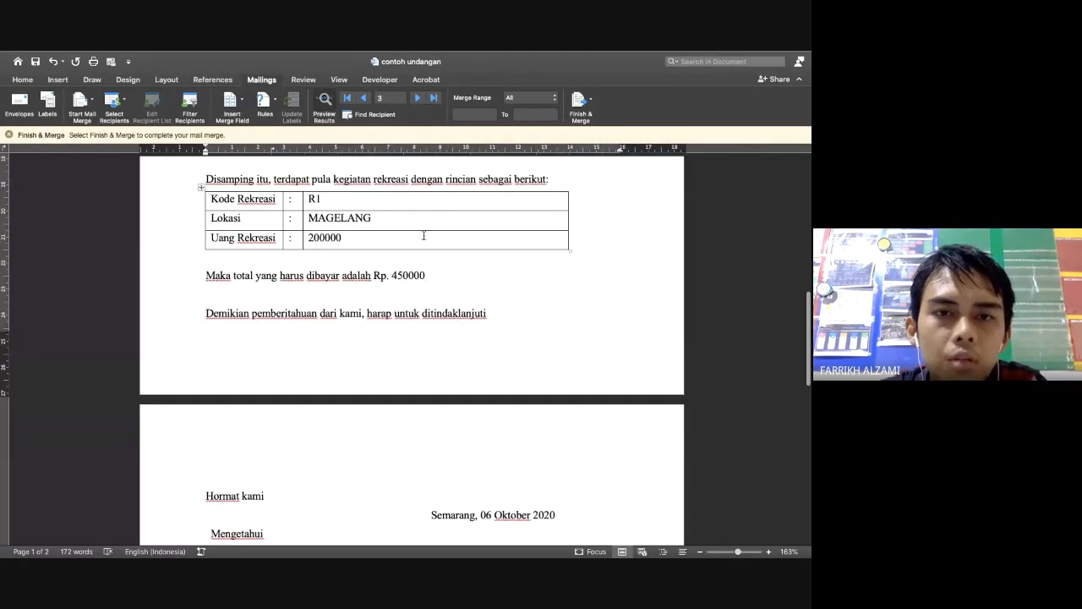
click(416, 99)
click(415, 100)
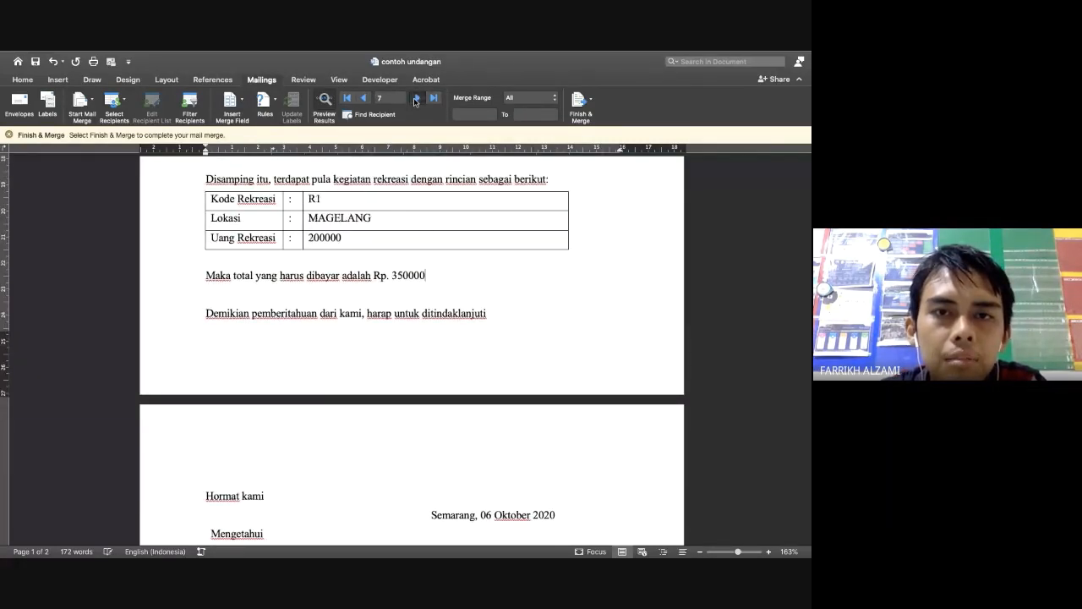
click(416, 100)
click(415, 100)
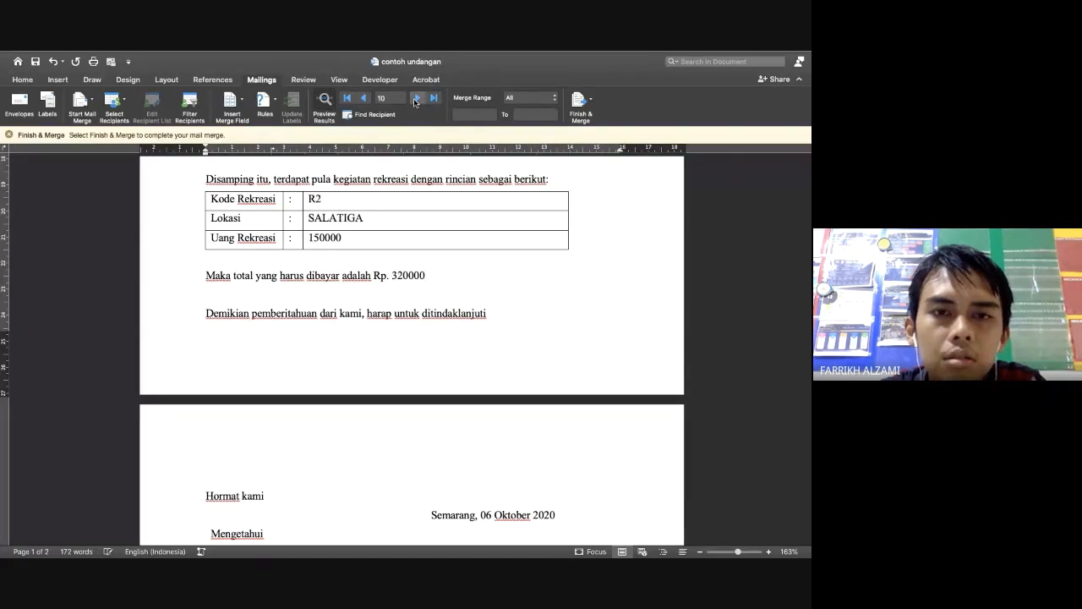
scroll(405, 347, down, 5)
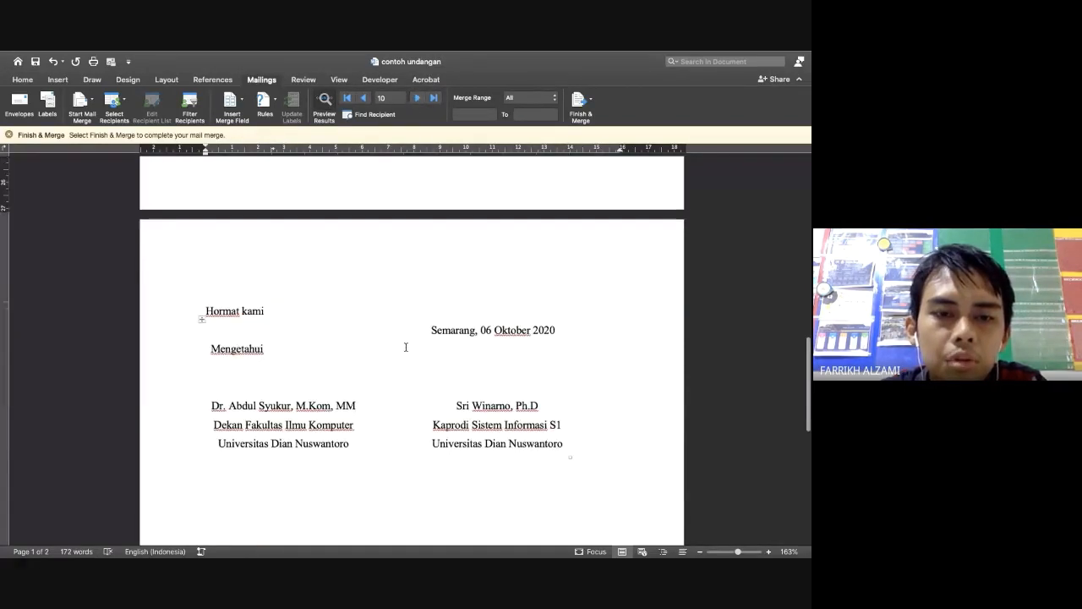
scroll(406, 346, up, 1)
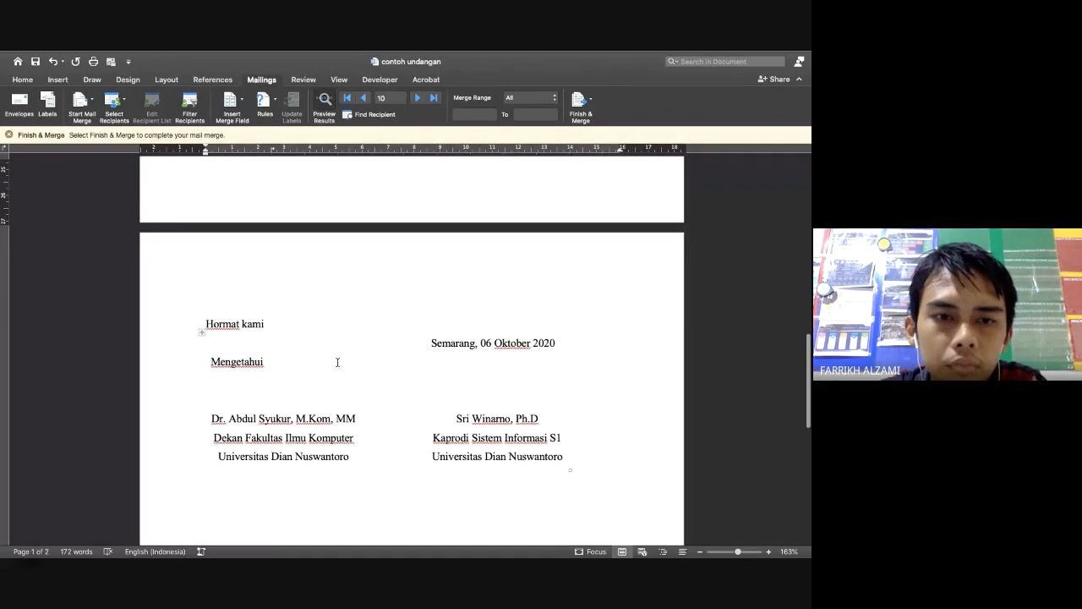
Select the whole signature table, then clear the selection
click(241, 365)
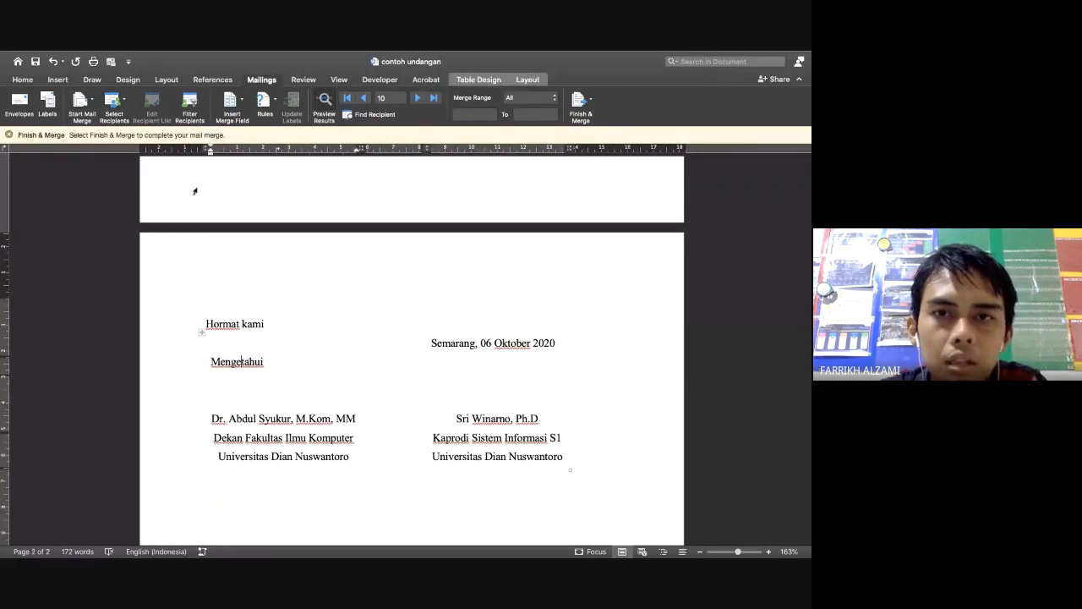
click(200, 331)
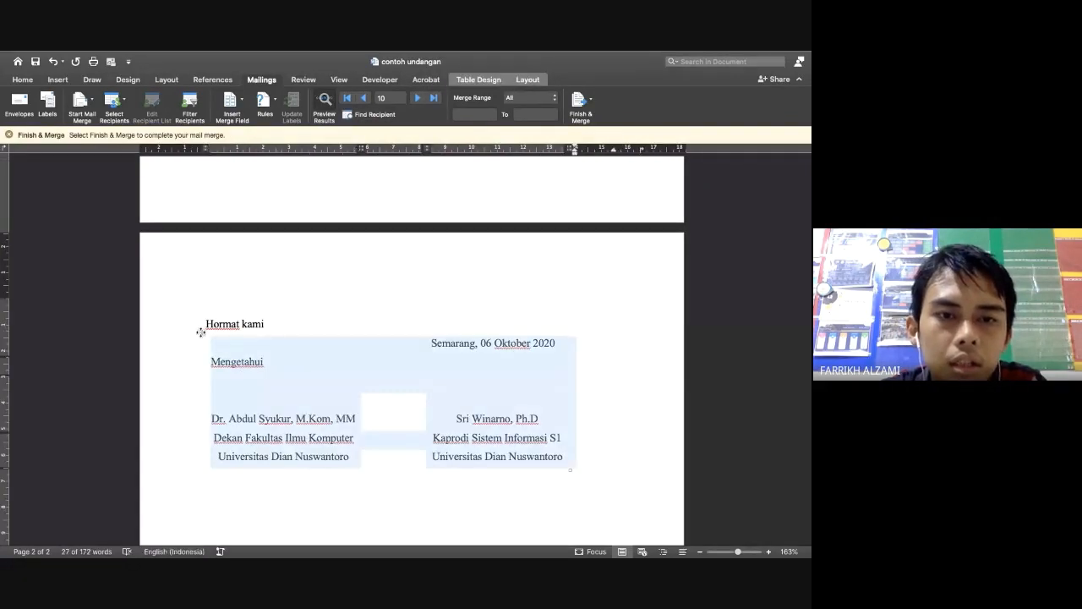
click(244, 368)
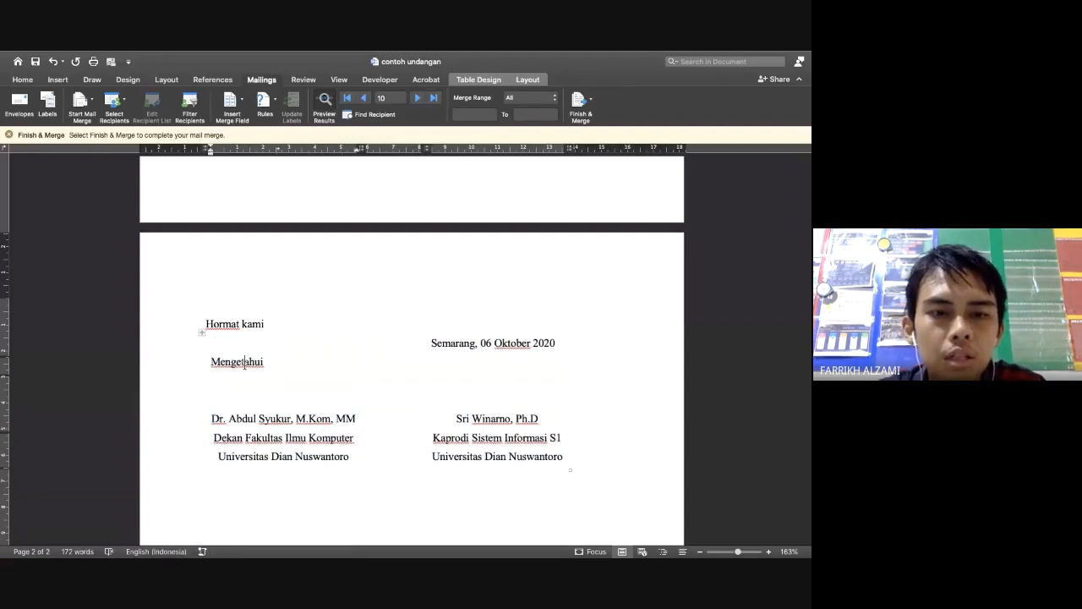
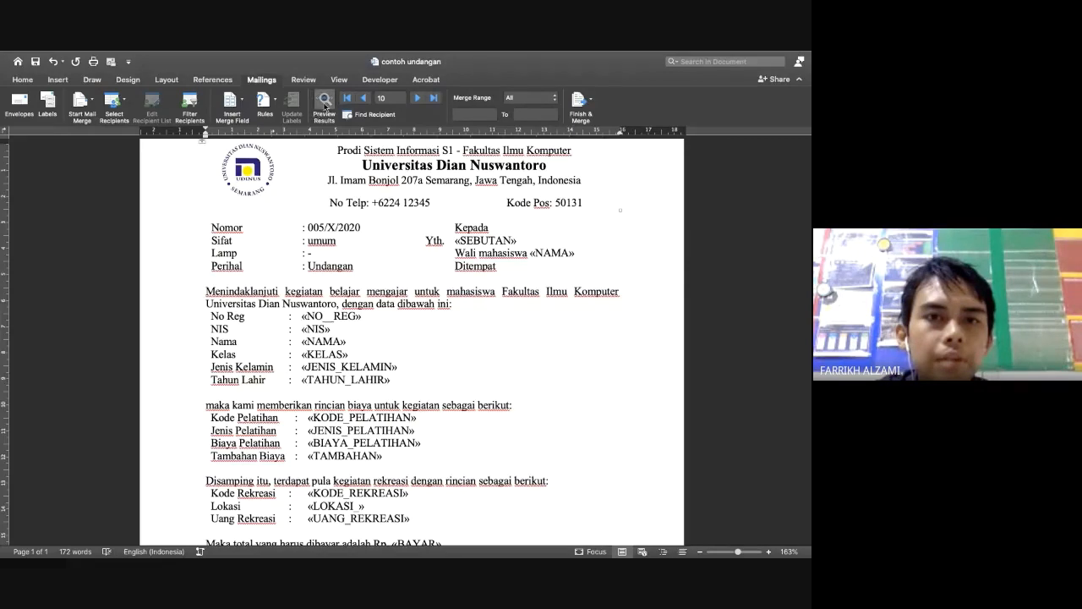
Preview the letter with record data and open Print Documents for the merged letters
click(319, 113)
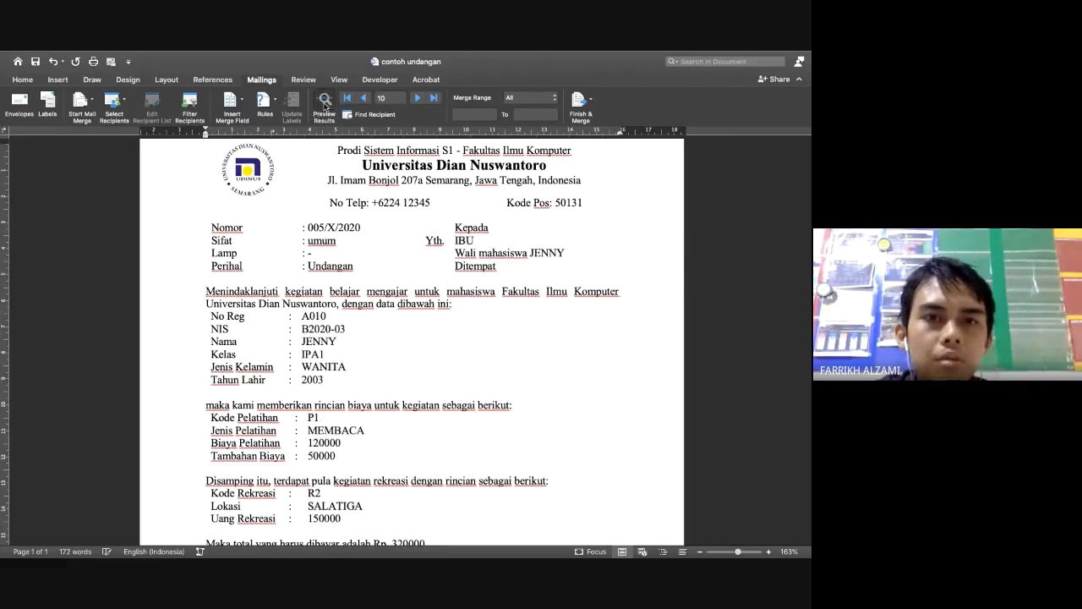
click(580, 101)
click(598, 133)
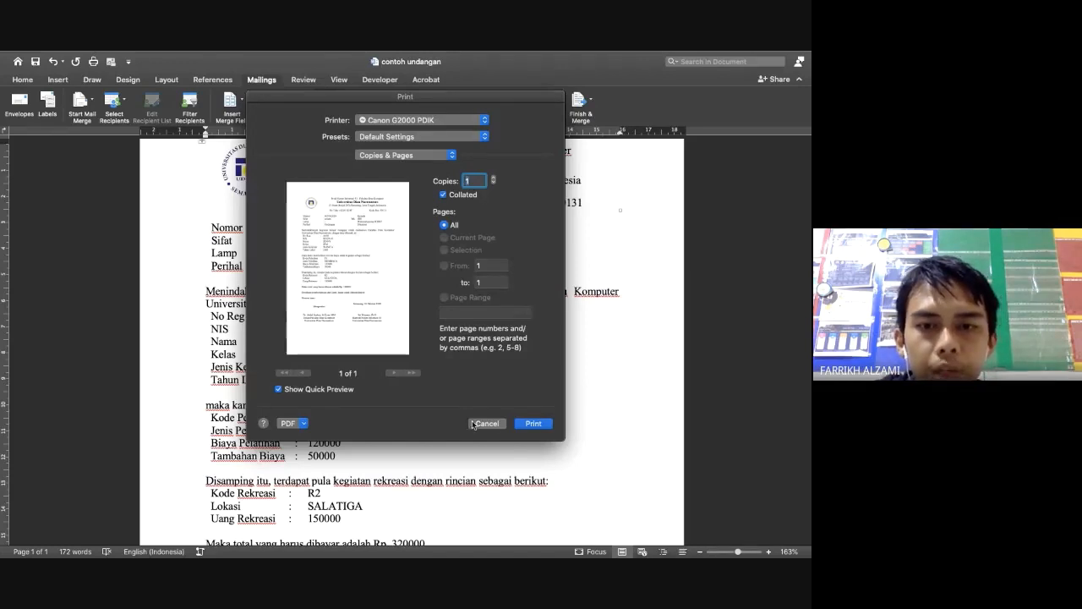
Print the merged letters and check the Documents folder sorted by date modified
click(531, 426)
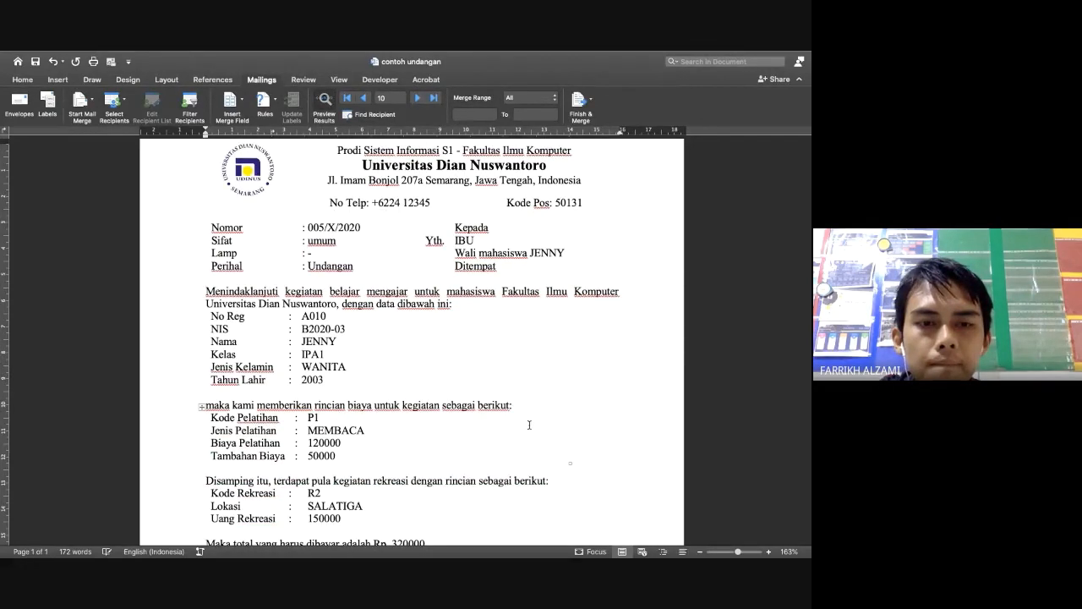
scroll(529, 425, down, 2)
scroll(530, 425, down, 2)
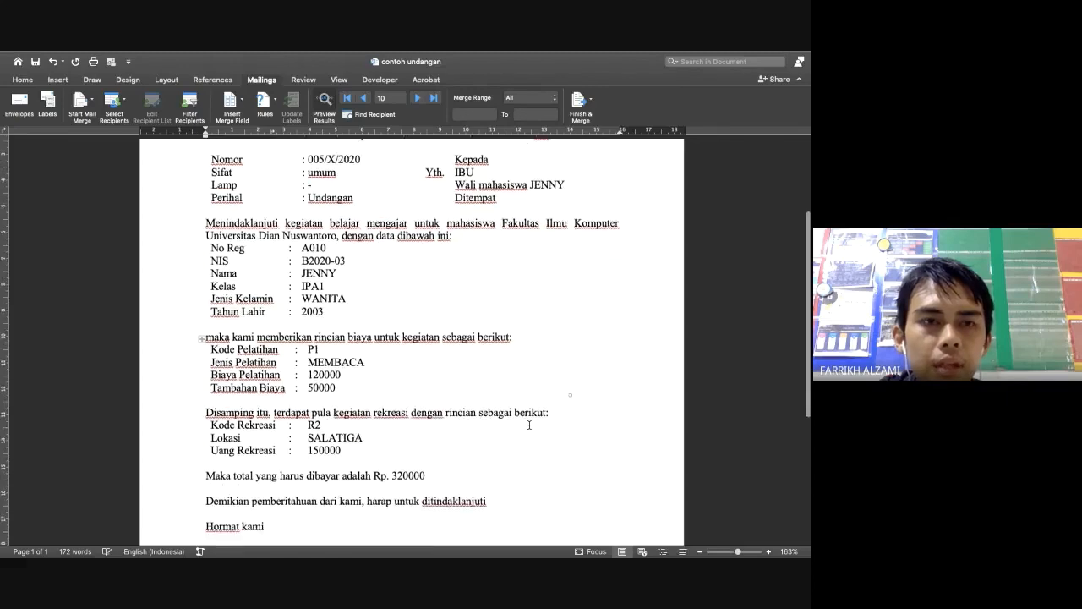
key(ctrl+Left)
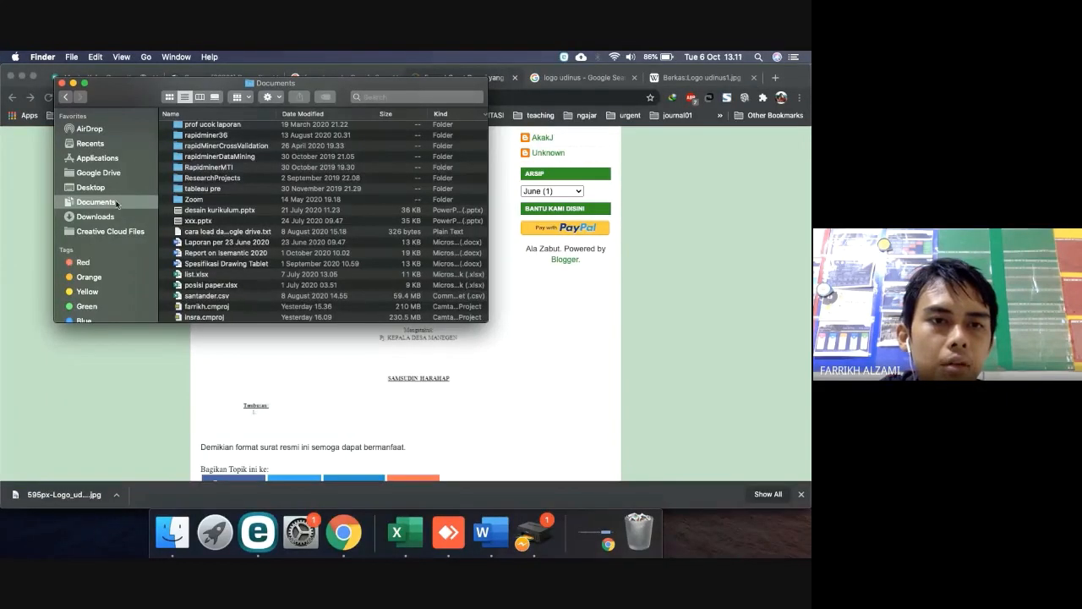
scroll(313, 222, up, 15)
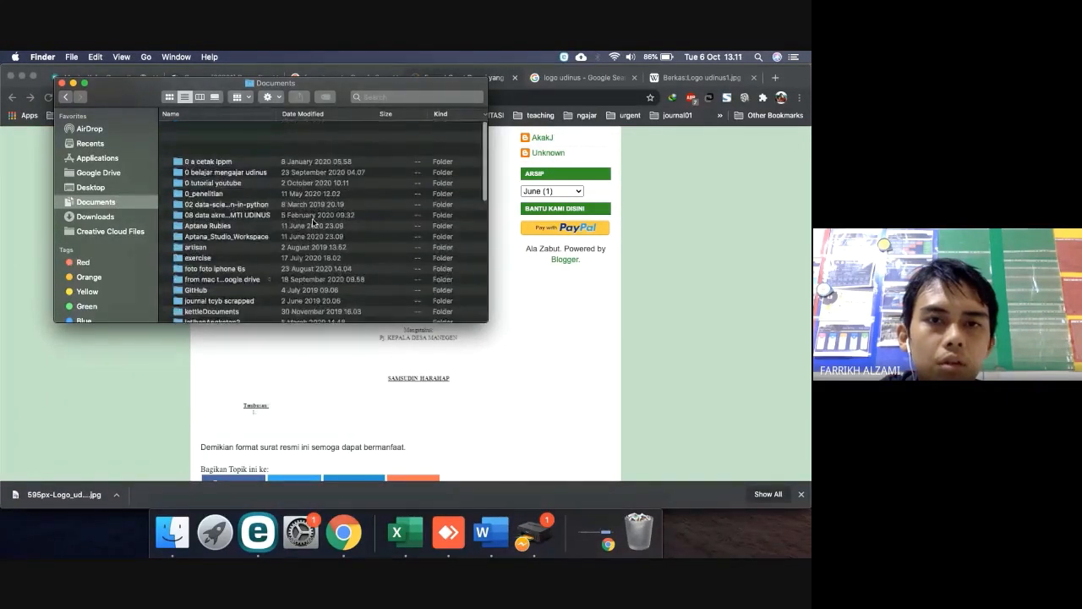
click(321, 114)
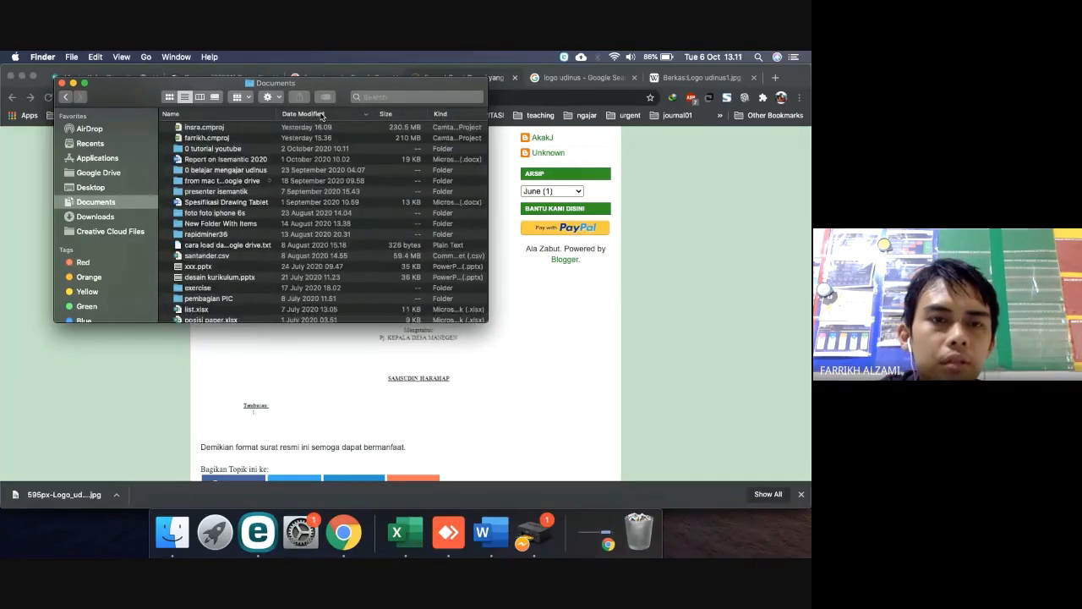
key(ctrl+Right)
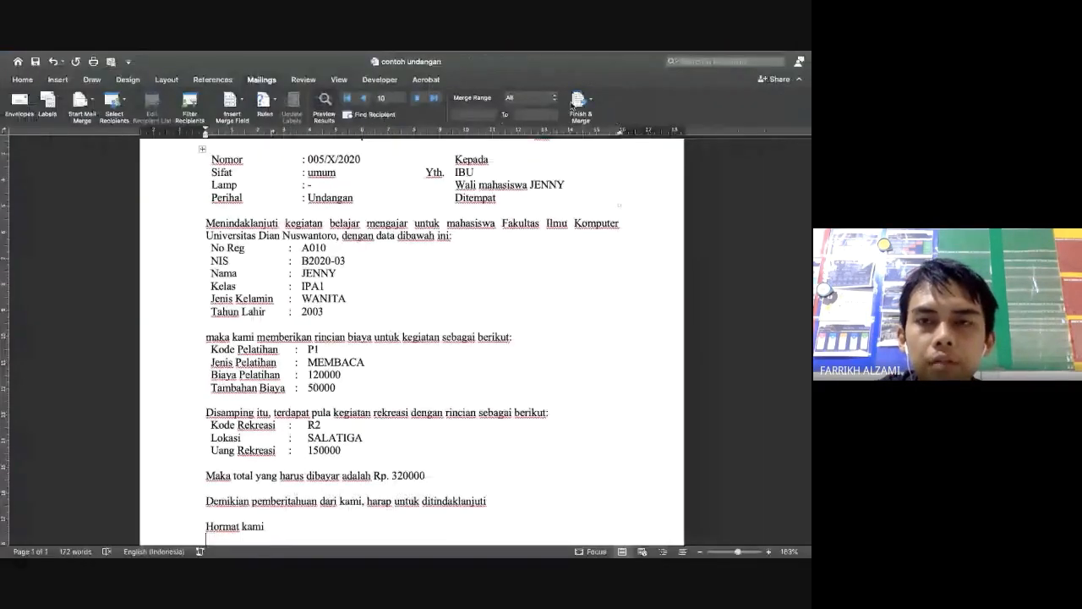
Switch the letter back to «field» placeholders and print the merged letters again
click(577, 101)
click(576, 102)
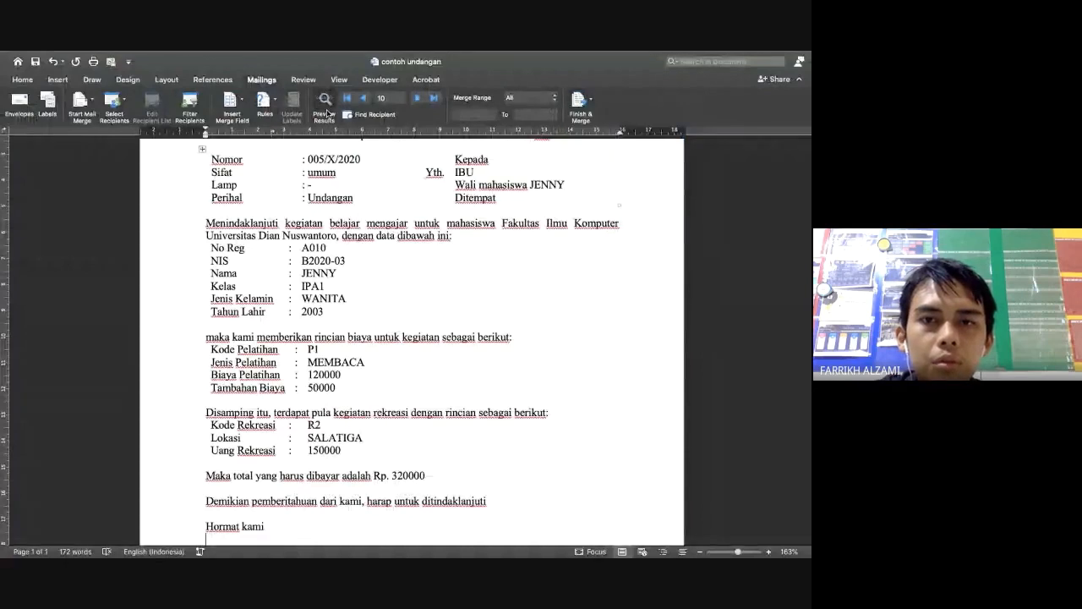
click(324, 106)
click(580, 100)
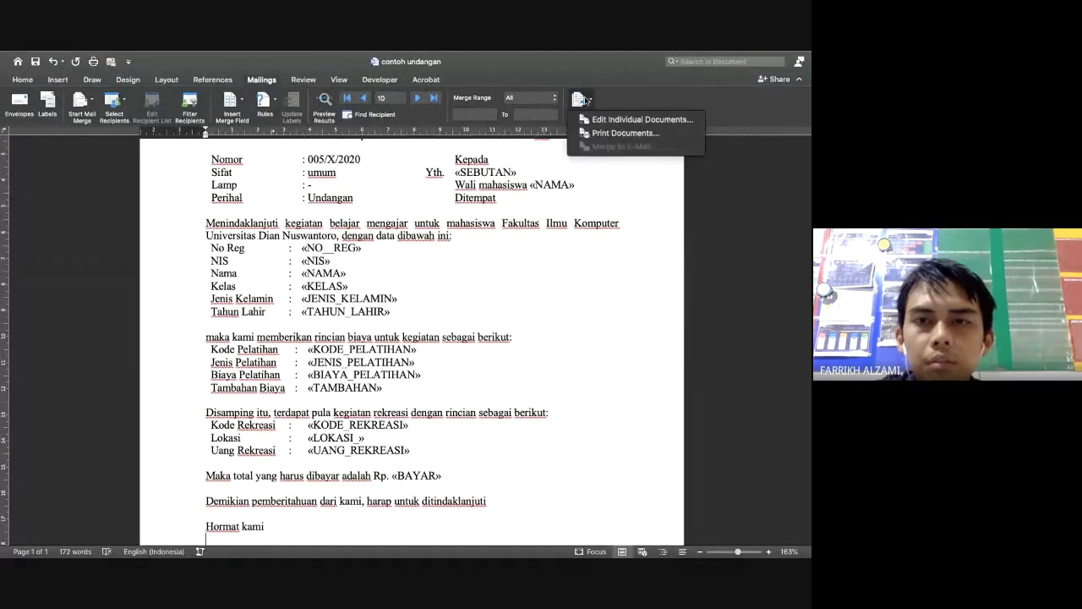
click(612, 133)
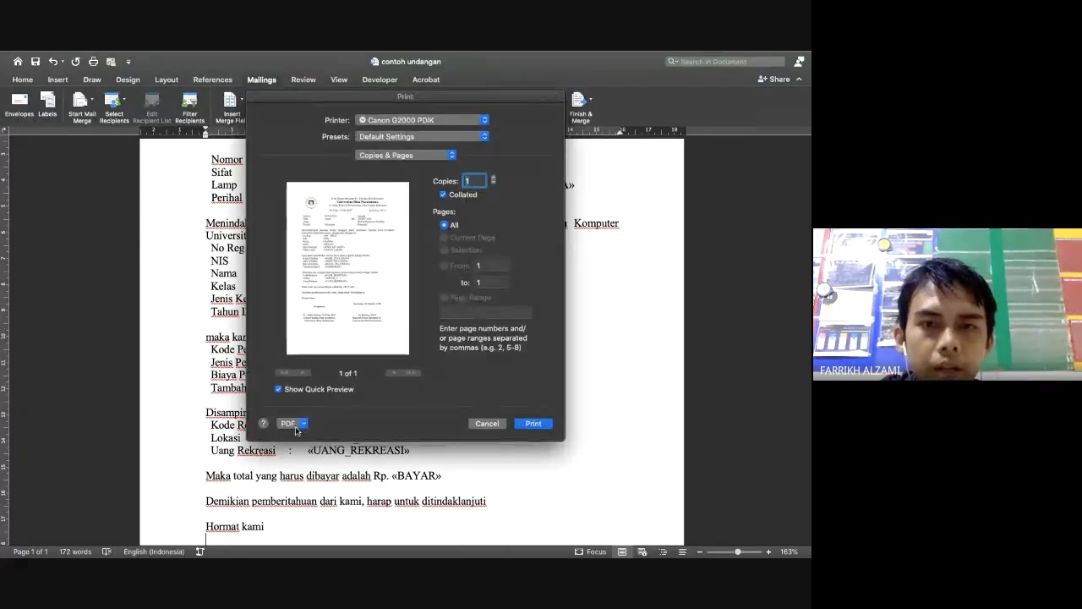
click(533, 424)
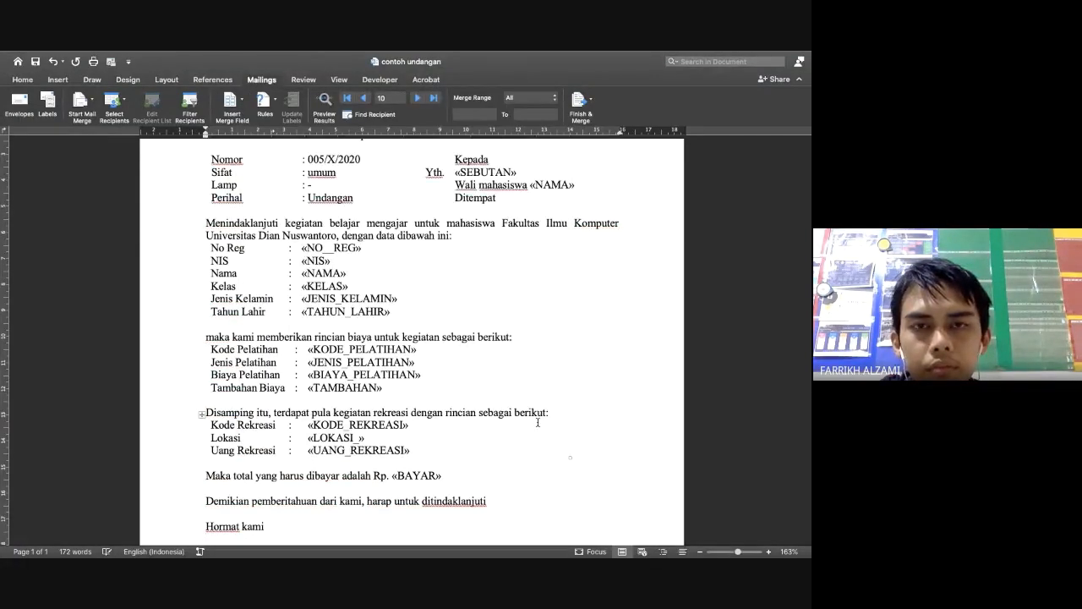
Merge the letters into a new editable document, Letters2, via Edit Individual Documents
scroll(538, 422, down, 5)
scroll(537, 422, up, 5)
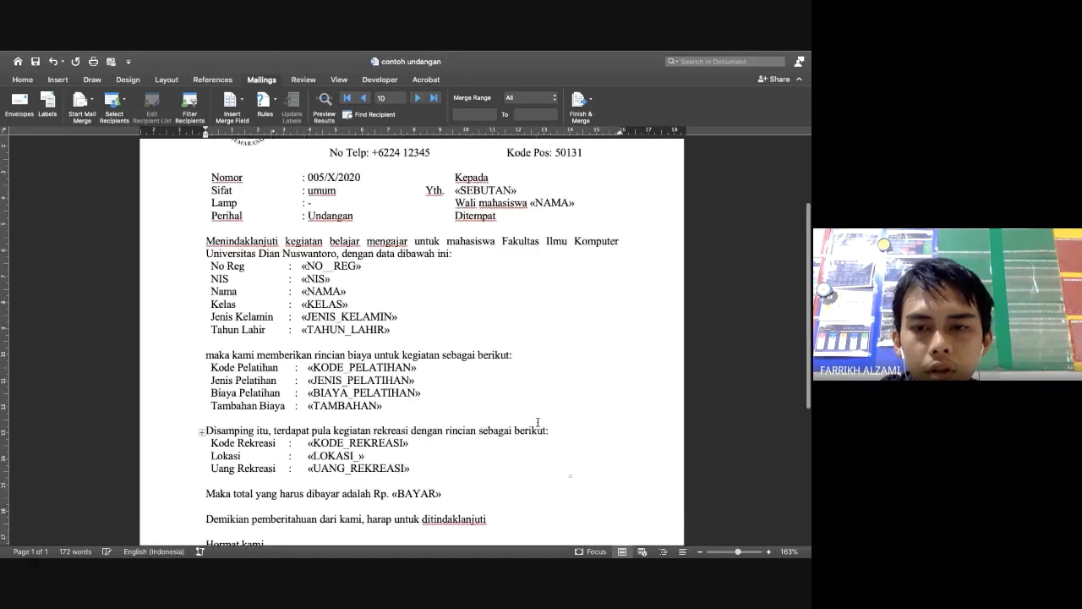
scroll(535, 418, up, 3)
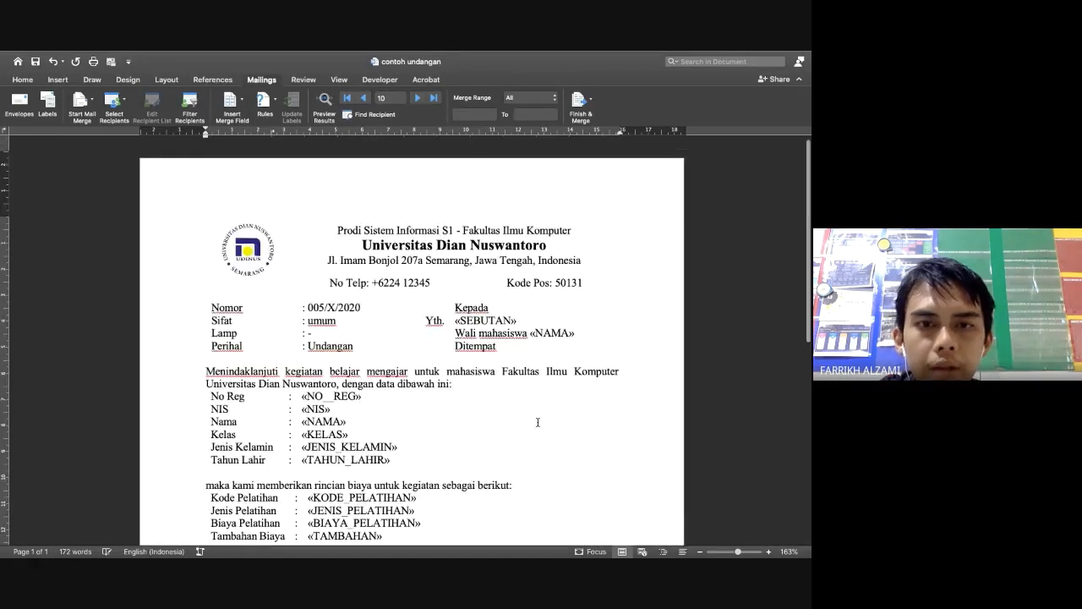
click(584, 104)
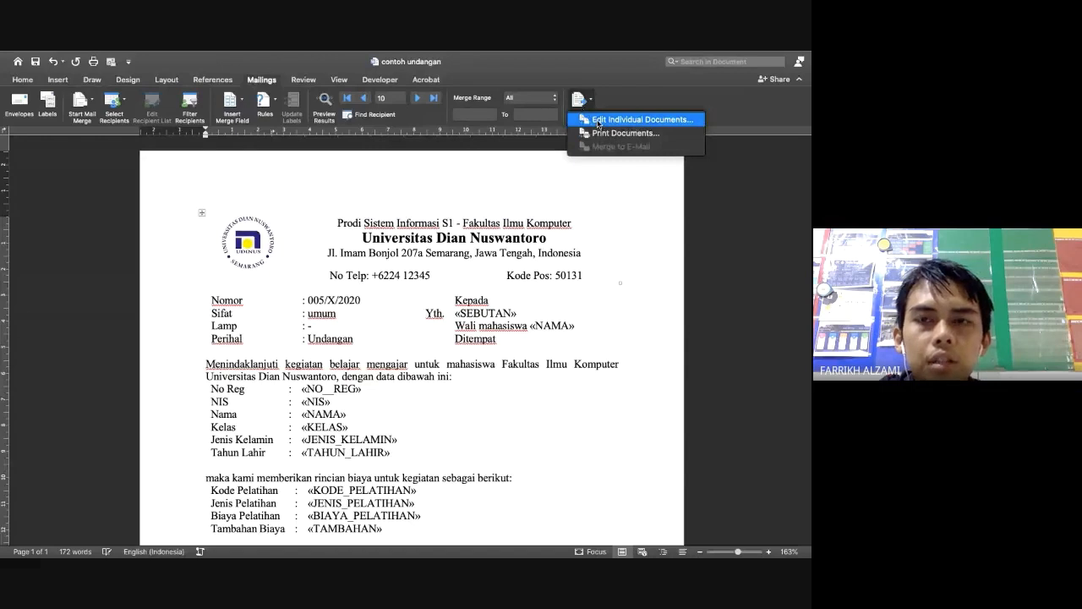
click(598, 122)
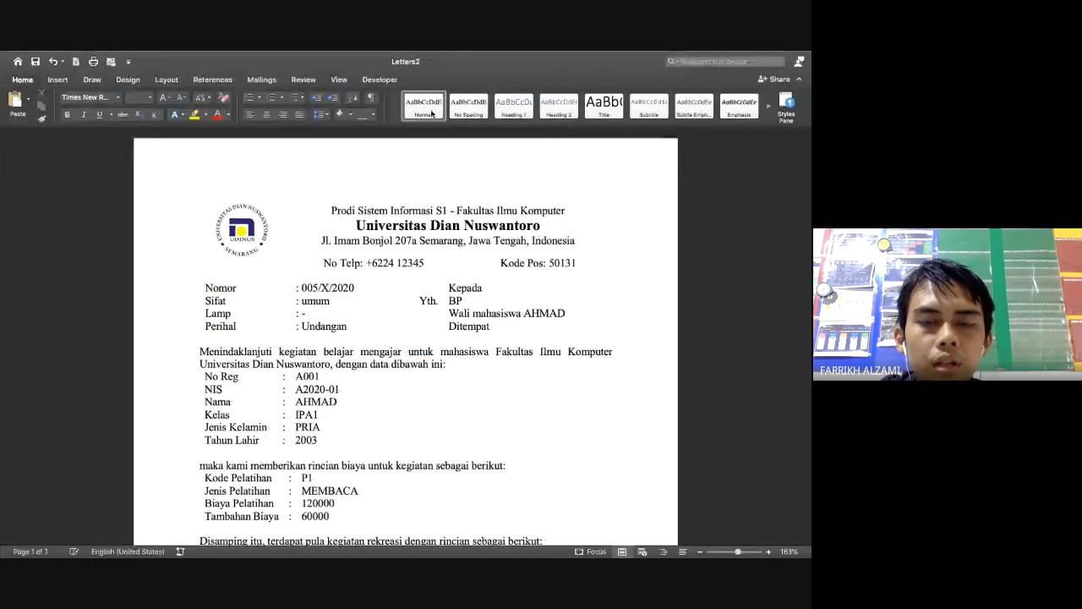
scroll(454, 356, down, 15)
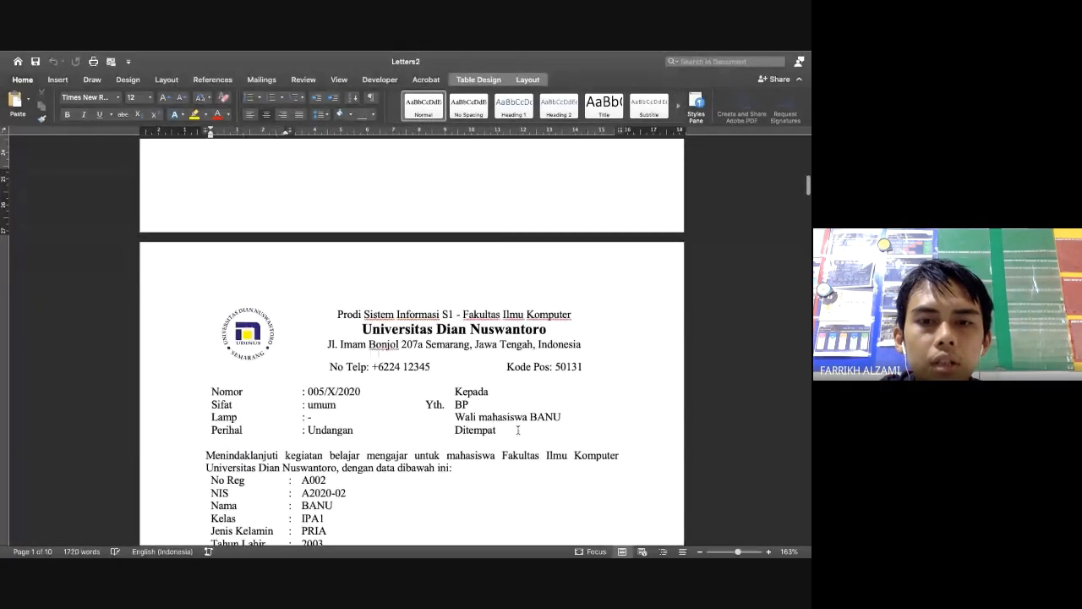
scroll(489, 439, down, 4)
scroll(489, 439, up, 18)
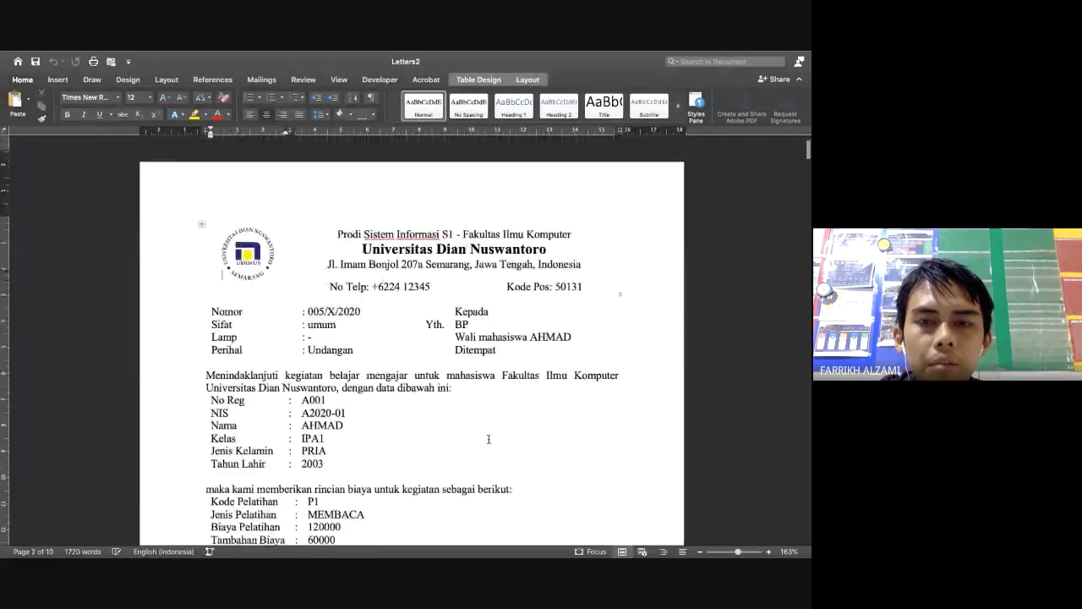
click(11, 74)
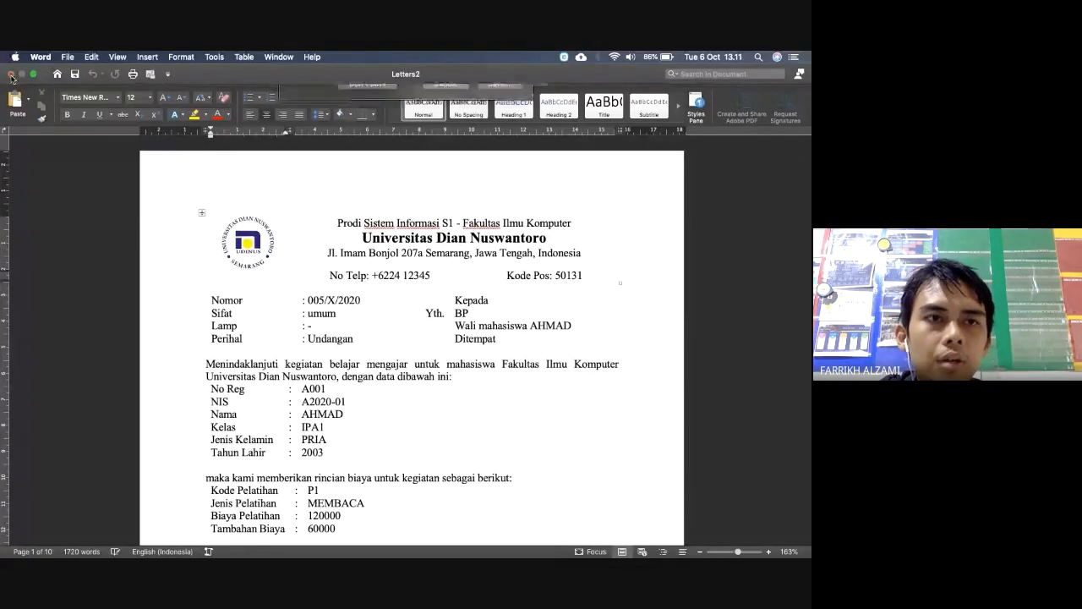
click(367, 140)
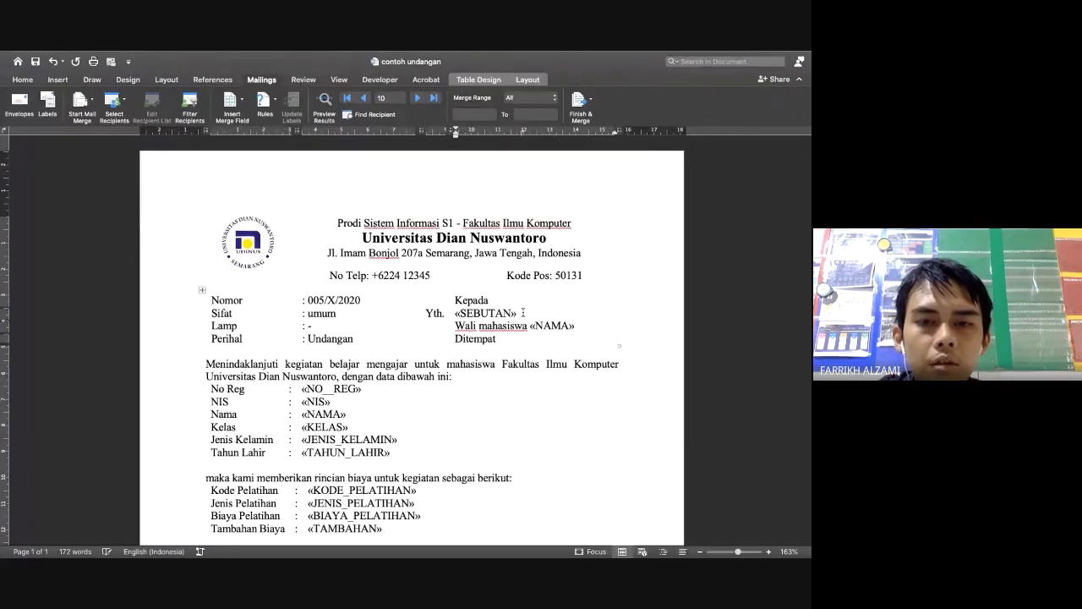
Check DATA_SISWA in Excel, then insert the NAMA_ORTU field after «SEBUTAN» in the Yth. line
key(ctrl+Left)
click(400, 532)
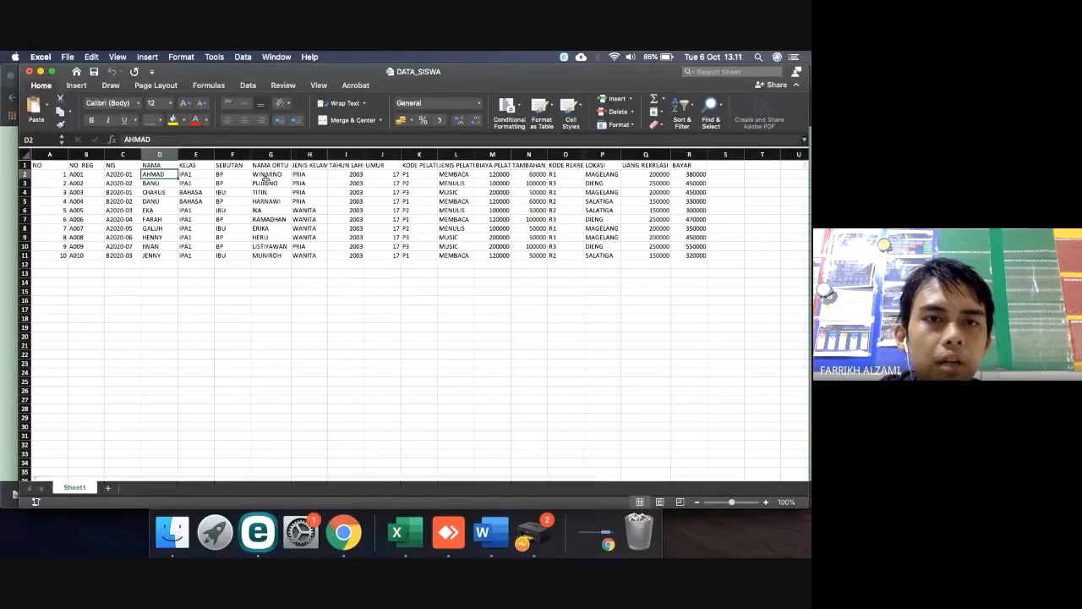
key(ctrl+Right)
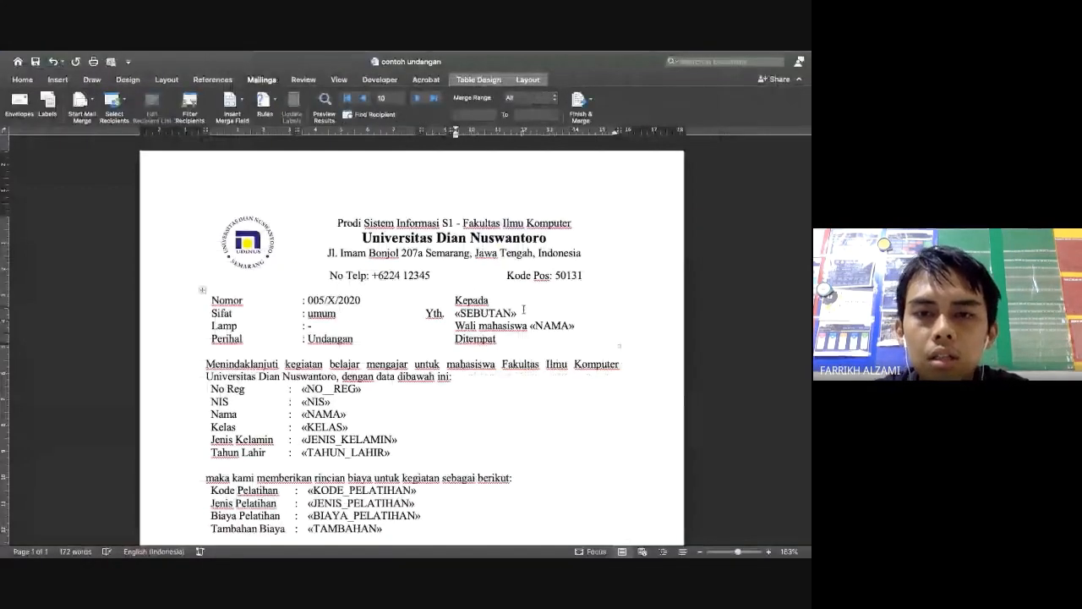
click(235, 106)
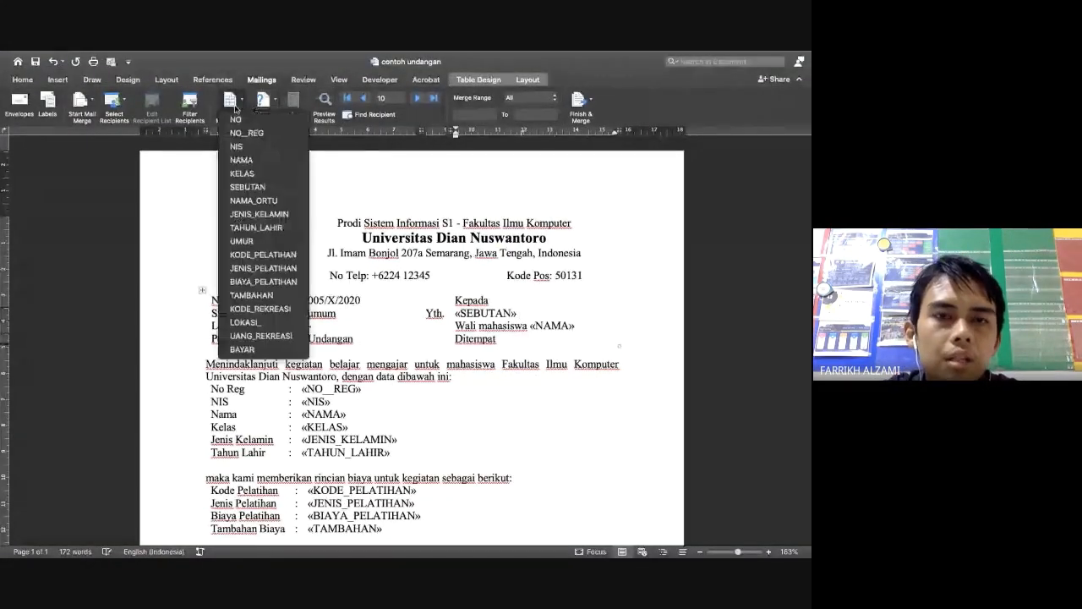
click(253, 200)
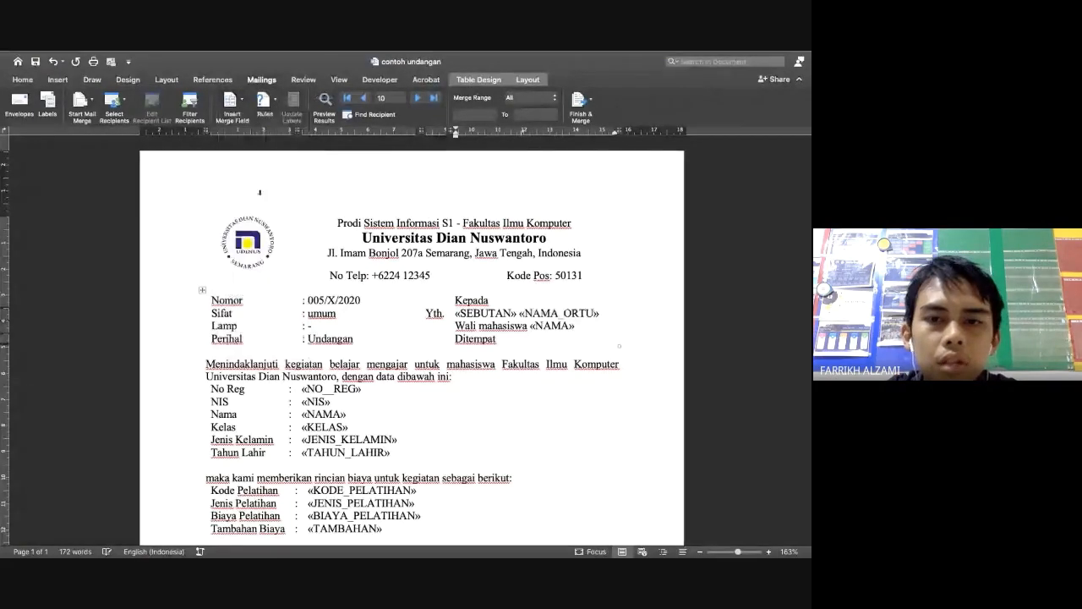
Preview record data and step back from record 10 to EKA's letter addressed to IBU IKA
click(324, 103)
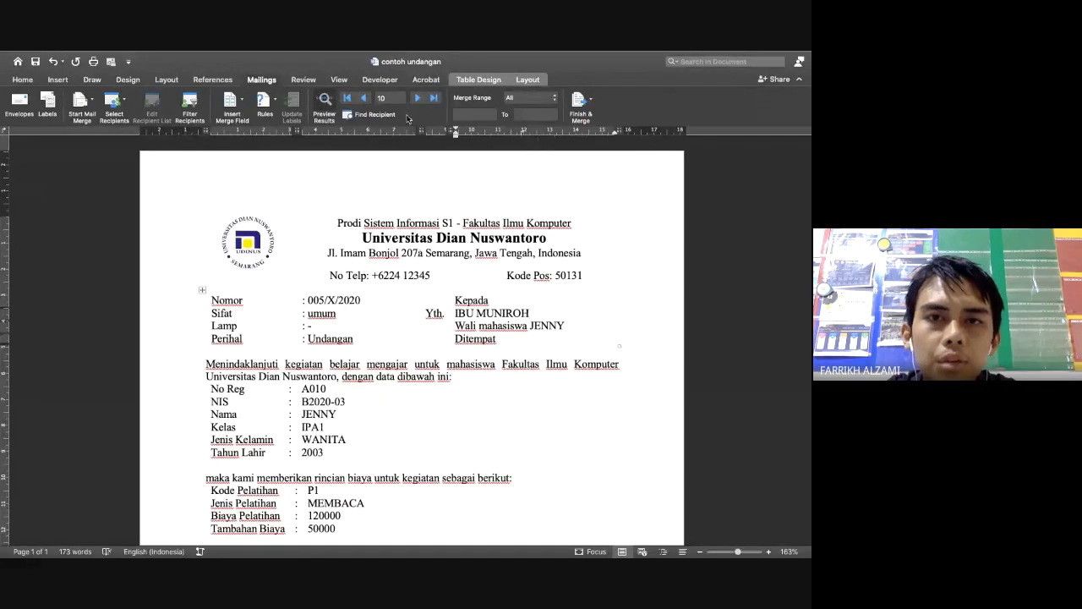
click(364, 99)
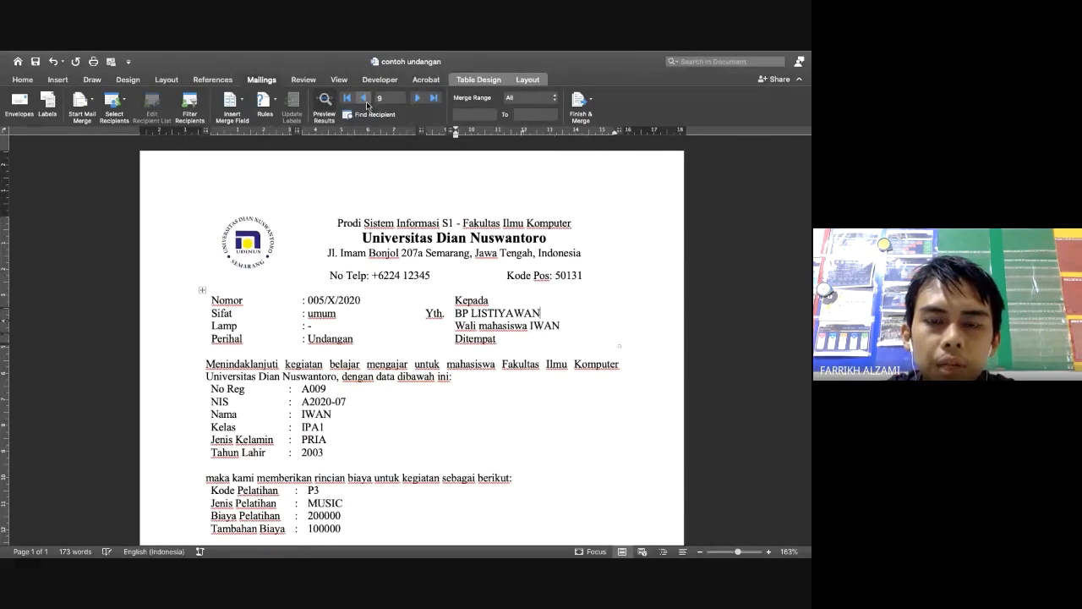
click(363, 99)
click(364, 99)
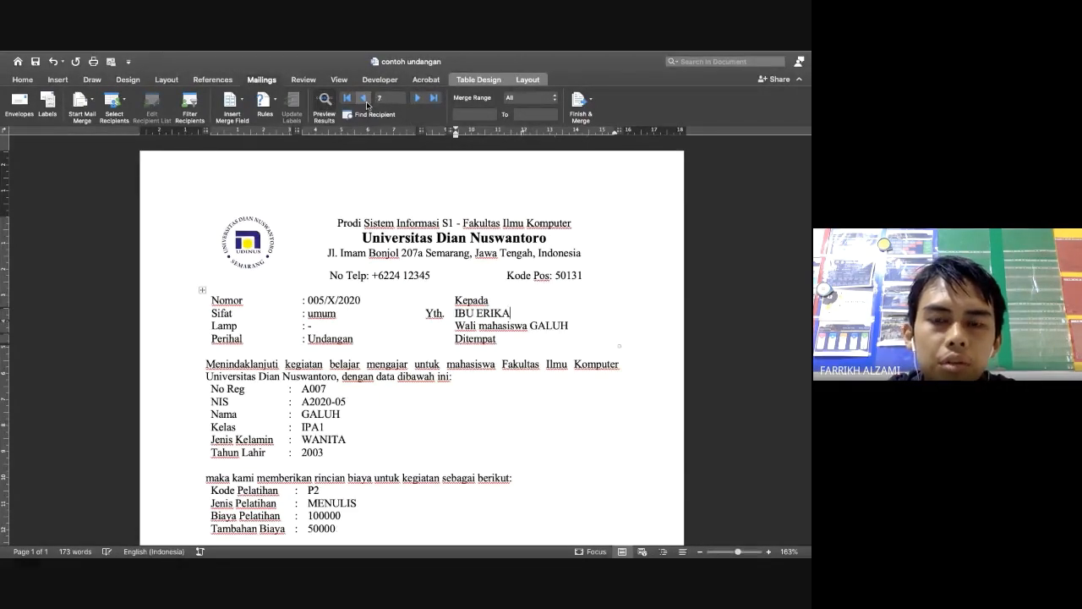
click(363, 99)
click(364, 99)
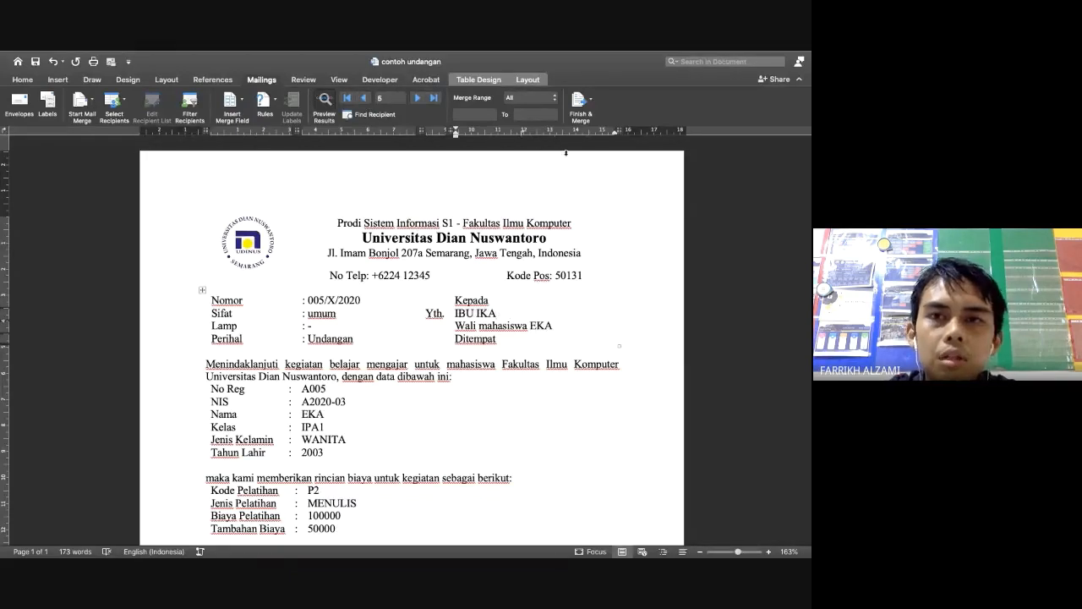
click(579, 100)
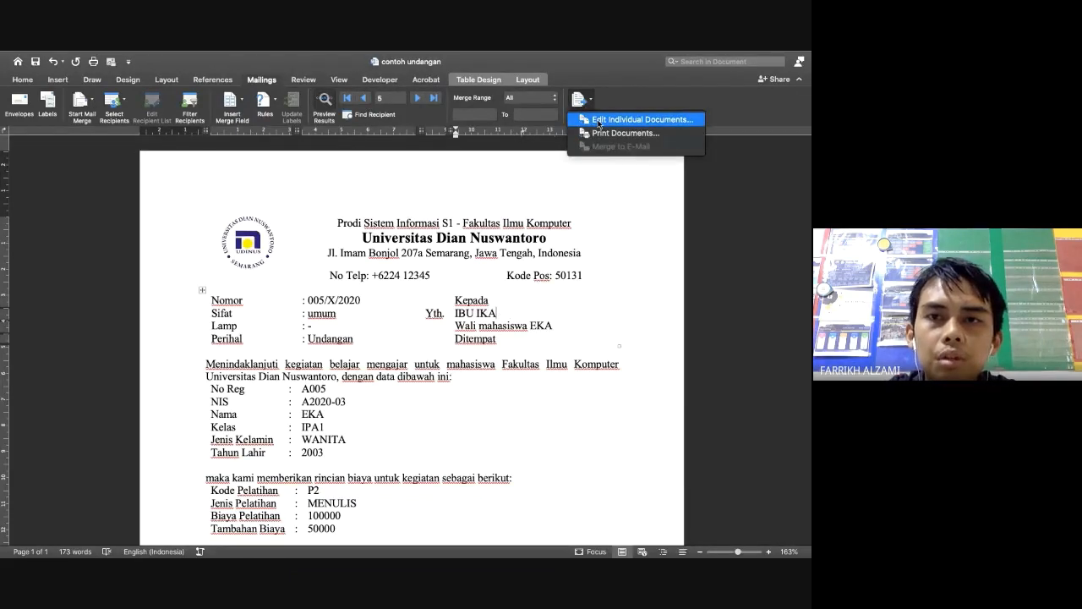
Merge into individual documents, save the ten letters as 'hasil', then return to contoh undangan
click(599, 120)
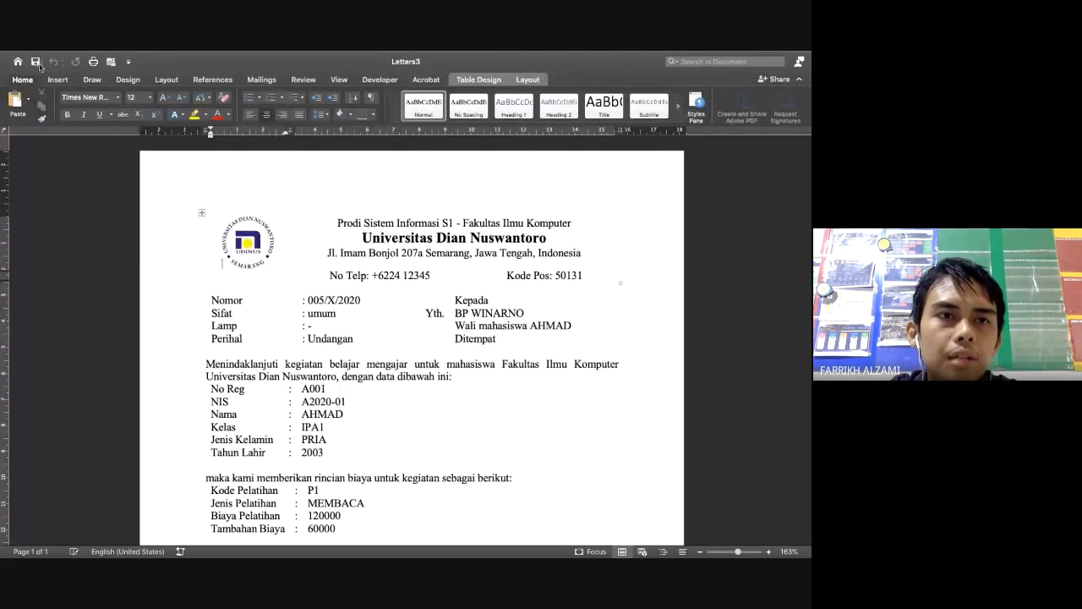
click(35, 62)
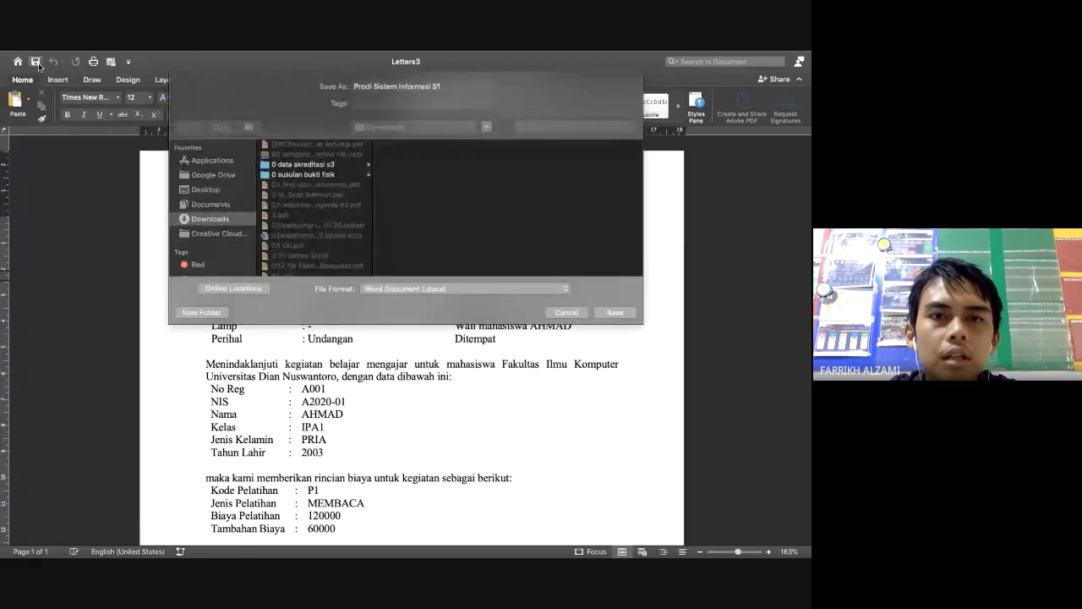
text(hasil)
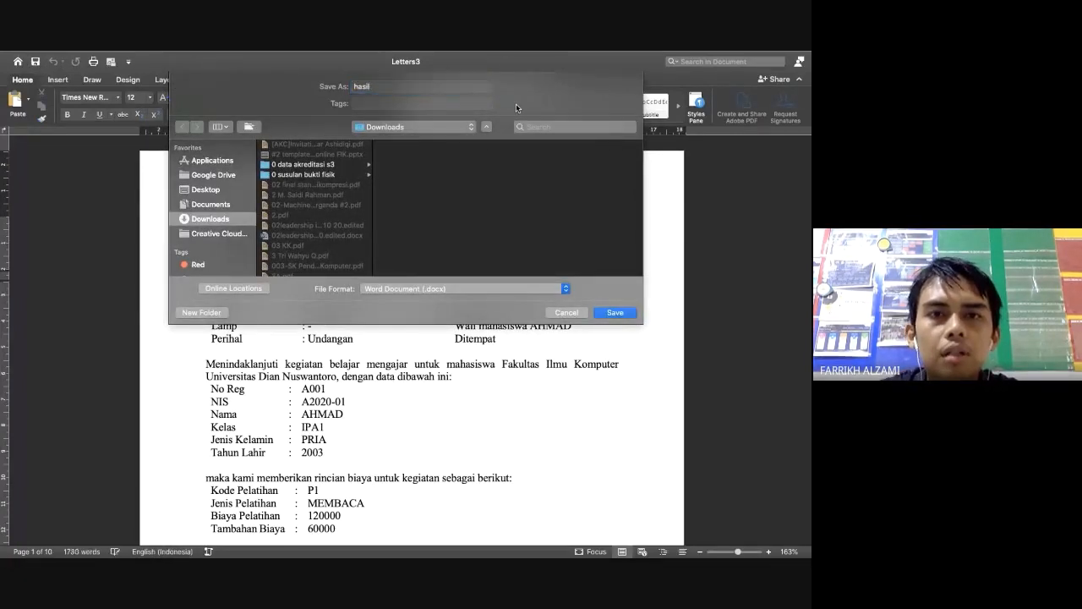
key(Return)
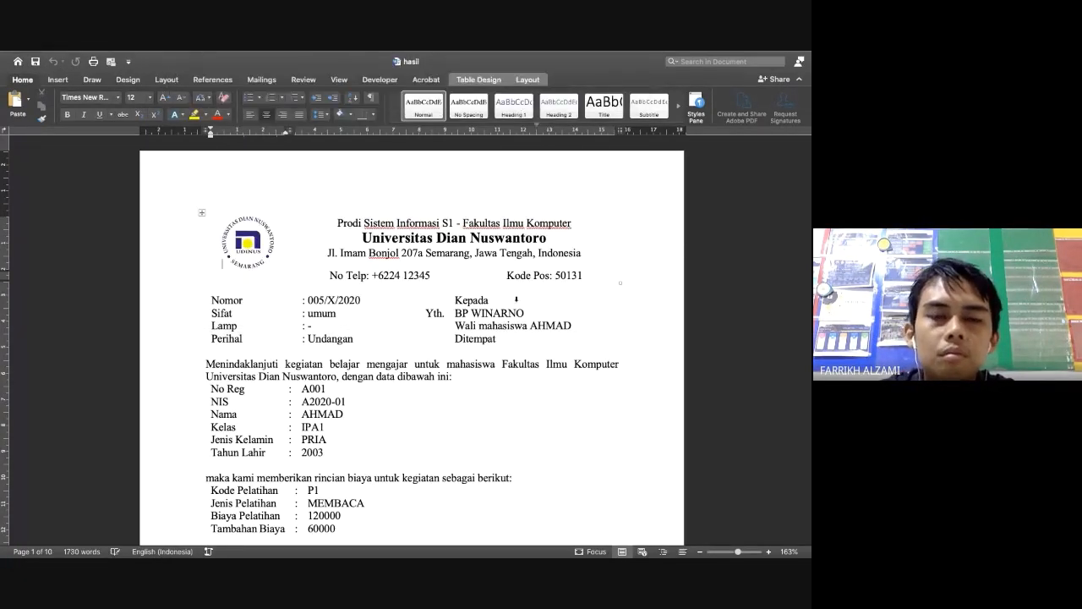
scroll(481, 431, down, 15)
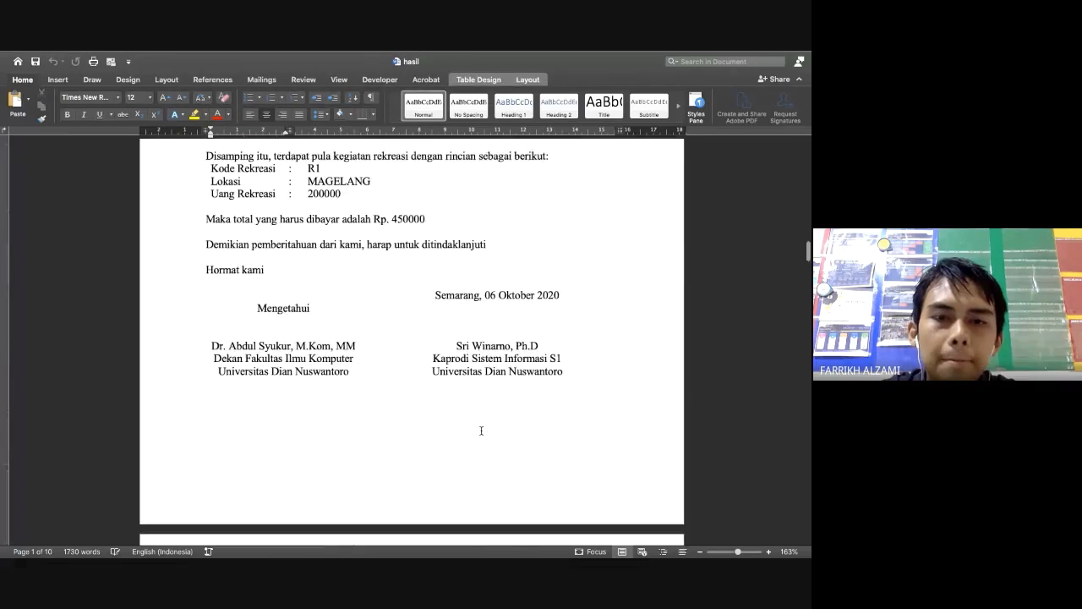
scroll(481, 431, up, 15)
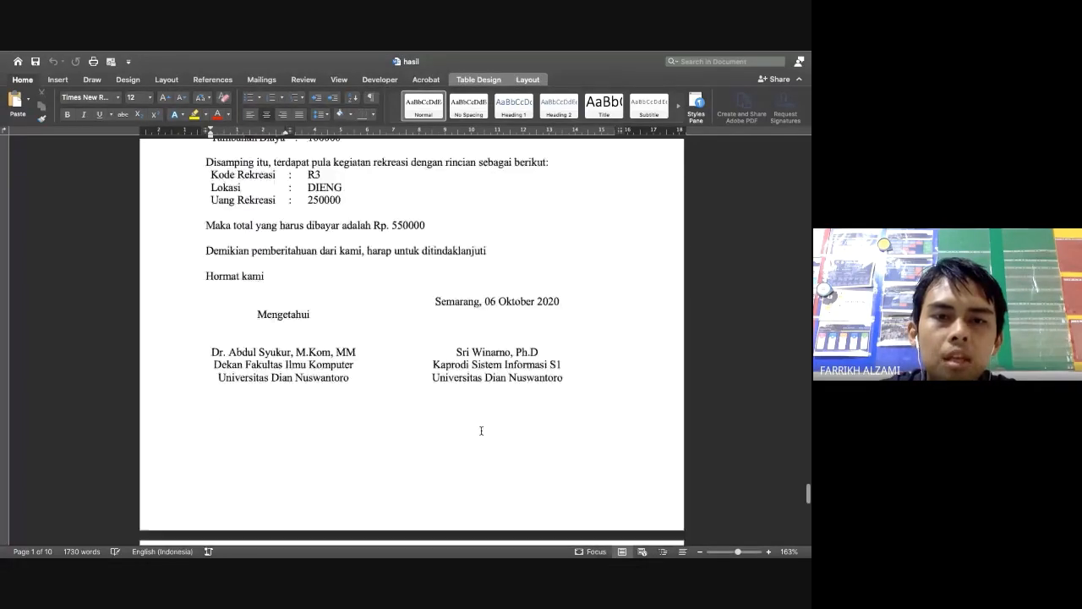
scroll(481, 431, down, 10)
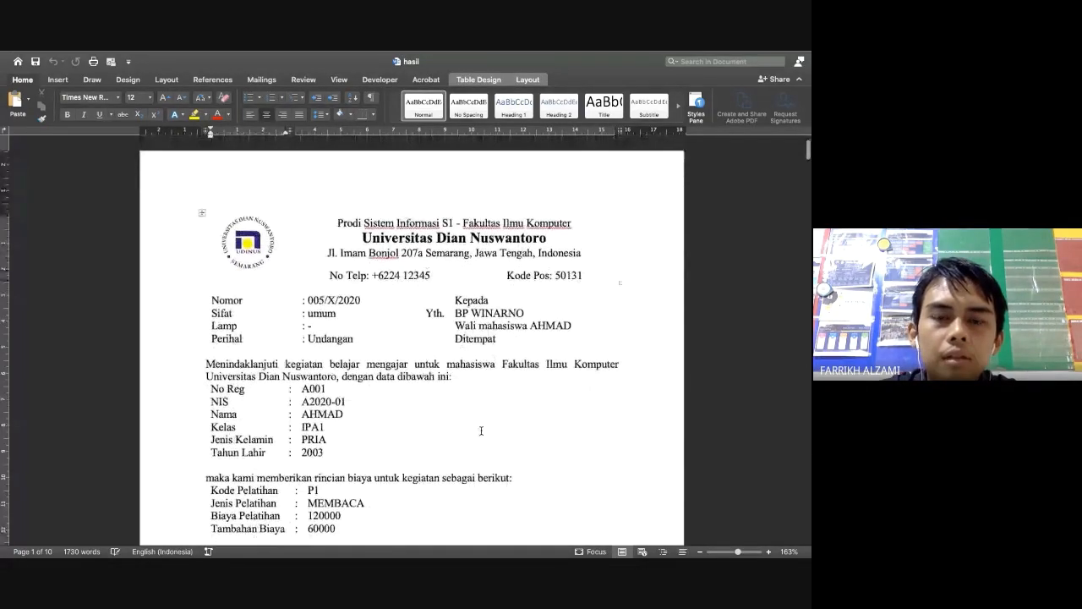
scroll(481, 431, up, 2)
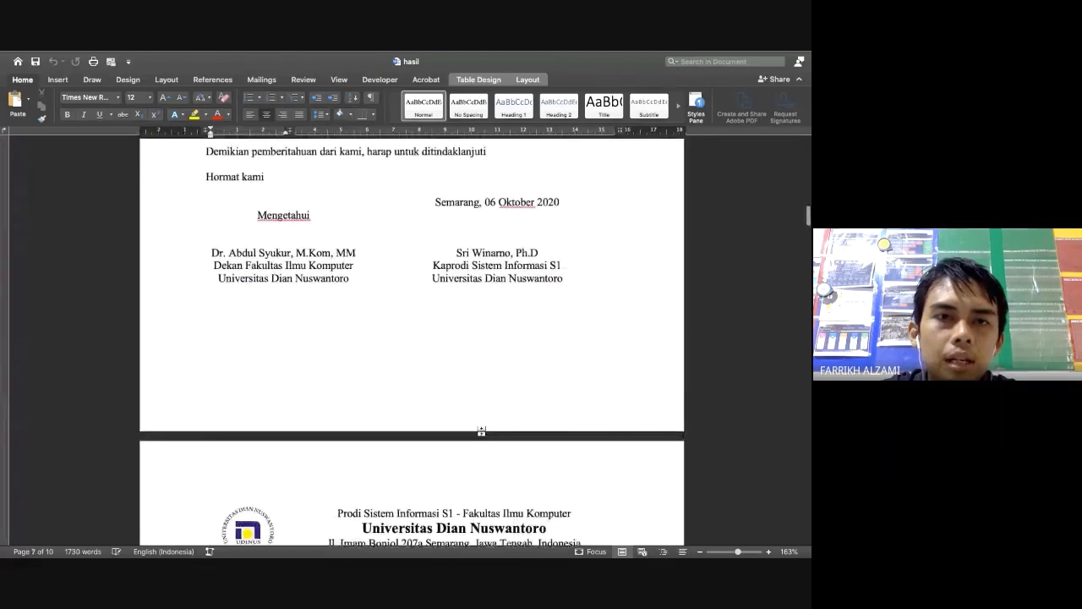
key(ctrl+Left)
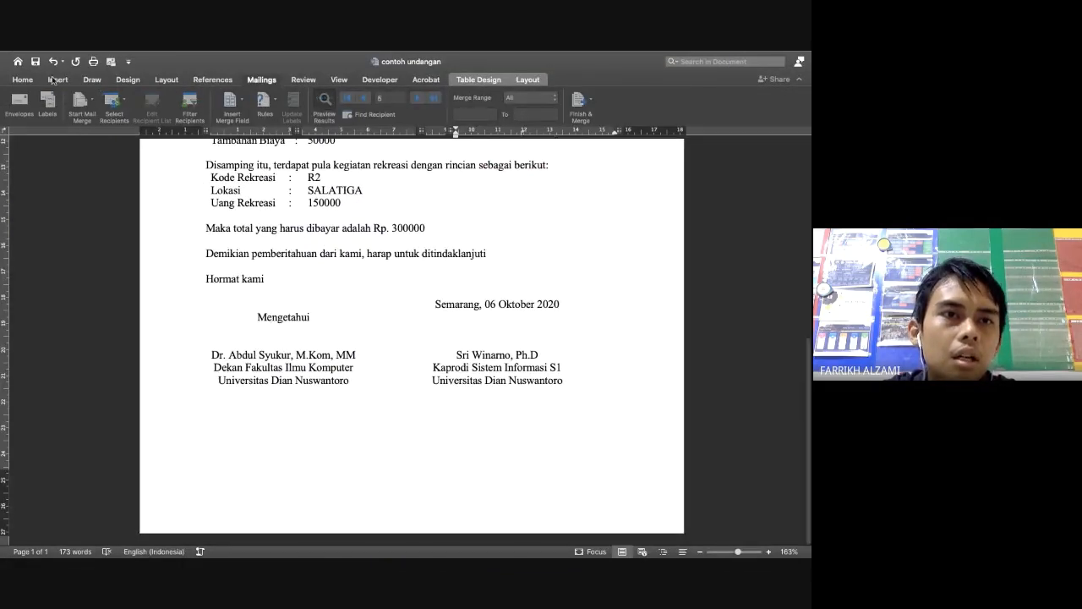
Activate the contoh undangan window and select the black pen on the Draw tab
click(87, 82)
click(86, 82)
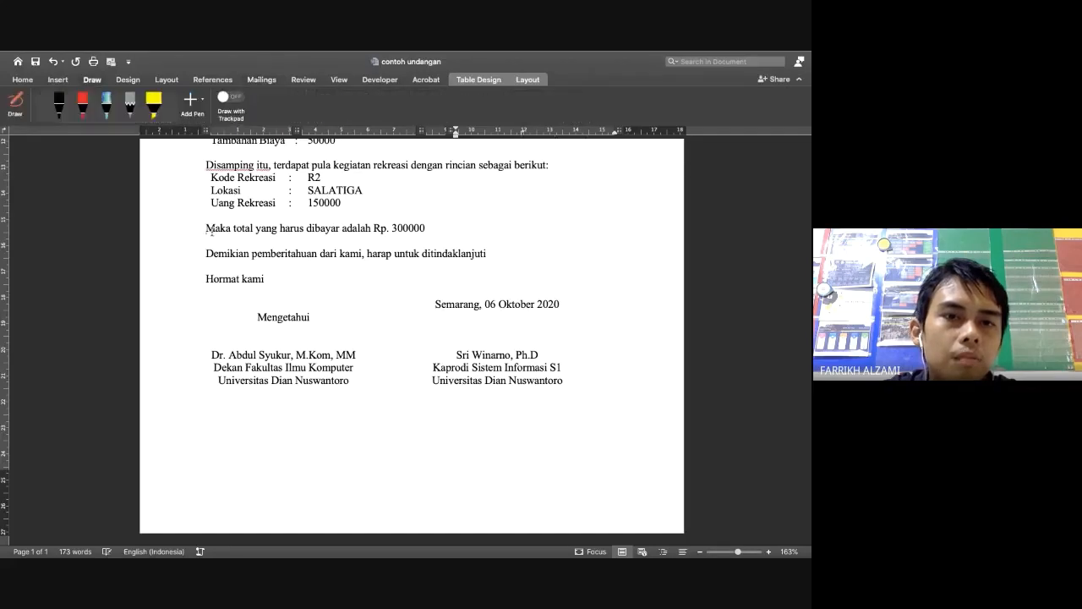
click(60, 104)
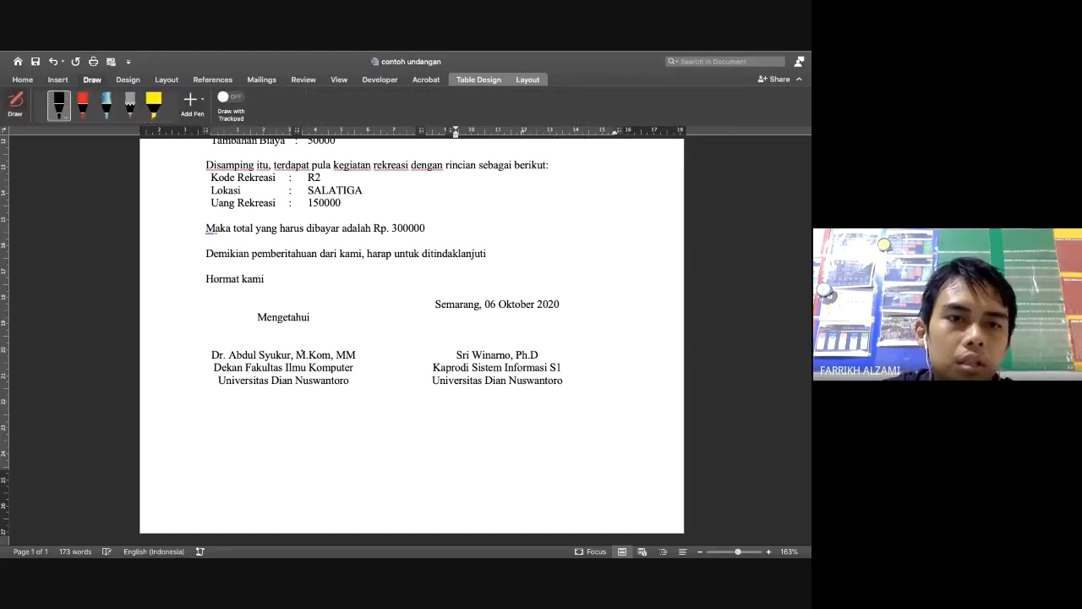
right_click(273, 343)
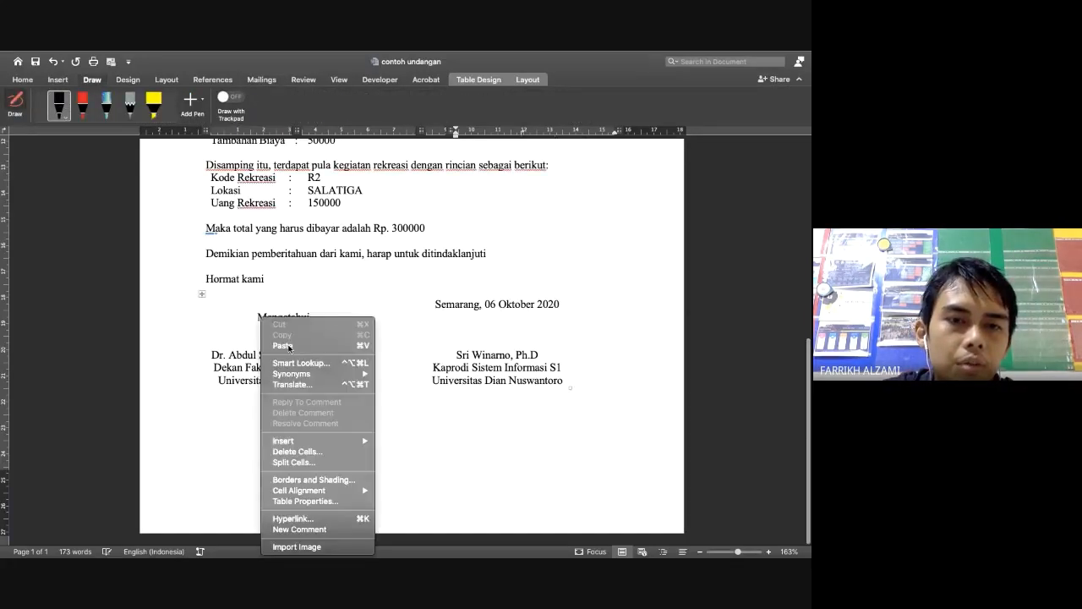
click(222, 338)
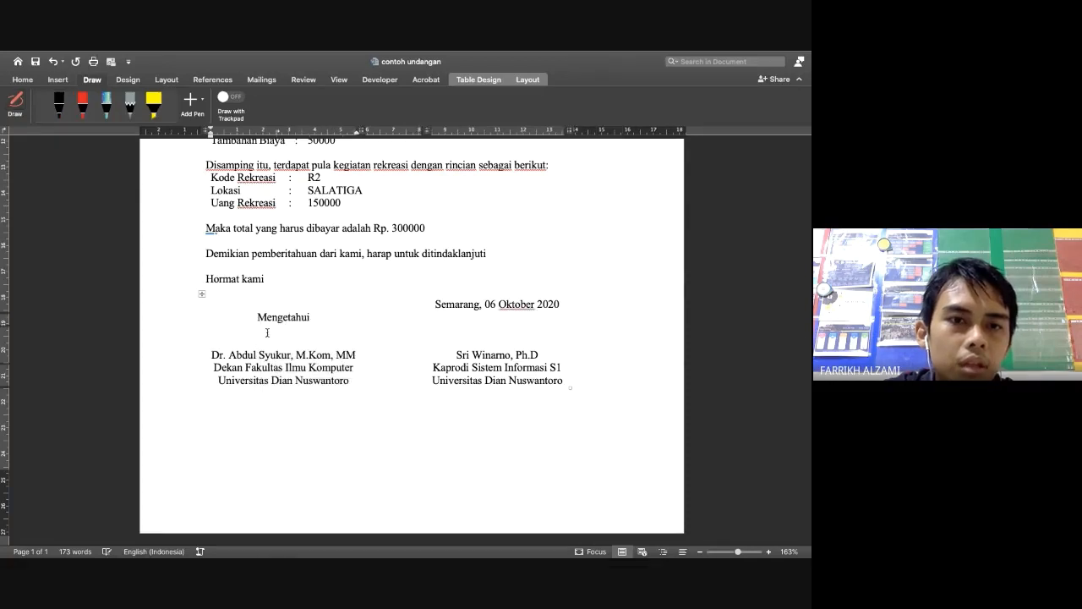
click(59, 104)
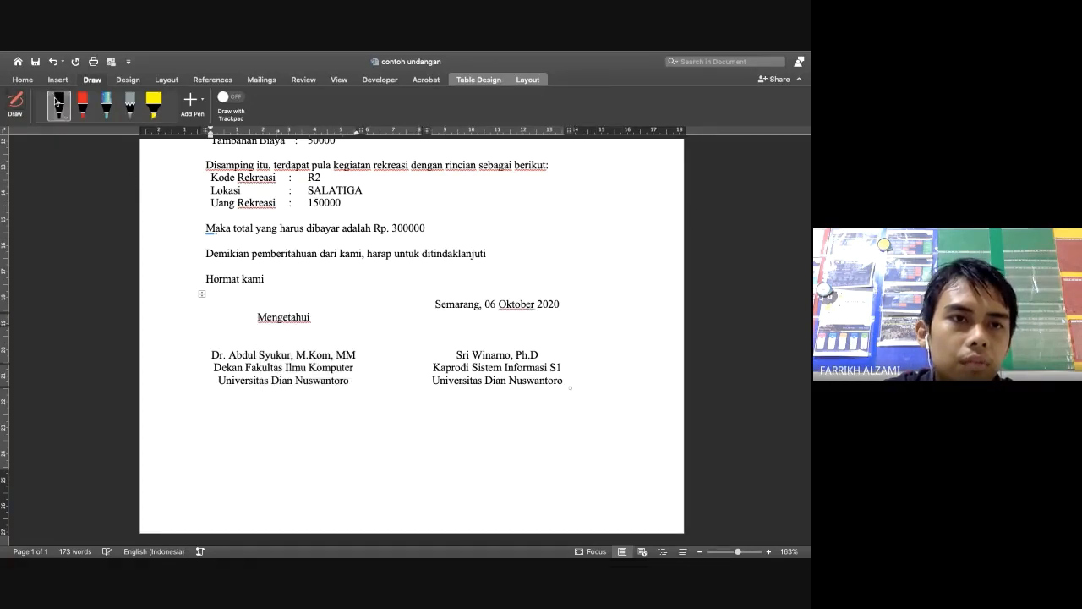
Draw black ink signatures over the left and right signatories' names
mouse_move(267, 338)
mouse_down()
mouse_move(288, 351)
mouse_move(342, 325)
mouse_up()
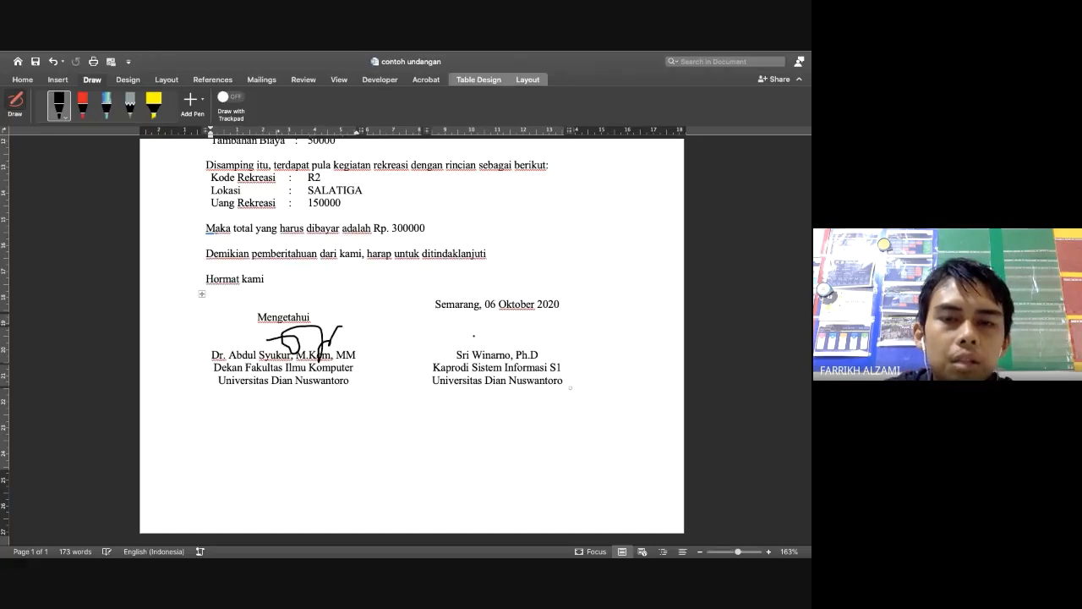
mouse_move(473, 338)
mouse_down()
mouse_move(489, 312)
mouse_move(540, 325)
mouse_up()
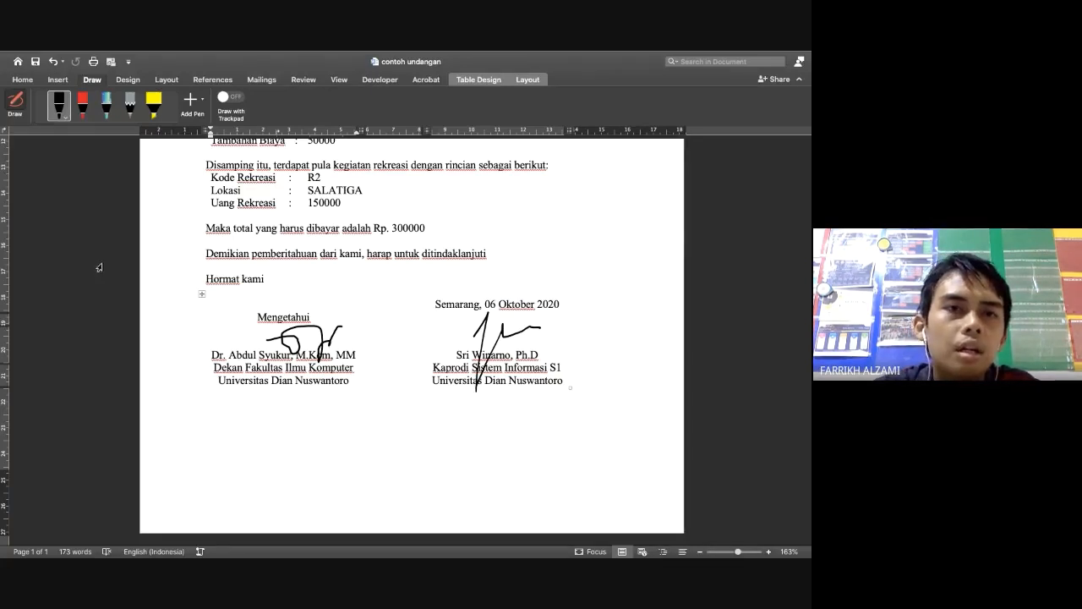
click(56, 110)
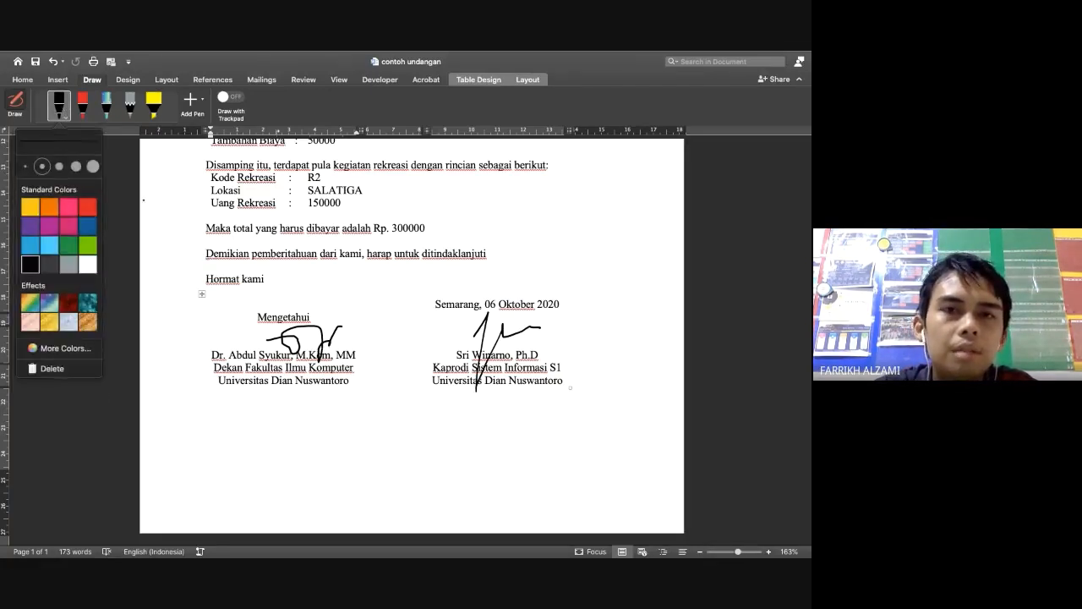
click(147, 242)
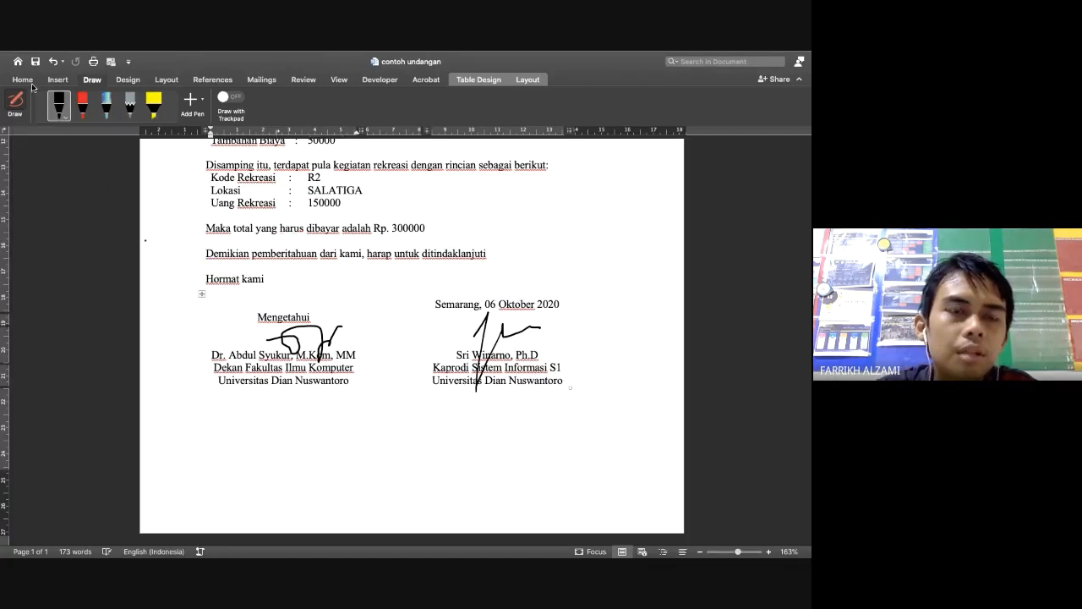
scroll(146, 241, up, 10)
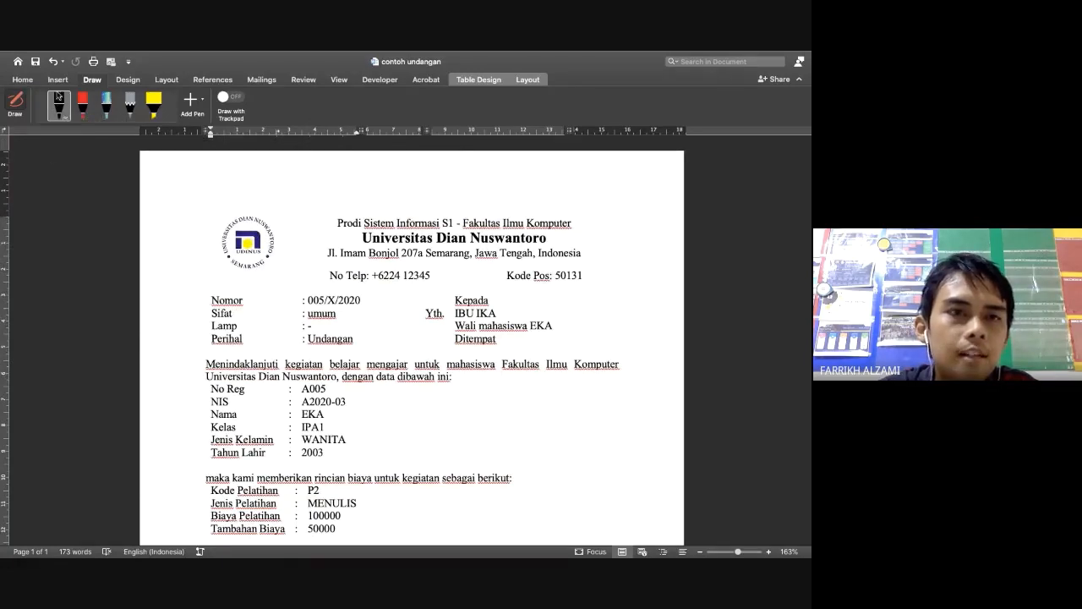
Turn off Preview Results to show «NAMA» and «NAMA_ORTU» fields, then bring DATA_SISWA forward
click(20, 79)
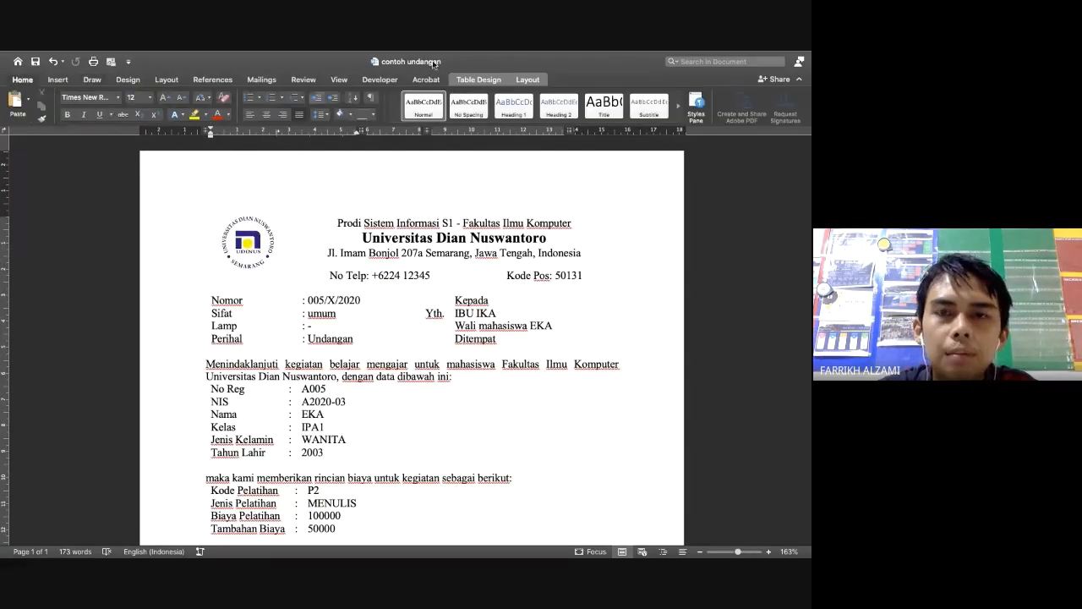
click(261, 79)
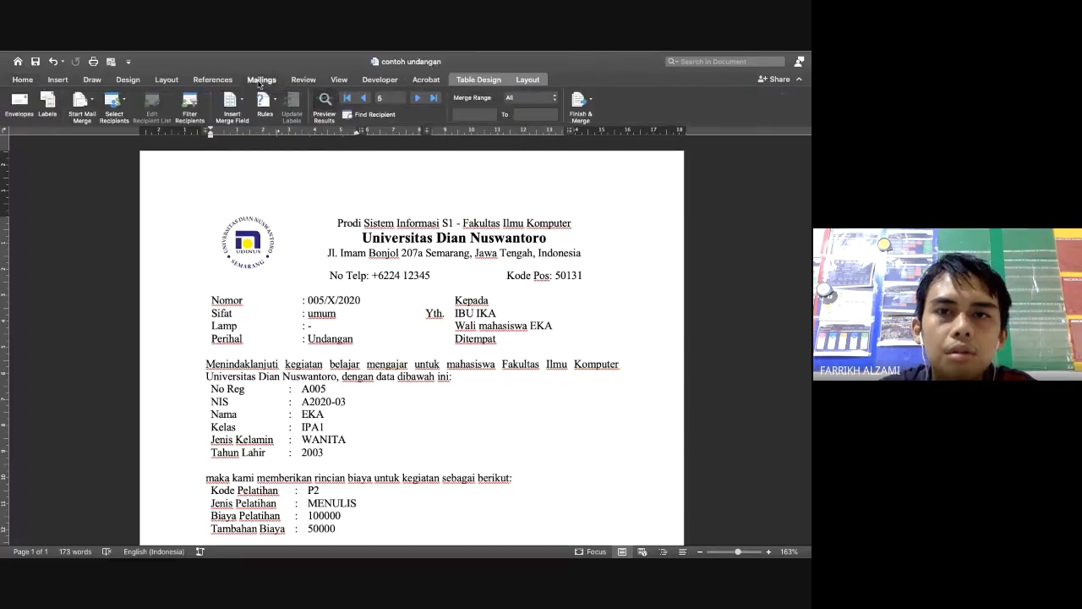
click(323, 108)
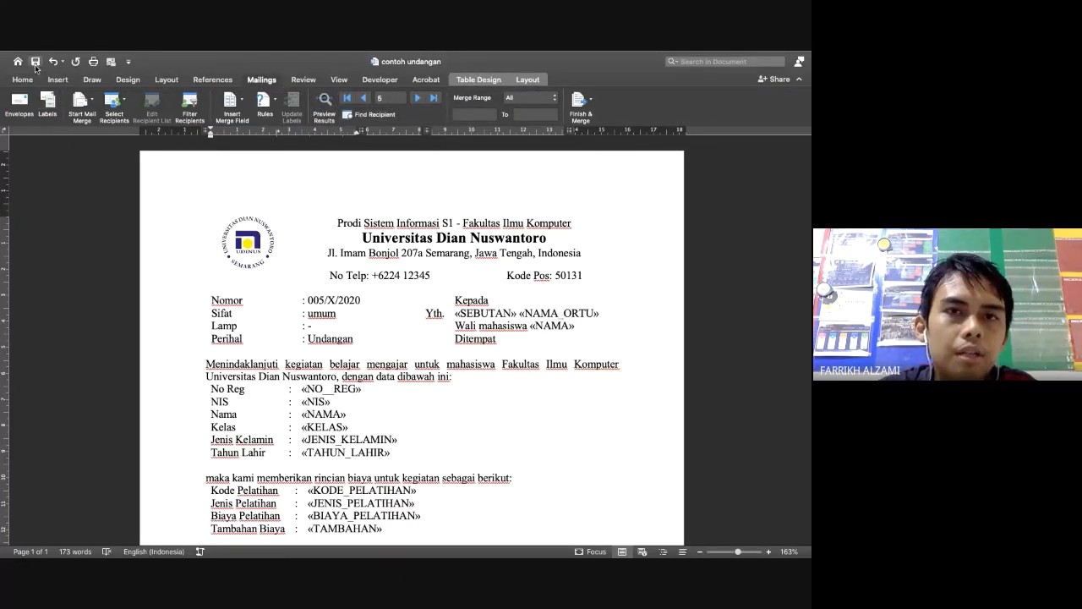
key(ctrl+Left)
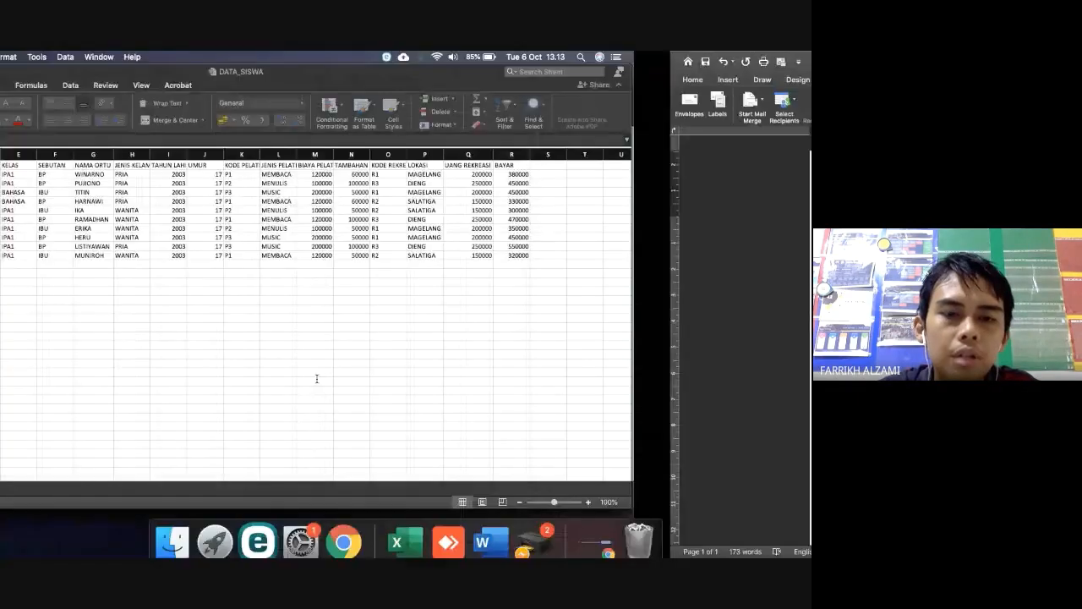
Open the Pembuatan Surat assignment on the Kulino course page in the browser
click(349, 533)
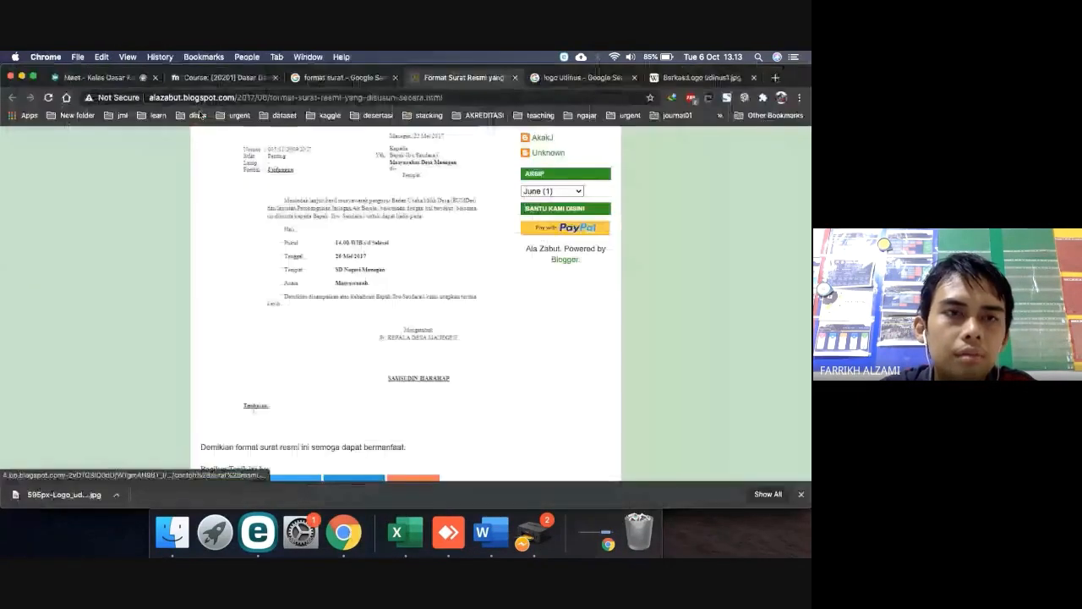
click(219, 80)
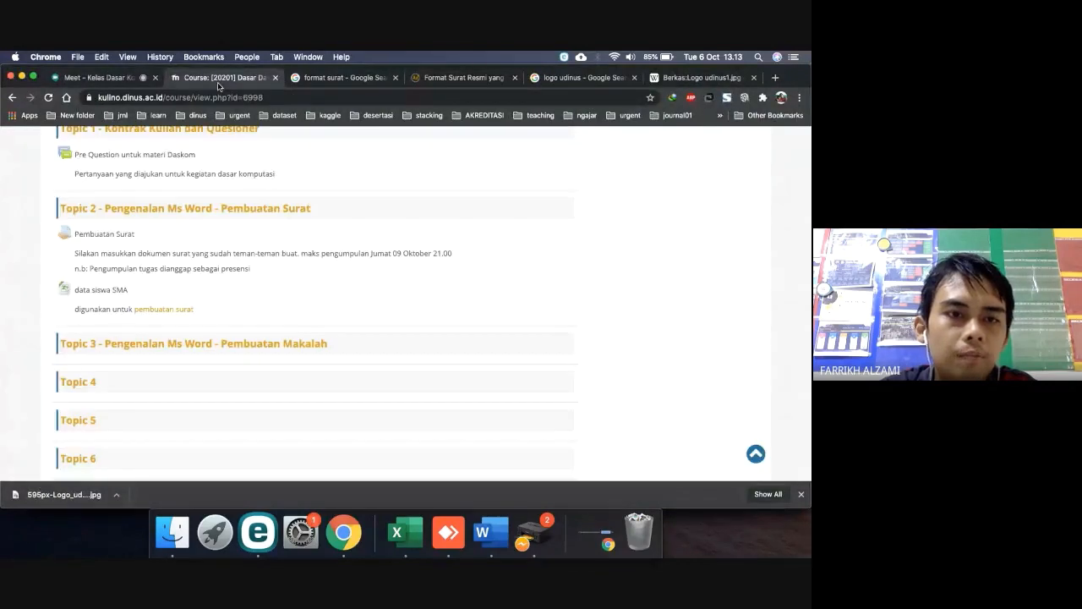
scroll(236, 302, up, 1)
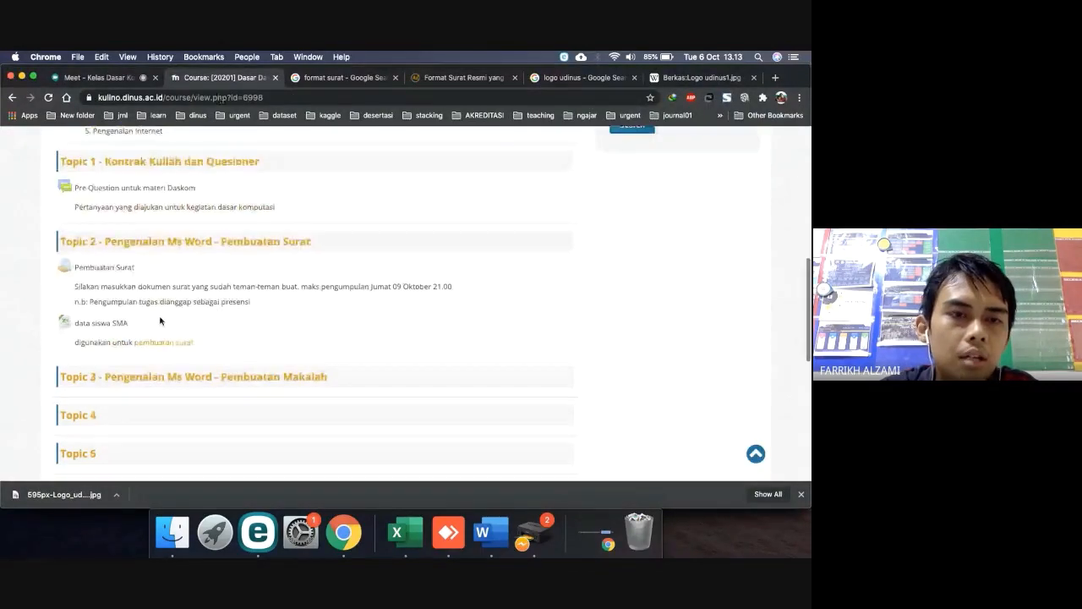
click(118, 269)
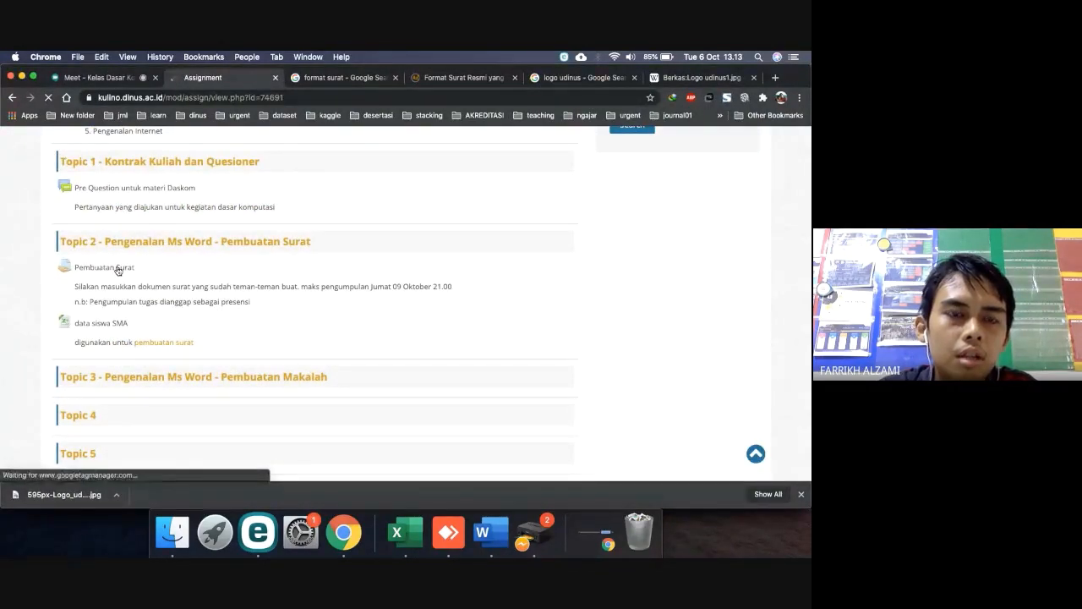
View all submissions for Pembuatan Surat, then return to the Word letter
scroll(359, 348, down, 3)
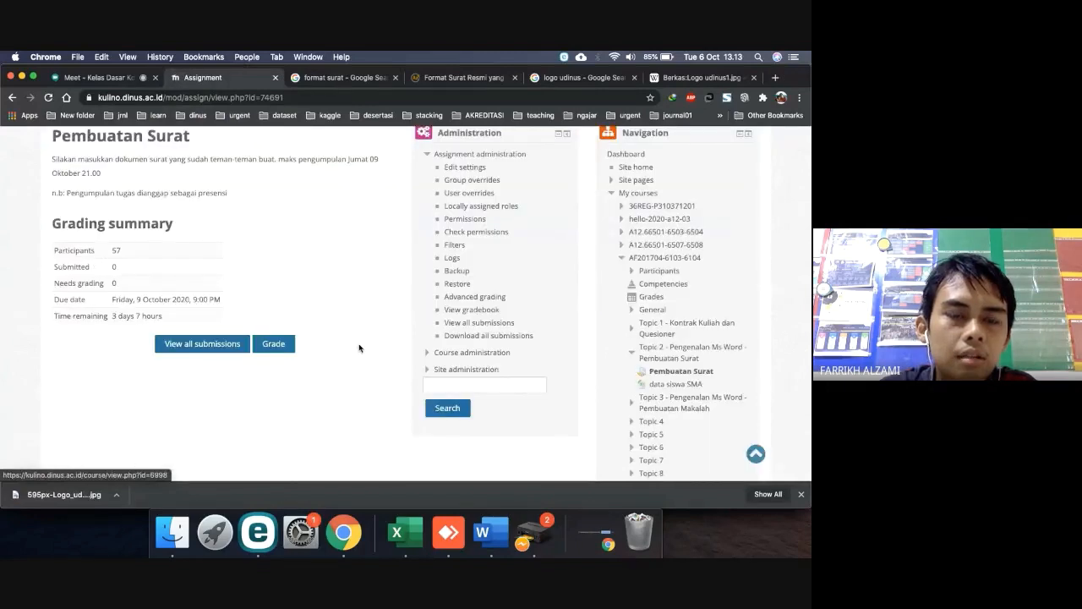
scroll(293, 313, up, 2)
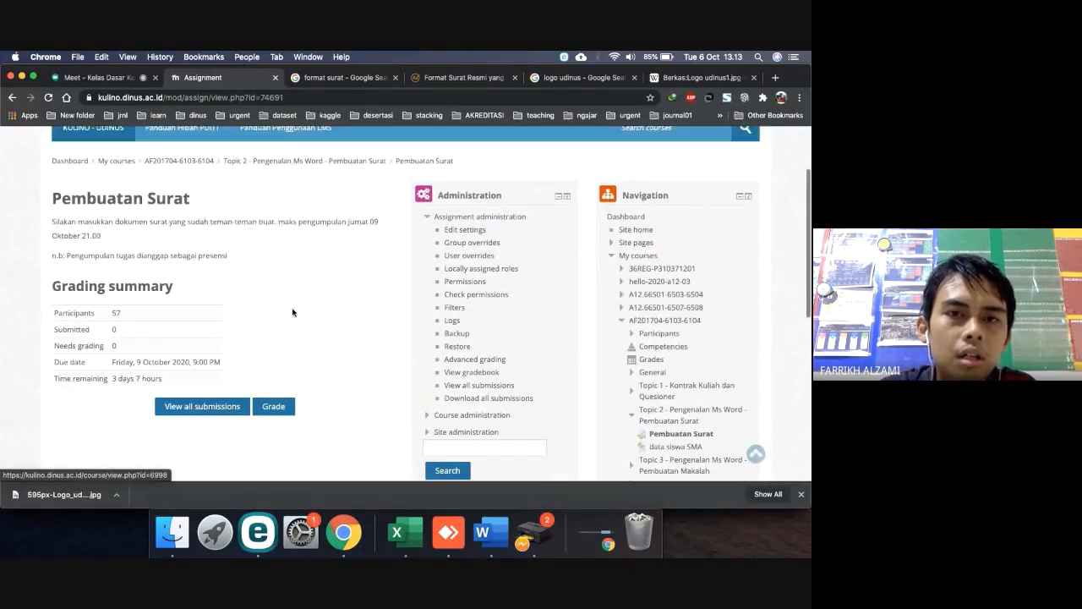
click(211, 406)
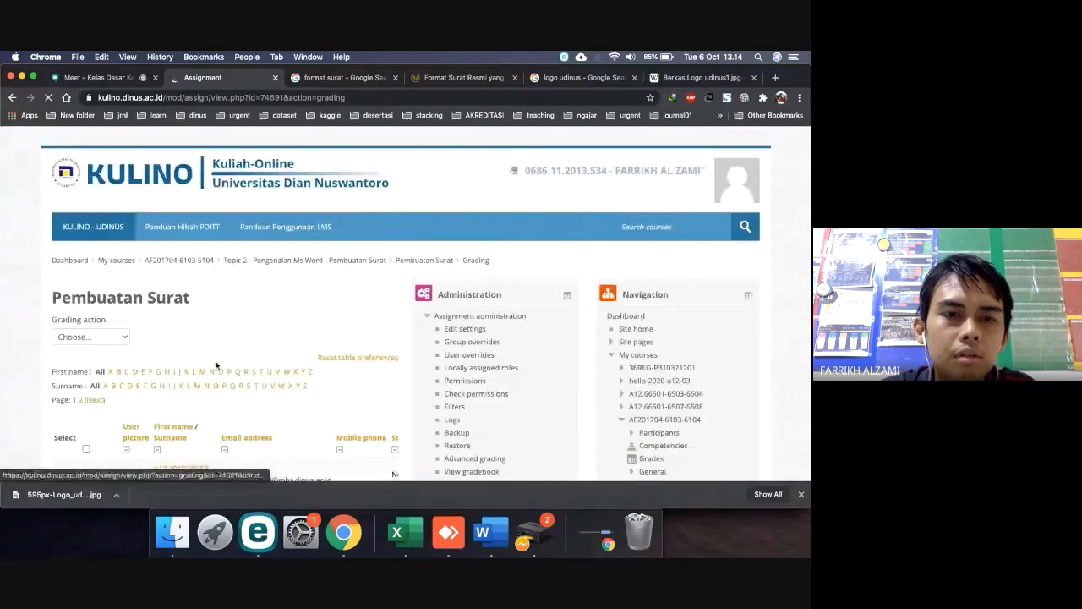
scroll(239, 290, down, 1)
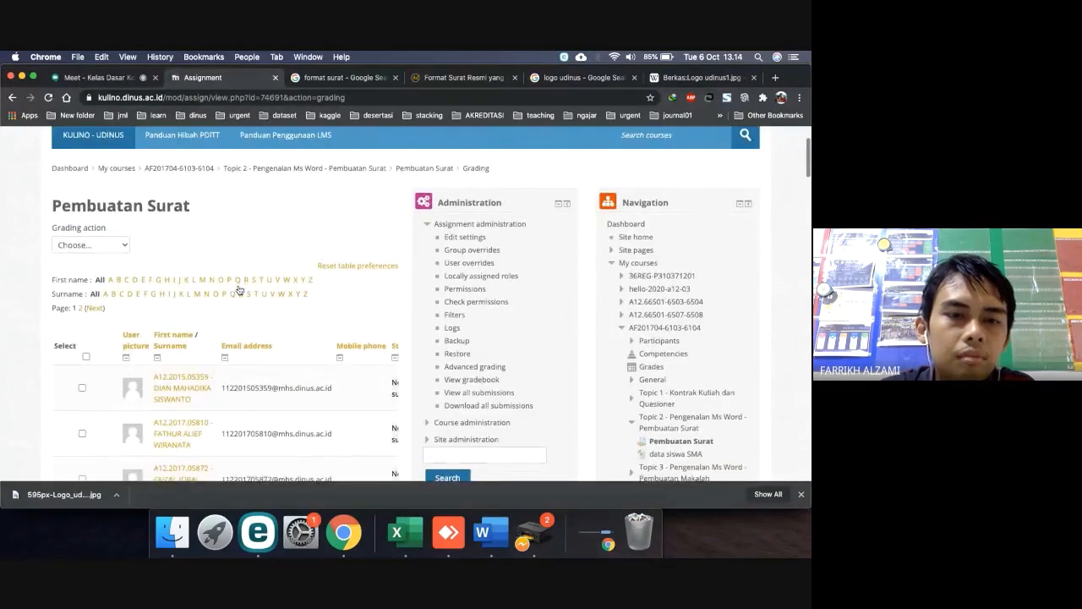
scroll(240, 290, up, 1)
key(ctrl+Right)
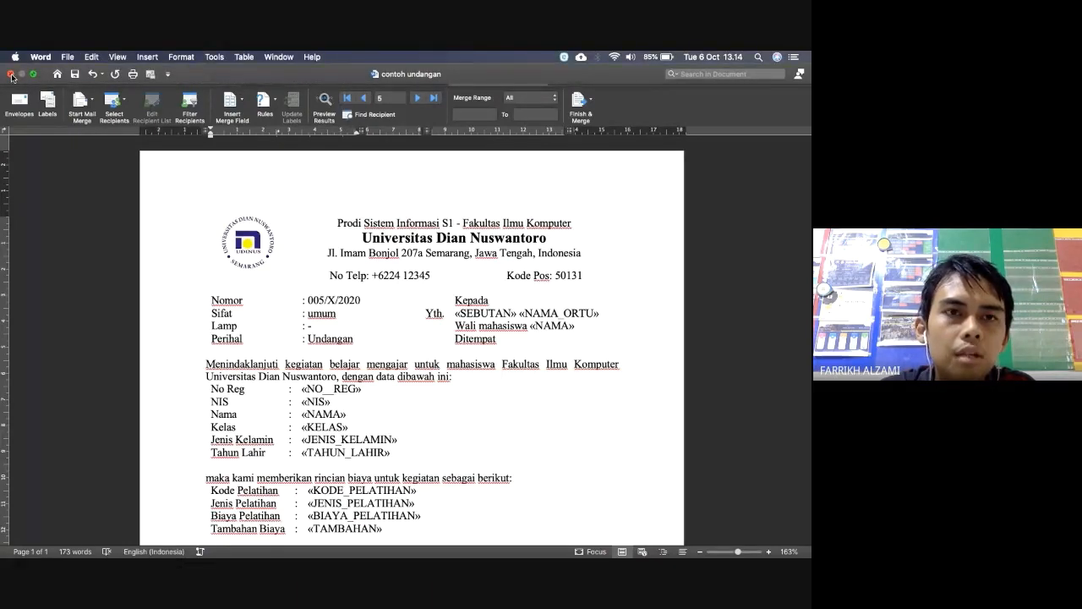
Close contoh undangan and hasil, select both files in Finder's Downloads folder, then return to Chrome
click(11, 75)
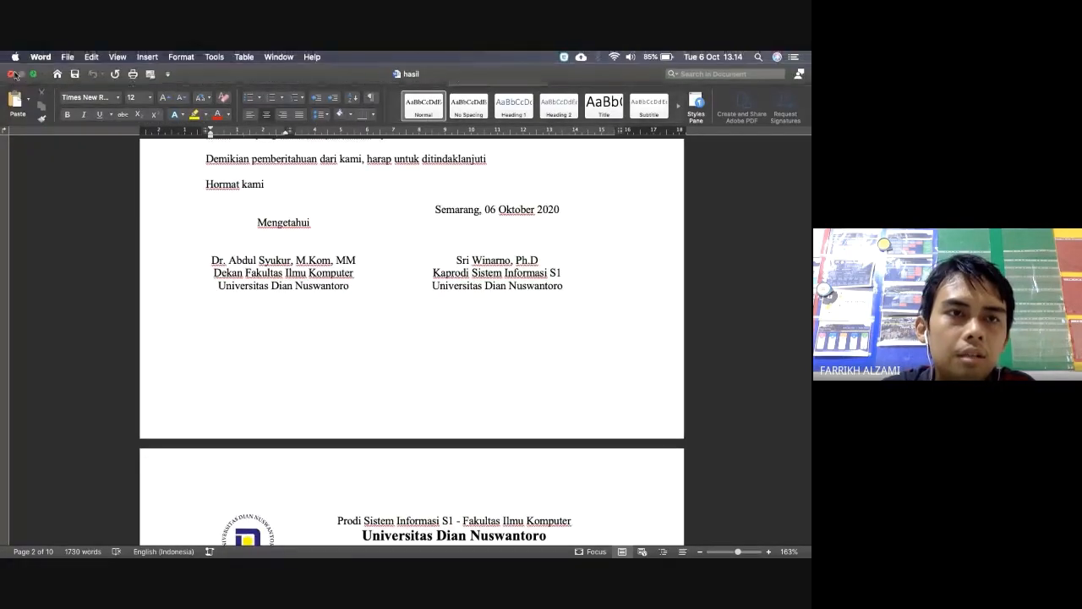
click(10, 74)
click(173, 534)
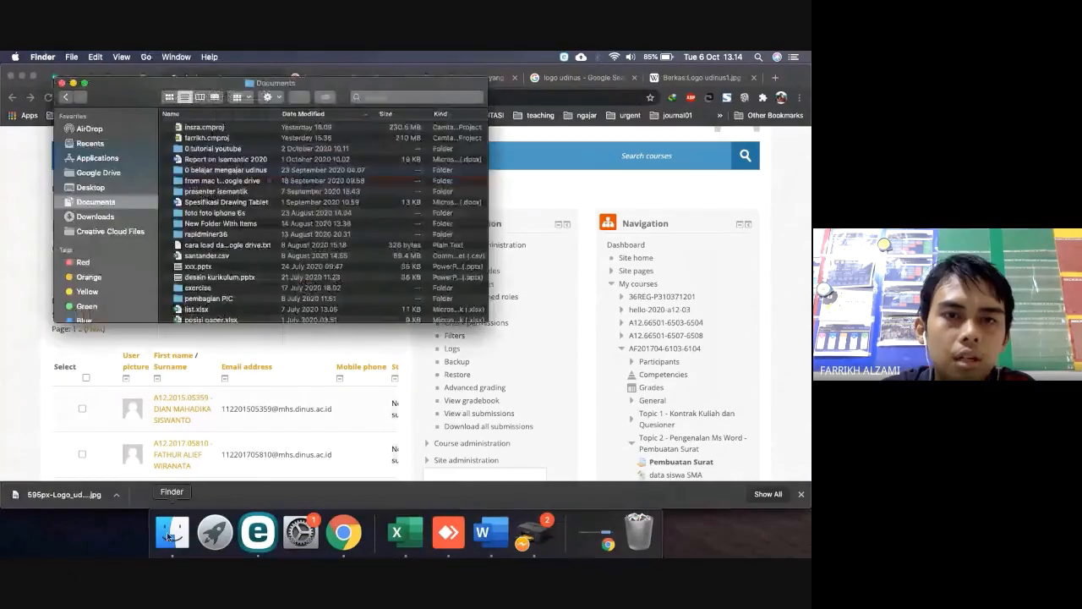
click(108, 218)
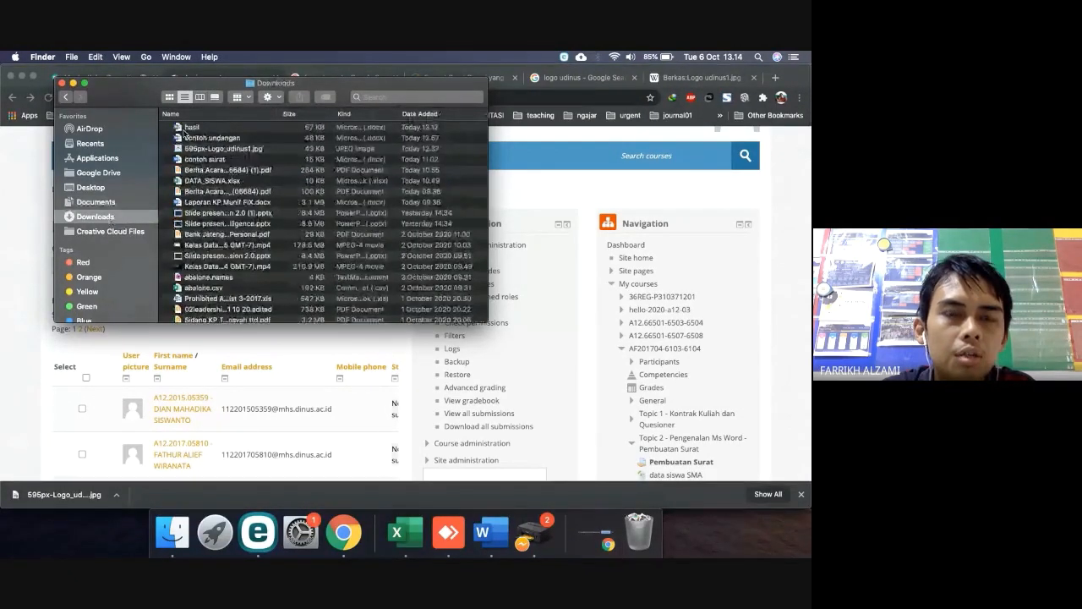
click(196, 127)
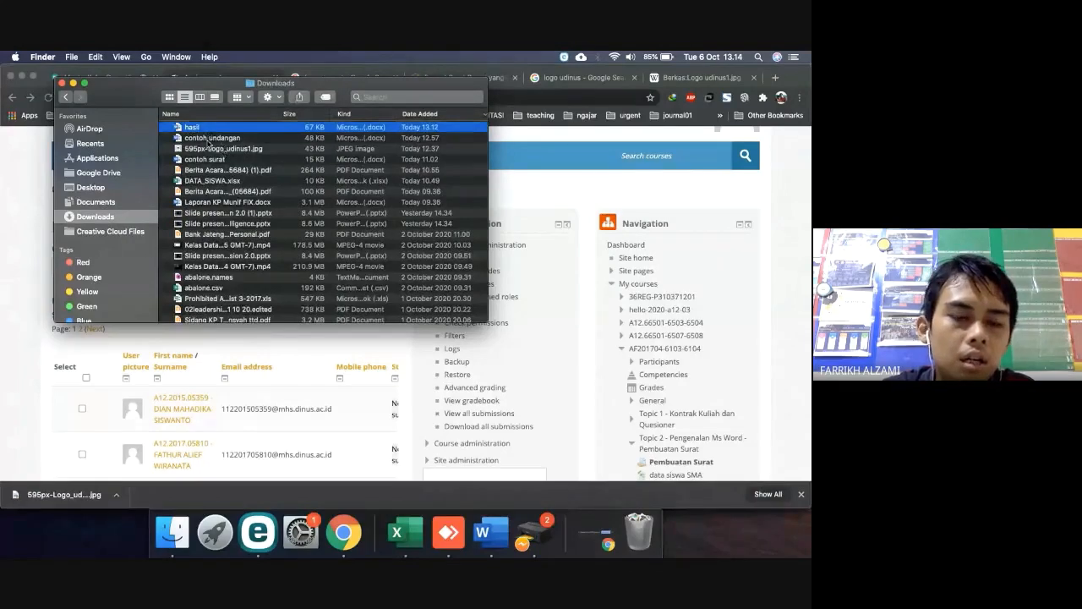
shift+click(208, 138)
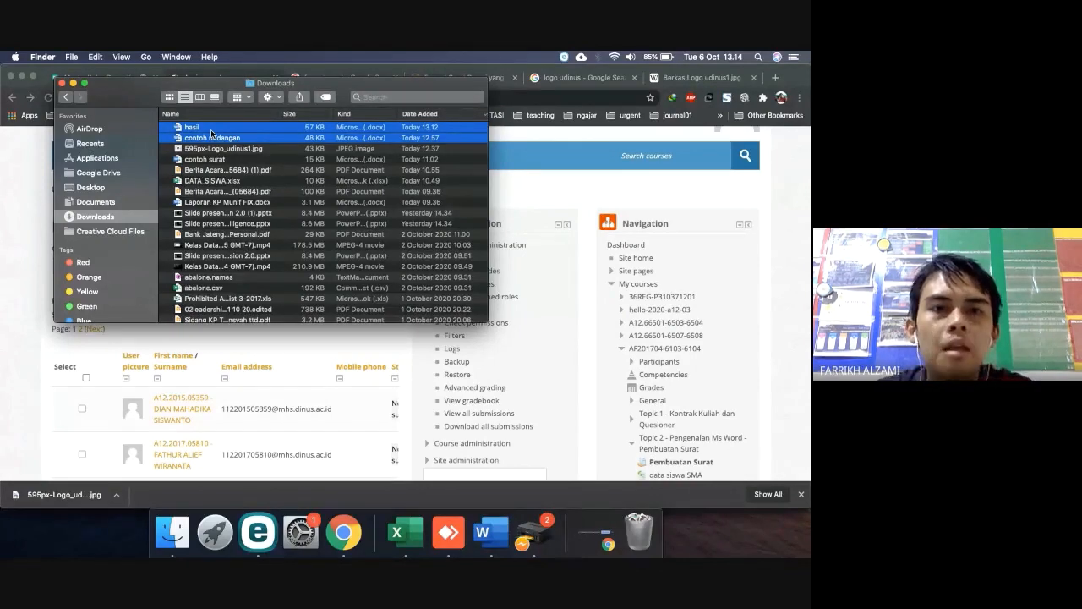
click(18, 401)
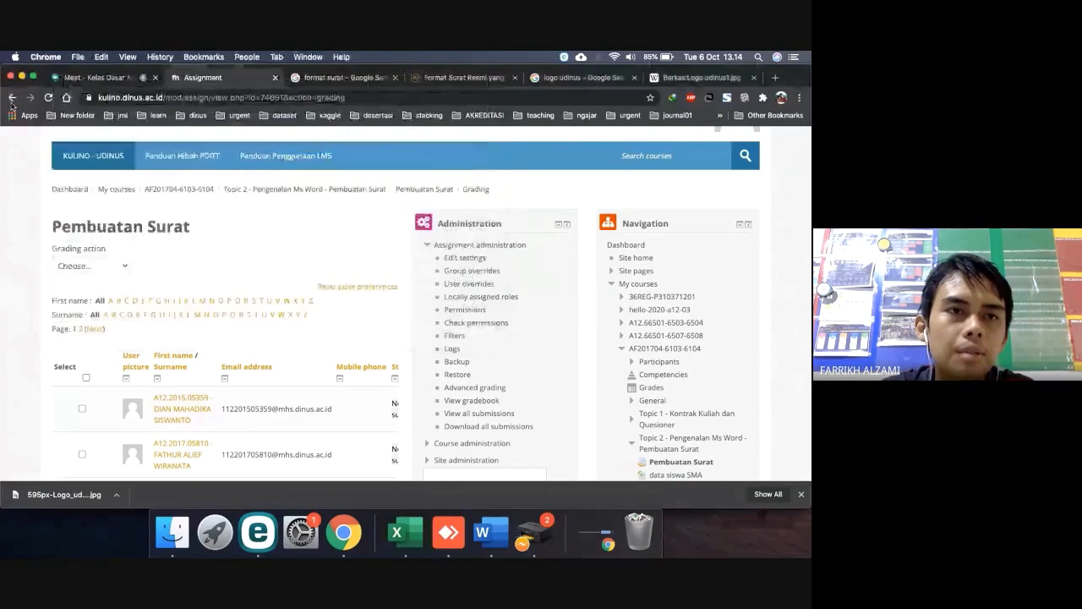
Go back, then move through the format surat and Course tabs to the Google Meet class call
click(13, 98)
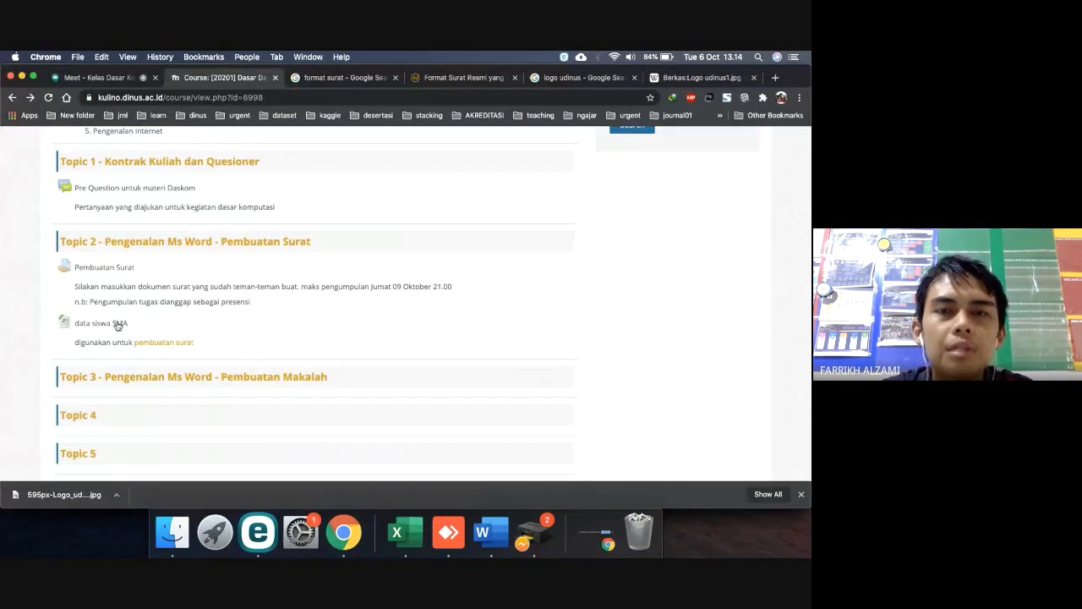
click(360, 77)
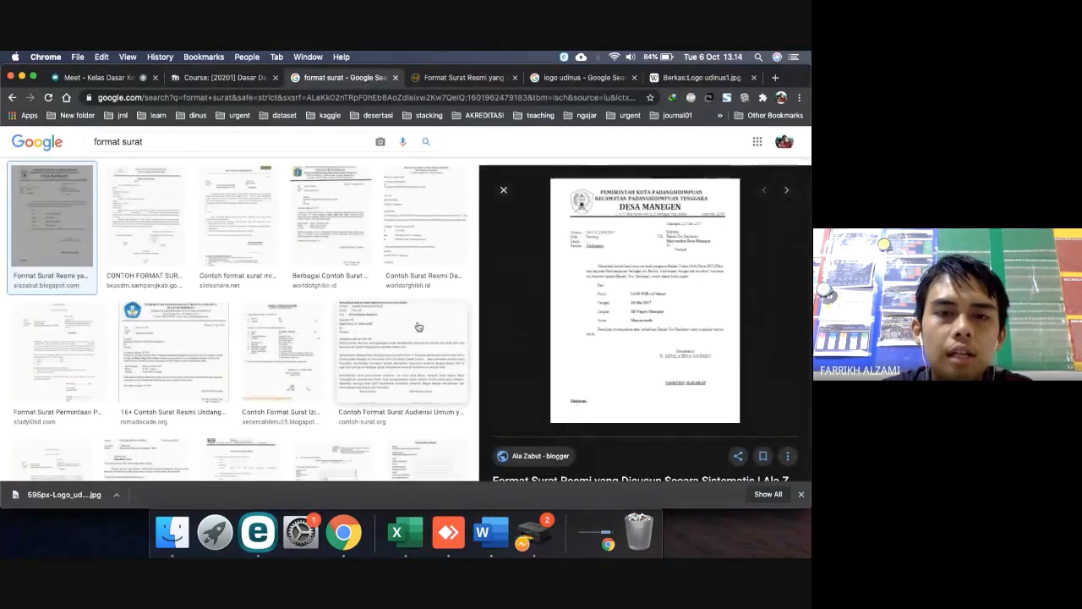
click(227, 78)
click(95, 77)
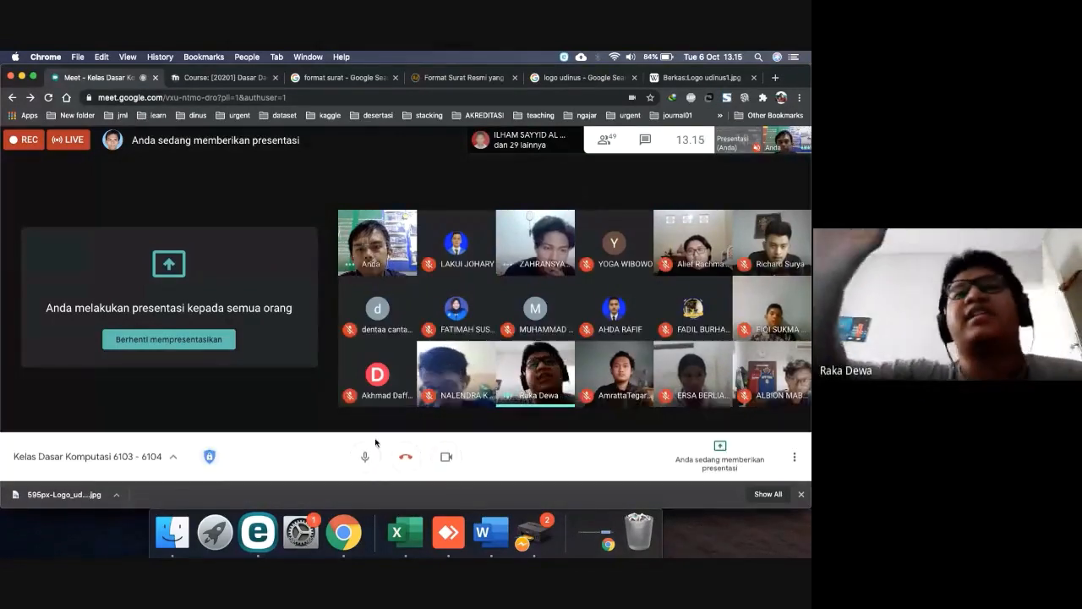
Reopen contoh undangan from Word's recent documents and dismiss the converter prompt
click(503, 537)
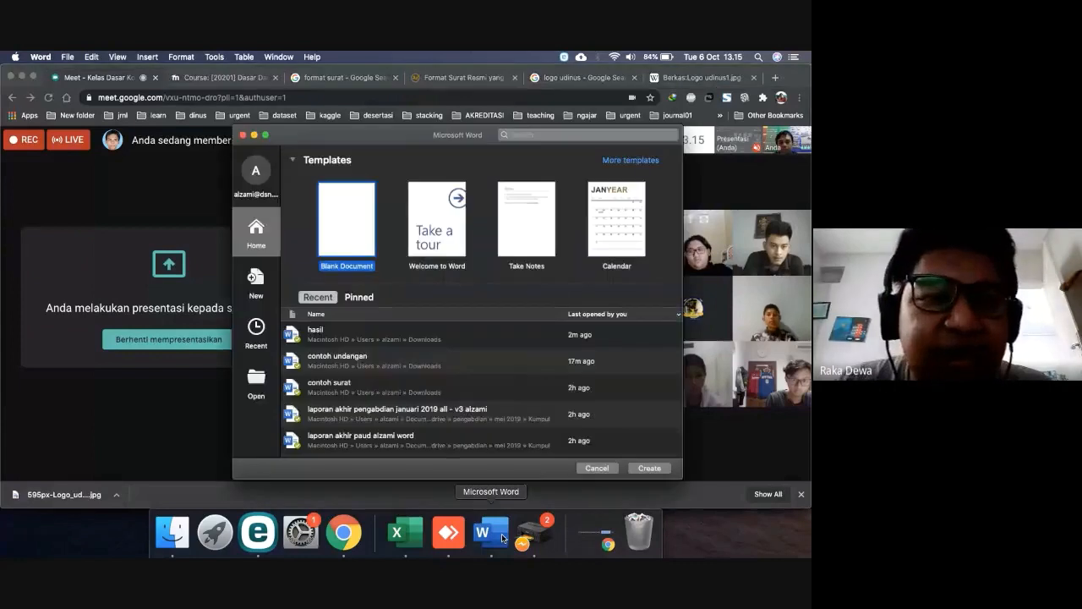
click(359, 370)
click(649, 468)
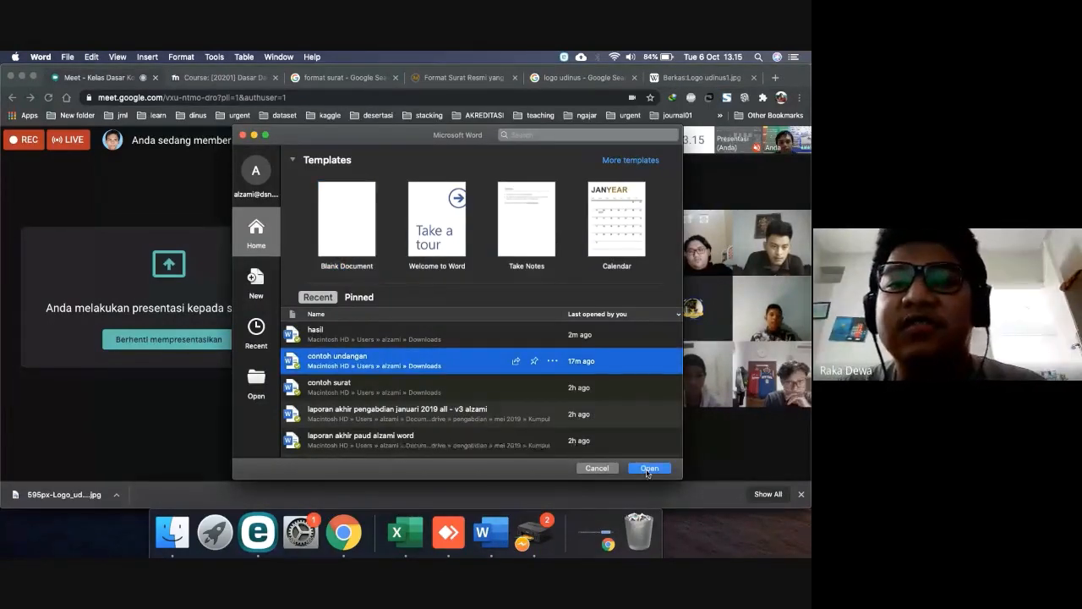
click(437, 235)
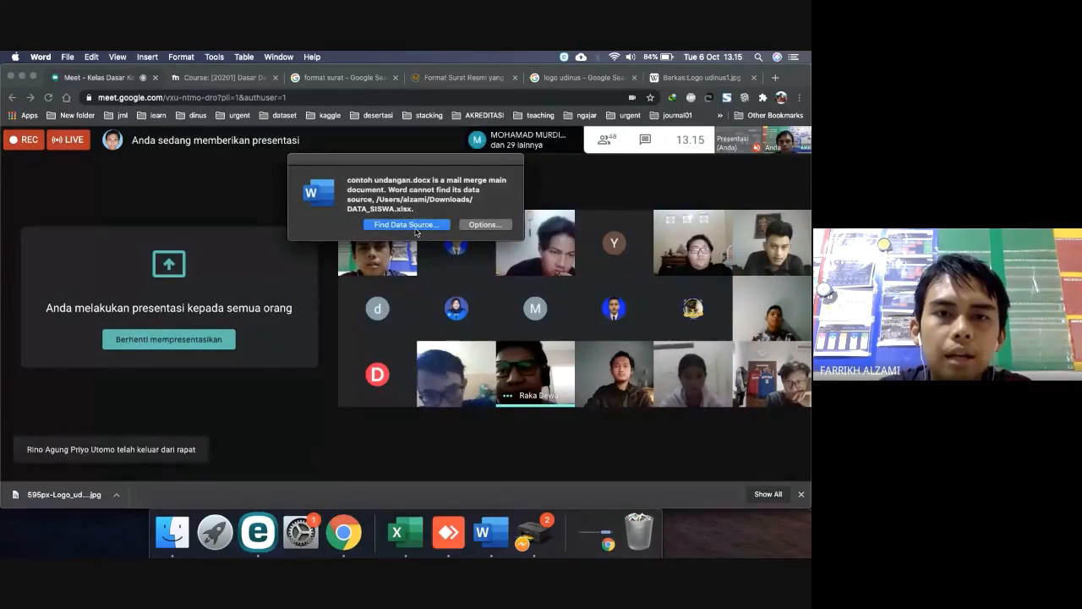
Link the letter to Downloads > DATA_SISWA.xlsx as its data source, confirming the worksheet
click(414, 228)
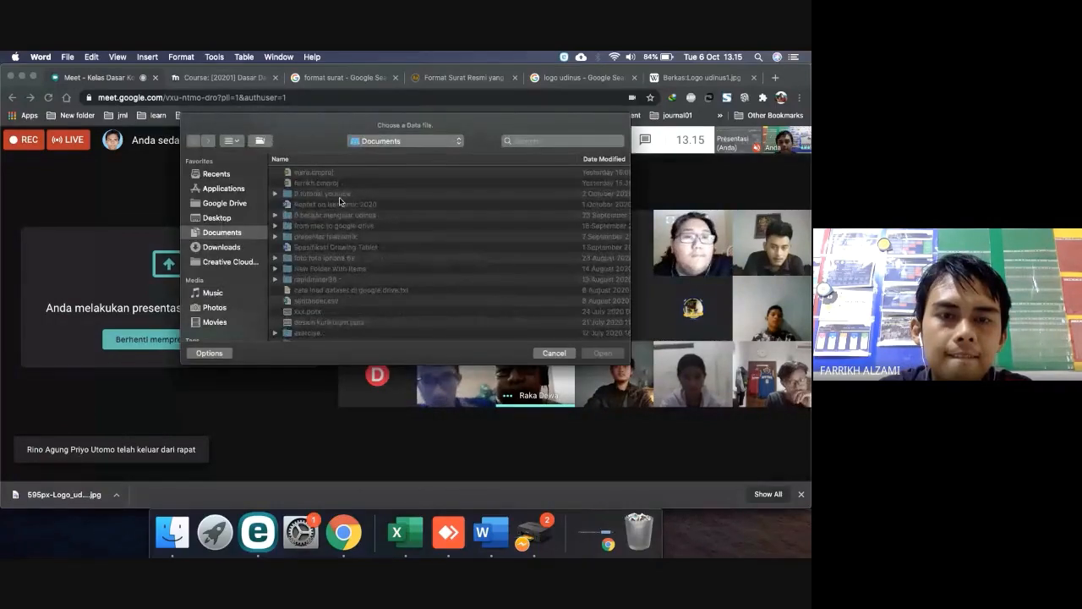
click(230, 249)
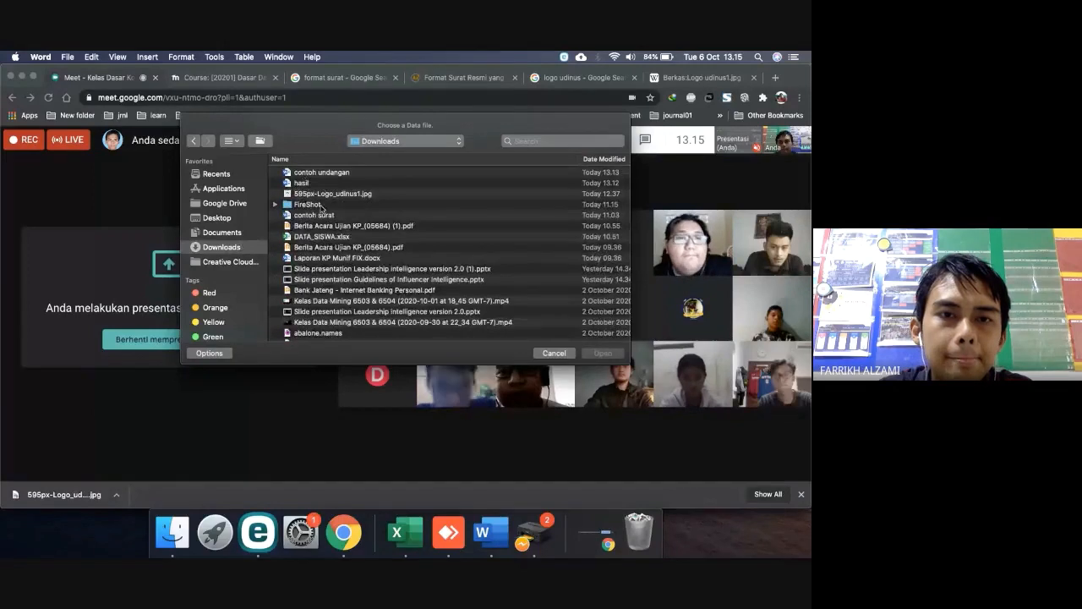
click(326, 236)
double_click(326, 236)
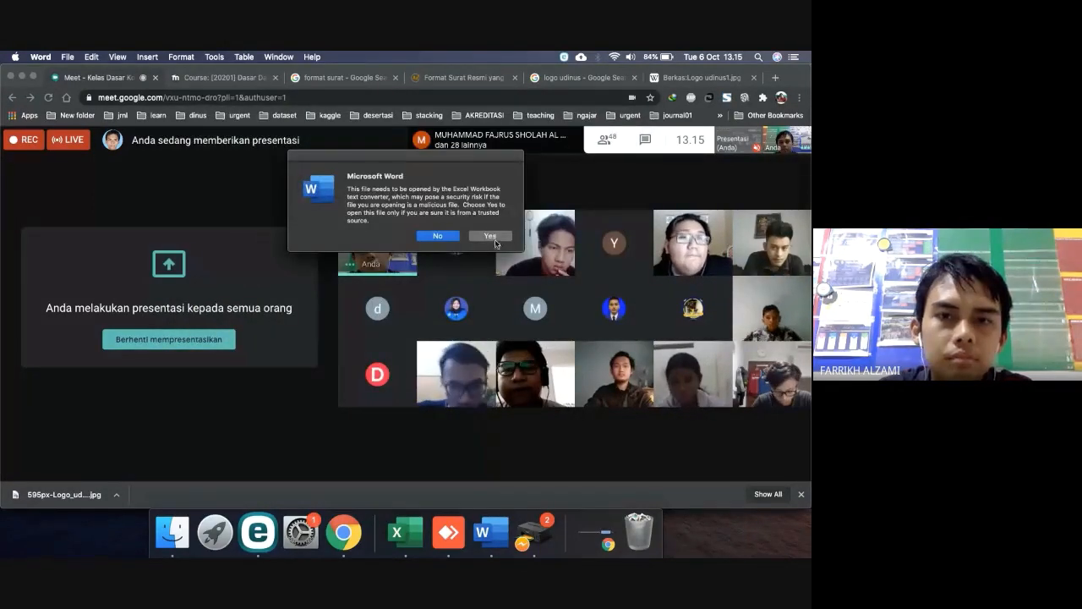
click(493, 238)
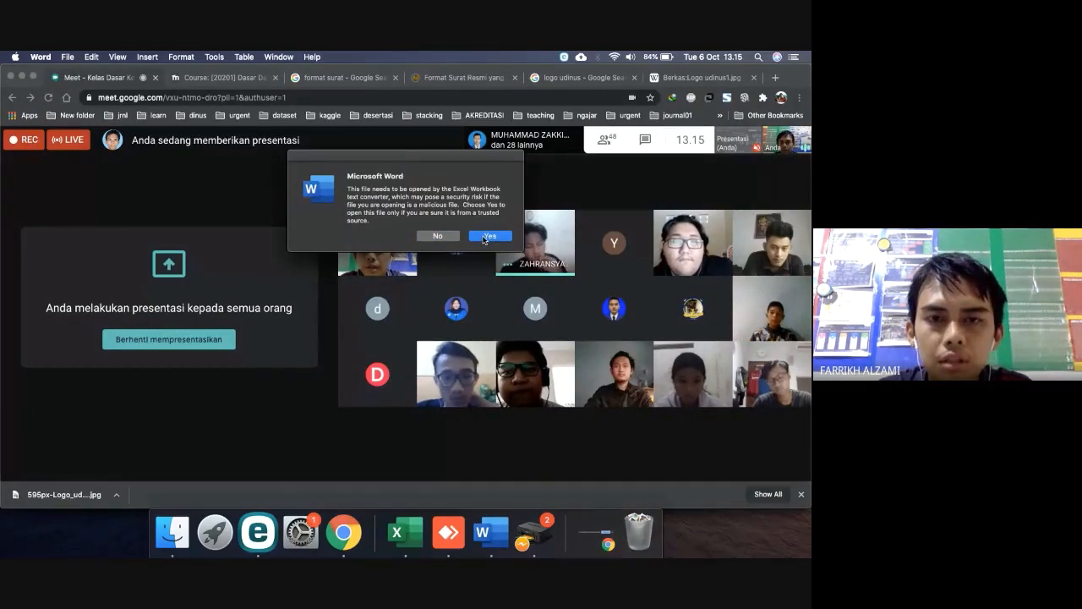
click(484, 236)
click(451, 244)
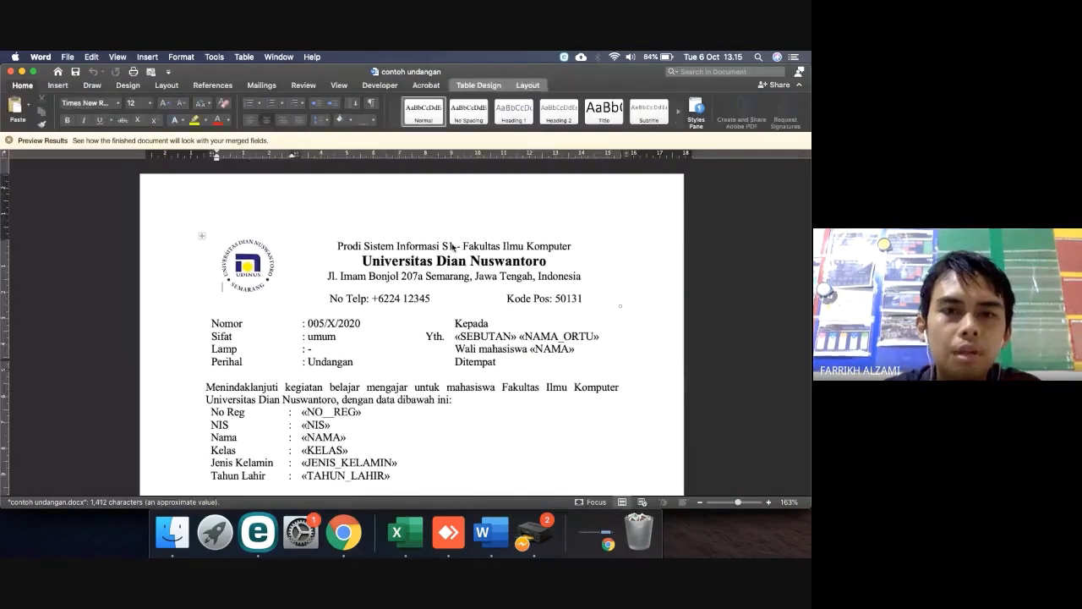
Create a new blank Word document, checking the DATA_SISWA spreadsheet alongside it
key(super+n)
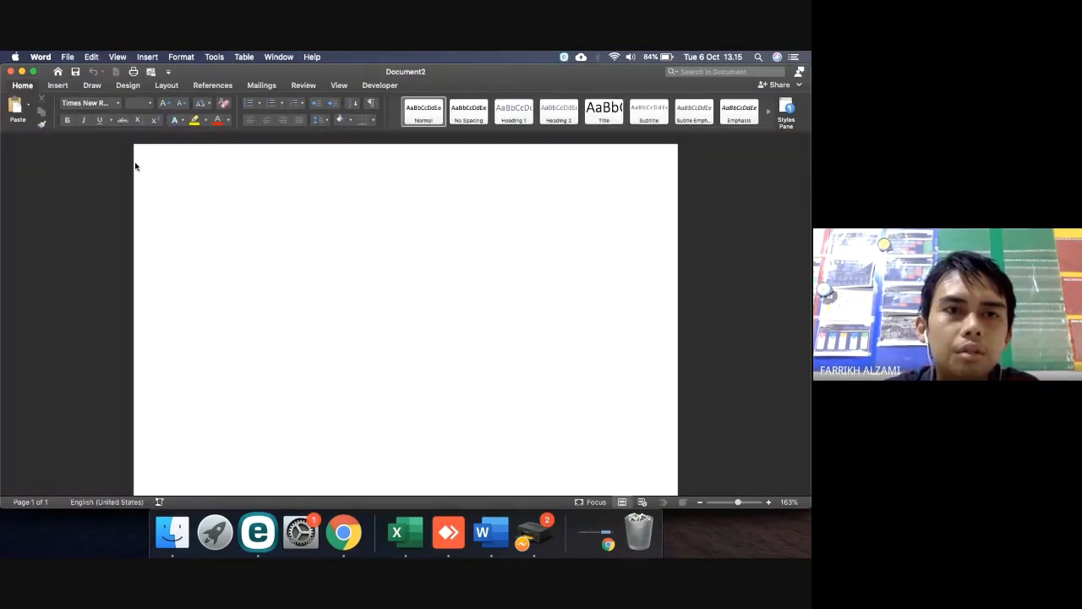
click(397, 533)
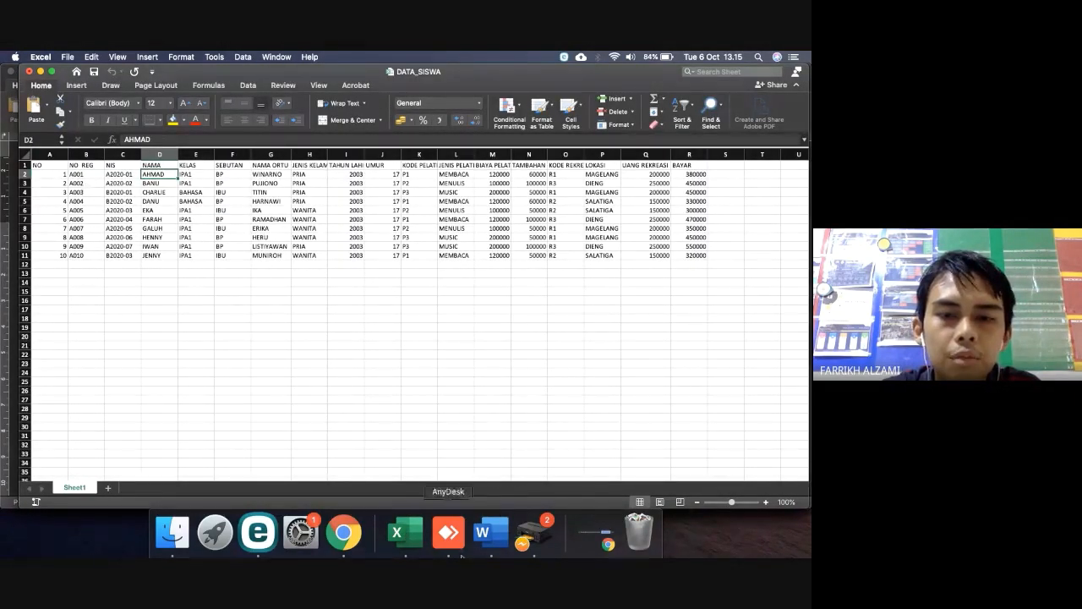
click(482, 533)
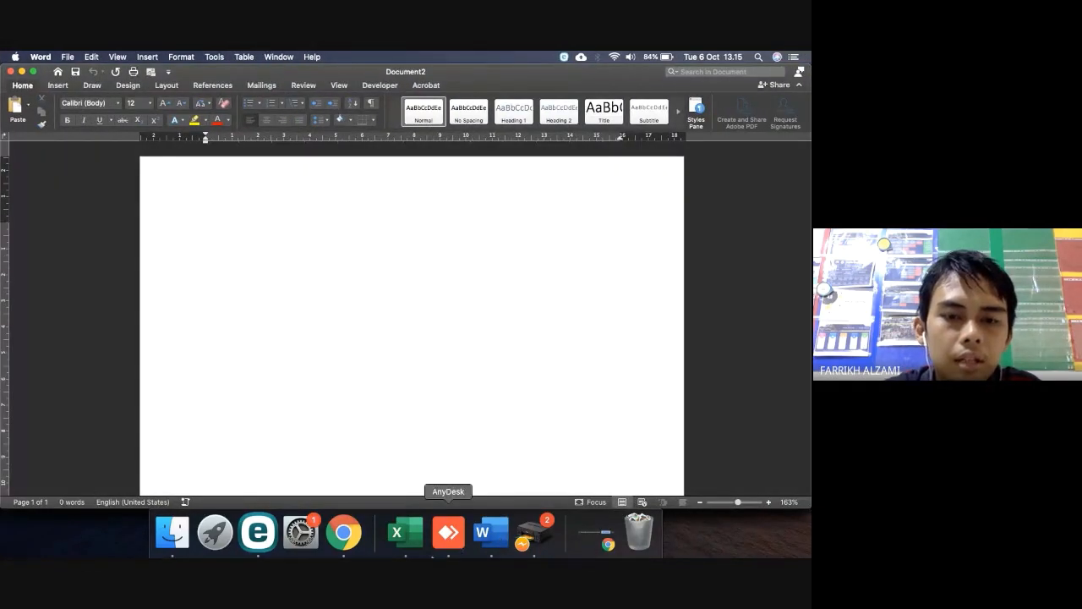
click(406, 533)
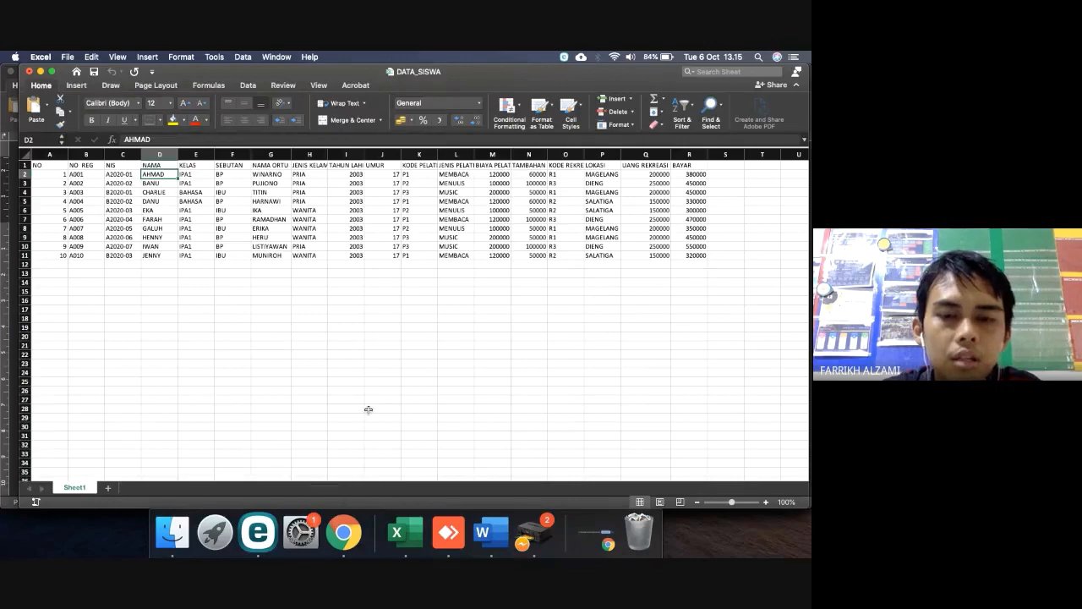
click(482, 532)
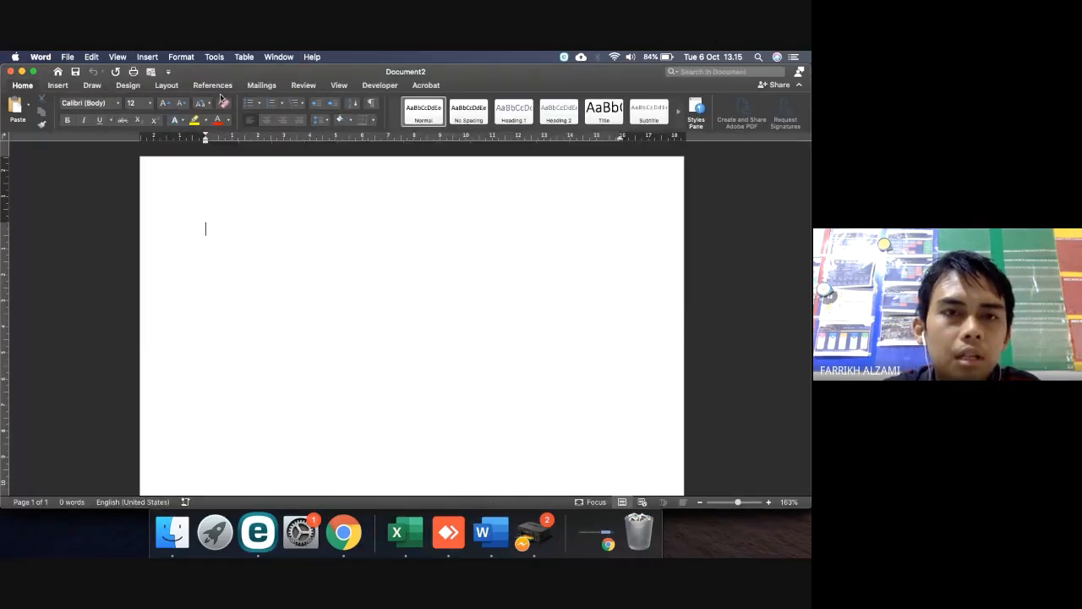
Set the document up as a merge letter using Downloads/DATA_SISWA.xlsx as the recipient list
click(261, 85)
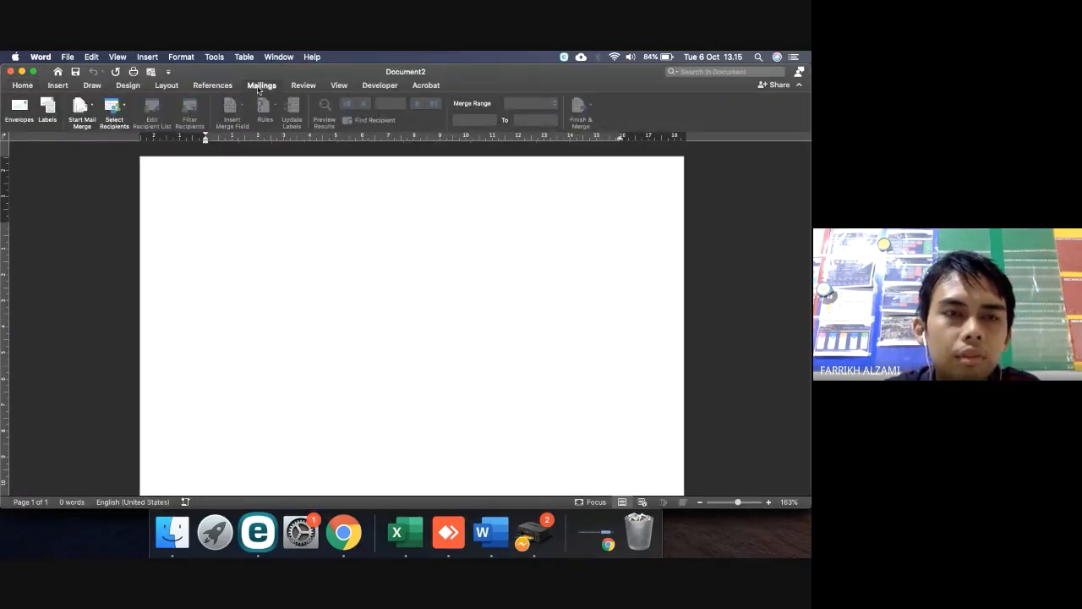
click(88, 108)
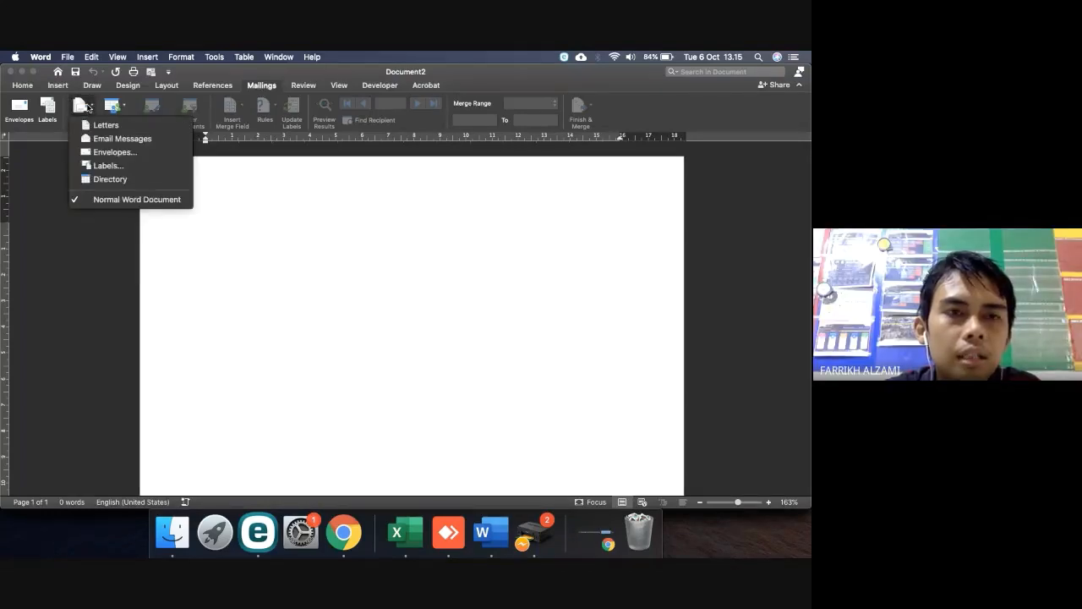
click(89, 128)
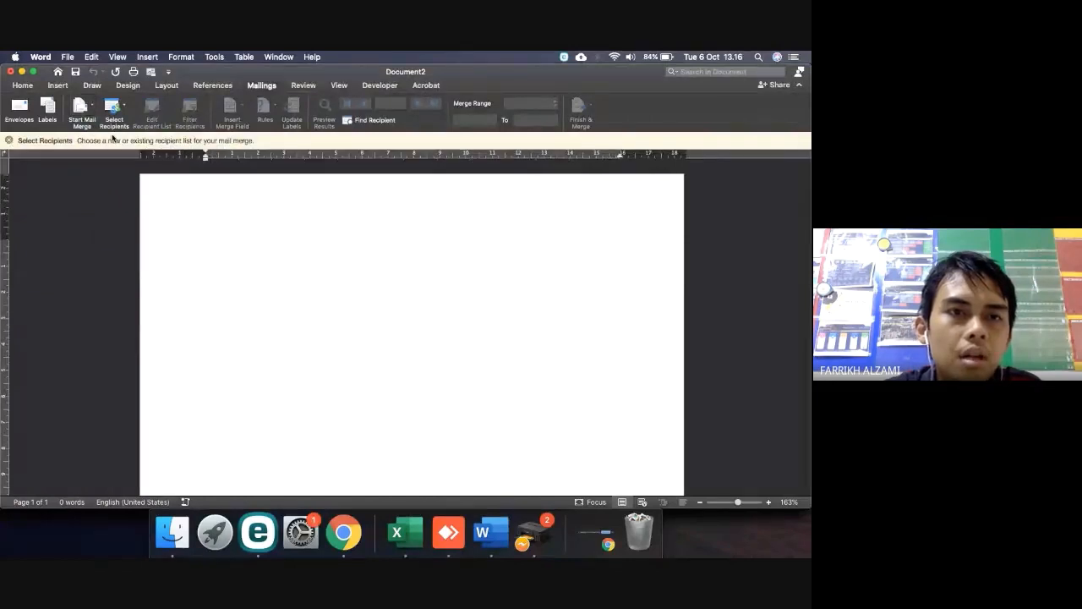
click(112, 109)
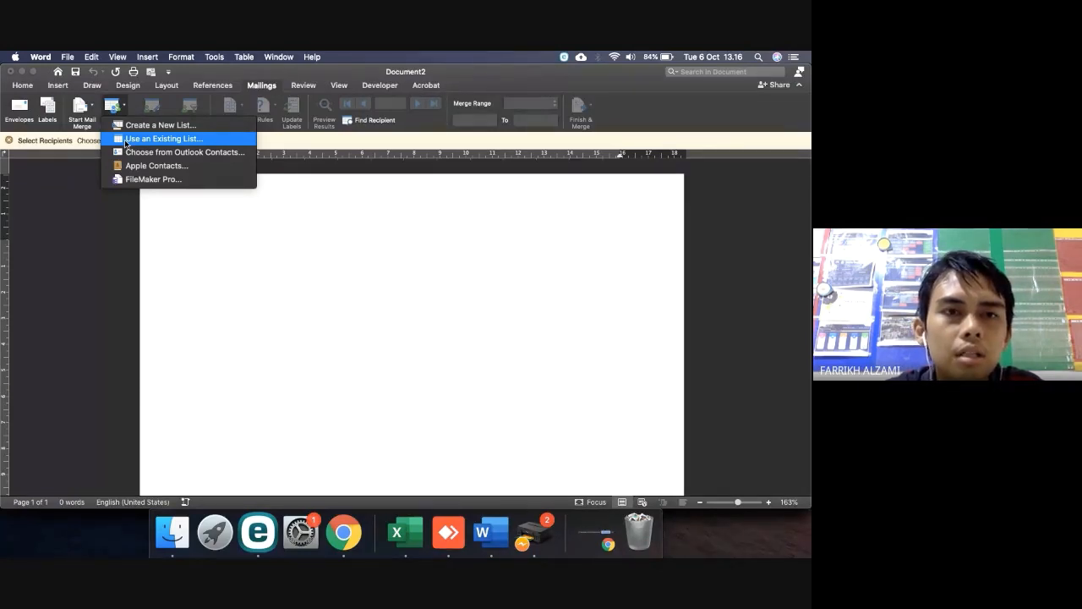
click(161, 139)
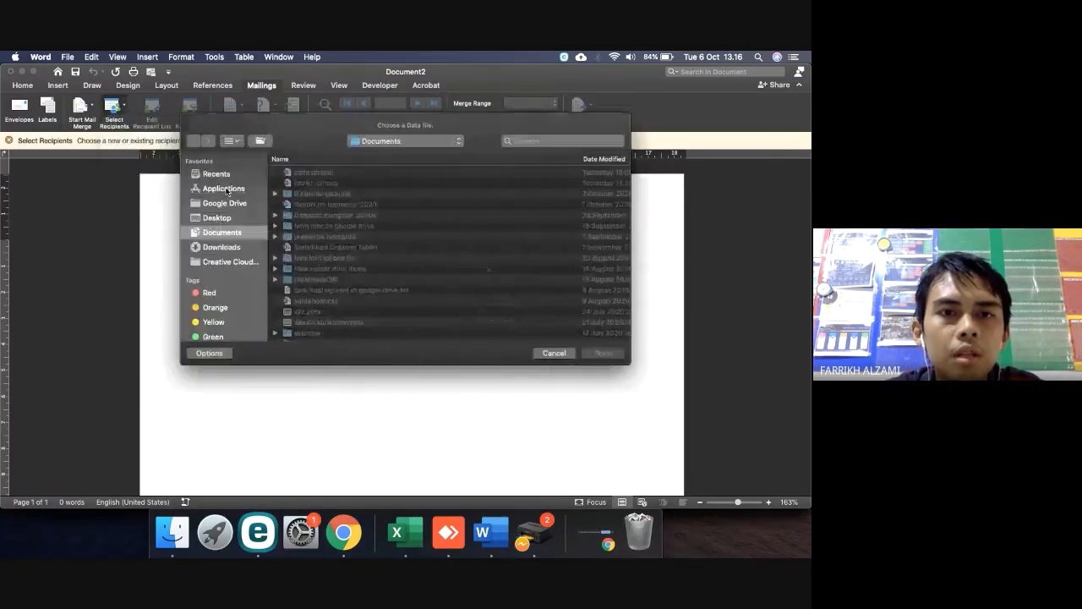
click(225, 247)
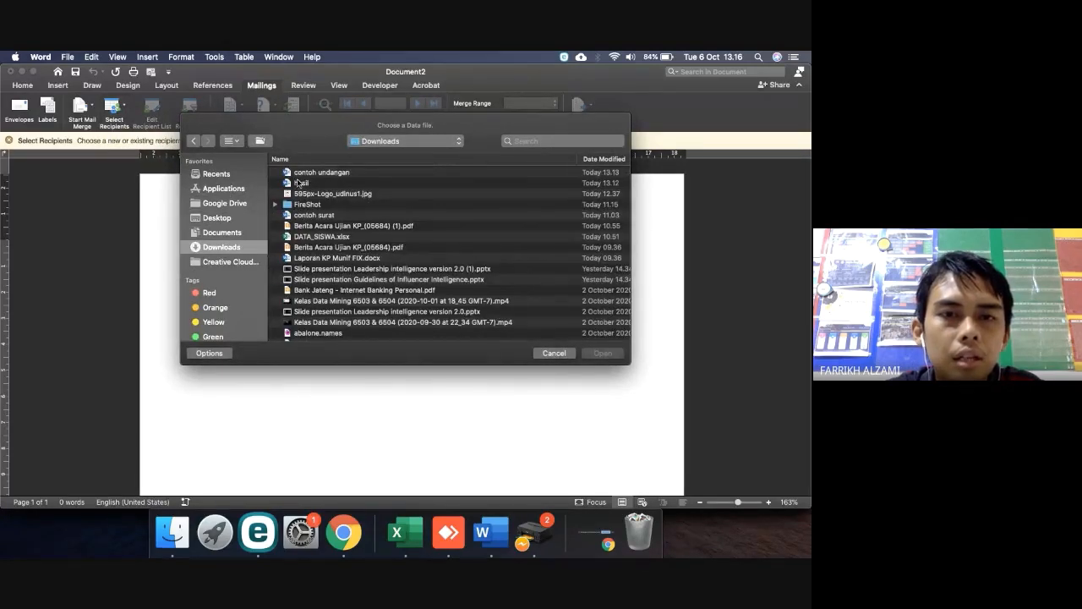
click(319, 237)
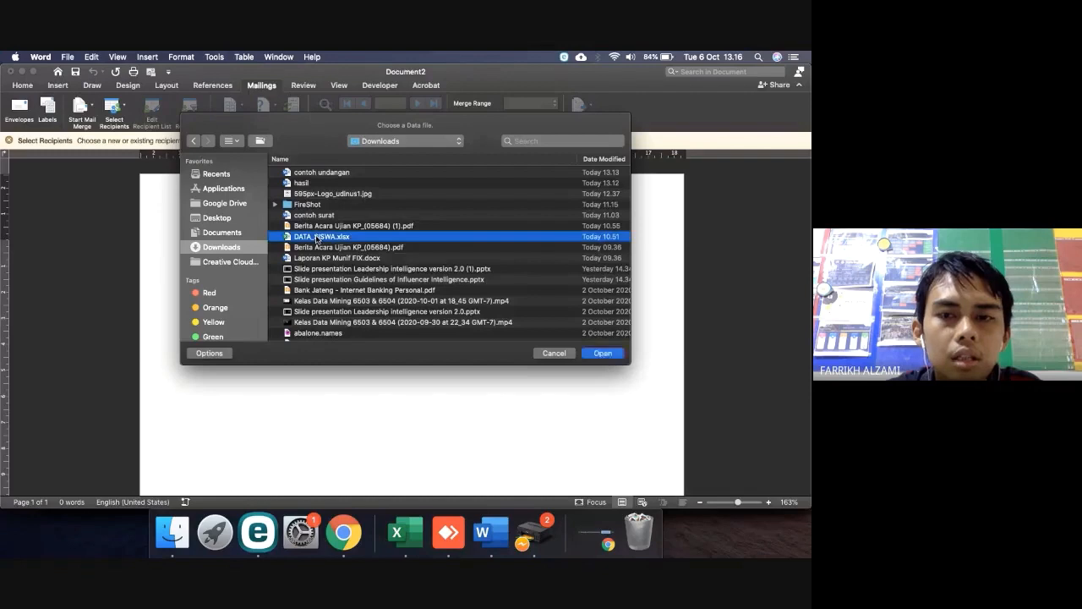
click(601, 354)
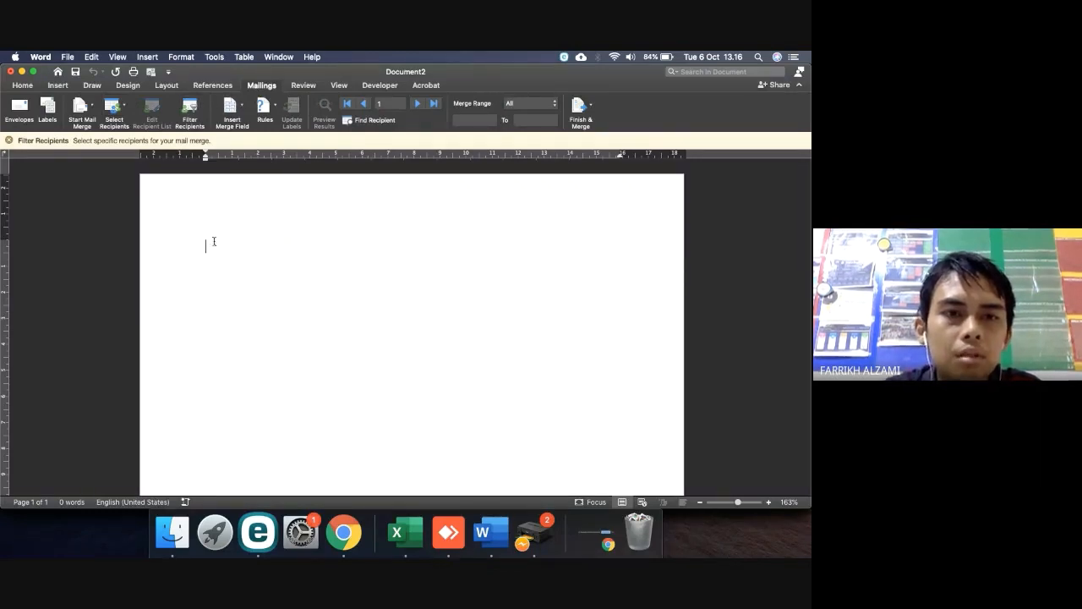
Type the 'Nama Siswa:' line with the «NAMA» field and a 'Nama Orang tua' line
text(Nama:)
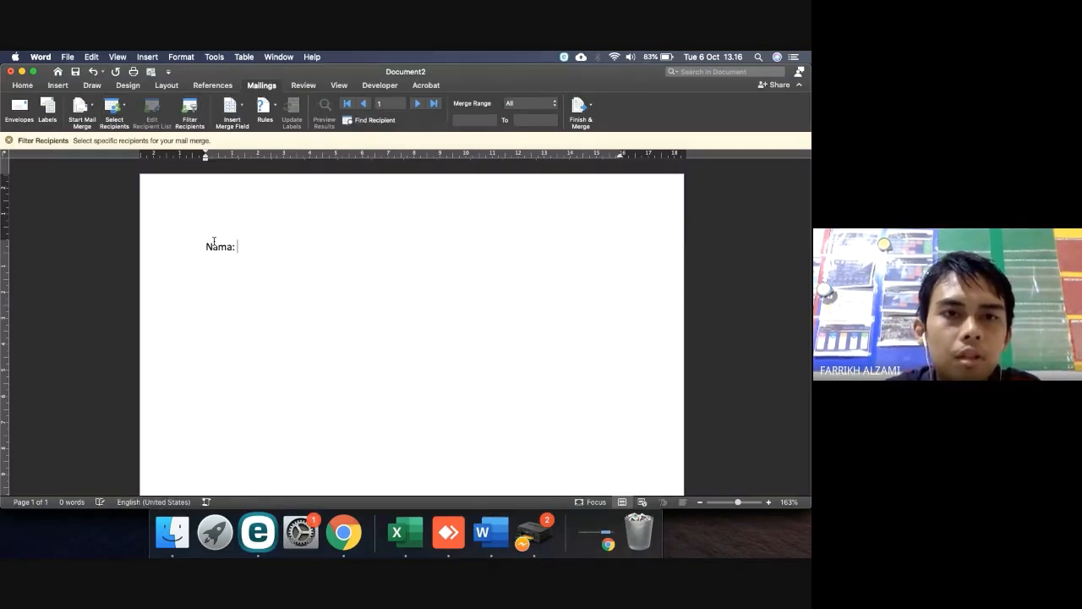
click(230, 105)
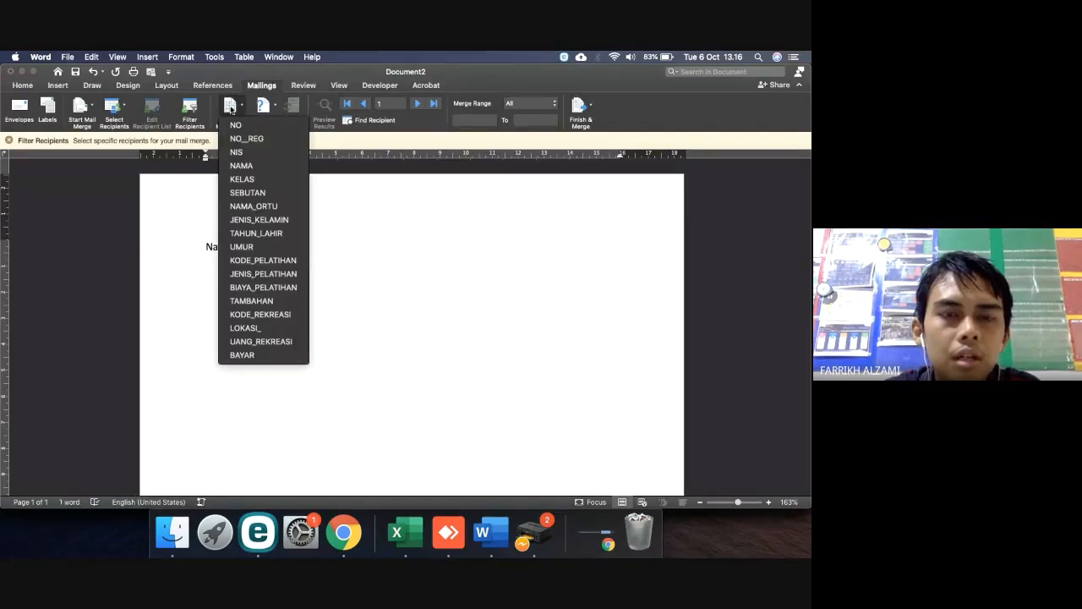
click(241, 165)
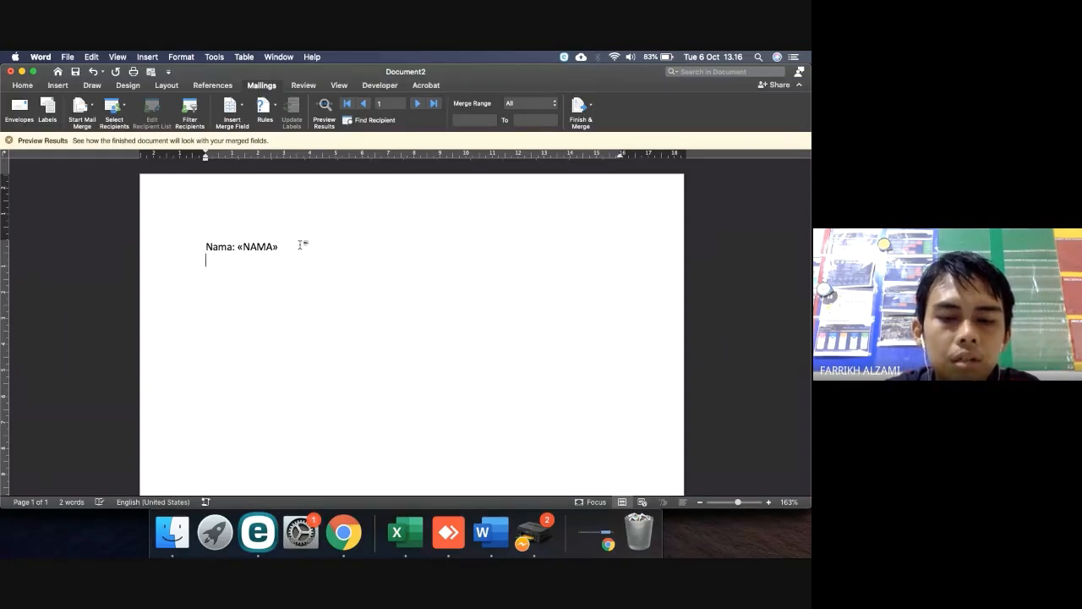
text(Nama Or)
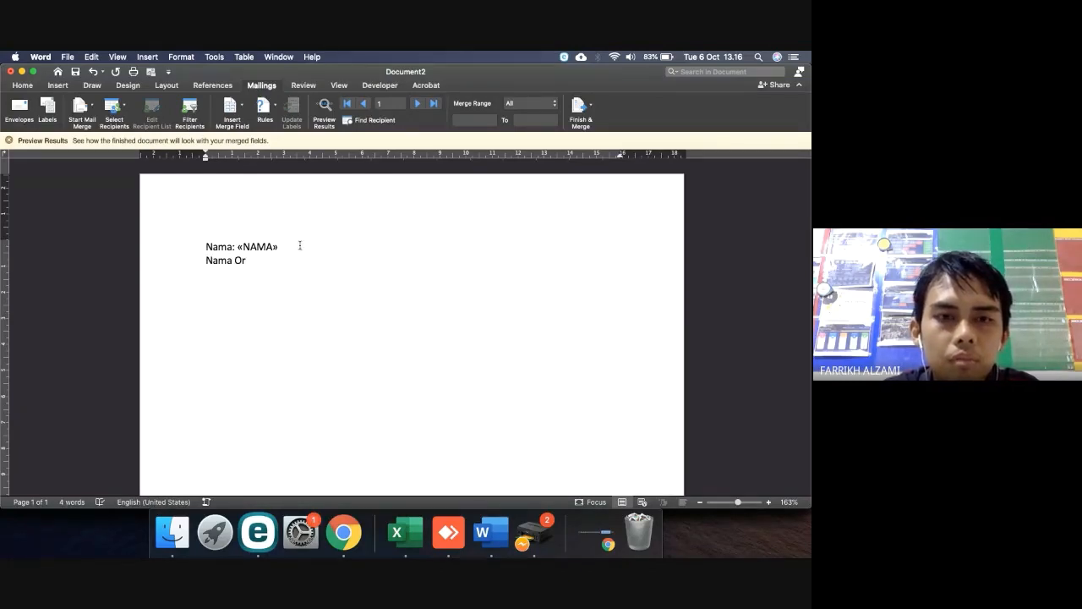
text(ang tua)
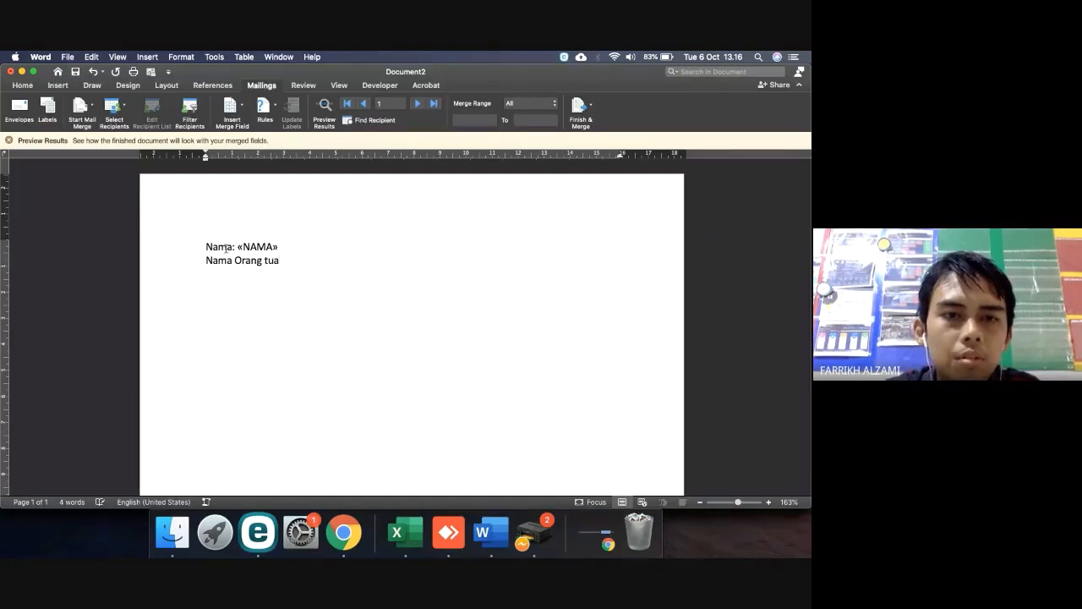
click(233, 247)
text(Si)
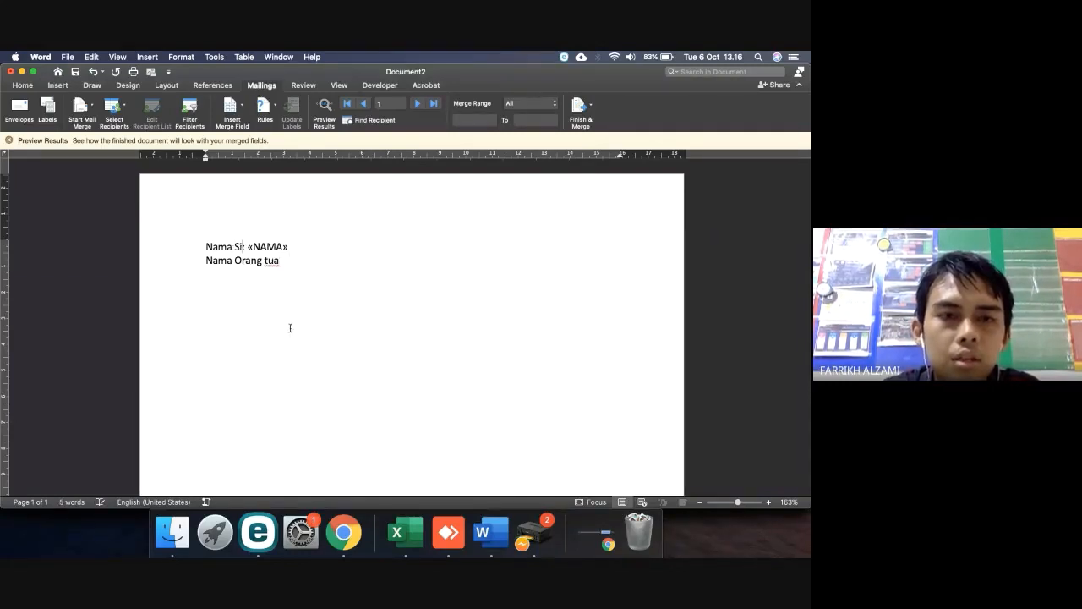
text(swa)
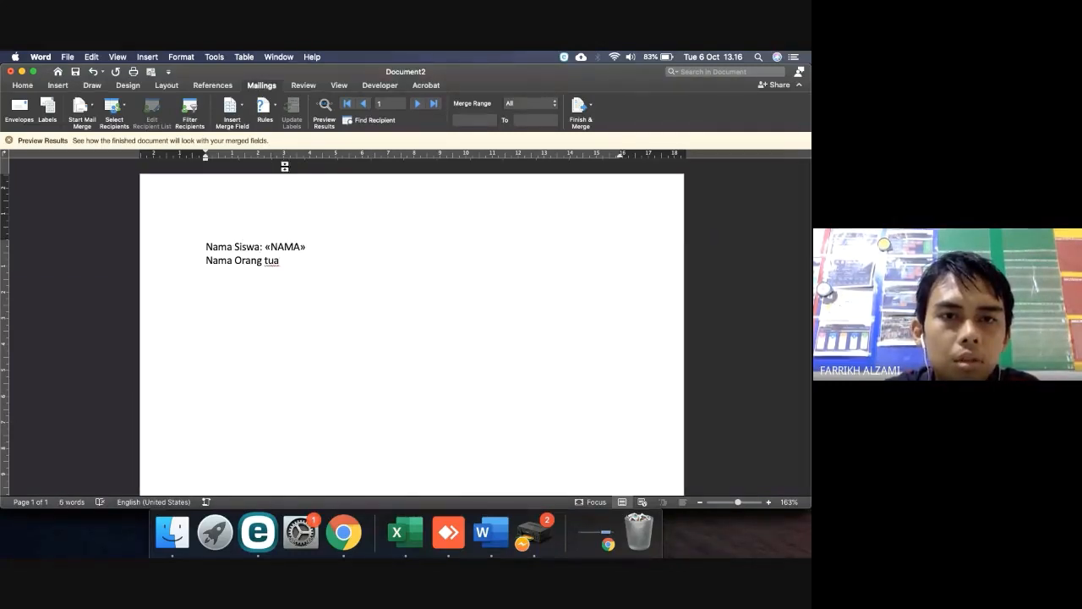
Align the colons with a tab stop and insert «NAMA_ORTU» on the Nama Orang tua line
click(298, 157)
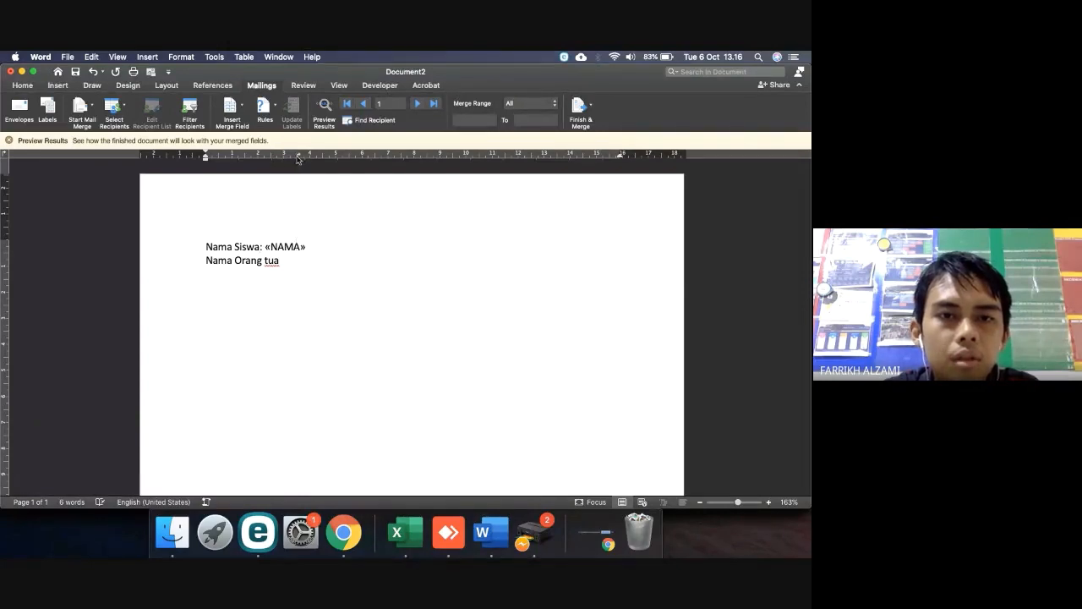
key(Tab)
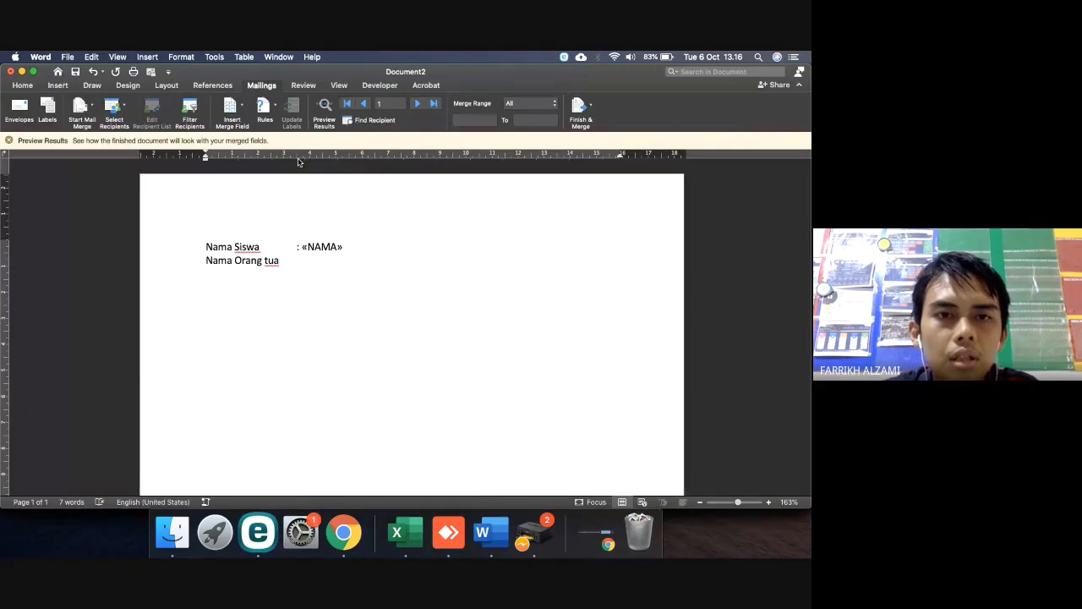
click(298, 155)
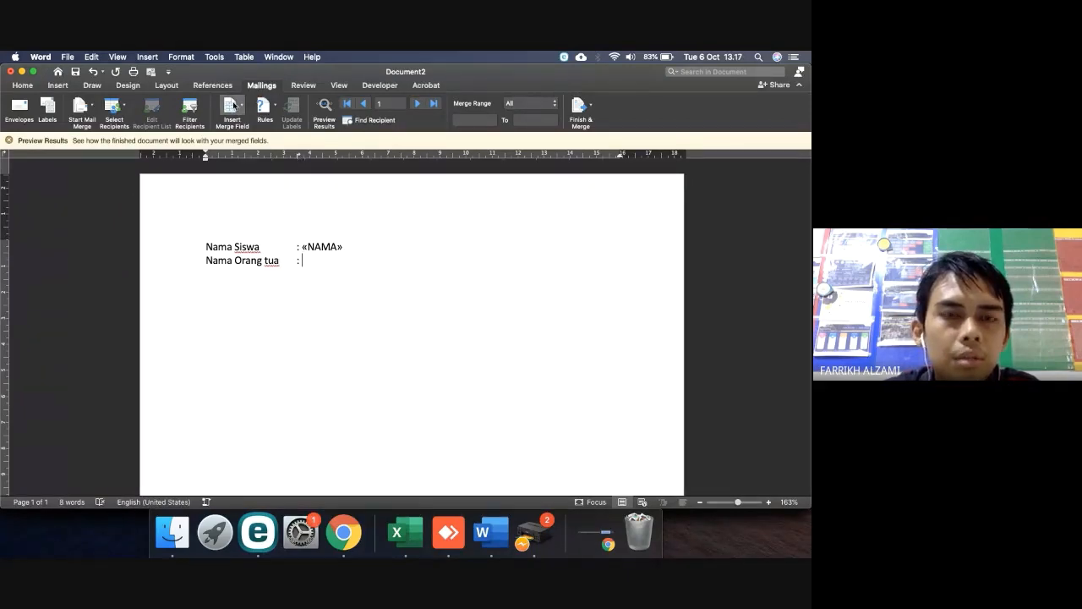
click(233, 105)
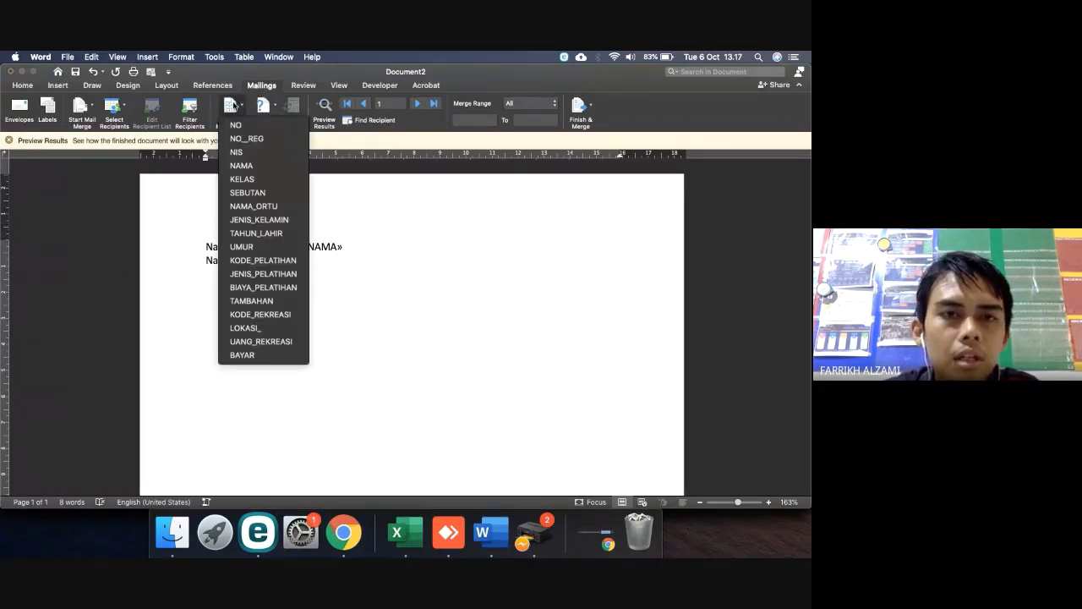
click(253, 207)
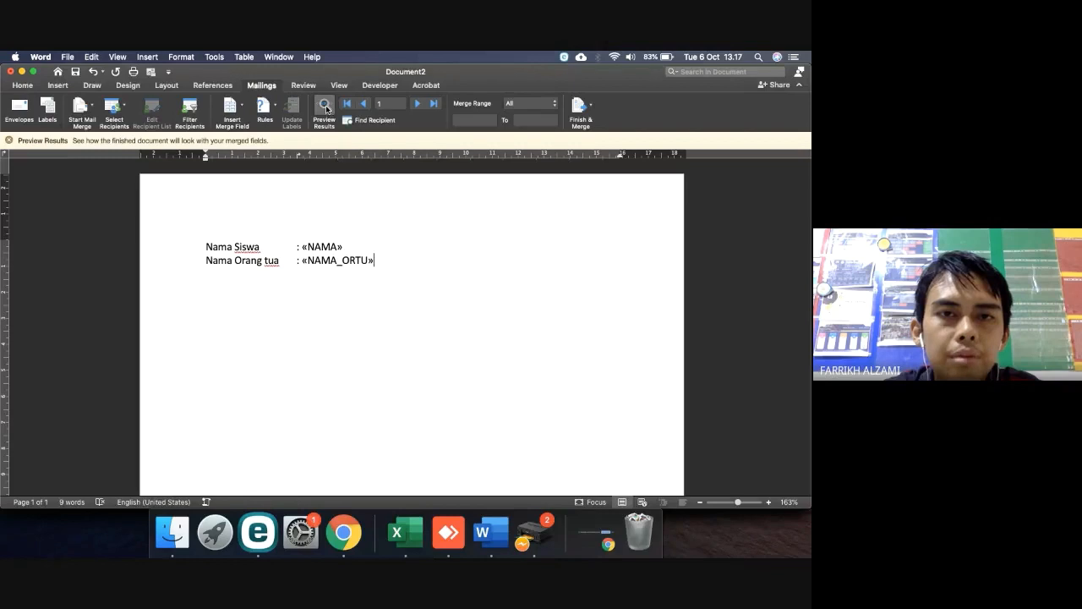
click(22, 85)
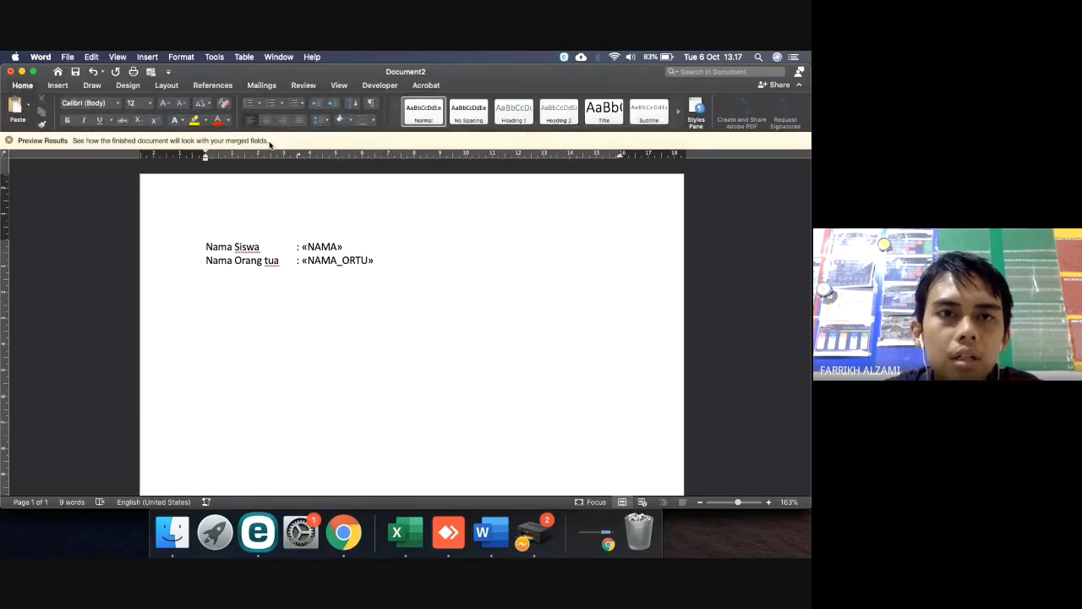
click(262, 85)
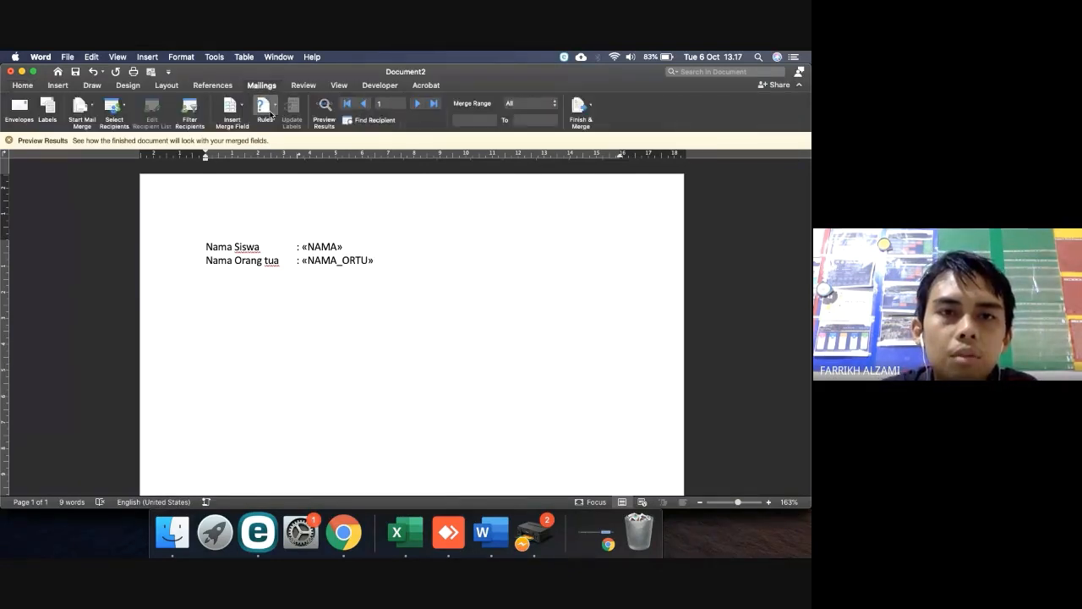
Preview the merged names through record 10, then return to the Google Meet call
click(325, 108)
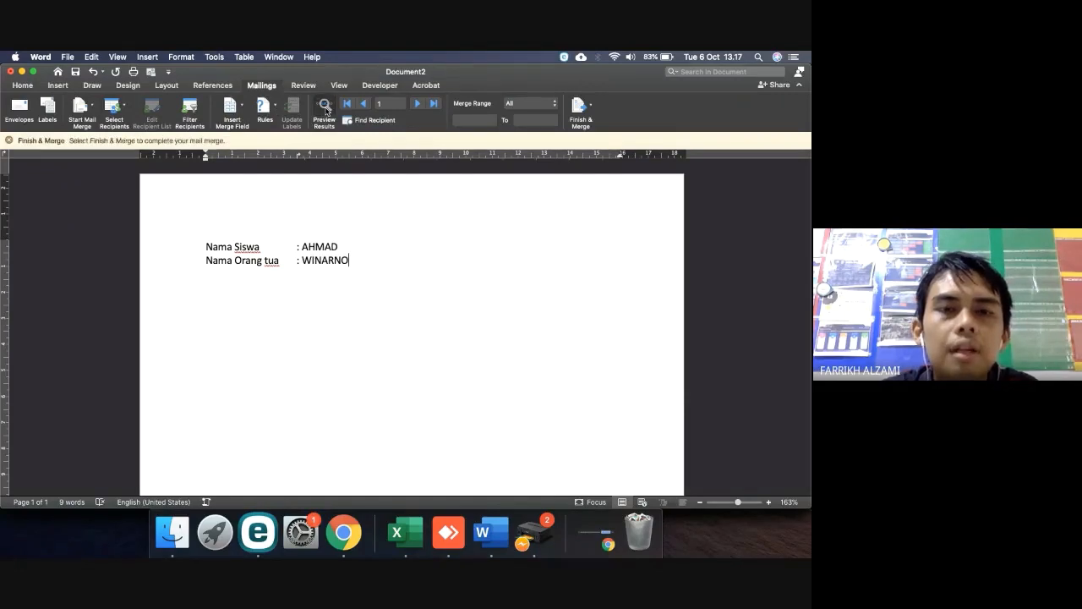
click(416, 104)
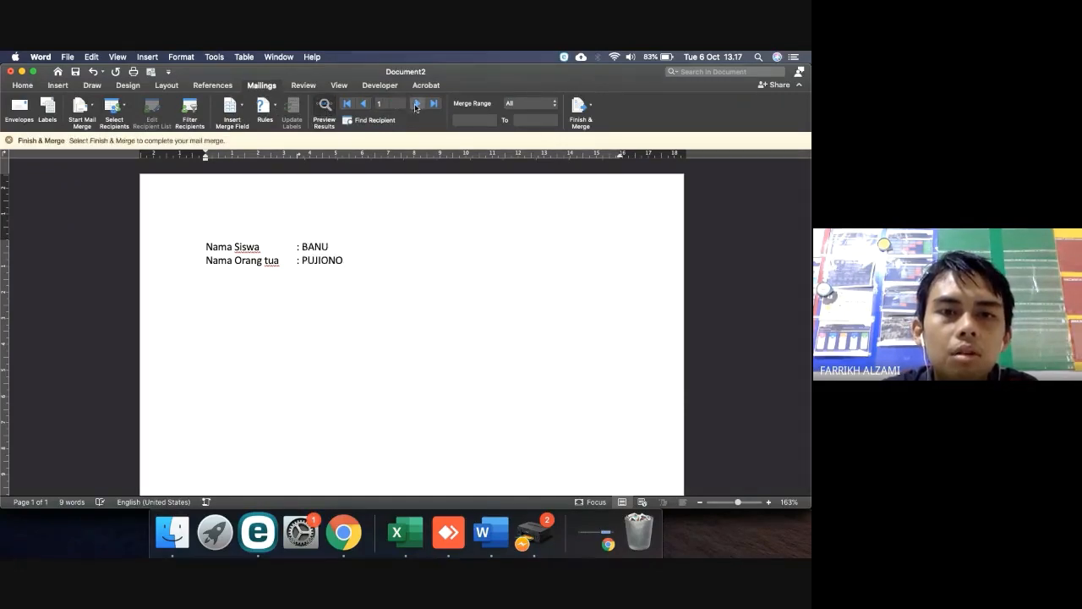
click(415, 104)
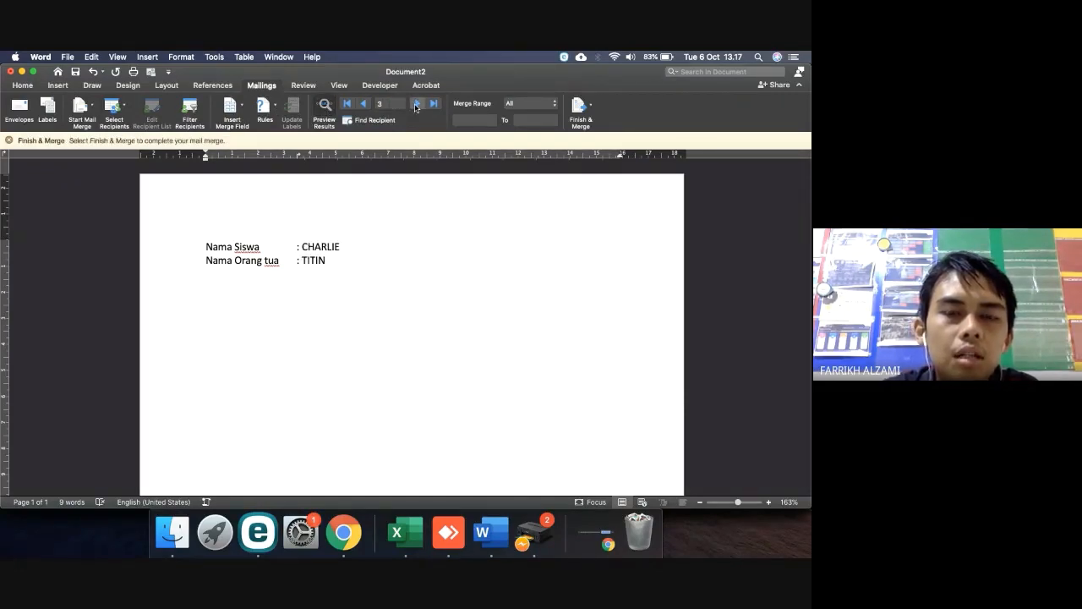
click(415, 104)
click(415, 104)
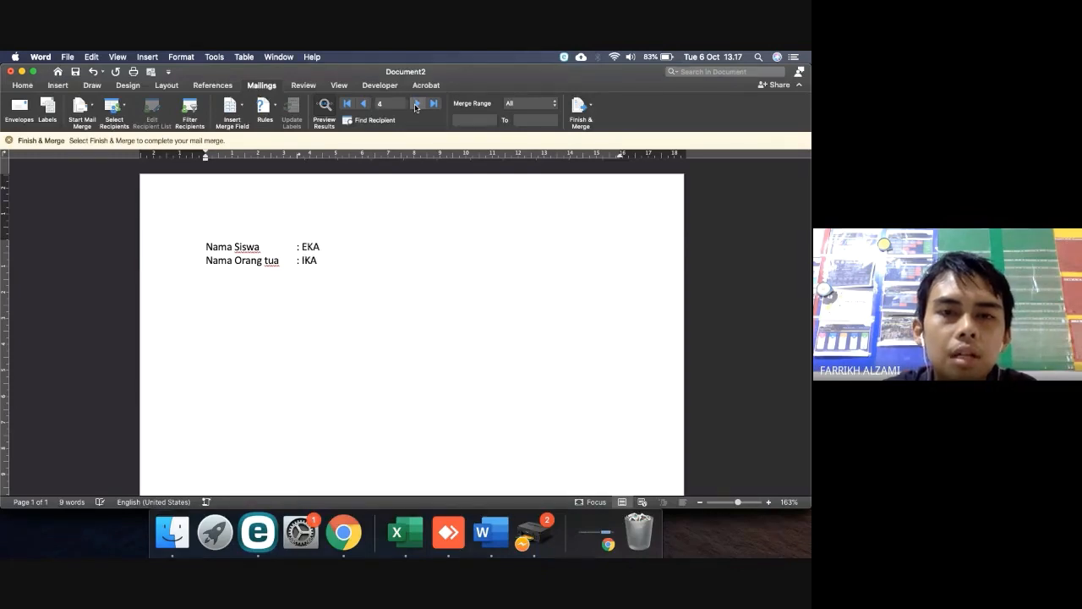
click(416, 104)
click(415, 104)
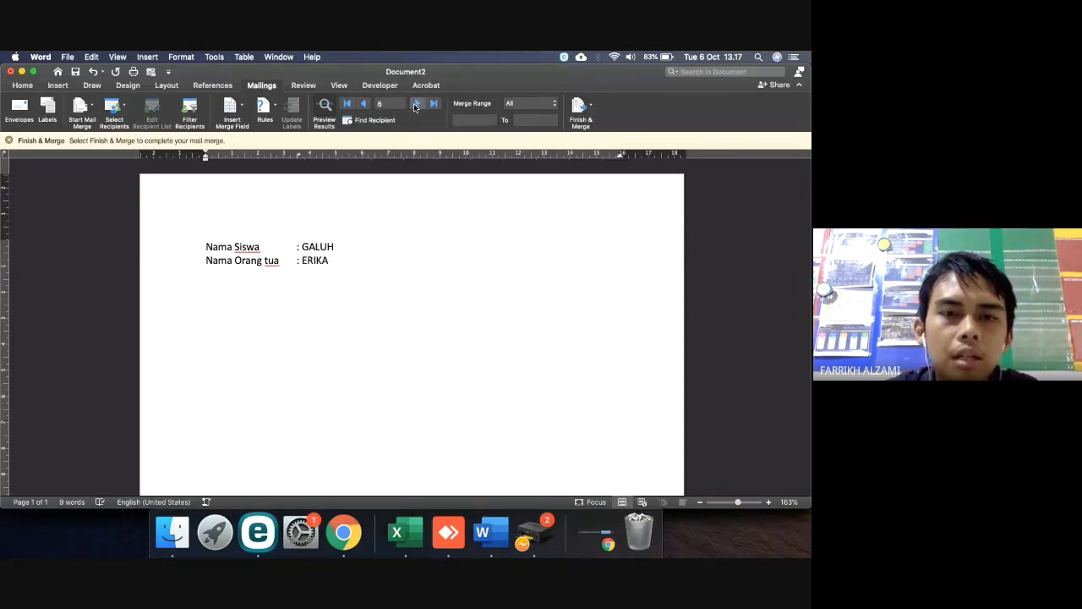
click(416, 104)
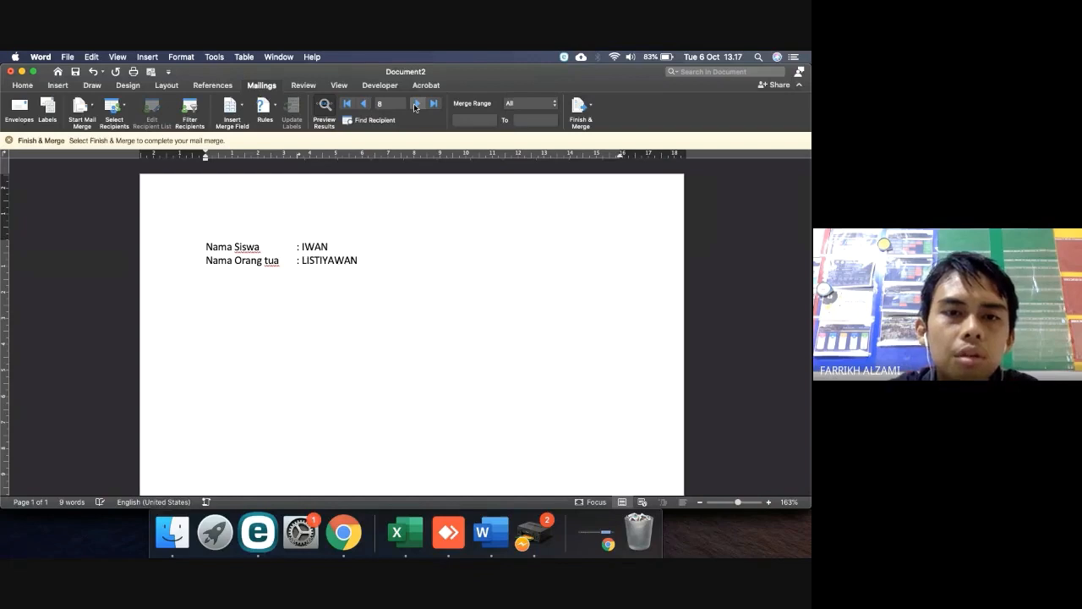
click(415, 105)
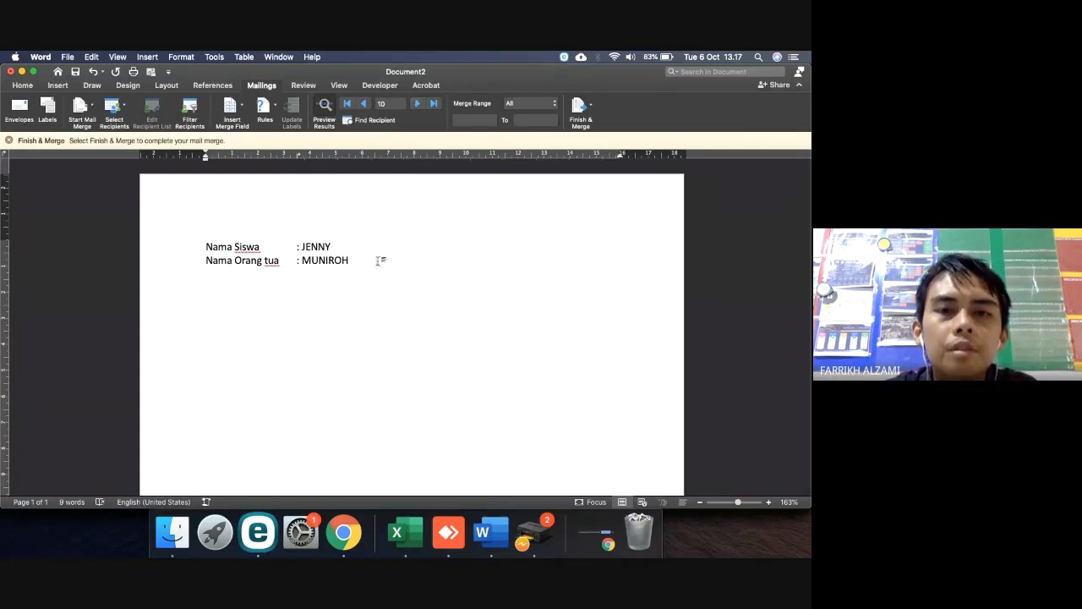
click(343, 533)
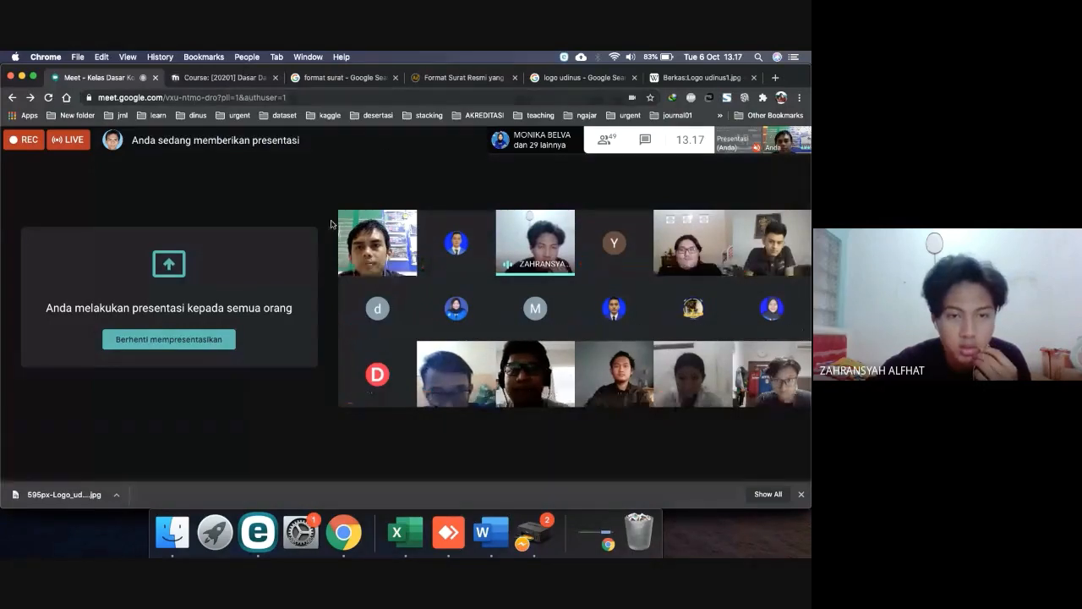
Close the Document2 demo letter (JENNY / MUNIROH) without saving its changes
key(ctrl+Right)
key(ctrl+Left)
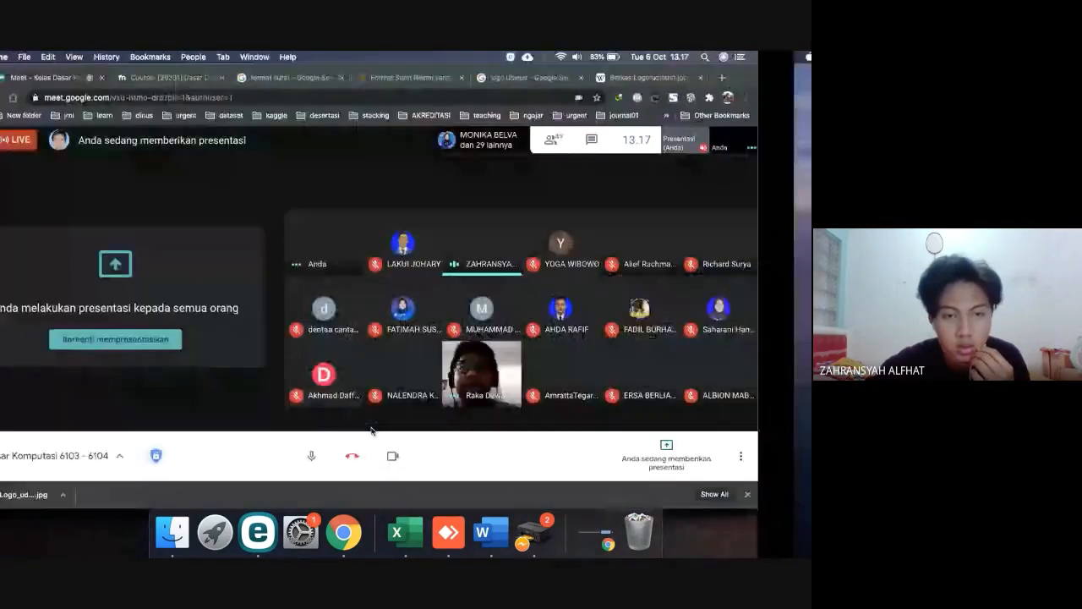
click(487, 539)
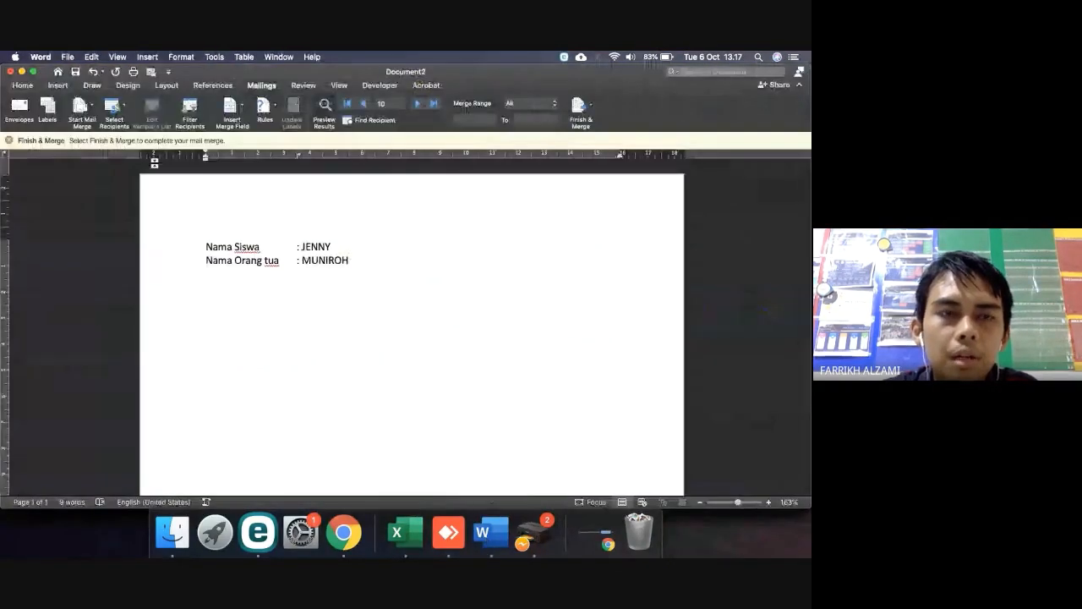
click(11, 72)
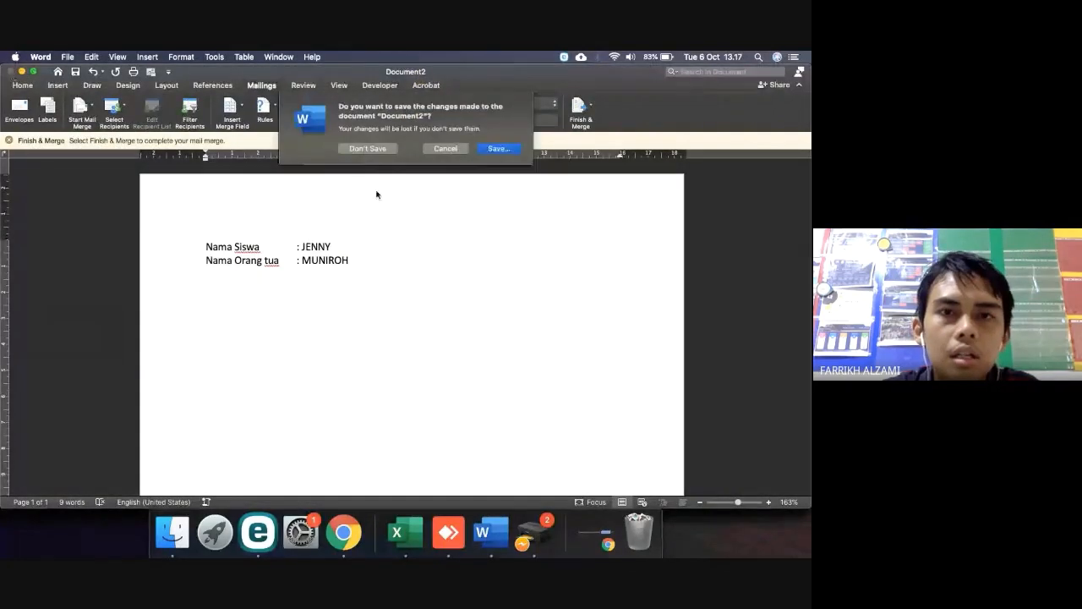
click(369, 148)
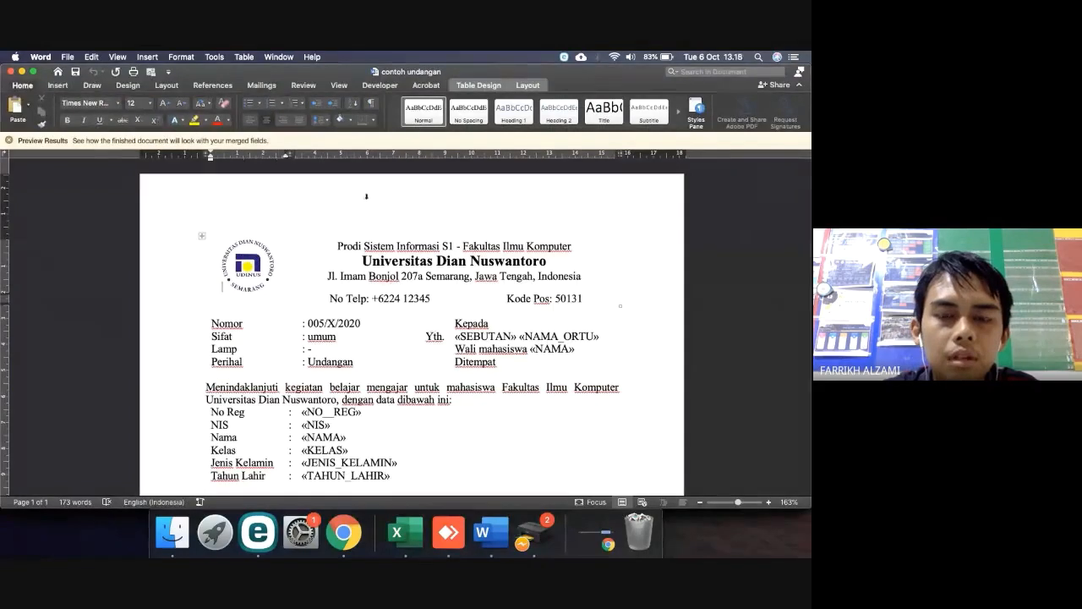
scroll(397, 312, down, 5)
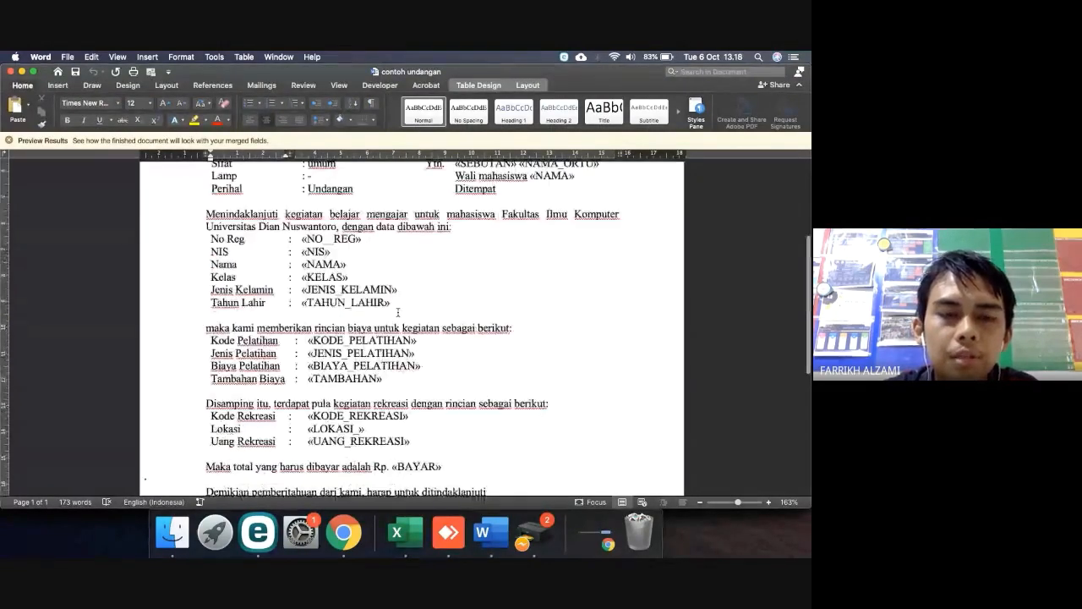
scroll(298, 370, down, 6)
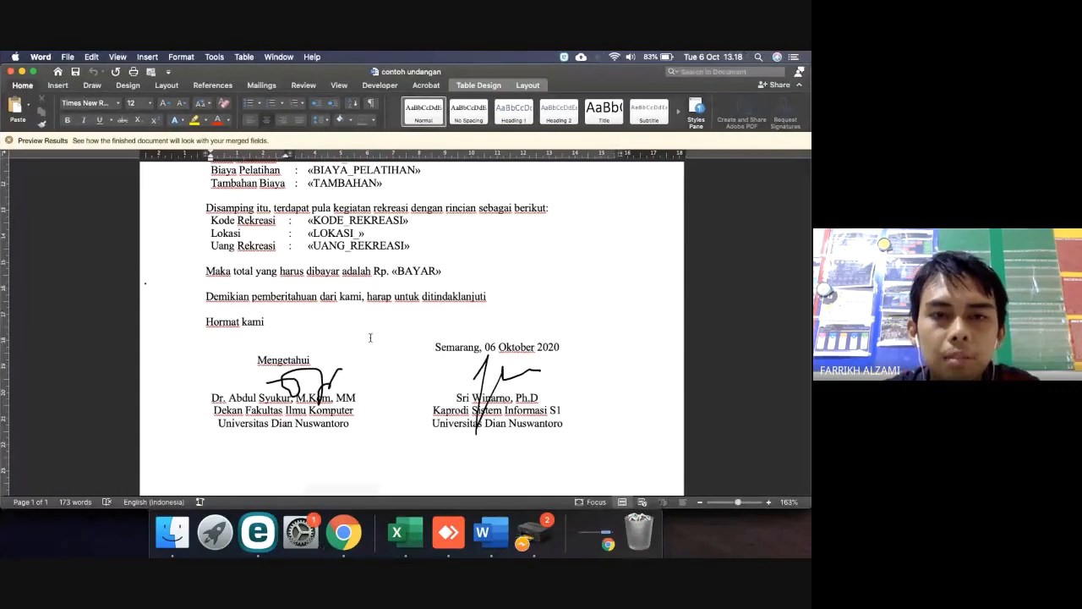
scroll(380, 300, up, 1)
scroll(381, 300, up, 10)
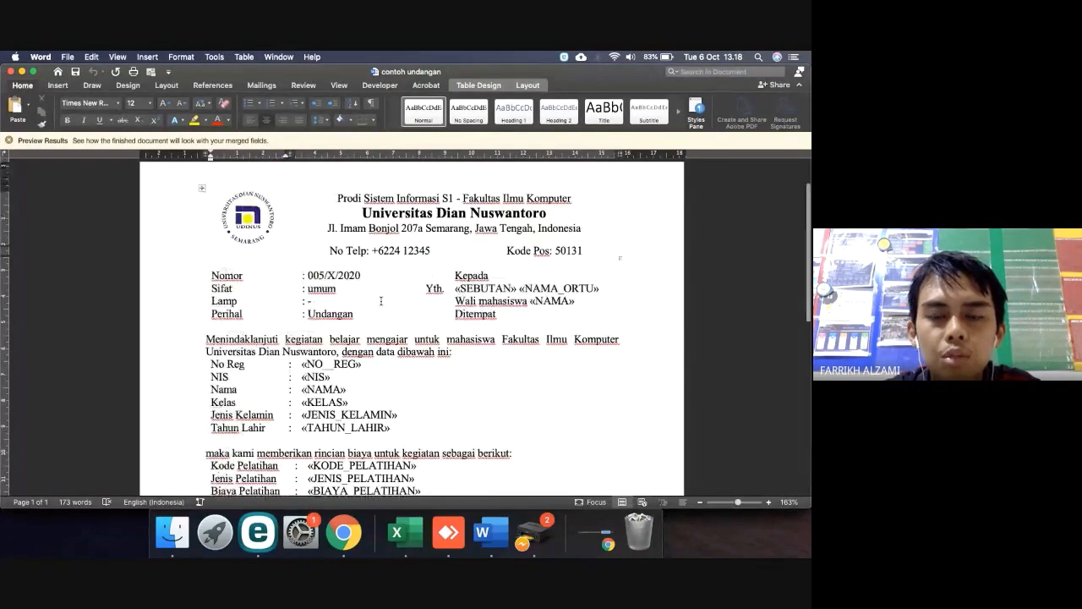
click(343, 532)
Show the Downloads folder containing hasil and contoh undangan, then return to Google Meet
click(172, 533)
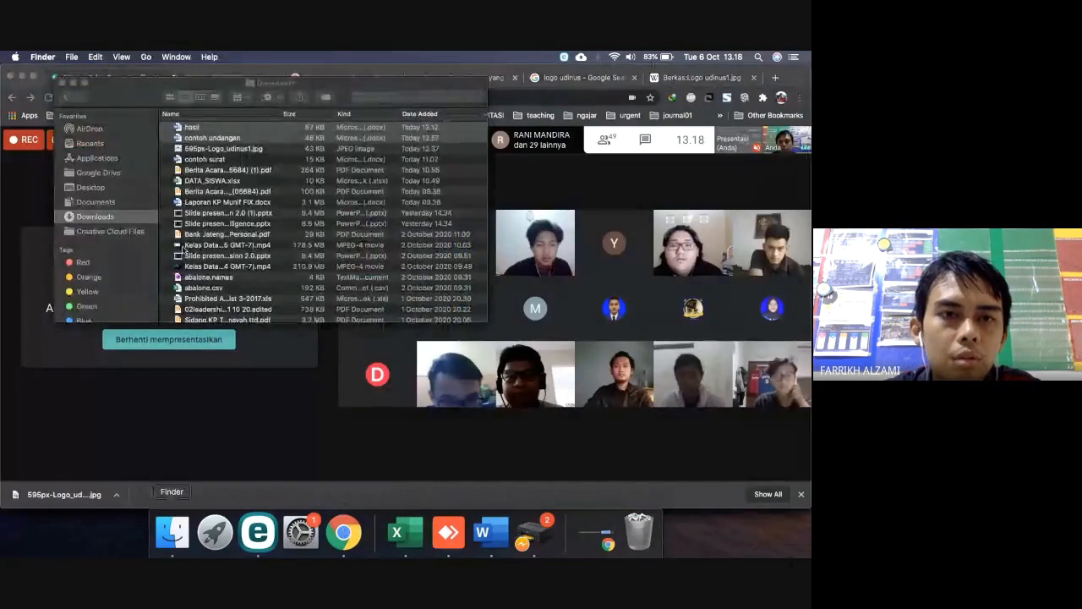
click(201, 140)
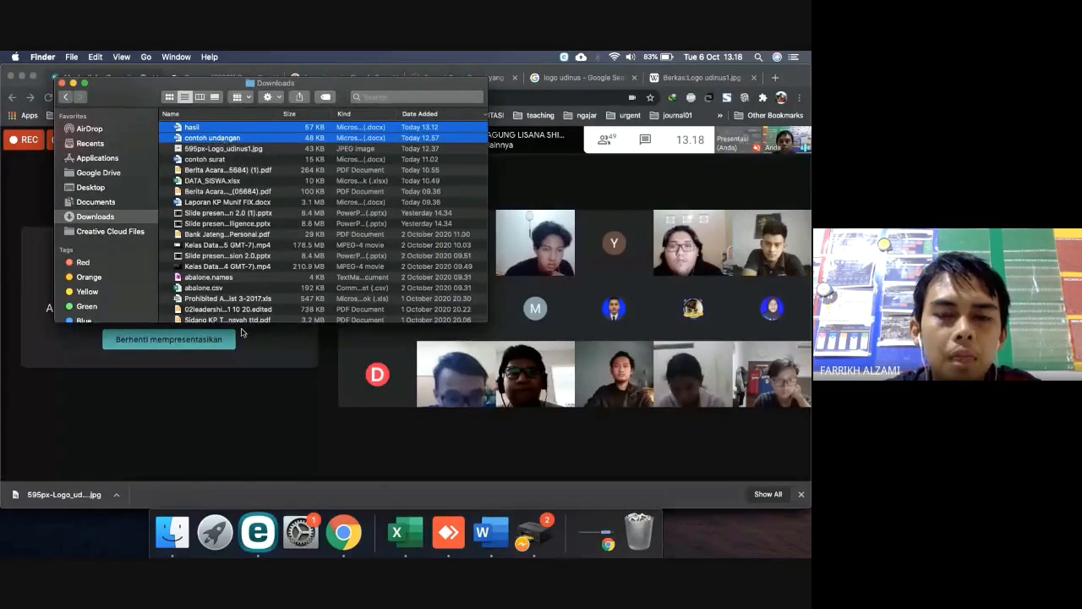
click(344, 532)
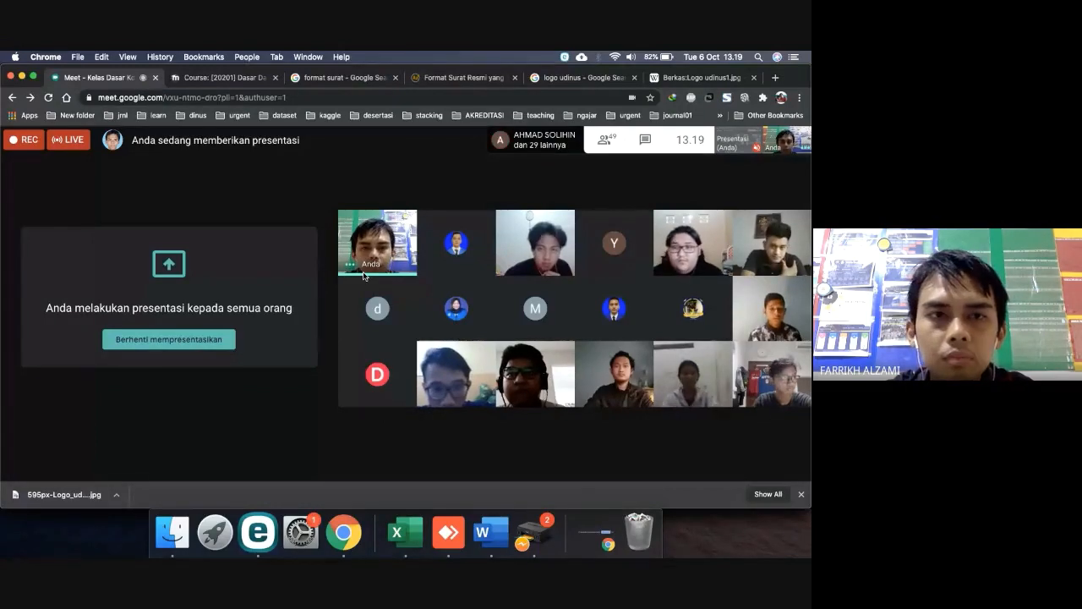
Show the Kulino course page and cancel both contoh undangan jobs in the Canon G2000 queue
click(235, 78)
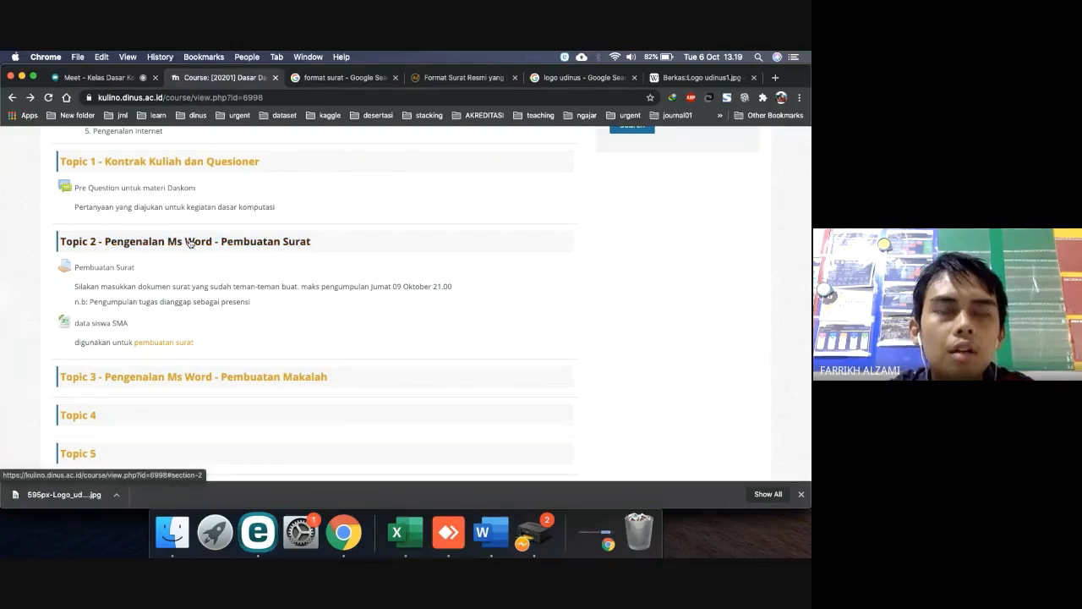
scroll(189, 243, up, 2)
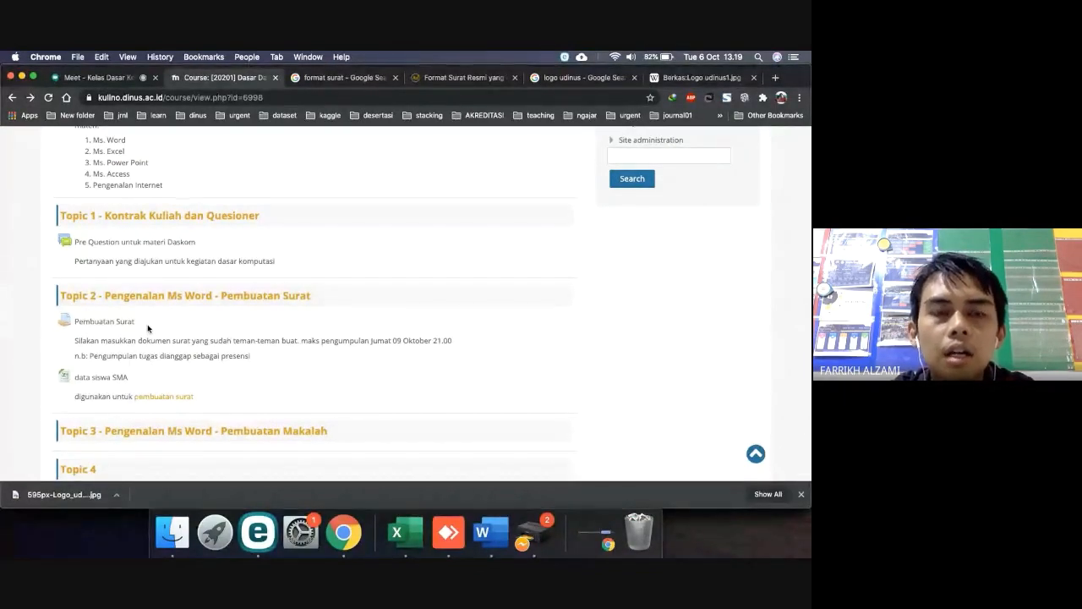
click(544, 534)
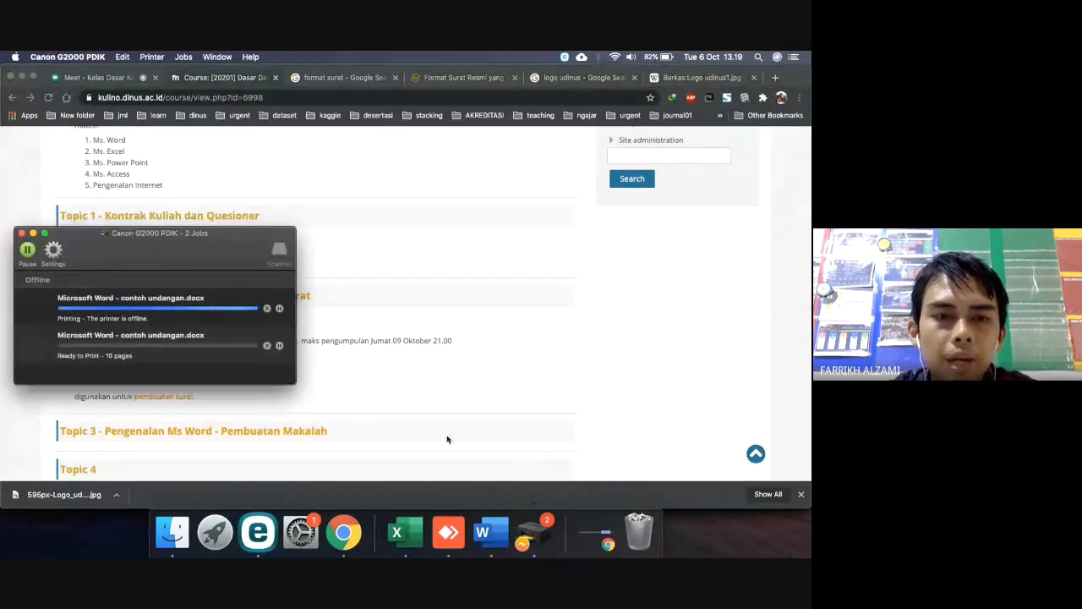
click(267, 310)
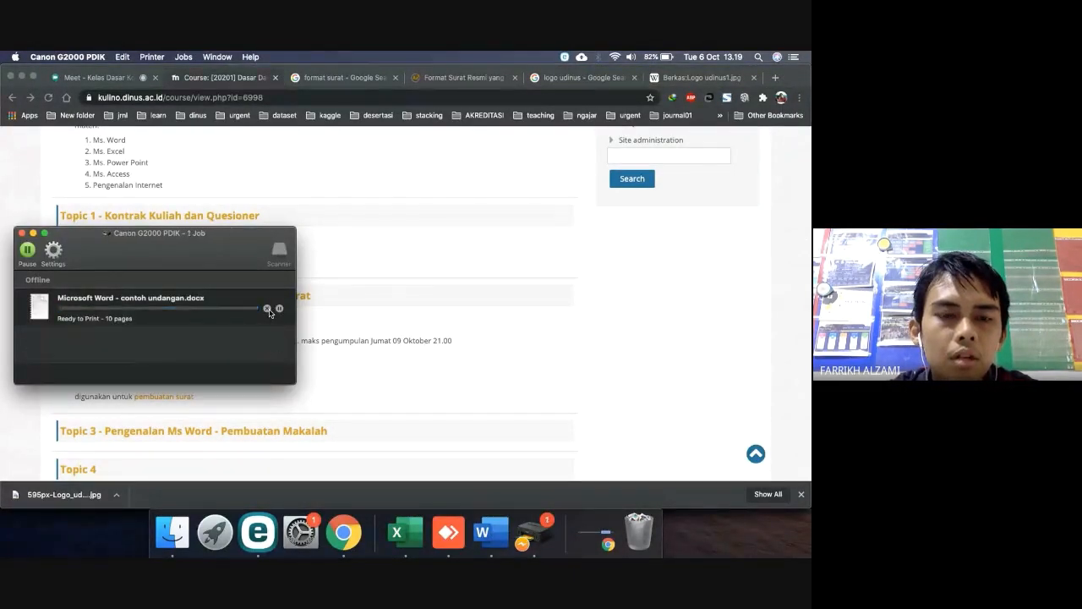
click(267, 310)
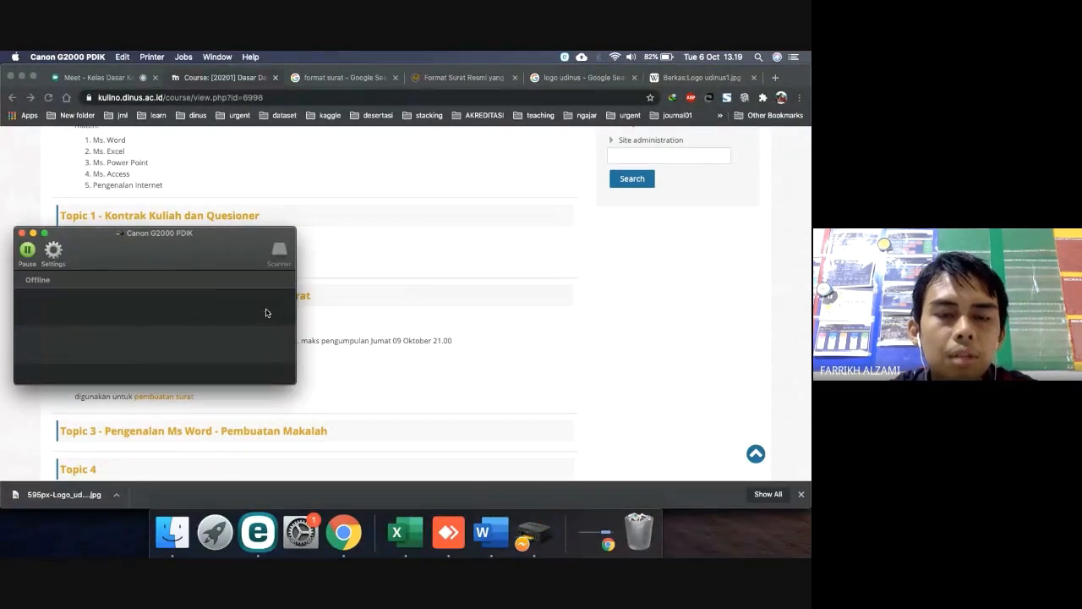
click(22, 234)
Scroll through the Kulino course Topics 1–14, then go back to the Meet tab
scroll(169, 326, down, 5)
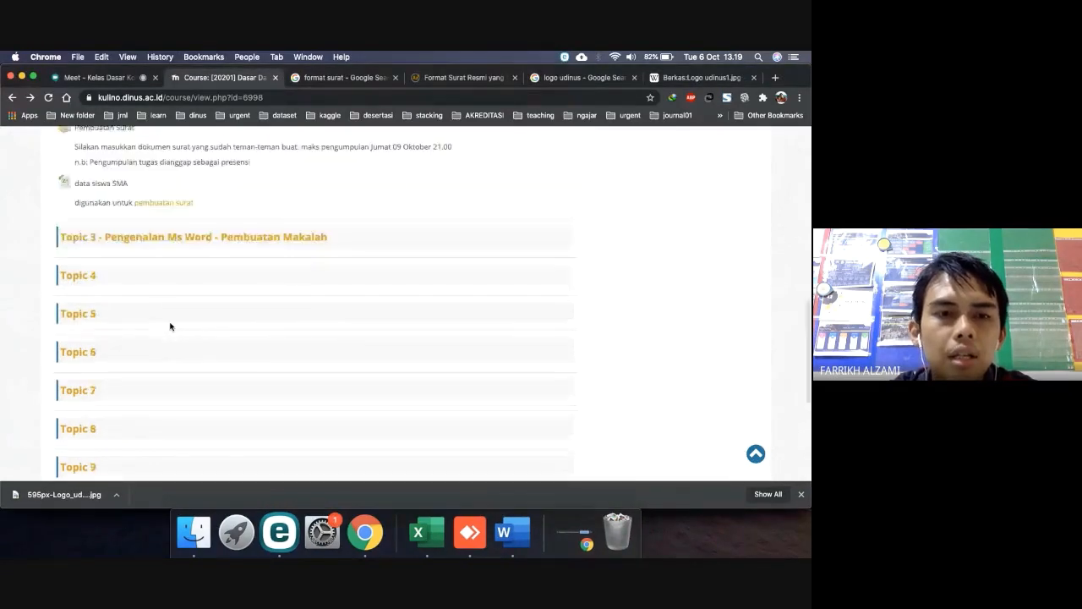
scroll(169, 326, up, 3)
scroll(176, 244, up, 10)
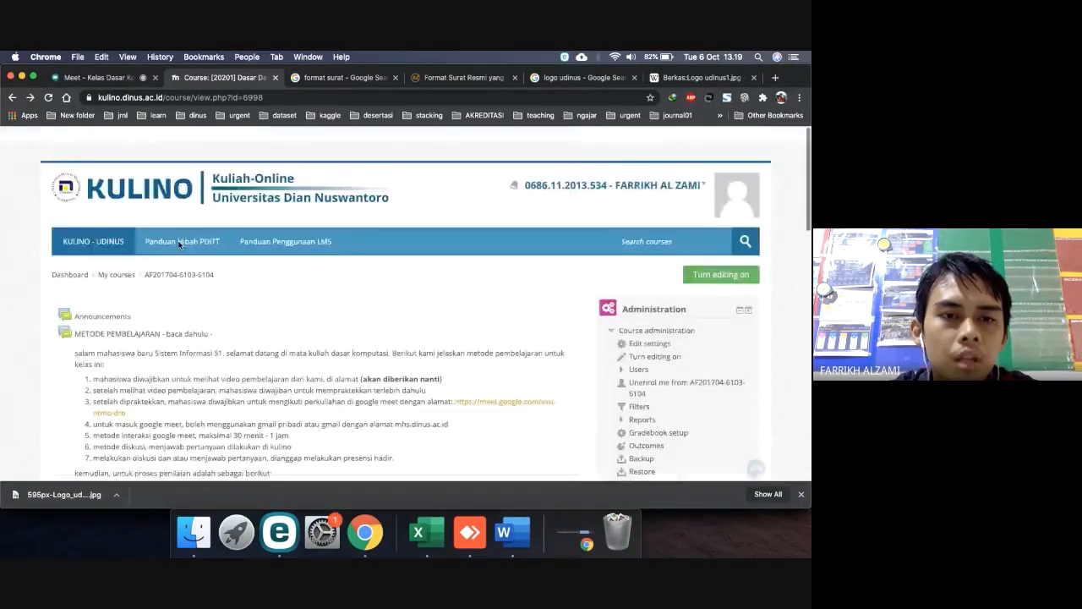
scroll(177, 244, down, 3)
scroll(189, 404, down, 1)
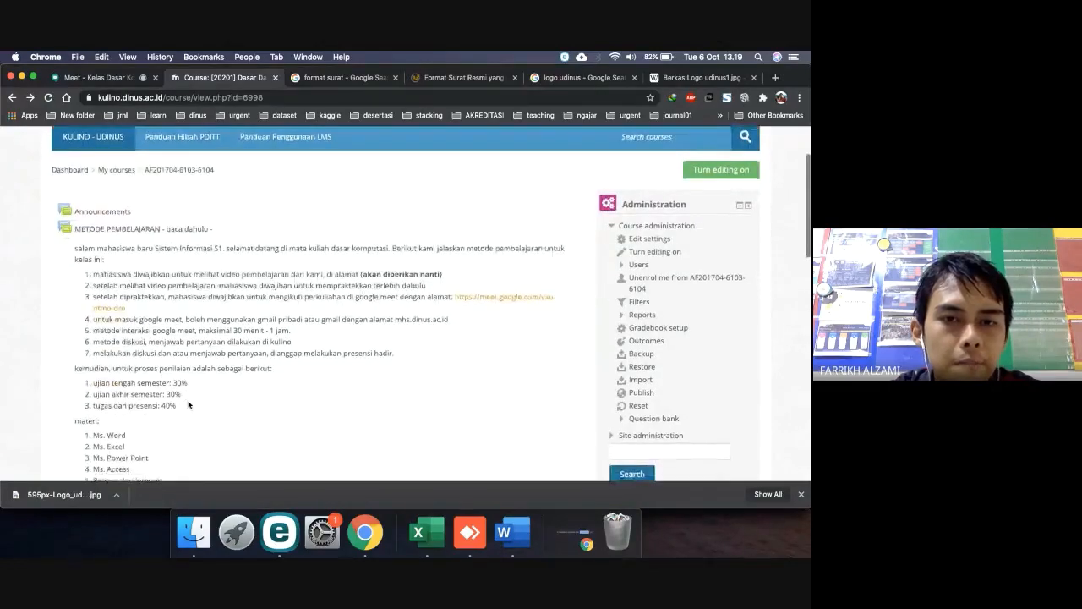
scroll(189, 404, down, 1)
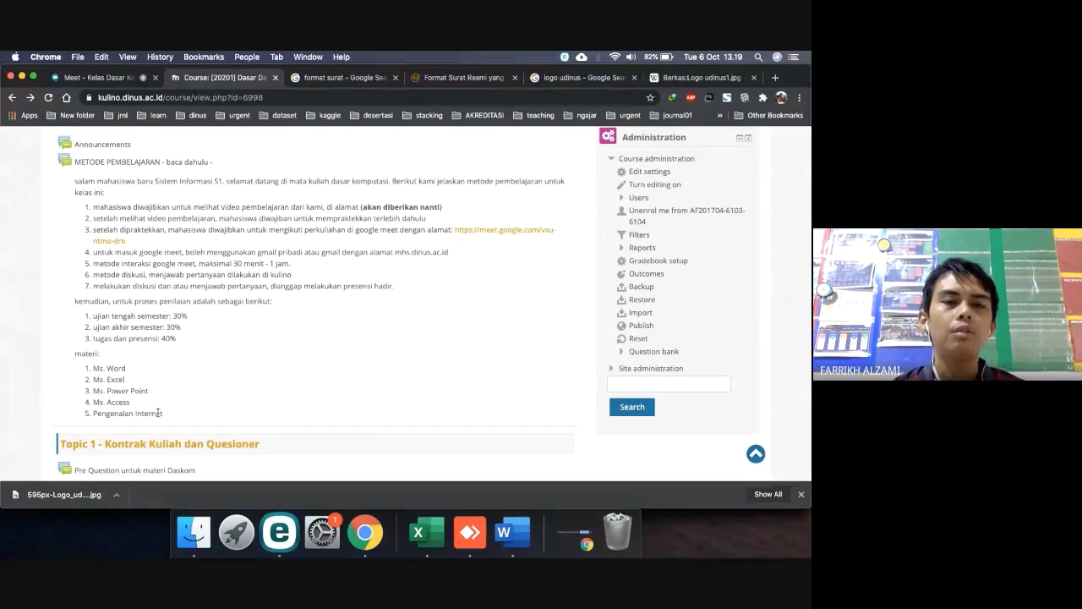
scroll(234, 329, down, 9)
scroll(234, 329, up, 2)
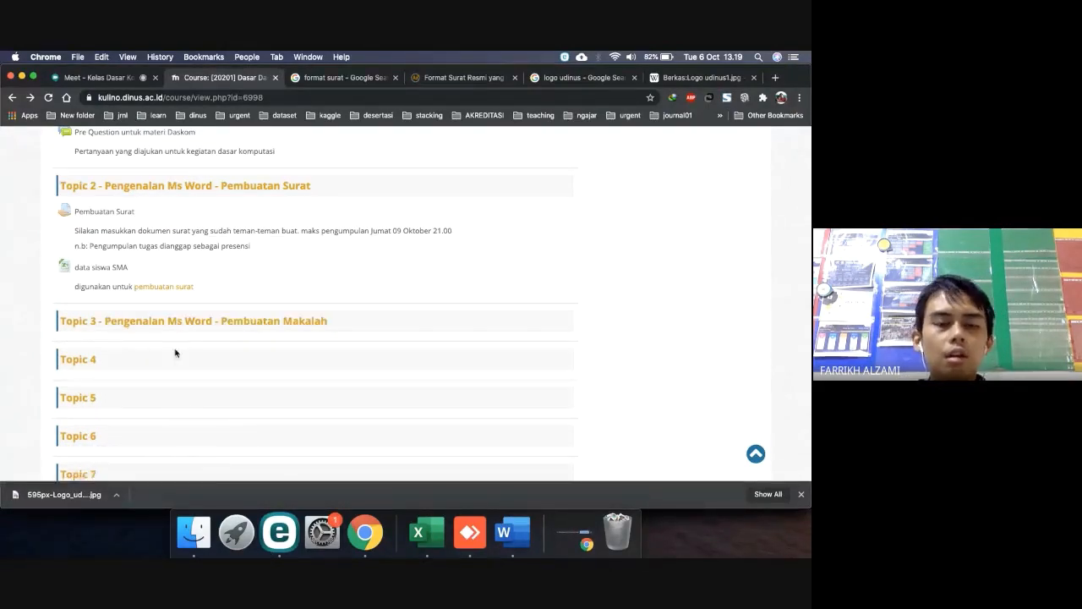
scroll(174, 358, down, 5)
scroll(174, 358, down, 3)
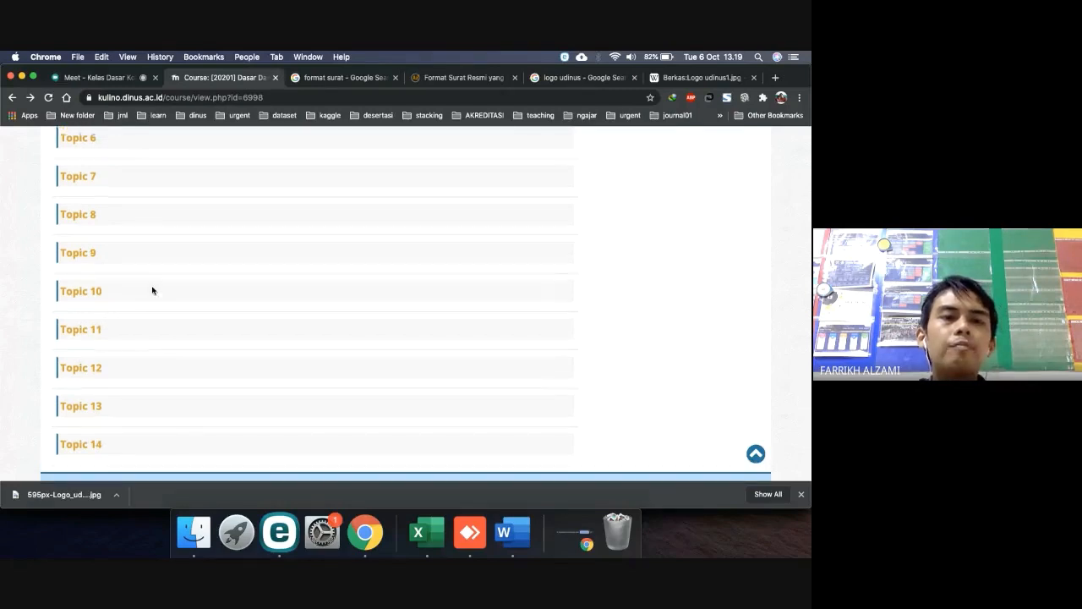
scroll(152, 290, down, 2)
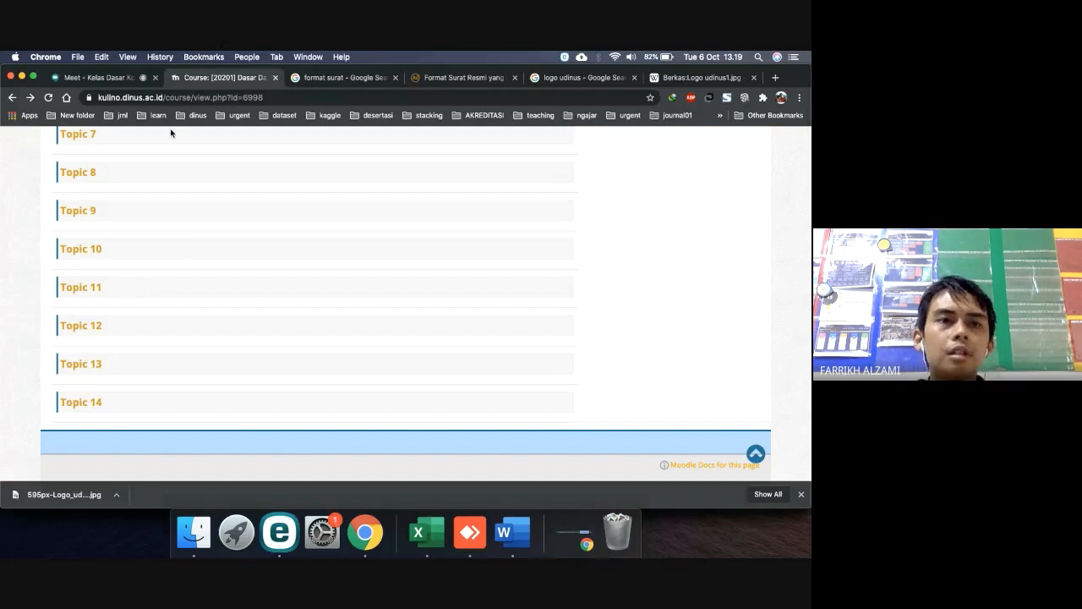
click(108, 78)
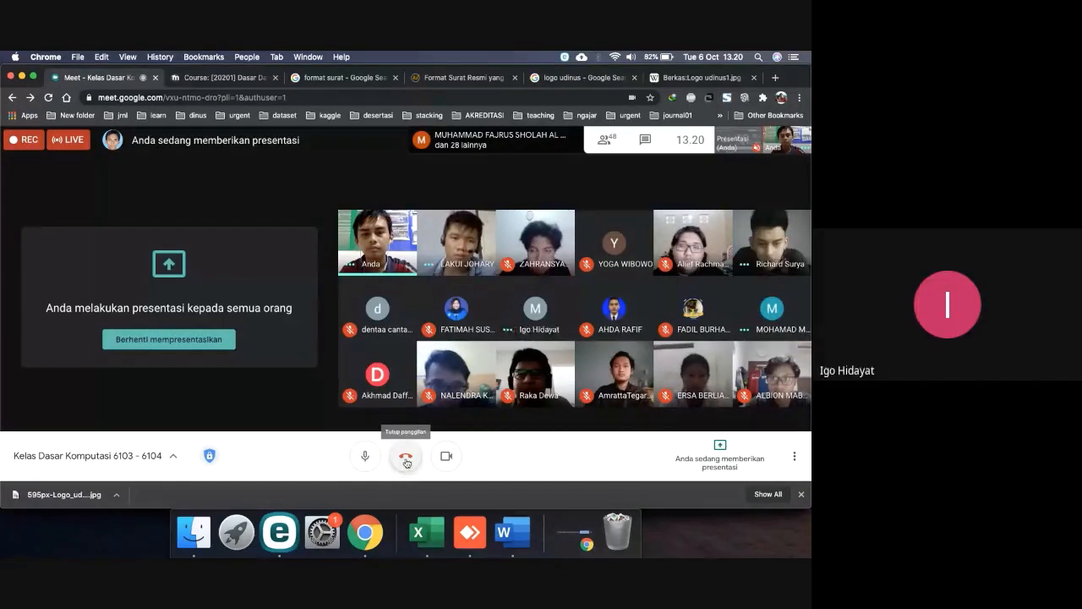
Stop the Meet live stream (Hentikan streaming) and choose Berhenti merekam to stop recording
click(796, 457)
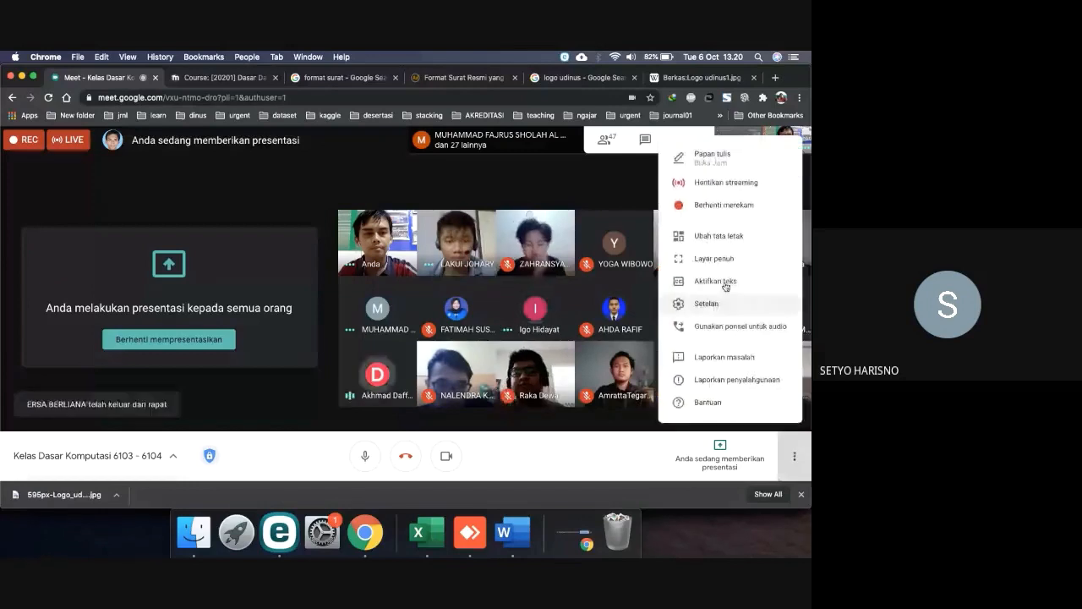
click(723, 184)
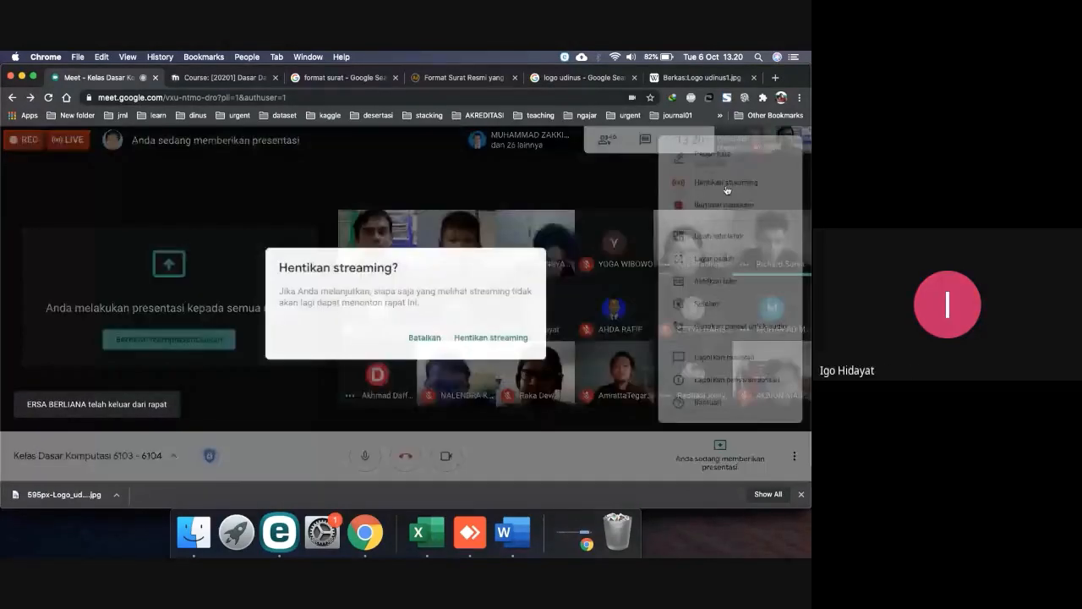
click(491, 338)
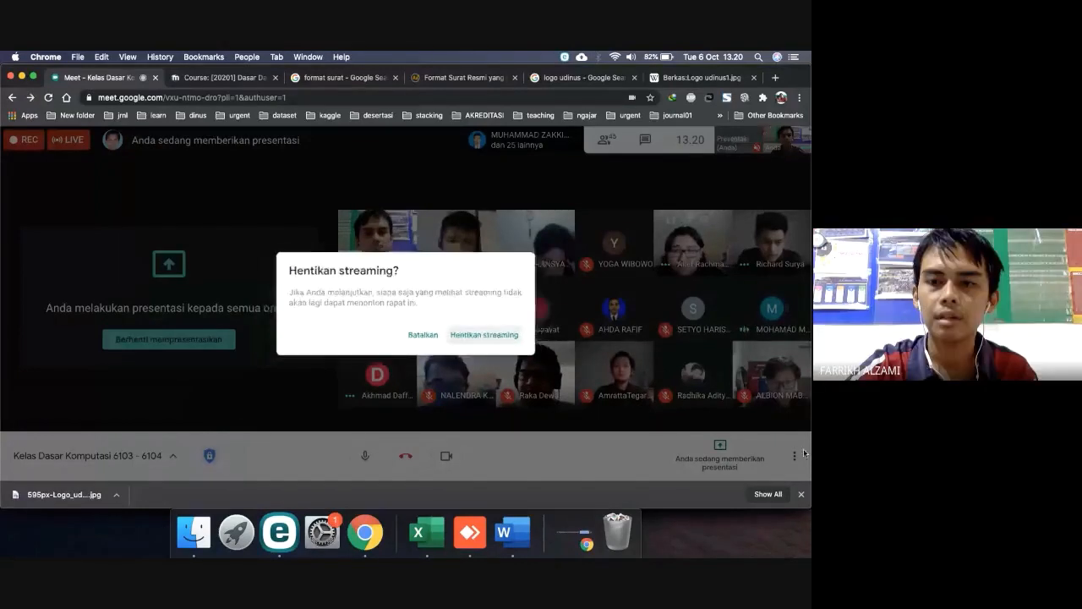
click(795, 458)
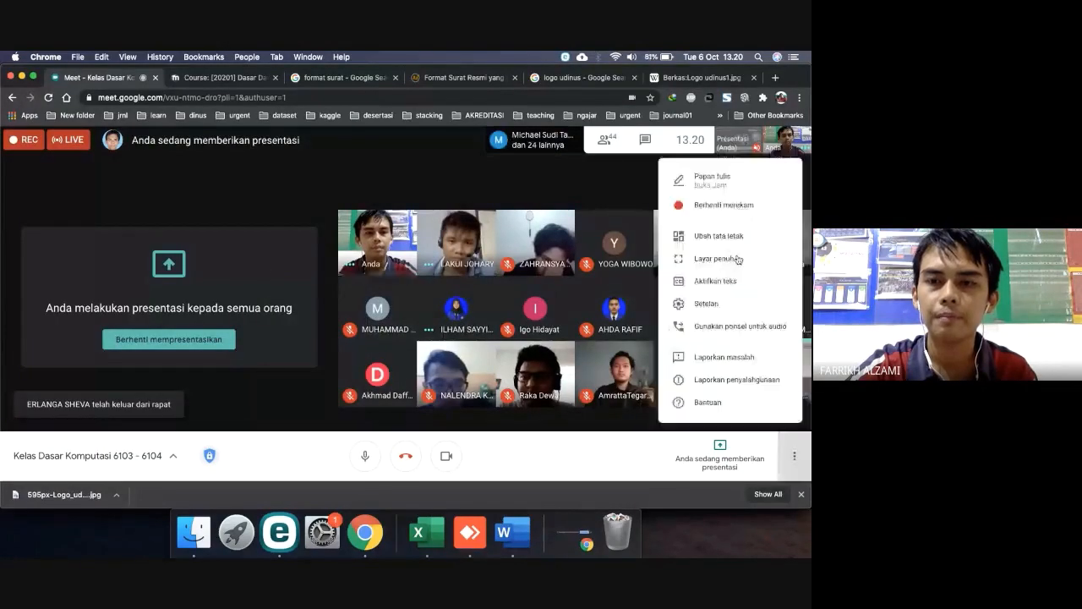
click(714, 206)
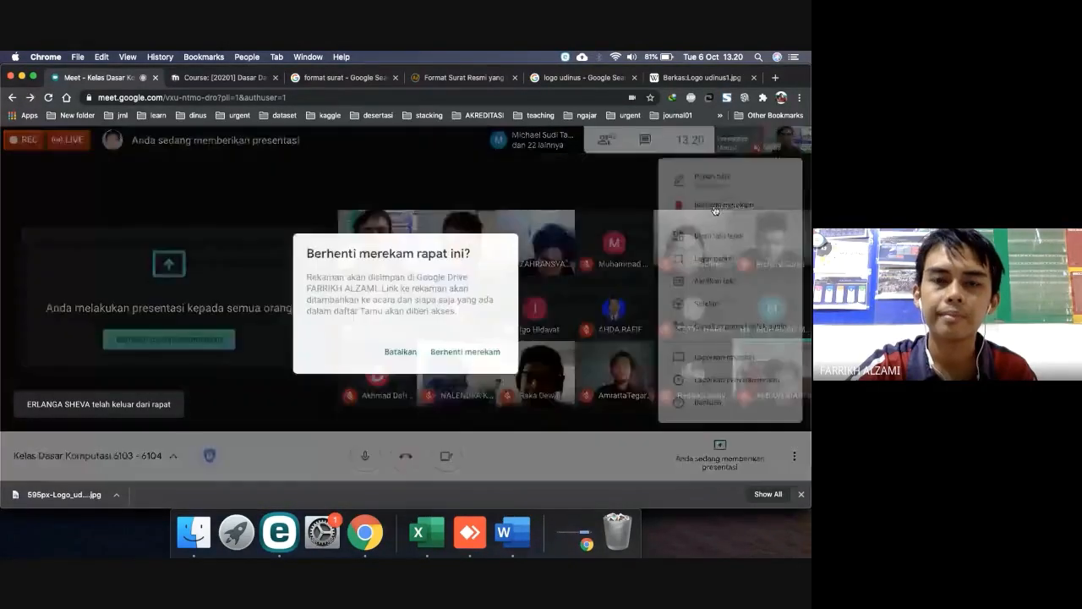